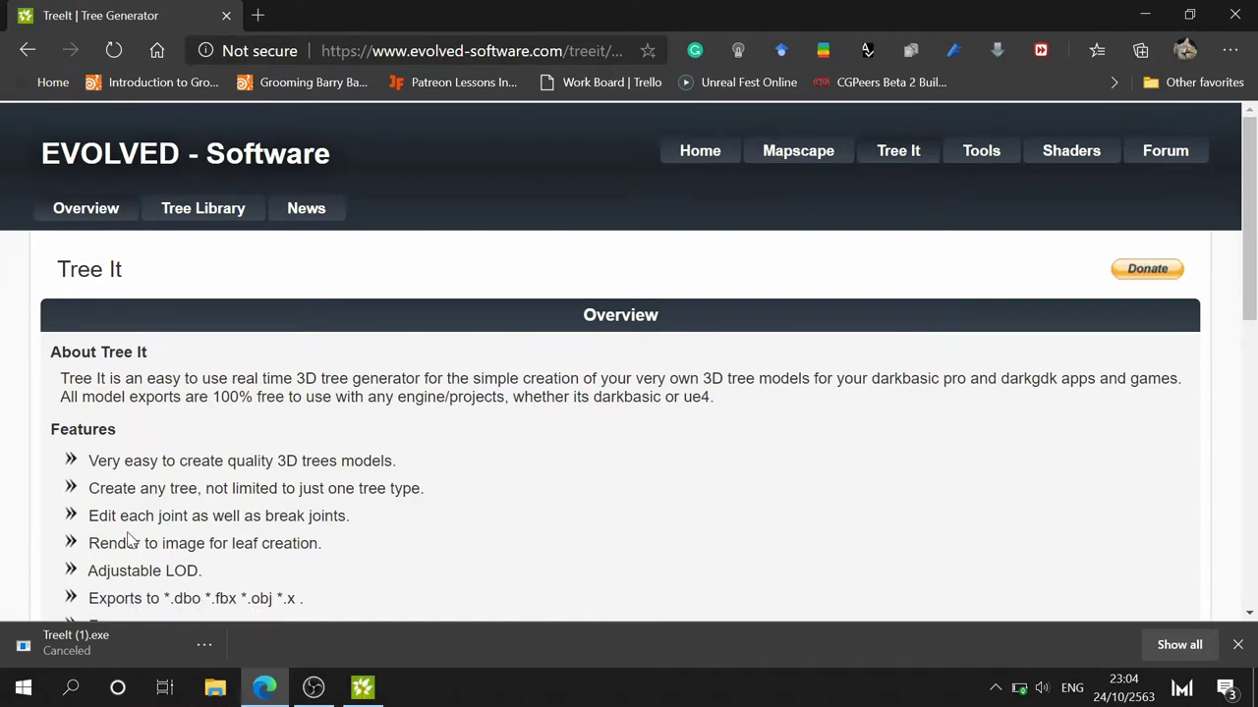
# - Scroll the Tree It web page down to the Download section, then minimize Edge
pyautogui.scroll(-1, 448, 332)
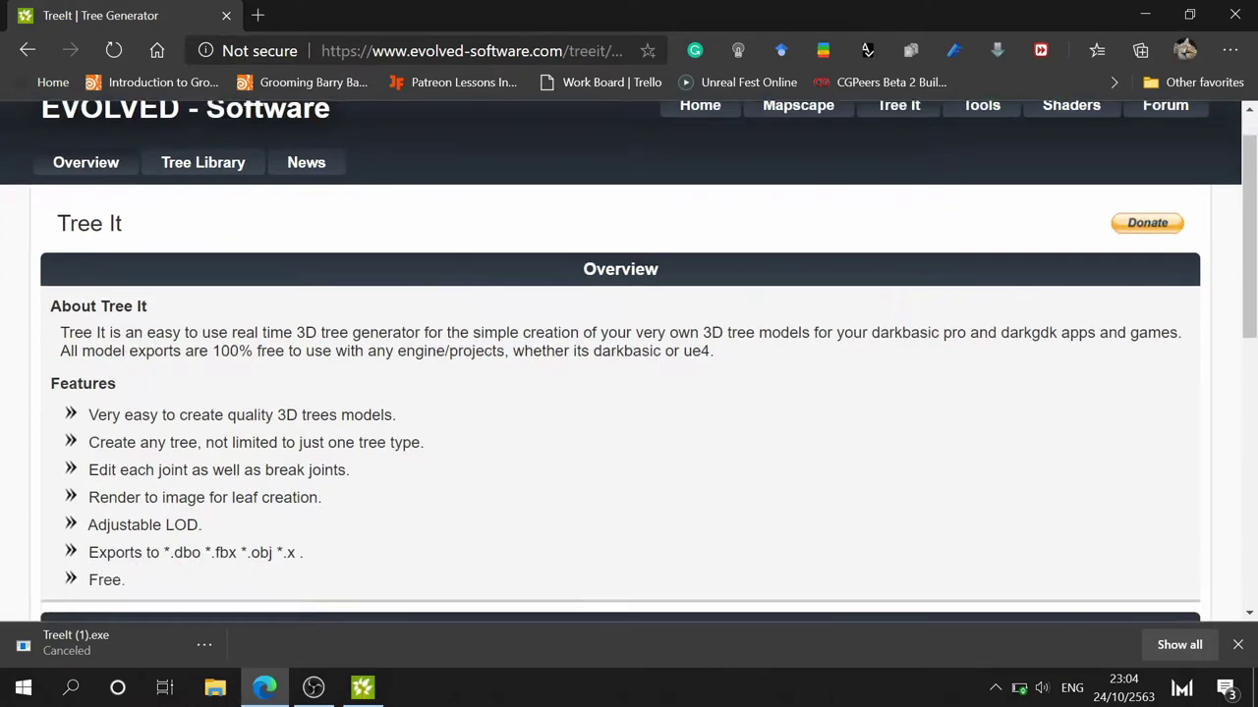
pyautogui.scroll(-3, 447, 331)
pyautogui.scroll(-3, 423, 344)
pyautogui.scroll(7, 403, 359)
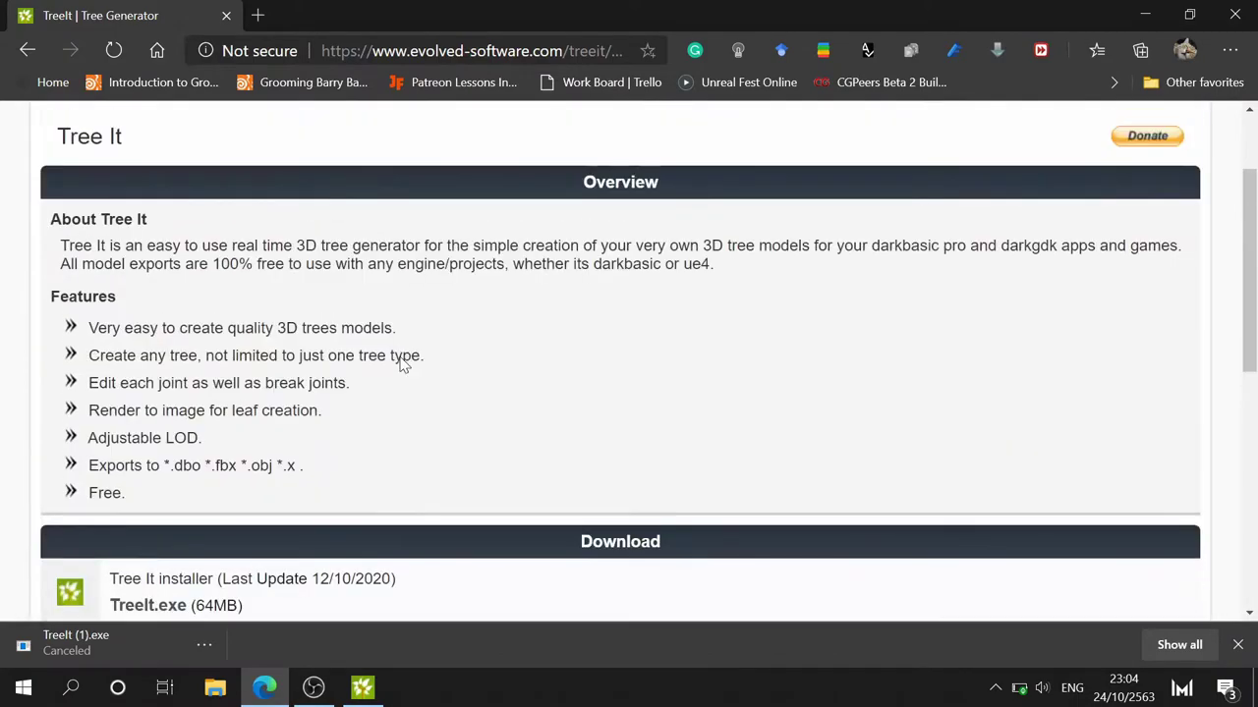
pyautogui.scroll(2, 401, 361)
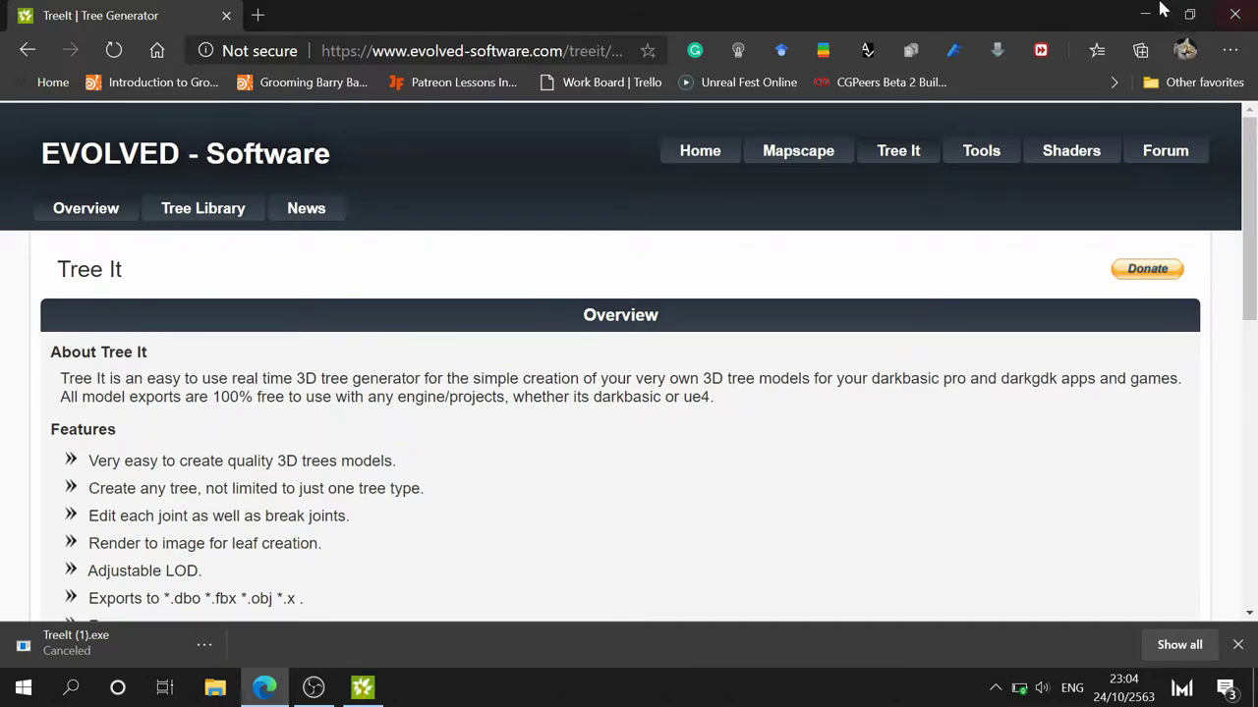
pyautogui.scroll(-2, 315, 381)
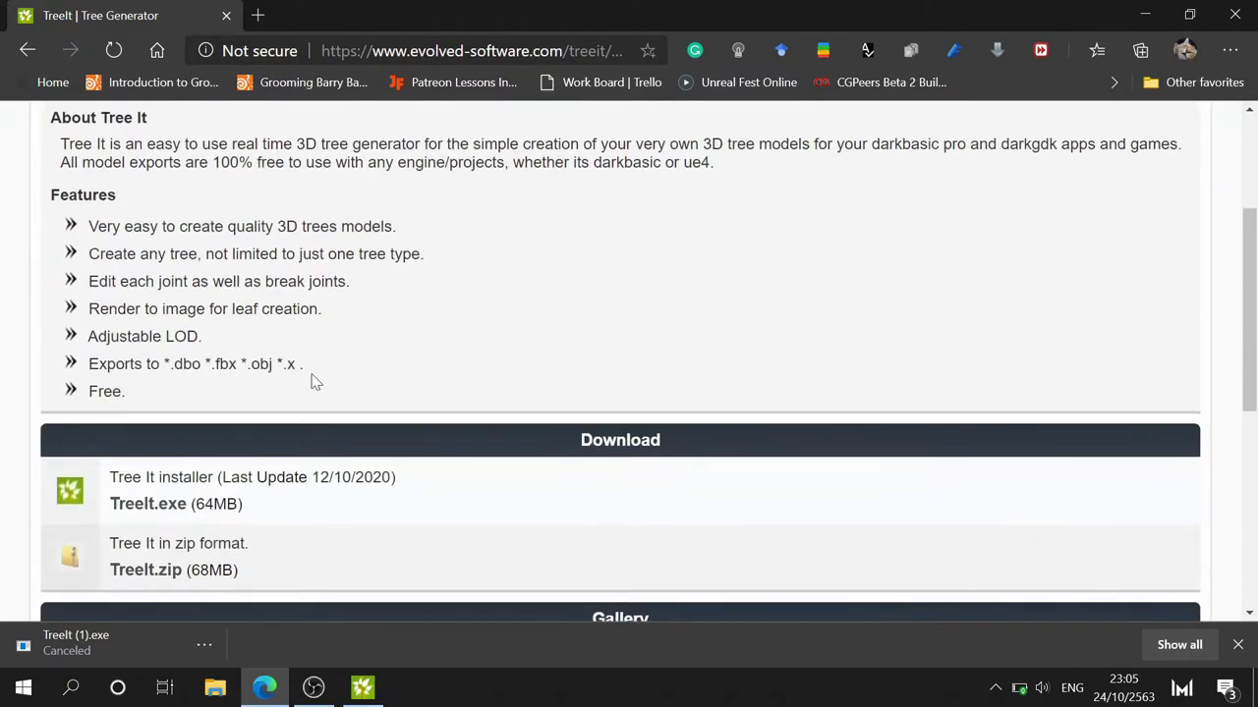
pyautogui.scroll(-2, 324, 364)
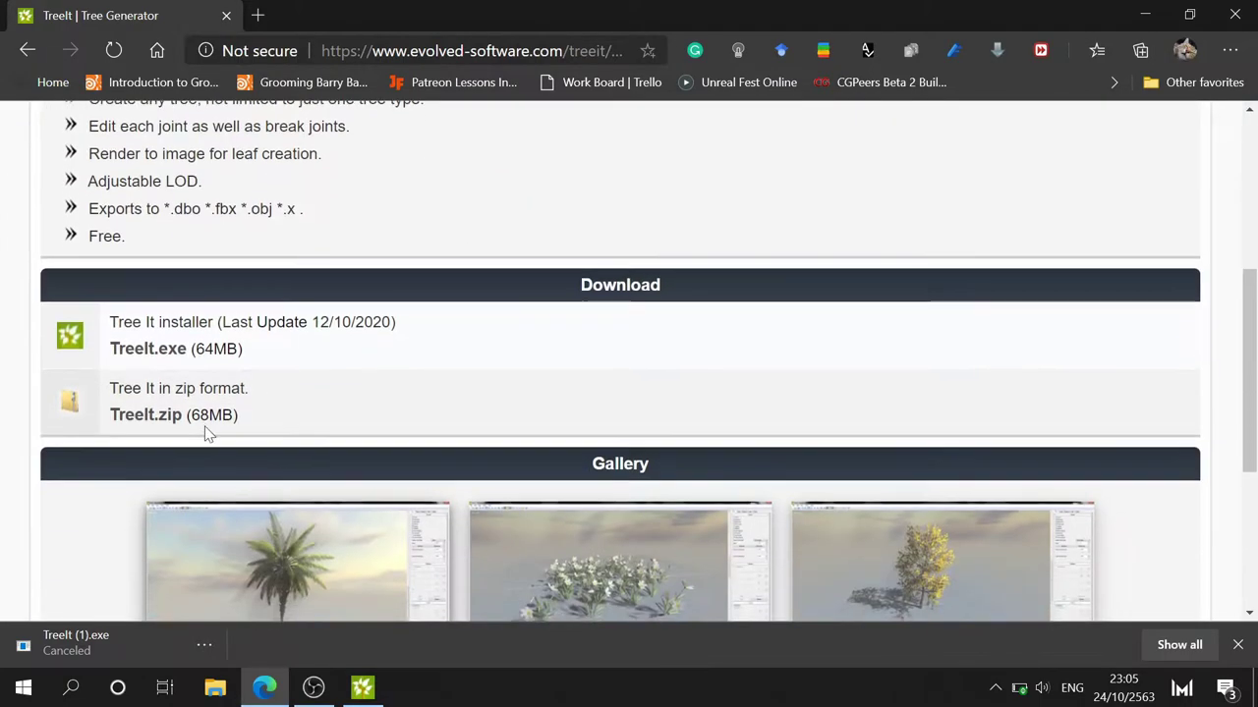
pyautogui.click(1144, 20)
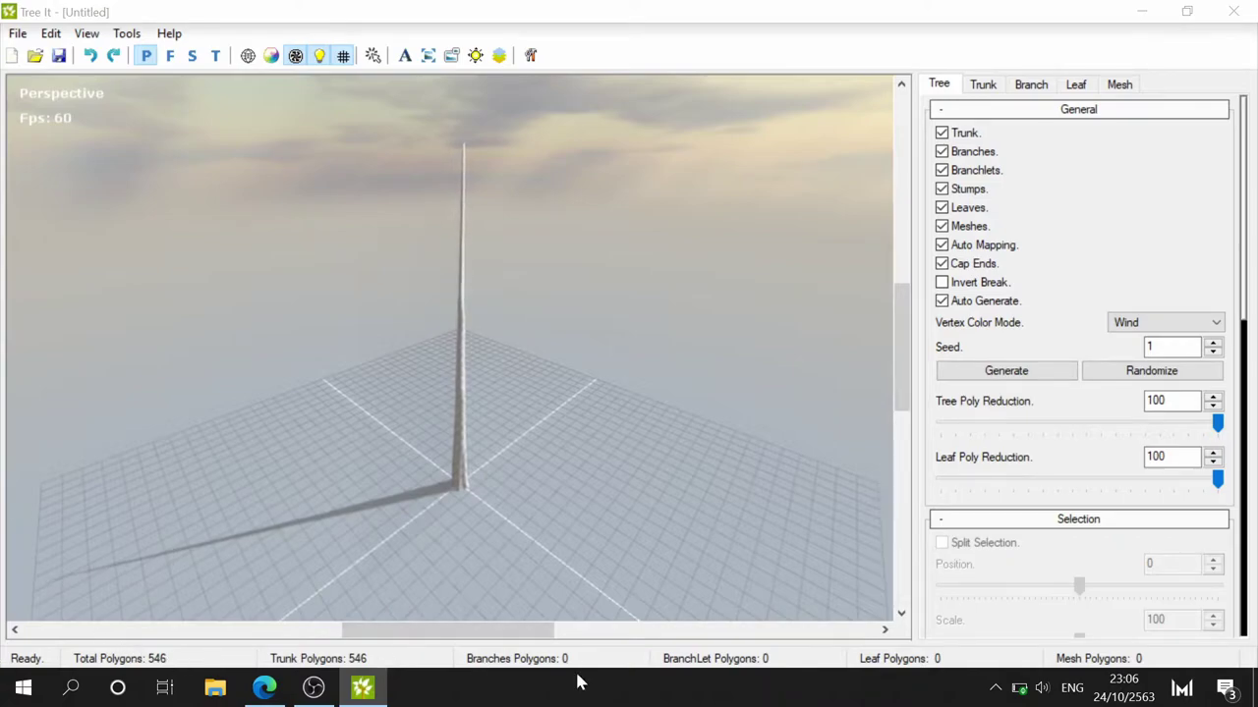
# - Open the File menu to start browsing Tree It's File, Edit, View, Tools and Help commands
pyautogui.click(19, 33)
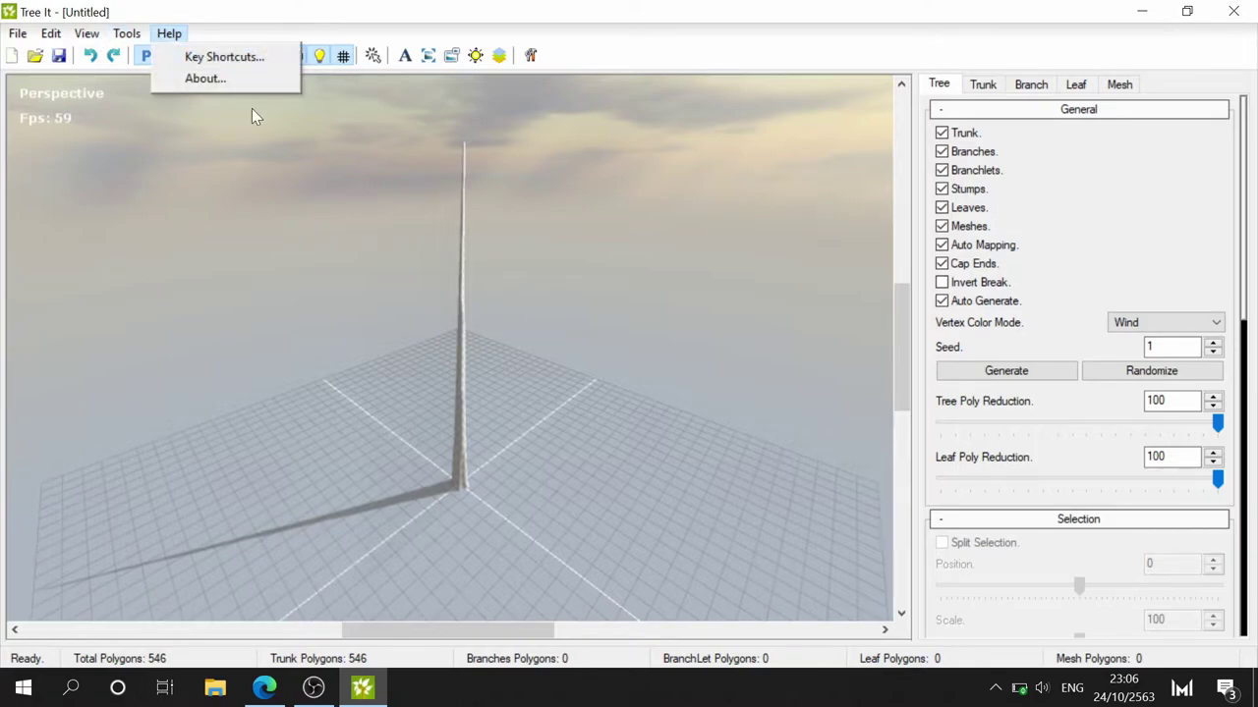
pyautogui.click(617, 63)
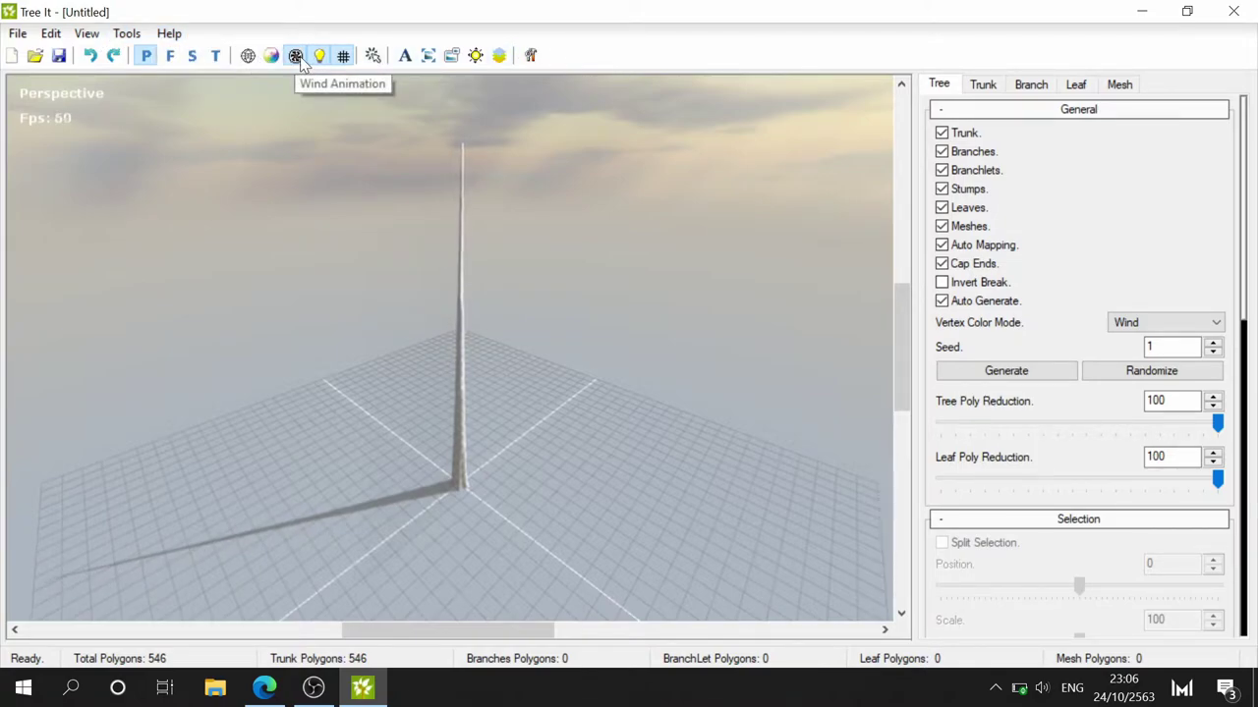
pyautogui.click(296, 56)
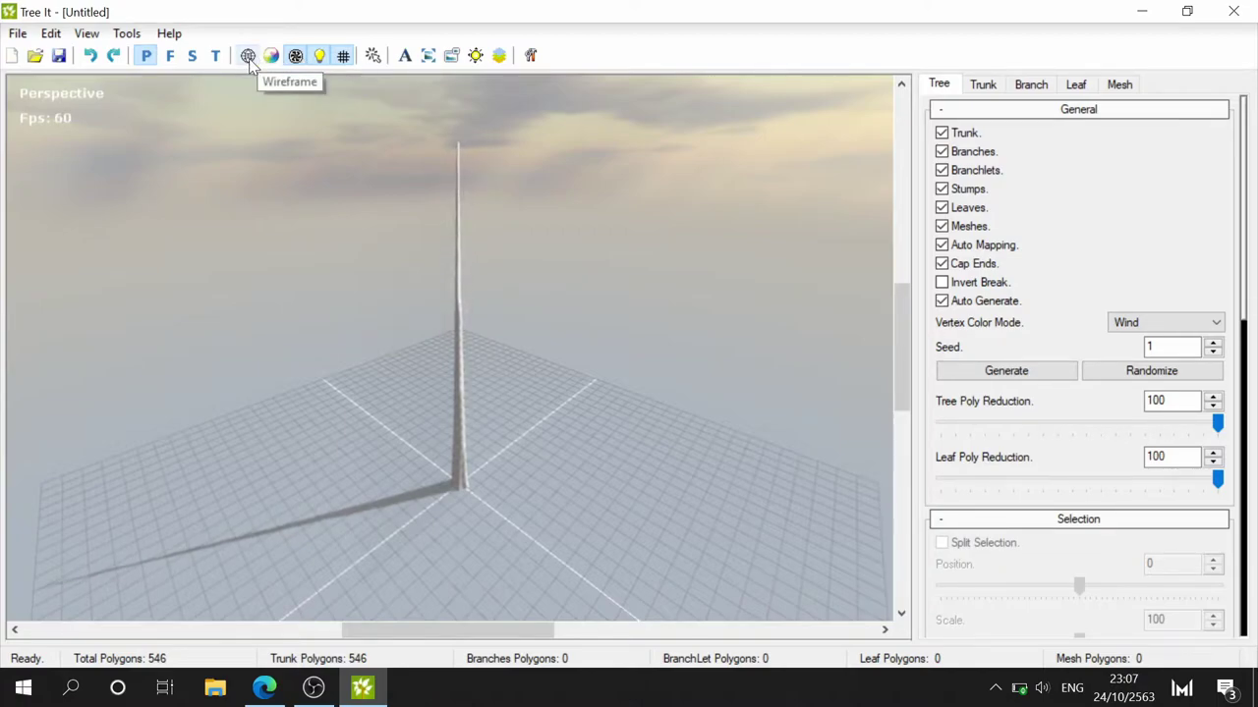
pyautogui.click(249, 62)
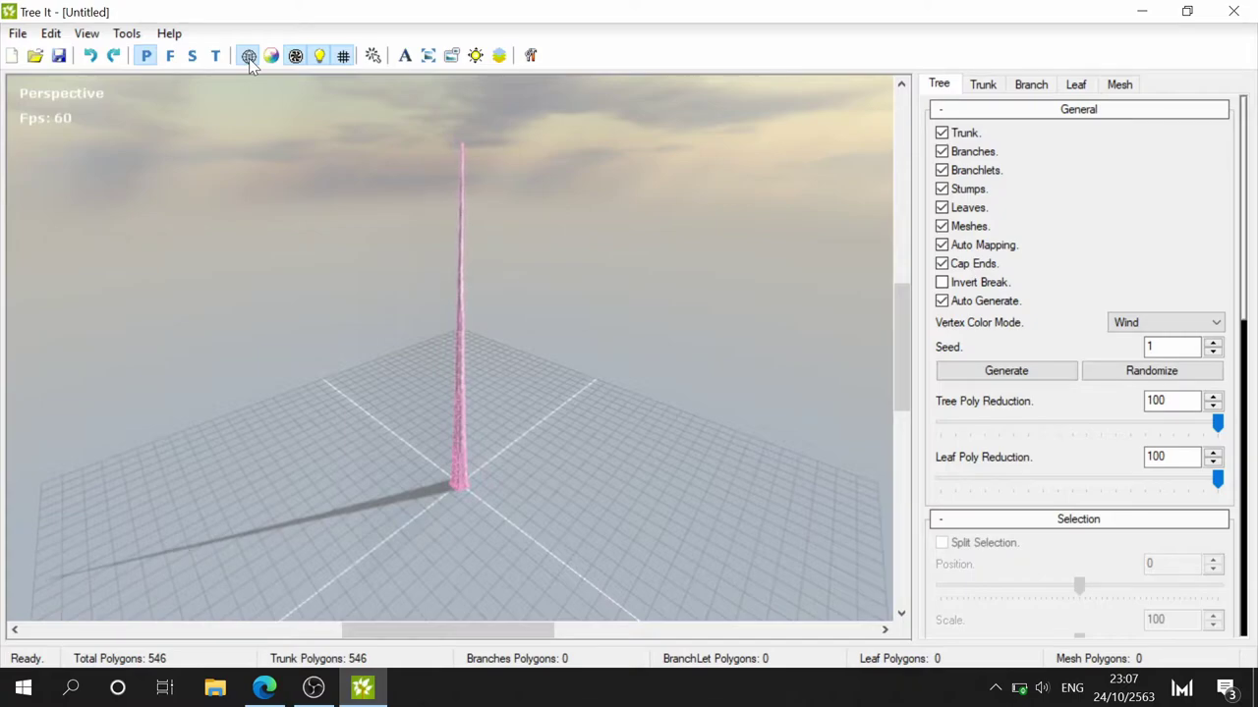
pyautogui.click(249, 59)
pyautogui.click(271, 57)
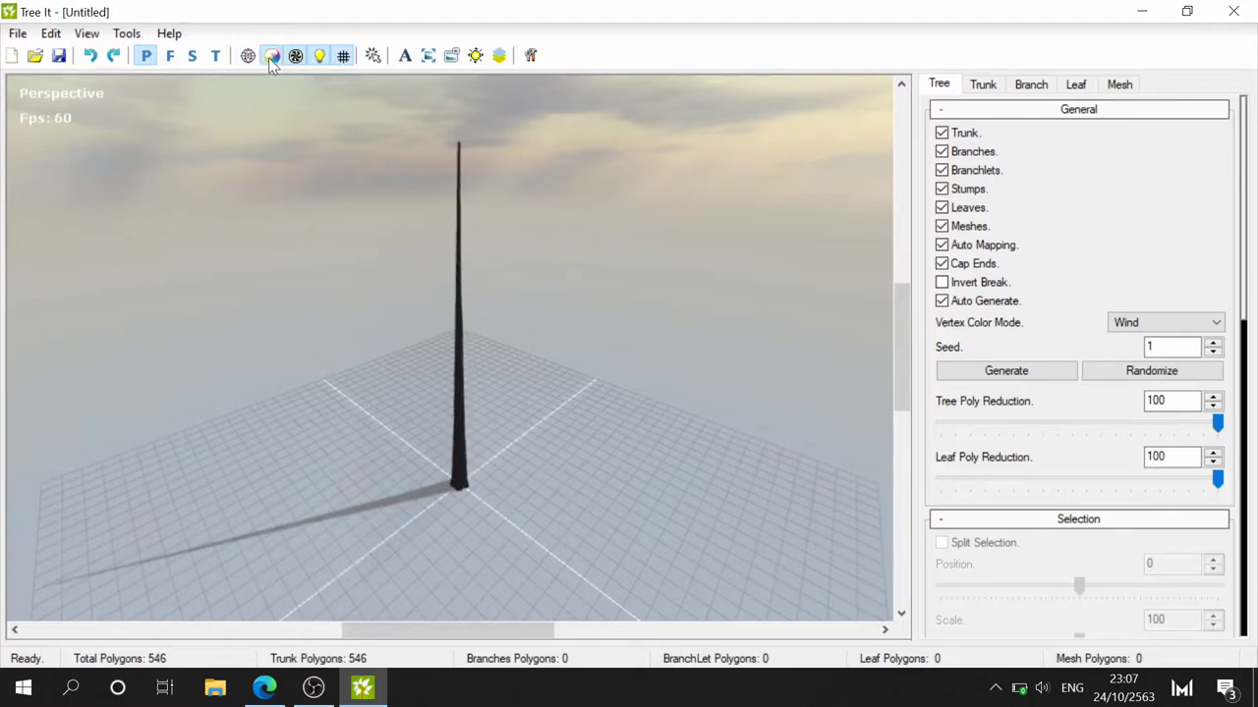
pyautogui.click(271, 57)
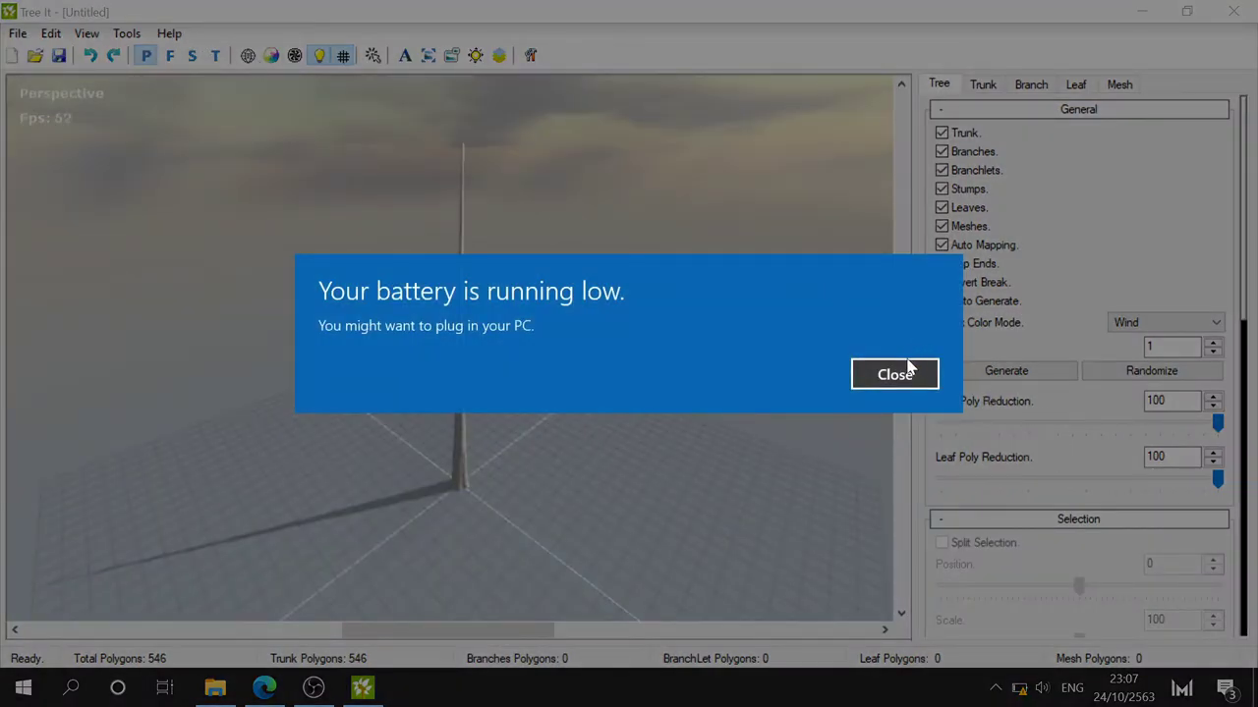
pyautogui.click(902, 373)
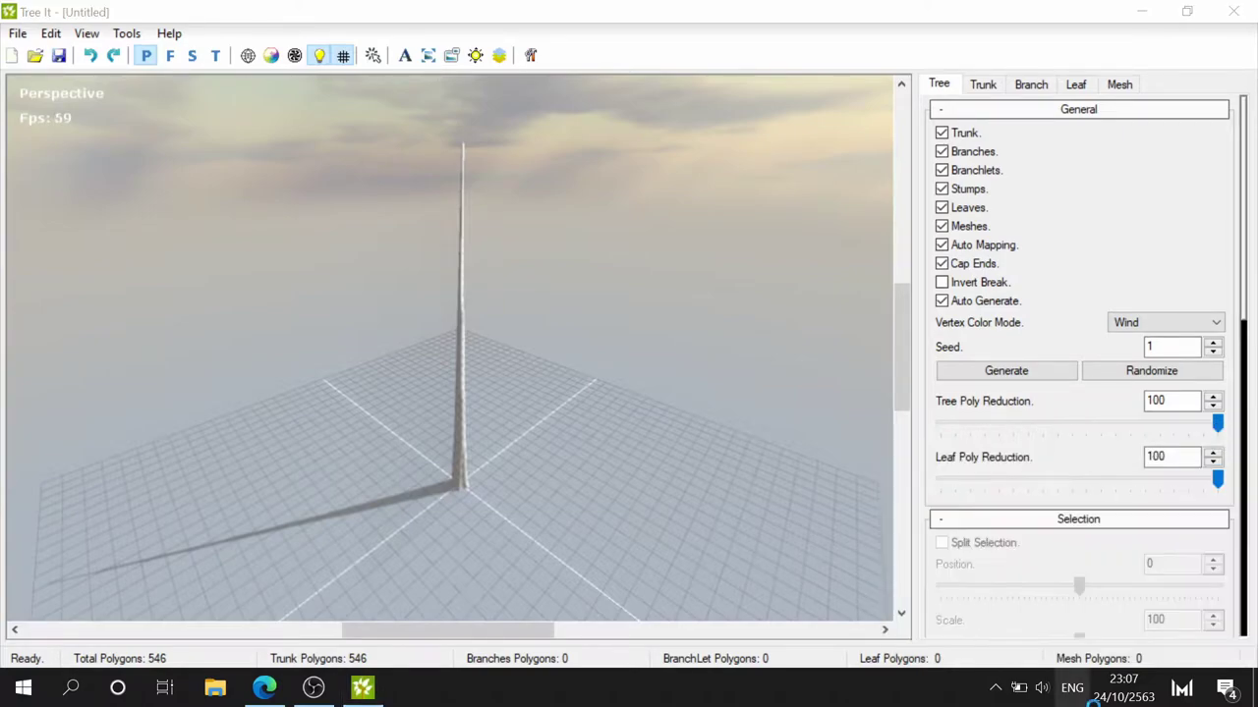
pyautogui.click(1221, 472)
pyautogui.click(1042, 688)
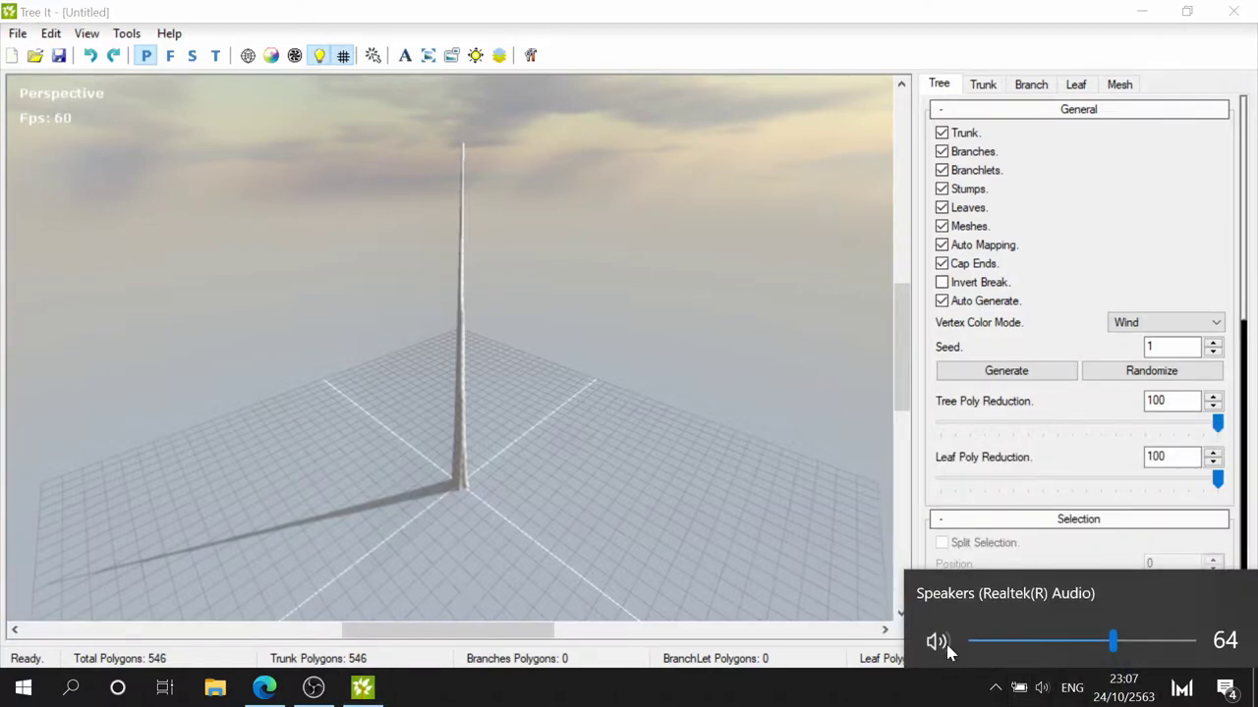
pyautogui.click(857, 700)
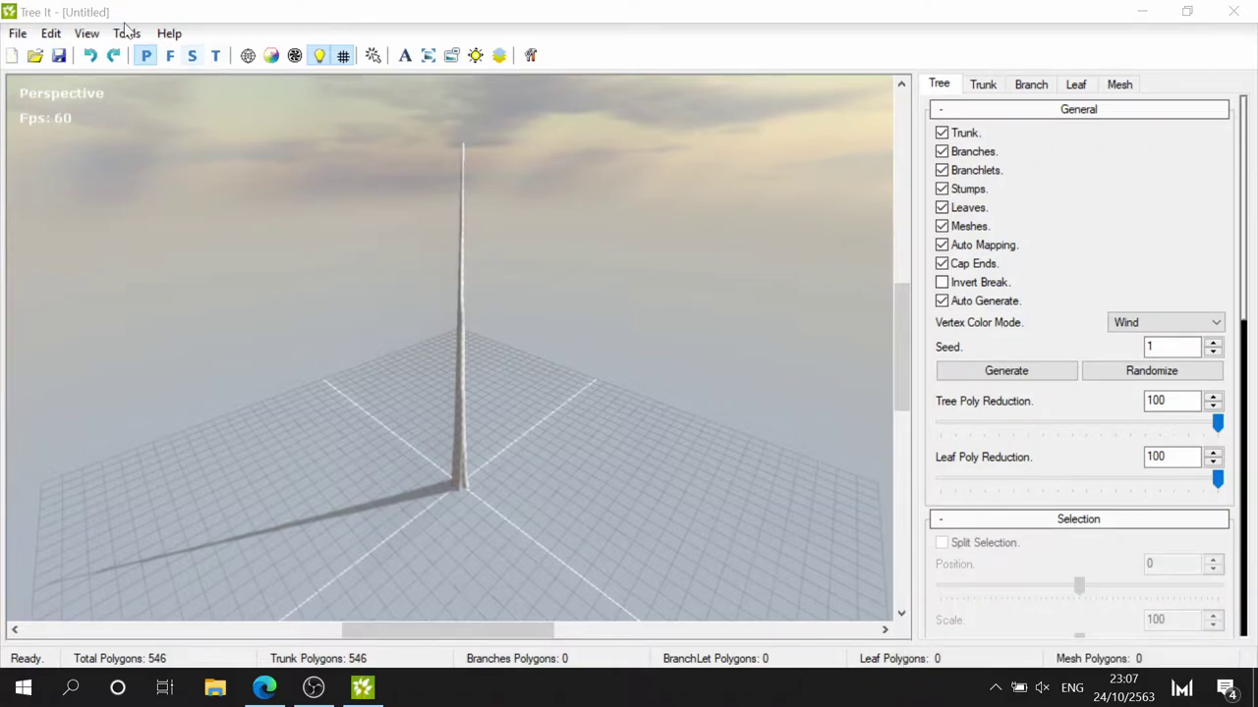
pyautogui.click(320, 56)
pyautogui.click(320, 56)
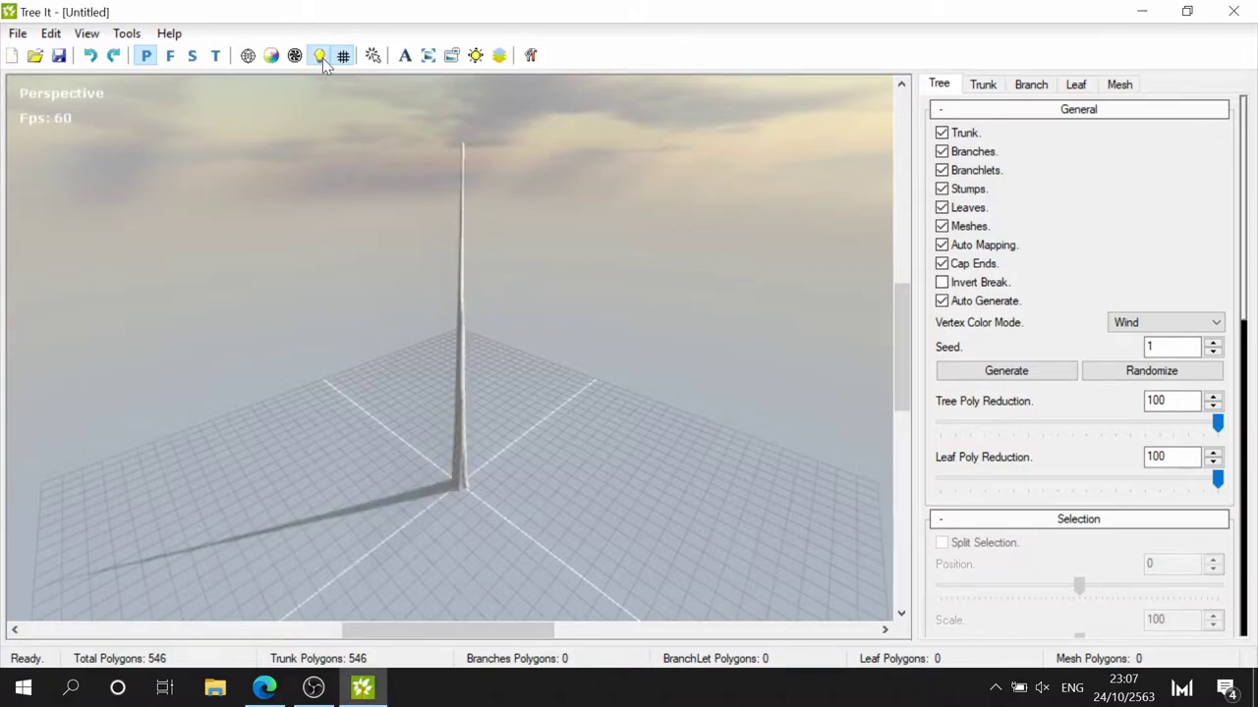
pyautogui.click(321, 57)
pyautogui.click(321, 57)
pyautogui.click(350, 59)
pyautogui.click(350, 59)
pyautogui.click(373, 59)
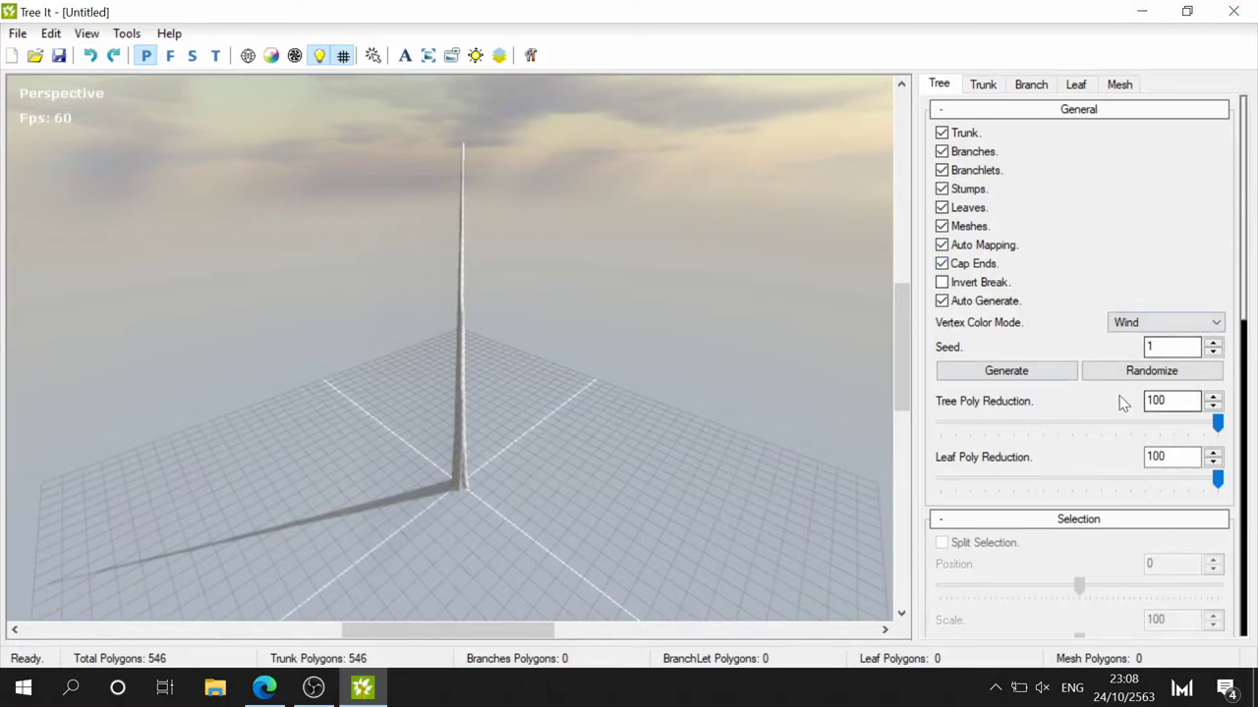
pyautogui.scroll(-3, 1076, 526)
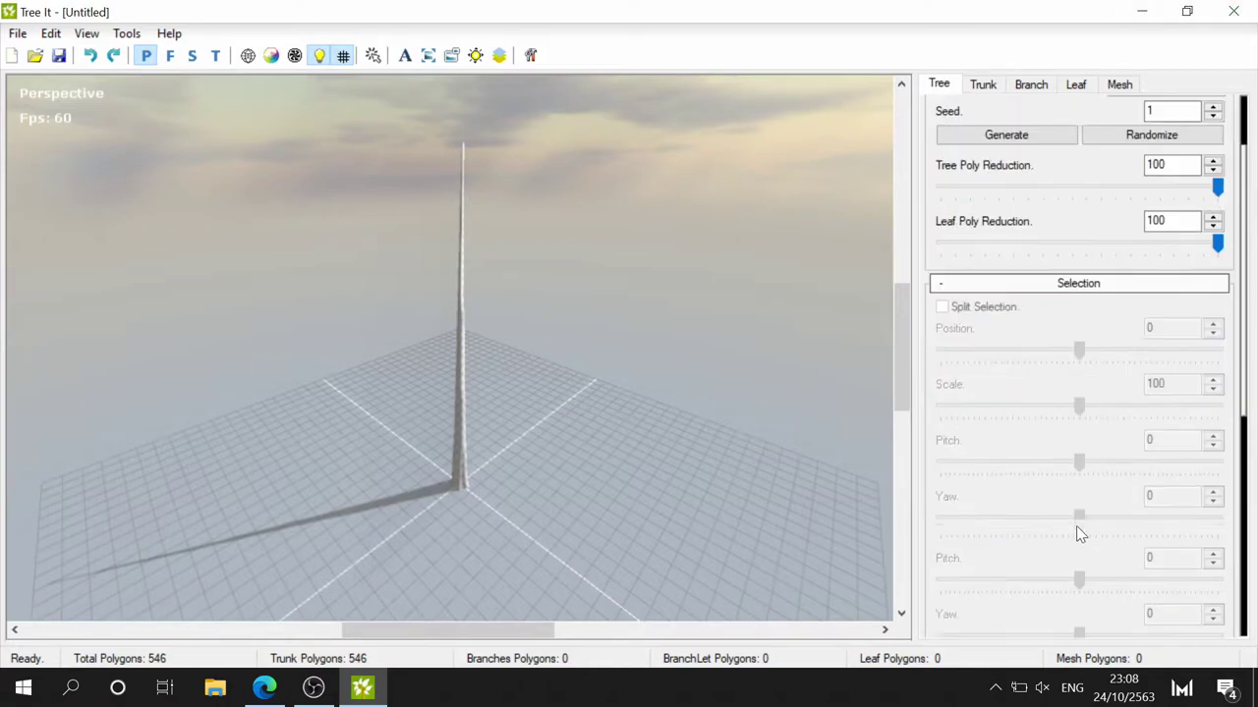
pyautogui.scroll(-3, 1076, 526)
pyautogui.scroll(5, 1075, 530)
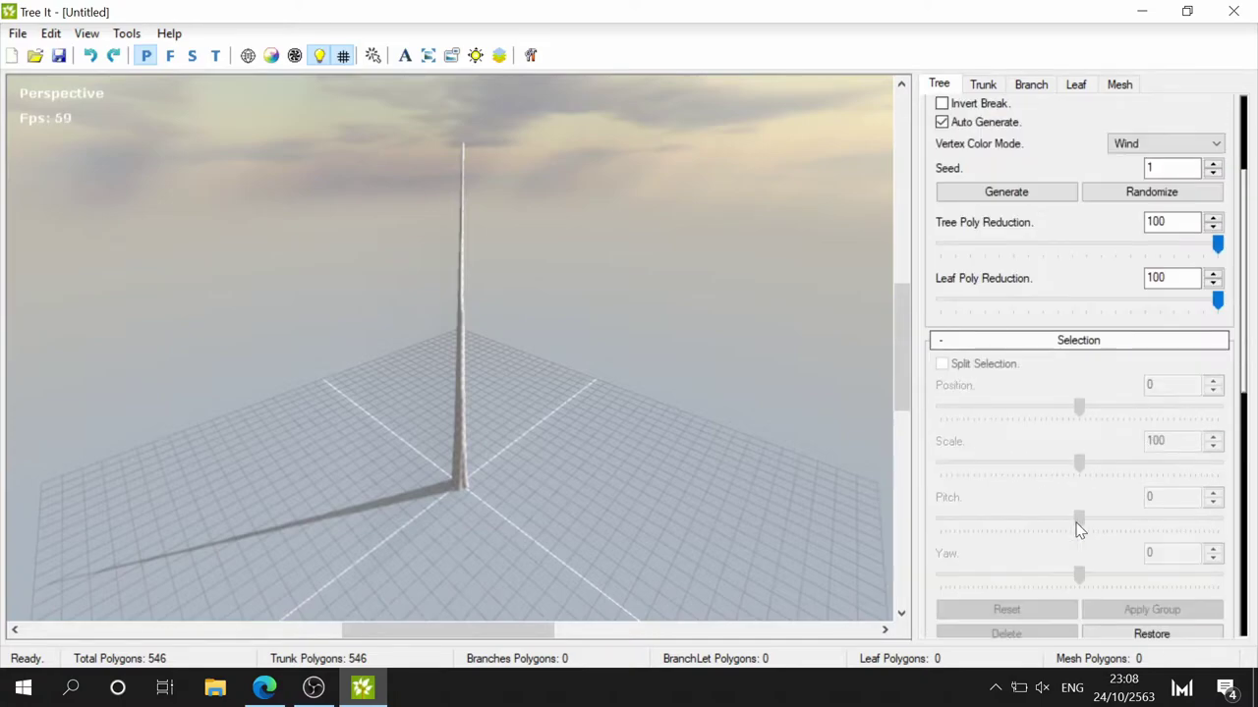
pyautogui.scroll(2, 1078, 310)
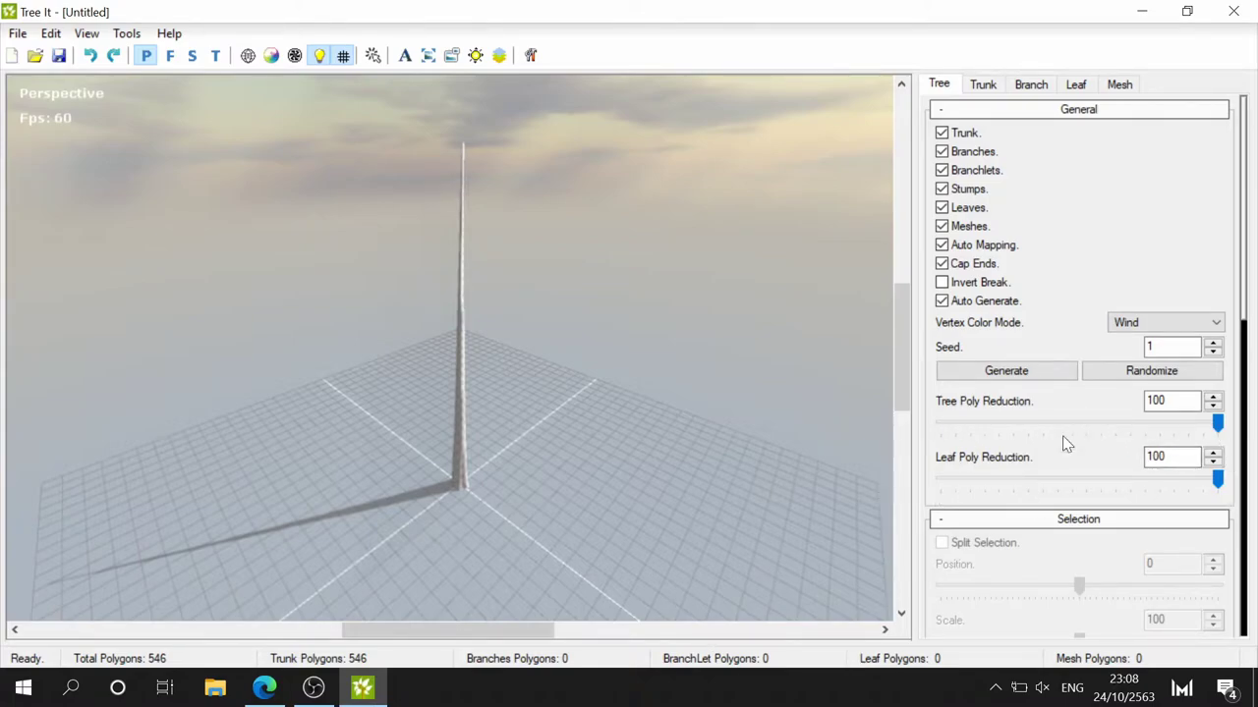
pyautogui.scroll(-3, 1114, 508)
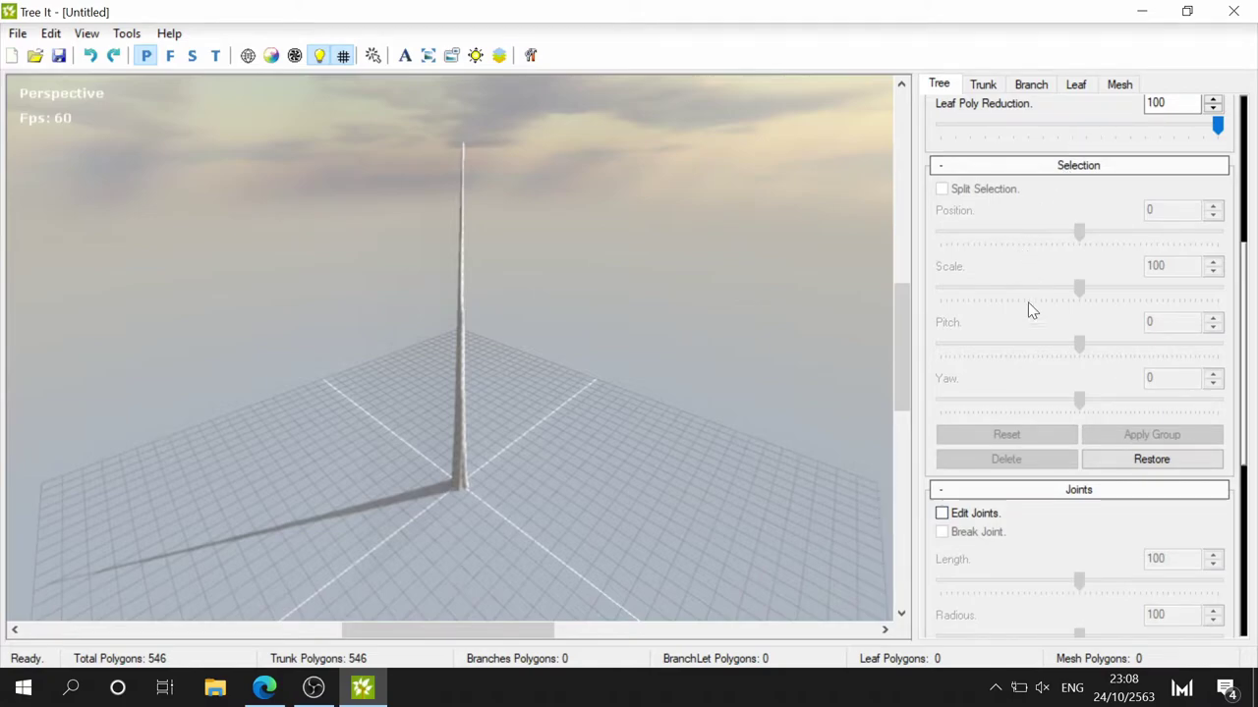
pyautogui.scroll(3, 1032, 334)
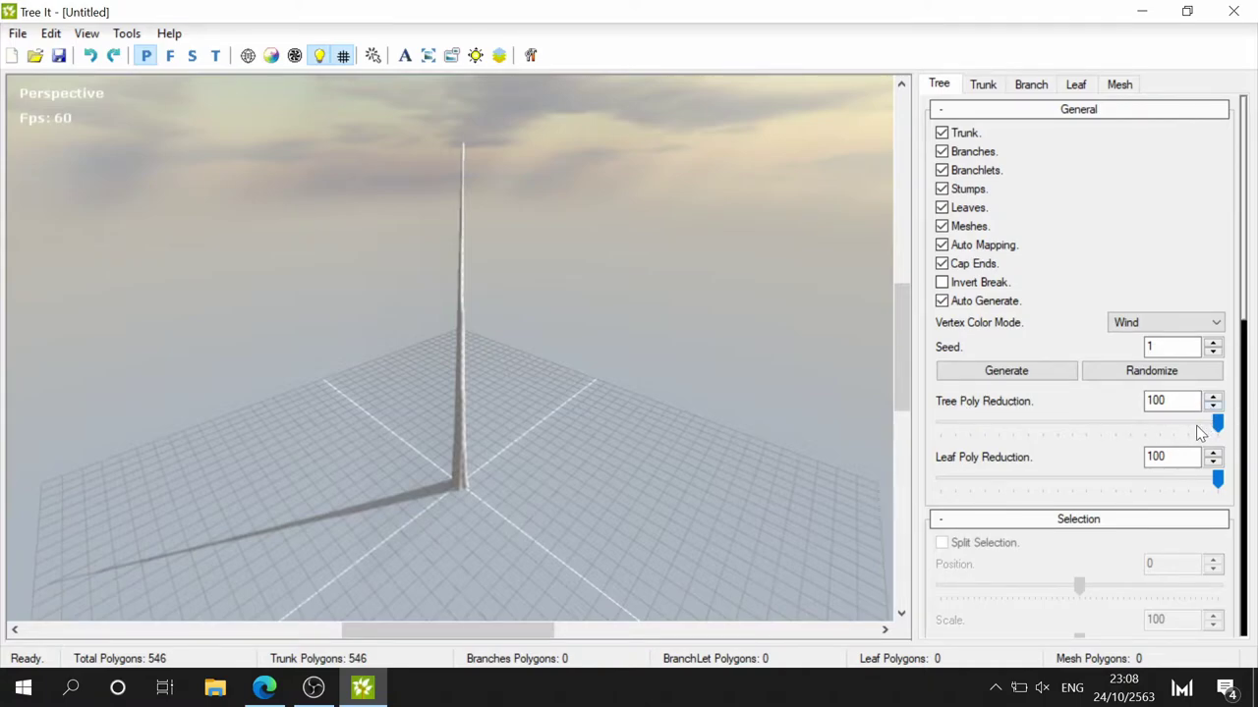
pyautogui.moveTo(1218, 426); pyautogui.dragTo(1055, 429)
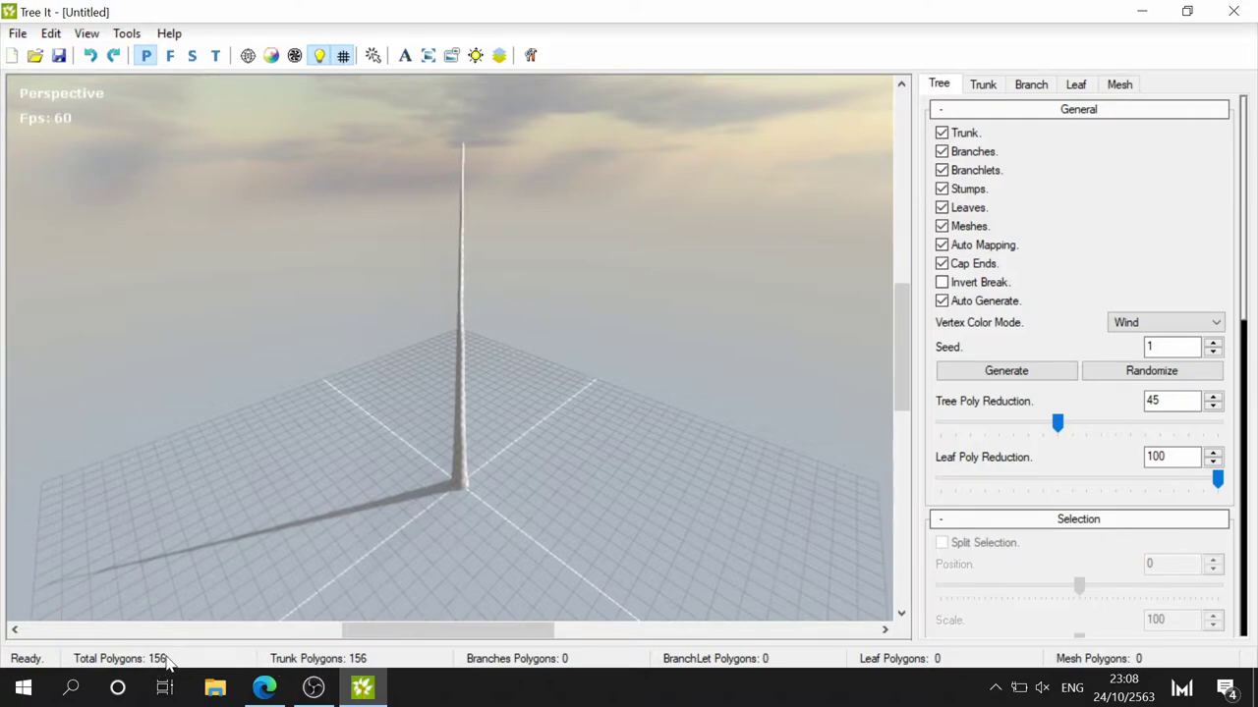
pyautogui.moveTo(1057, 427); pyautogui.dragTo(1218, 427)
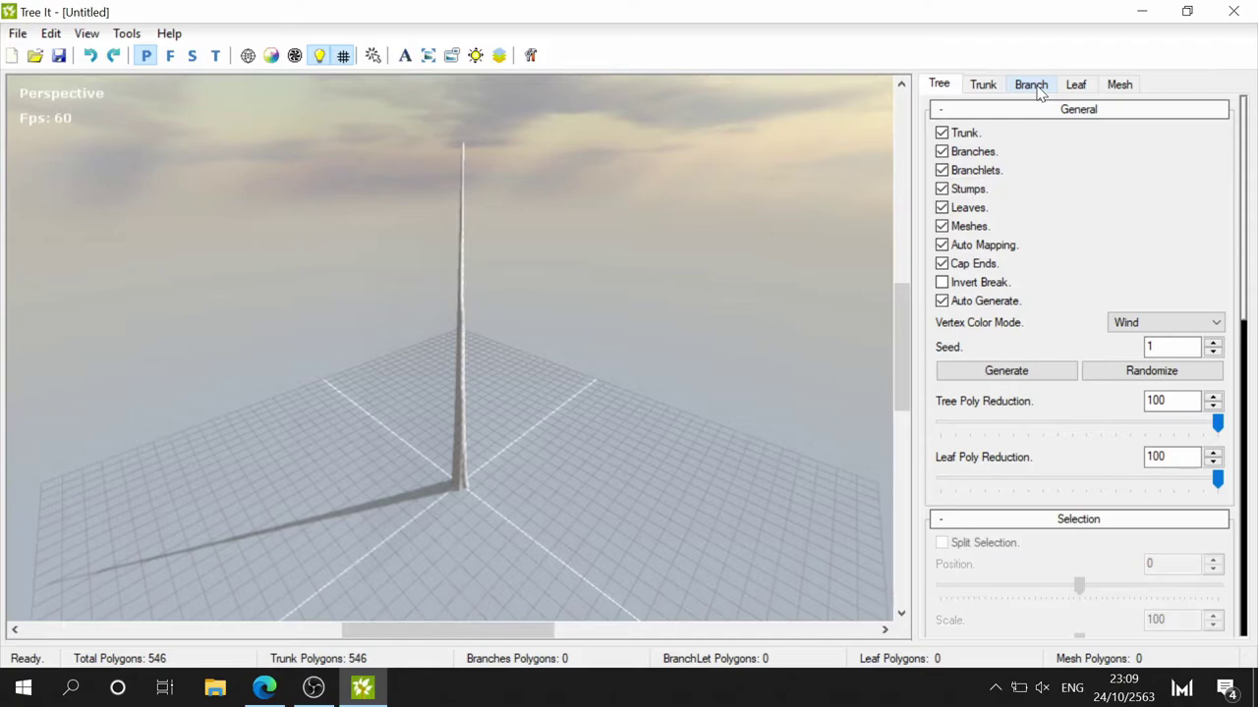
pyautogui.click(1120, 85)
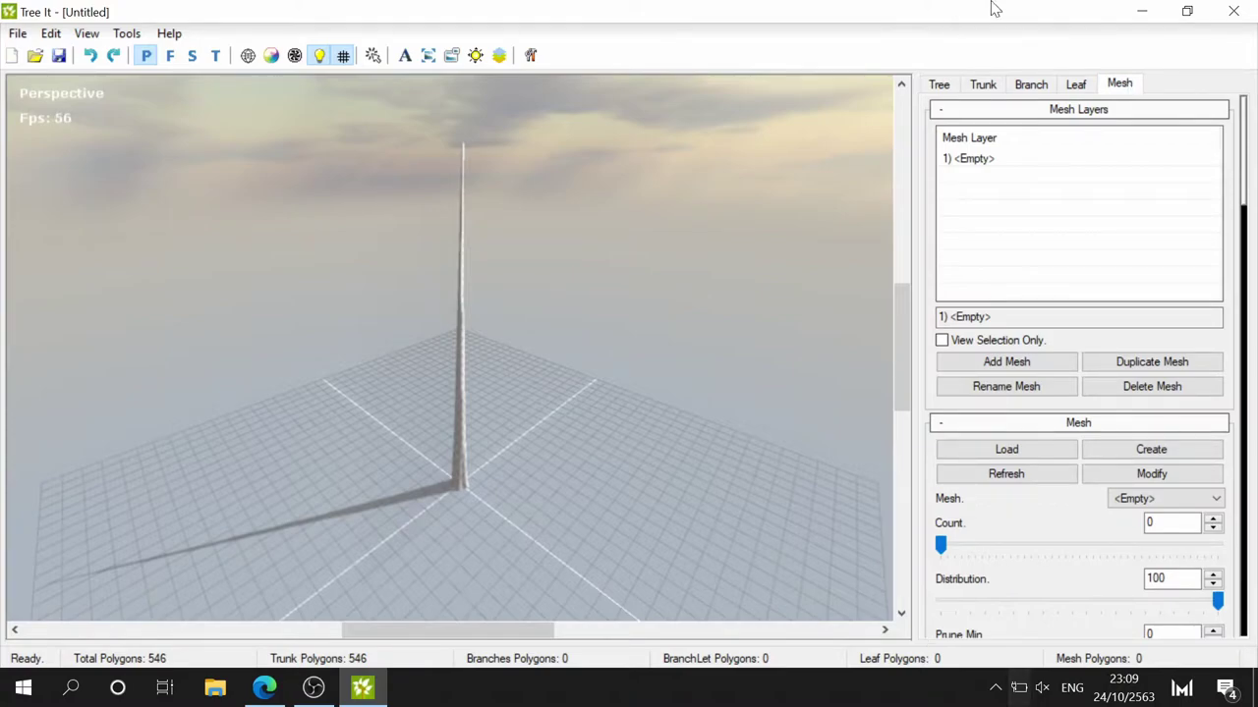
pyautogui.click(939, 84)
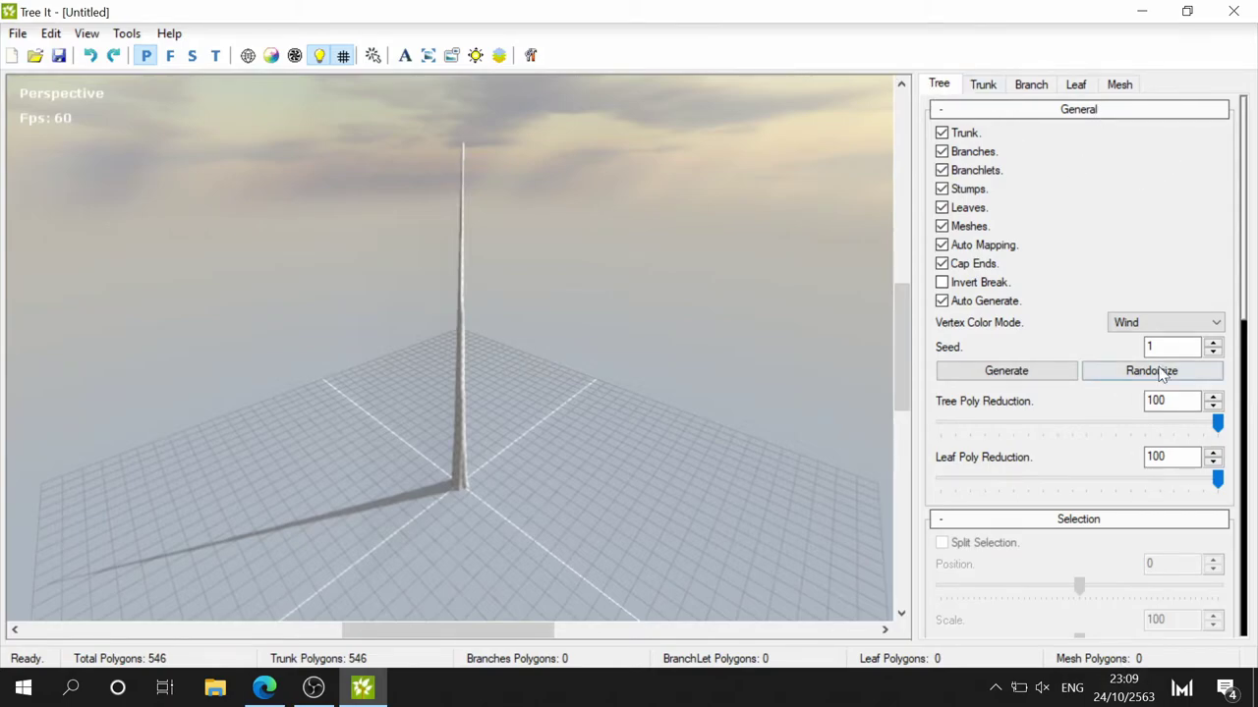
pyautogui.click(1169, 327)
pyautogui.click(1169, 329)
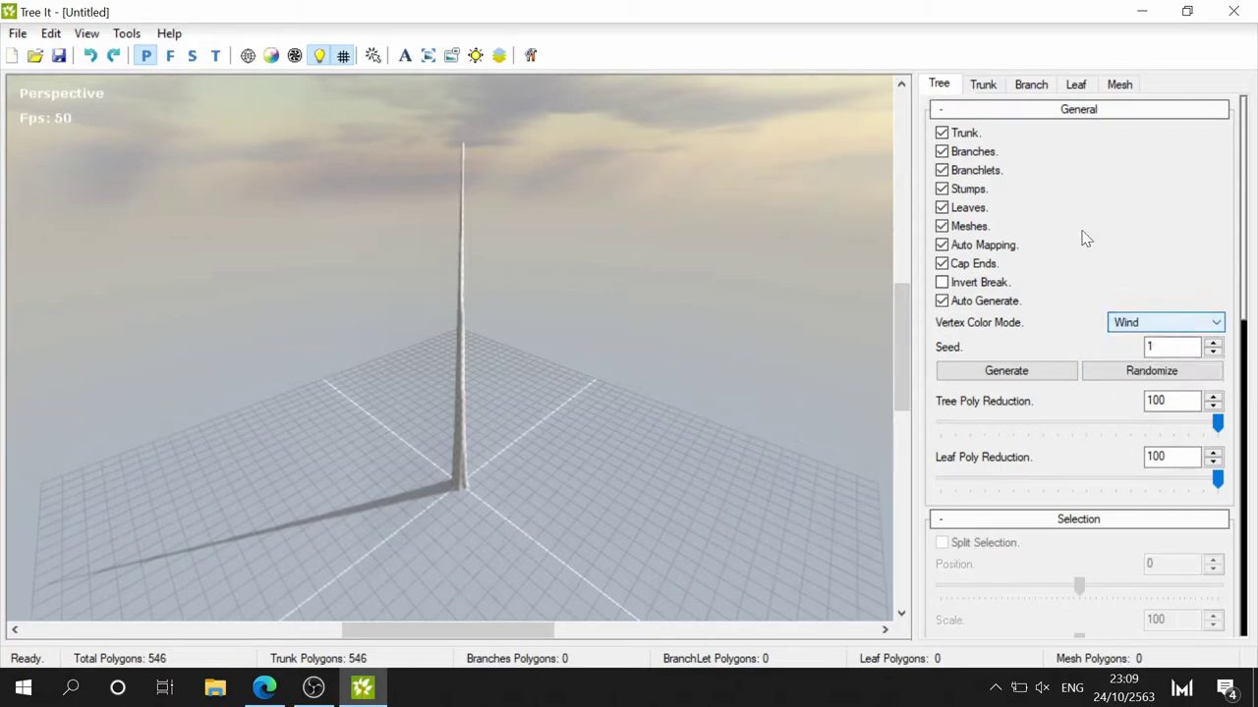
pyautogui.scroll(-3, 1084, 280)
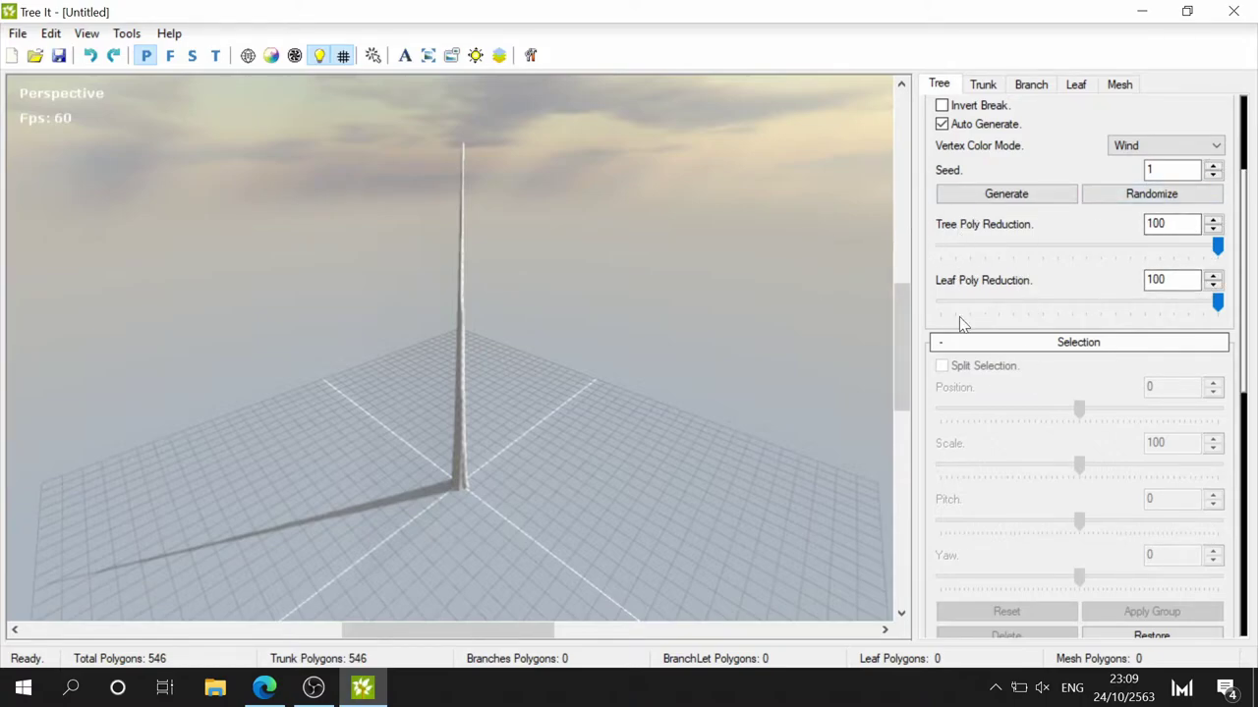
pyautogui.scroll(3, 957, 319)
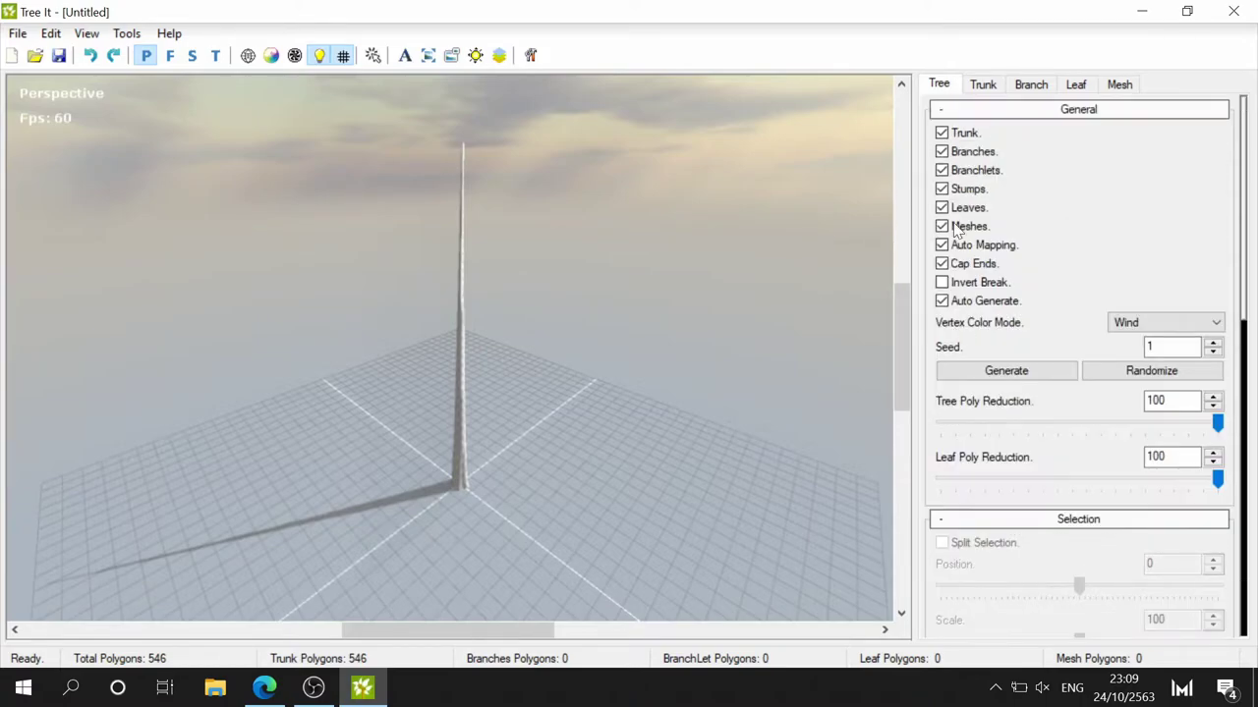
# - Show the trunk settings (24 segments, 24 sides) and zoom and orbit around the trunk
pyautogui.click(984, 85)
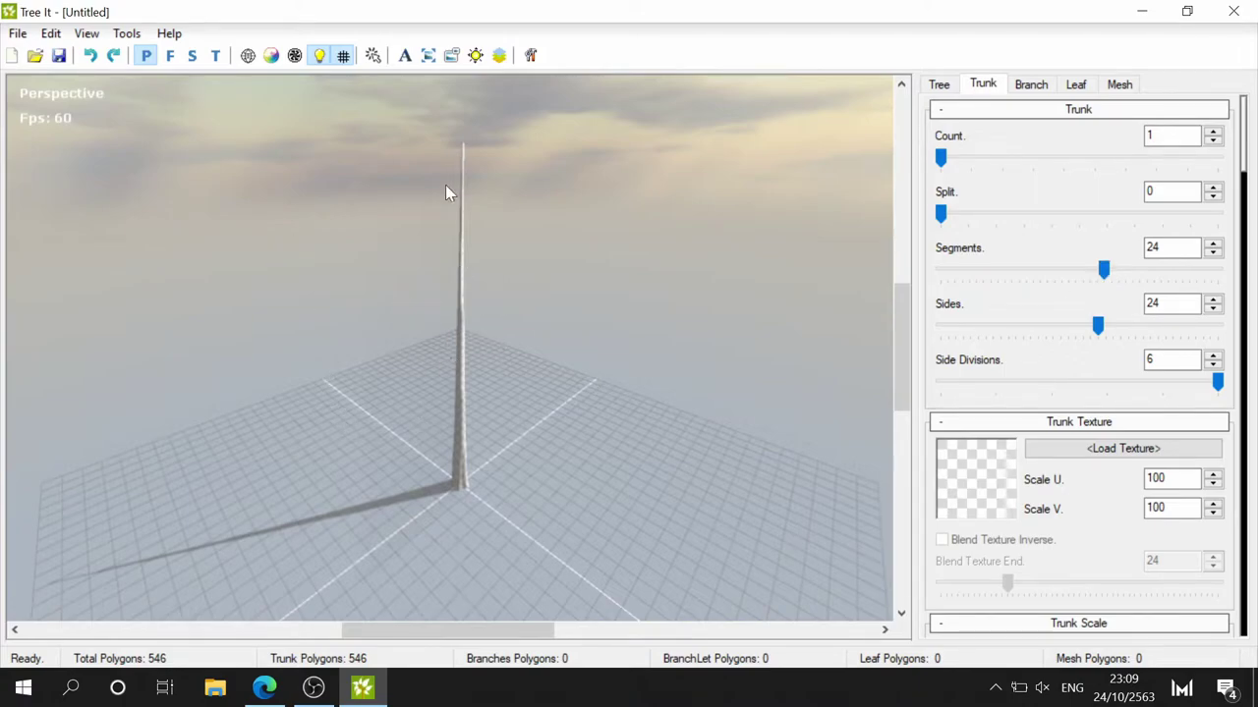
pyautogui.scroll(2, 452, 280)
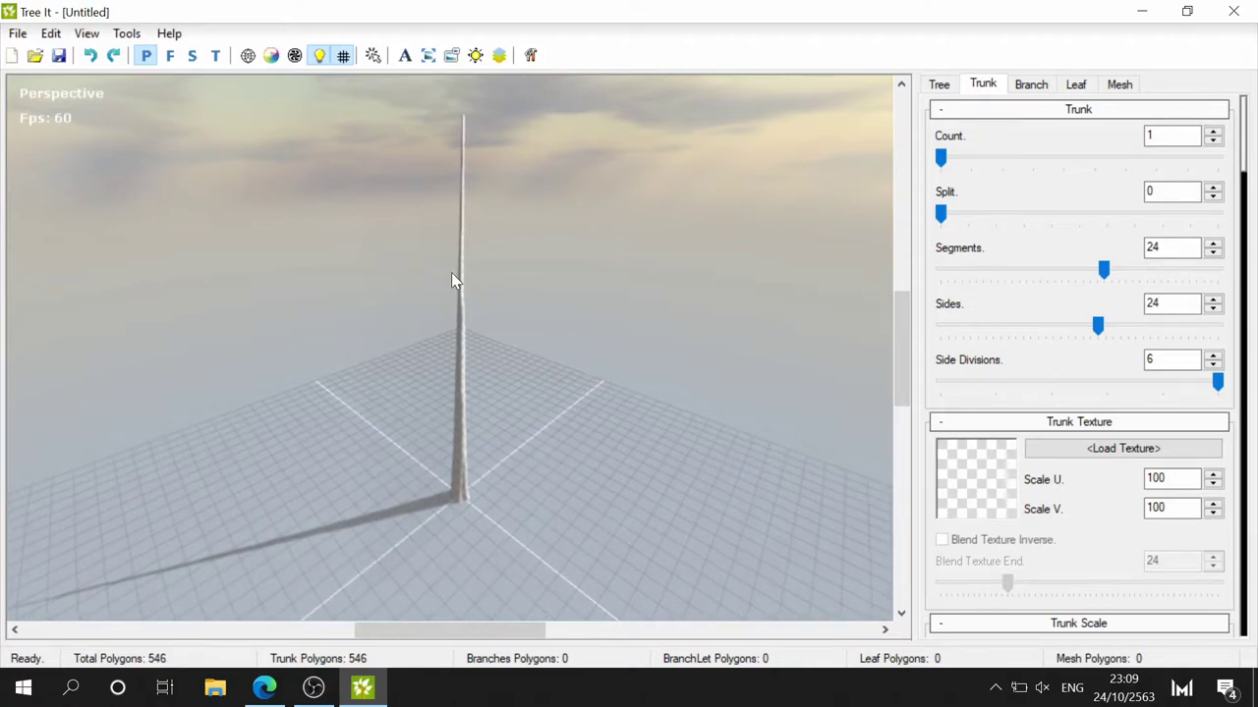
pyautogui.scroll(1, 468, 258)
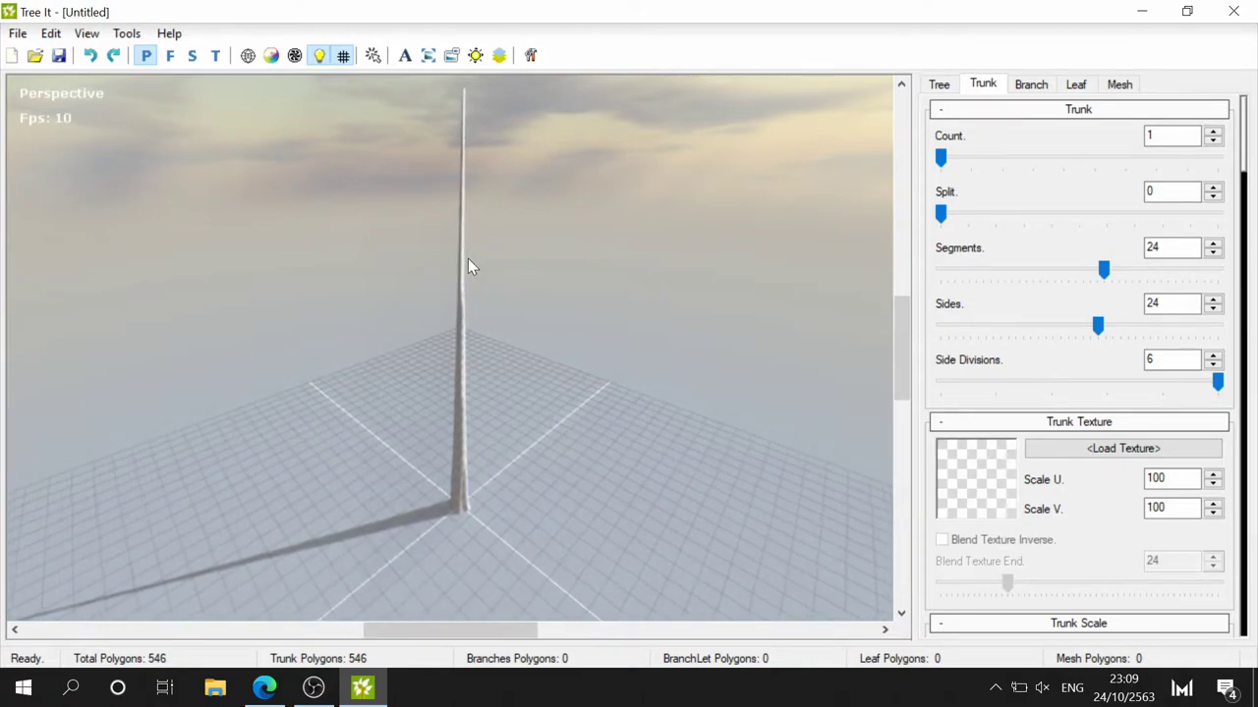
pyautogui.scroll(1, 468, 259)
pyautogui.scroll(1, 468, 259)
pyautogui.scroll(1, 467, 258)
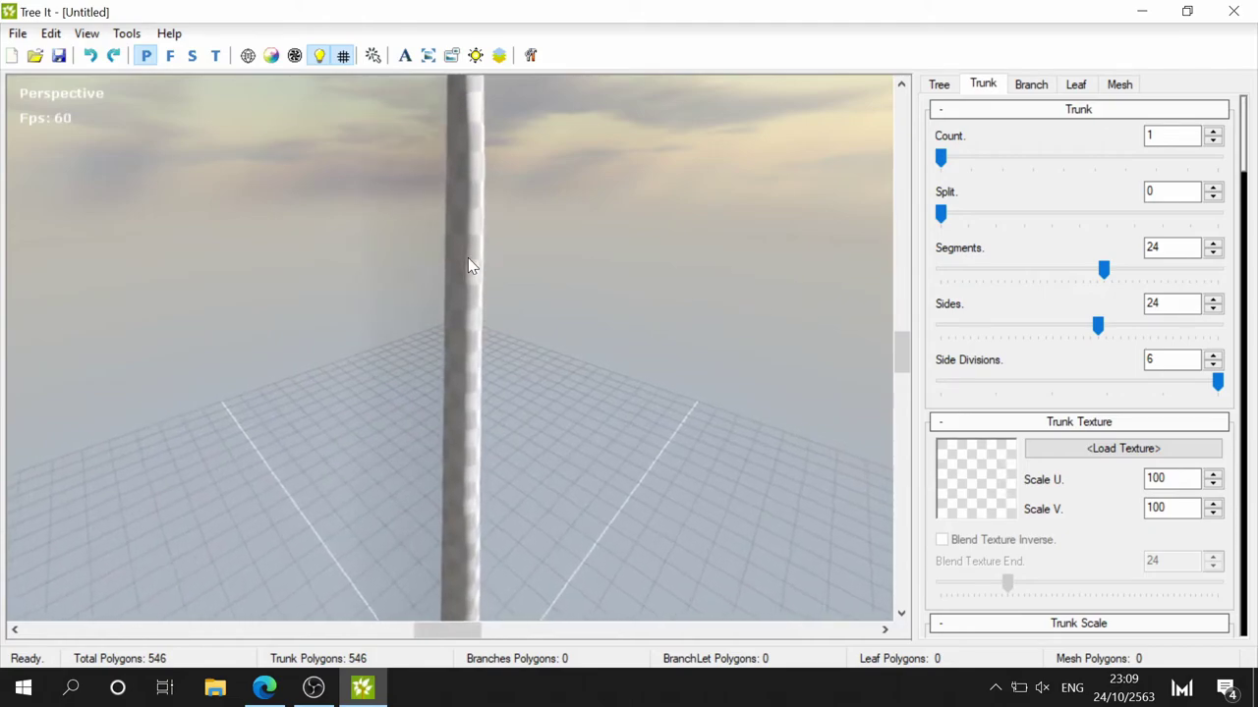
pyautogui.scroll(-3, 467, 257)
pyautogui.scroll(-2, 463, 251)
pyautogui.scroll(2, 464, 250)
pyautogui.scroll(1, 465, 248)
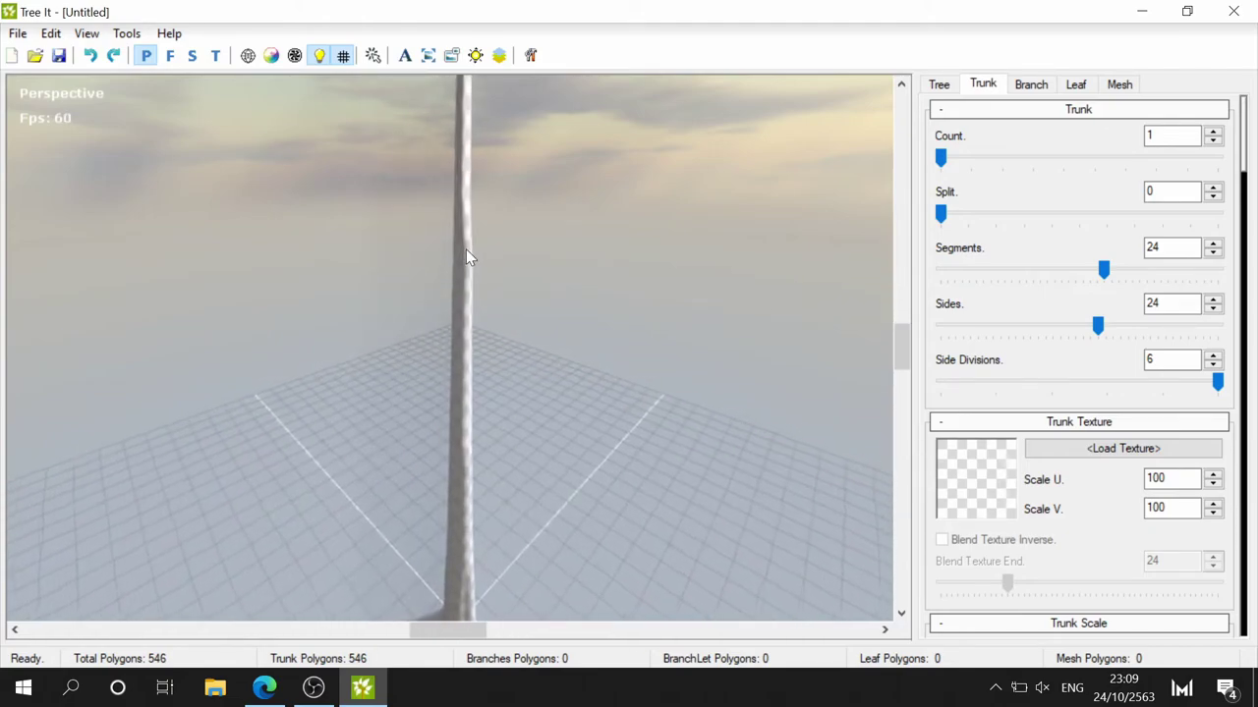
pyautogui.scroll(-1, 480, 232)
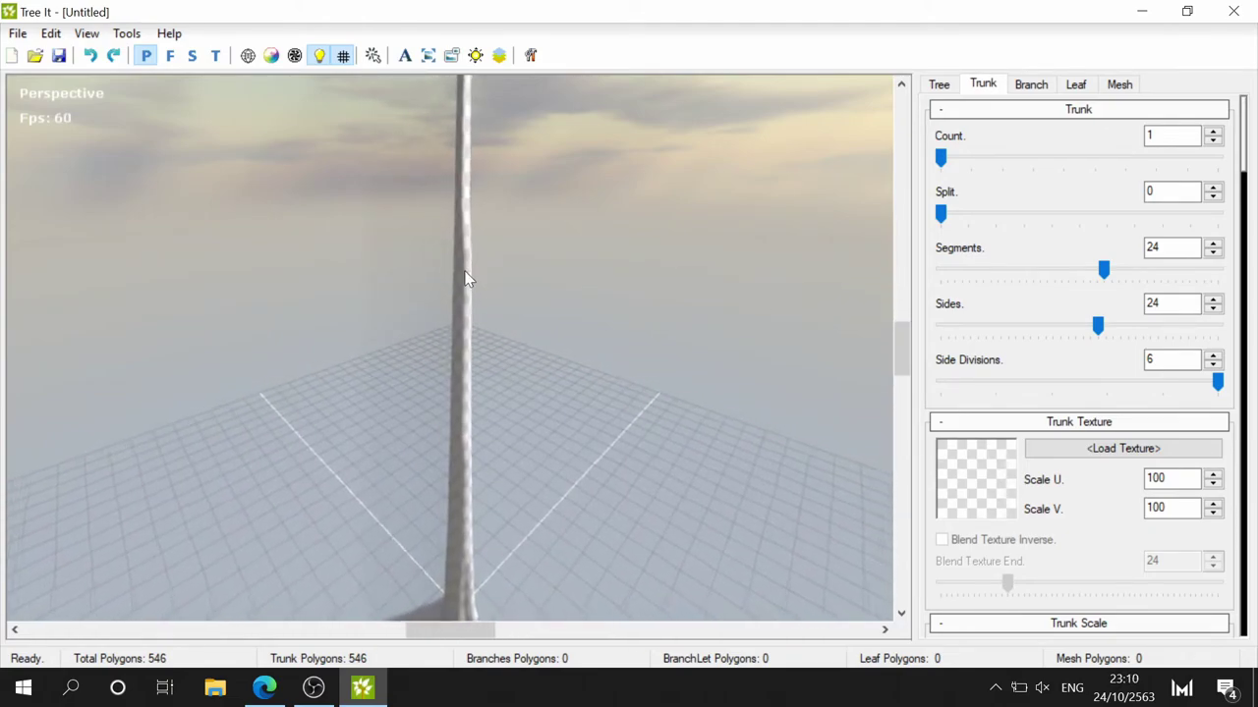
pyautogui.moveTo(541, 245)
pyautogui.mouseDown()
pyautogui.moveTo(409, 350)
pyautogui.moveTo(559, 542)
pyautogui.moveTo(590, 279)
pyautogui.moveTo(556, 298)
pyautogui.moveTo(559, 393)
pyautogui.moveTo(615, 342)
pyautogui.moveTo(569, 226)
pyautogui.moveTo(255, 236)
pyautogui.moveTo(829, 48)
pyautogui.moveTo(864, 216)
pyautogui.moveTo(794, 219)
pyautogui.moveTo(581, 168)
pyautogui.moveTo(534, 238)
pyautogui.moveTo(638, 146)
pyautogui.moveTo(635, 76)
pyautogui.moveTo(603, 89)
pyautogui.moveTo(609, 241)
pyautogui.mouseUp()
pyautogui.moveTo(510, 283)
pyautogui.mouseDown()
pyautogui.moveTo(416, 289)
pyautogui.moveTo(413, 245)
pyautogui.moveTo(604, 205)
pyautogui.moveTo(598, 239)
pyautogui.moveTo(472, 197)
pyautogui.moveTo(660, 304)
pyautogui.moveTo(649, 297)
pyautogui.moveTo(676, 343)
pyautogui.moveTo(521, 230)
pyautogui.mouseUp()
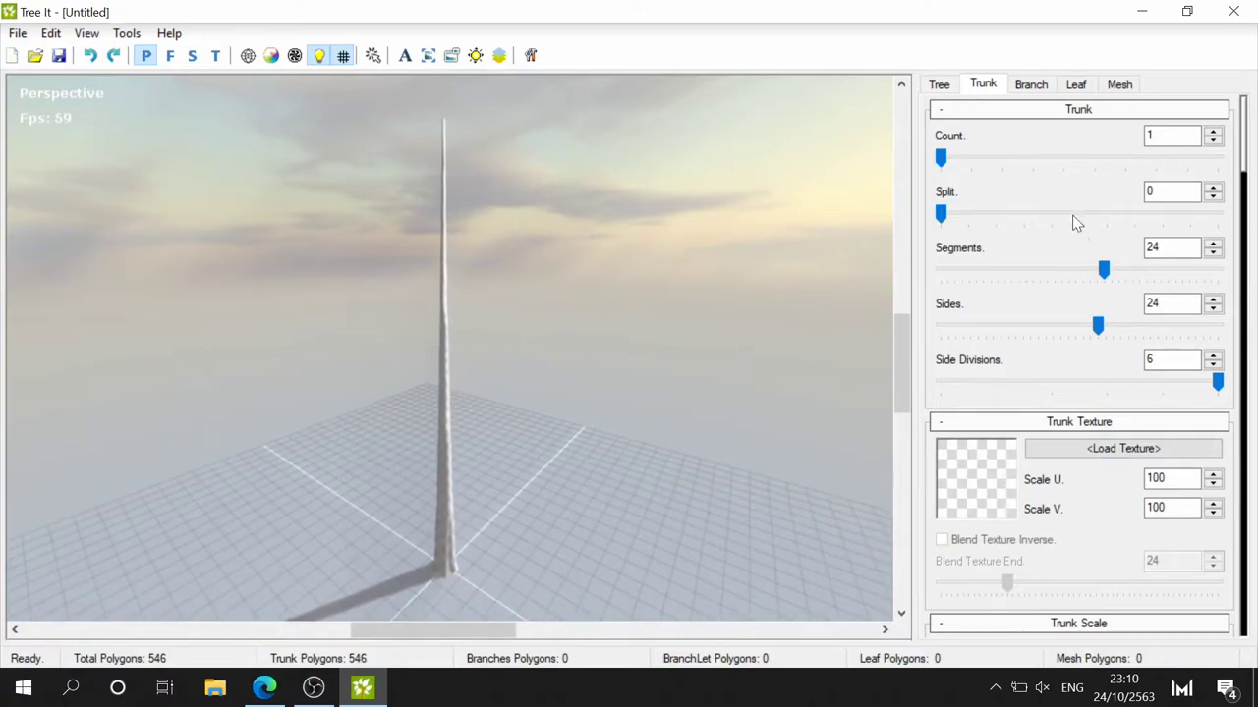
# - Turn on wireframe display and zoom in to view the trunk's mesh
pyautogui.click(249, 56)
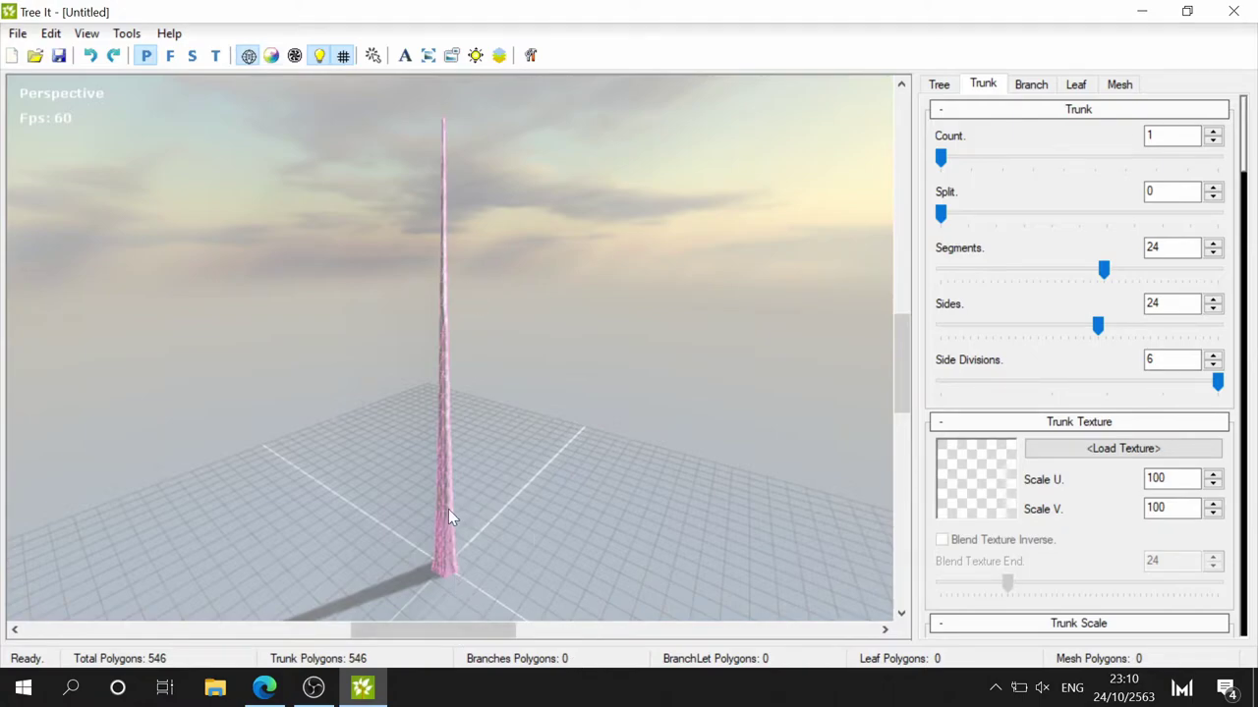
pyautogui.scroll(2, 448, 509)
pyautogui.scroll(2, 448, 509)
pyautogui.scroll(2, 460, 518)
pyautogui.moveTo(461, 522); pyautogui.dragTo(527, 92)
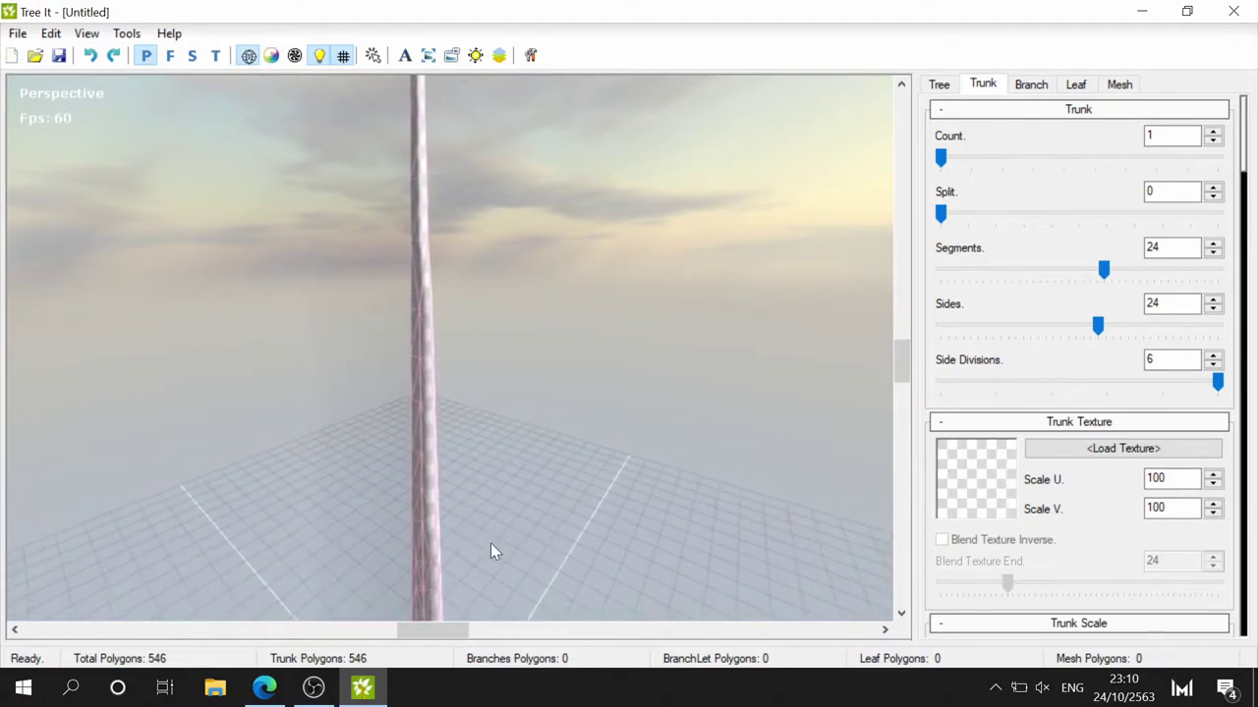
pyautogui.scroll(2, 433, 277)
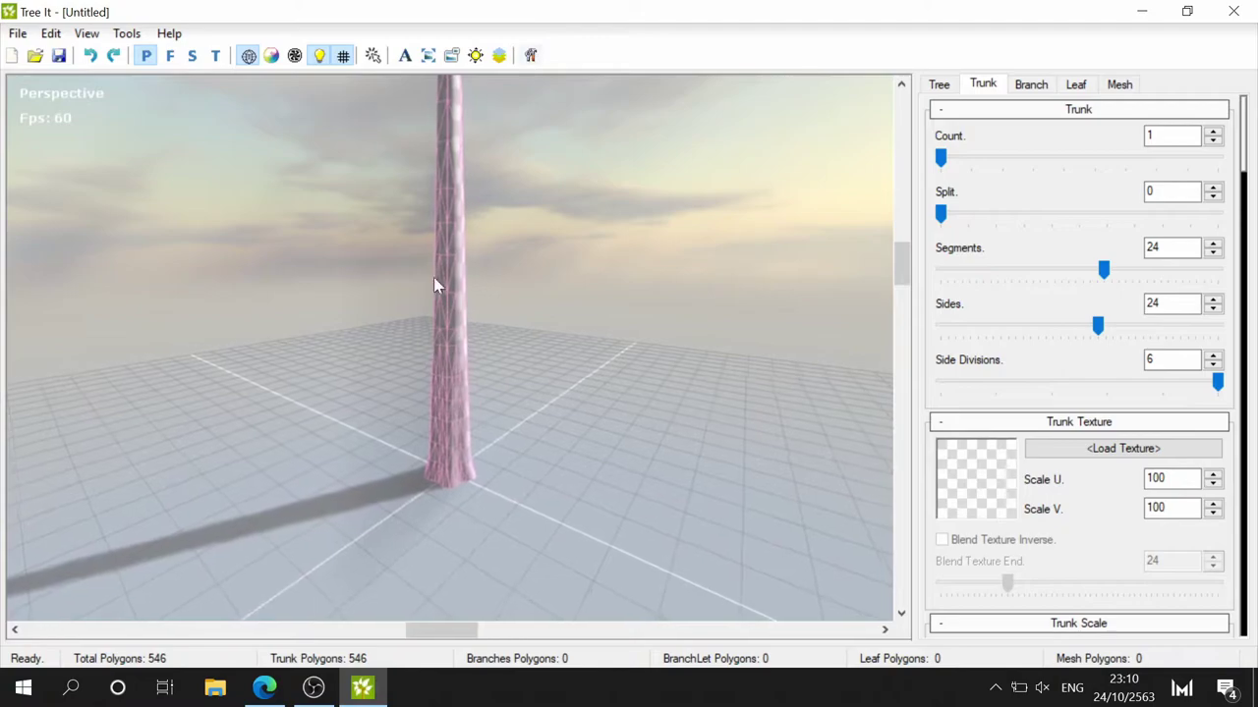
pyautogui.scroll(3, 436, 292)
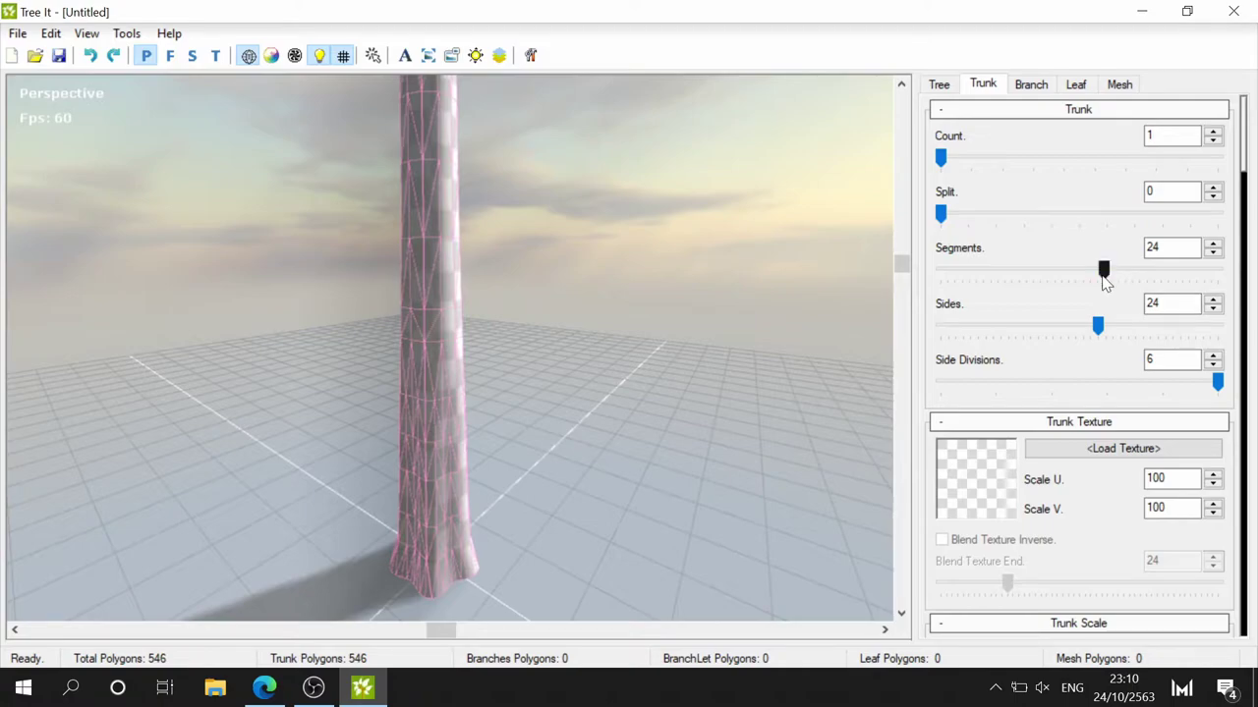
# - Set the trunk's Segments to 31 and Sides to 31, giving a 960-polygon mesh
pyautogui.moveTo(1105, 272); pyautogui.dragTo(1044, 274)
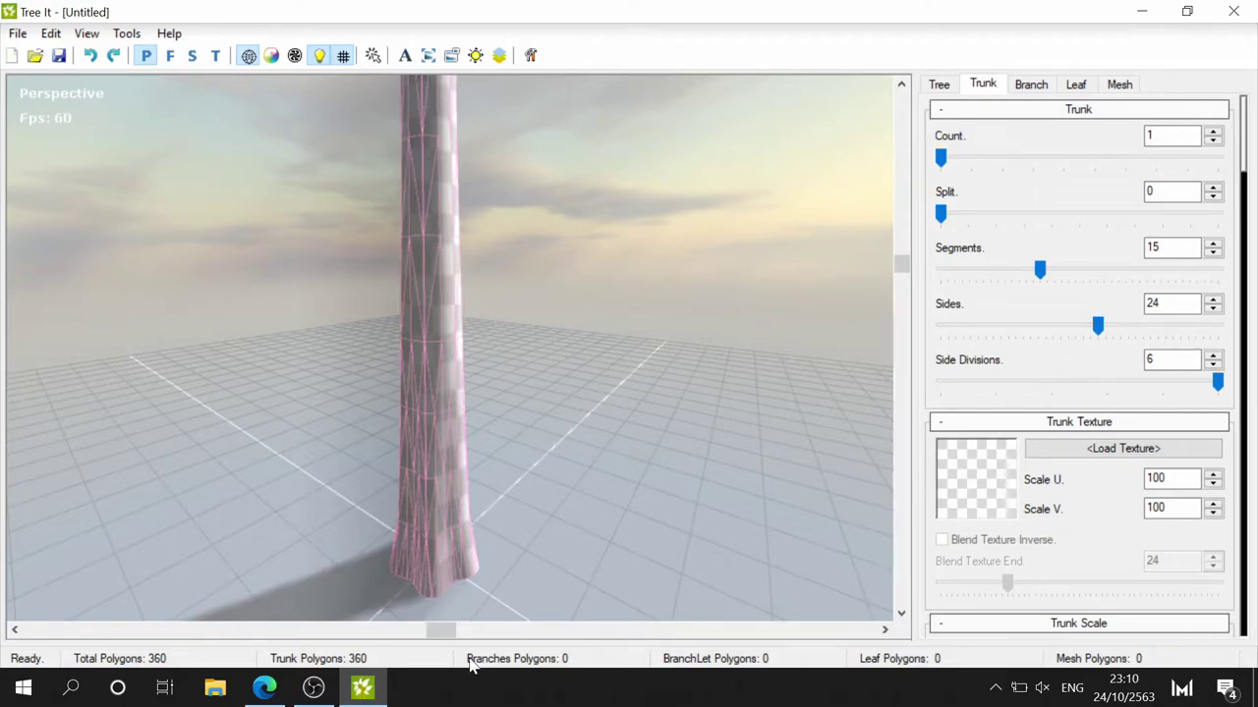
pyautogui.moveTo(1039, 270); pyautogui.dragTo(1159, 272)
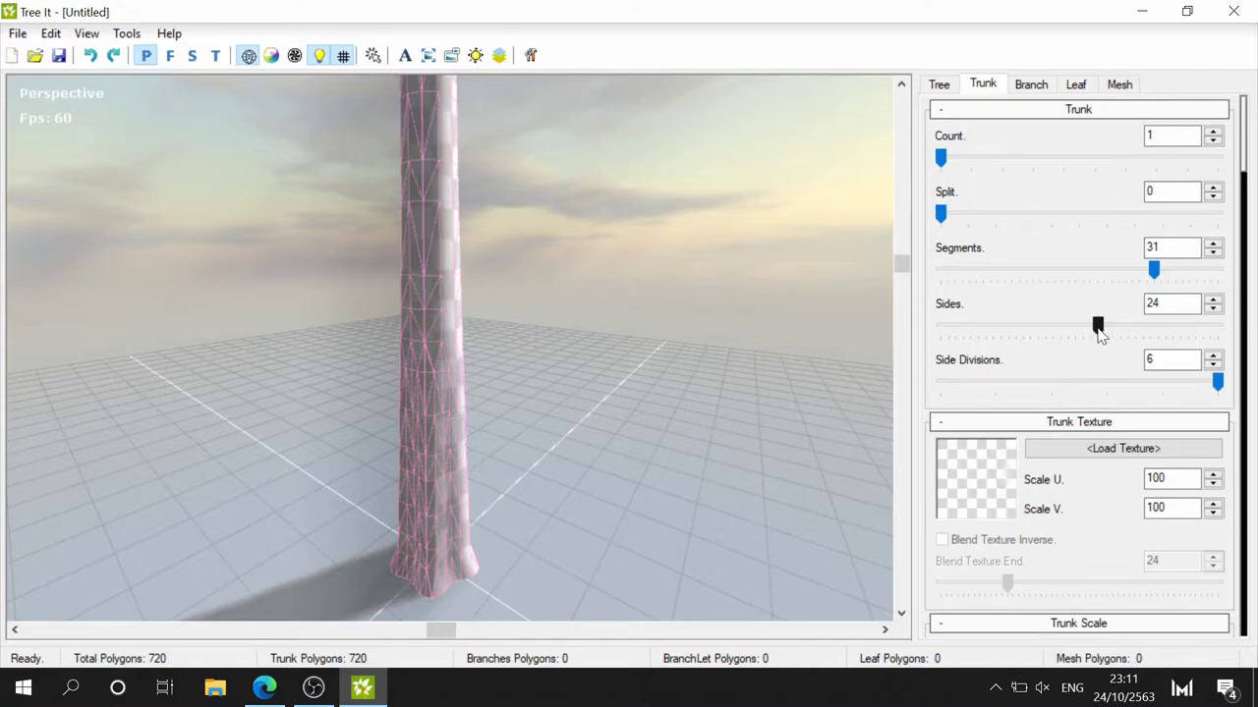
pyautogui.moveTo(1087, 330)
pyautogui.mouseDown()
pyautogui.moveTo(1177, 325)
pyautogui.moveTo(1090, 340)
pyautogui.moveTo(1123, 336)
pyautogui.moveTo(1105, 337)
pyautogui.mouseUp()
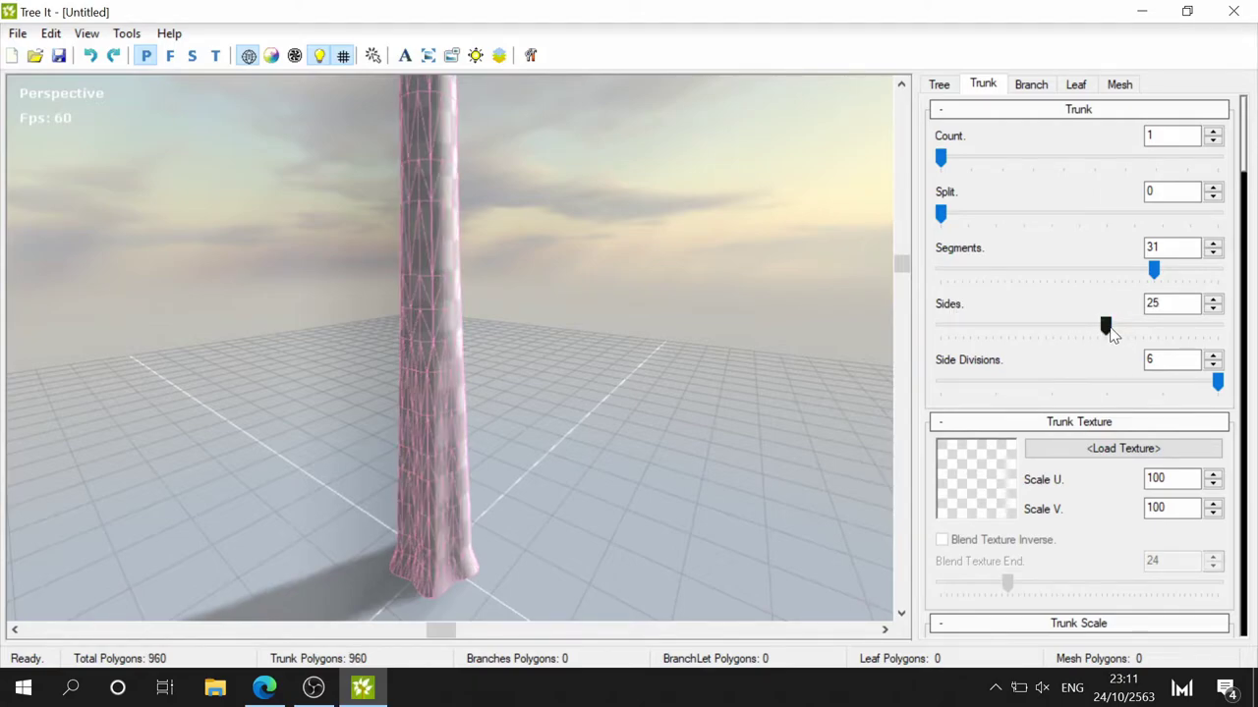
pyautogui.moveTo(1109, 332); pyautogui.dragTo(1098, 329)
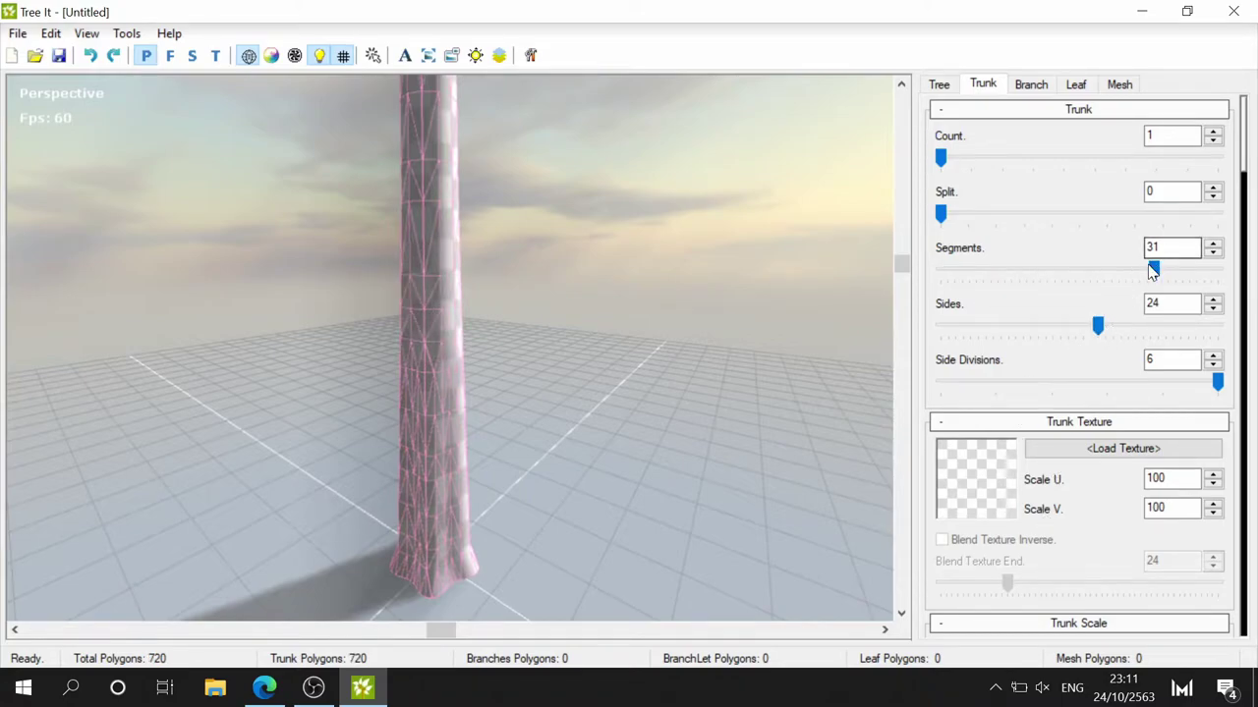
pyautogui.moveTo(1111, 270); pyautogui.dragTo(1151, 271)
pyautogui.click(1105, 337)
pyautogui.click(1160, 337)
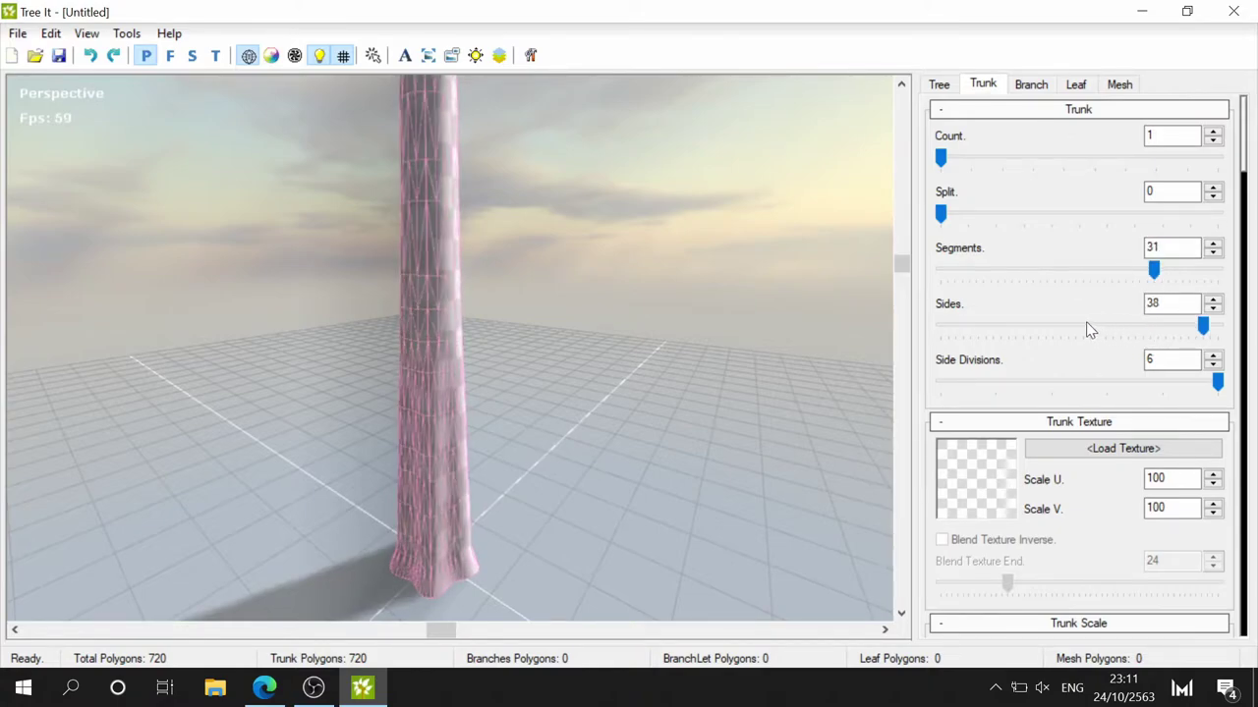
pyautogui.moveTo(1204, 328)
pyautogui.mouseDown()
pyautogui.moveTo(1049, 329)
pyautogui.moveTo(1155, 329)
pyautogui.mouseUp()
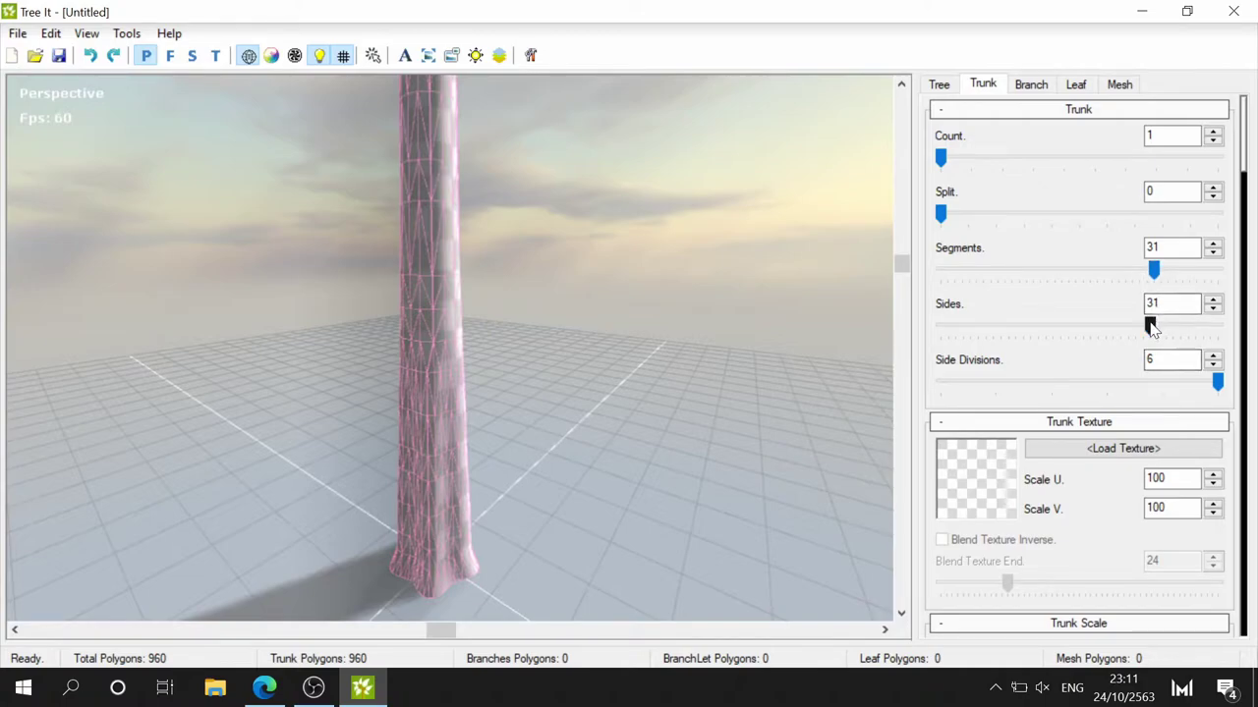
pyautogui.moveTo(1151, 329)
pyautogui.mouseDown()
pyautogui.moveTo(1063, 325)
pyautogui.moveTo(1165, 342)
pyautogui.moveTo(1150, 341)
pyautogui.mouseUp()
pyautogui.scroll(-1, 514, 214)
pyautogui.scroll(-3, 561, 359)
pyautogui.scroll(2, 537, 321)
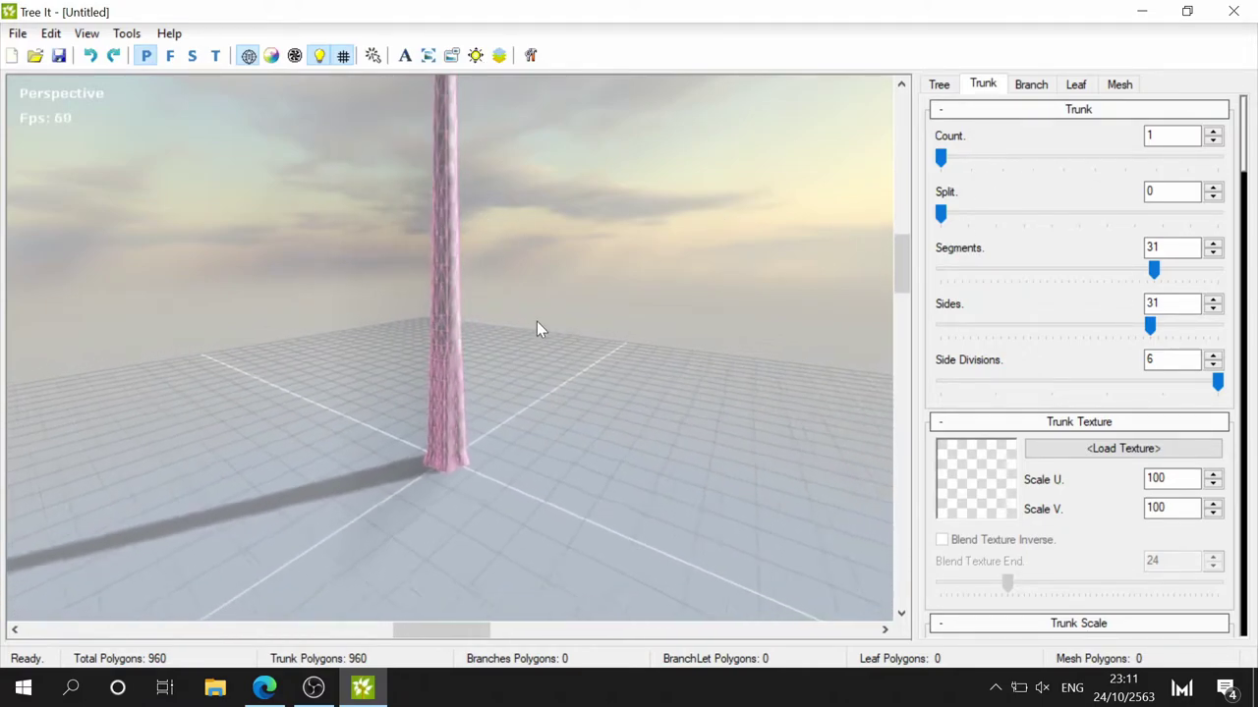
pyautogui.scroll(2, 501, 202)
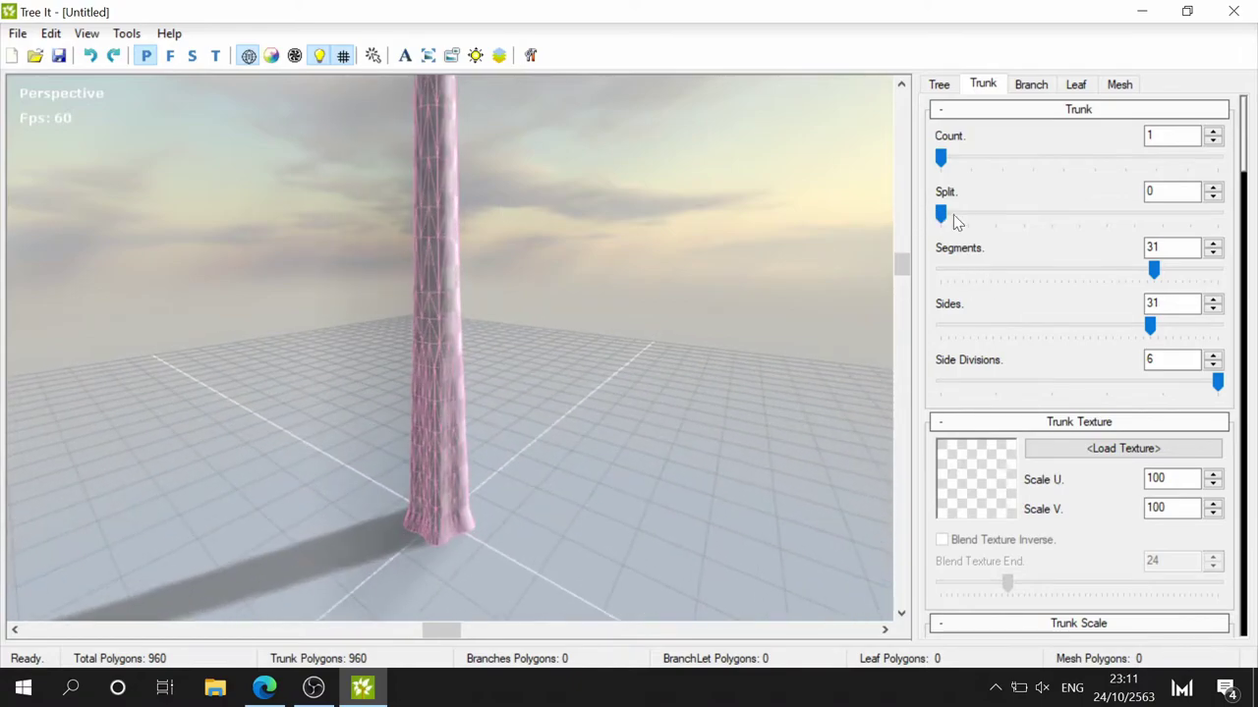
pyautogui.moveTo(941, 214); pyautogui.dragTo(997, 216)
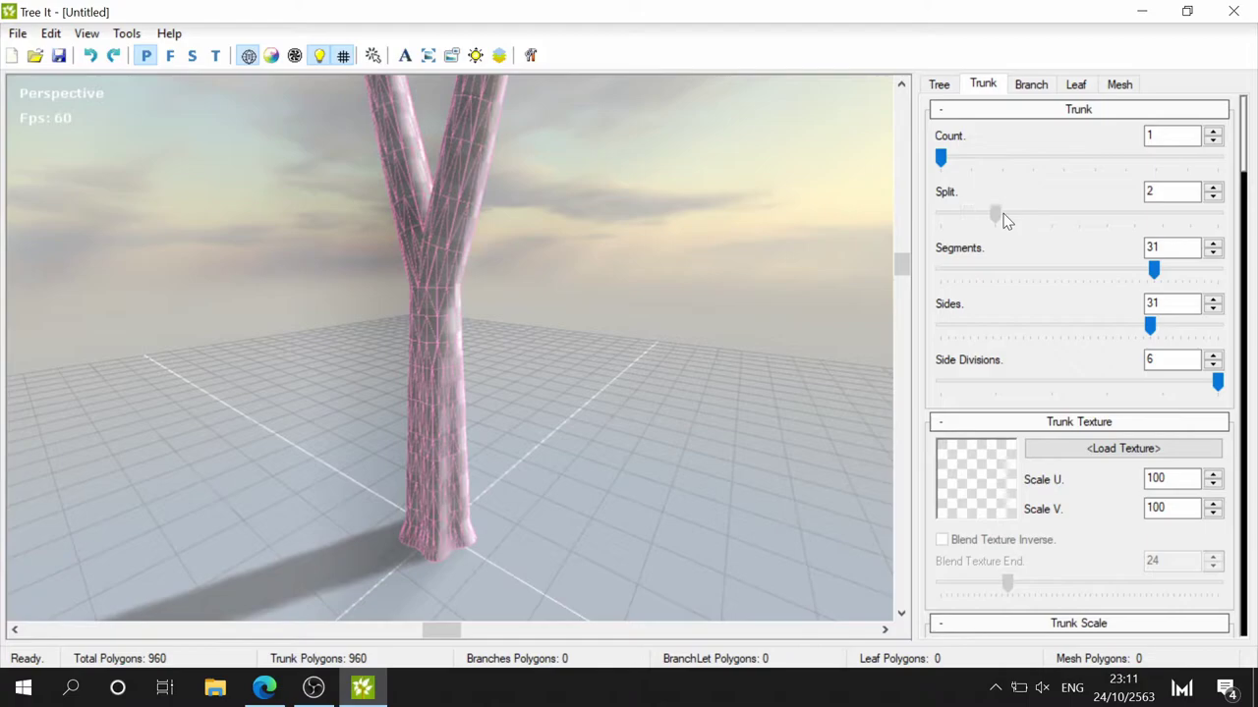
pyautogui.scroll(-3, 297, 281)
pyautogui.scroll(-2, 294, 219)
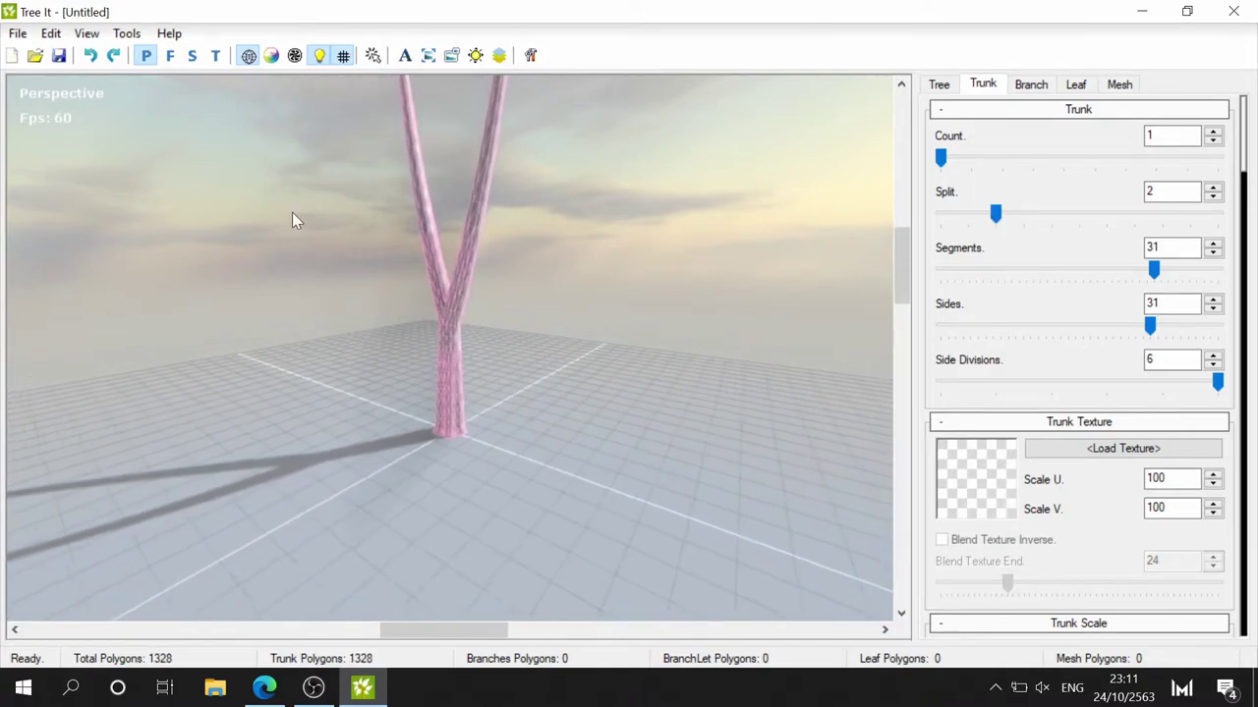
pyautogui.moveTo(399, 245)
pyautogui.mouseDown()
pyautogui.moveTo(408, 459)
pyautogui.moveTo(441, 323)
pyautogui.moveTo(449, 517)
pyautogui.moveTo(474, 399)
pyautogui.mouseUp()
pyautogui.moveTo(996, 213)
pyautogui.mouseDown()
pyautogui.moveTo(1201, 207)
pyautogui.moveTo(939, 212)
pyautogui.moveTo(1012, 213)
pyautogui.mouseUp()
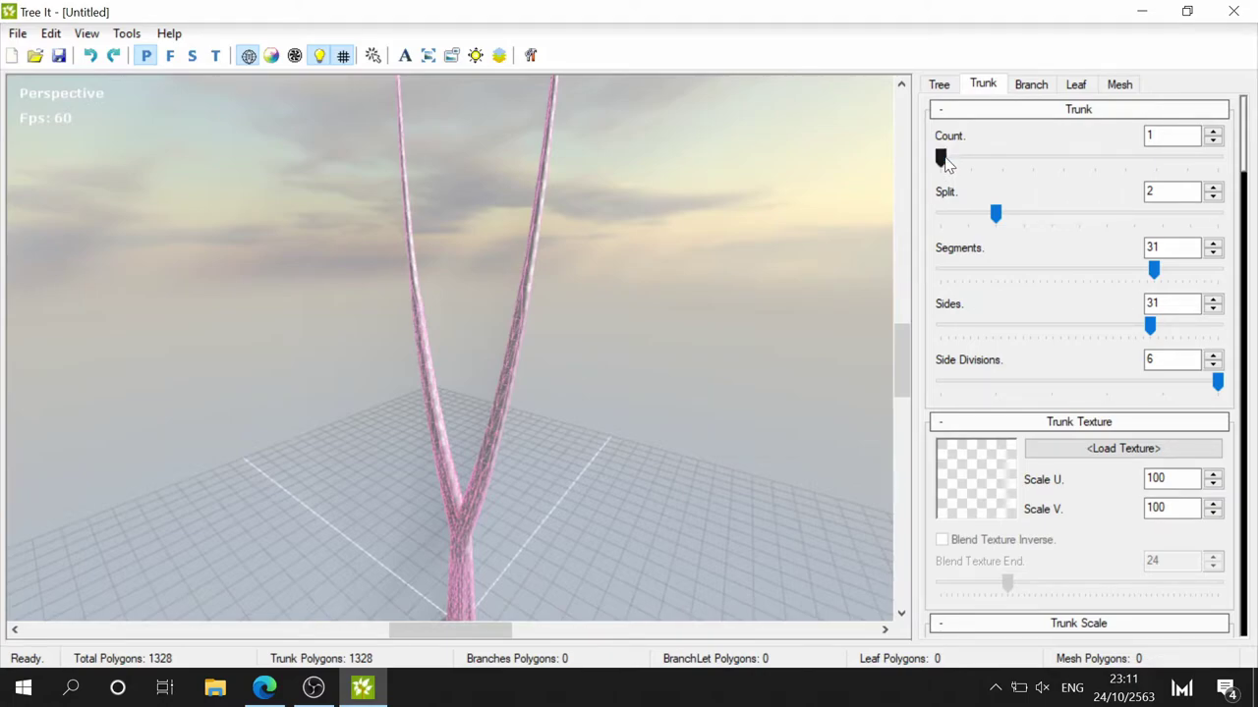
pyautogui.moveTo(943, 162); pyautogui.dragTo(973, 170)
pyautogui.moveTo(996, 213)
pyautogui.mouseDown()
pyautogui.moveTo(939, 216)
pyautogui.moveTo(968, 216)
pyautogui.mouseUp()
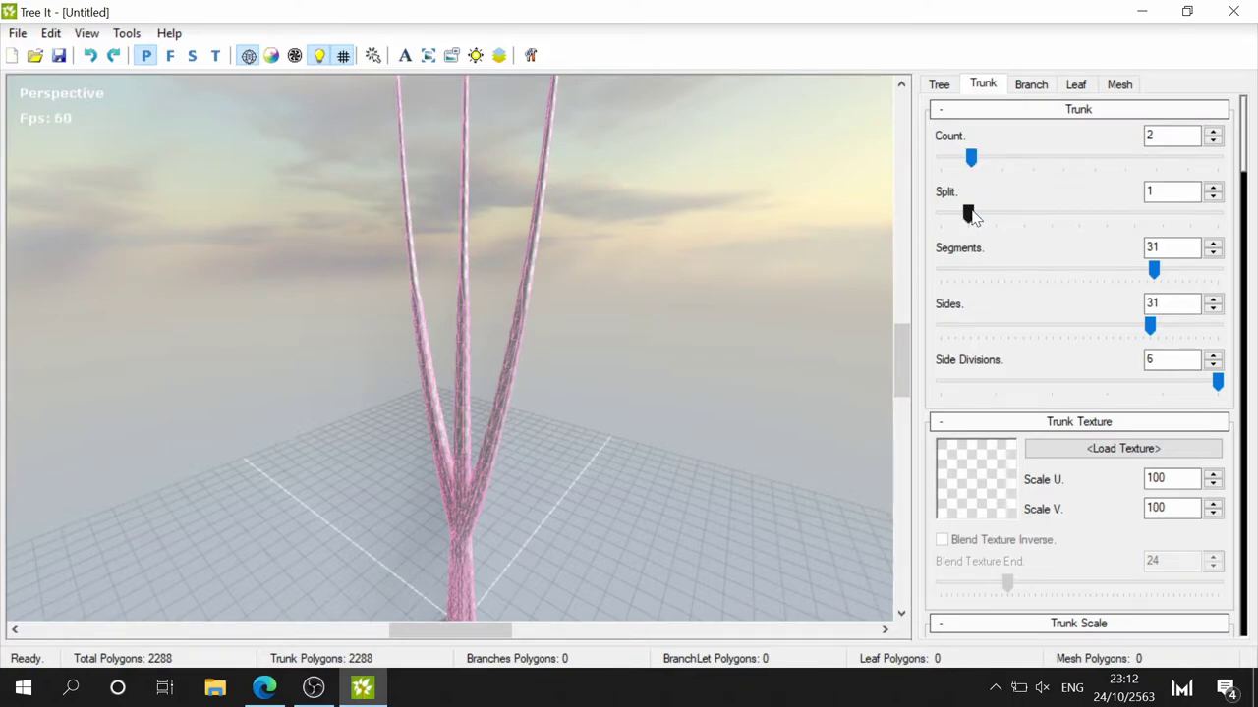
pyautogui.moveTo(968, 215); pyautogui.dragTo(993, 216)
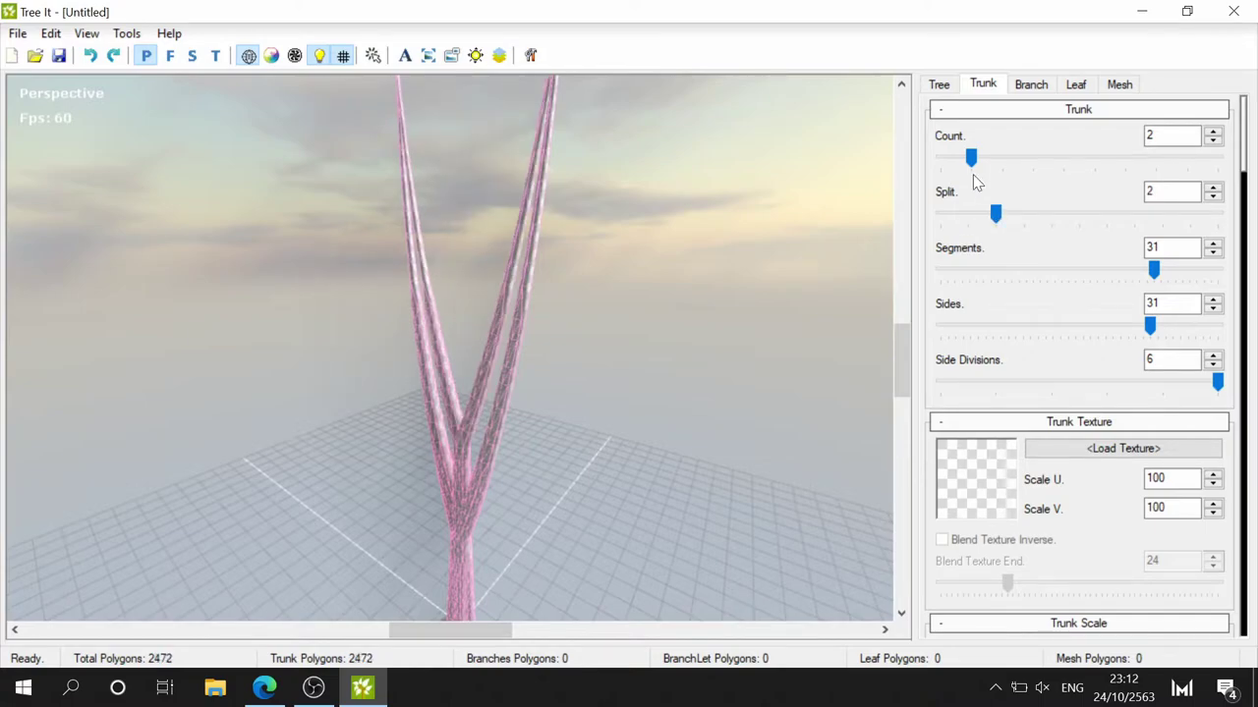
pyautogui.moveTo(971, 157)
pyautogui.mouseDown()
pyautogui.moveTo(1032, 164)
pyautogui.moveTo(948, 167)
pyautogui.mouseUp()
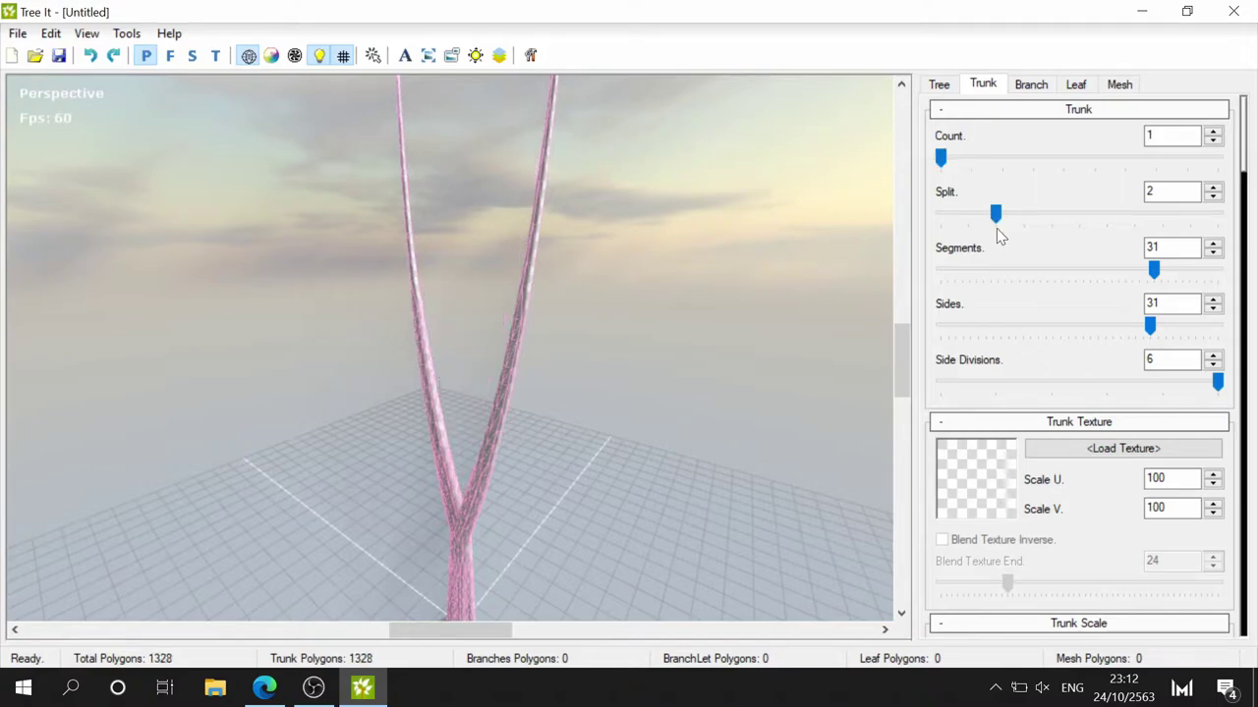
pyautogui.moveTo(993, 213); pyautogui.dragTo(939, 214)
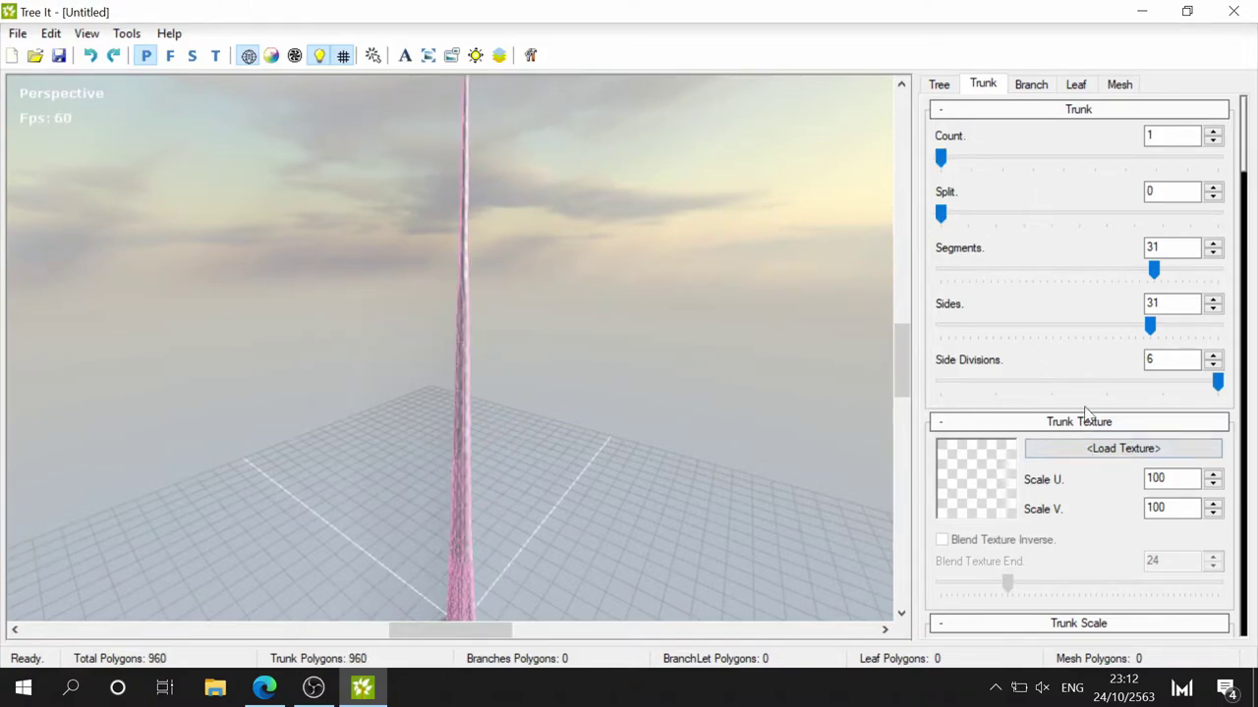
pyautogui.scroll(-3, 1076, 411)
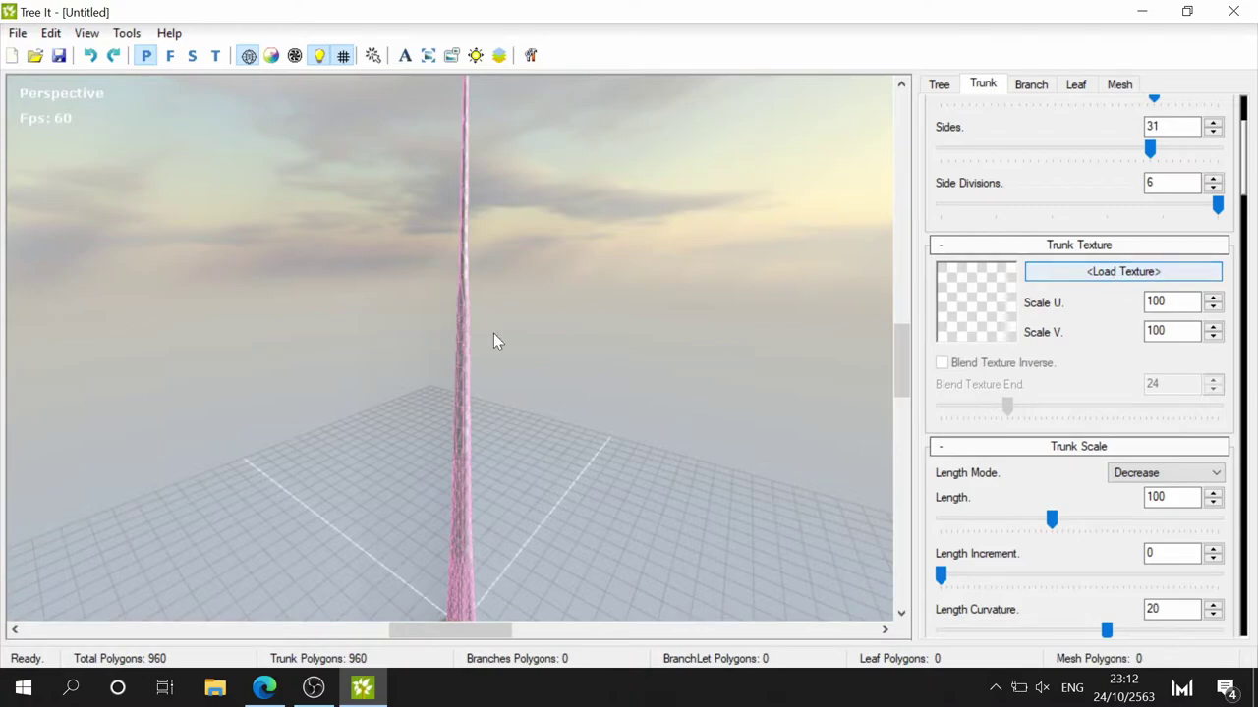
# - Open the trunk's Bark Texture dialog from the Trunk Texture section
pyautogui.scroll(2, 650, 458)
pyautogui.scroll(2, 648, 448)
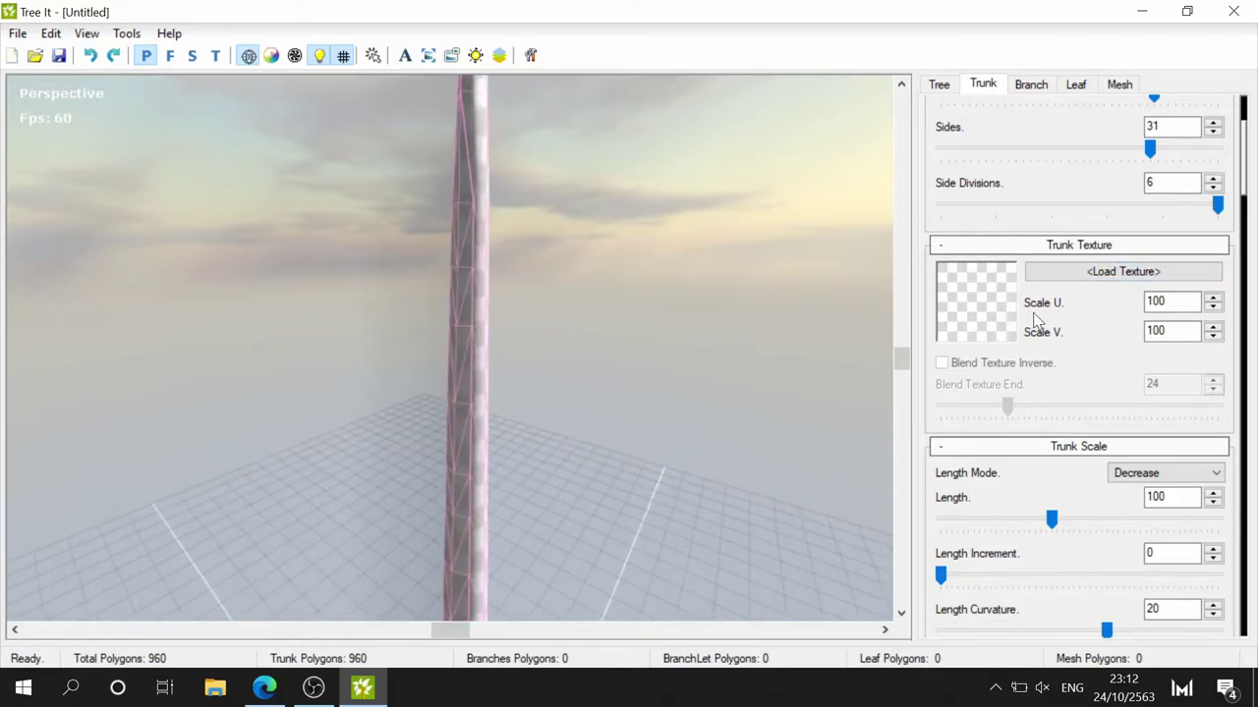
pyautogui.click(1106, 280)
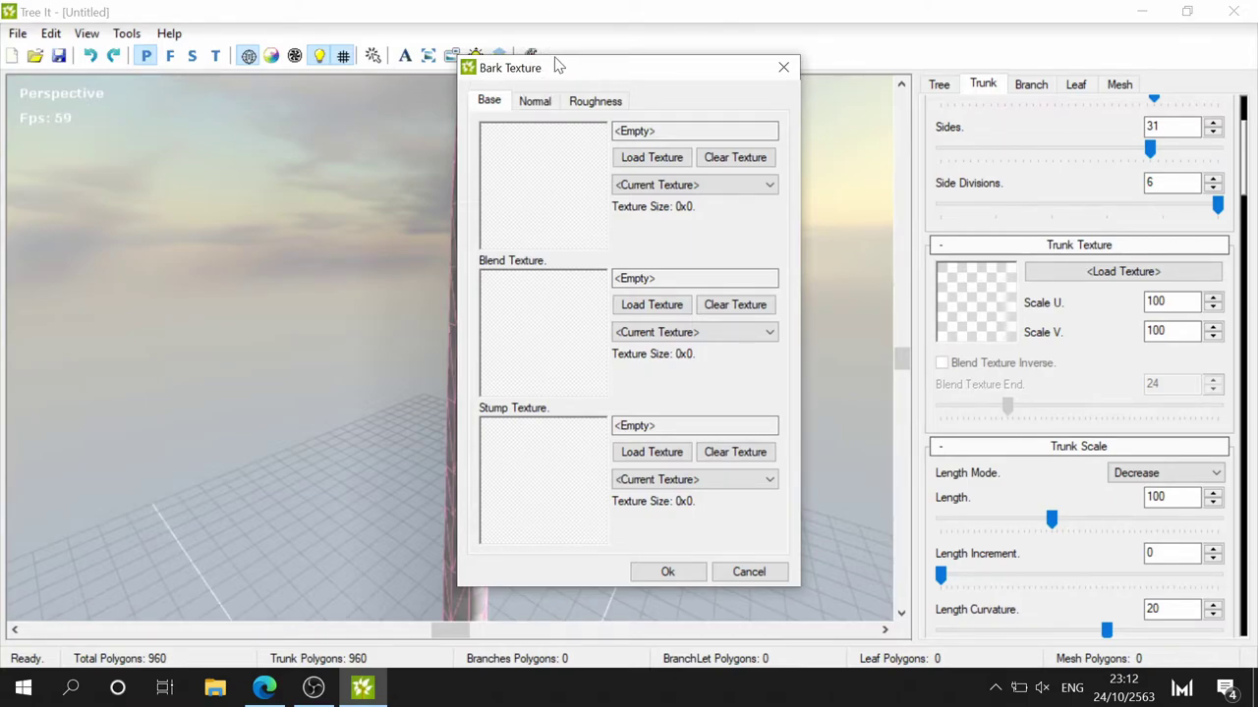
# - Load Bark\bark02.png as both the base and blend bark textures
pyautogui.click(666, 167)
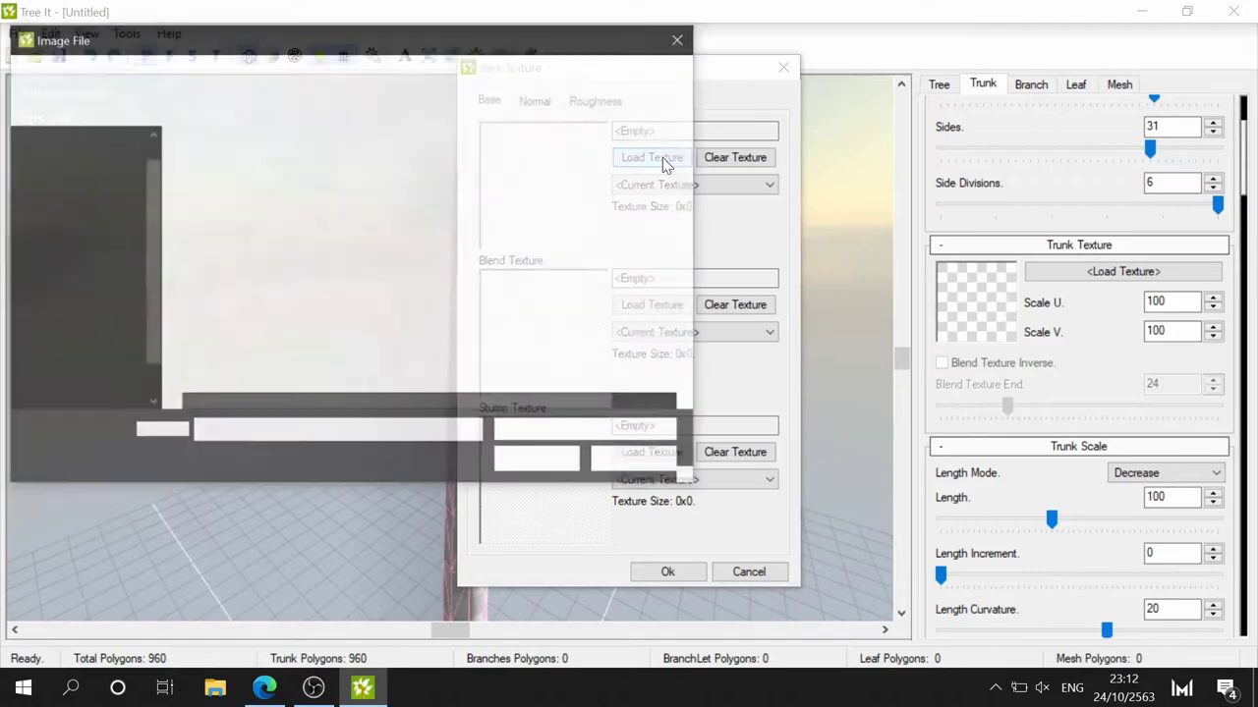
pyautogui.moveTo(303, 39); pyautogui.dragTo(646, 90)
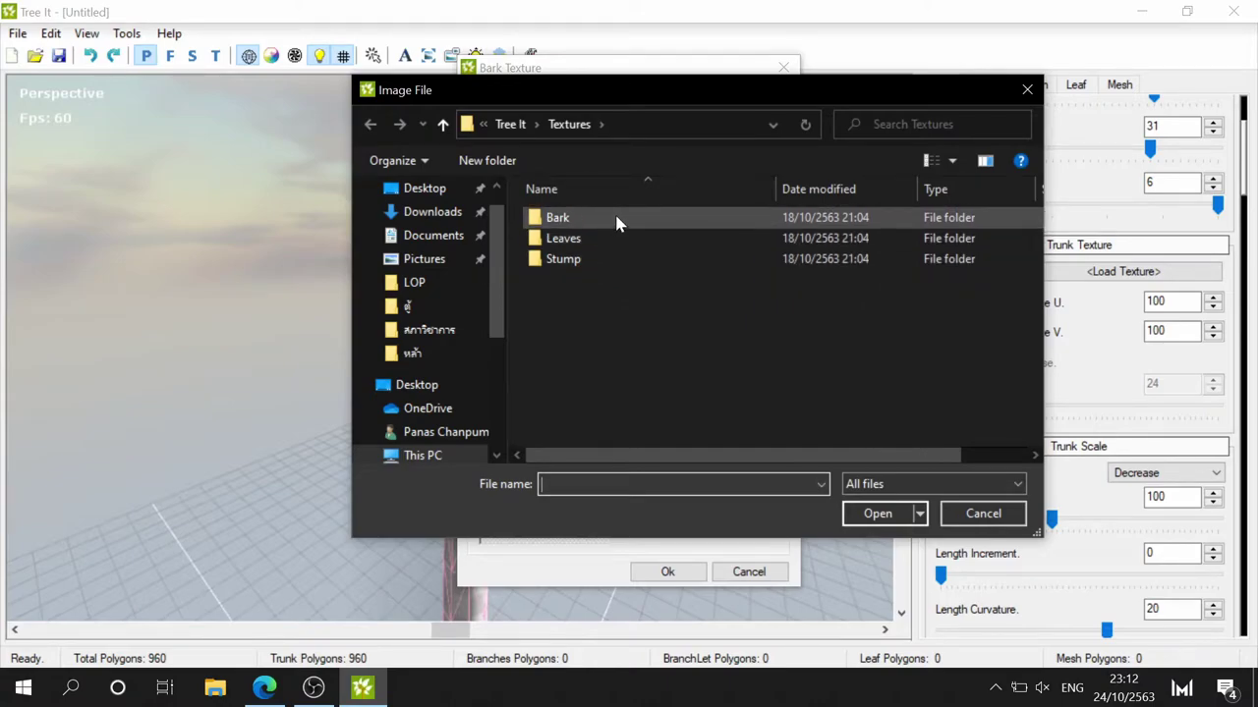
pyautogui.doubleClick(557, 218)
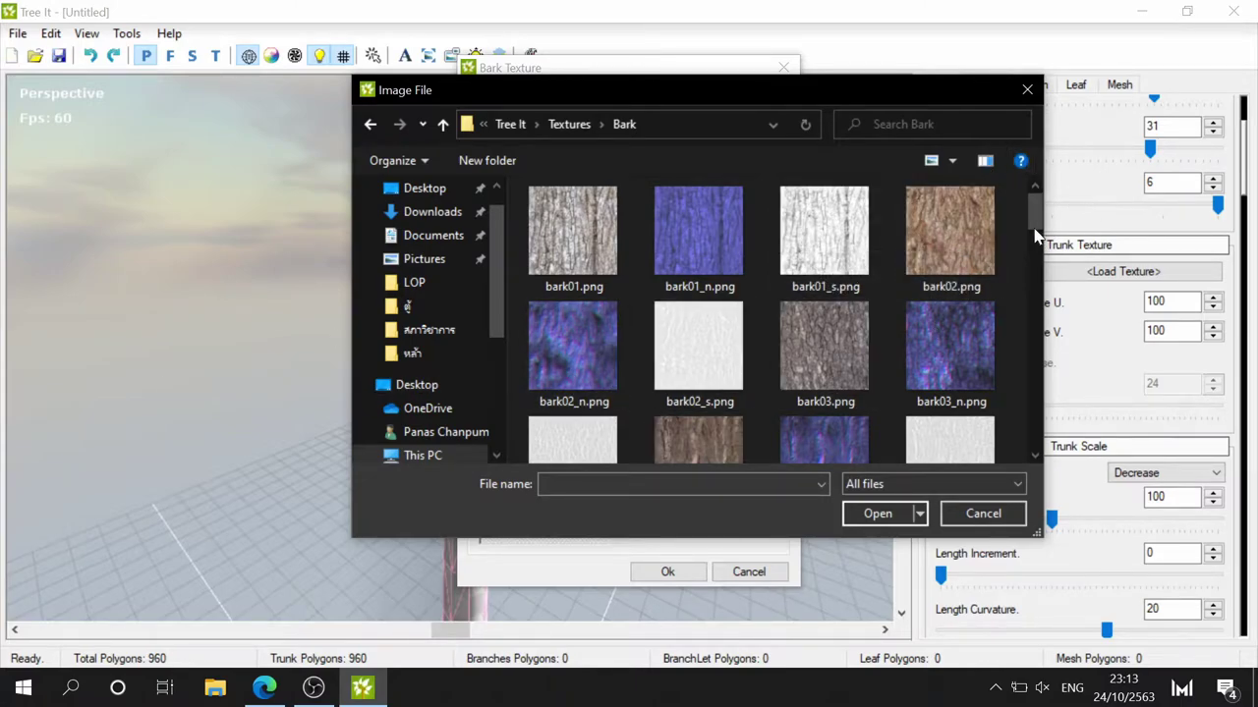
pyautogui.click(951, 235)
pyautogui.click(880, 513)
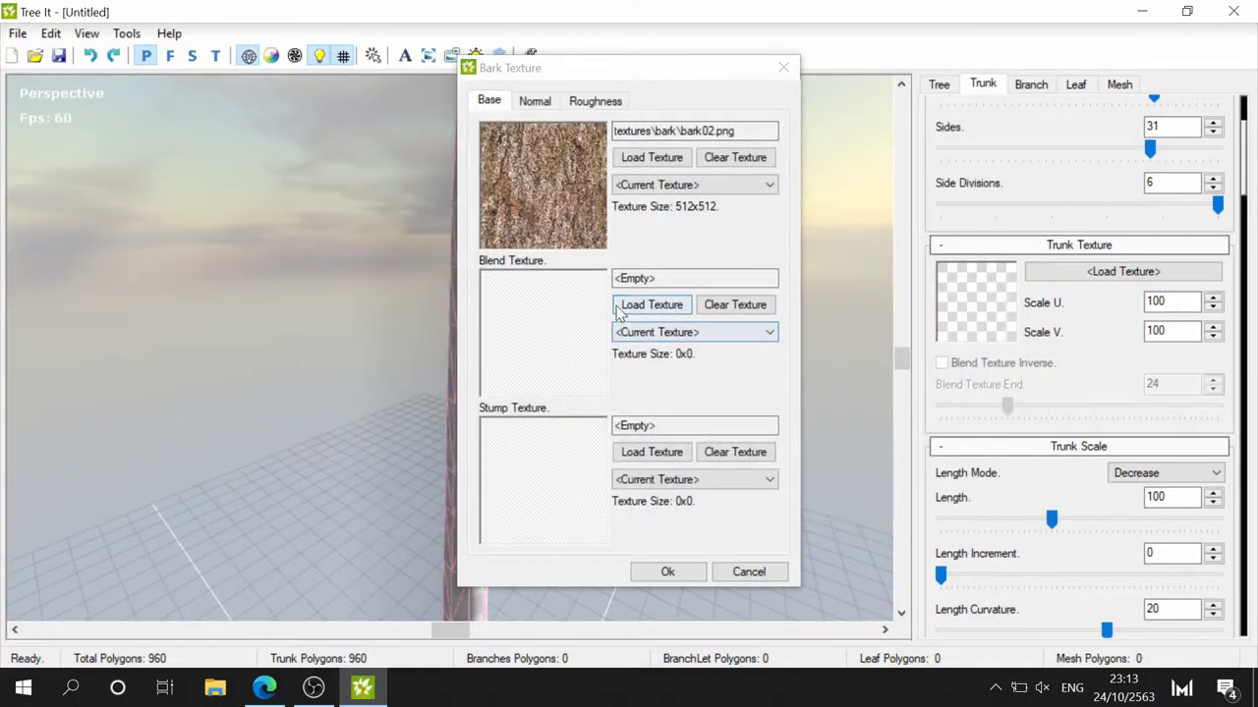
pyautogui.click(648, 305)
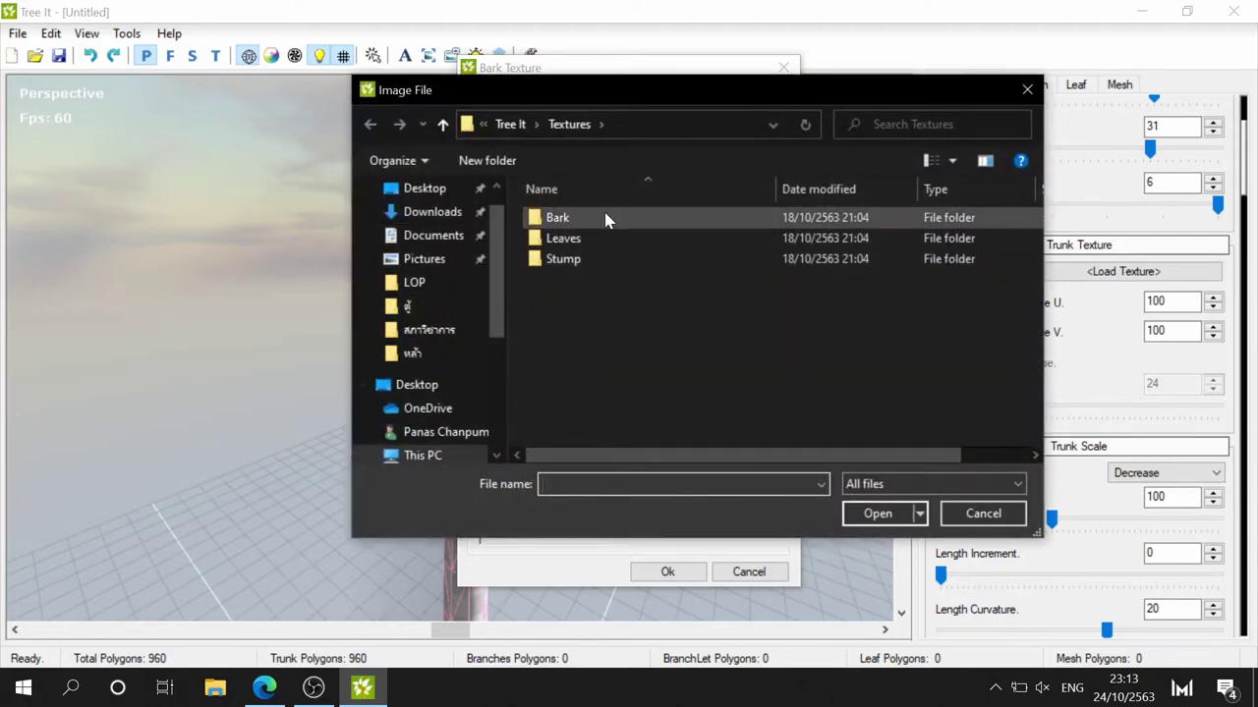
pyautogui.doubleClick(607, 220)
pyautogui.click(947, 246)
pyautogui.click(897, 513)
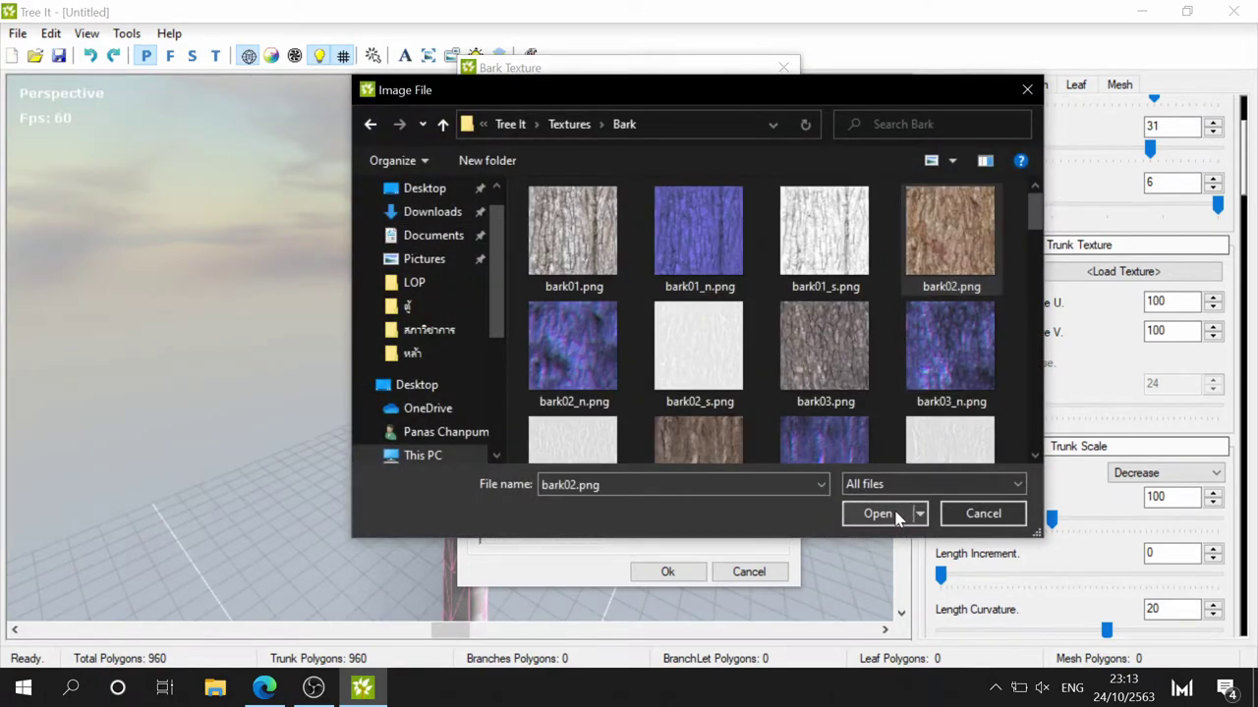
pyautogui.click(897, 514)
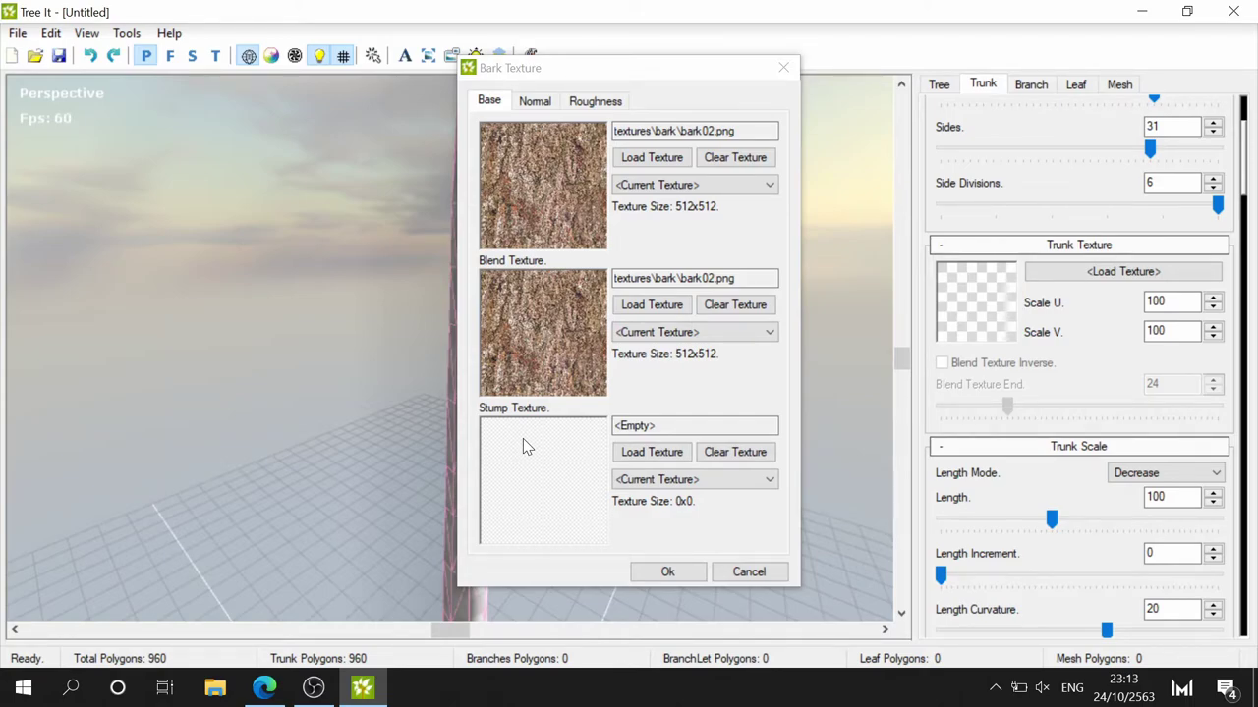
# - Set the stump texture to Stump\stump01.png, replacing an initial stump02.png pick
pyautogui.click(653, 453)
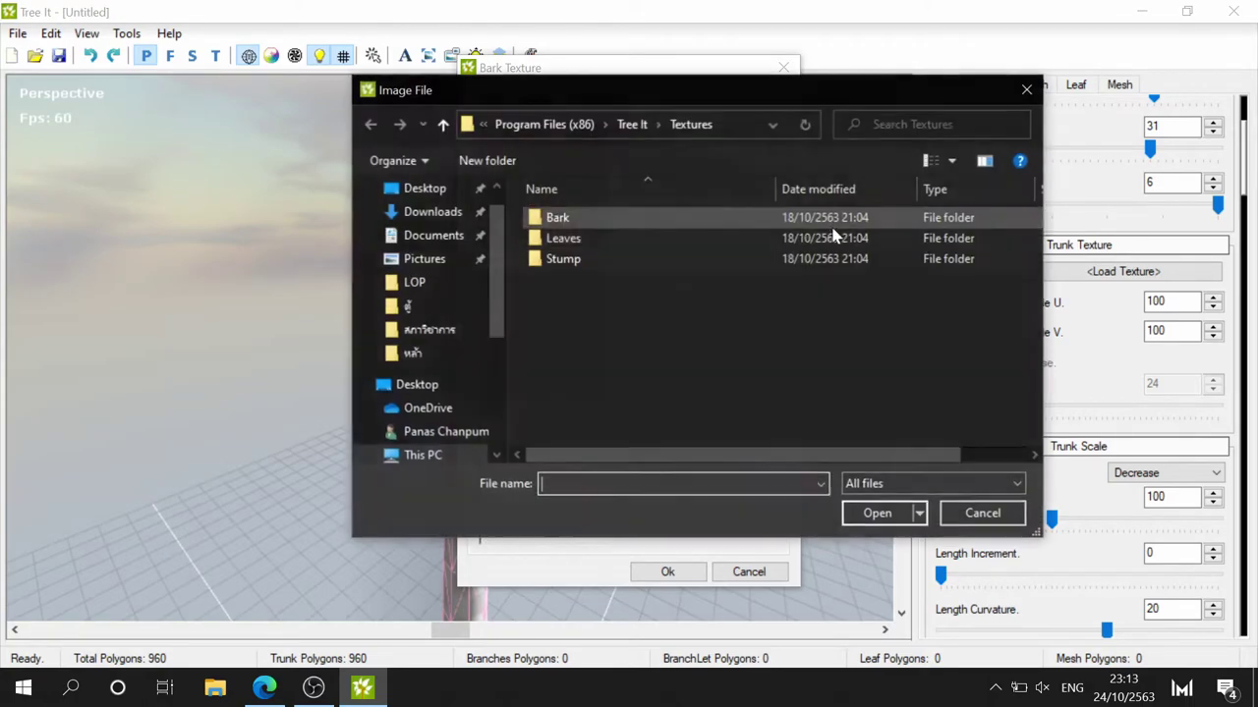
pyautogui.click(577, 260)
pyautogui.doubleClick(576, 260)
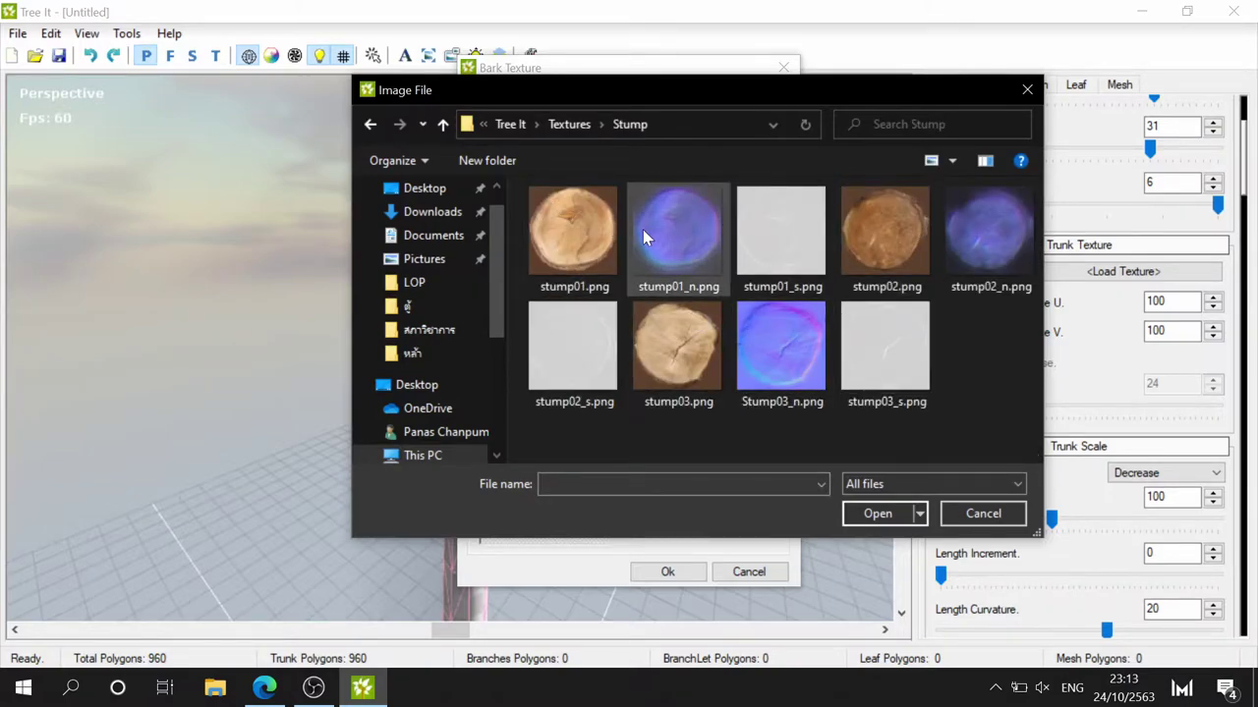
pyautogui.moveTo(678, 232)
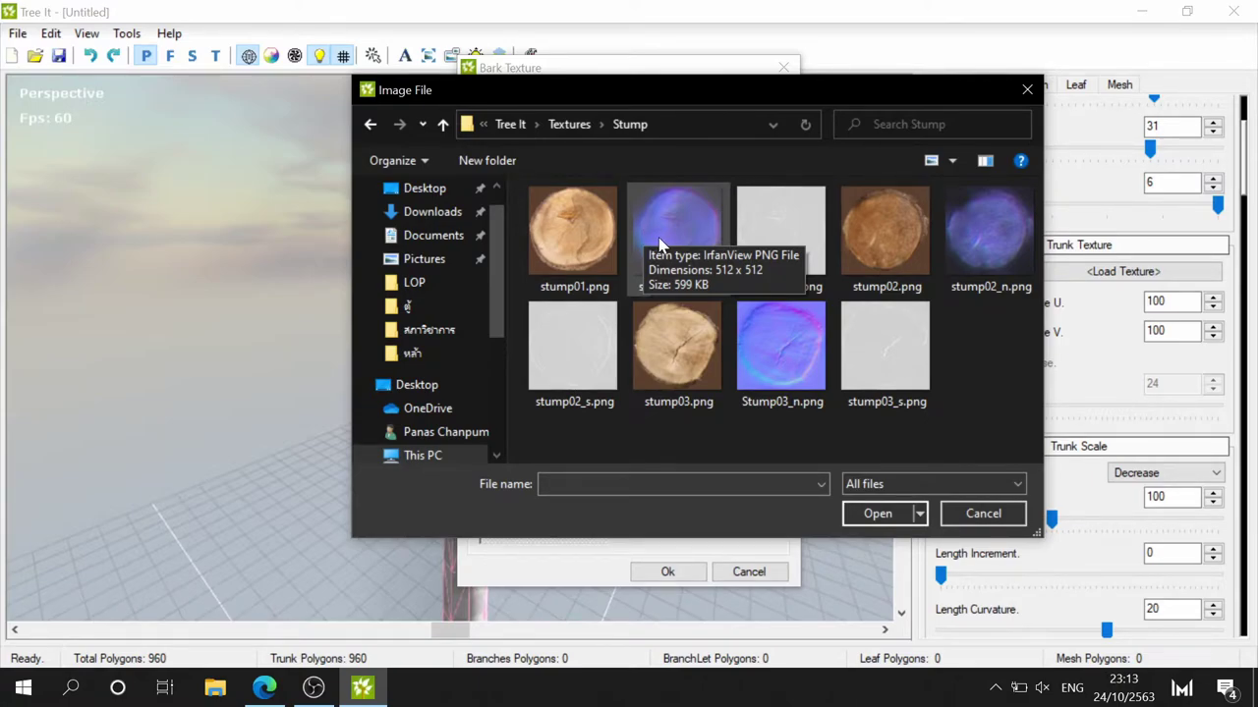
pyautogui.click(890, 239)
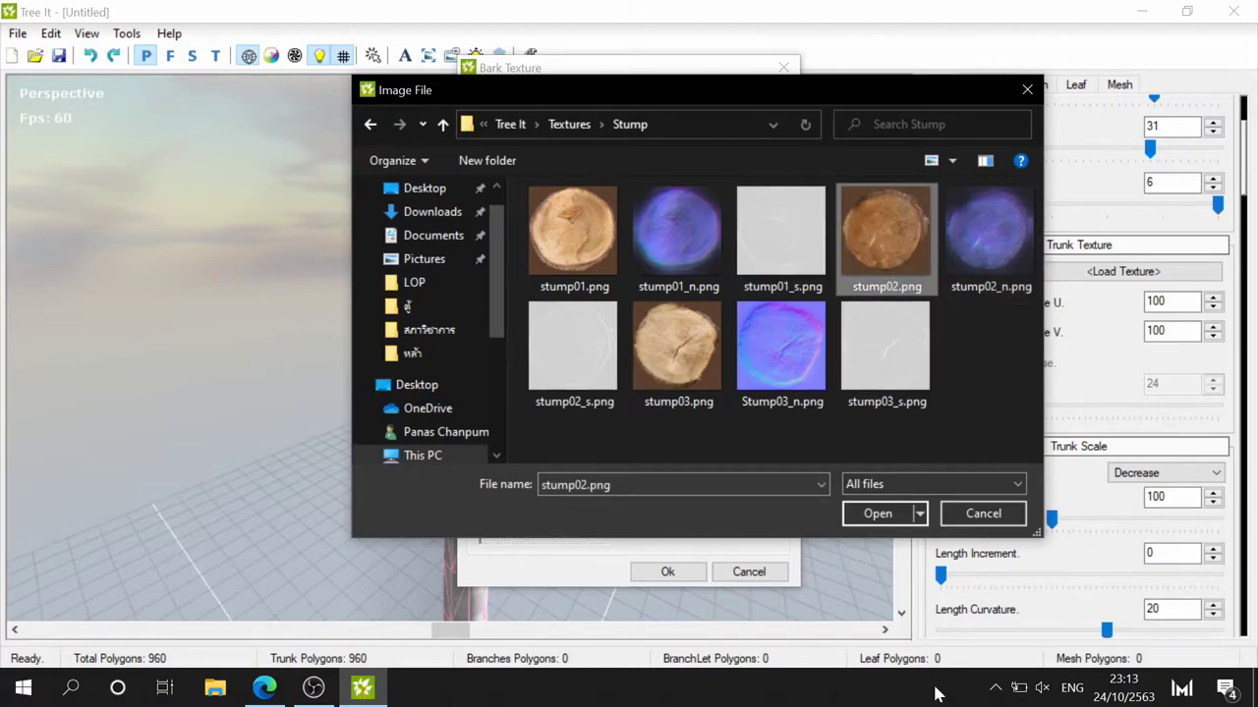
pyautogui.click(878, 514)
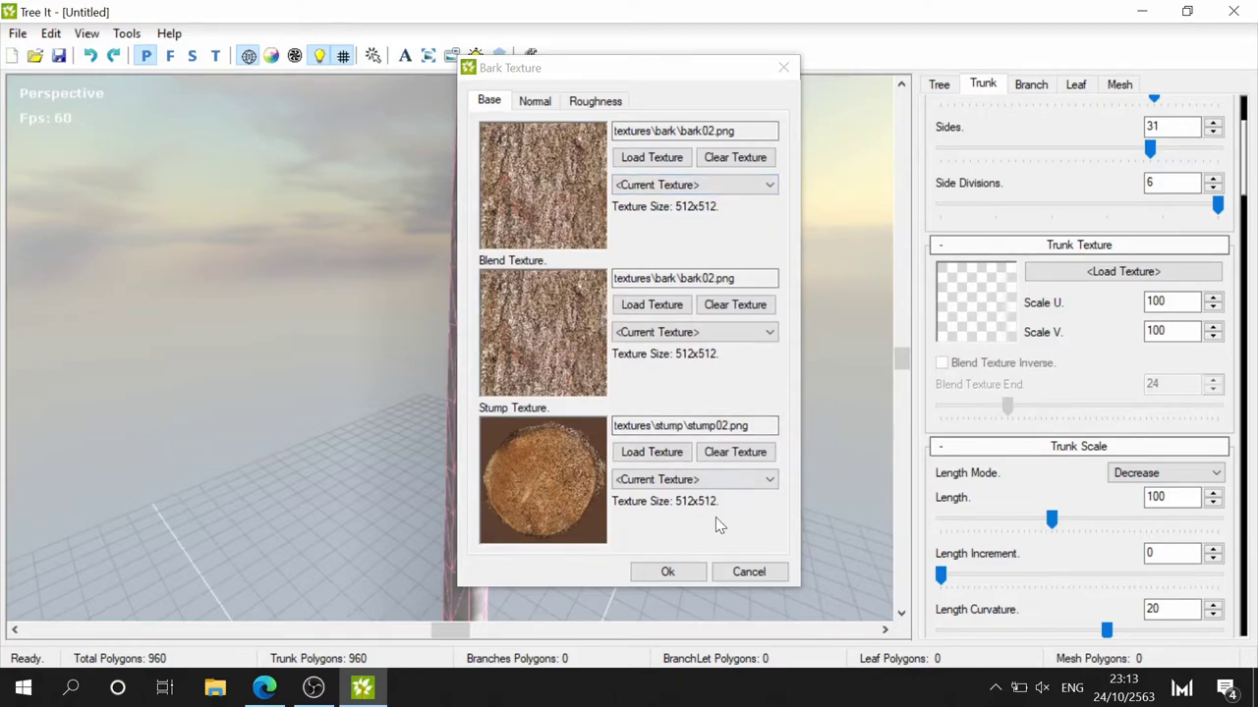
pyautogui.click(651, 452)
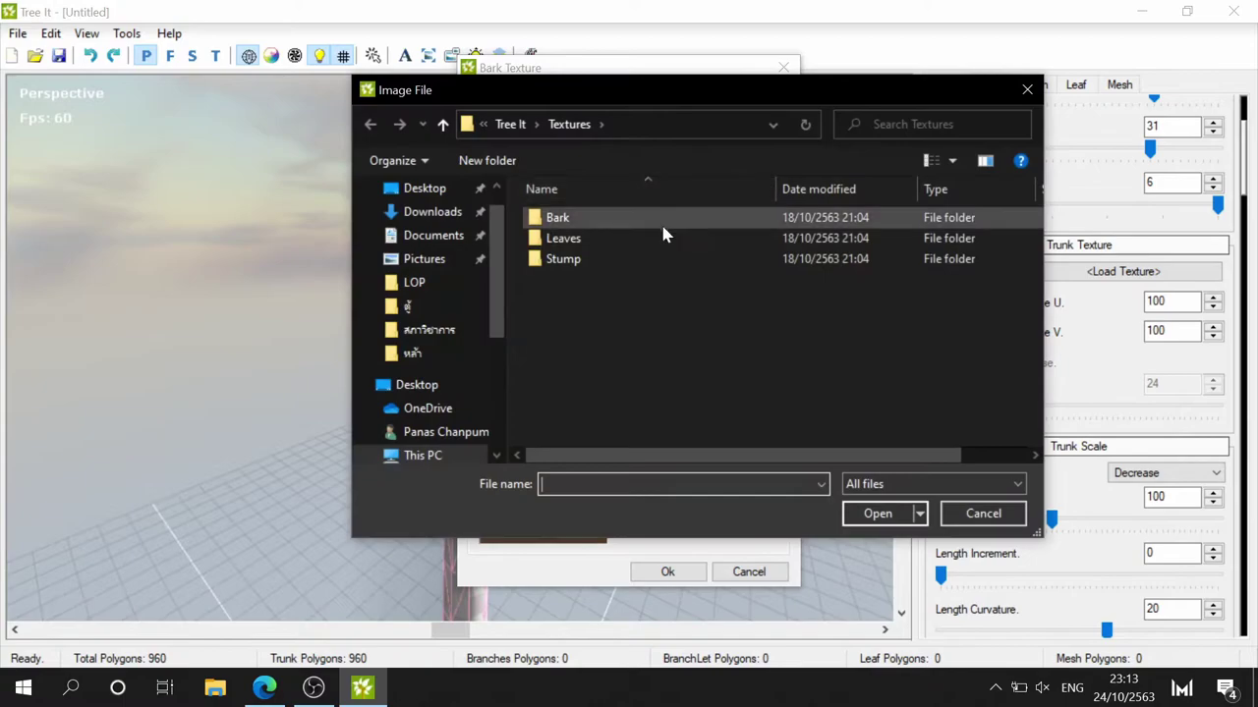
pyautogui.doubleClick(578, 262)
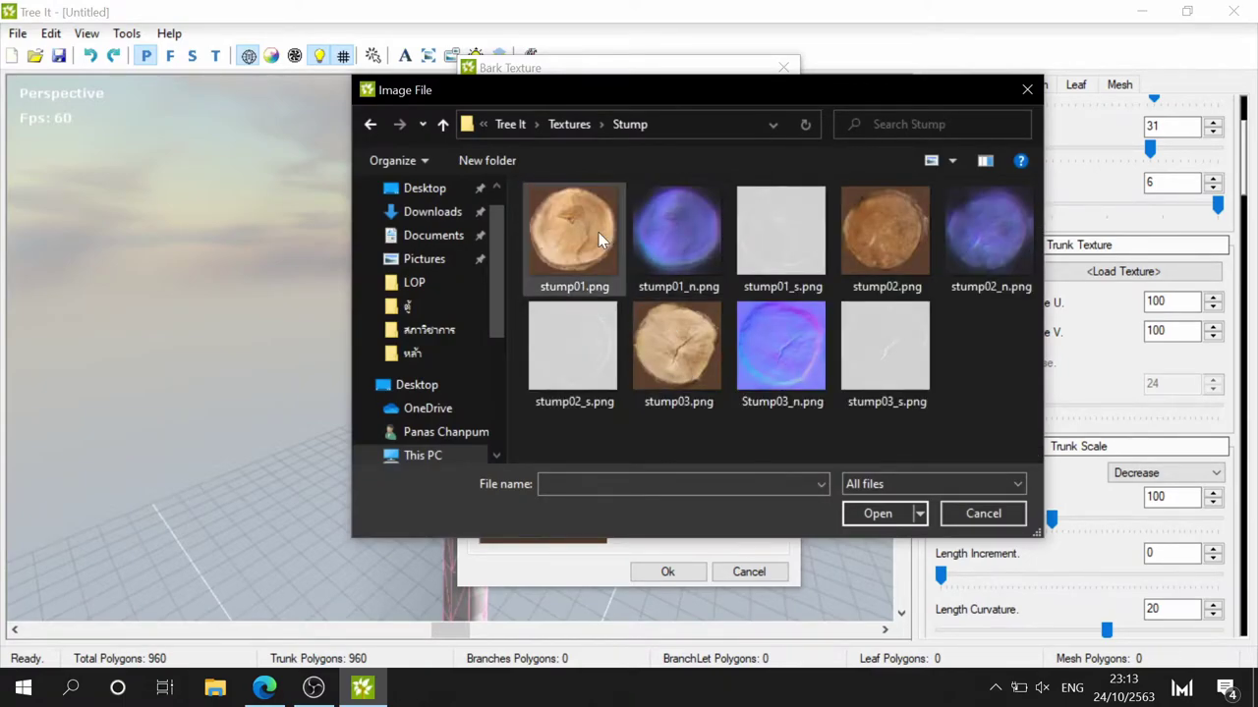
pyautogui.click(601, 240)
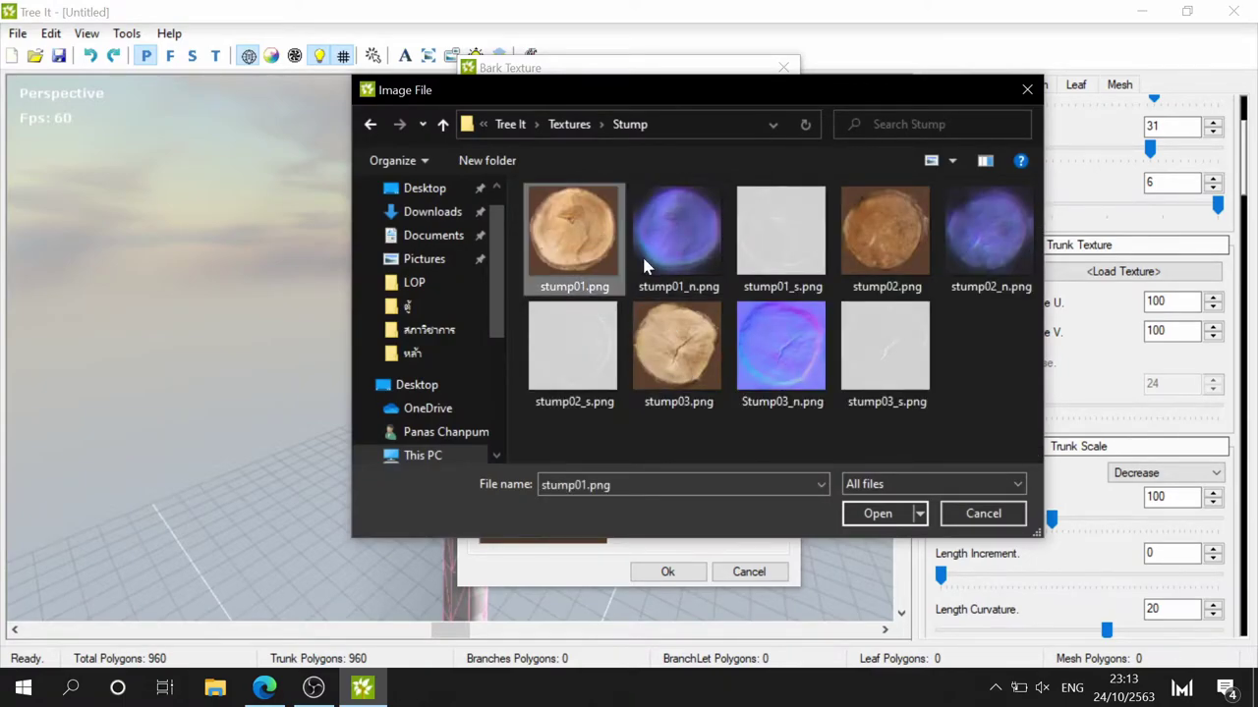
pyautogui.click(874, 515)
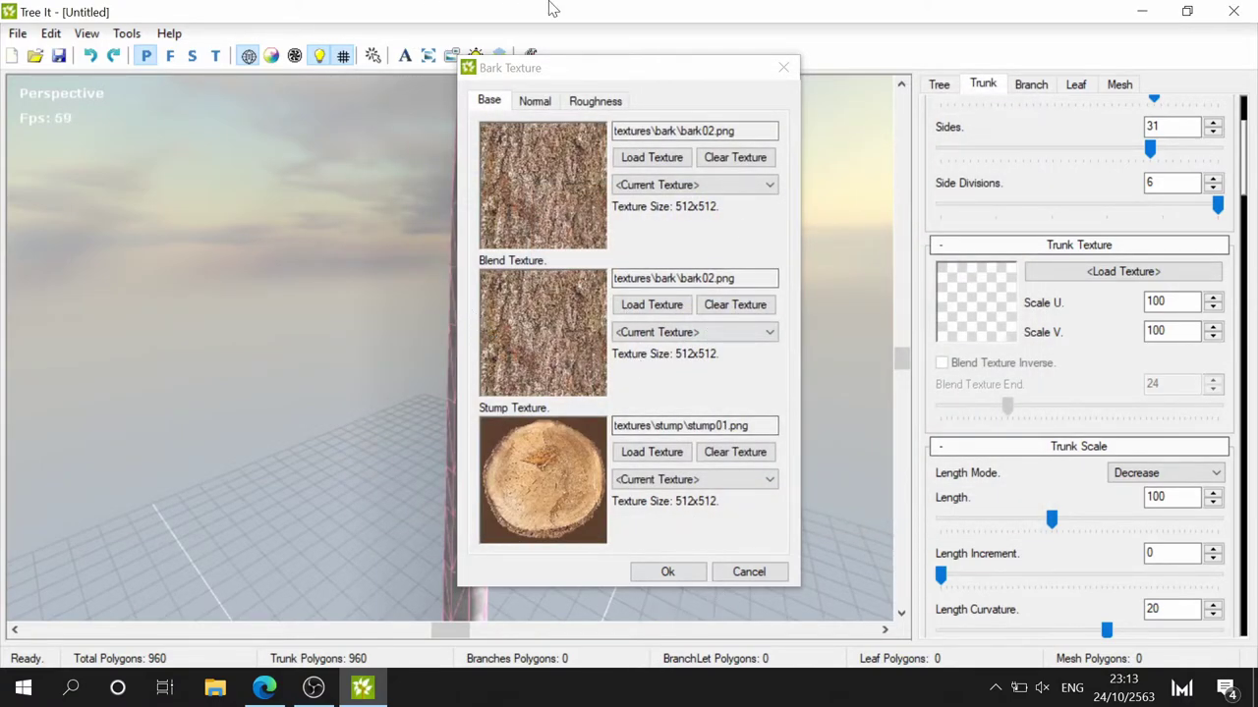
pyautogui.click(531, 102)
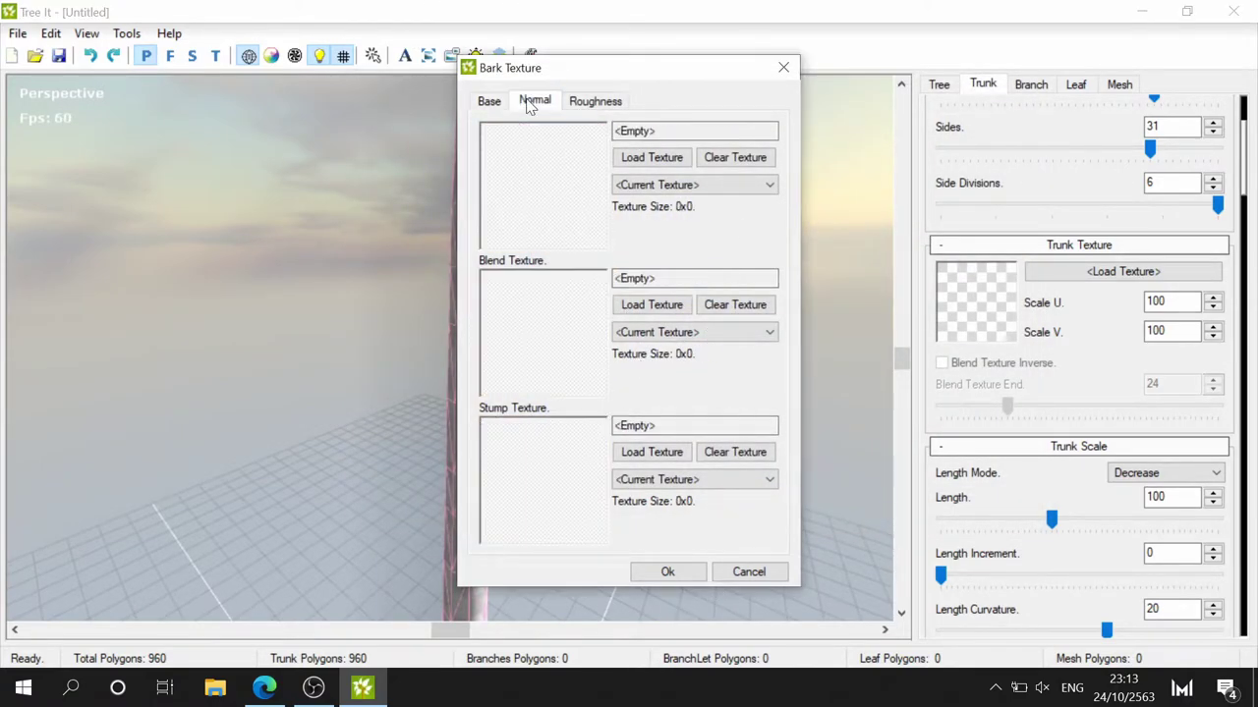
# - Load Bark\bark02_n.png as the base and blend normal maps
pyautogui.click(678, 159)
pyautogui.doubleClick(550, 218)
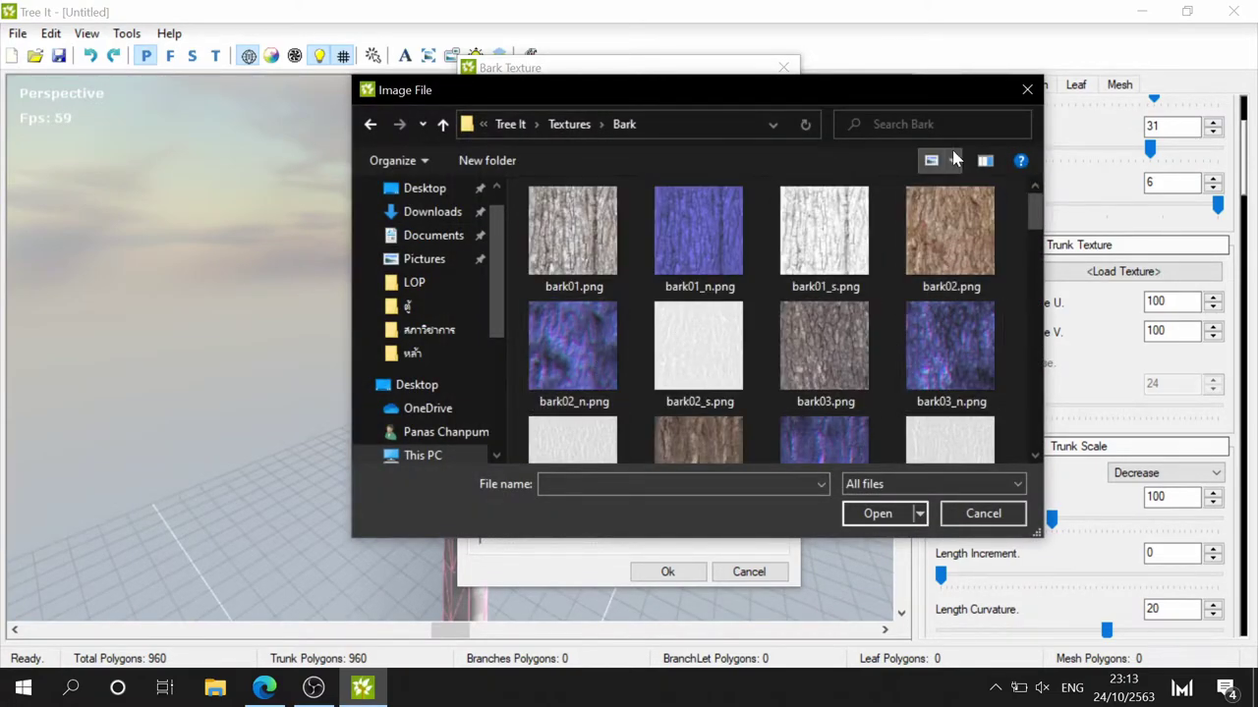
pyautogui.click(580, 371)
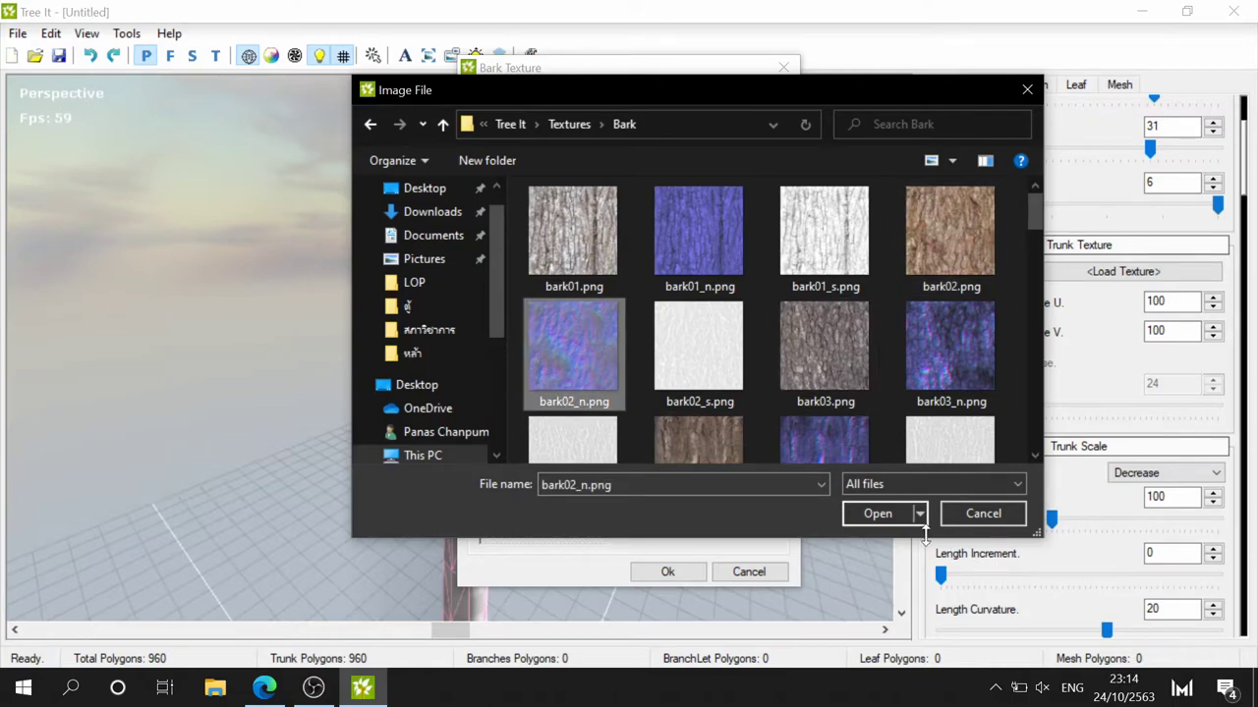
pyautogui.click(877, 513)
pyautogui.click(617, 304)
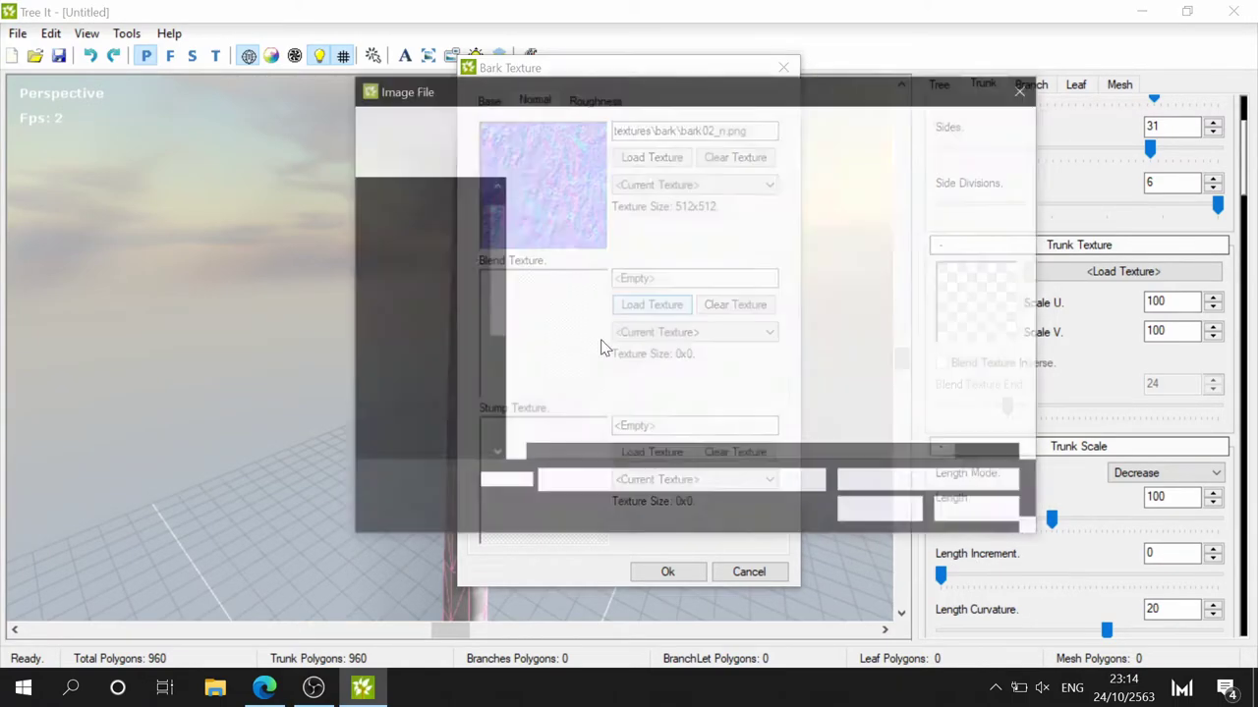
pyautogui.doubleClick(566, 220)
pyautogui.click(555, 349)
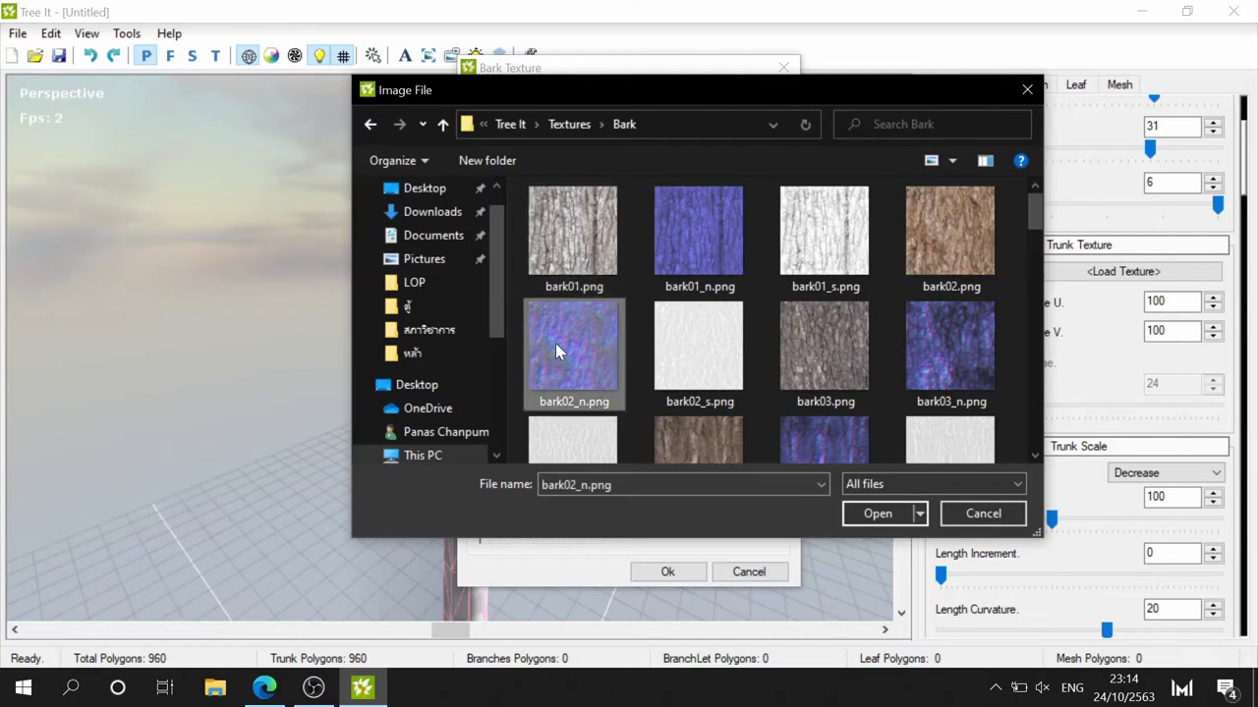
pyautogui.click(878, 513)
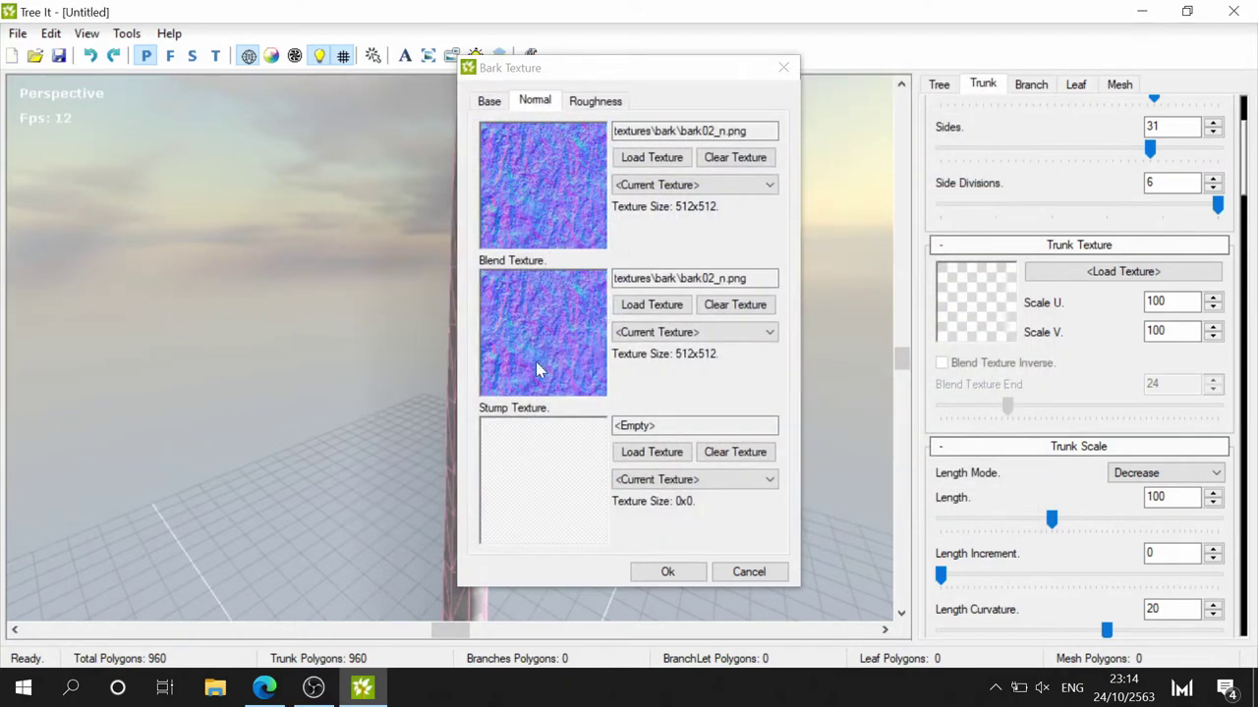
# - Load Stump\stump01_n.png as the stump normal map
pyautogui.click(660, 461)
pyautogui.doubleClick(618, 262)
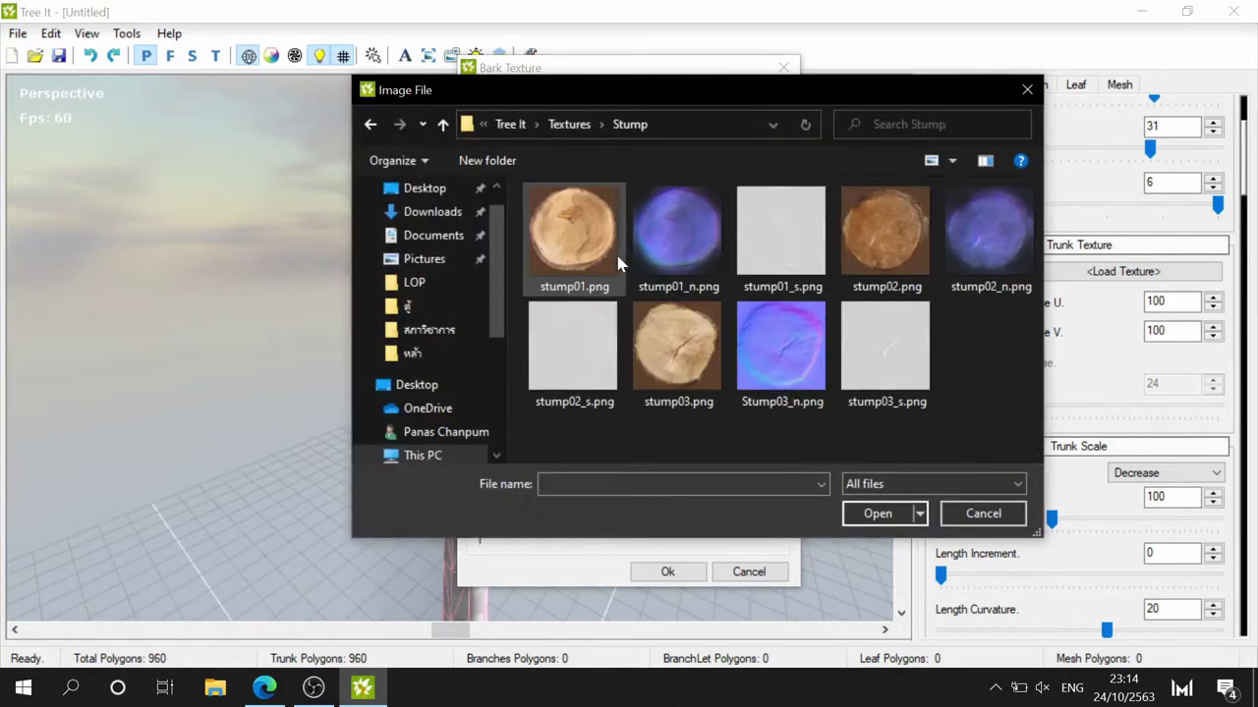
pyautogui.click(671, 248)
pyautogui.click(879, 513)
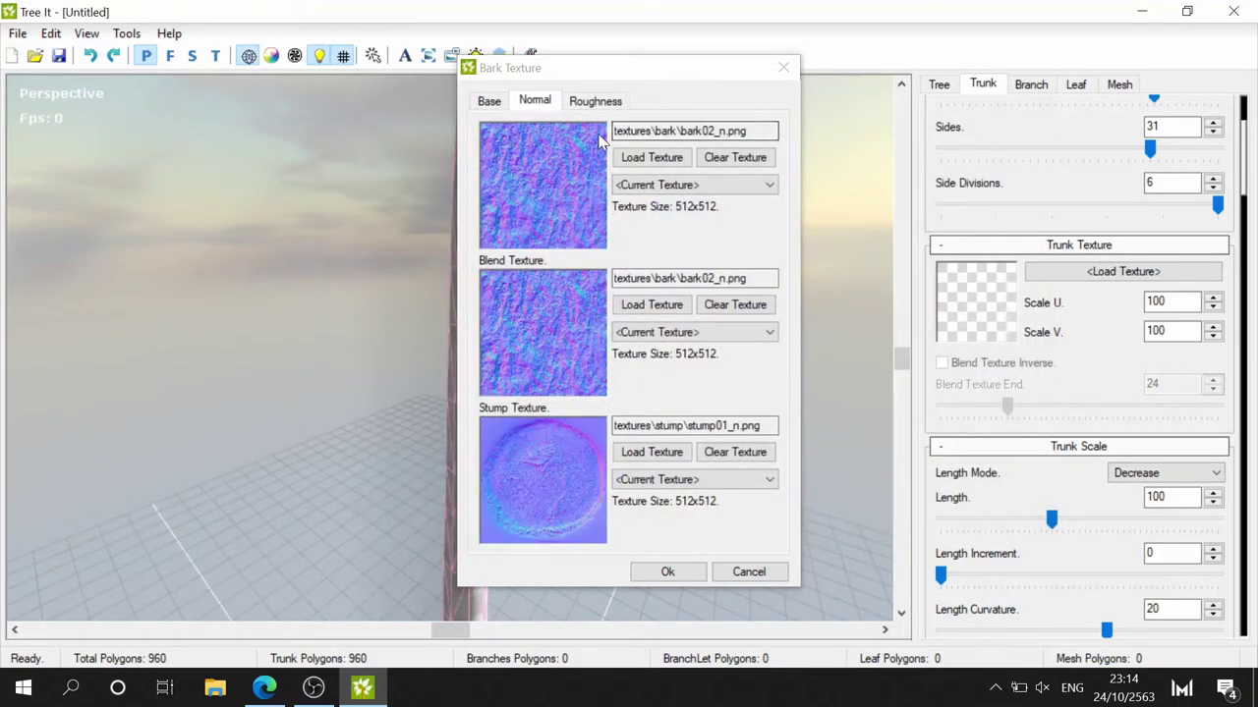
pyautogui.click(596, 102)
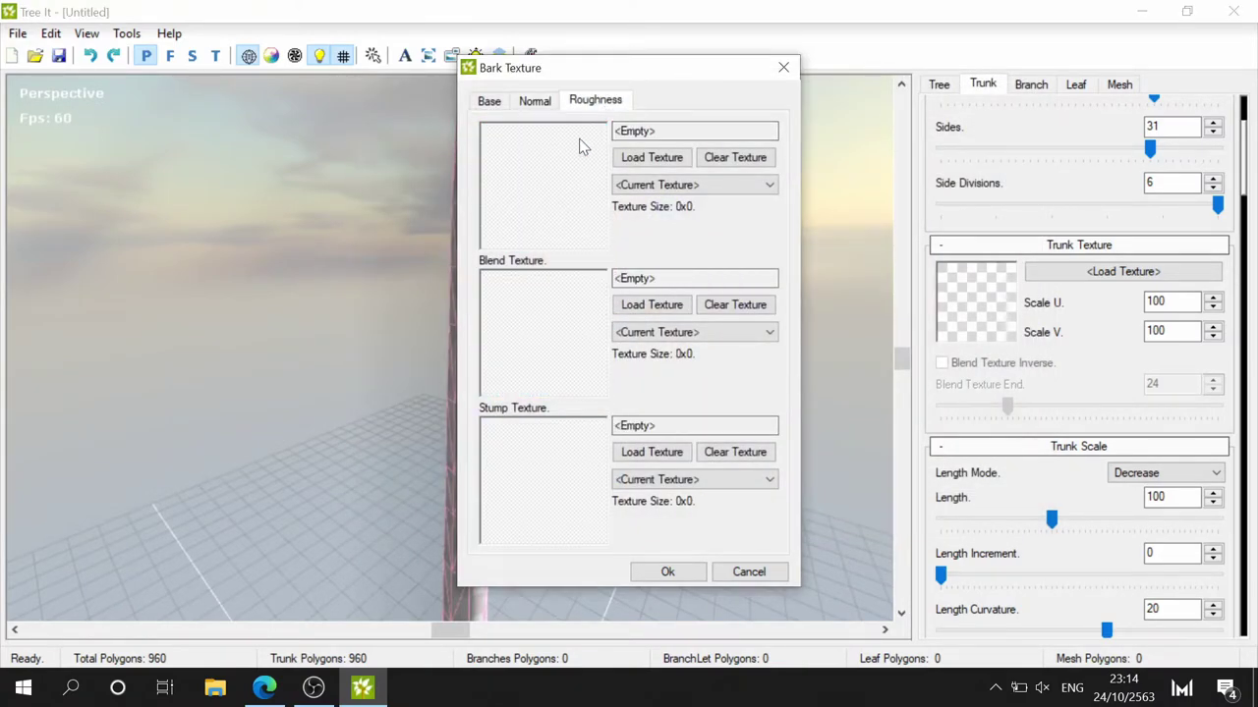
# - Load bark02_s.png as the base and blend roughness maps
pyautogui.click(651, 157)
pyautogui.doubleClick(557, 218)
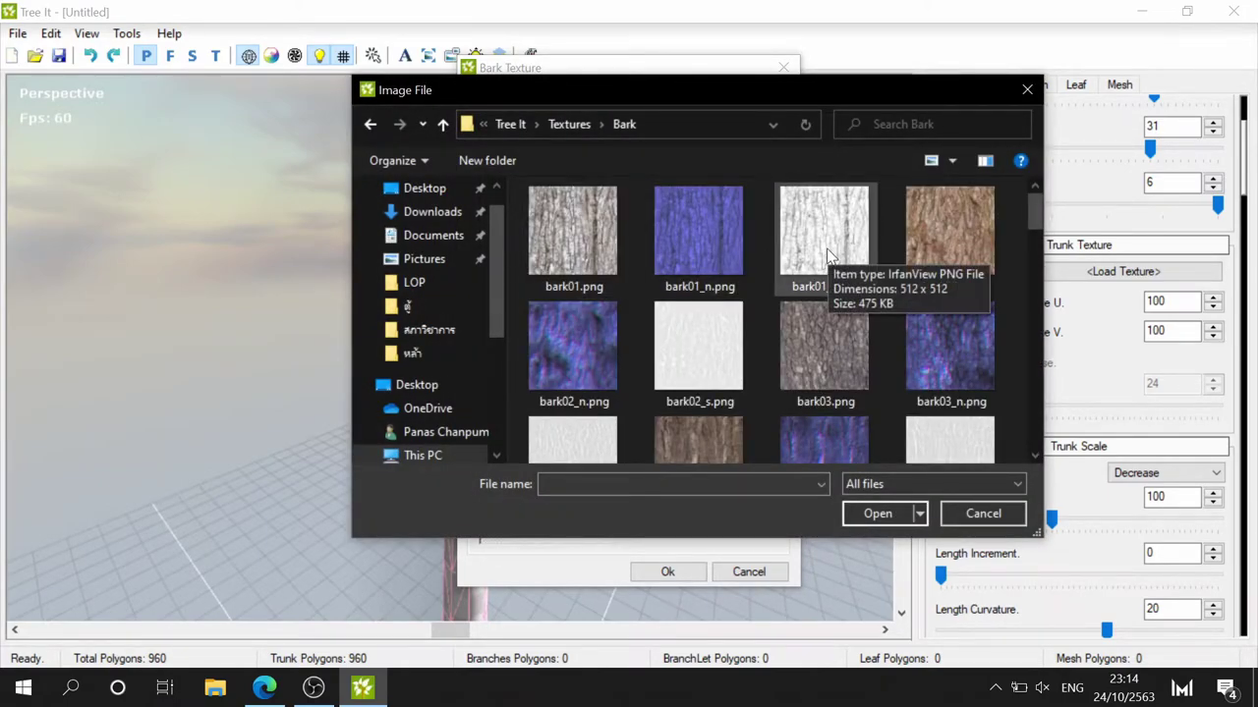
pyautogui.click(829, 257)
pyautogui.click(724, 393)
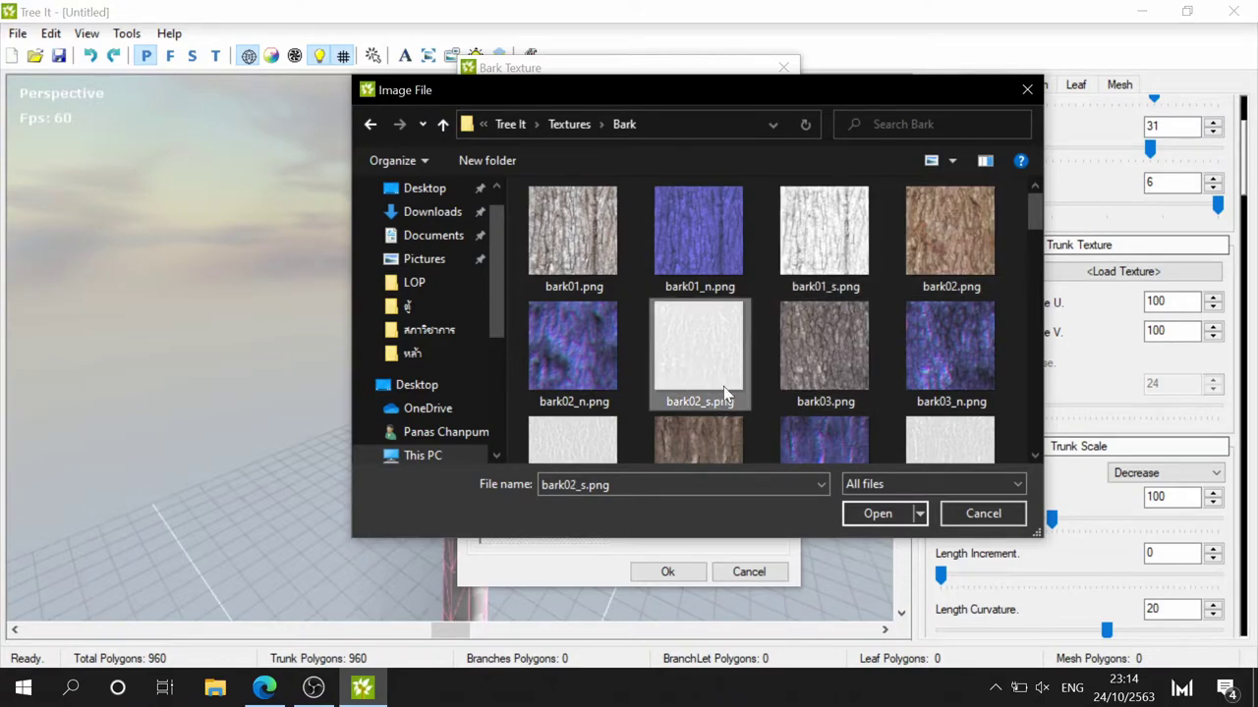
pyautogui.click(875, 514)
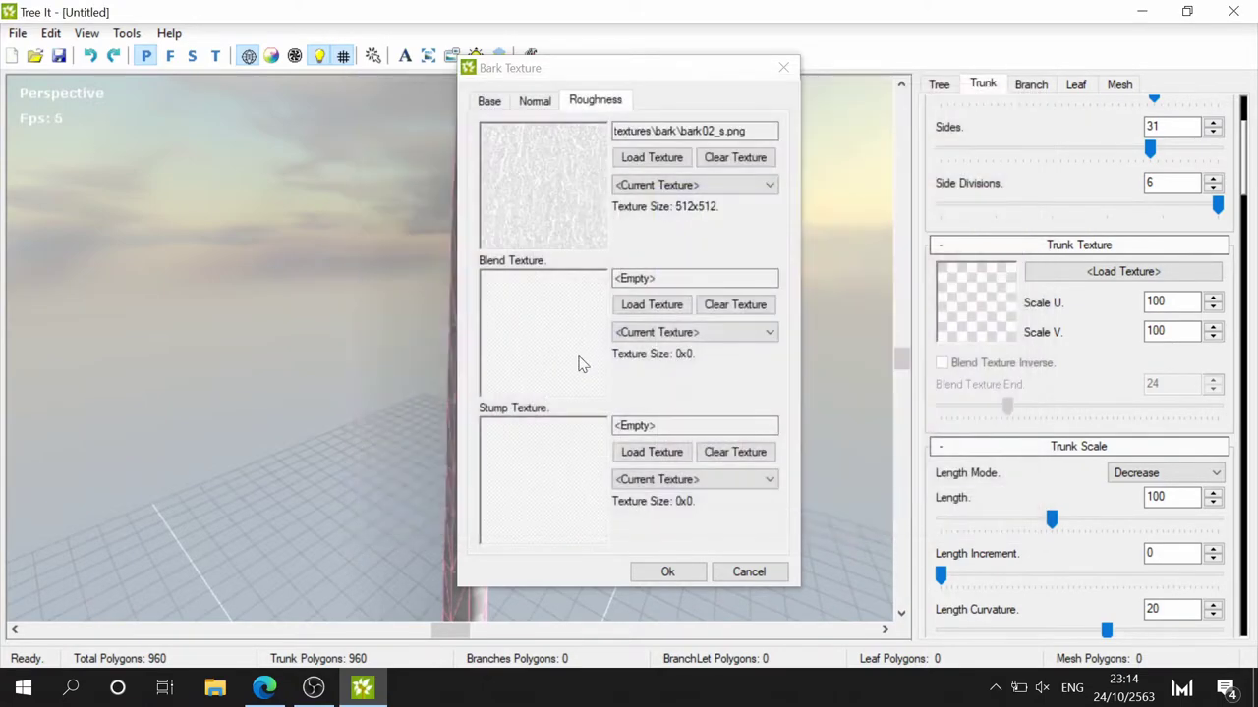
pyautogui.click(671, 315)
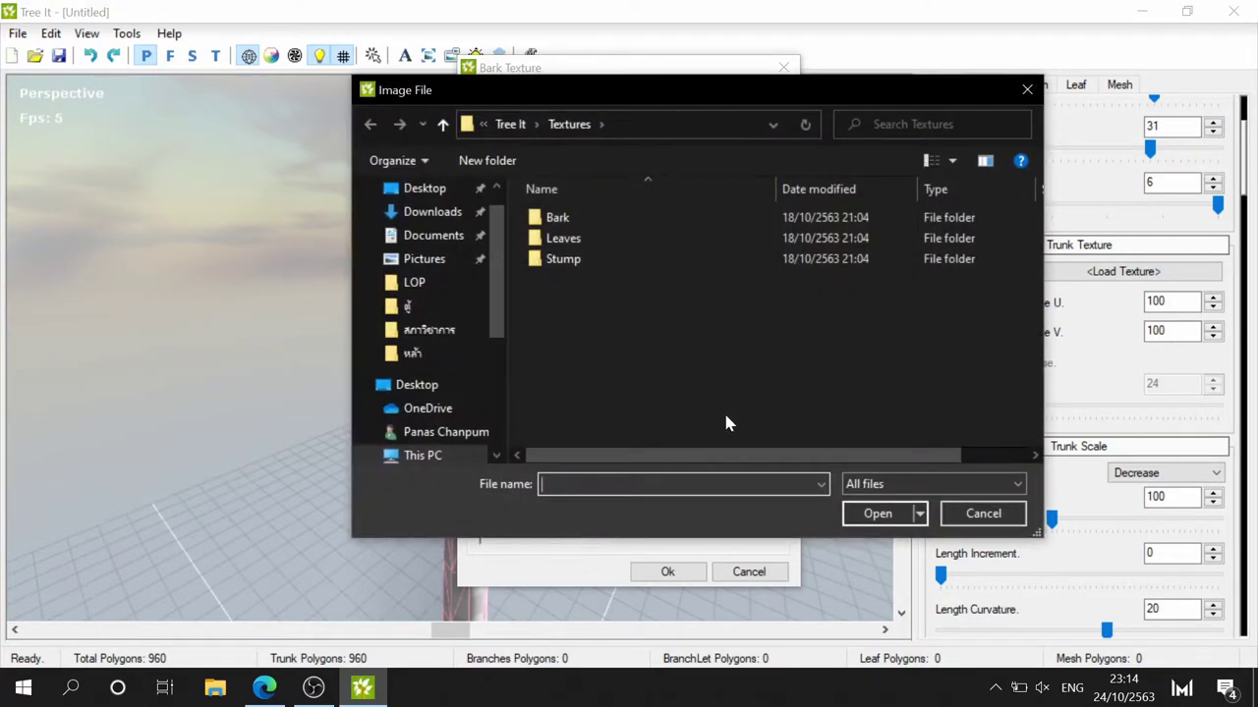
pyautogui.doubleClick(567, 209)
pyautogui.click(712, 340)
pyautogui.click(878, 513)
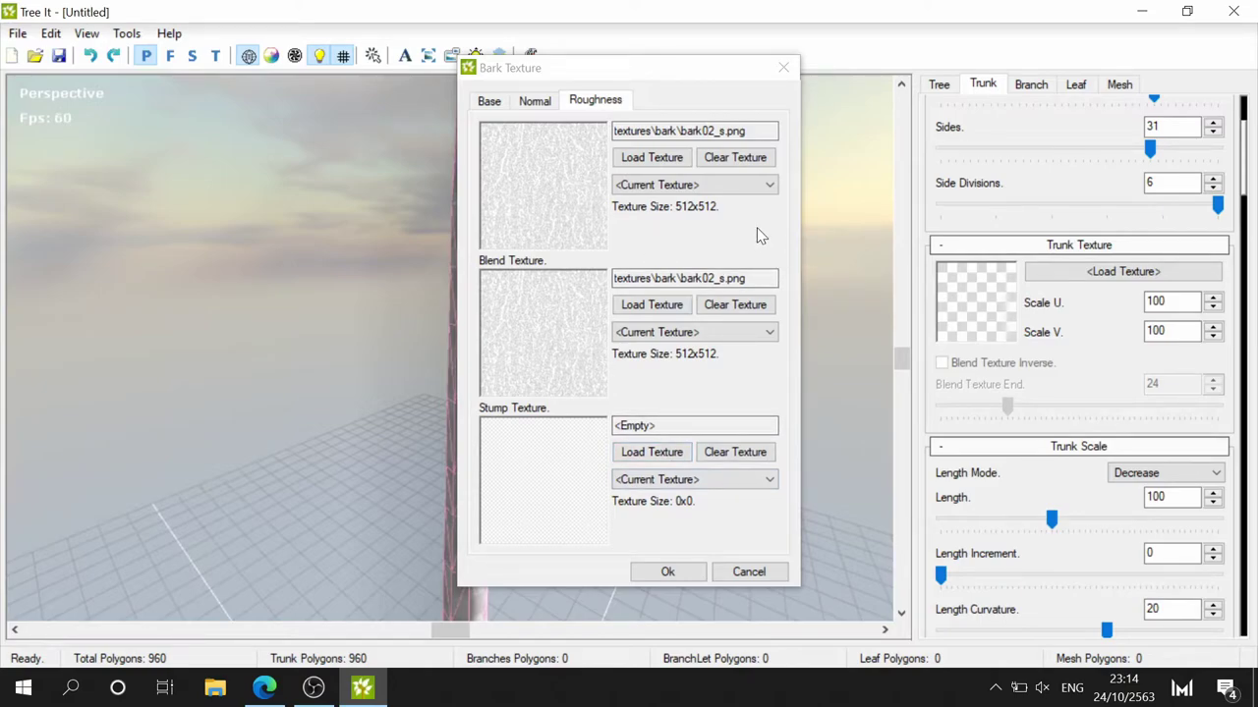
# - Load stump01_s.png as the stump roughness map
pyautogui.click(664, 452)
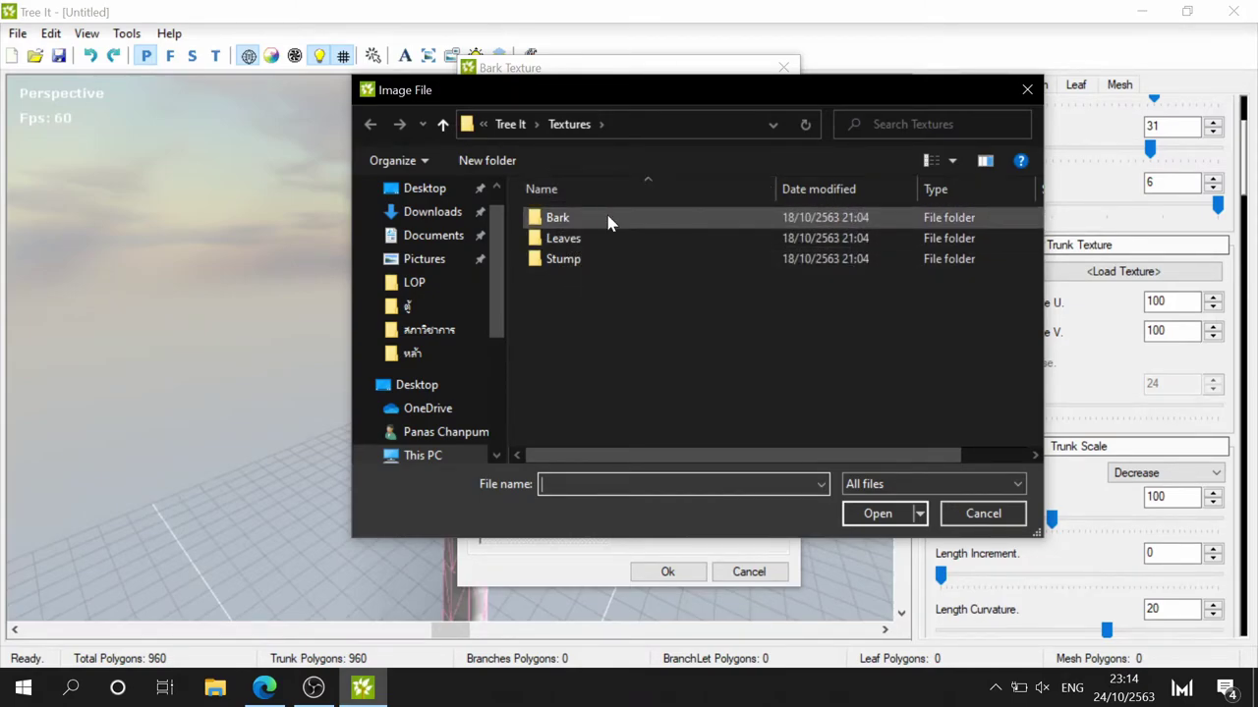
pyautogui.doubleClick(607, 266)
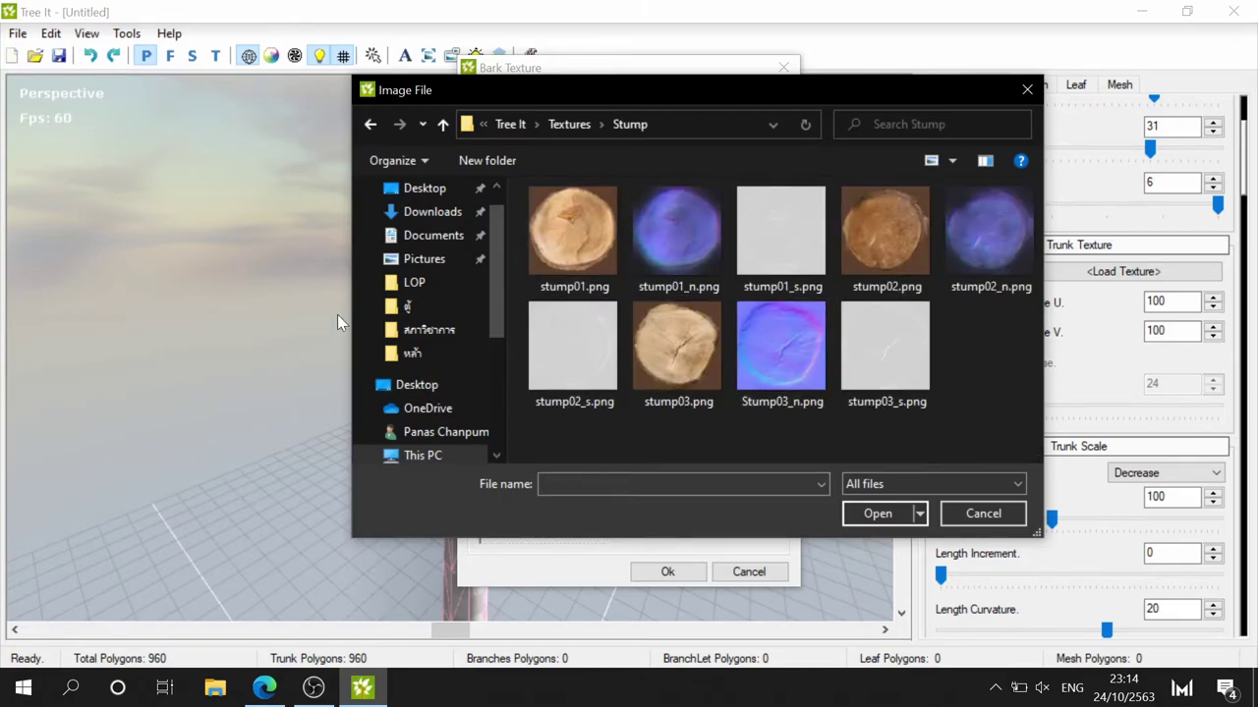
pyautogui.click(742, 263)
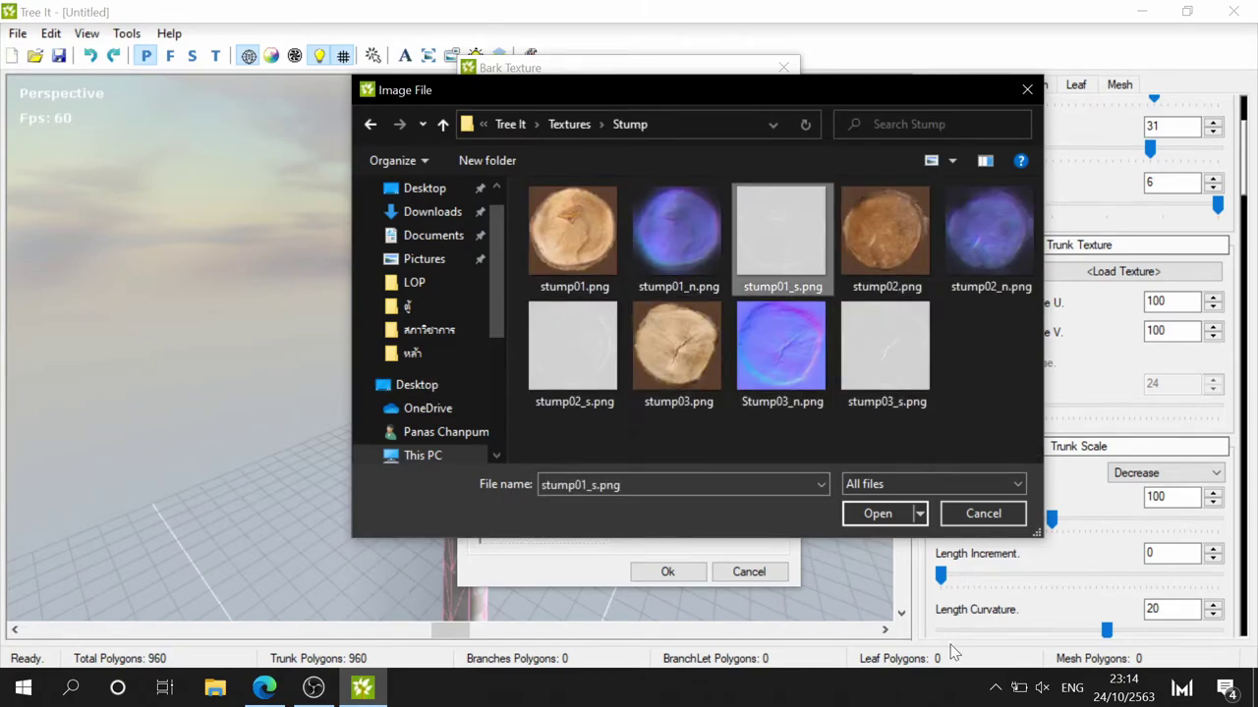
pyautogui.click(892, 516)
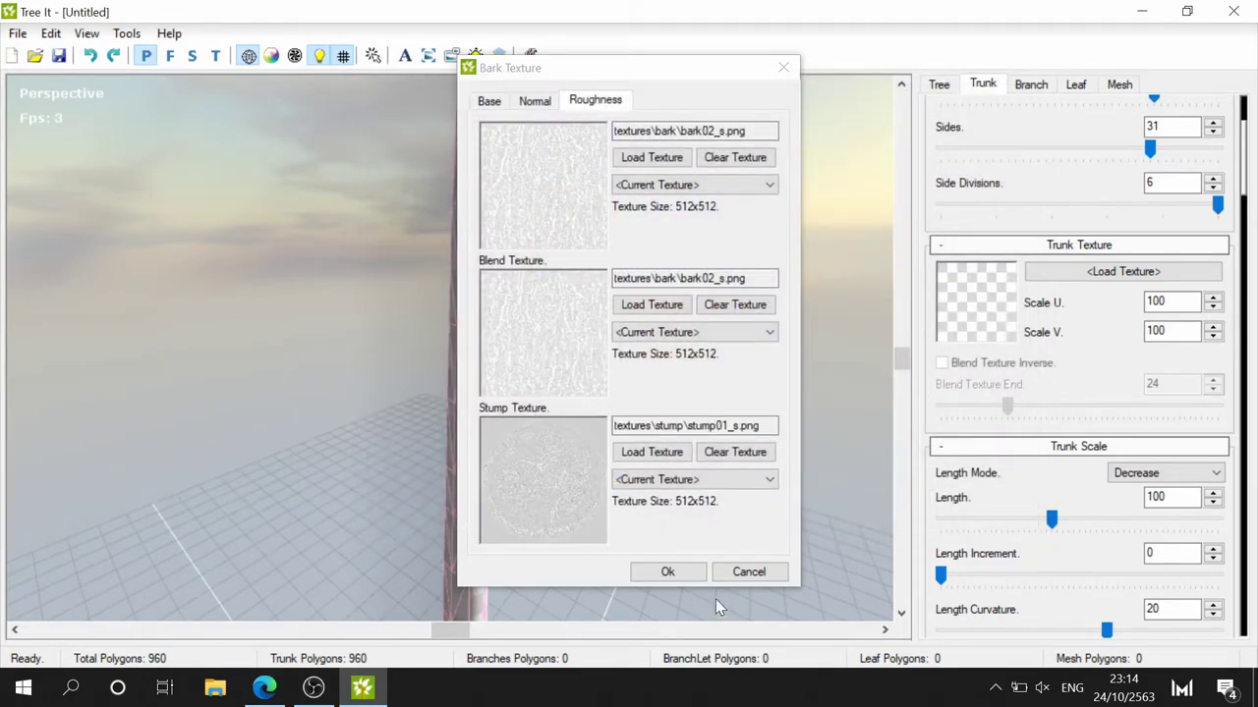
# - Review the base, normal and roughness texture slots and confirm the Bark Texture dialog
pyautogui.click(536, 101)
pyautogui.click(490, 101)
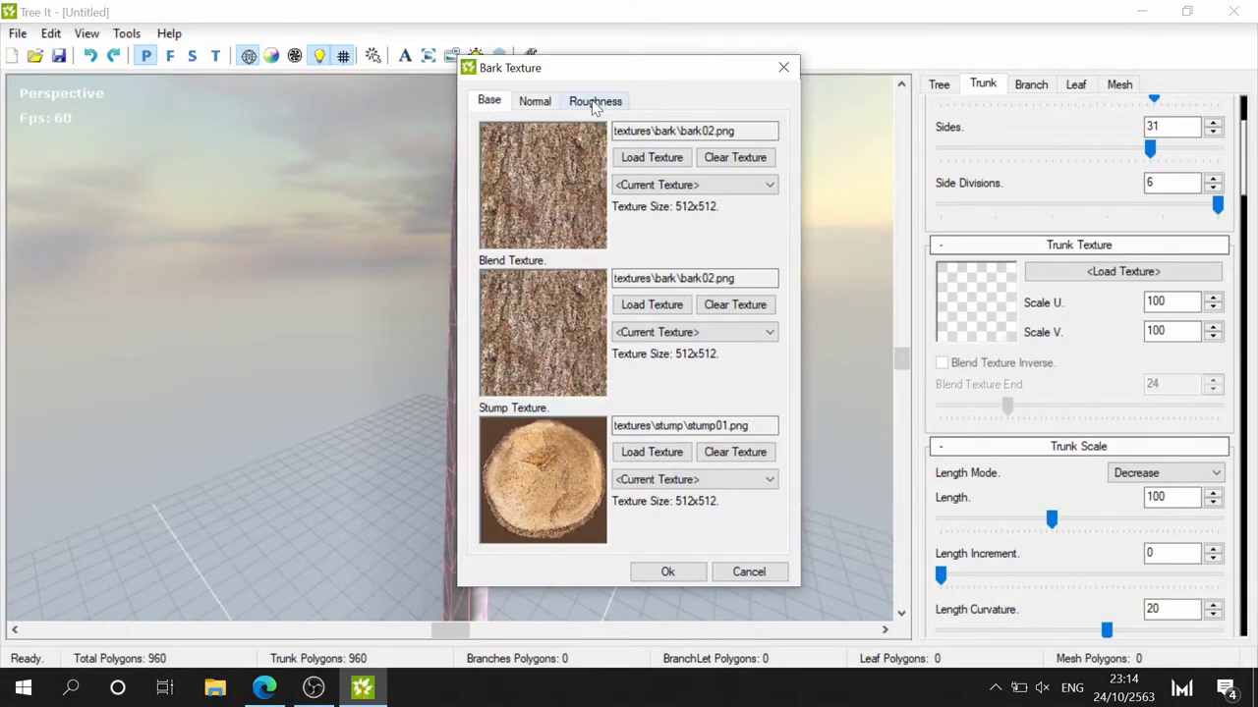
pyautogui.click(594, 102)
pyautogui.click(535, 101)
pyautogui.click(491, 101)
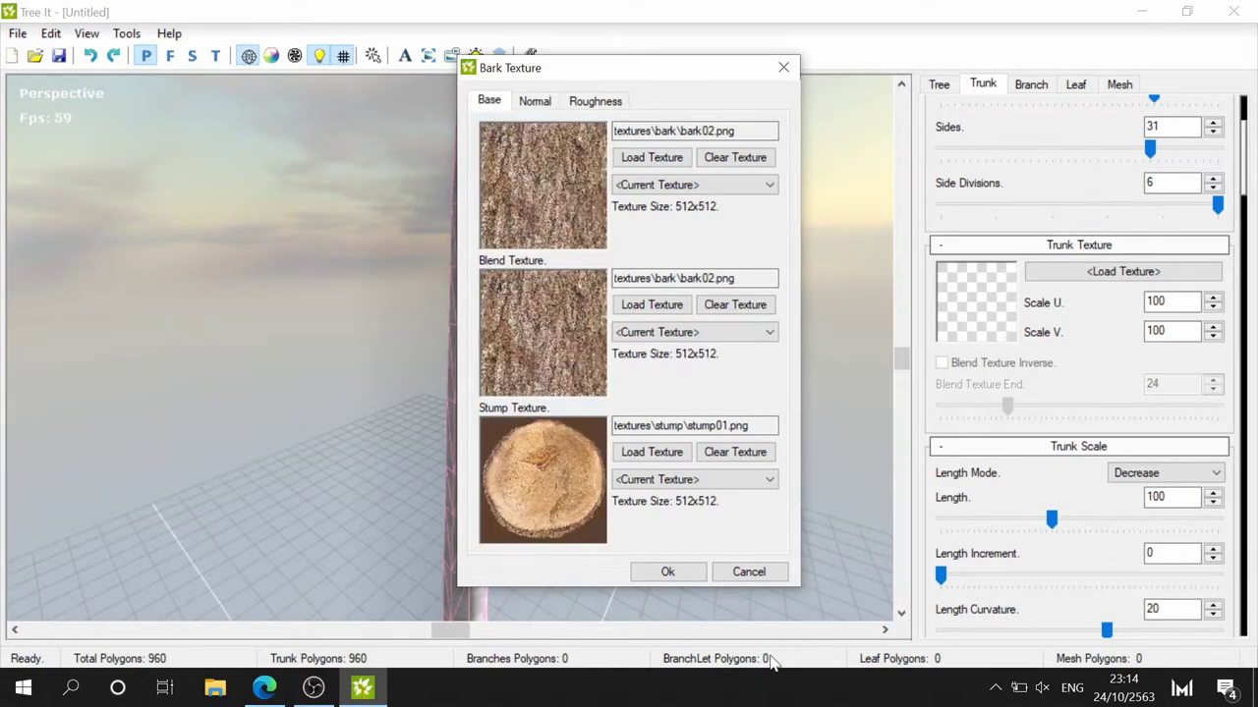
pyautogui.click(674, 571)
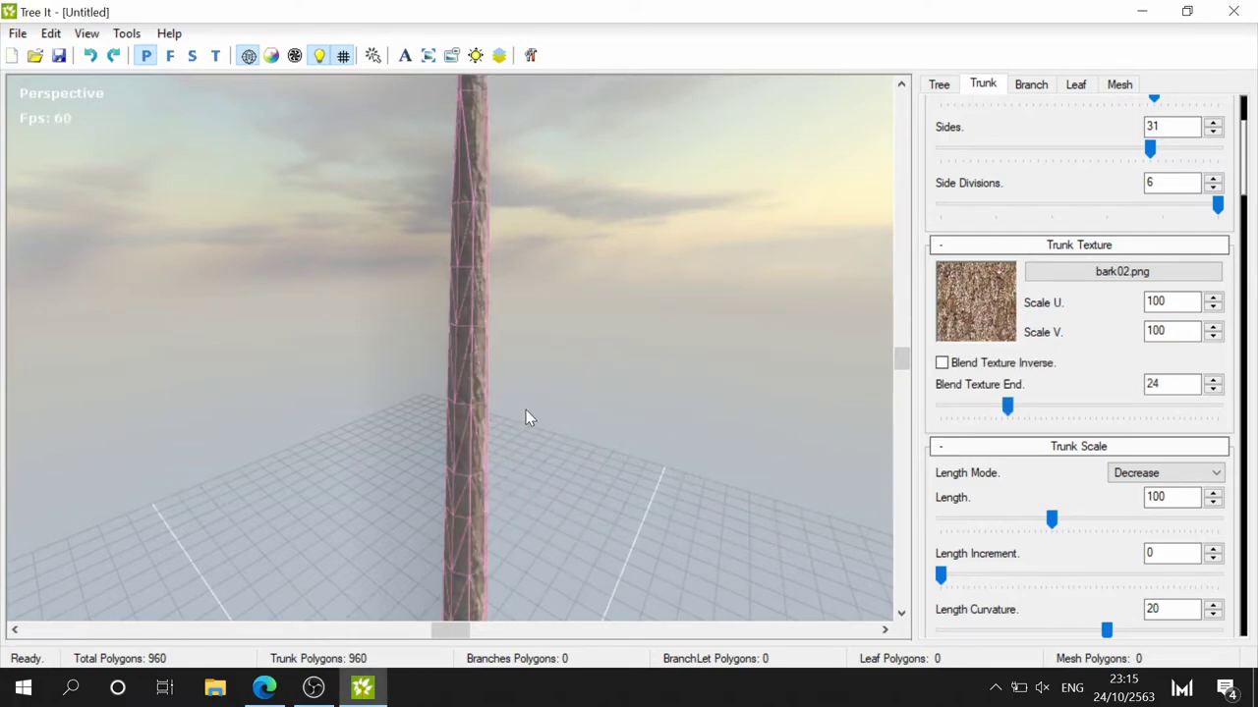
# - Turn off the wireframe and inspect the bark02-textured trunk and its base from several angles
pyautogui.click(249, 57)
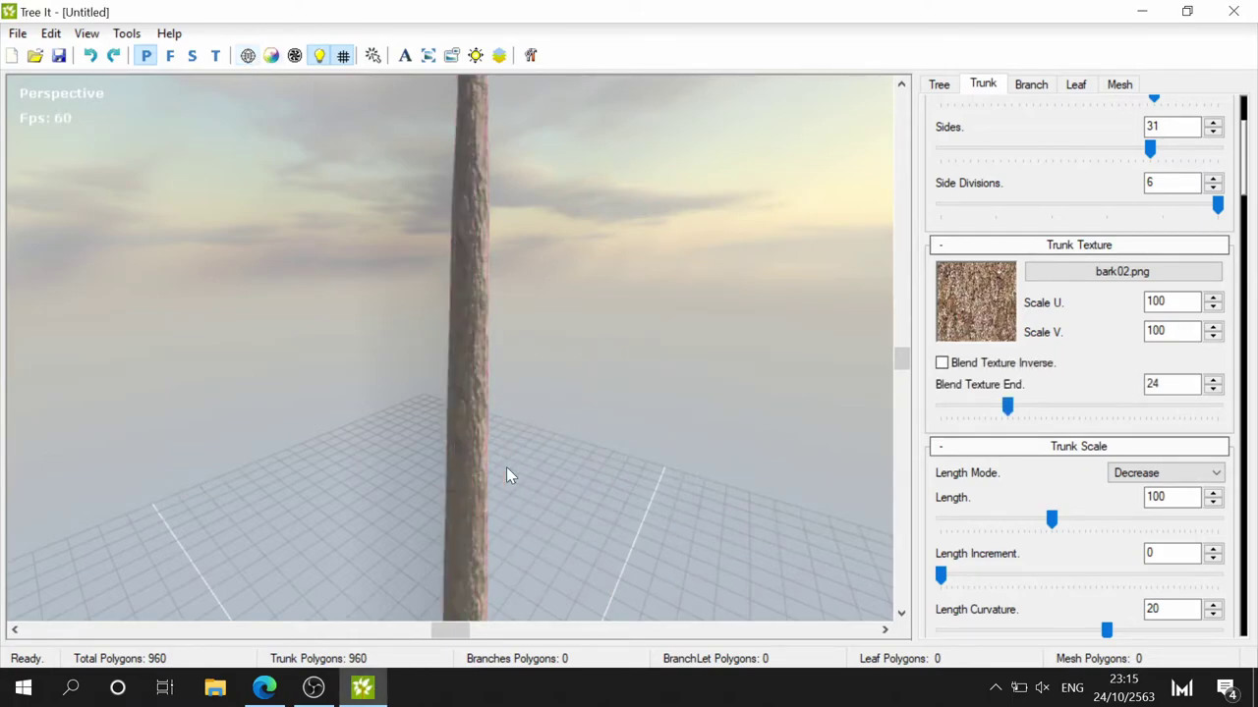
pyautogui.moveTo(563, 421)
pyautogui.mouseDown()
pyautogui.moveTo(519, 452)
pyautogui.moveTo(517, 276)
pyautogui.moveTo(564, 441)
pyautogui.moveTo(564, 297)
pyautogui.moveTo(541, 377)
pyautogui.moveTo(720, 341)
pyautogui.mouseUp()
pyautogui.scroll(3, 567, 304)
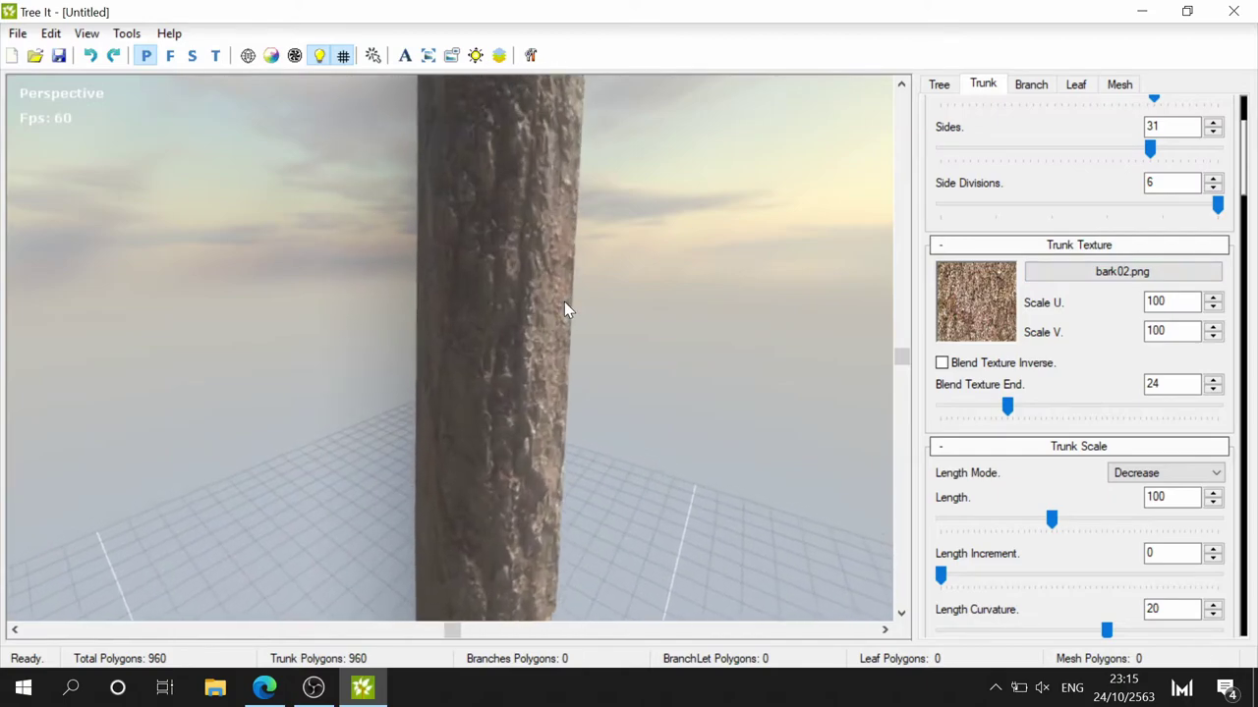
pyautogui.scroll(2, 565, 307)
pyautogui.scroll(-4, 567, 315)
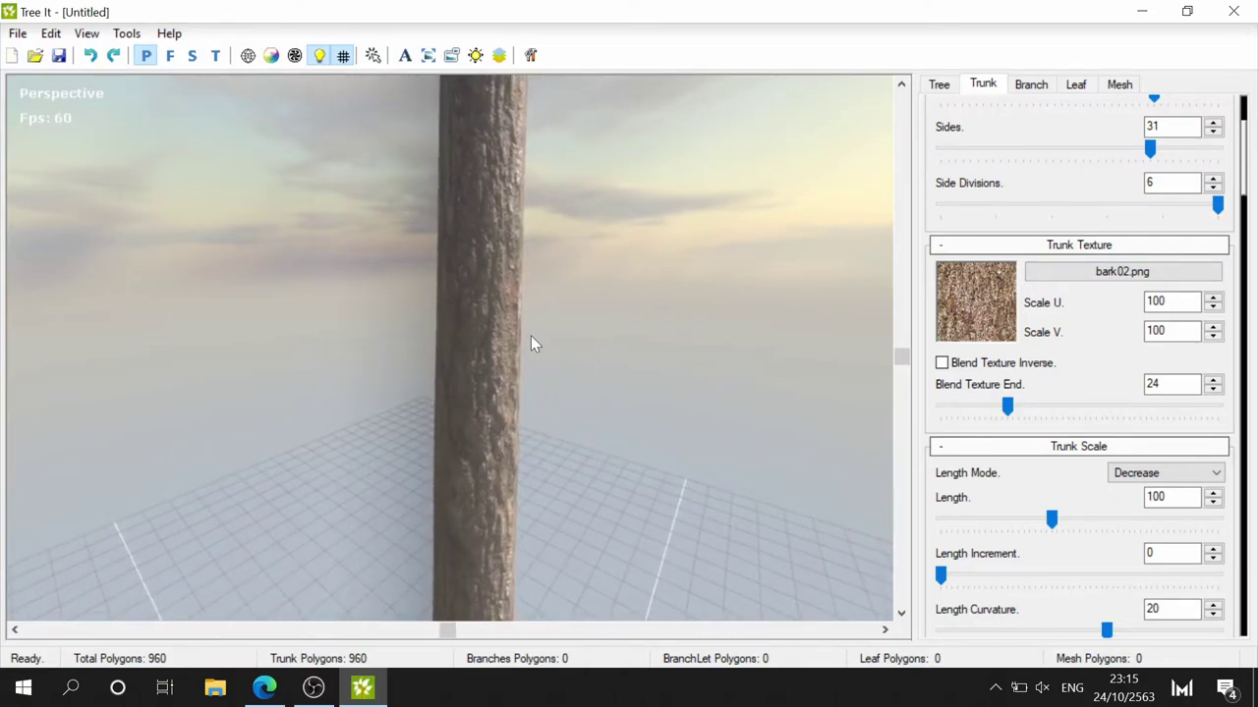
pyautogui.moveTo(619, 348)
pyautogui.mouseDown()
pyautogui.moveTo(699, 348)
pyautogui.moveTo(590, 334)
pyautogui.moveTo(731, 302)
pyautogui.moveTo(901, 292)
pyautogui.moveTo(581, 275)
pyautogui.moveTo(426, 317)
pyautogui.moveTo(305, 281)
pyautogui.moveTo(357, 247)
pyautogui.mouseUp()
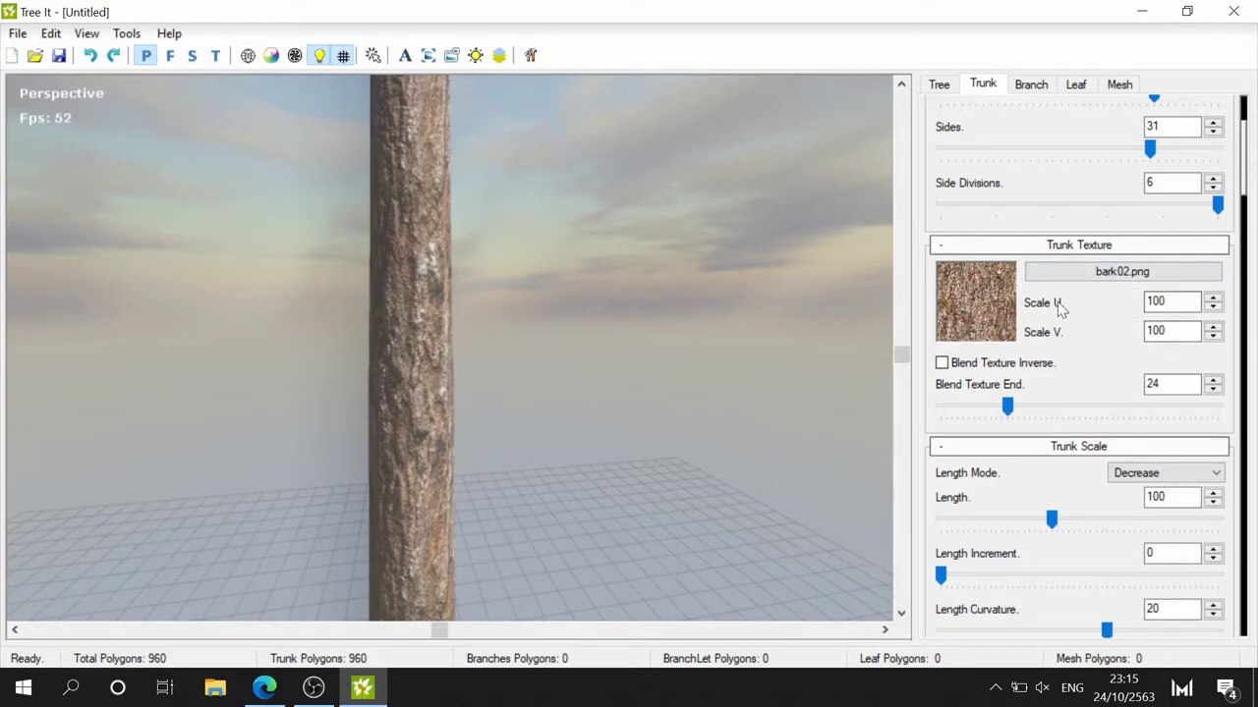
pyautogui.scroll(-2, 442, 386)
pyautogui.scroll(-3, 472, 372)
pyautogui.scroll(-2, 497, 393)
pyautogui.scroll(-2, 503, 399)
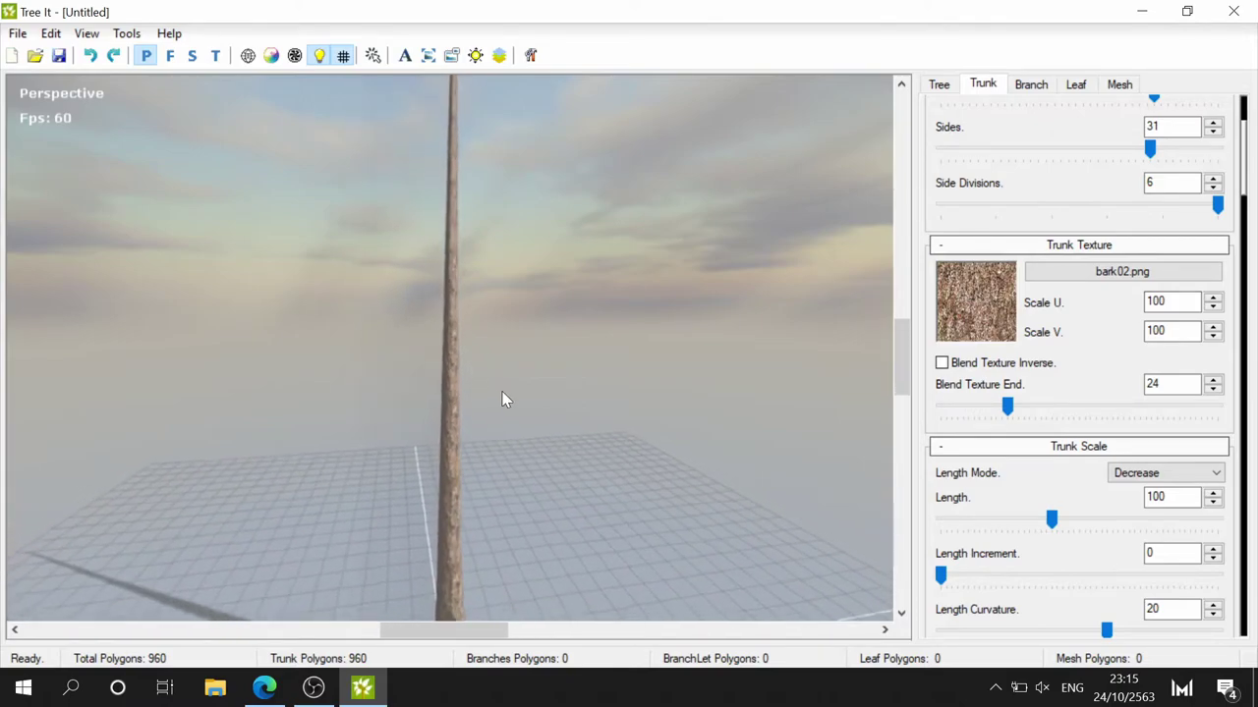
pyautogui.moveTo(555, 401)
pyautogui.mouseDown()
pyautogui.moveTo(577, 115)
pyautogui.moveTo(613, 207)
pyautogui.mouseUp()
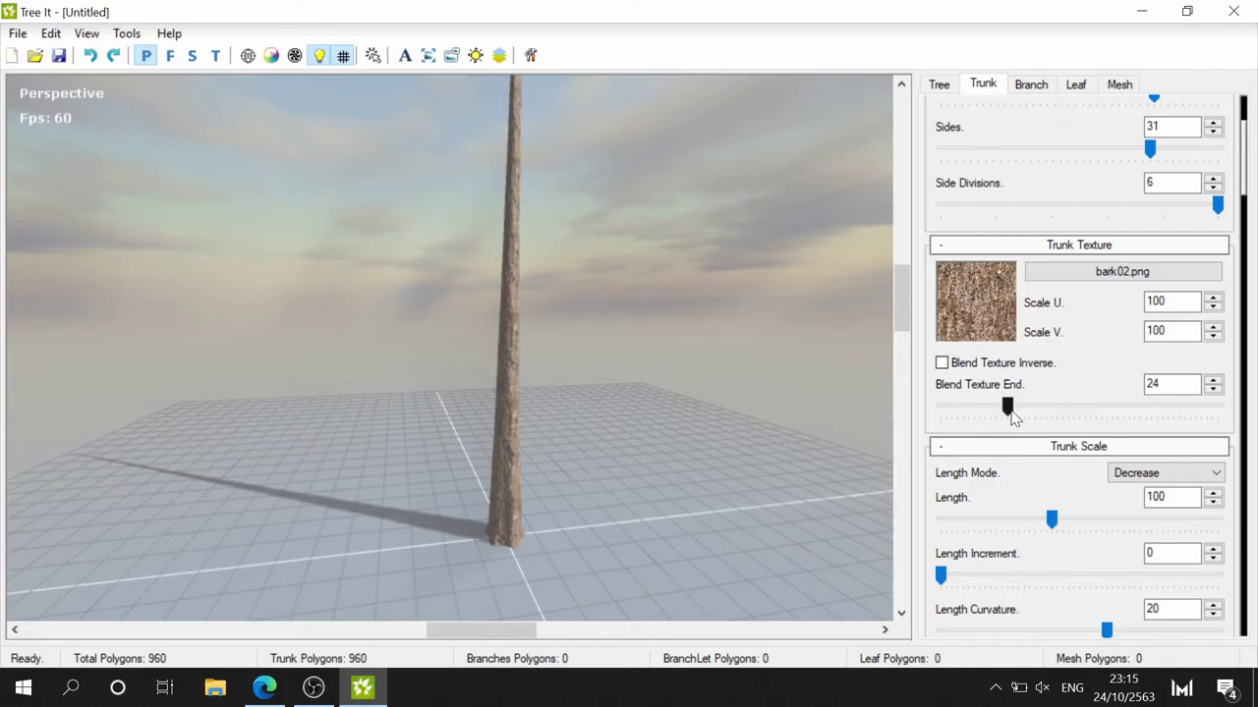
# - Shorten the trunk to Length 90 with Length Curvature 4
pyautogui.scroll(-2, 1113, 451)
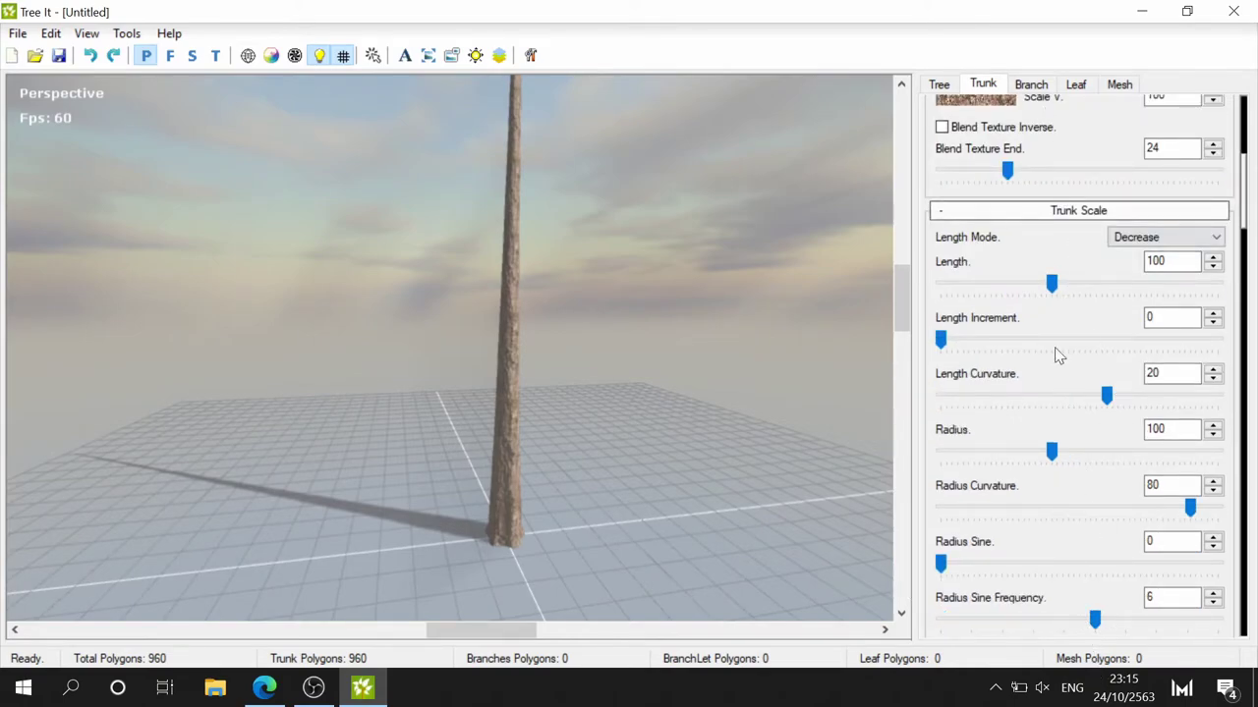
pyautogui.moveTo(749, 332)
pyautogui.mouseDown()
pyautogui.moveTo(543, 337)
pyautogui.moveTo(547, 380)
pyautogui.moveTo(554, 358)
pyautogui.mouseUp()
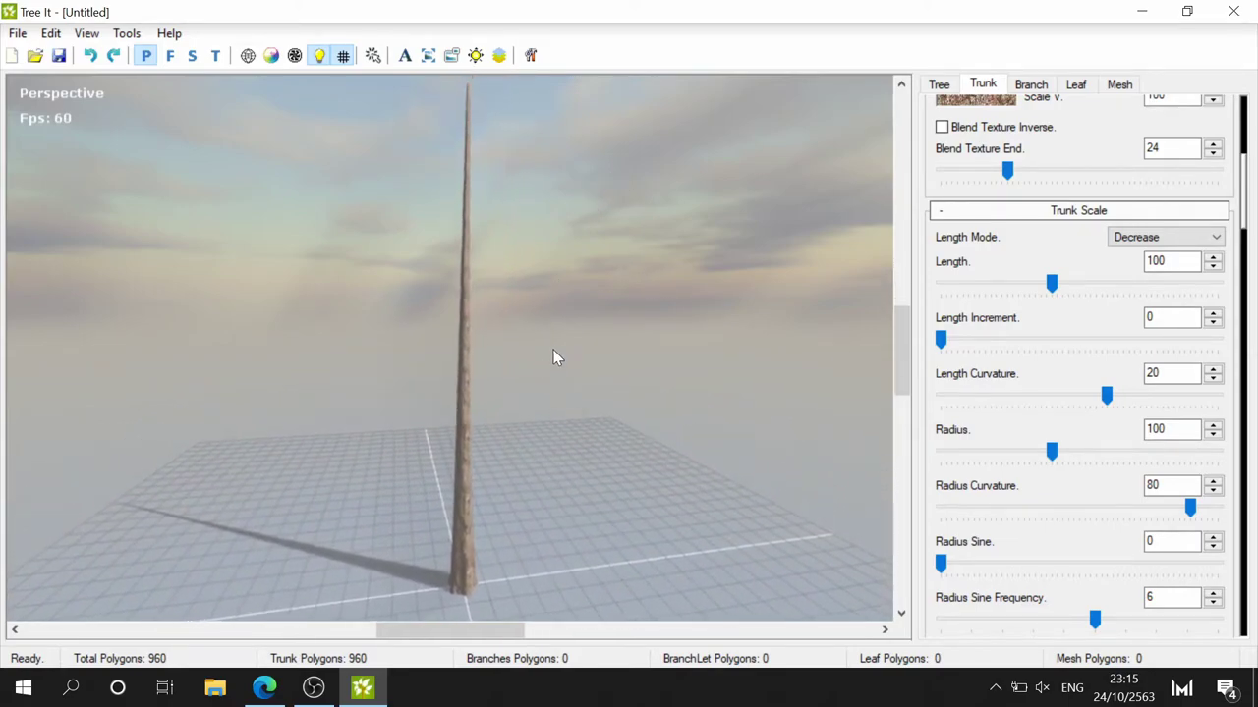
pyautogui.click(1051, 284)
pyautogui.moveTo(1054, 288)
pyautogui.mouseDown()
pyautogui.moveTo(1075, 292)
pyautogui.moveTo(1039, 292)
pyautogui.mouseUp()
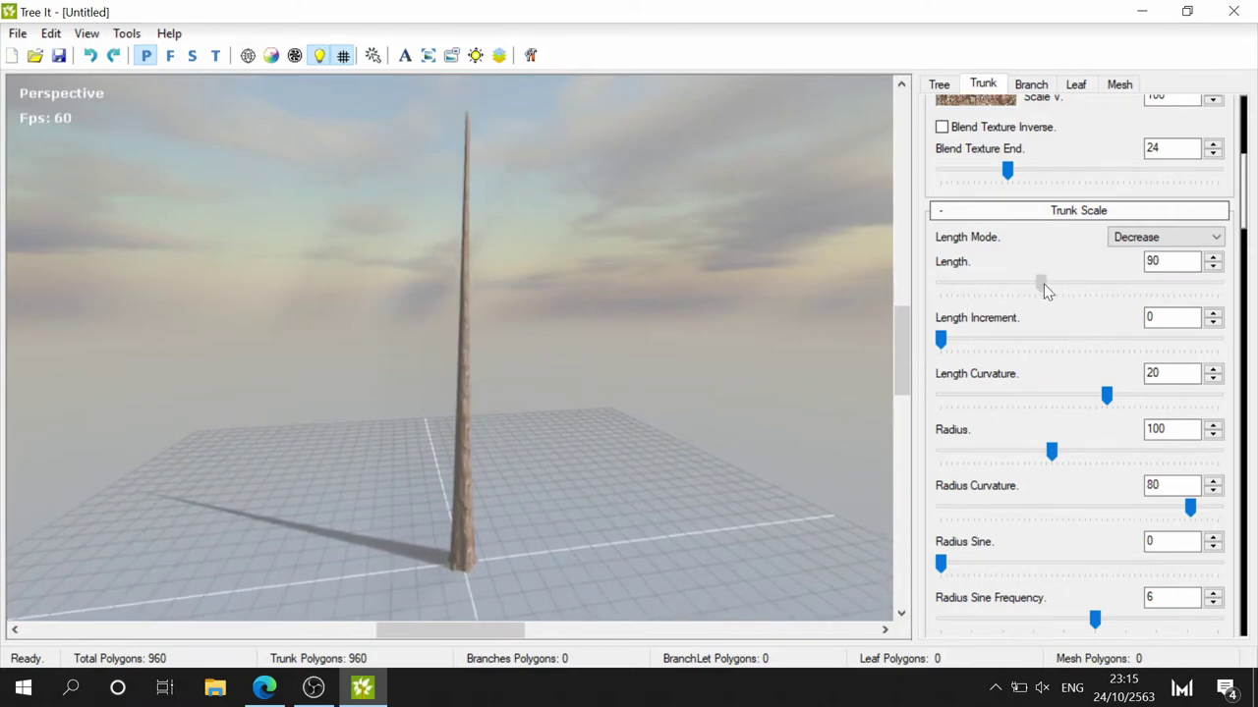
pyautogui.moveTo(1044, 291)
pyautogui.mouseDown()
pyautogui.moveTo(1032, 299)
pyautogui.moveTo(1041, 283)
pyautogui.mouseUp()
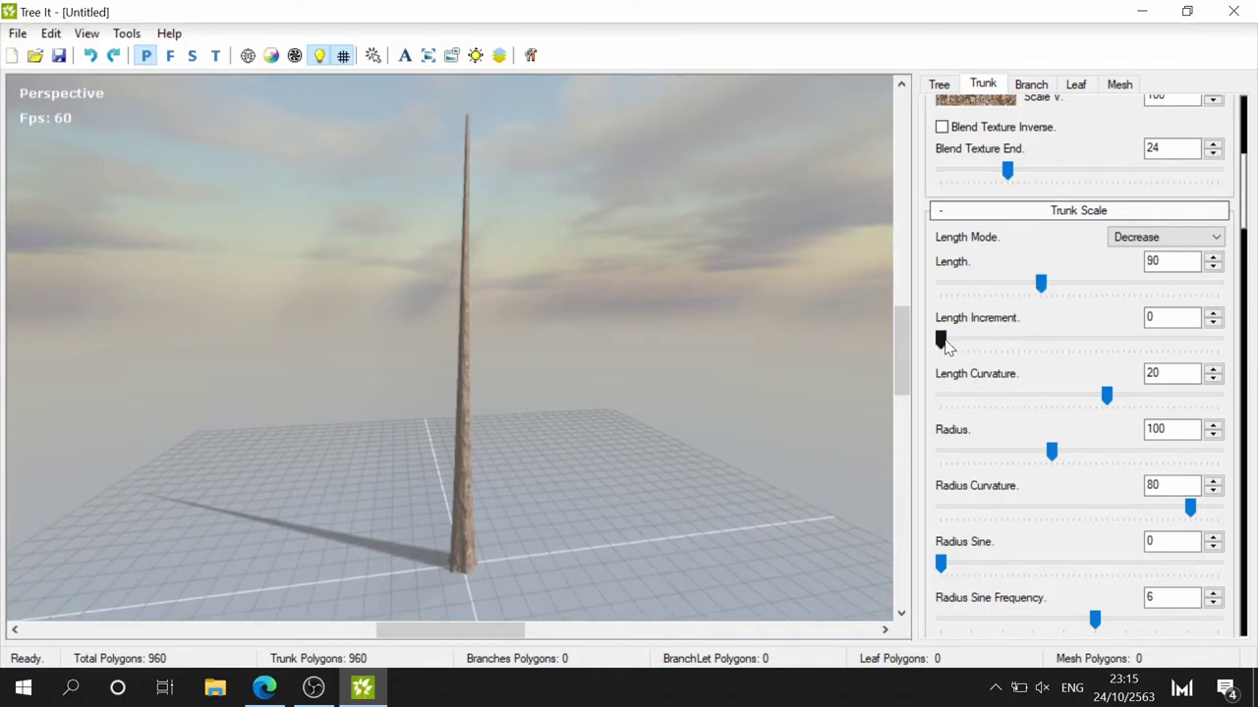
pyautogui.moveTo(949, 340)
pyautogui.mouseDown()
pyautogui.moveTo(960, 340)
pyautogui.moveTo(942, 340)
pyautogui.mouseUp()
pyautogui.moveTo(1106, 397)
pyautogui.mouseDown()
pyautogui.moveTo(1170, 406)
pyautogui.moveTo(989, 396)
pyautogui.moveTo(1084, 386)
pyautogui.mouseUp()
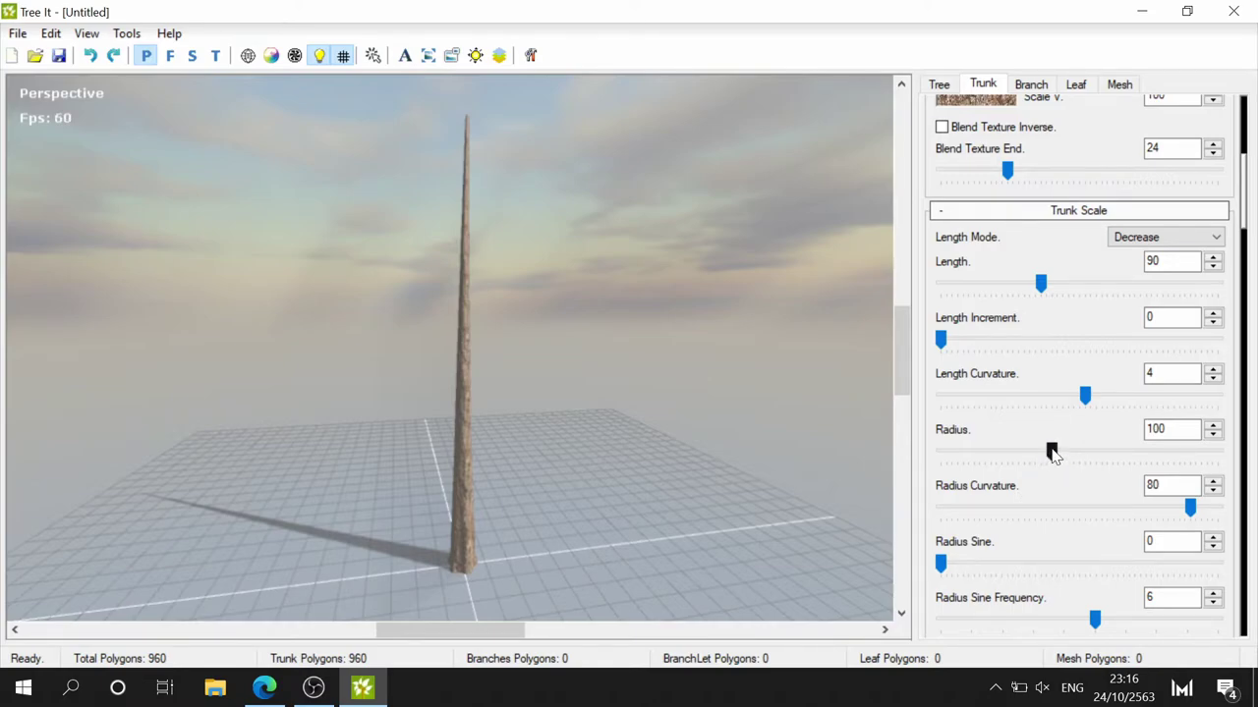
# - Thicken the trunk to Radius 145 and set Radius Curvature to 24 for less taper
pyautogui.moveTo(1072, 448)
pyautogui.mouseDown()
pyautogui.moveTo(1252, 469)
pyautogui.moveTo(1117, 448)
pyautogui.moveTo(1103, 468)
pyautogui.mouseUp()
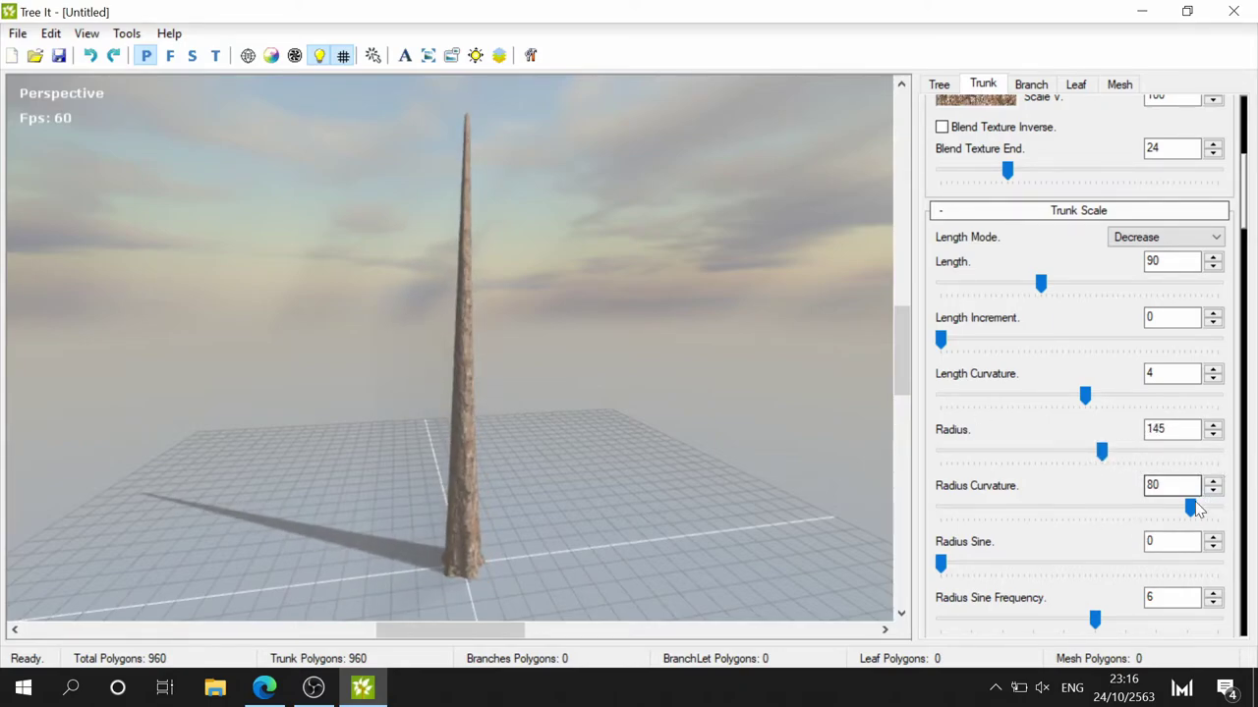
pyautogui.moveTo(1192, 509); pyautogui.dragTo(1219, 516)
pyautogui.moveTo(1125, 510)
pyautogui.mouseDown()
pyautogui.moveTo(1035, 505)
pyautogui.moveTo(1156, 503)
pyautogui.mouseUp()
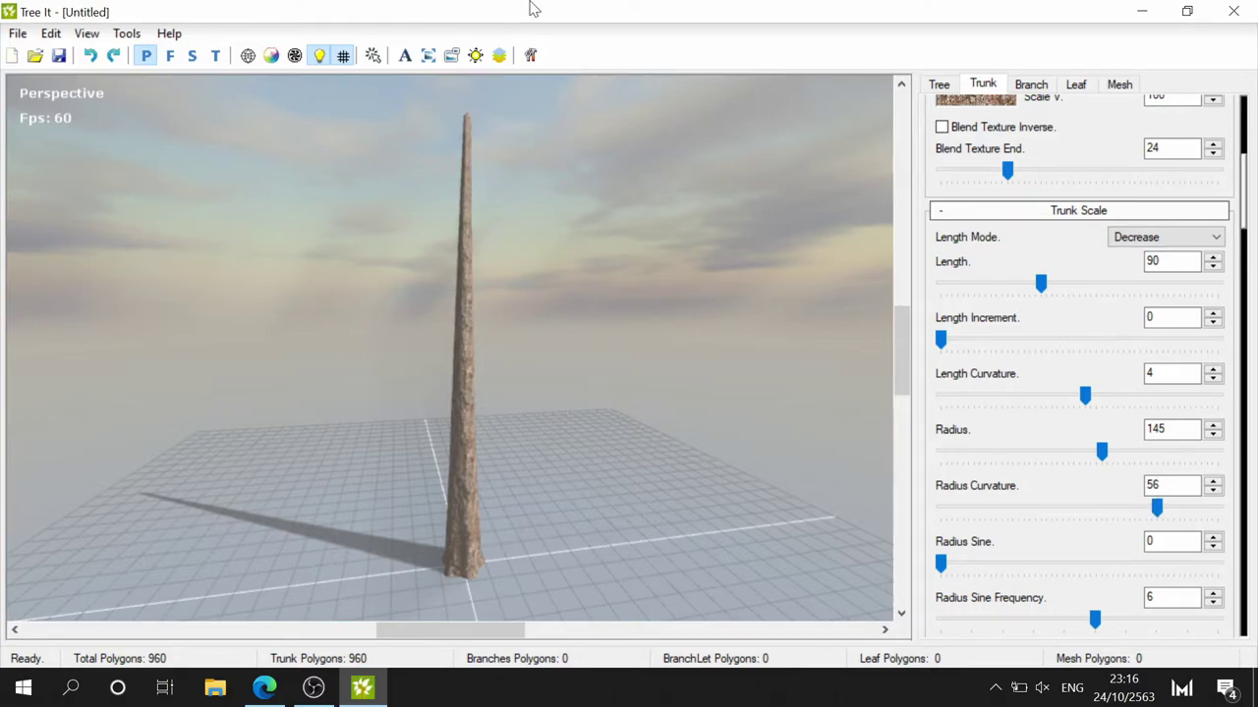
pyautogui.moveTo(1156, 507); pyautogui.dragTo(1115, 520)
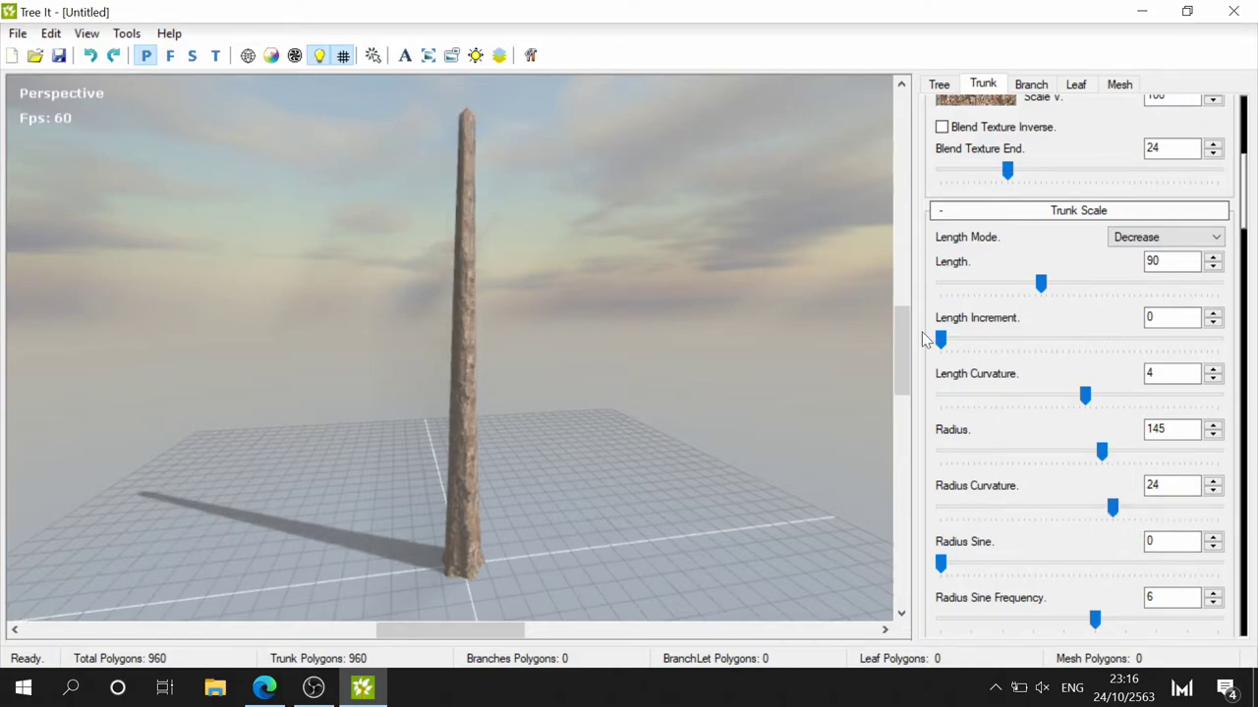
# - Roughen the trunk with Radius Noise 20 after testing and reverting a flattened cross-section
pyautogui.scroll(-2, 1027, 547)
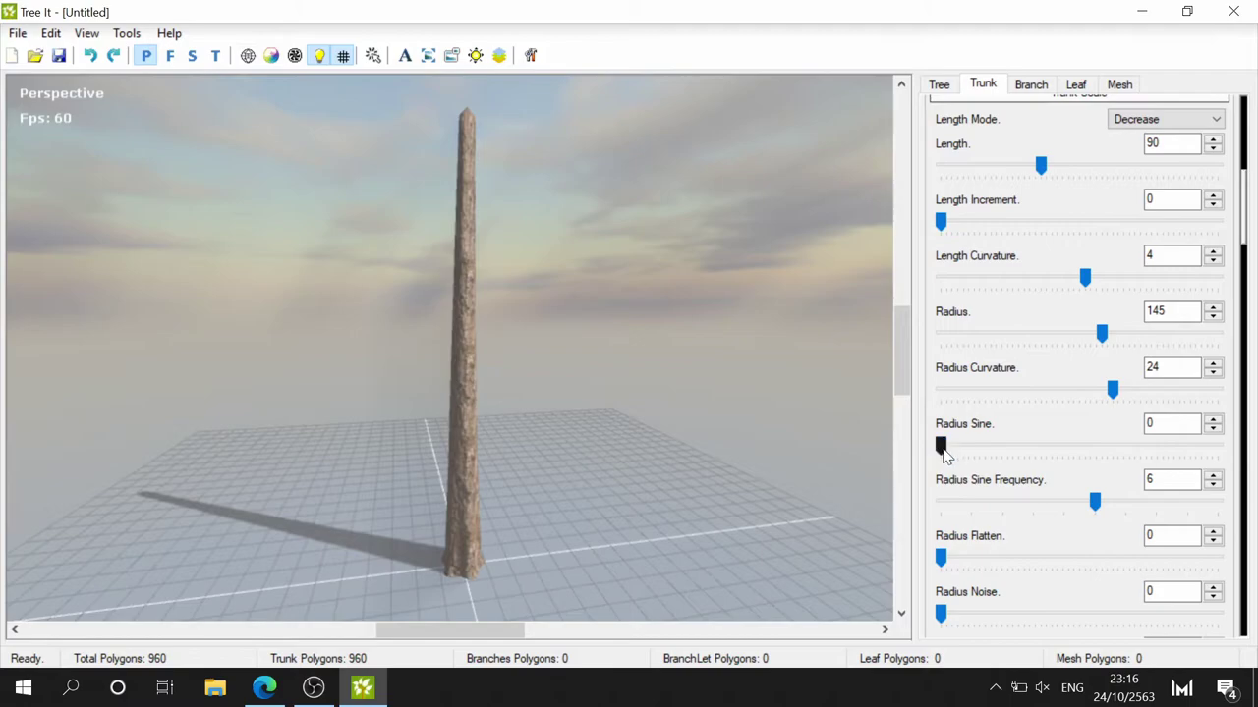
pyautogui.moveTo(940, 445)
pyautogui.mouseDown()
pyautogui.moveTo(1103, 454)
pyautogui.moveTo(957, 437)
pyautogui.mouseUp()
pyautogui.scroll(-3, 1090, 529)
pyautogui.moveTo(941, 383)
pyautogui.mouseDown()
pyautogui.moveTo(1013, 381)
pyautogui.moveTo(805, 430)
pyautogui.mouseUp()
pyautogui.scroll(2, 438, 525)
pyautogui.scroll(3, 475, 545)
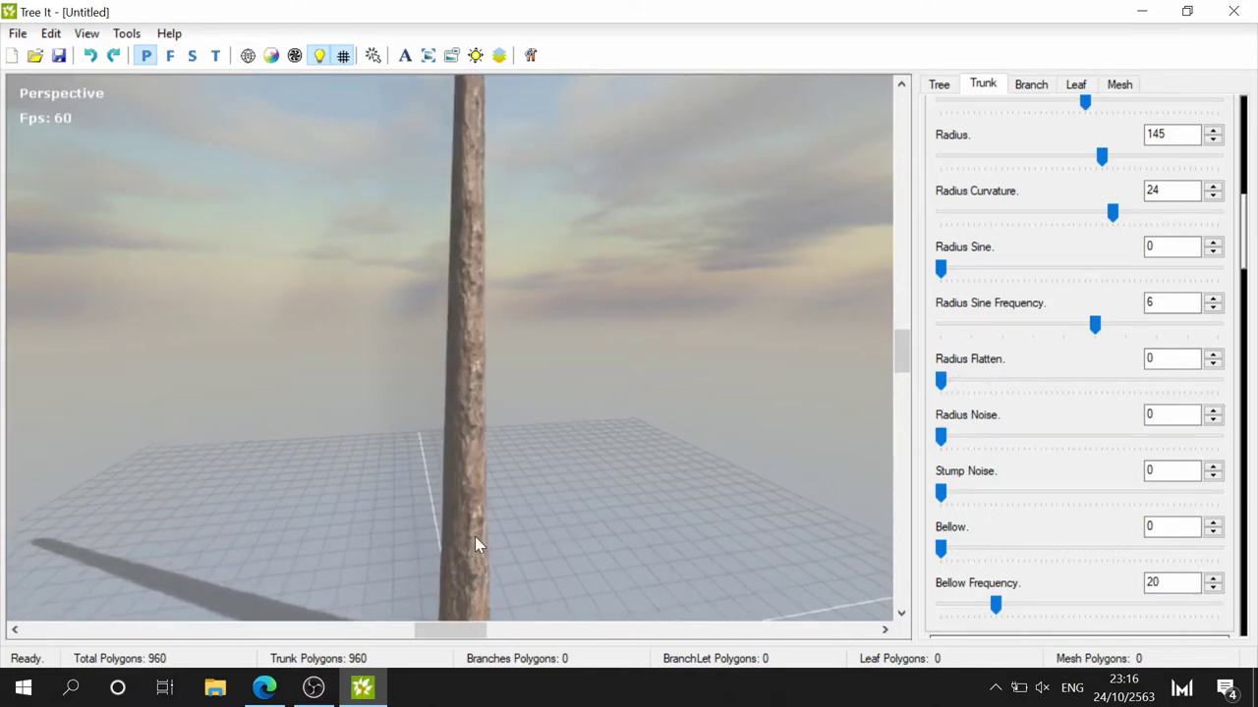
pyautogui.moveTo(516, 537); pyautogui.dragTo(516, 550)
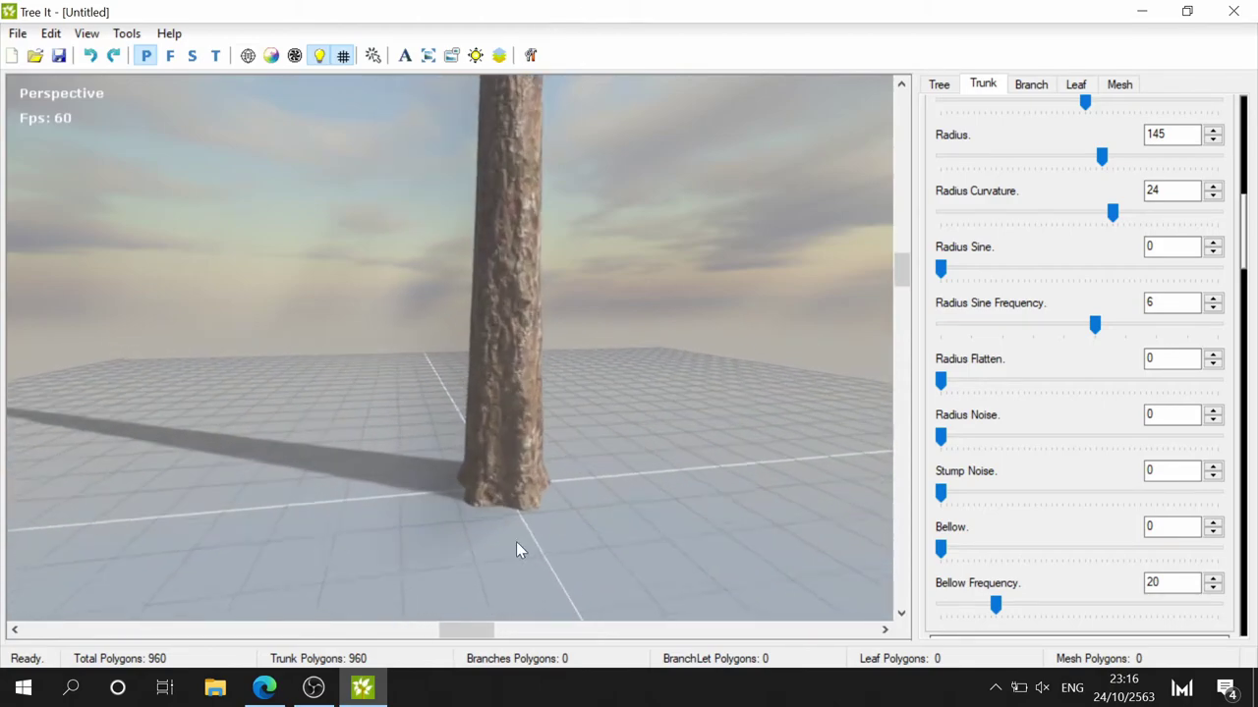
pyautogui.scroll(3, 515, 541)
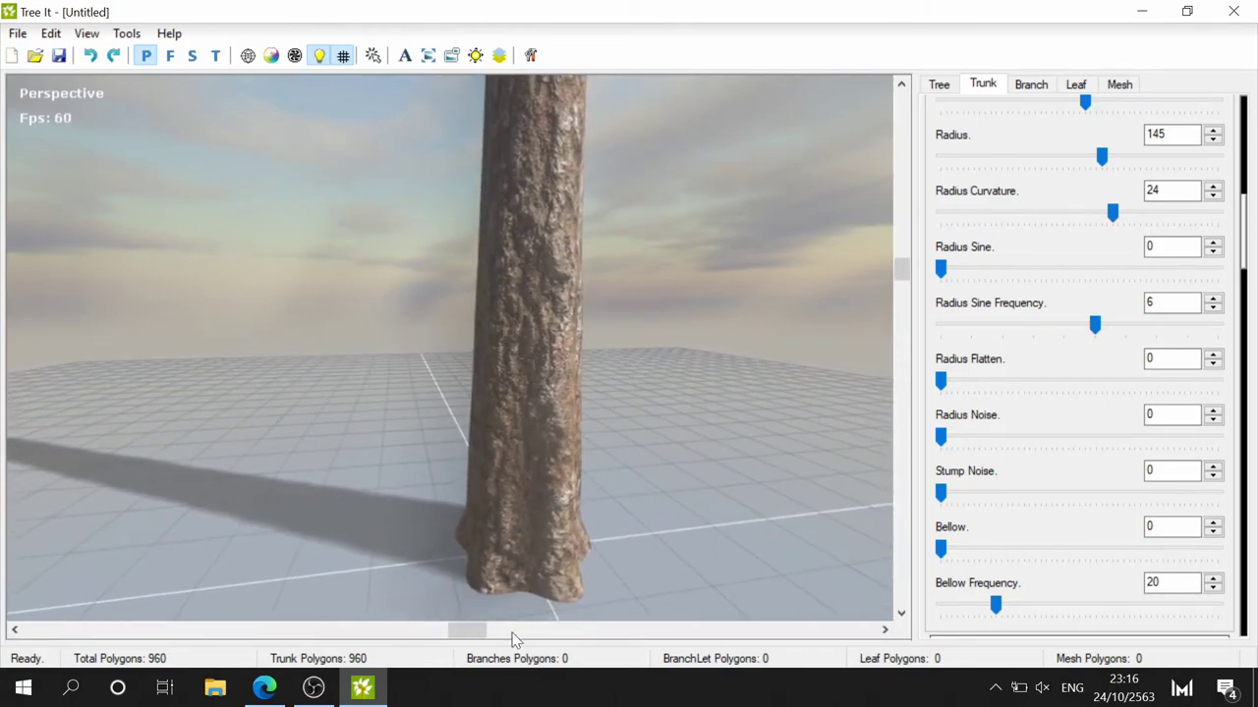
pyautogui.moveTo(941, 383)
pyautogui.mouseDown()
pyautogui.moveTo(1071, 377)
pyautogui.moveTo(909, 379)
pyautogui.mouseUp()
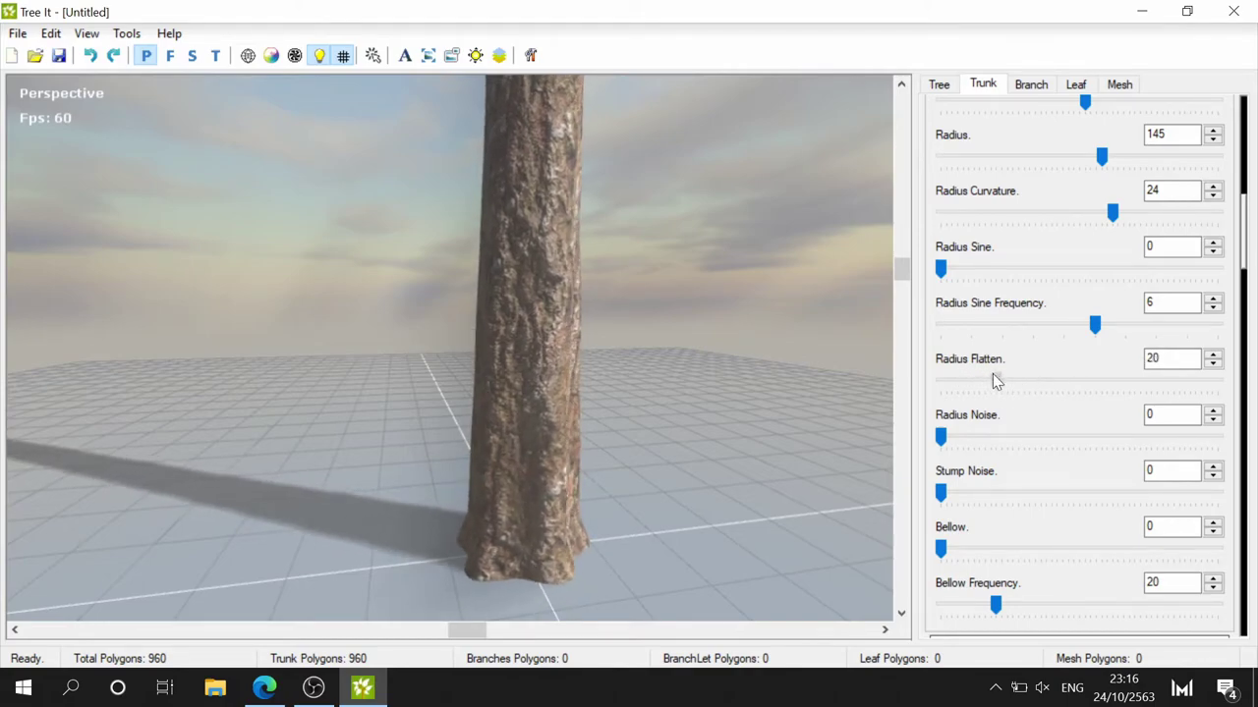
pyautogui.click(948, 440)
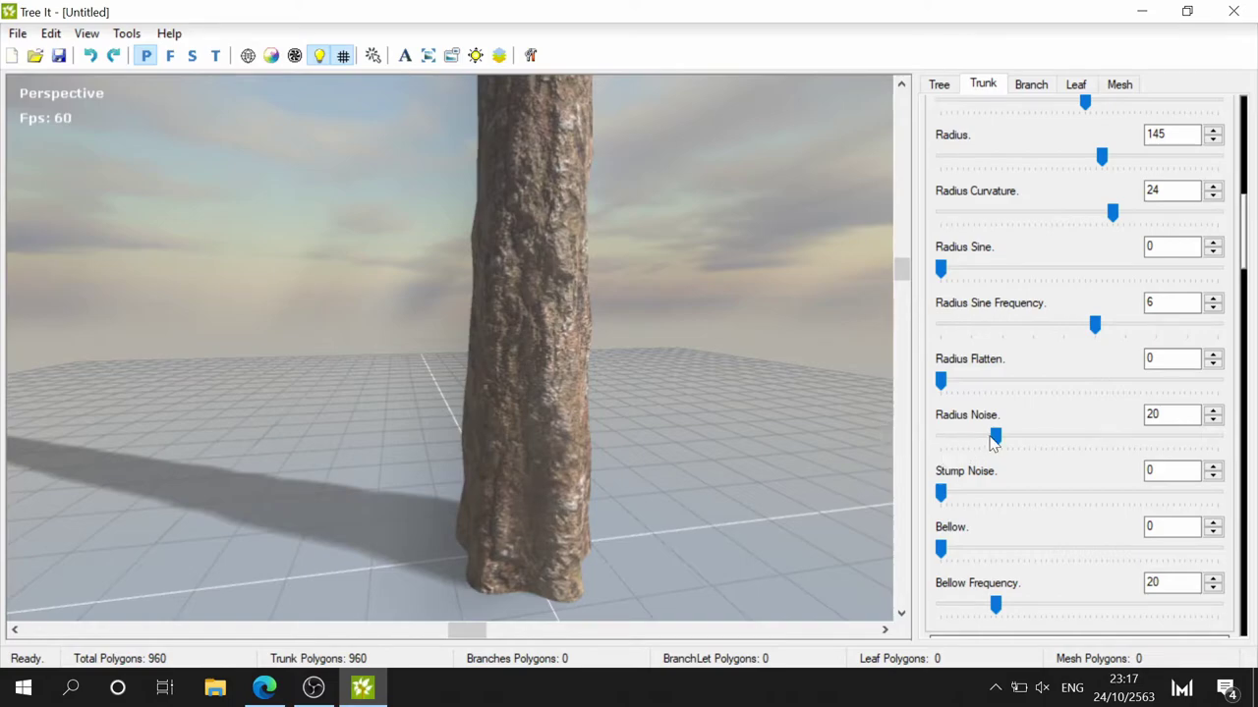
pyautogui.moveTo(979, 445); pyautogui.dragTo(931, 442)
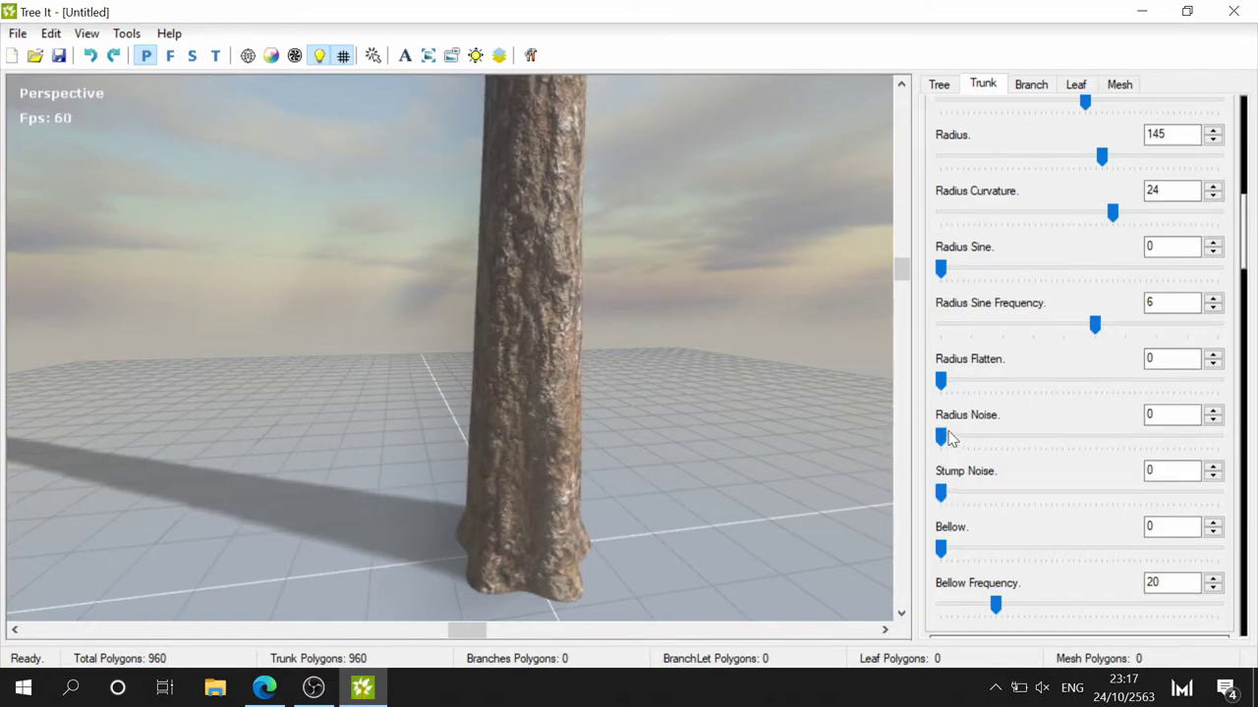
pyautogui.moveTo(940, 436); pyautogui.dragTo(997, 437)
# - Flare the trunk base with Bellow 70, leaving Stump Noise at 0
pyautogui.scroll(-2, 379, 211)
pyautogui.scroll(-3, 450, 234)
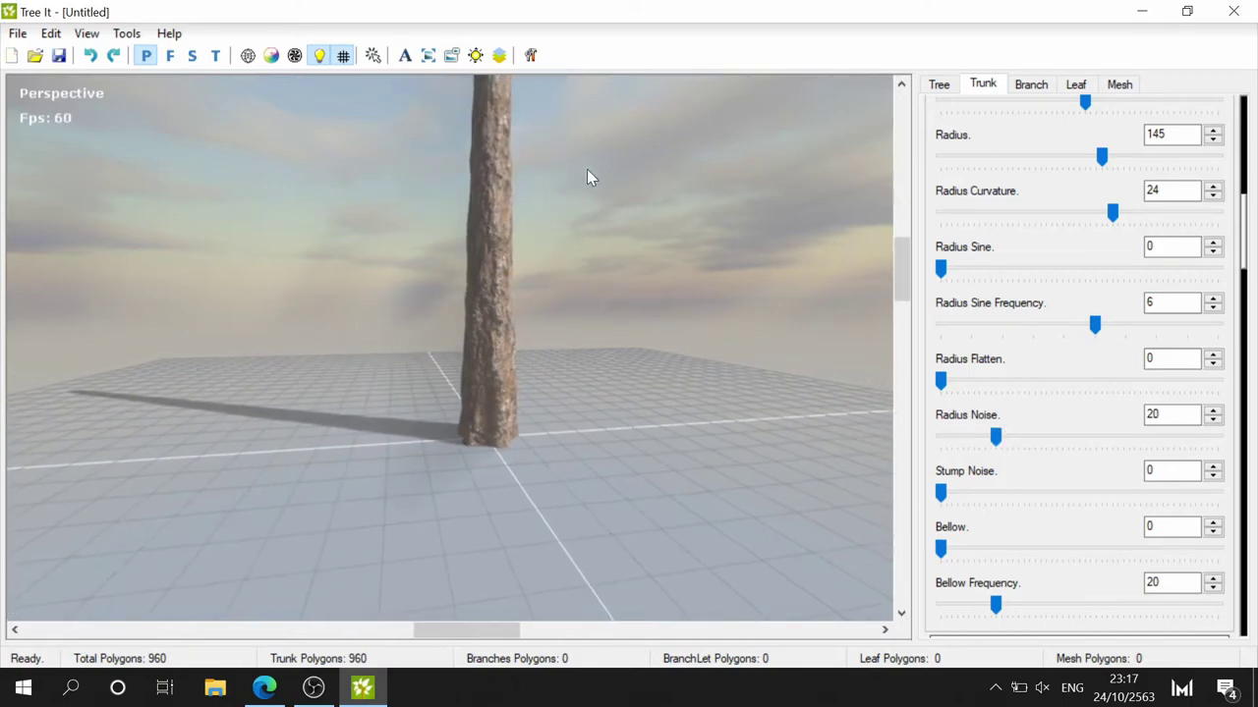
pyautogui.moveTo(634, 528); pyautogui.dragTo(585, 380)
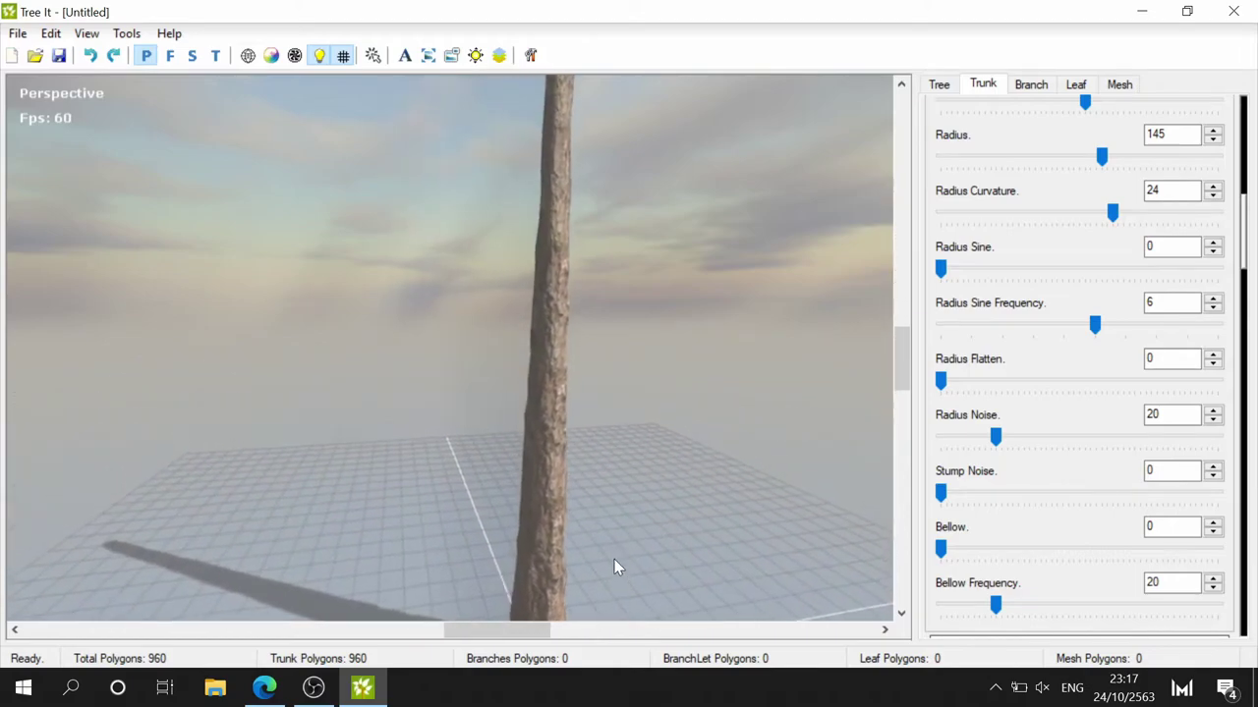
pyautogui.scroll(-2, 585, 378)
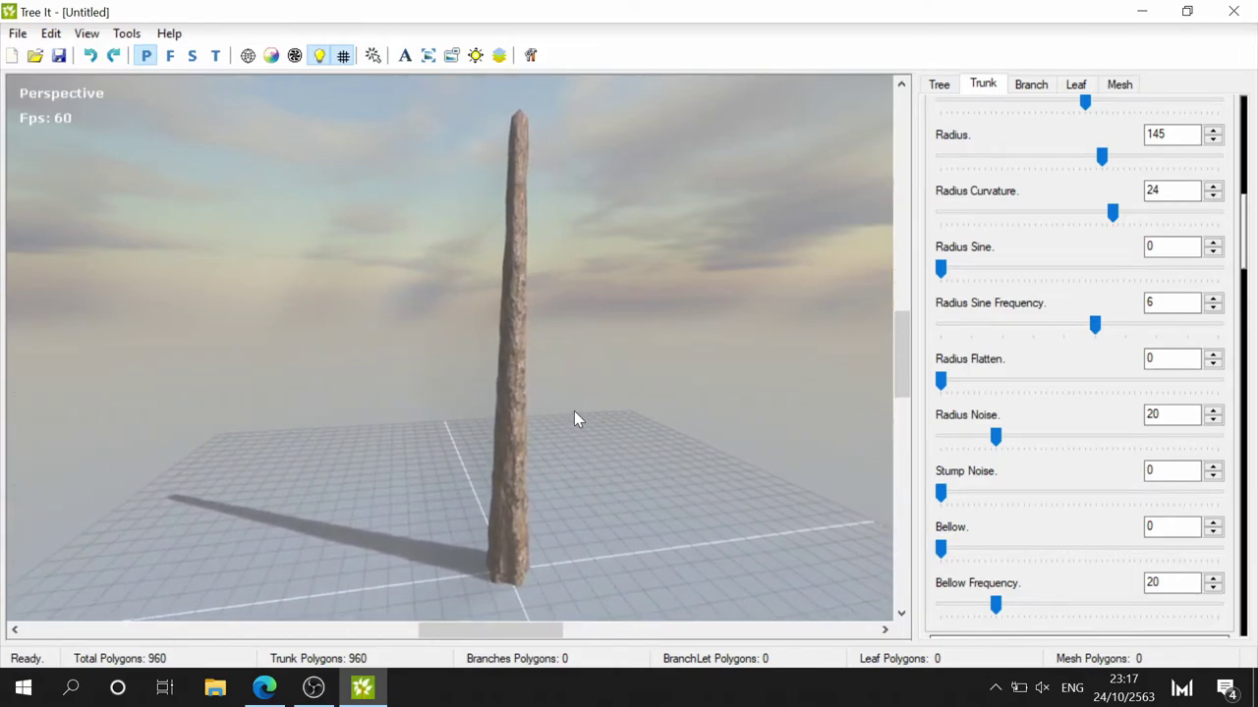
pyautogui.scroll(2, 576, 418)
pyautogui.scroll(1, 579, 423)
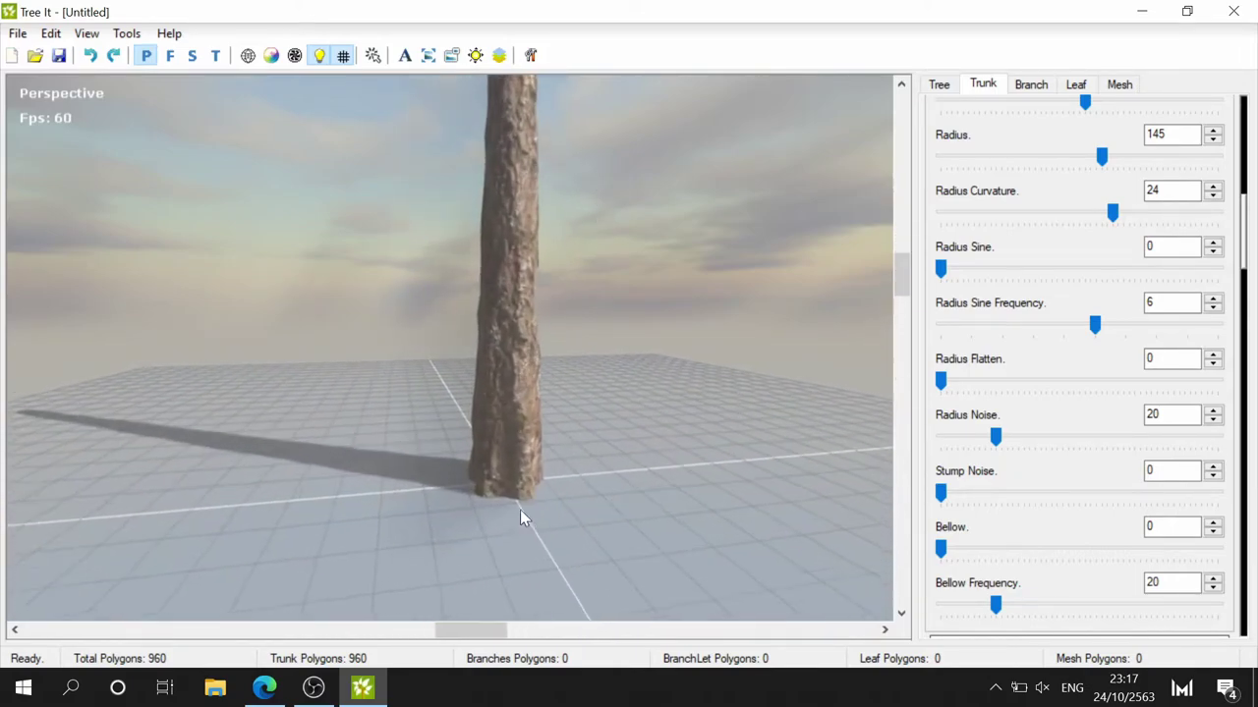
pyautogui.scroll(3, 521, 514)
pyautogui.moveTo(659, 554)
pyautogui.mouseDown()
pyautogui.moveTo(674, 272)
pyautogui.moveTo(657, 390)
pyautogui.moveTo(718, 456)
pyautogui.mouseUp()
pyautogui.moveTo(941, 493)
pyautogui.mouseDown()
pyautogui.moveTo(921, 506)
pyautogui.moveTo(991, 497)
pyautogui.moveTo(907, 491)
pyautogui.mouseUp()
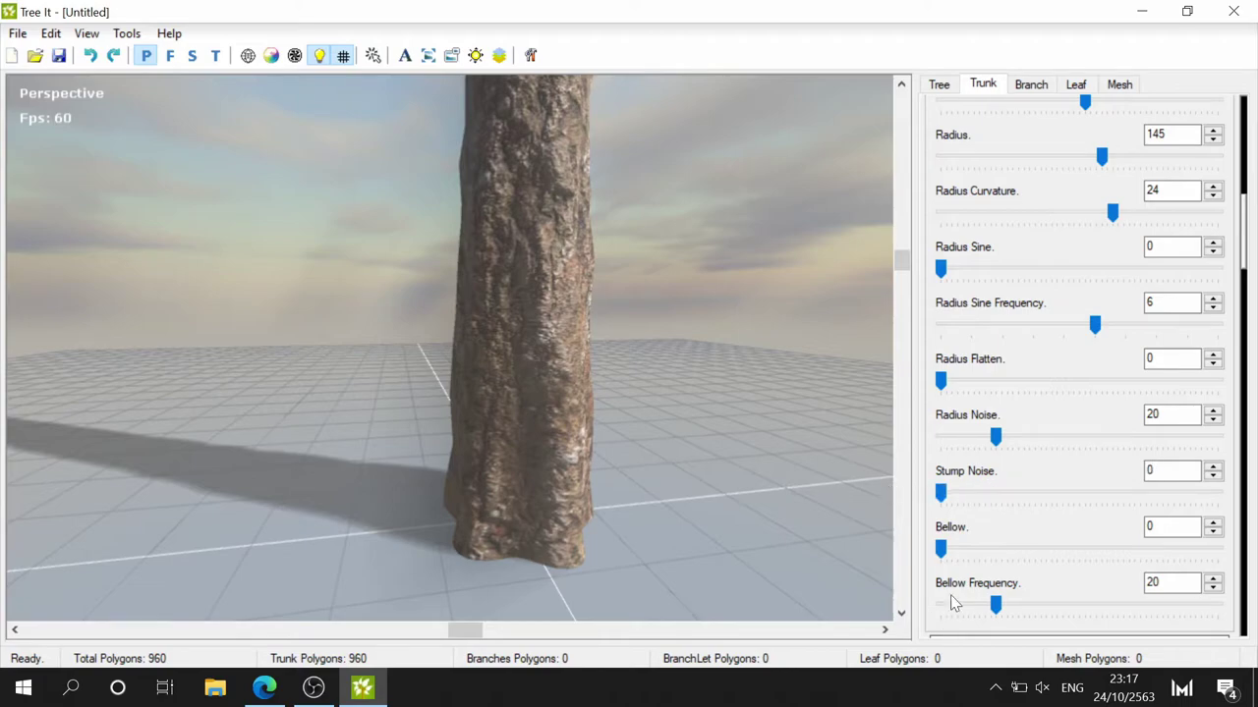
pyautogui.moveTo(940, 549)
pyautogui.mouseDown()
pyautogui.moveTo(1030, 556)
pyautogui.moveTo(938, 550)
pyautogui.moveTo(1133, 531)
pyautogui.moveTo(818, 530)
pyautogui.mouseUp()
# - Test how Gravity bends the trunk, raising it in steps, then reset it to 0
pyautogui.scroll(-1, 1069, 589)
pyautogui.scroll(-2, 1022, 570)
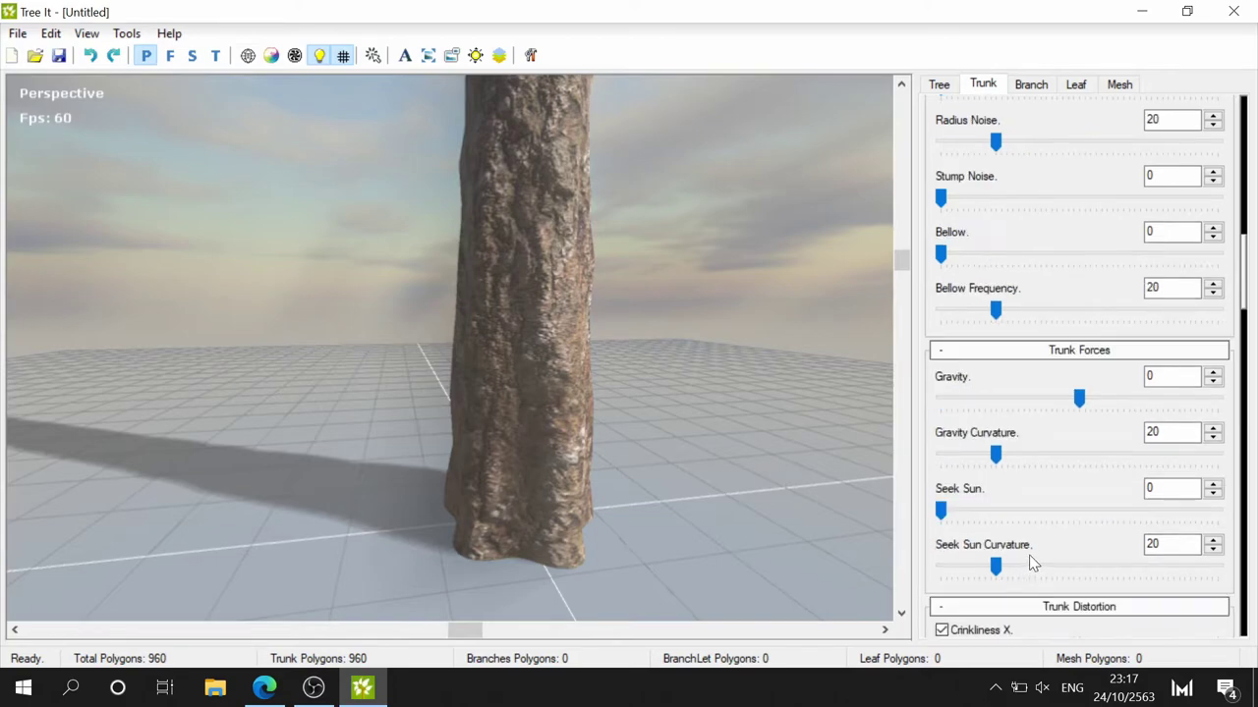
pyautogui.scroll(-2, 555, 237)
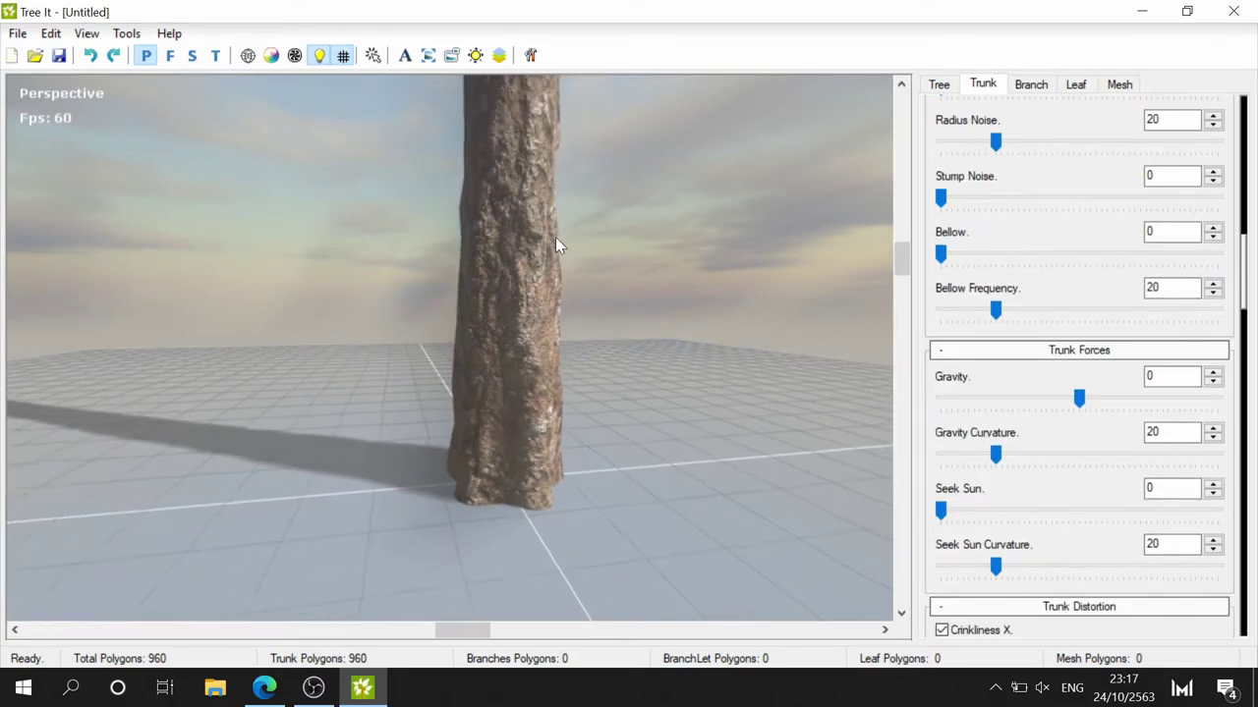
pyautogui.scroll(-2, 570, 223)
pyautogui.scroll(-2, 581, 145)
pyautogui.scroll(-1, 598, 420)
pyautogui.scroll(-2, 580, 373)
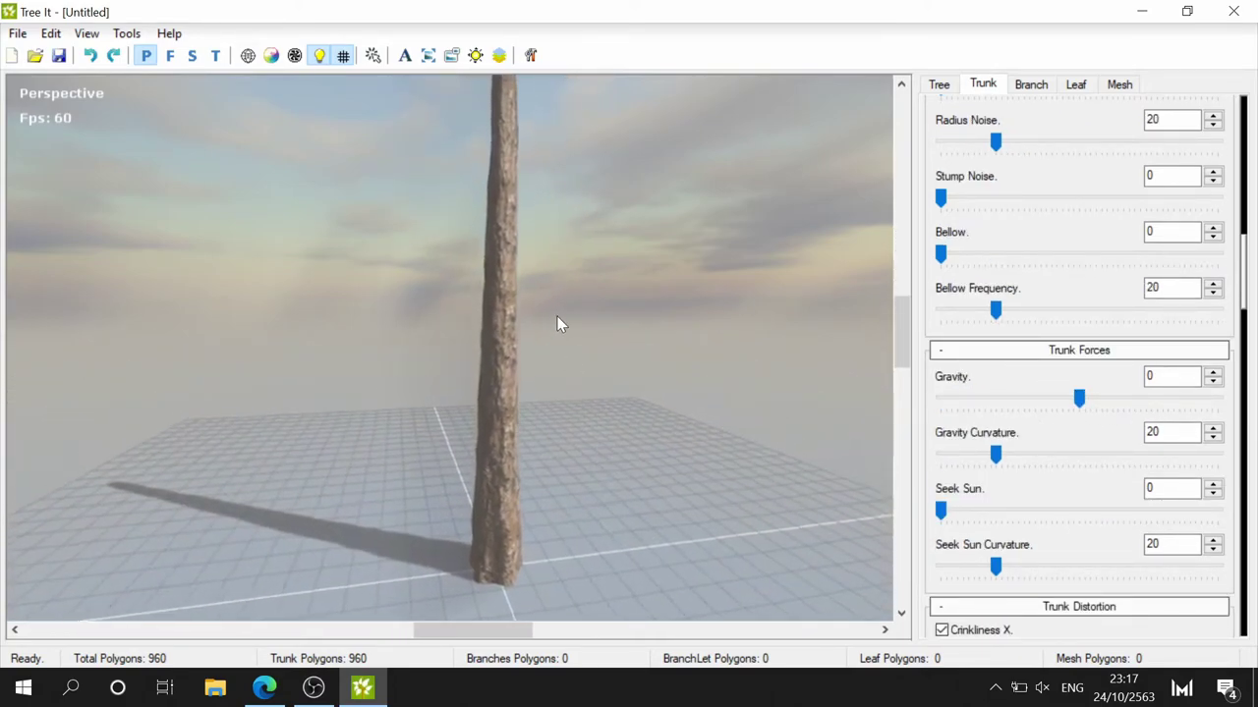
pyautogui.scroll(-1, 558, 314)
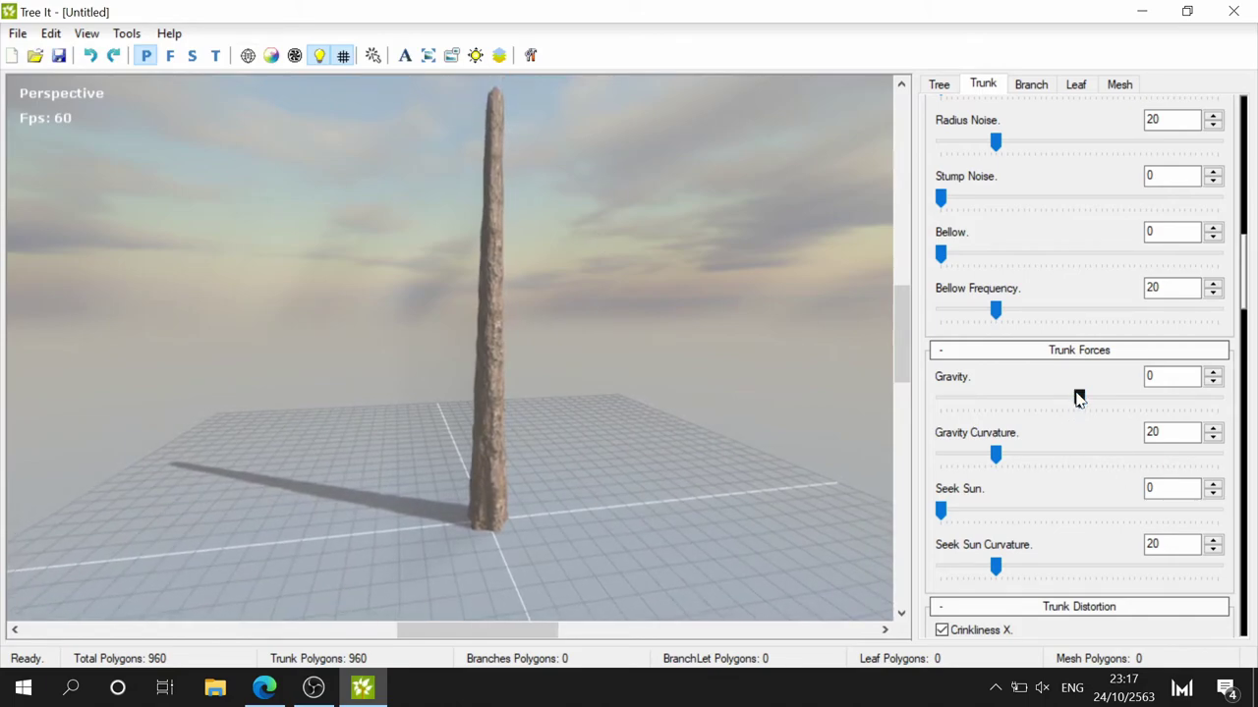
pyautogui.moveTo(1078, 397)
pyautogui.mouseDown()
pyautogui.moveTo(1111, 402)
pyautogui.moveTo(1018, 403)
pyautogui.moveTo(1114, 388)
pyautogui.moveTo(1049, 398)
pyautogui.moveTo(1078, 396)
pyautogui.mouseUp()
pyautogui.click(1213, 373)
pyautogui.click(1214, 373)
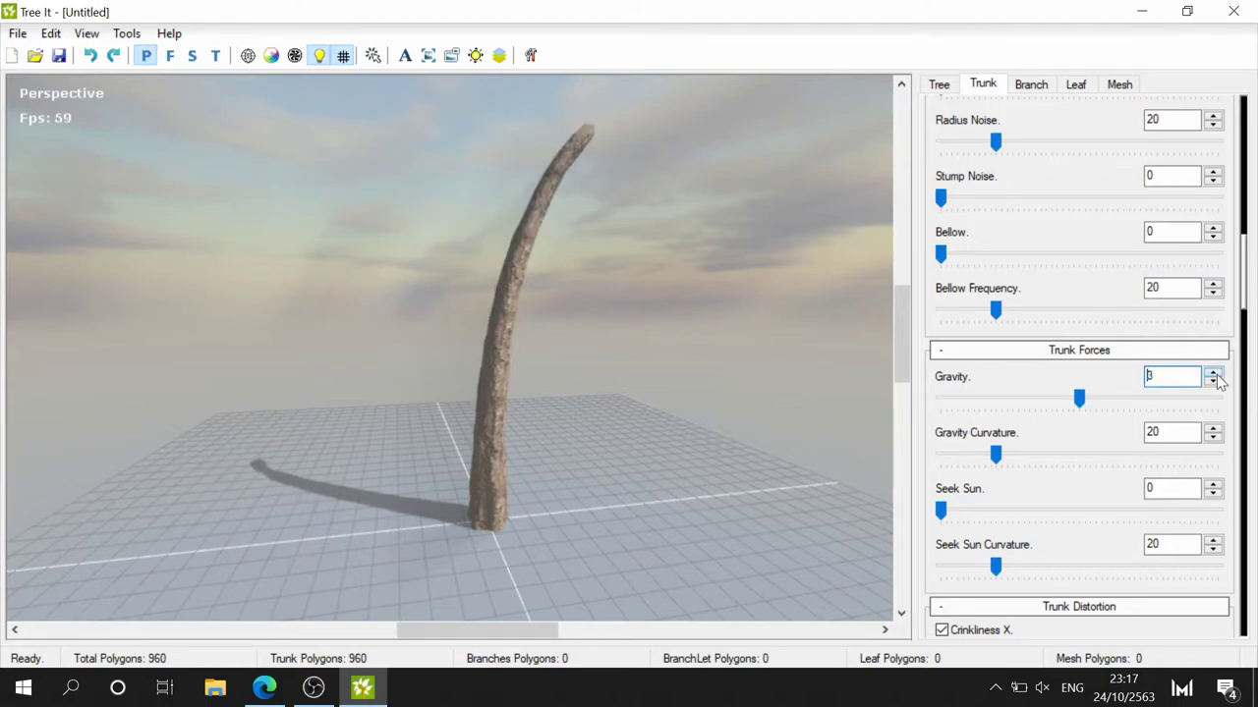
pyautogui.click(1213, 374)
pyautogui.click(1213, 374)
pyautogui.click(1213, 382)
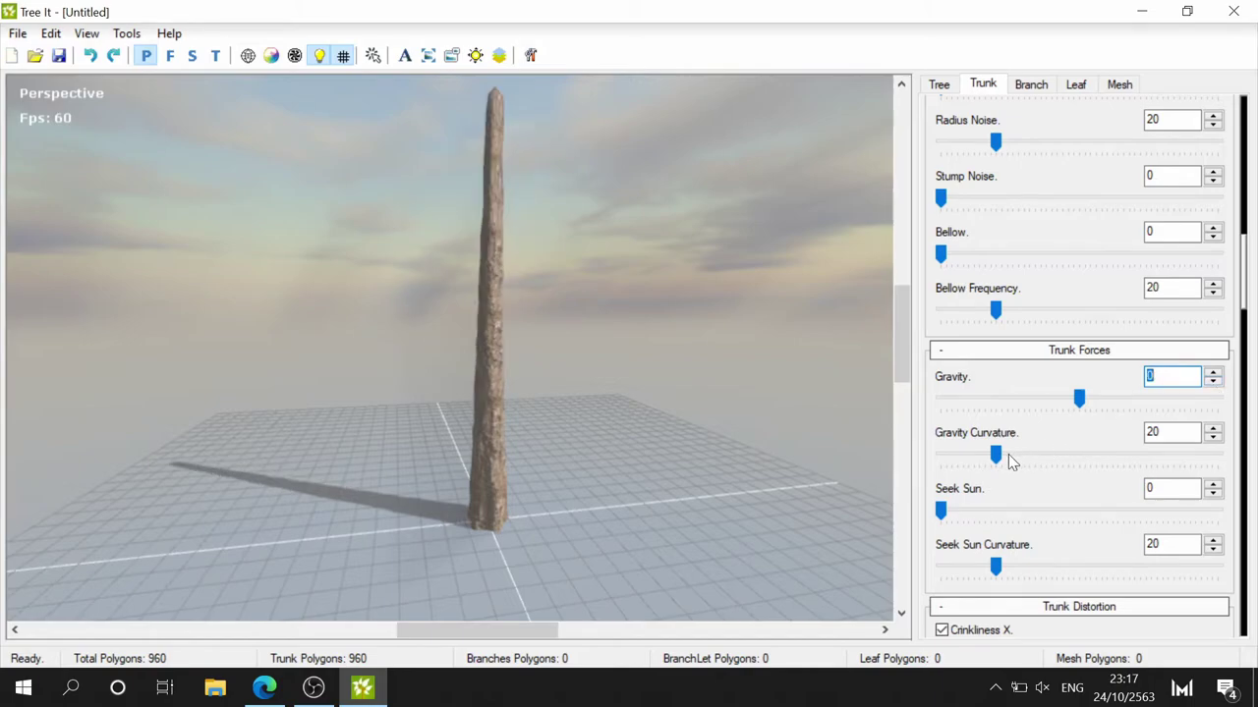
# - Set Gravity Curvature to 42 and try Seek Sun lean, returning Gravity and Seek Sun to 0
pyautogui.moveTo(999, 459); pyautogui.dragTo(1045, 462)
pyautogui.click(1213, 373)
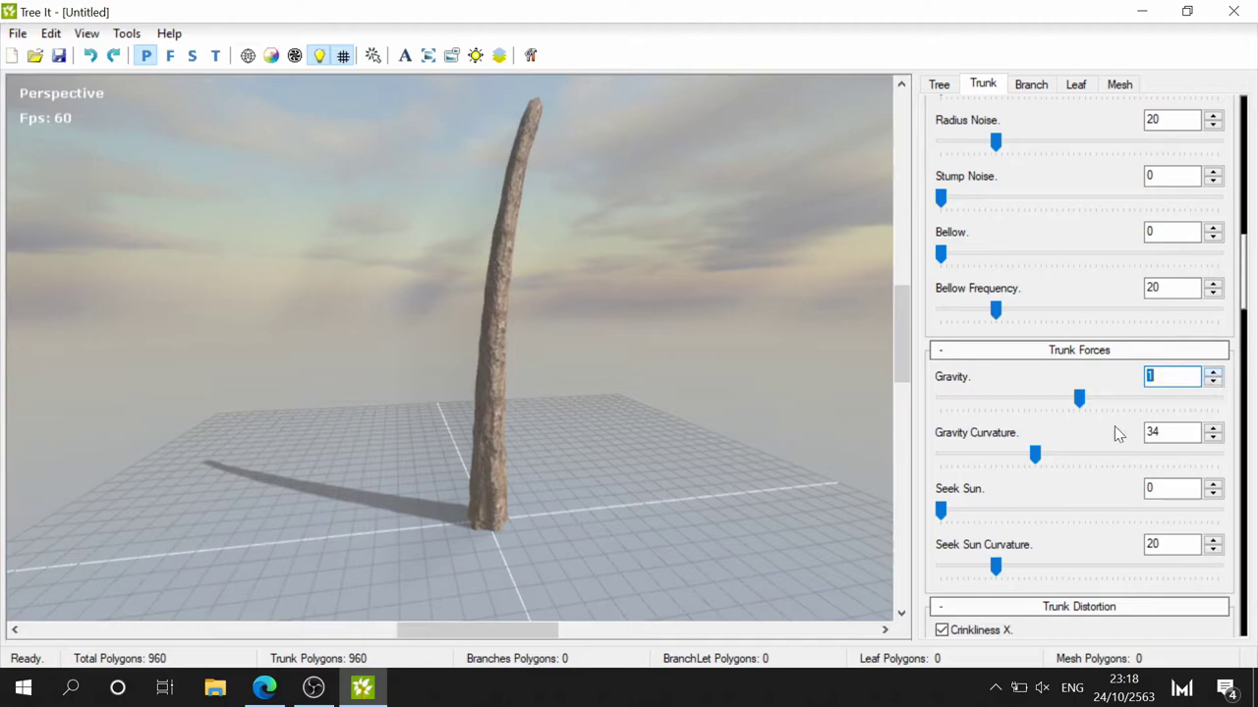
pyautogui.moveTo(1035, 454)
pyautogui.mouseDown()
pyautogui.moveTo(1096, 454)
pyautogui.moveTo(1019, 452)
pyautogui.moveTo(1101, 454)
pyautogui.moveTo(1057, 454)
pyautogui.mouseUp()
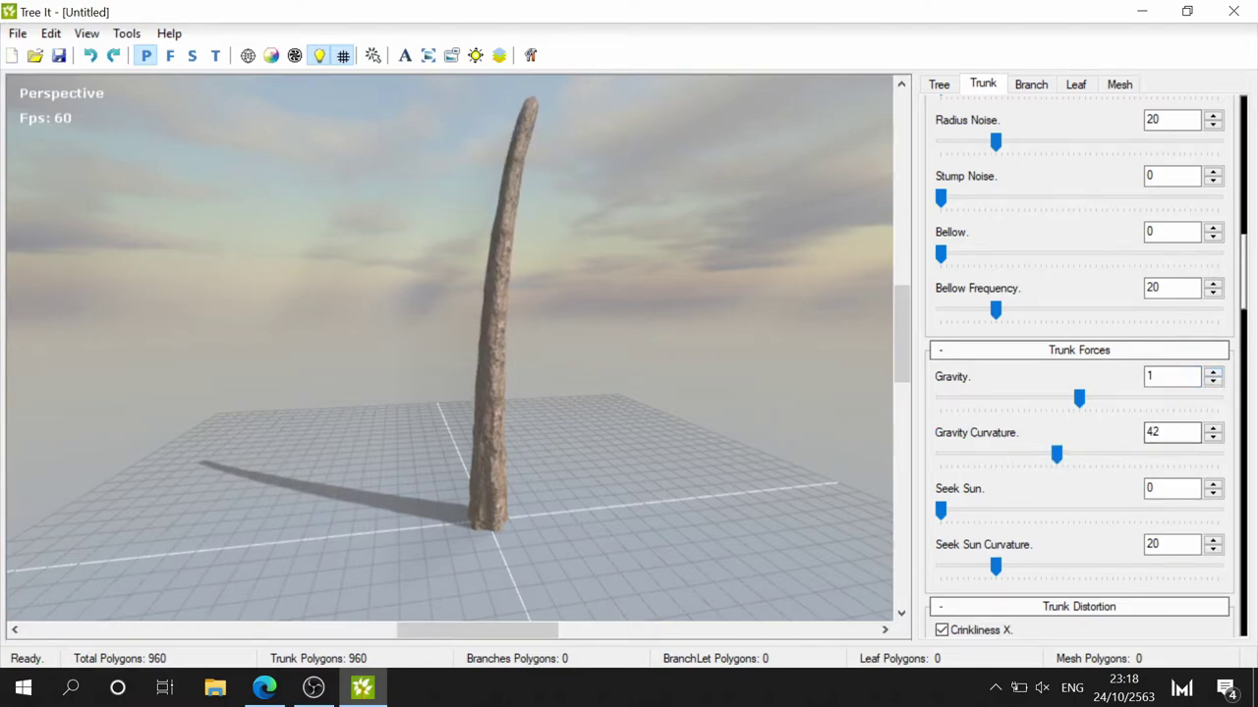
pyautogui.click(1079, 399)
pyautogui.moveTo(1080, 408); pyautogui.dragTo(1071, 402)
pyautogui.click(1215, 373)
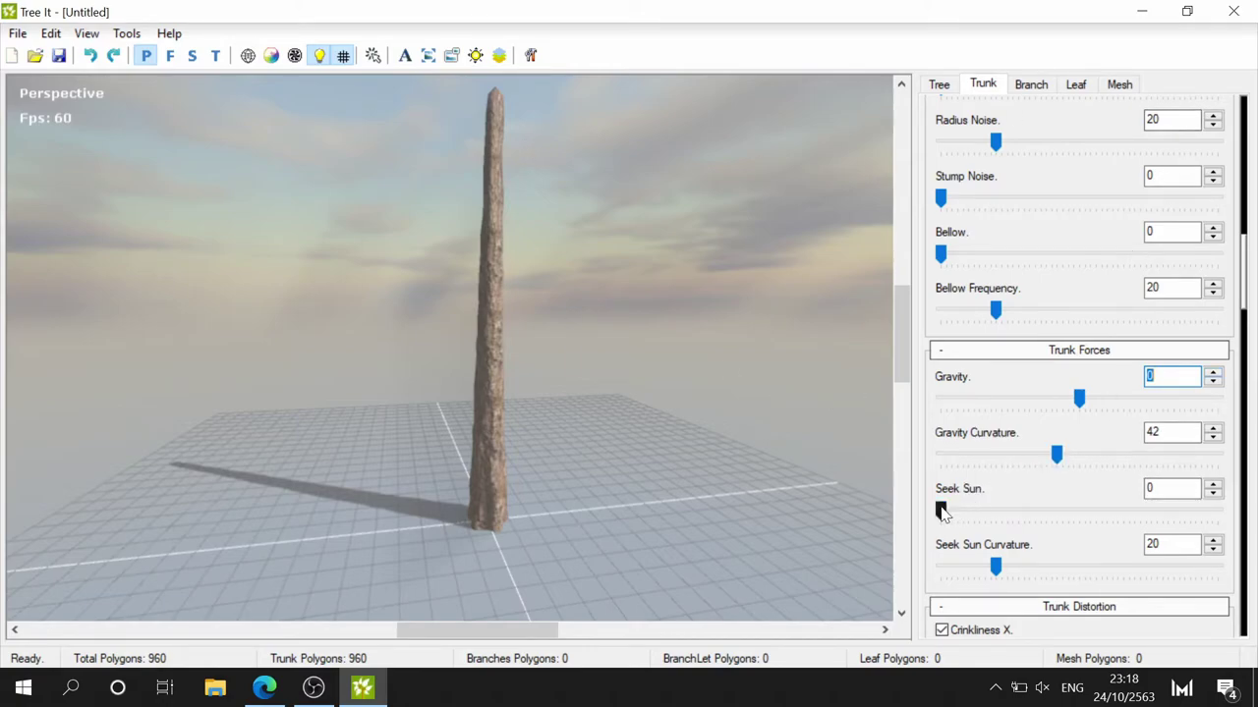
pyautogui.moveTo(940, 509); pyautogui.dragTo(1086, 487)
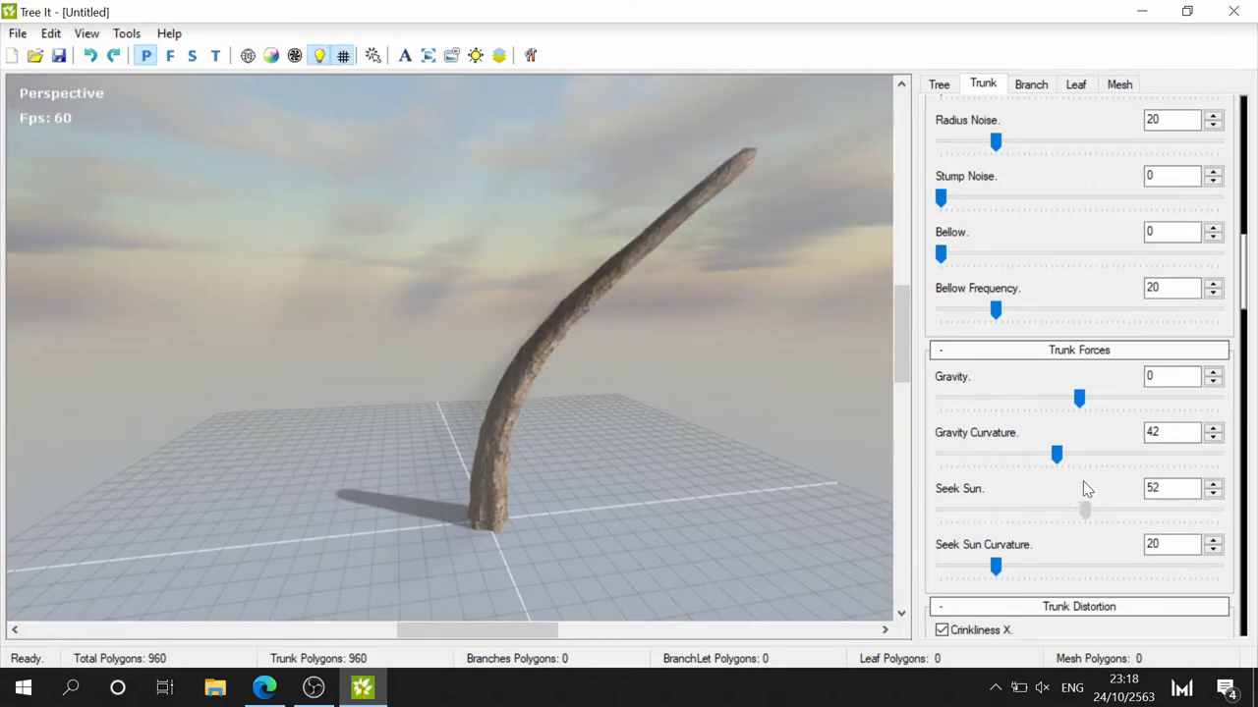
pyautogui.moveTo(1086, 489); pyautogui.dragTo(1069, 488)
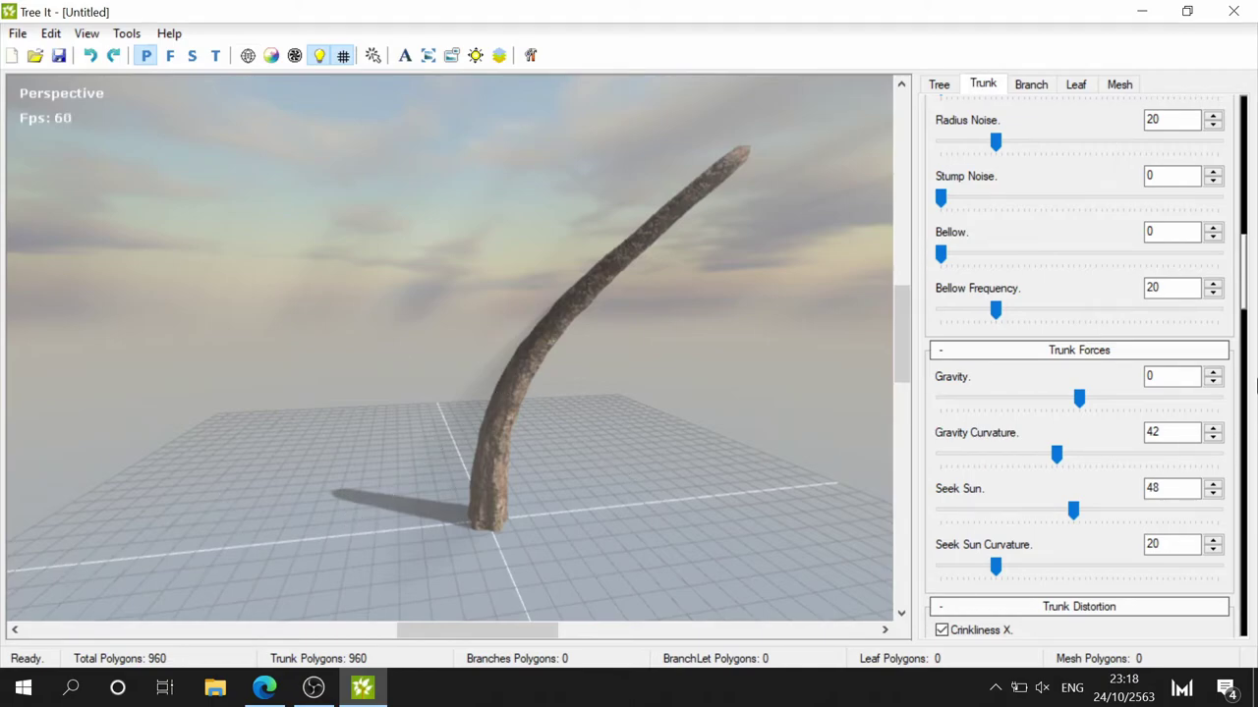
pyautogui.moveTo(1073, 509); pyautogui.dragTo(882, 504)
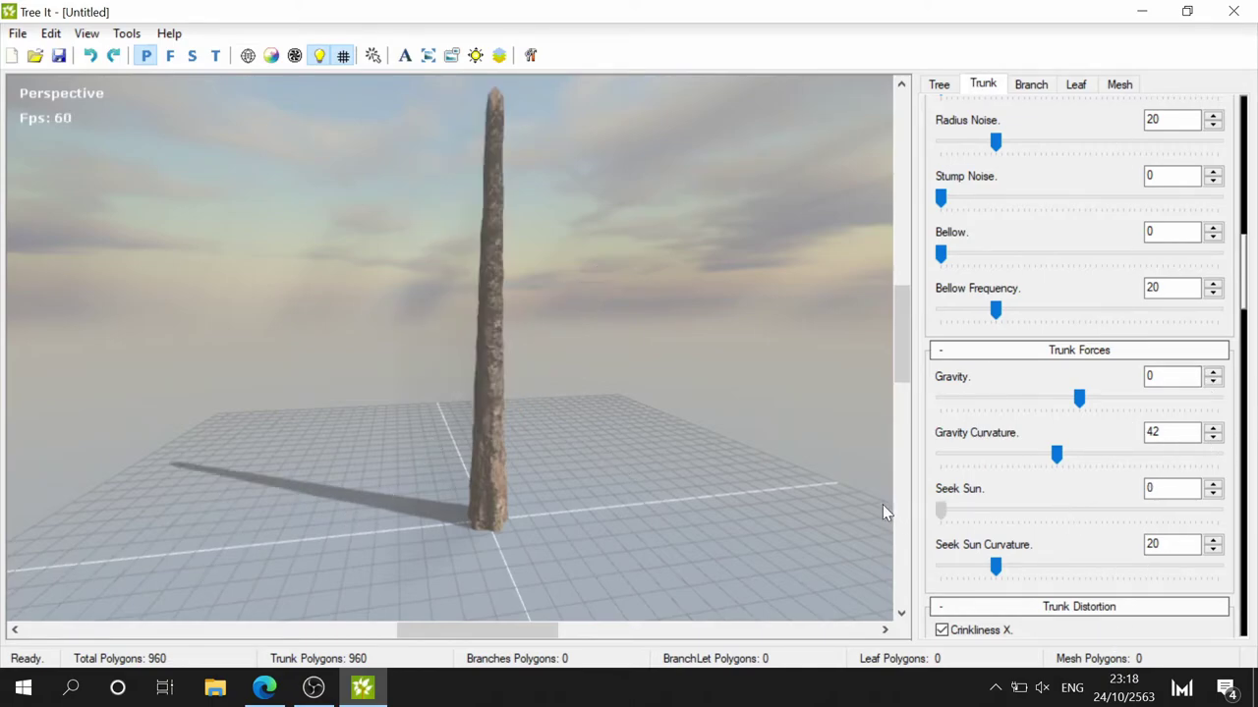
# - Raise trunk Crinkliness to 14 and inspect the wavy trunk in wireframe
pyautogui.scroll(-3, 1113, 532)
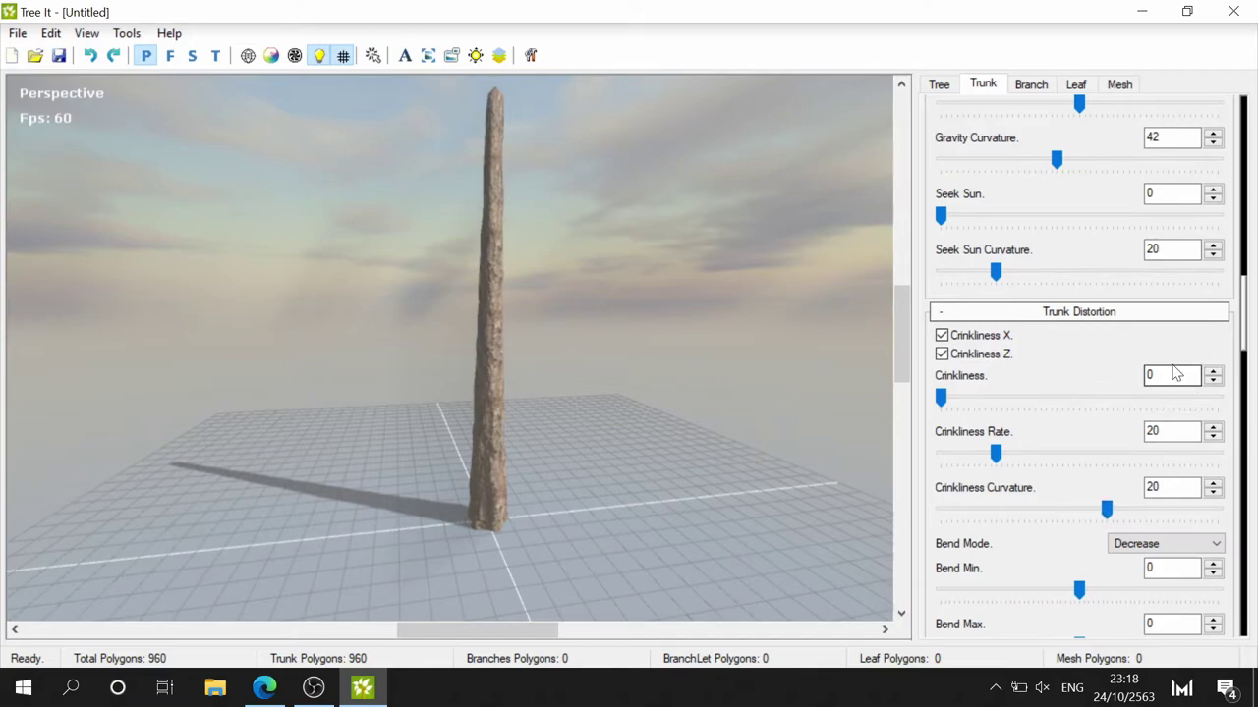
pyautogui.scroll(1, 1063, 330)
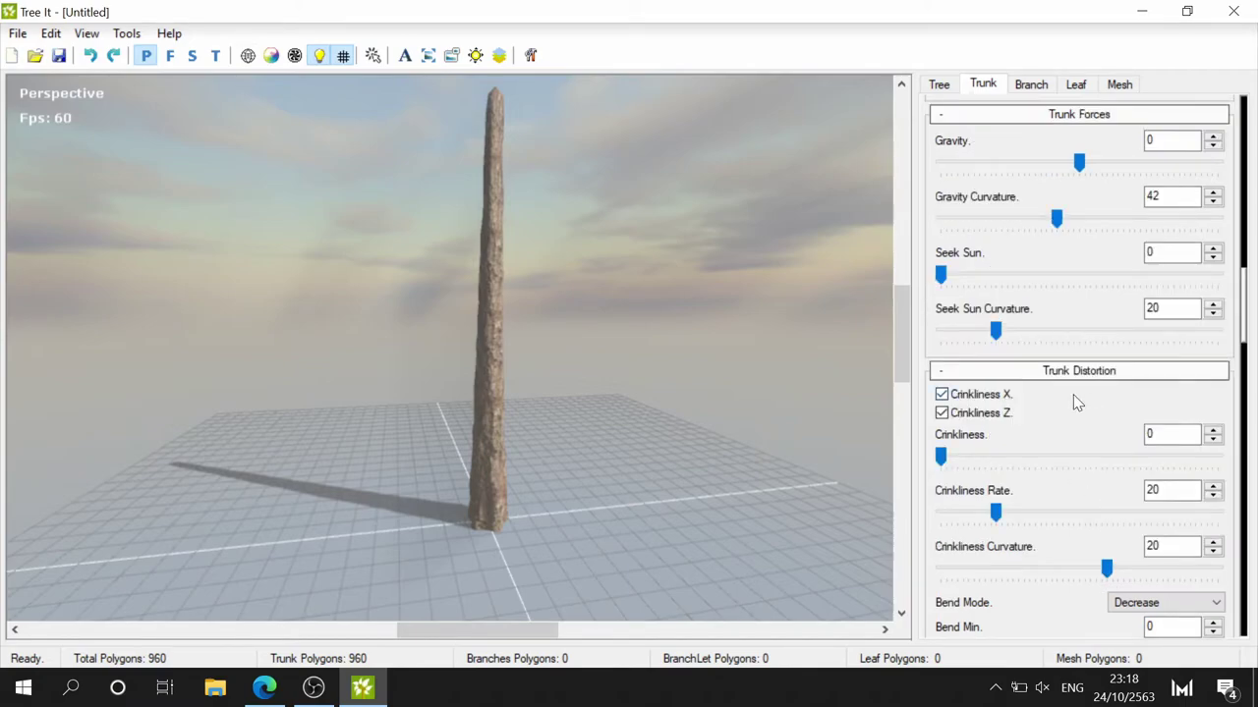
pyautogui.scroll(-4, 1075, 400)
pyautogui.moveTo(225, 511)
pyautogui.mouseDown()
pyautogui.moveTo(593, 548)
pyautogui.moveTo(665, 483)
pyautogui.moveTo(638, 494)
pyautogui.moveTo(606, 466)
pyautogui.moveTo(619, 162)
pyautogui.moveTo(669, 223)
pyautogui.mouseUp()
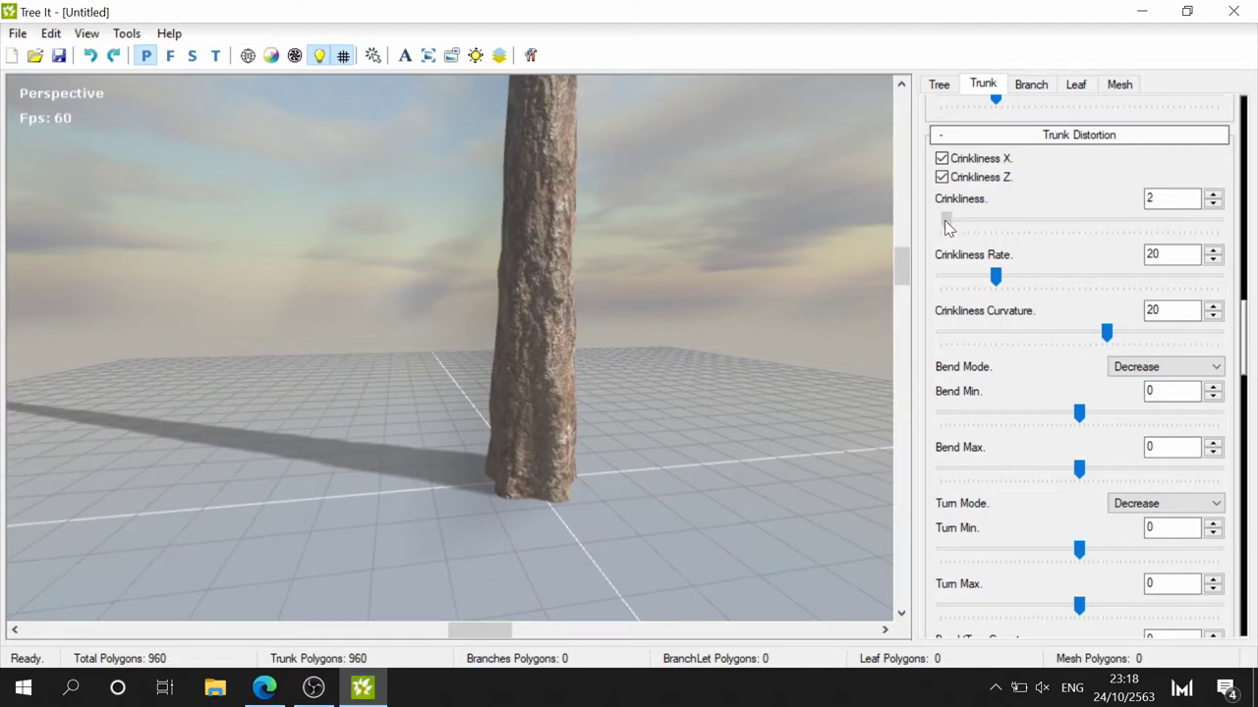
pyautogui.moveTo(944, 222); pyautogui.dragTo(979, 220)
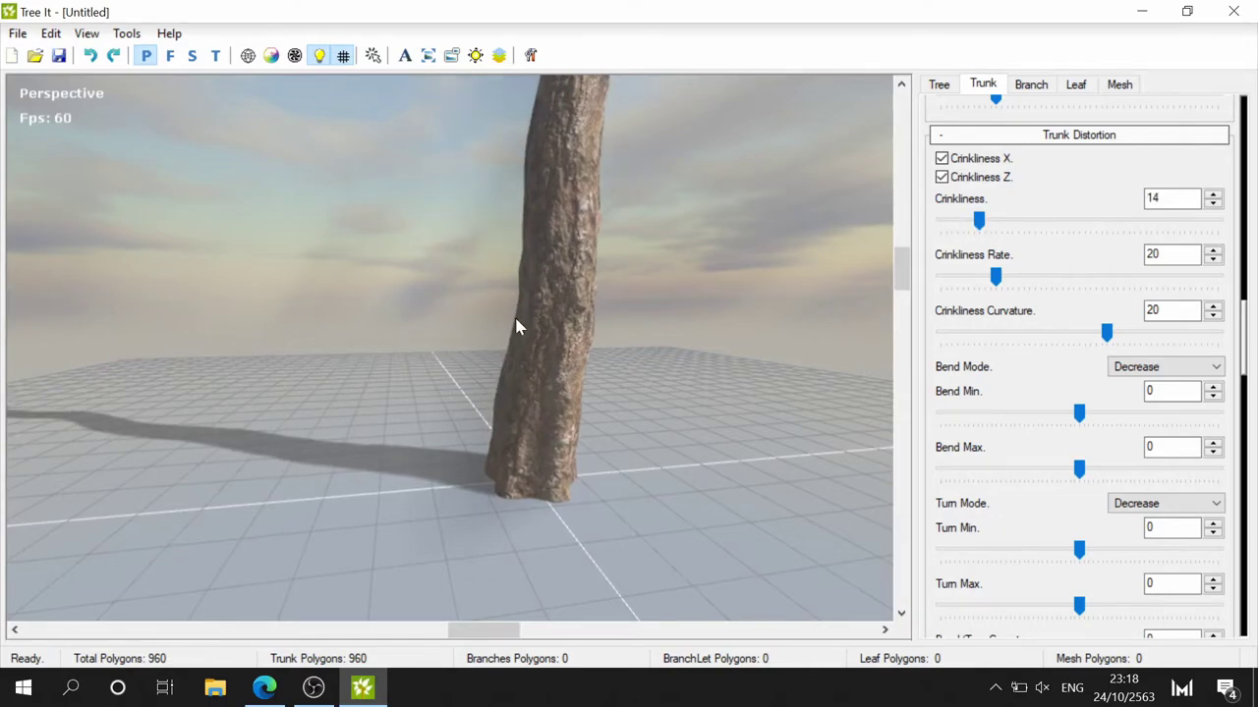
pyautogui.moveTo(518, 326)
pyautogui.mouseDown()
pyautogui.moveTo(617, 247)
pyautogui.moveTo(623, 407)
pyautogui.moveTo(569, 250)
pyautogui.moveTo(595, 416)
pyautogui.moveTo(671, 342)
pyautogui.moveTo(548, 356)
pyautogui.moveTo(570, 478)
pyautogui.moveTo(619, 93)
pyautogui.mouseUp()
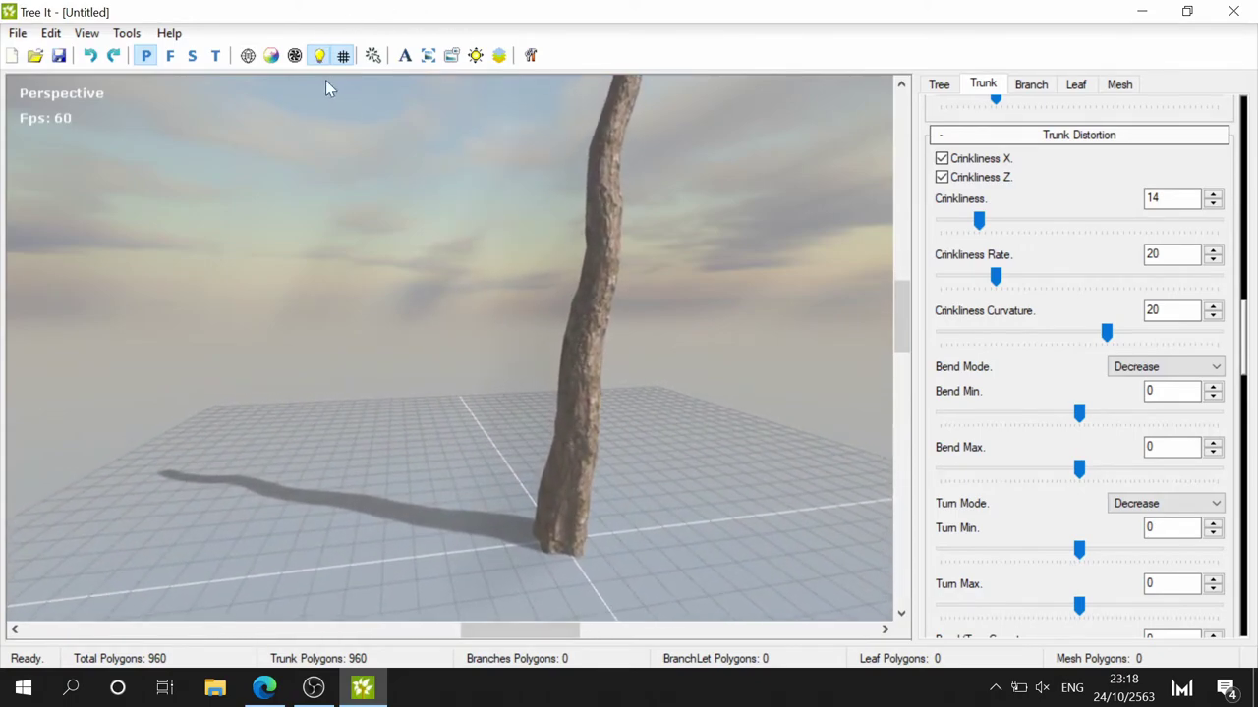
pyautogui.click(248, 56)
pyautogui.click(248, 56)
pyautogui.click(249, 56)
pyautogui.click(248, 56)
pyautogui.scroll(-3, 1101, 255)
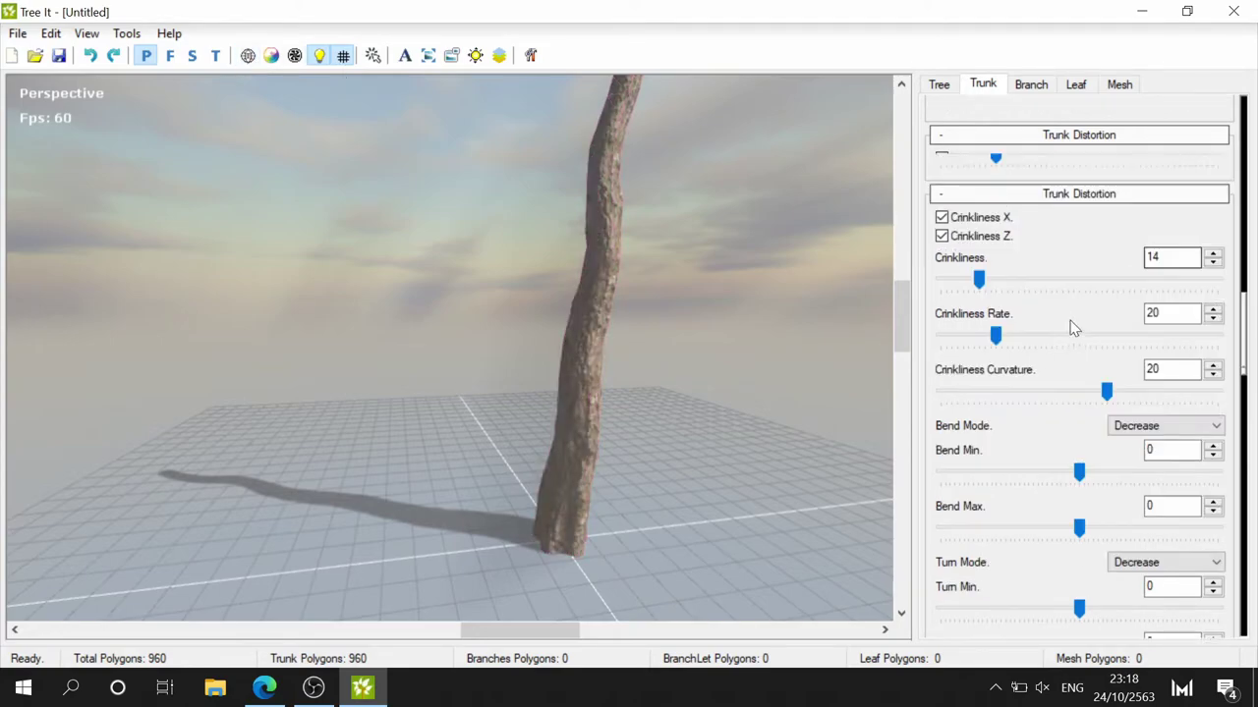
pyautogui.scroll(-5, 1072, 323)
# - Drag trunk Segments to 38, bringing the mesh to 1168 polygons
pyautogui.scroll(-5, 1071, 323)
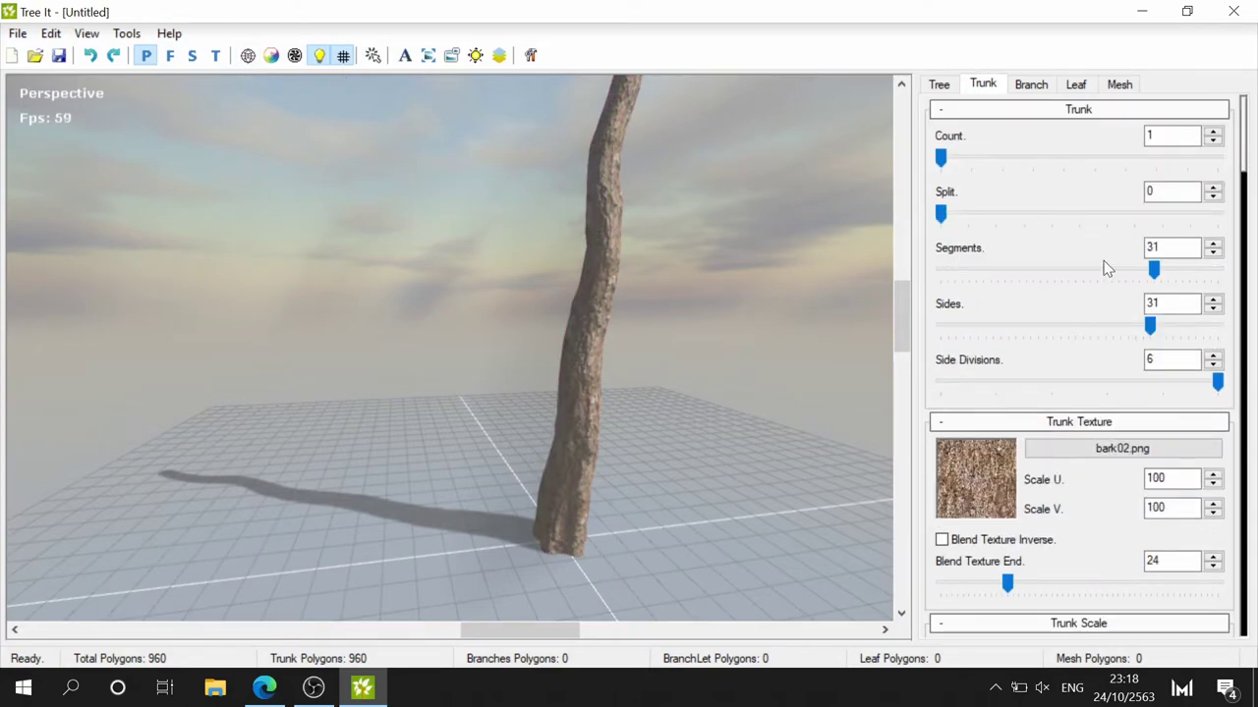
pyautogui.moveTo(1107, 268)
pyautogui.mouseDown()
pyautogui.moveTo(1037, 278)
pyautogui.moveTo(1204, 276)
pyautogui.mouseUp()
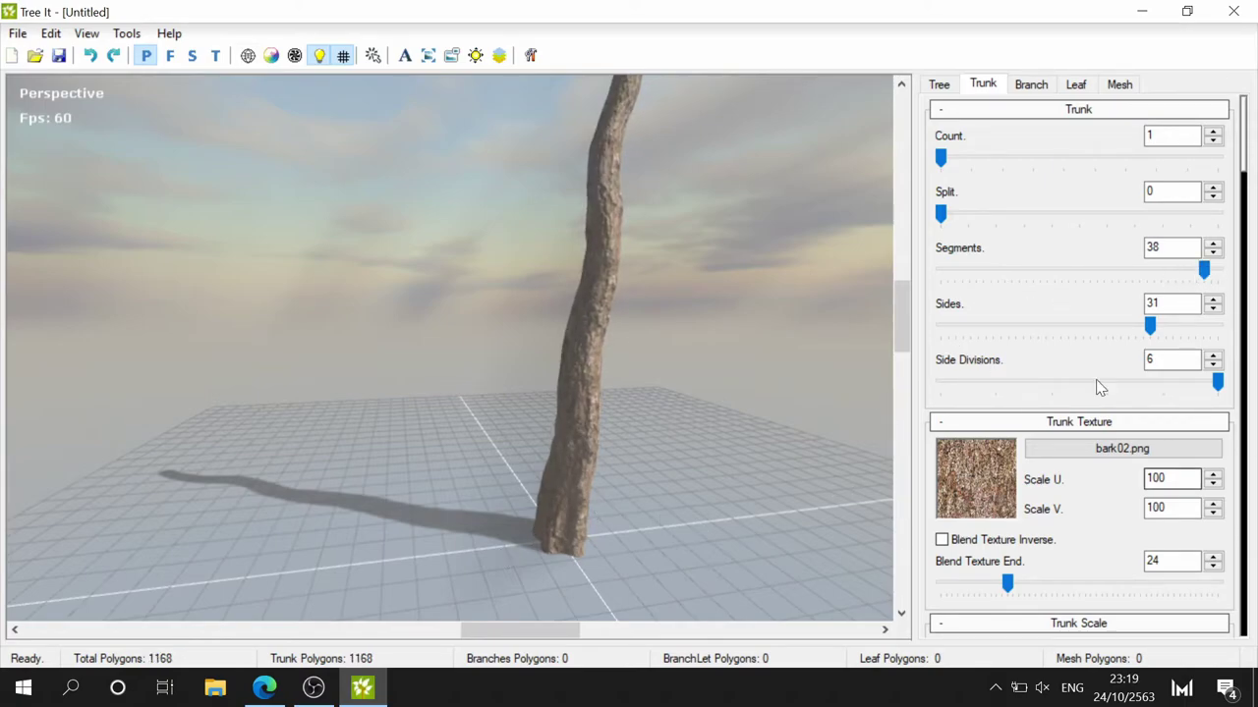
pyautogui.scroll(-4, 1026, 495)
pyautogui.scroll(-3, 1120, 462)
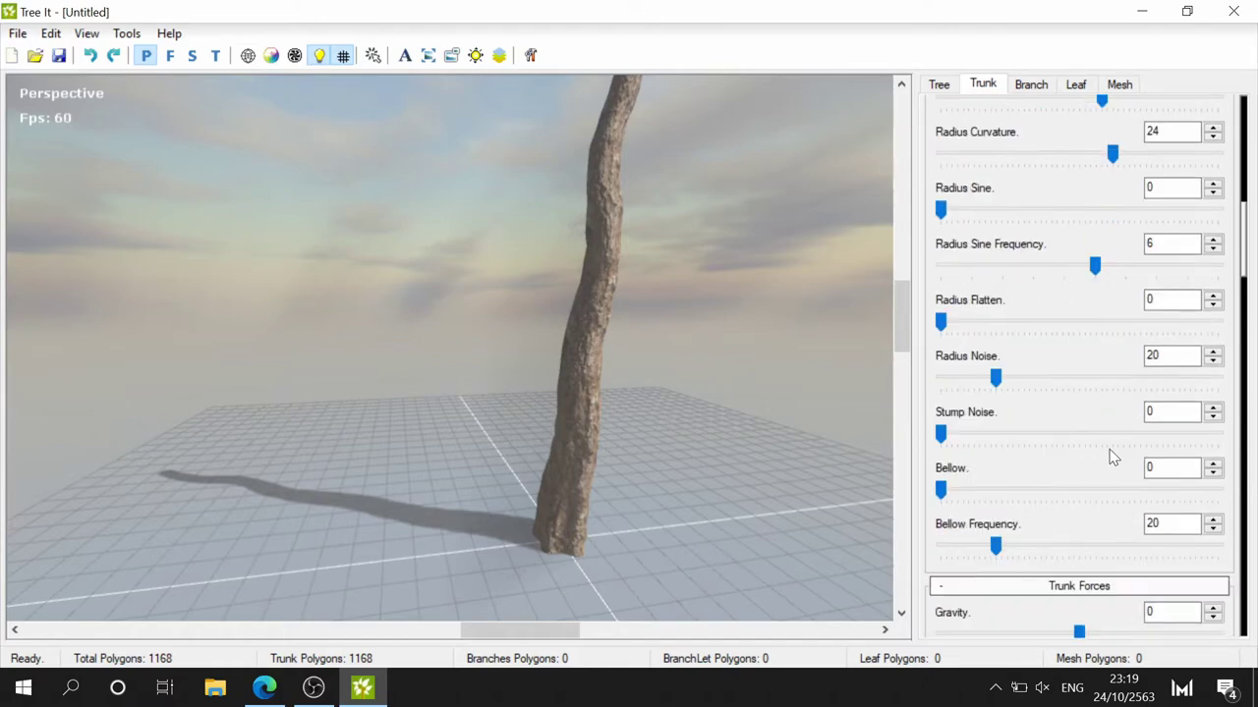
pyautogui.scroll(-3, 1041, 399)
pyautogui.scroll(-2, 1027, 485)
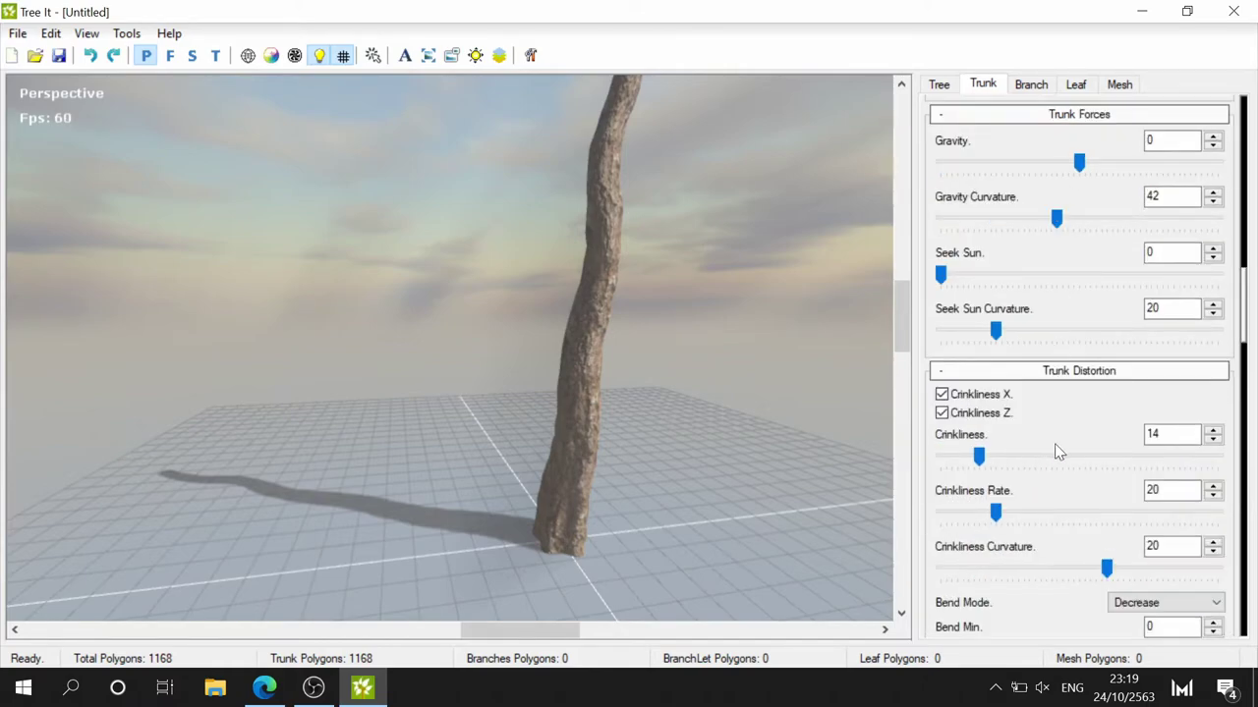
pyautogui.scroll(-1, 1021, 393)
# - Set Crinkliness Rate to 18 and Crinkliness Curvature to its maximum of 100
pyautogui.moveTo(978, 339); pyautogui.dragTo(980, 342)
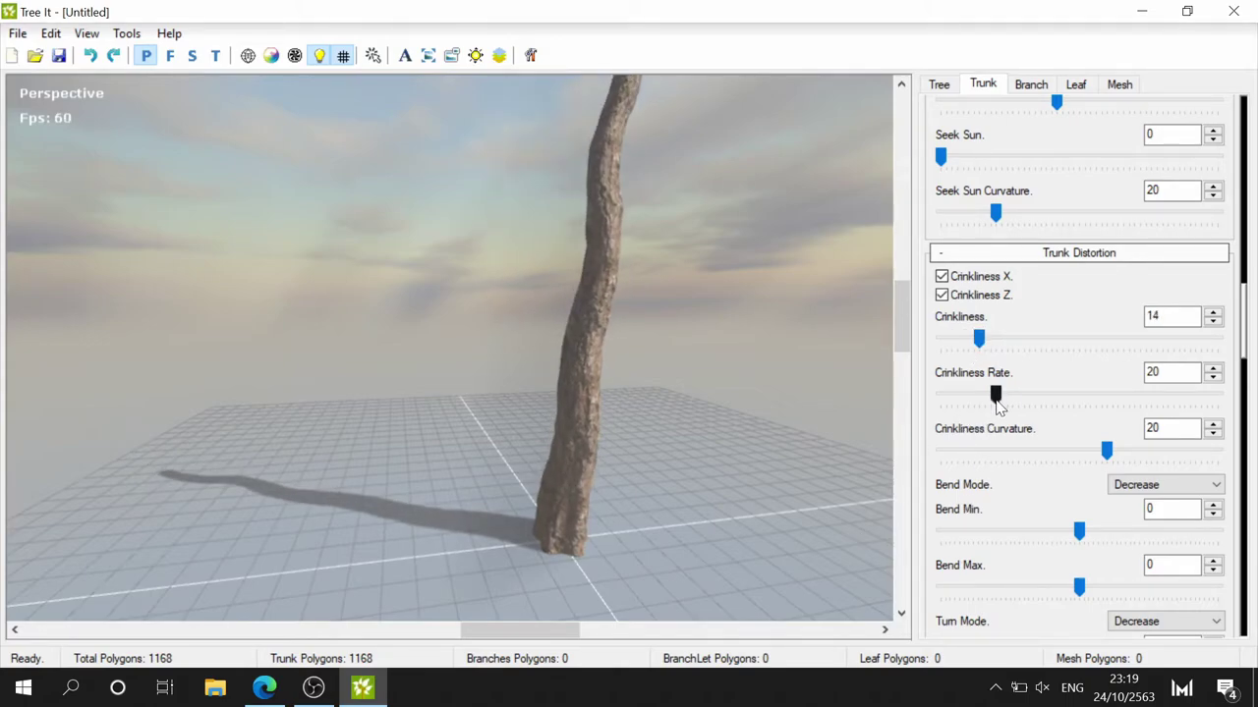
pyautogui.moveTo(705, 306)
pyautogui.mouseDown()
pyautogui.moveTo(695, 253)
pyautogui.moveTo(651, 304)
pyautogui.mouseUp()
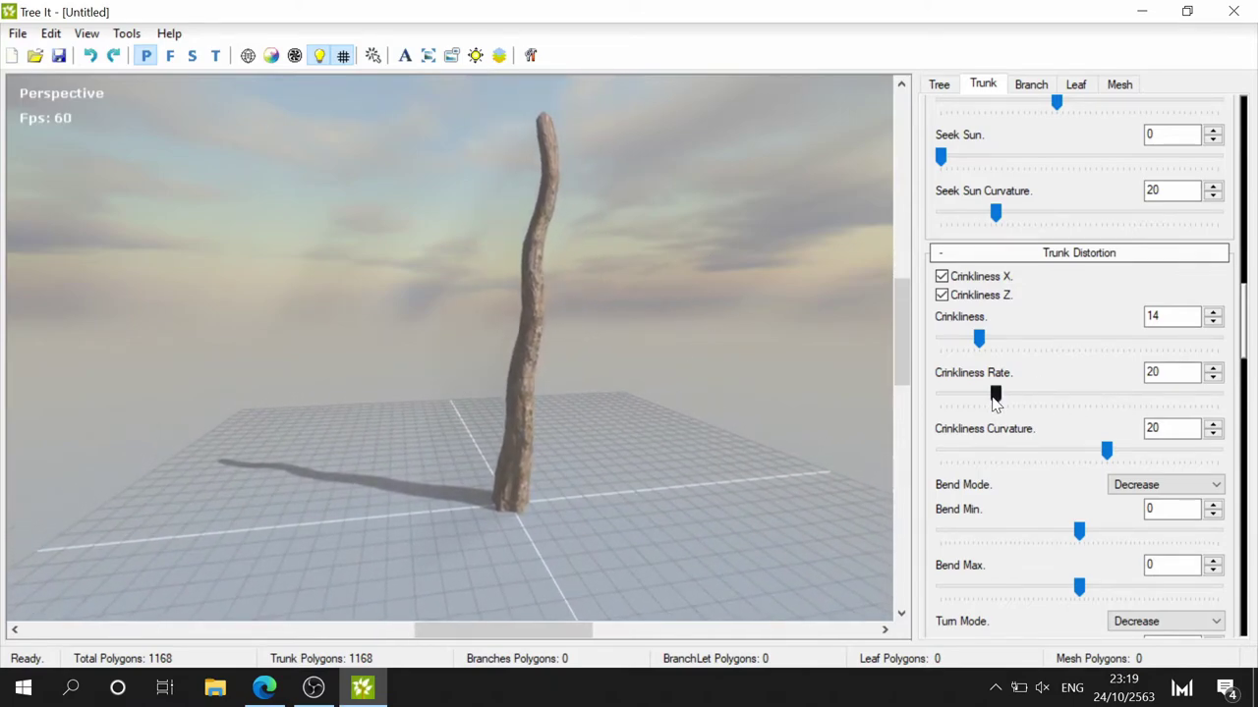
pyautogui.moveTo(995, 393)
pyautogui.mouseDown()
pyautogui.moveTo(1150, 398)
pyautogui.moveTo(987, 395)
pyautogui.mouseUp()
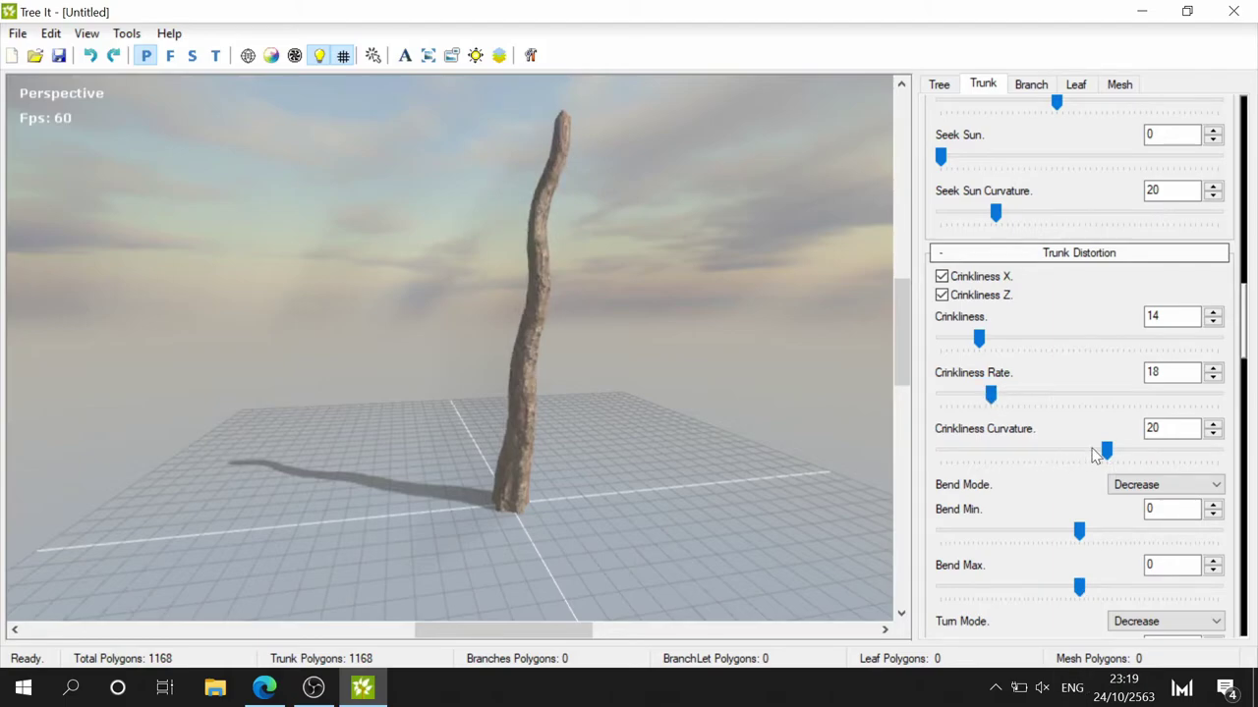
pyautogui.moveTo(1107, 451)
pyautogui.mouseDown()
pyautogui.moveTo(1169, 453)
pyautogui.moveTo(867, 430)
pyautogui.mouseUp()
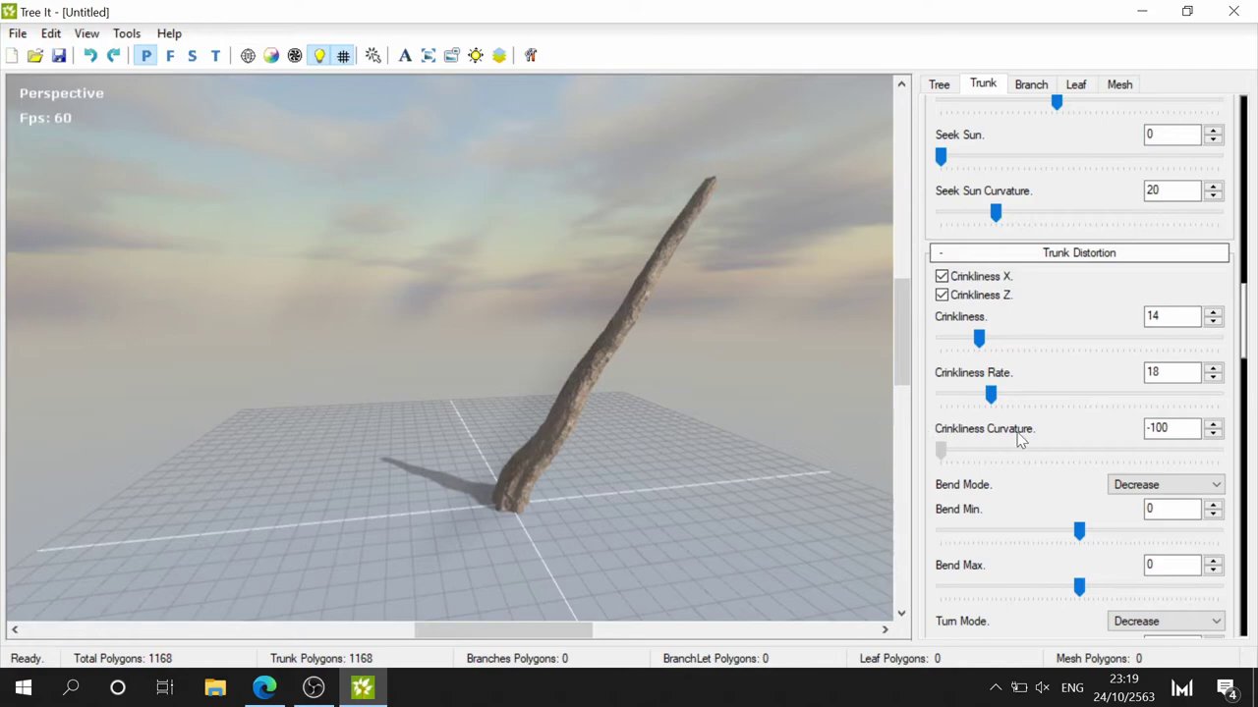
pyautogui.moveTo(1020, 441); pyautogui.dragTo(1253, 457)
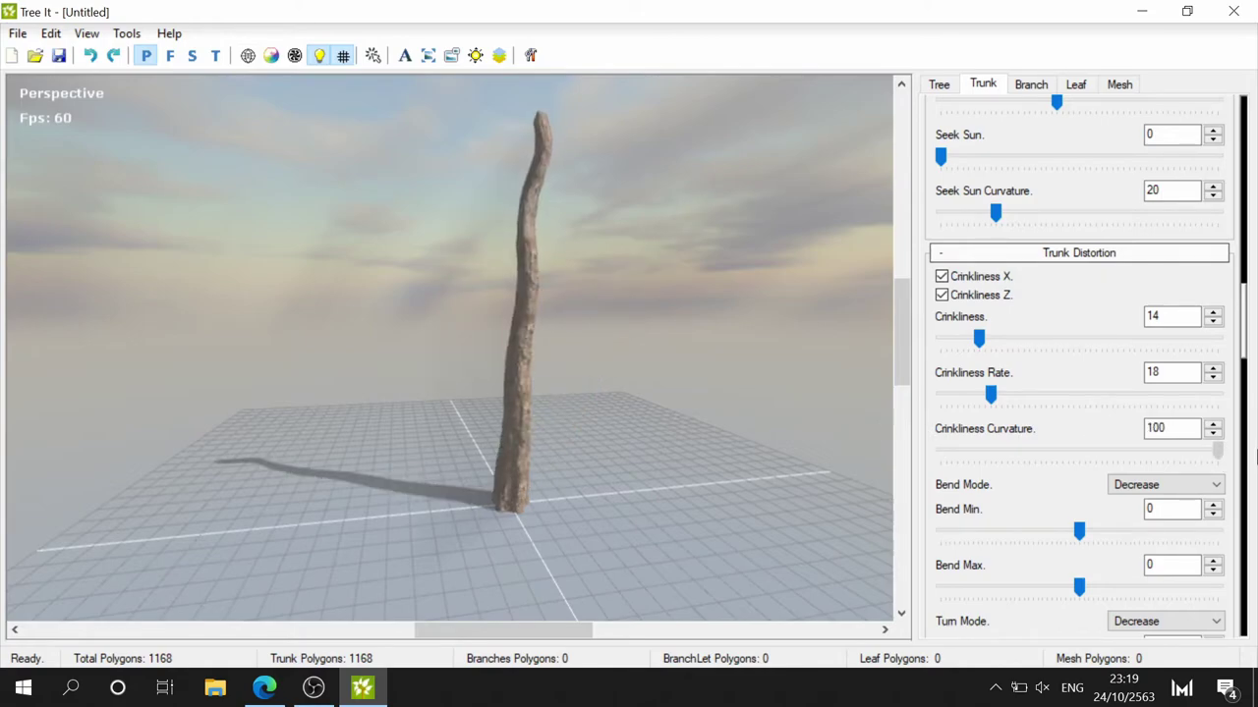
# - Set trunk Bend Min -132 and Bend Max -12, with Turn Min and Turn Max both -24
pyautogui.scroll(-2, 1089, 532)
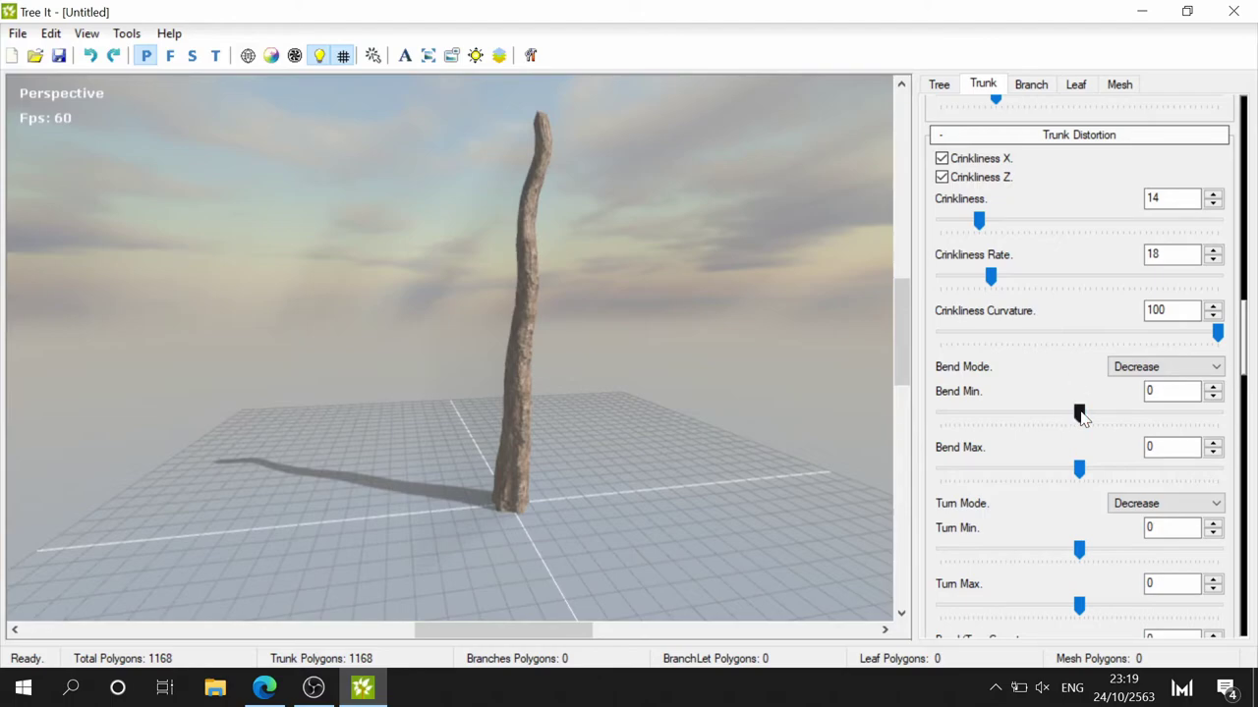
pyautogui.moveTo(1078, 414)
pyautogui.mouseDown()
pyautogui.moveTo(1143, 425)
pyautogui.moveTo(982, 416)
pyautogui.moveTo(1096, 422)
pyautogui.moveTo(1091, 432)
pyautogui.moveTo(1118, 421)
pyautogui.mouseUp()
pyautogui.hotkey('ctrl', 'z')
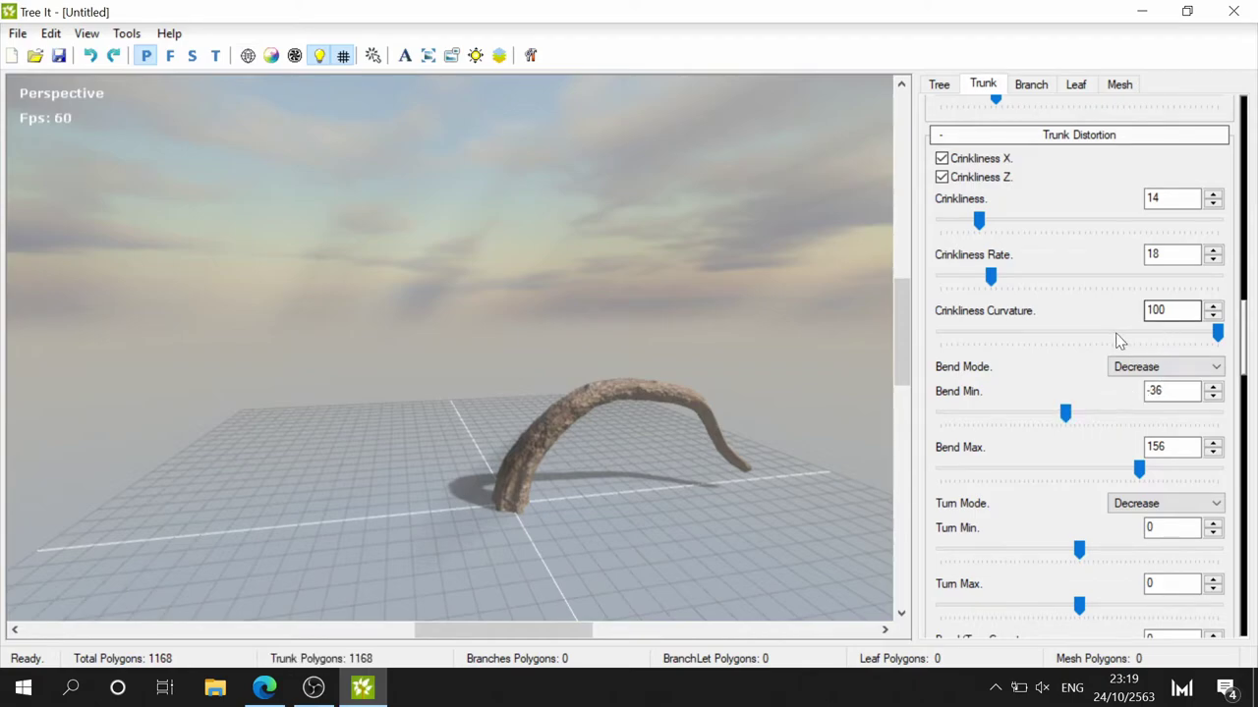
pyautogui.moveTo(1138, 469); pyautogui.dragTo(1075, 473)
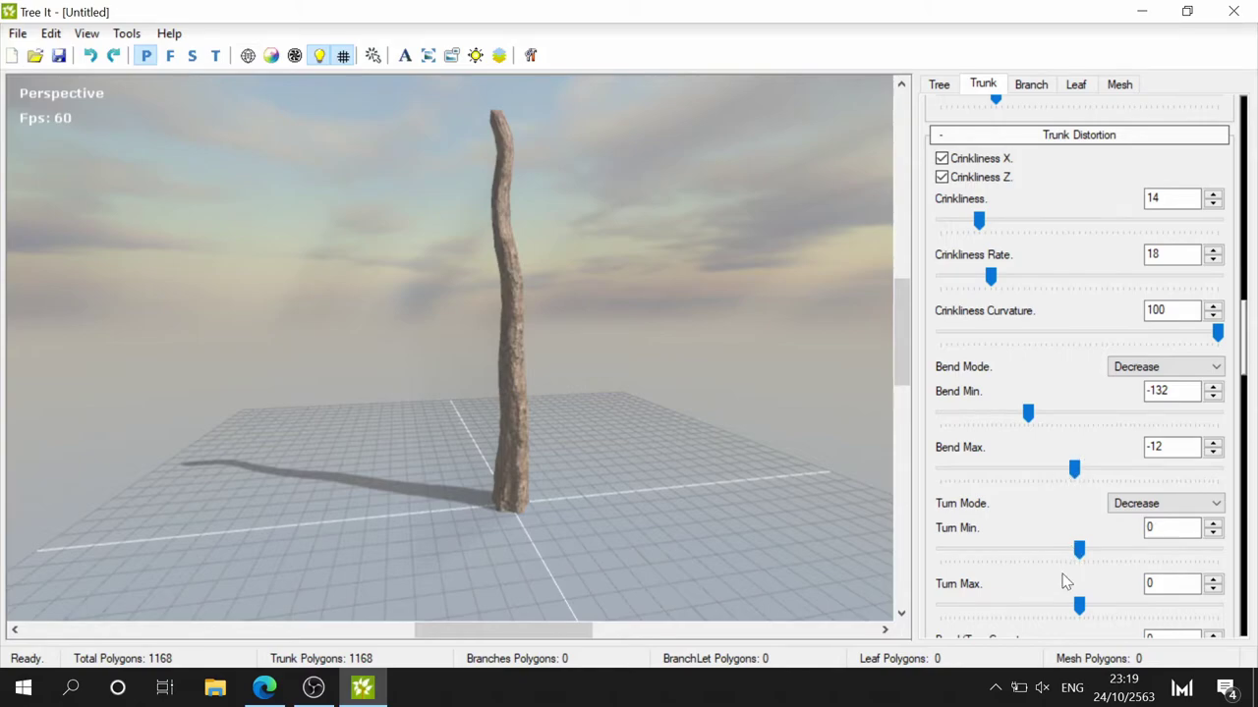
pyautogui.moveTo(1079, 551)
pyautogui.mouseDown()
pyautogui.moveTo(1119, 551)
pyautogui.moveTo(1032, 556)
pyautogui.moveTo(1080, 548)
pyautogui.mouseUp()
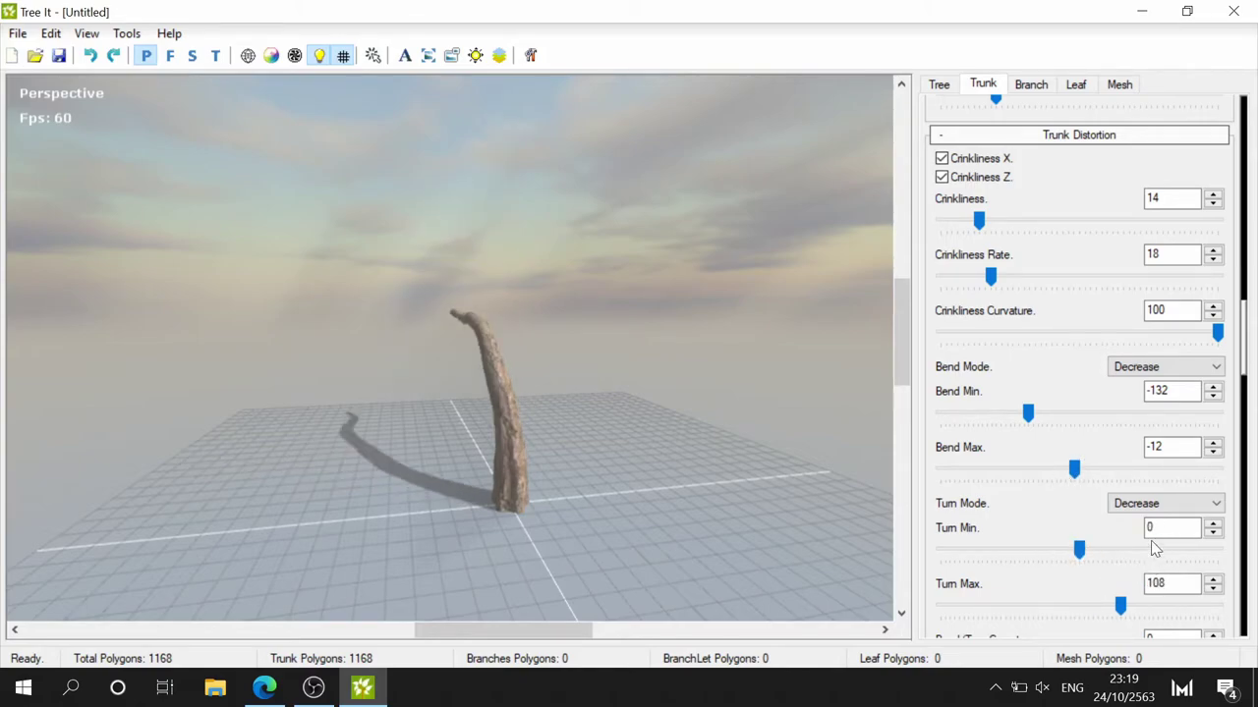
pyautogui.moveTo(1119, 613); pyautogui.dragTo(1069, 611)
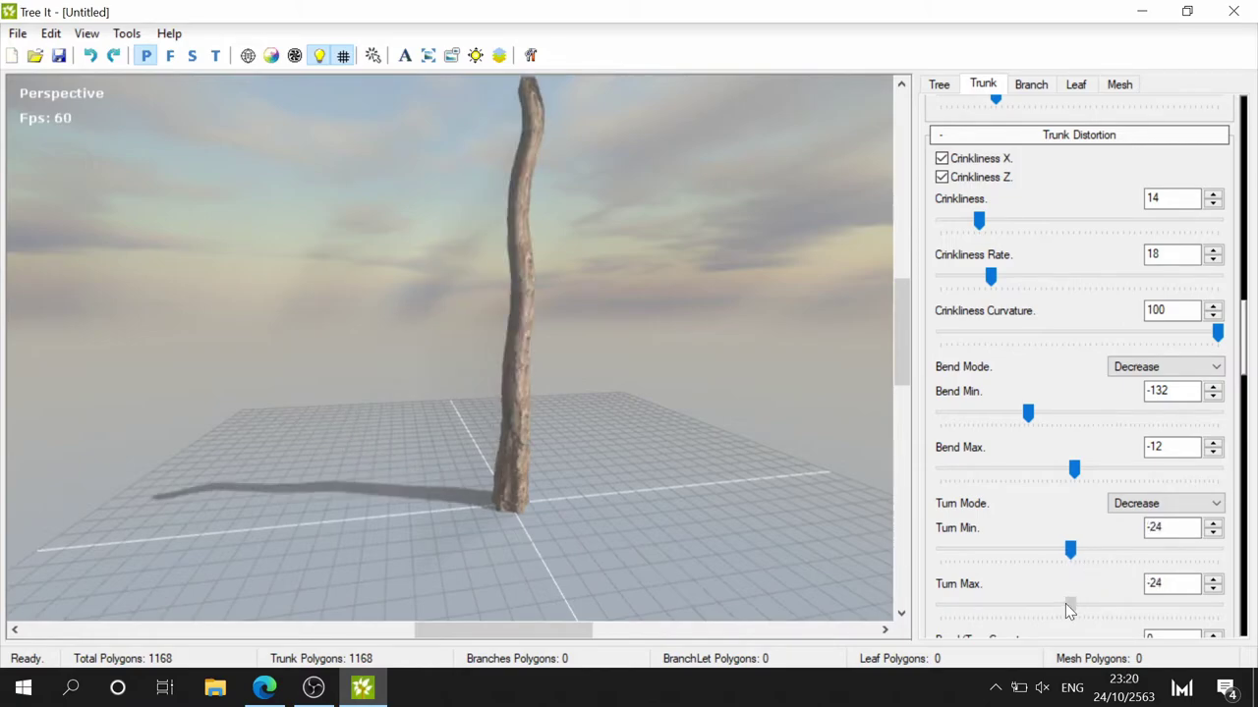
# - Switch trunk Twist Mode to Randomize with Twist Min -12 and Twist Max 156
pyautogui.scroll(-1, 1095, 442)
pyautogui.scroll(-1, 1127, 286)
pyautogui.scroll(-1, 1002, 468)
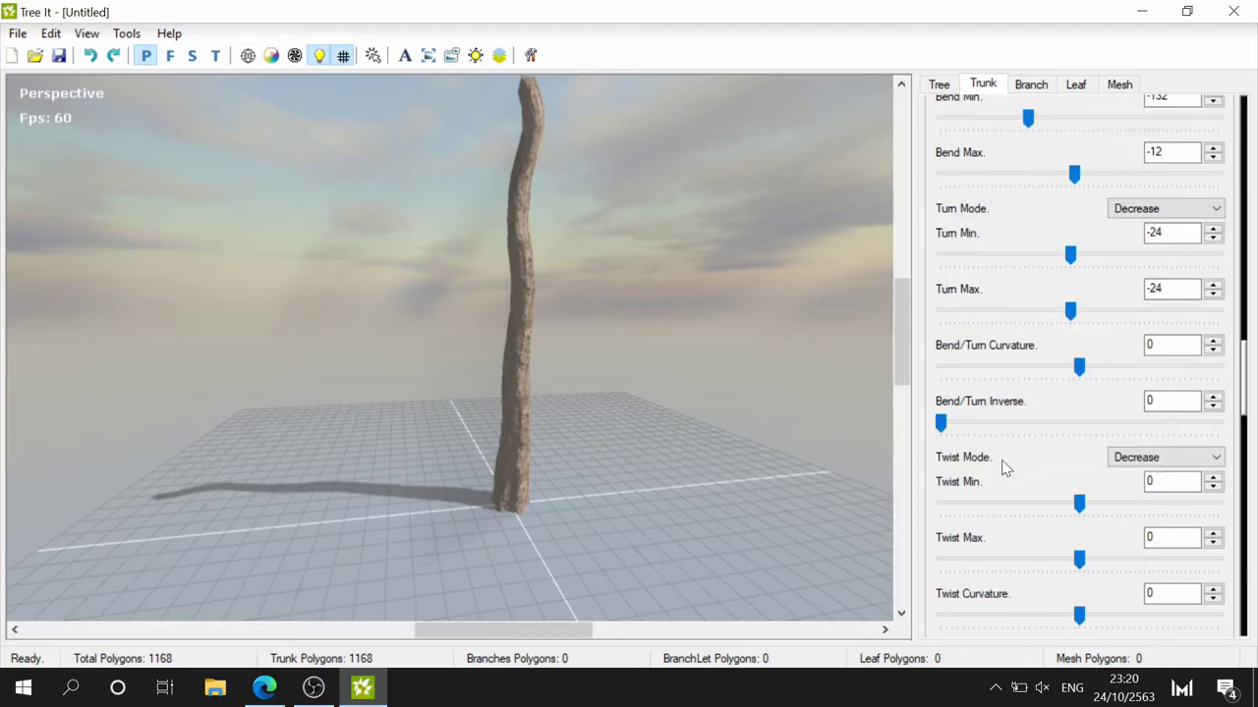
pyautogui.scroll(-2, 1079, 501)
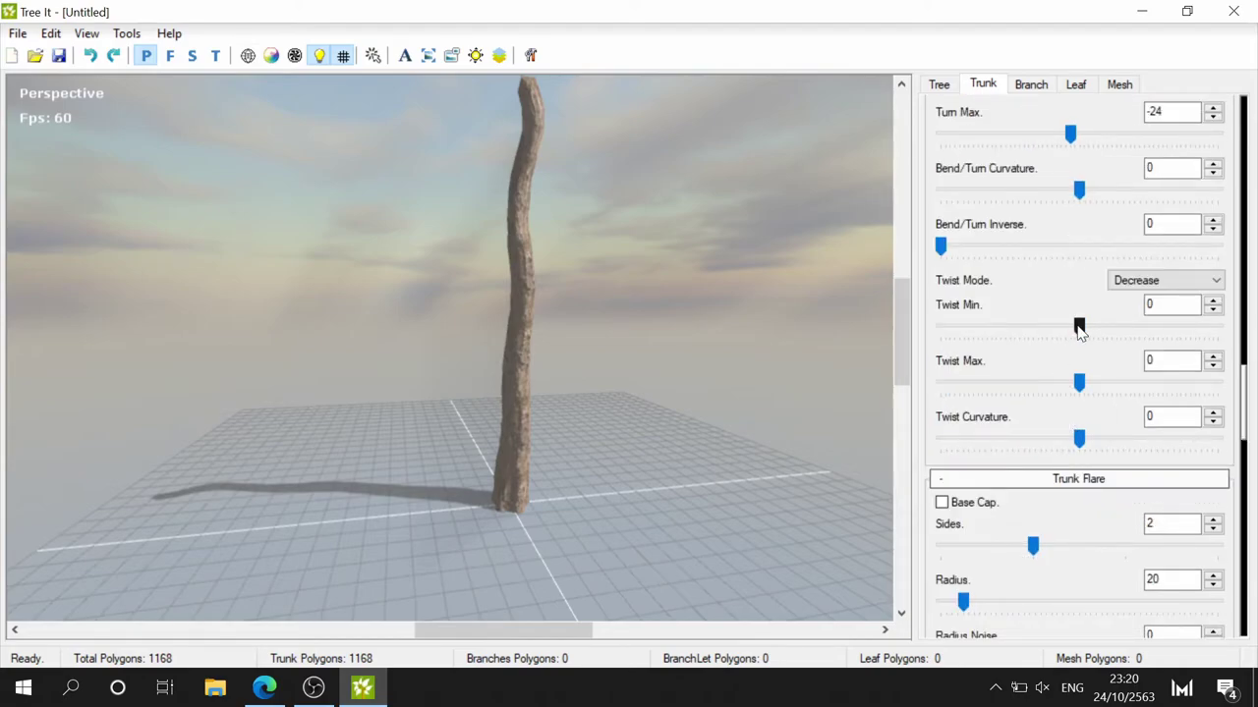
pyautogui.moveTo(1078, 329); pyautogui.dragTo(1138, 326)
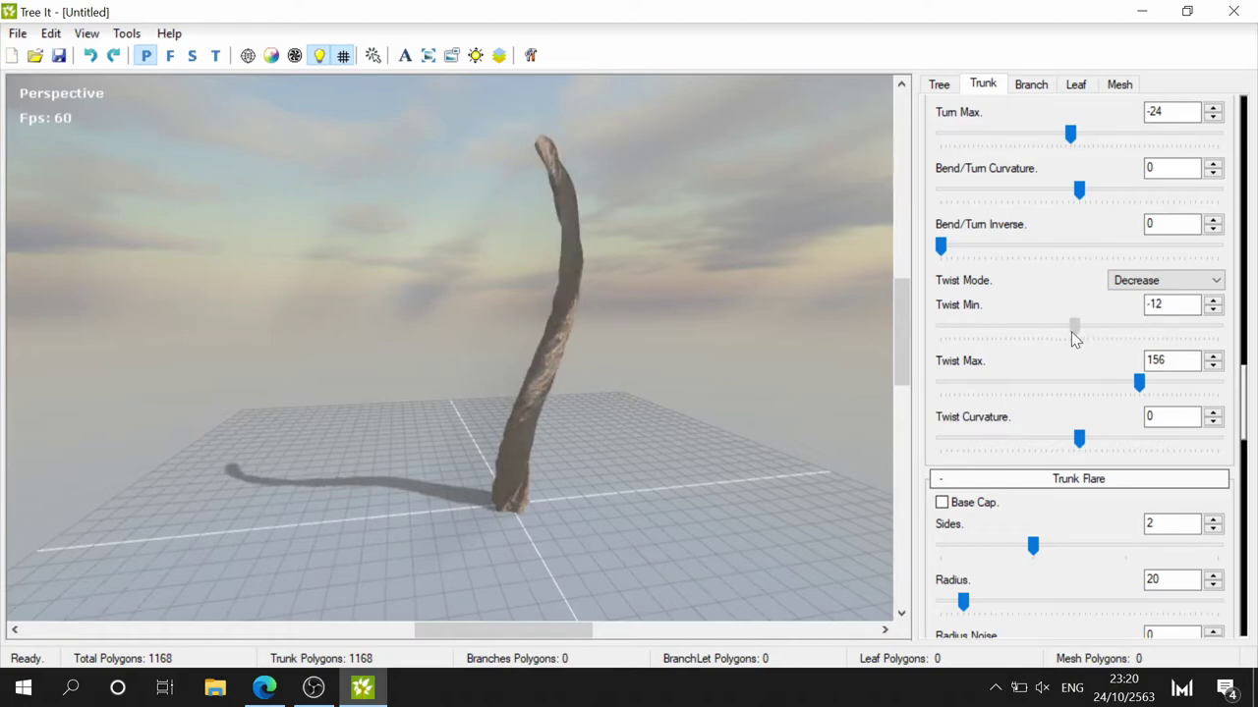
pyautogui.moveTo(1051, 339); pyautogui.dragTo(1079, 334)
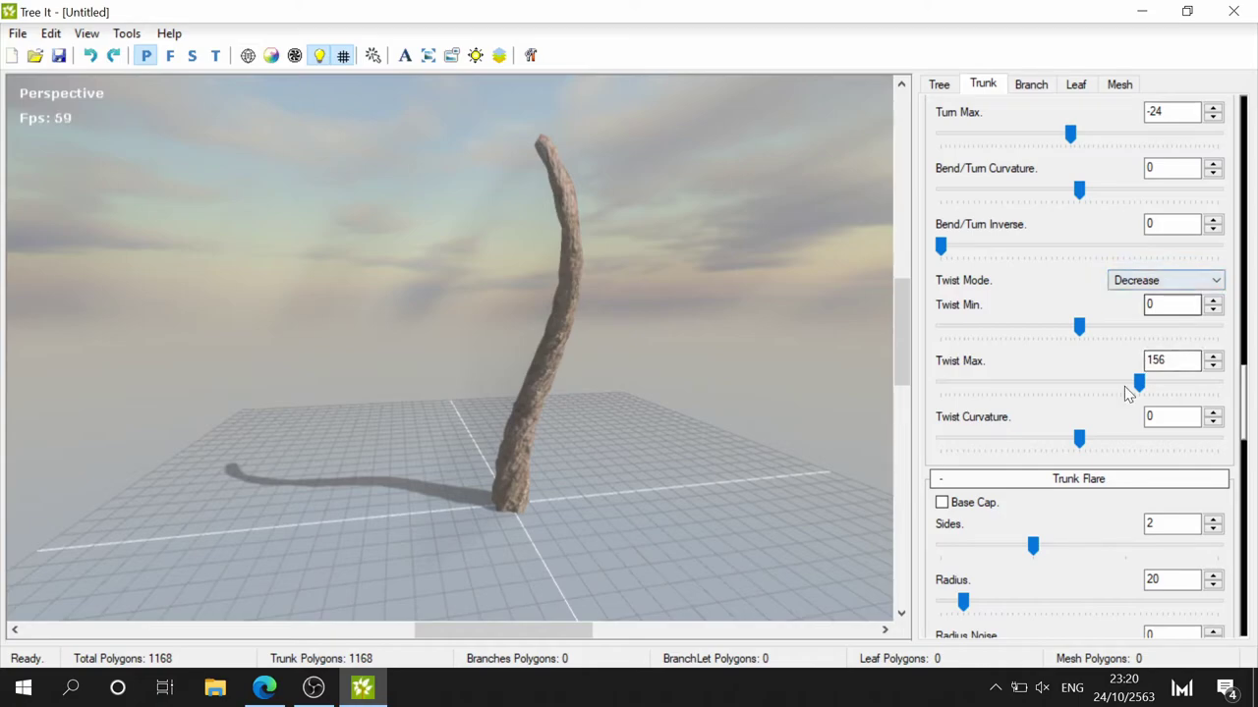
pyautogui.click(1161, 285)
pyautogui.click(1142, 311)
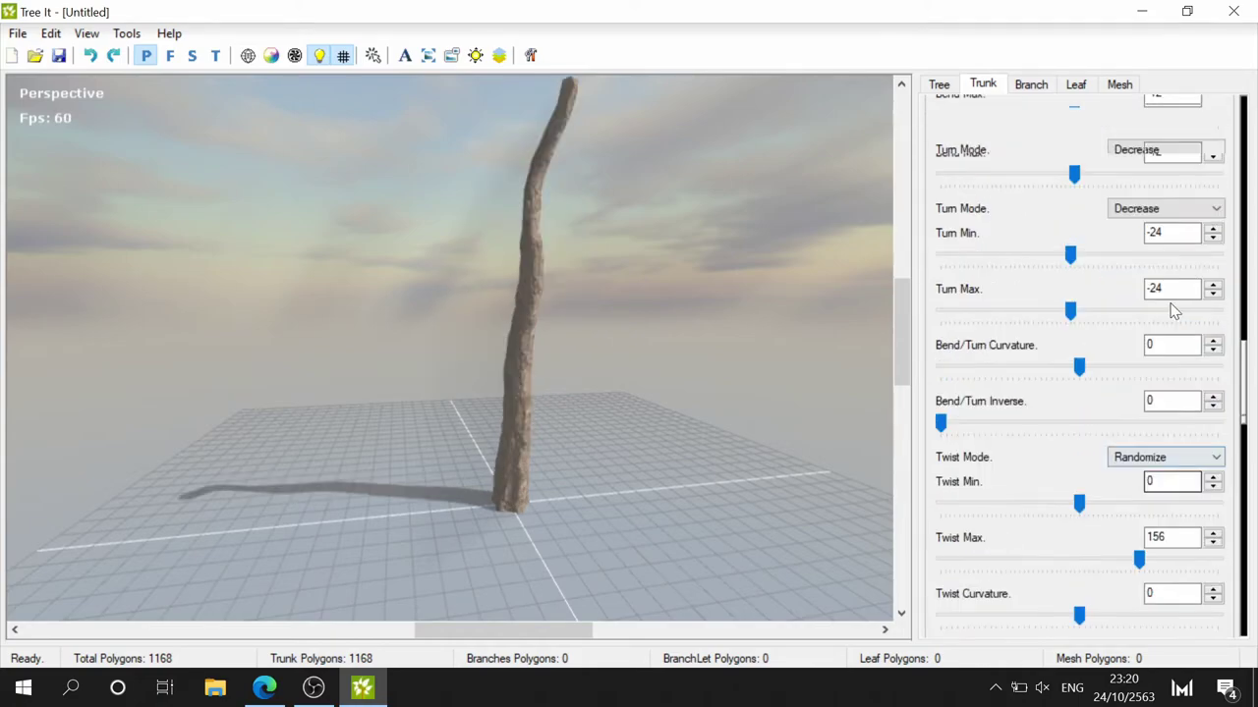
pyautogui.scroll(3, 1173, 308)
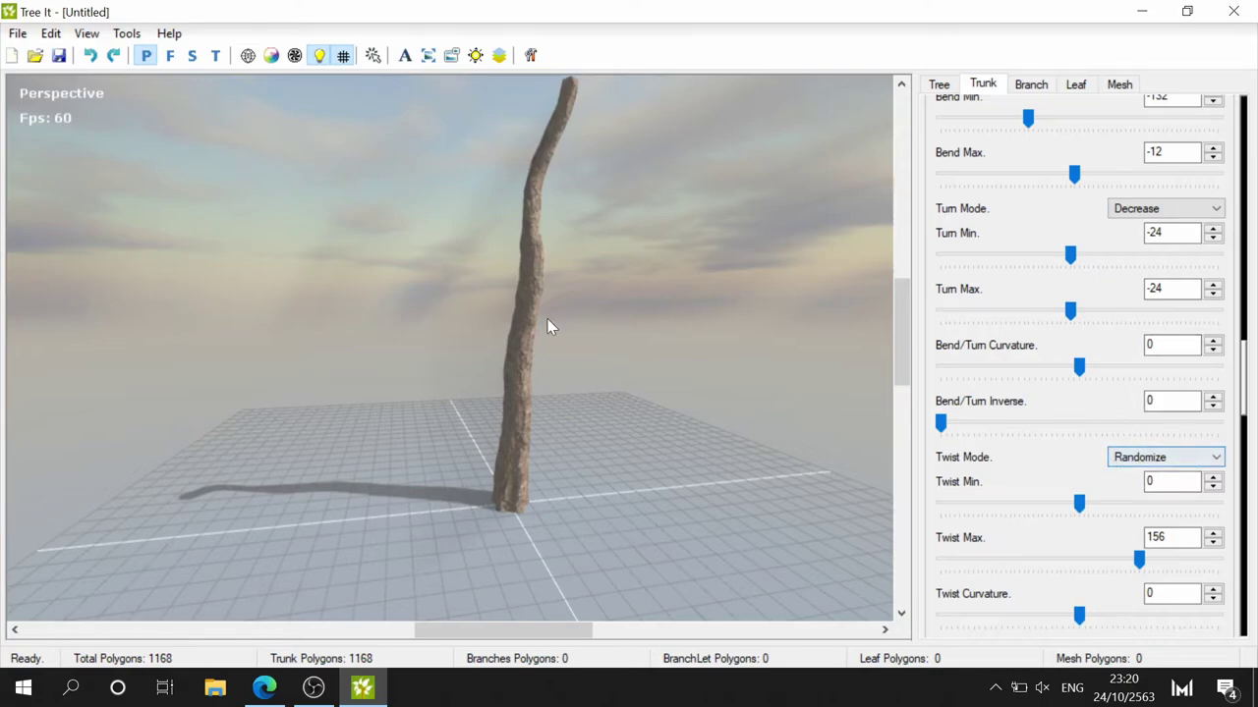
pyautogui.scroll(-3, 1061, 516)
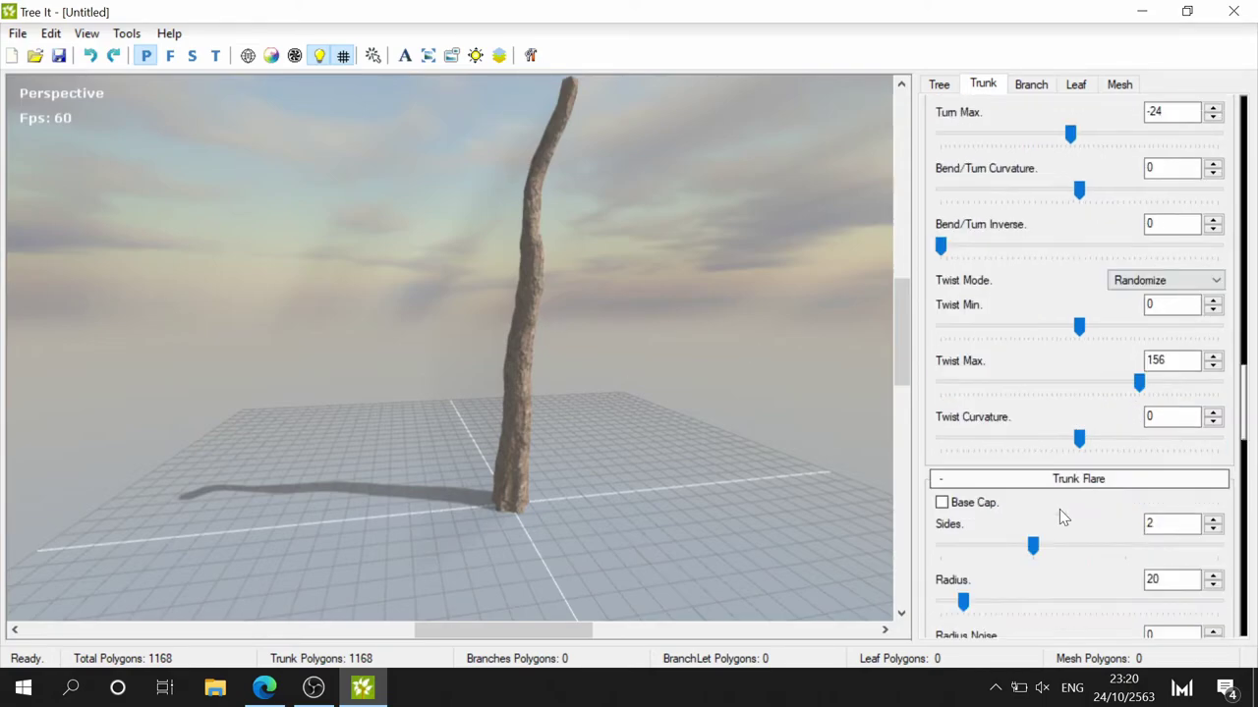
pyautogui.click(1092, 329)
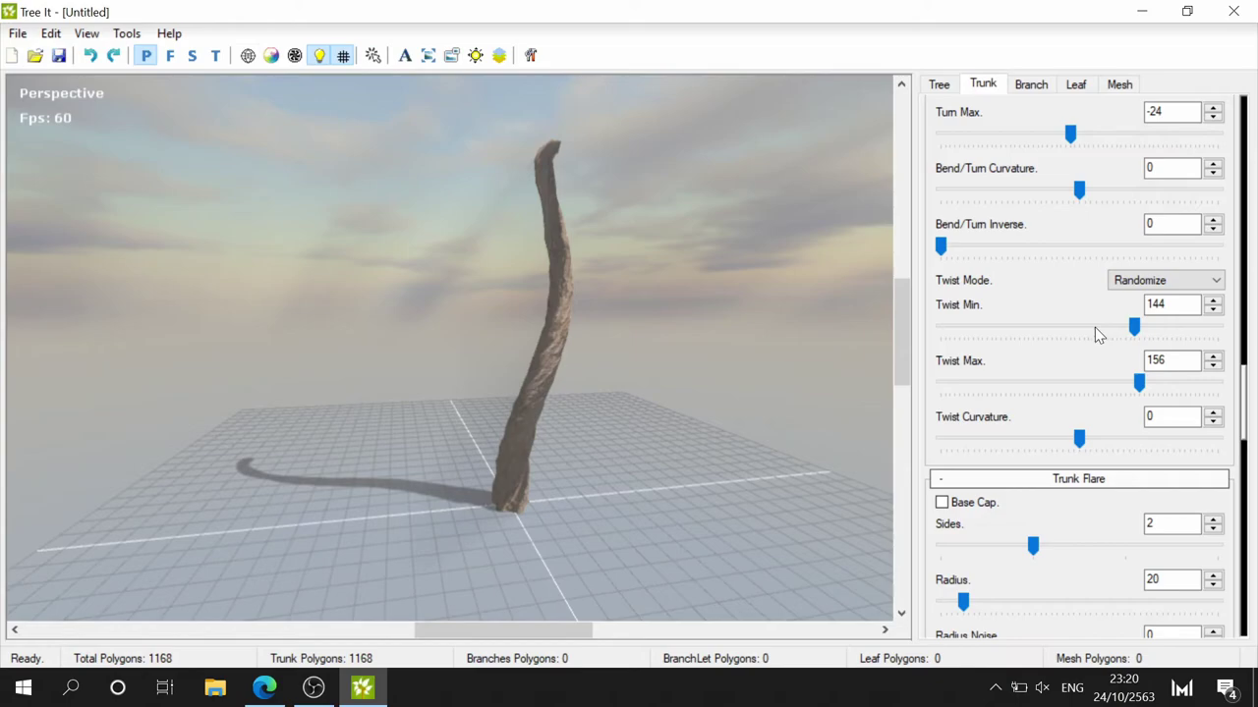
pyautogui.moveTo(1132, 332); pyautogui.dragTo(1074, 330)
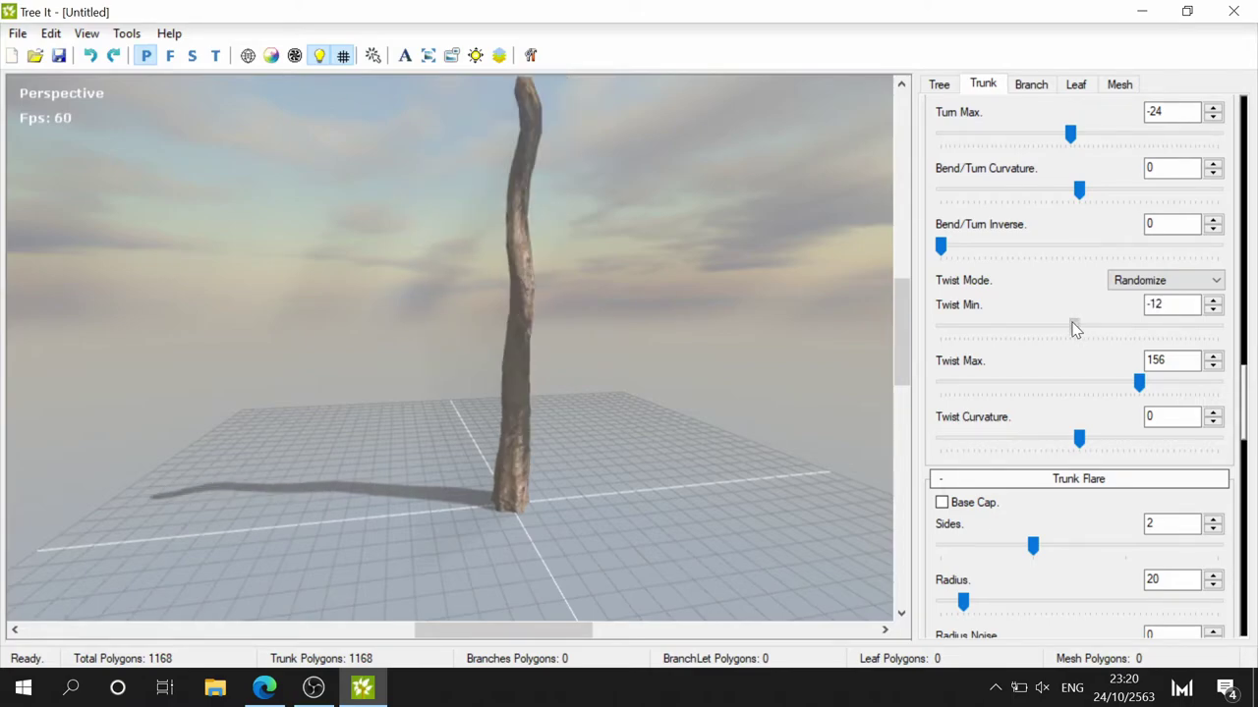
pyautogui.scroll(-1, 1051, 437)
# - Try and remove a base cap, then widen the trunk's base flare
pyautogui.scroll(-2, 1042, 438)
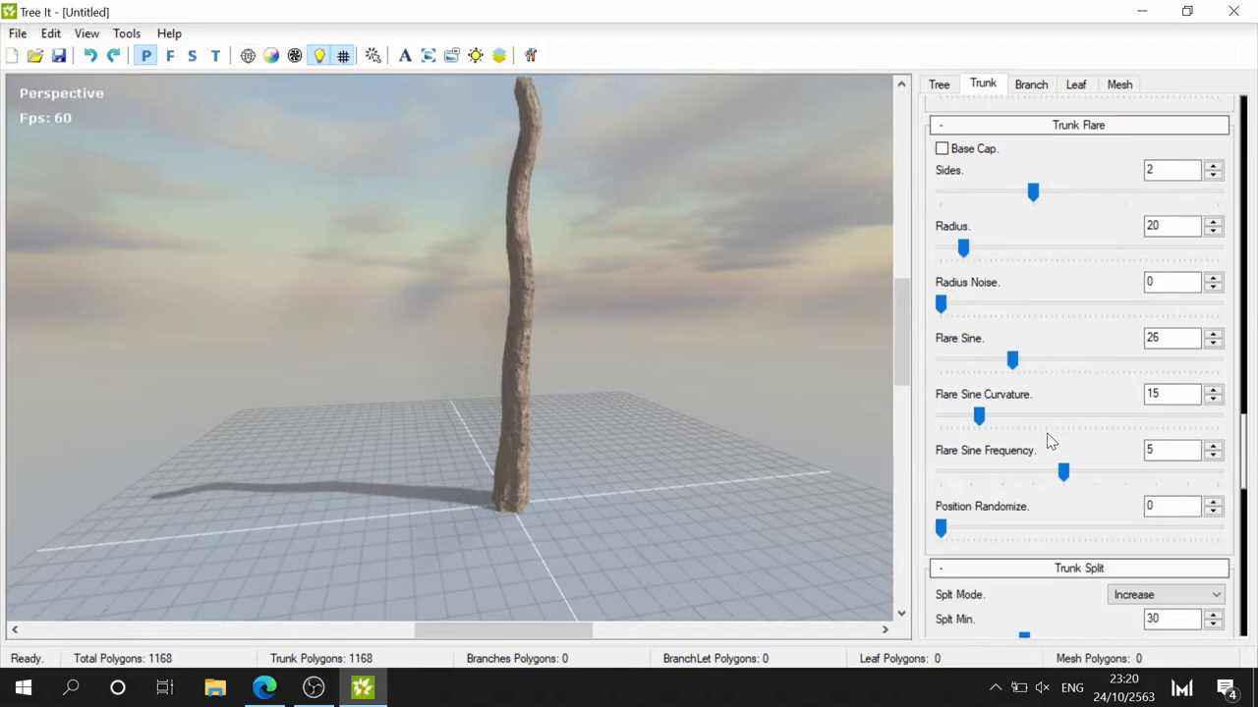
pyautogui.click(977, 153)
pyautogui.click(978, 155)
pyautogui.moveTo(1032, 192)
pyautogui.mouseDown()
pyautogui.moveTo(1054, 198)
pyautogui.moveTo(1031, 195)
pyautogui.mouseUp()
pyautogui.moveTo(963, 249)
pyautogui.mouseDown()
pyautogui.moveTo(1089, 248)
pyautogui.moveTo(1066, 263)
pyautogui.moveTo(1002, 258)
pyautogui.mouseUp()
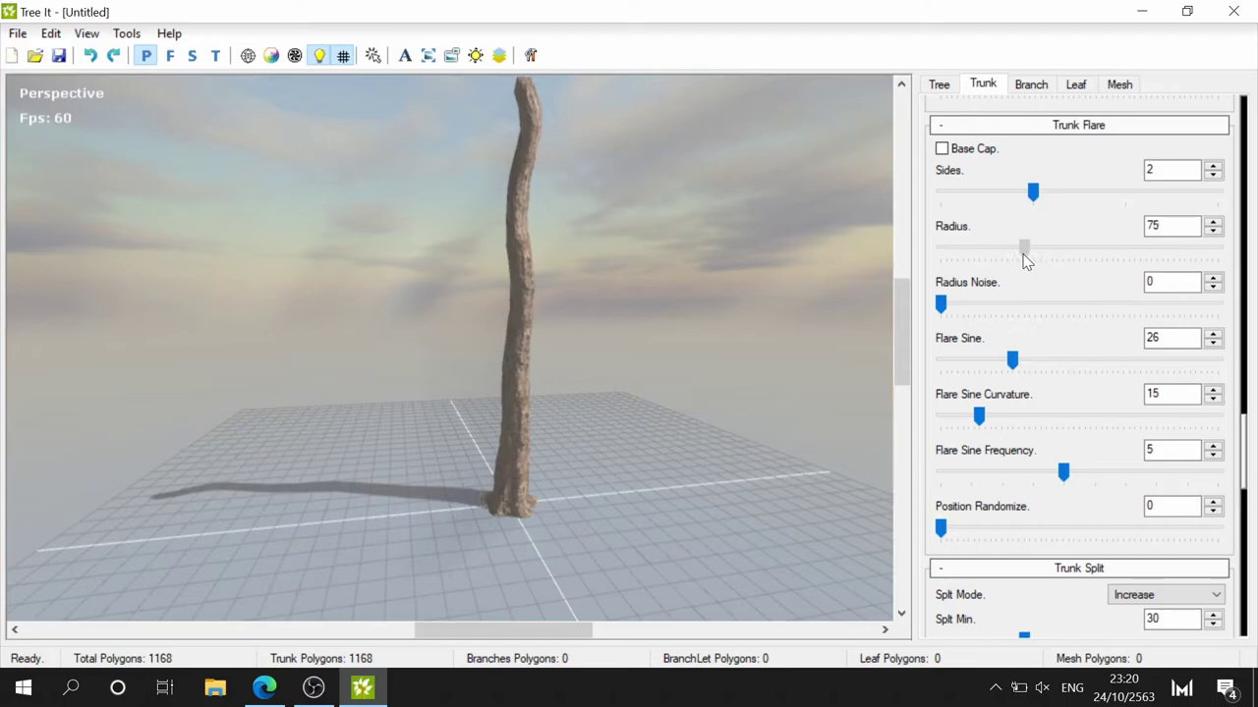
# - Give the base flare Radius Noise 20 and settle its Radius at 25
pyautogui.scroll(2, 567, 519)
pyautogui.scroll(2, 566, 525)
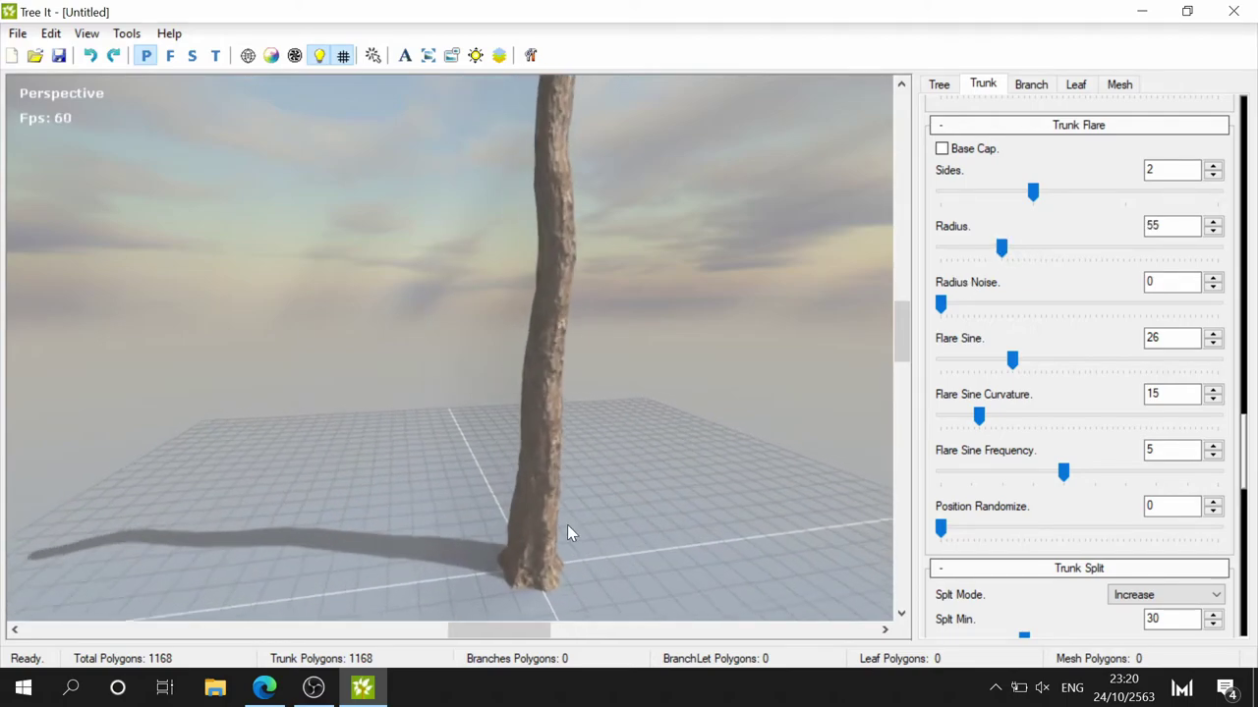
pyautogui.scroll(2, 592, 254)
pyautogui.scroll(2, 482, 377)
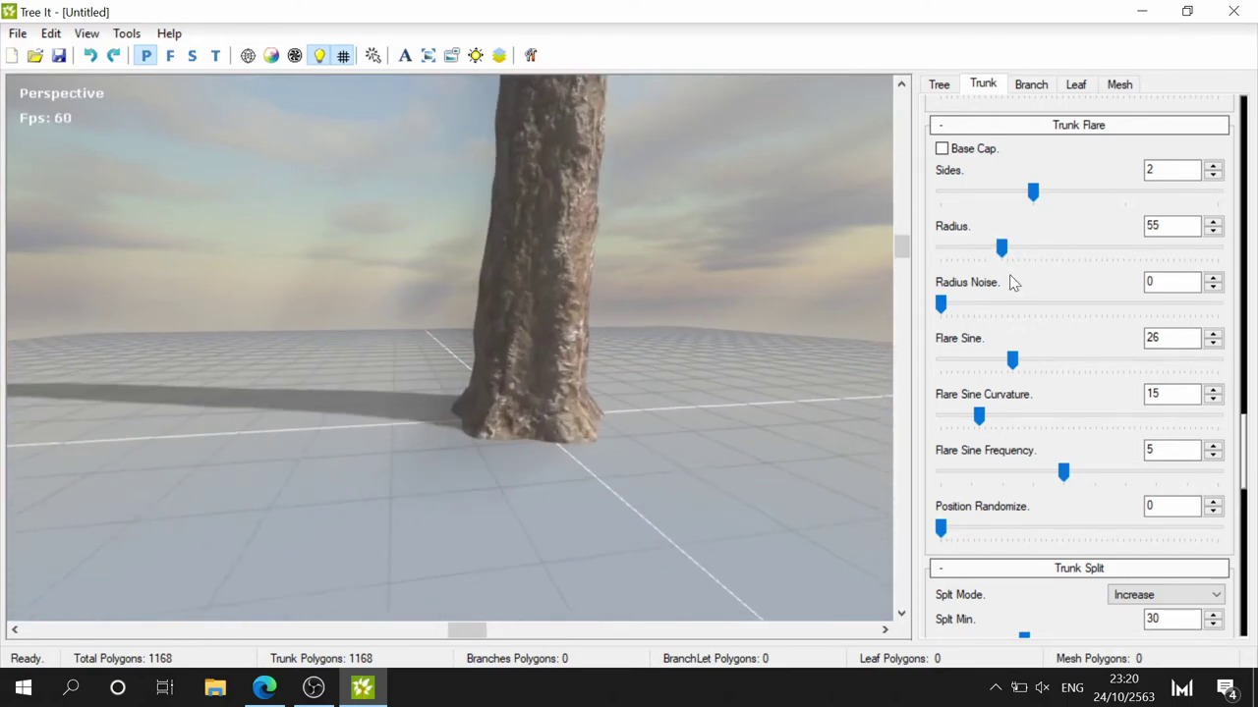
pyautogui.moveTo(1002, 248)
pyautogui.mouseDown()
pyautogui.moveTo(1053, 258)
pyautogui.moveTo(1117, 246)
pyautogui.moveTo(973, 249)
pyautogui.moveTo(1001, 251)
pyautogui.mouseUp()
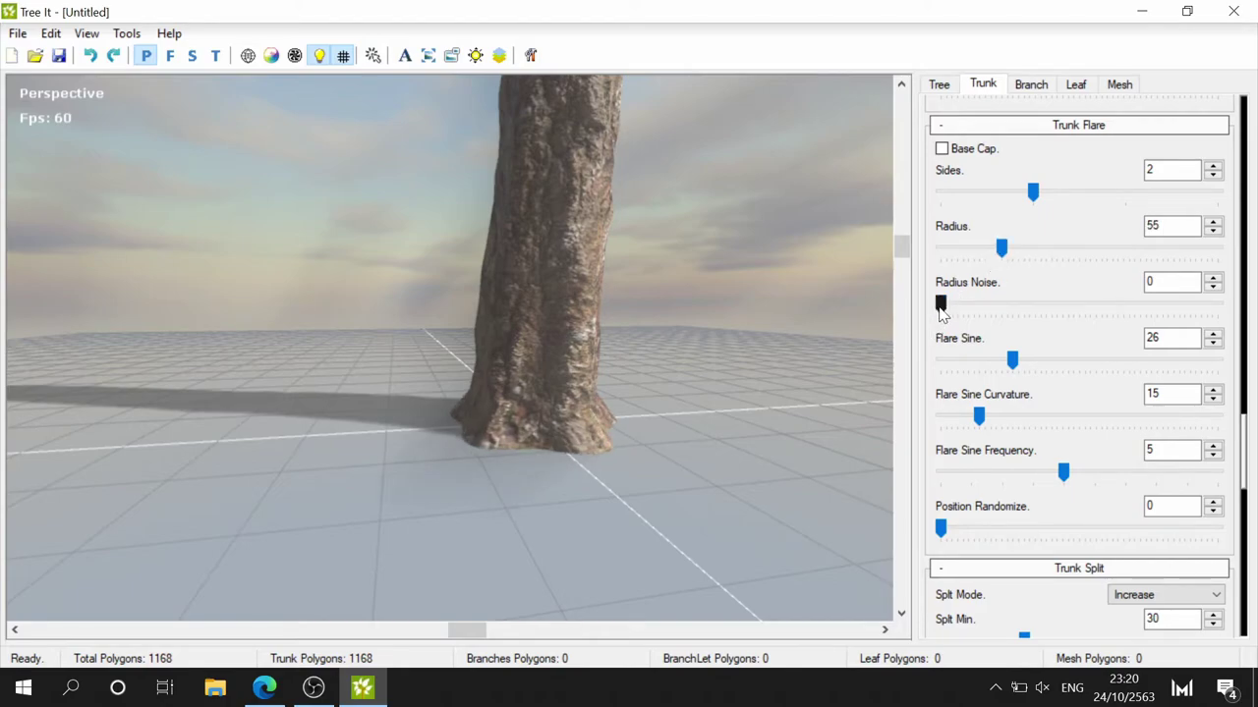
pyautogui.moveTo(940, 306); pyautogui.dragTo(995, 304)
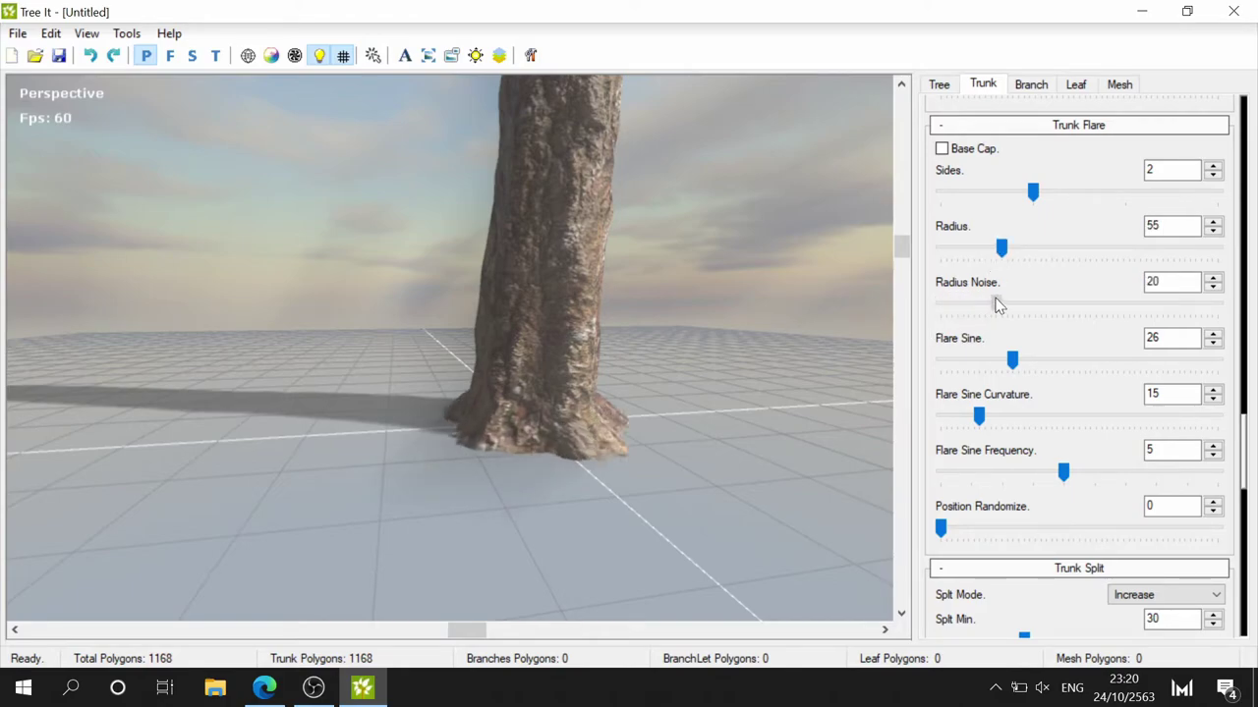
pyautogui.moveTo(1002, 248); pyautogui.dragTo(973, 260)
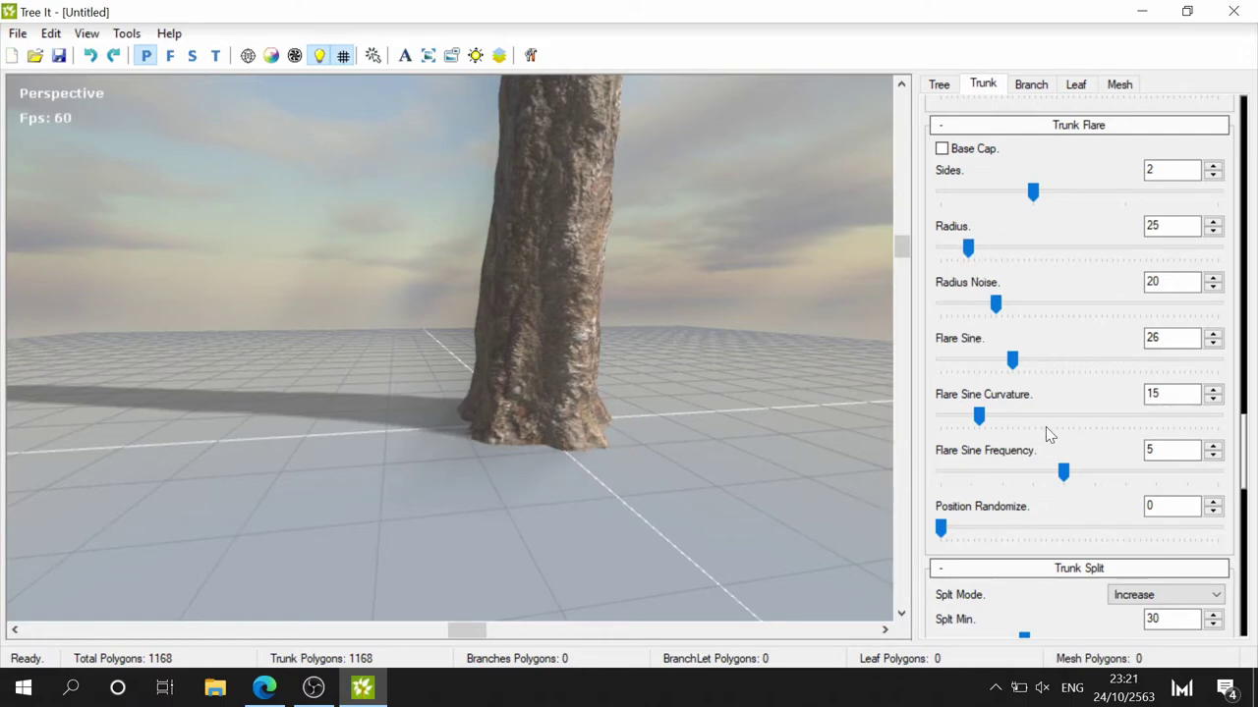
pyautogui.scroll(-3, 1045, 427)
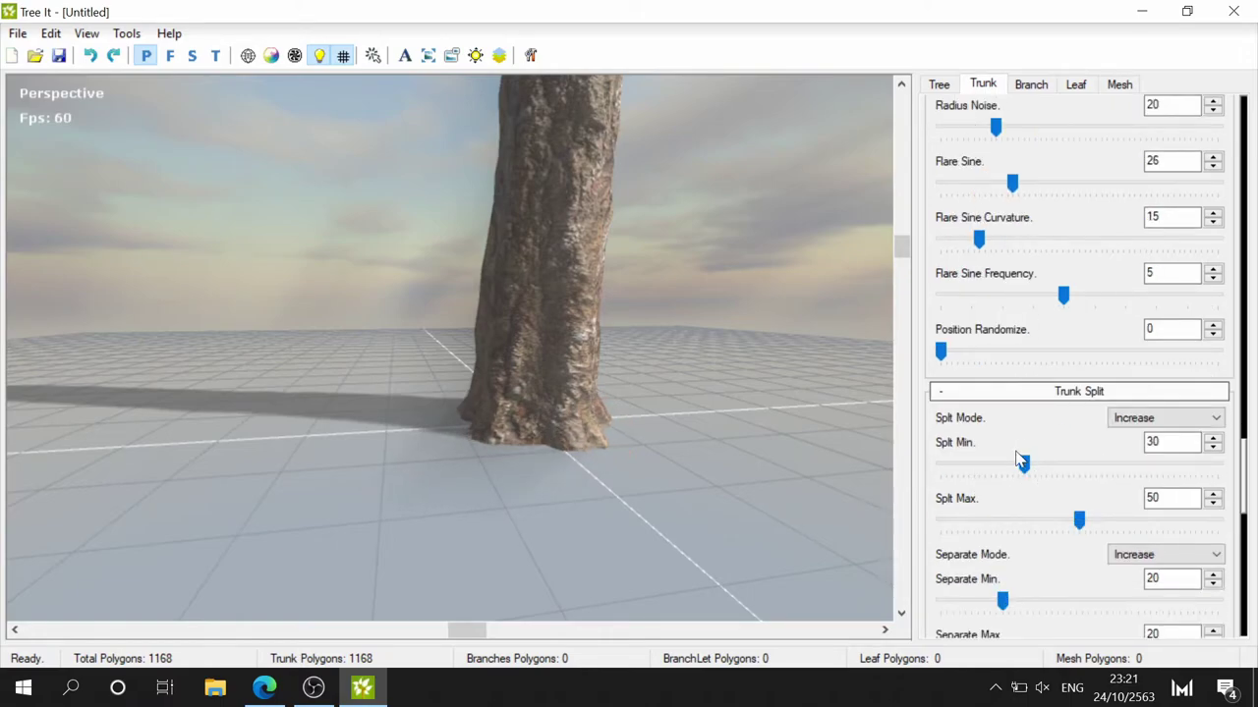
# - Move to Trunk Split and set its Bend Max to 0
pyautogui.scroll(-5, 589, 285)
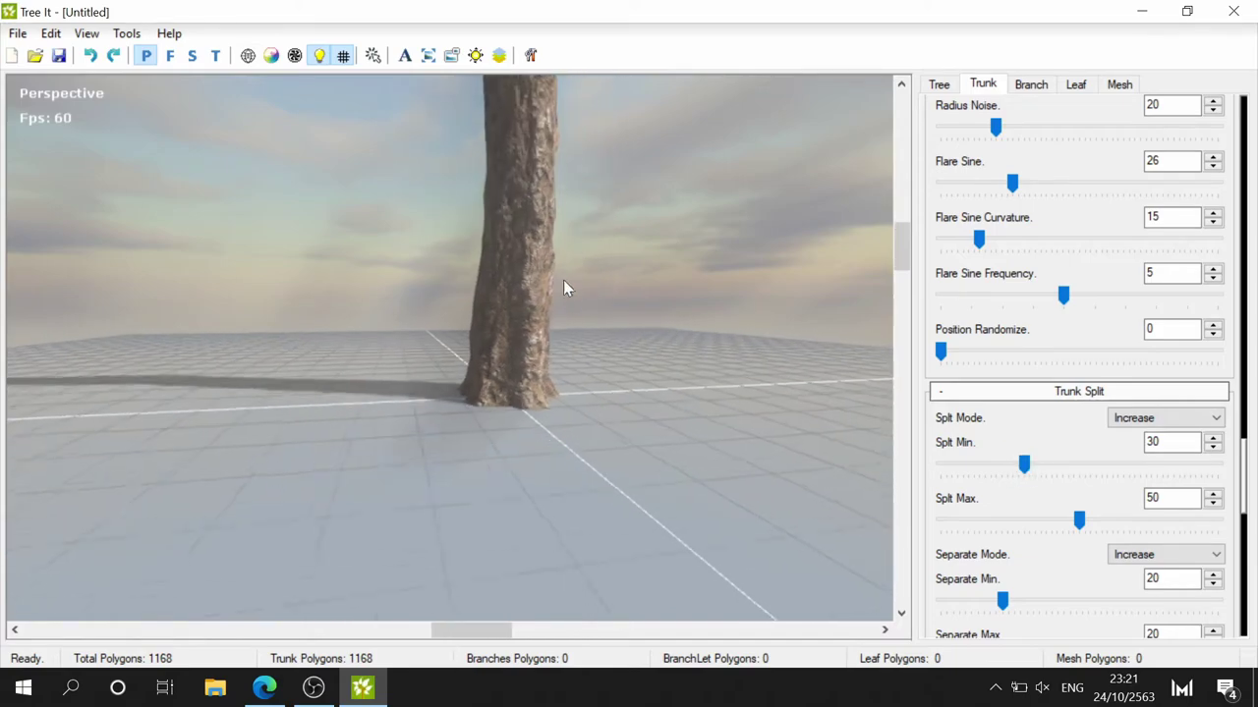
pyautogui.moveTo(623, 196)
pyautogui.mouseDown()
pyautogui.moveTo(630, 553)
pyautogui.moveTo(601, 280)
pyautogui.mouseUp()
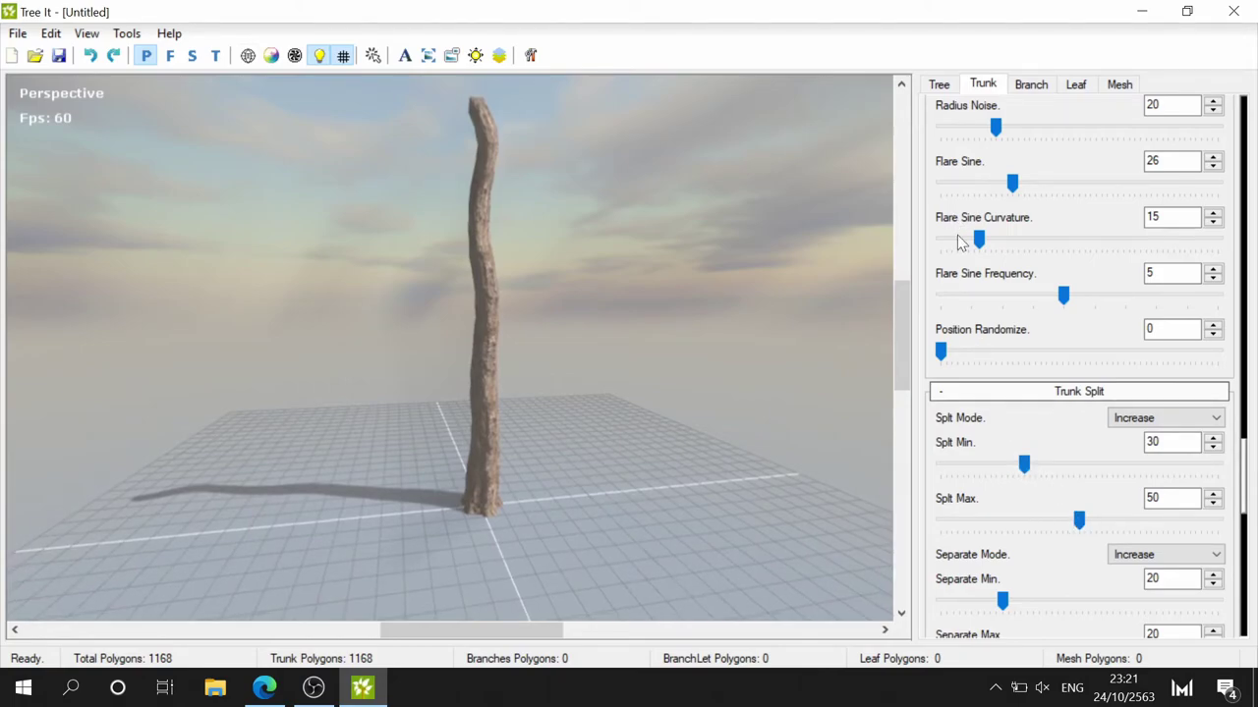
pyautogui.scroll(5, 961, 245)
pyautogui.scroll(5, 939, 280)
pyautogui.scroll(5, 939, 272)
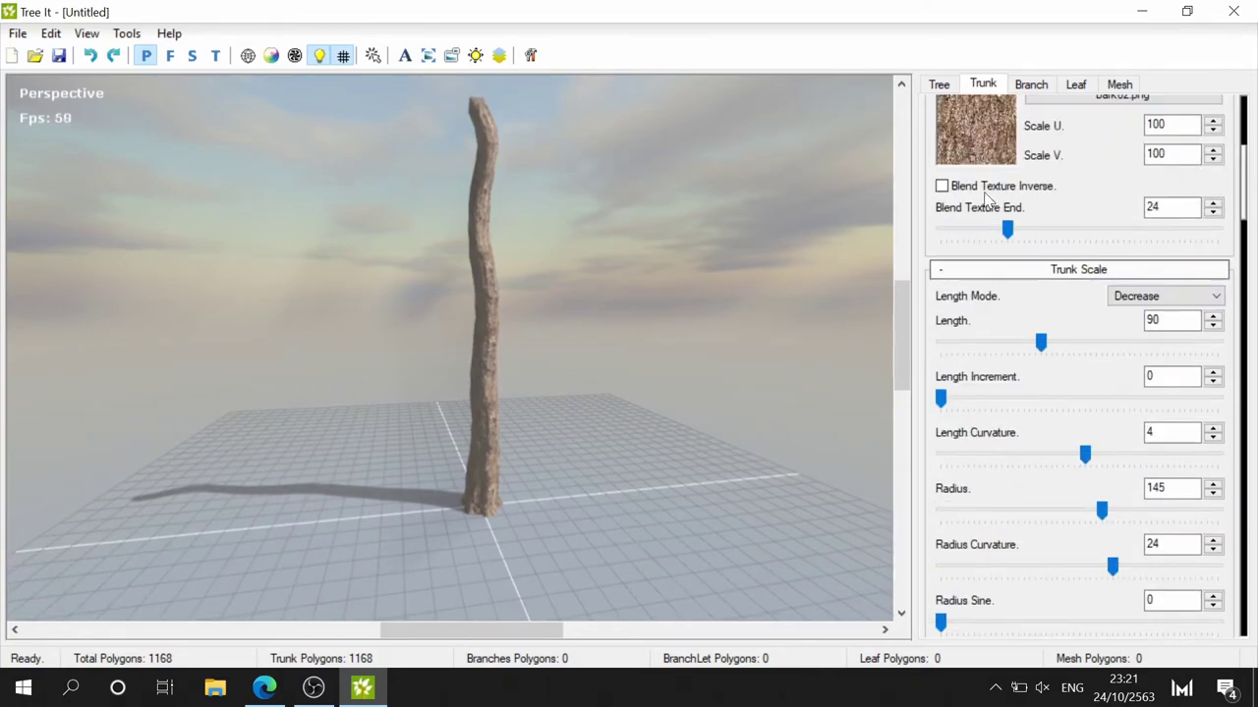
pyautogui.scroll(3, 988, 202)
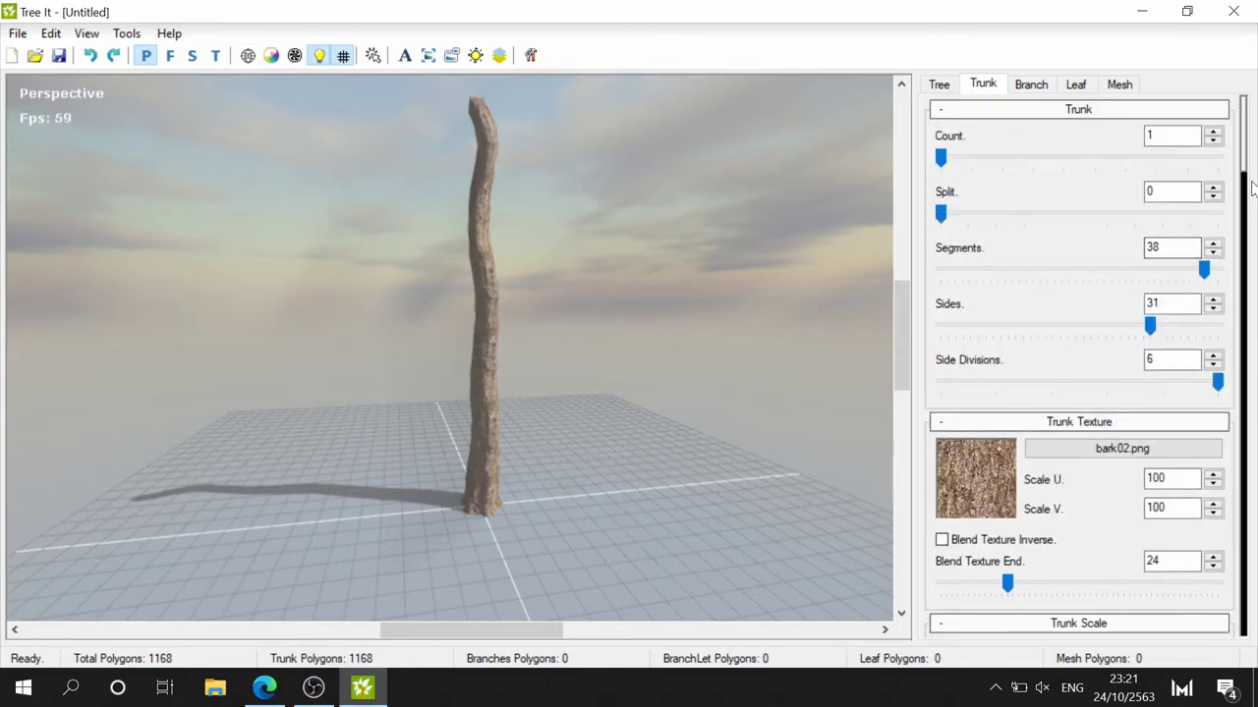
pyautogui.moveTo(1248, 160); pyautogui.dragTo(1231, 545)
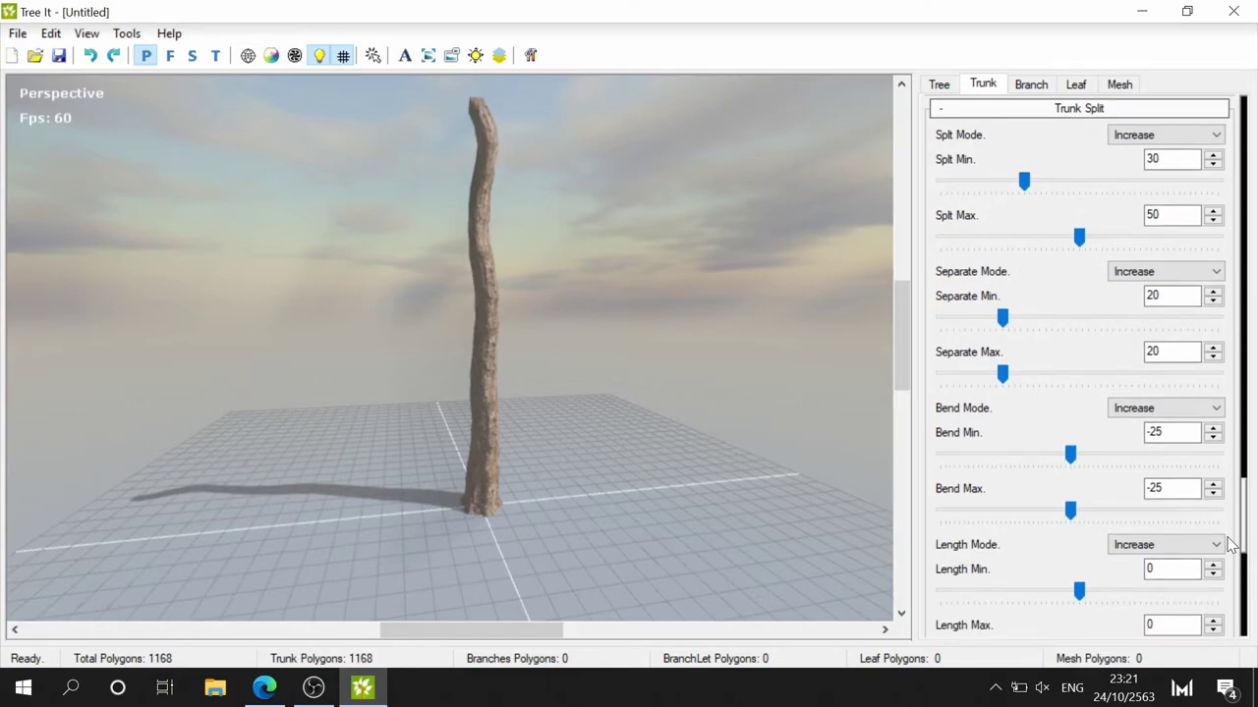
pyautogui.scroll(-4, 1015, 423)
pyautogui.scroll(-1, 1015, 424)
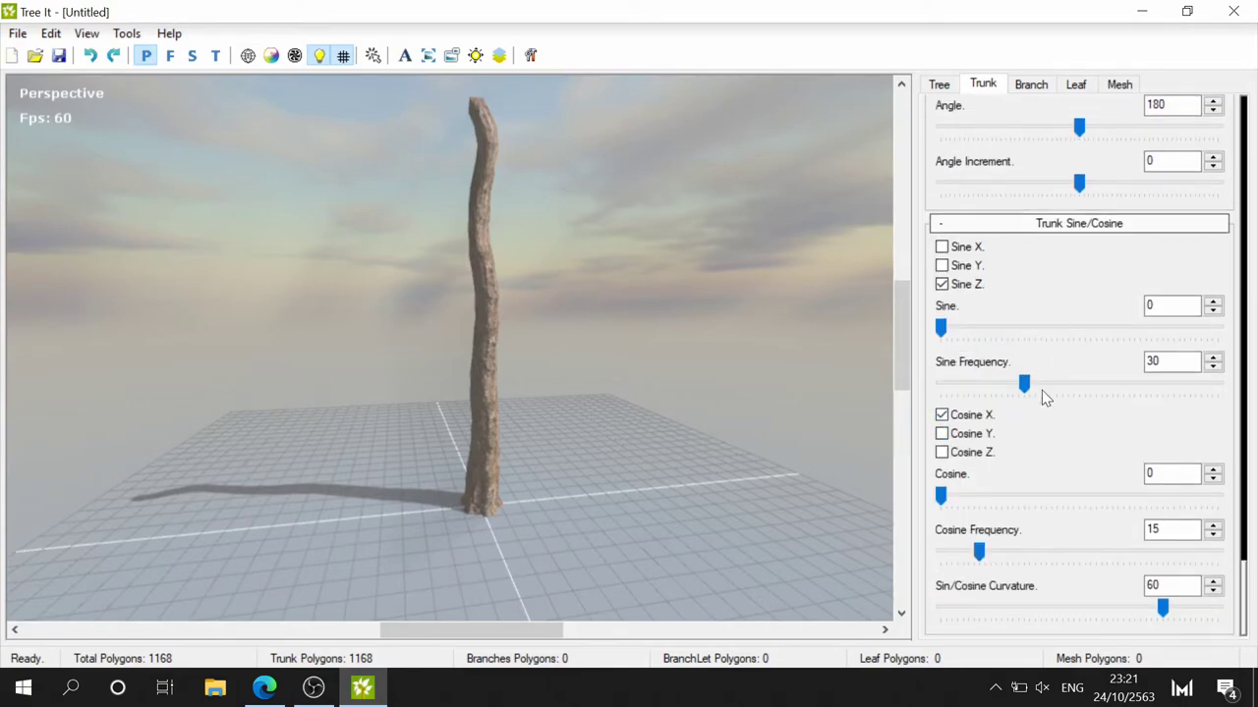
pyautogui.scroll(2, 1002, 295)
pyautogui.scroll(-2, 1000, 316)
# - Adjust the trunk's Sine Z and Cosine X waves to 4 and bring up Branch settings
pyautogui.moveTo(962, 325)
pyautogui.mouseDown()
pyautogui.moveTo(1020, 332)
pyautogui.moveTo(939, 335)
pyautogui.moveTo(1042, 337)
pyautogui.moveTo(941, 334)
pyautogui.mouseUp()
pyautogui.moveTo(941, 496)
pyautogui.mouseDown()
pyautogui.moveTo(986, 507)
pyautogui.moveTo(940, 499)
pyautogui.mouseUp()
pyautogui.scroll(4, 1055, 543)
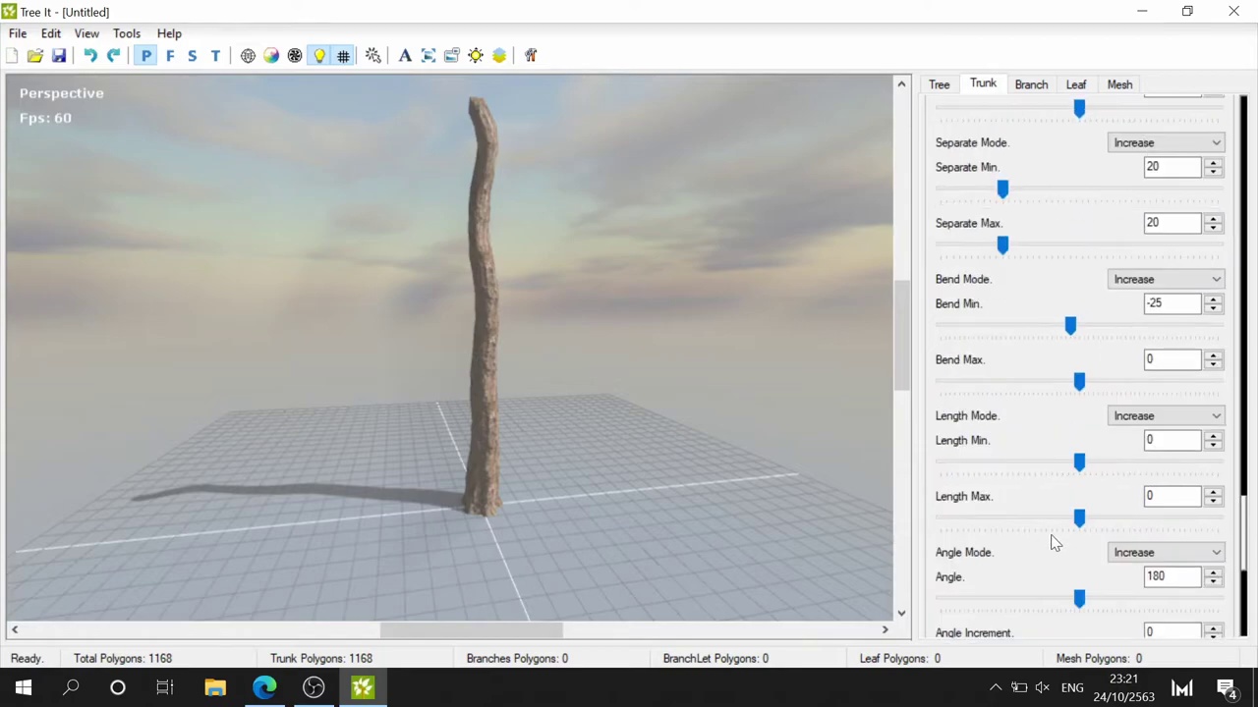
pyautogui.scroll(-3, 1041, 539)
pyautogui.scroll(-1, 1032, 536)
pyautogui.scroll(4, 1032, 529)
pyautogui.scroll(4, 1029, 527)
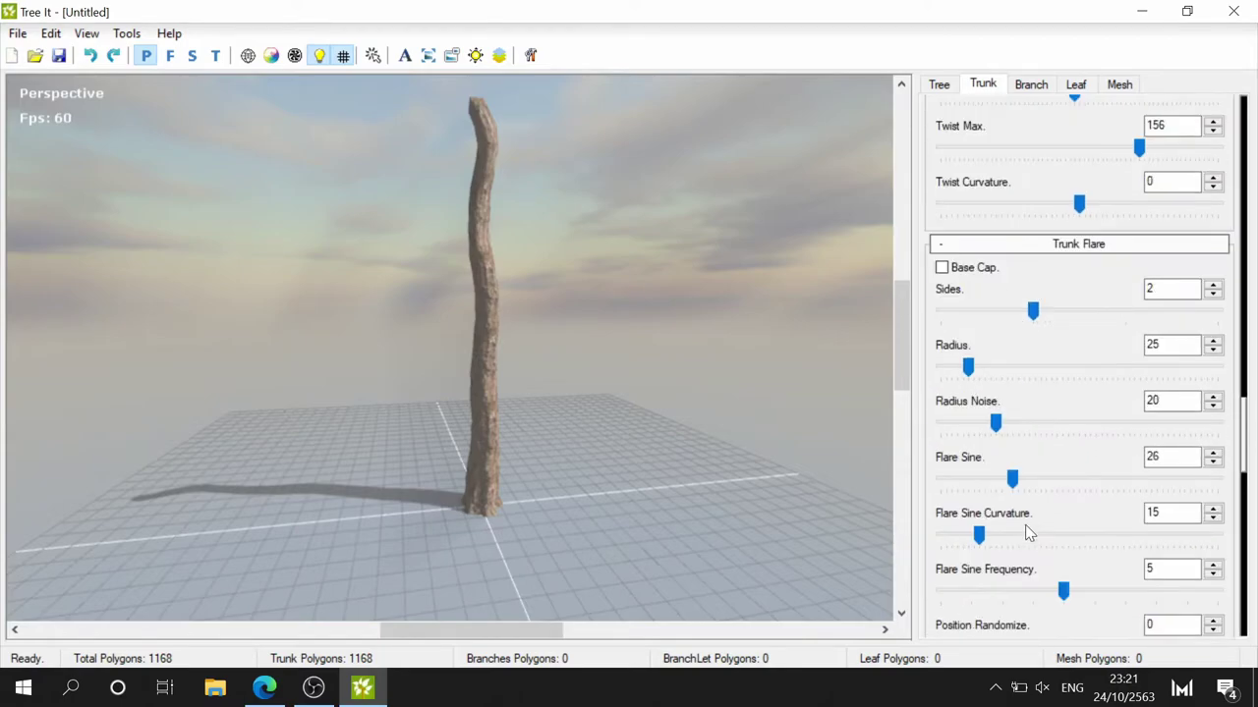
pyautogui.scroll(4, 1028, 528)
pyautogui.click(1032, 88)
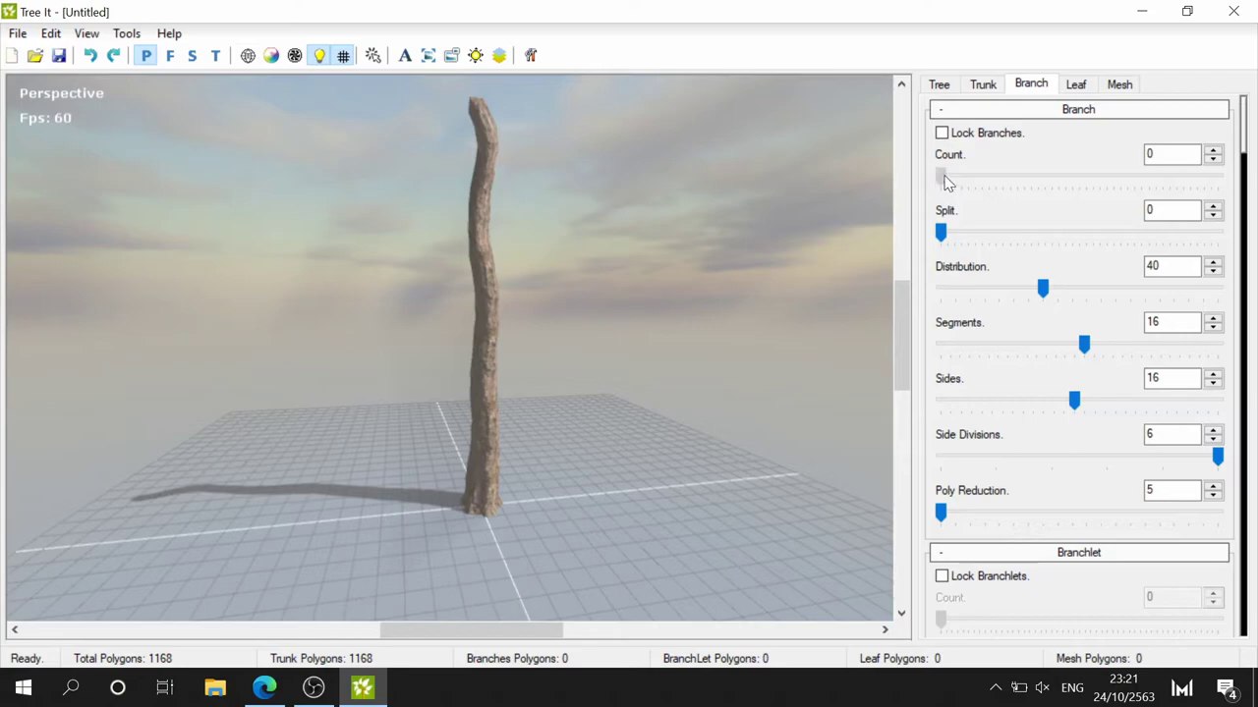
# - Add split branches to the trunk and settle the main branch Count at 14
pyautogui.moveTo(940, 176)
pyautogui.mouseDown()
pyautogui.moveTo(1023, 177)
pyautogui.moveTo(1012, 174)
pyautogui.mouseUp()
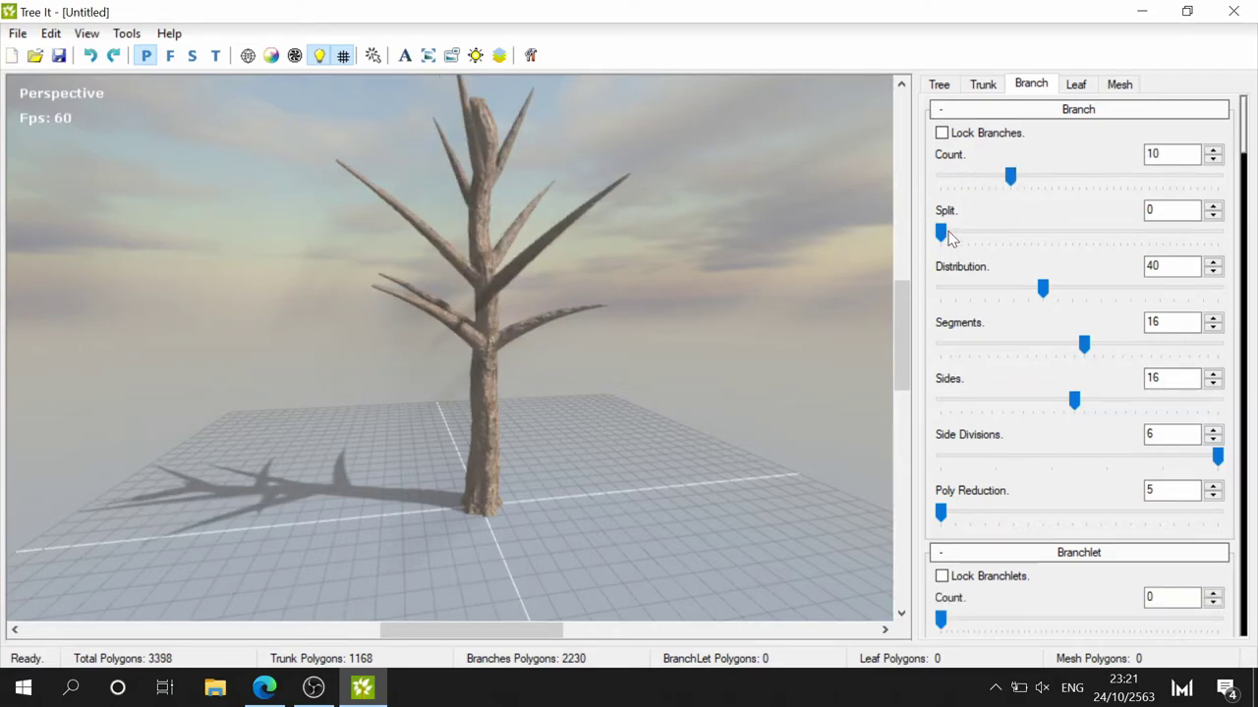
pyautogui.moveTo(947, 235); pyautogui.dragTo(1034, 239)
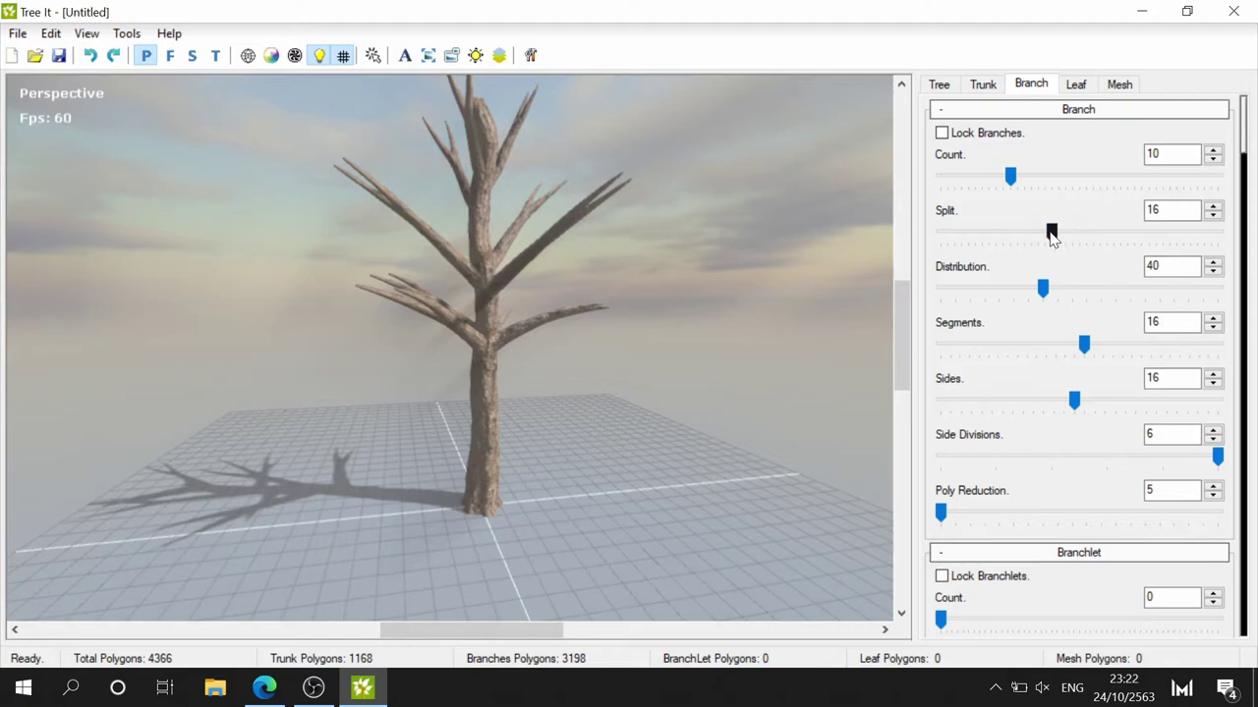
pyautogui.moveTo(1052, 234)
pyautogui.mouseDown()
pyautogui.moveTo(980, 225)
pyautogui.moveTo(1147, 228)
pyautogui.moveTo(977, 236)
pyautogui.moveTo(1017, 233)
pyautogui.mouseUp()
pyautogui.click(1027, 188)
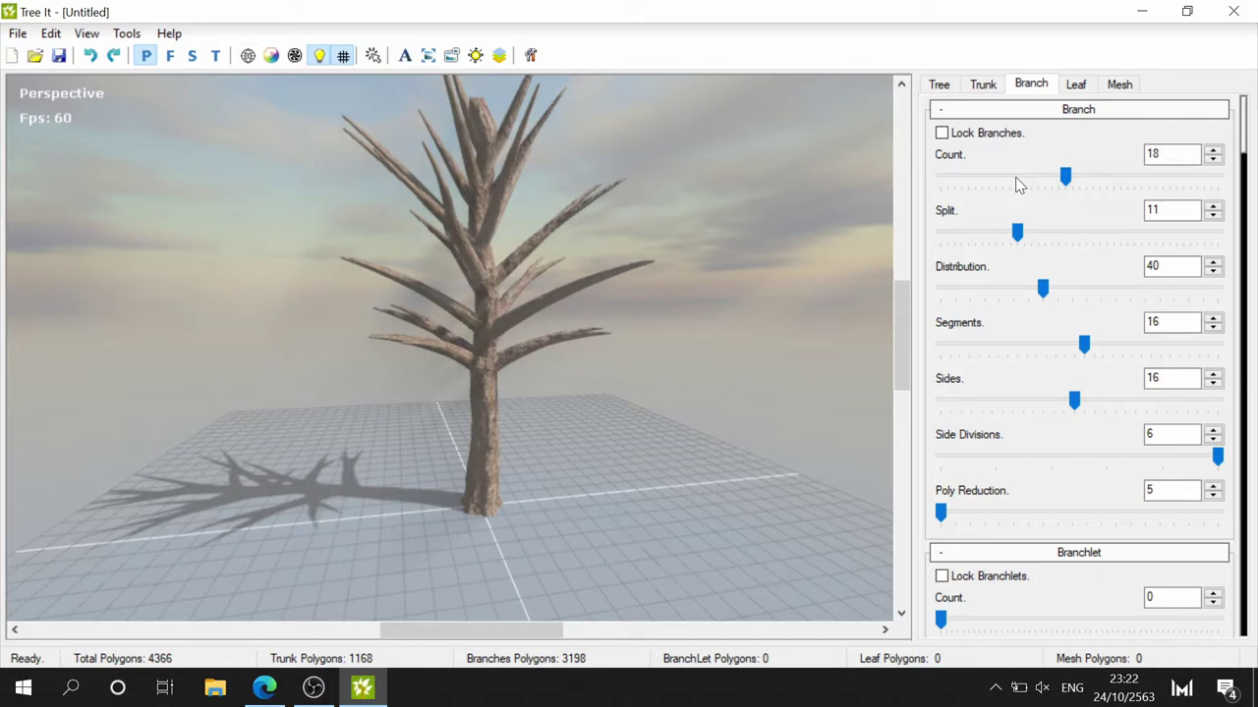
pyautogui.click(1067, 179)
pyautogui.moveTo(1067, 179)
pyautogui.mouseDown()
pyautogui.moveTo(988, 175)
pyautogui.moveTo(1041, 188)
pyautogui.mouseUp()
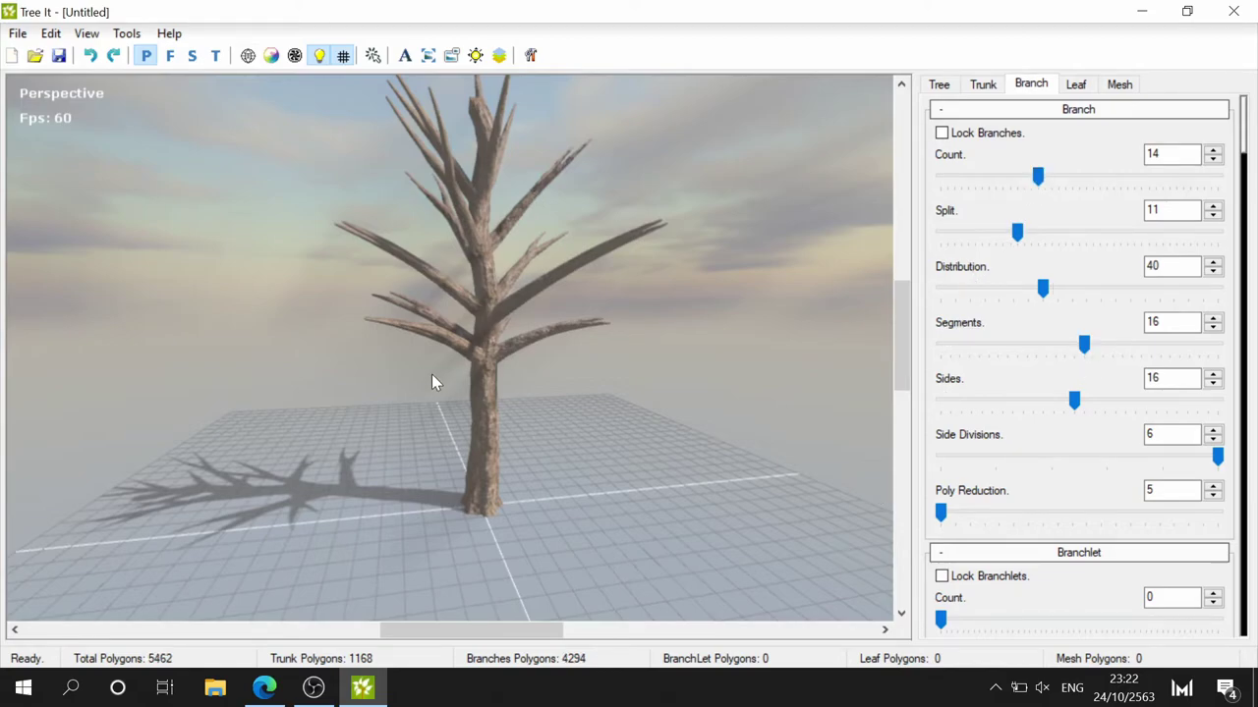
pyautogui.scroll(2, 431, 374)
pyautogui.scroll(2, 457, 371)
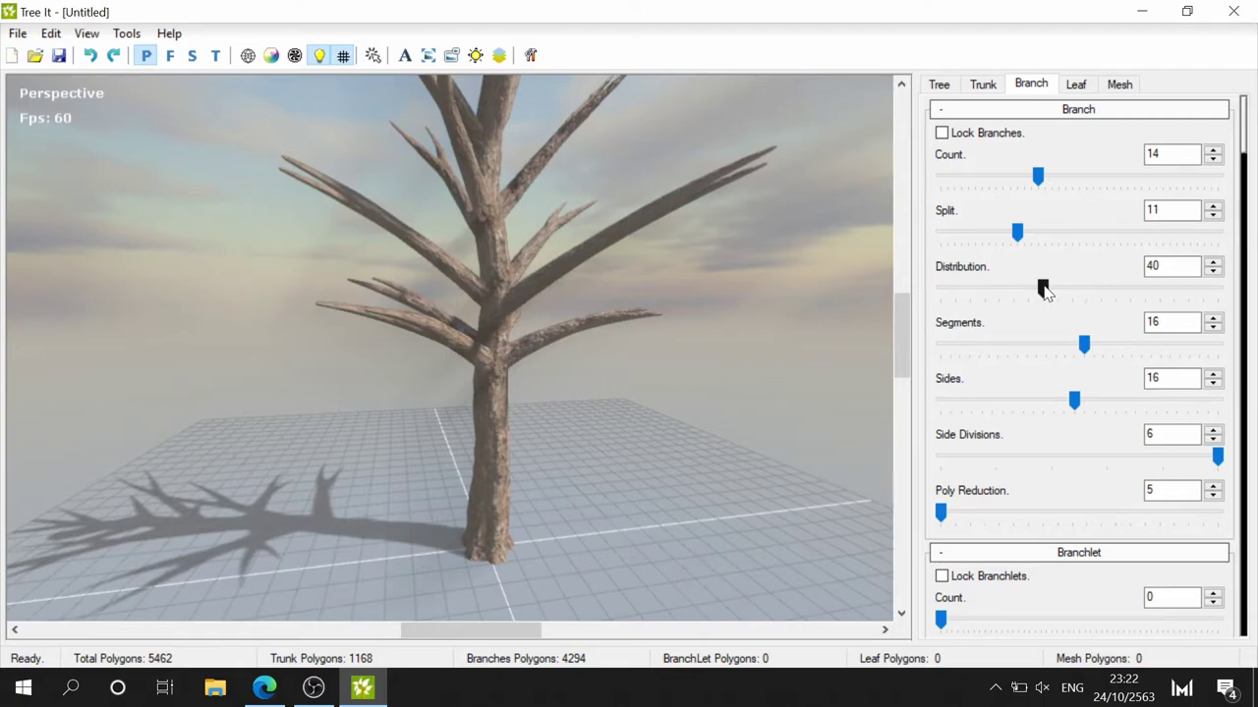
pyautogui.scroll(-2, 1042, 285)
pyautogui.scroll(2, 1028, 286)
# - Set branch Distribution 35, Segments 24 and Sides 21
pyautogui.moveTo(992, 290); pyautogui.dragTo(1028, 288)
pyautogui.moveTo(1085, 351)
pyautogui.mouseDown()
pyautogui.moveTo(1108, 351)
pyautogui.moveTo(1075, 345)
pyautogui.moveTo(1161, 337)
pyautogui.mouseUp()
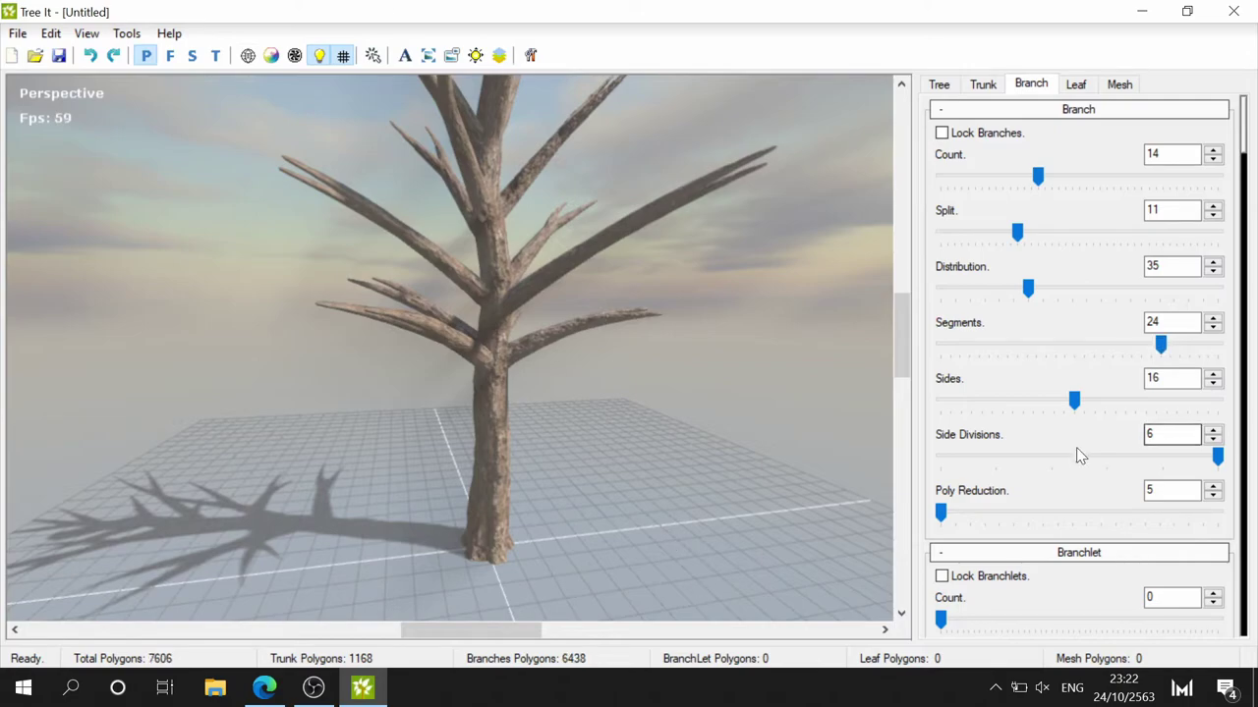
pyautogui.moveTo(1073, 400); pyautogui.dragTo(1124, 406)
pyautogui.moveTo(1218, 457)
pyautogui.mouseDown()
pyautogui.moveTo(1022, 477)
pyautogui.moveTo(1223, 458)
pyautogui.mouseUp()
pyautogui.scroll(-1, 993, 524)
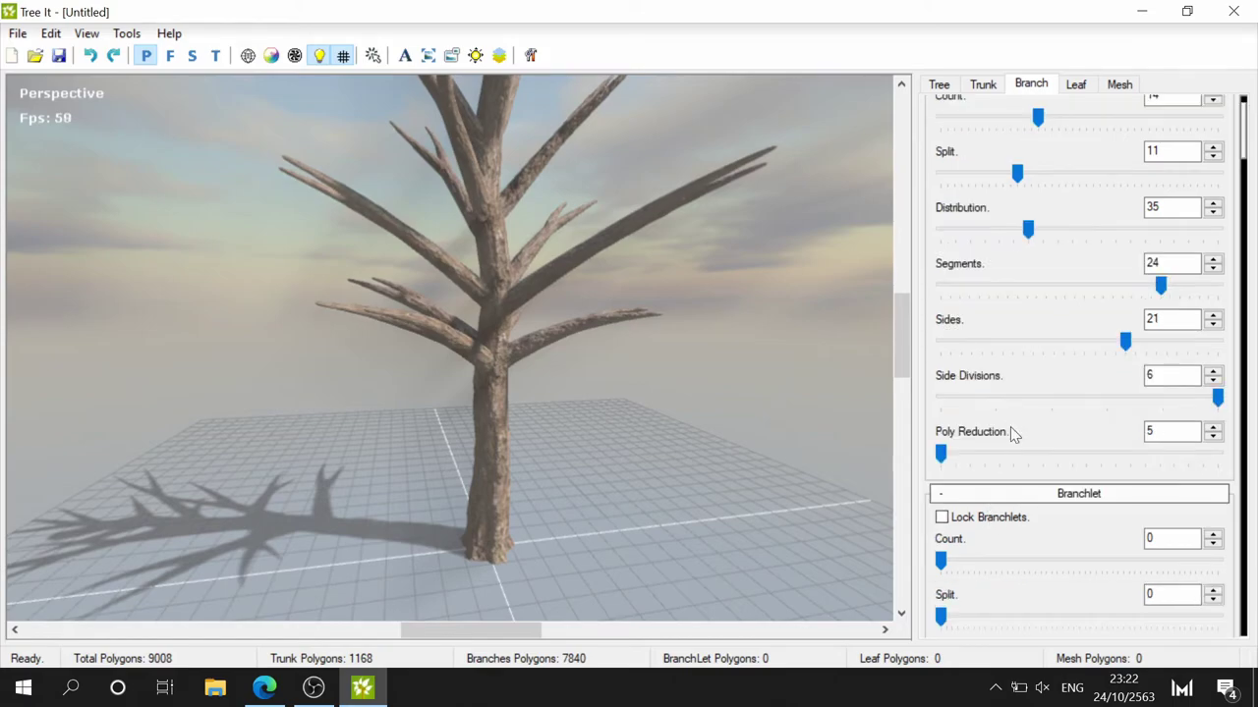
pyautogui.moveTo(940, 454); pyautogui.dragTo(914, 460)
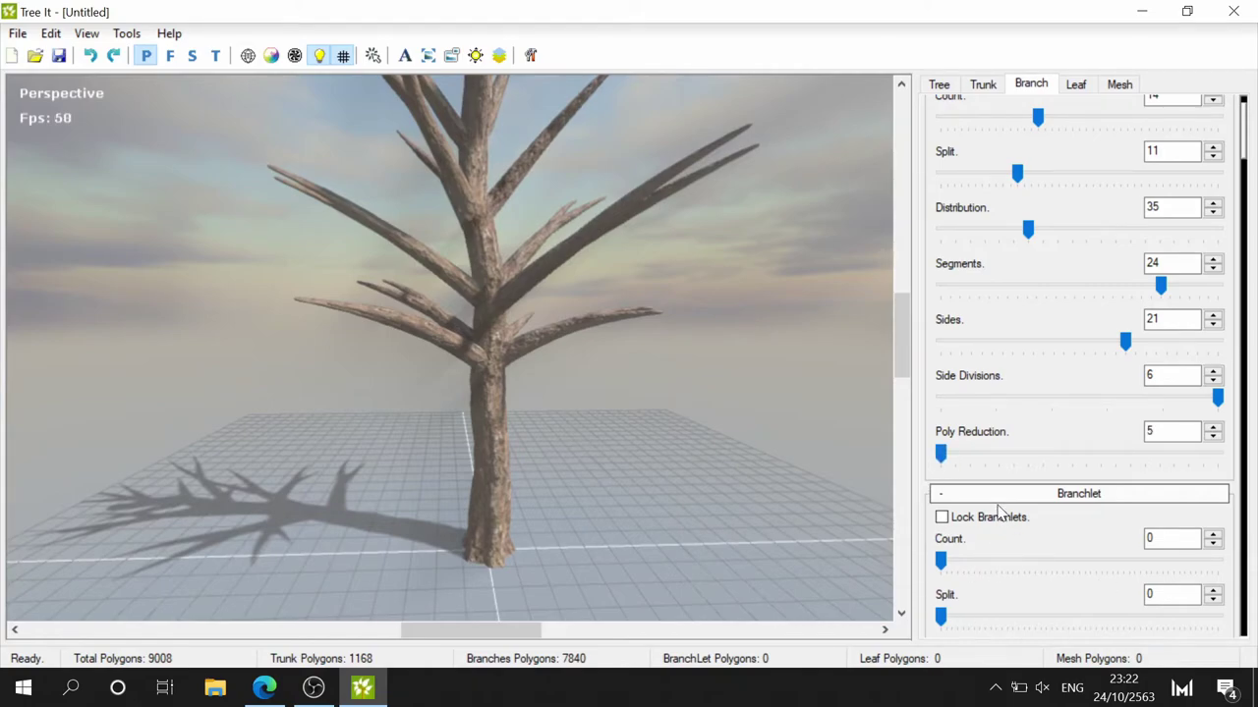
pyautogui.scroll(-2, 1012, 506)
# - Sprout 30 branchlets with Split 24, Distribution 40, 16 segments and 13 sides
pyautogui.scroll(-2, 1016, 499)
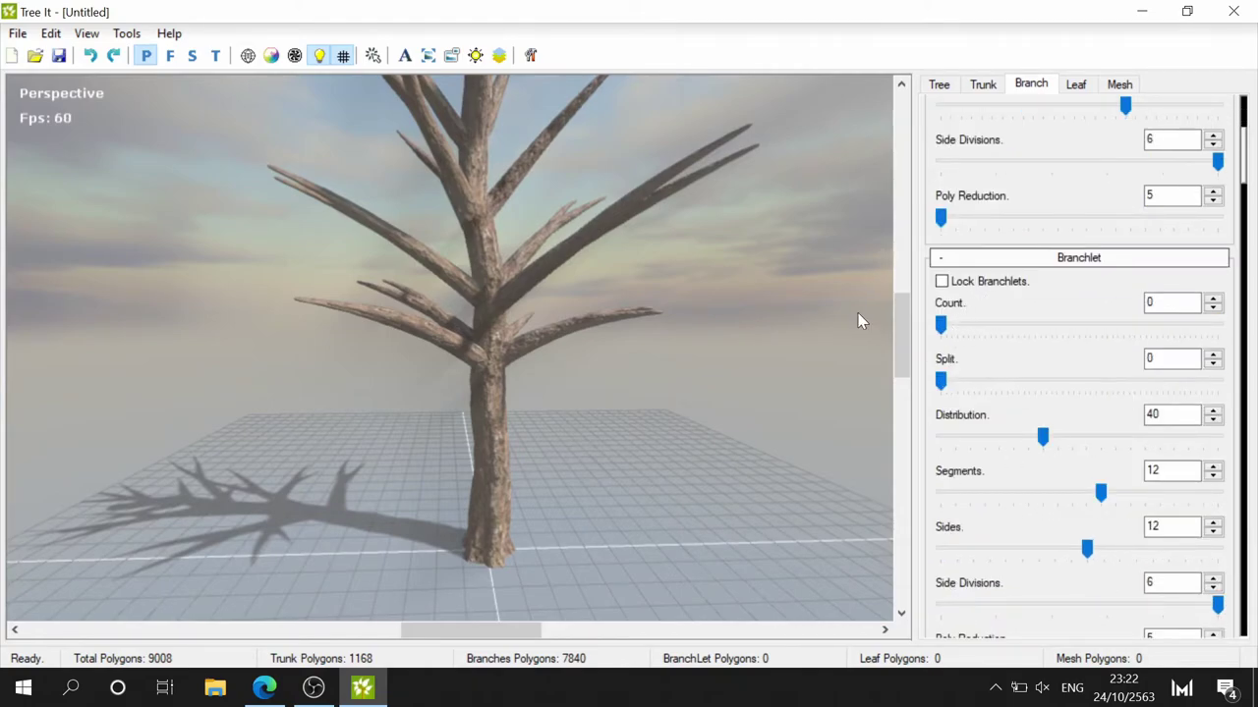
pyautogui.moveTo(574, 238); pyautogui.dragTo(1011, 373)
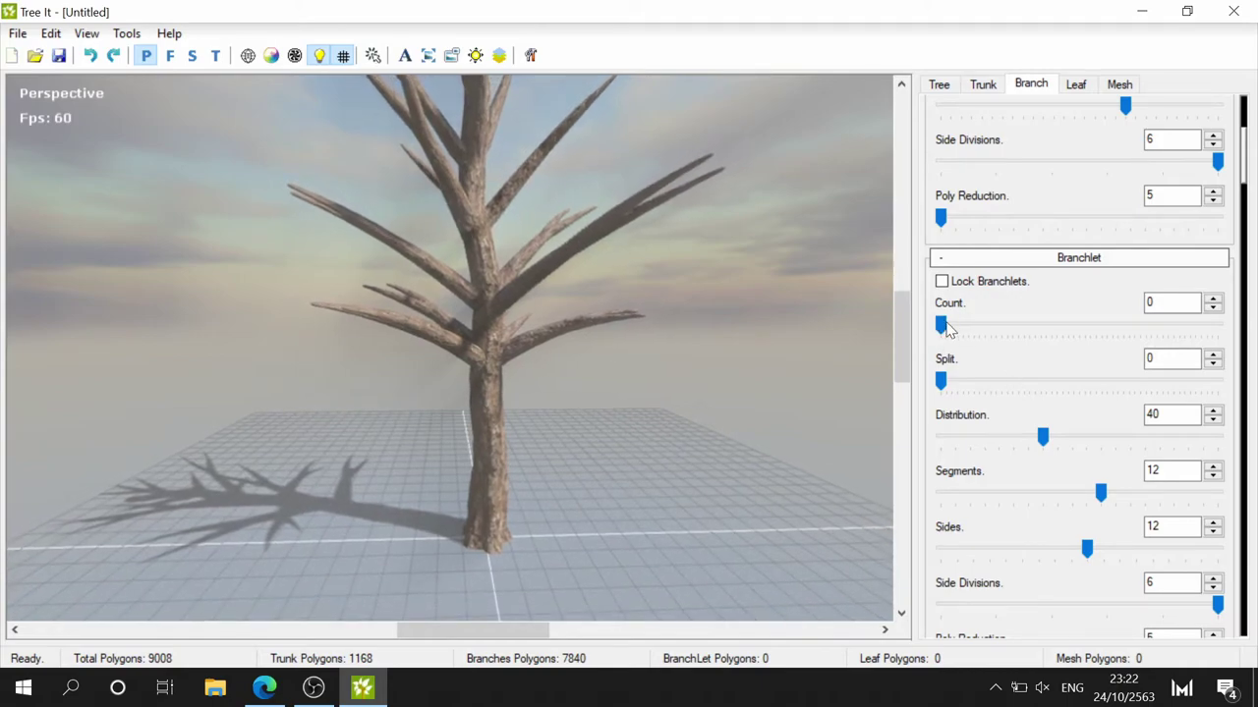
pyautogui.moveTo(942, 324); pyautogui.dragTo(998, 324)
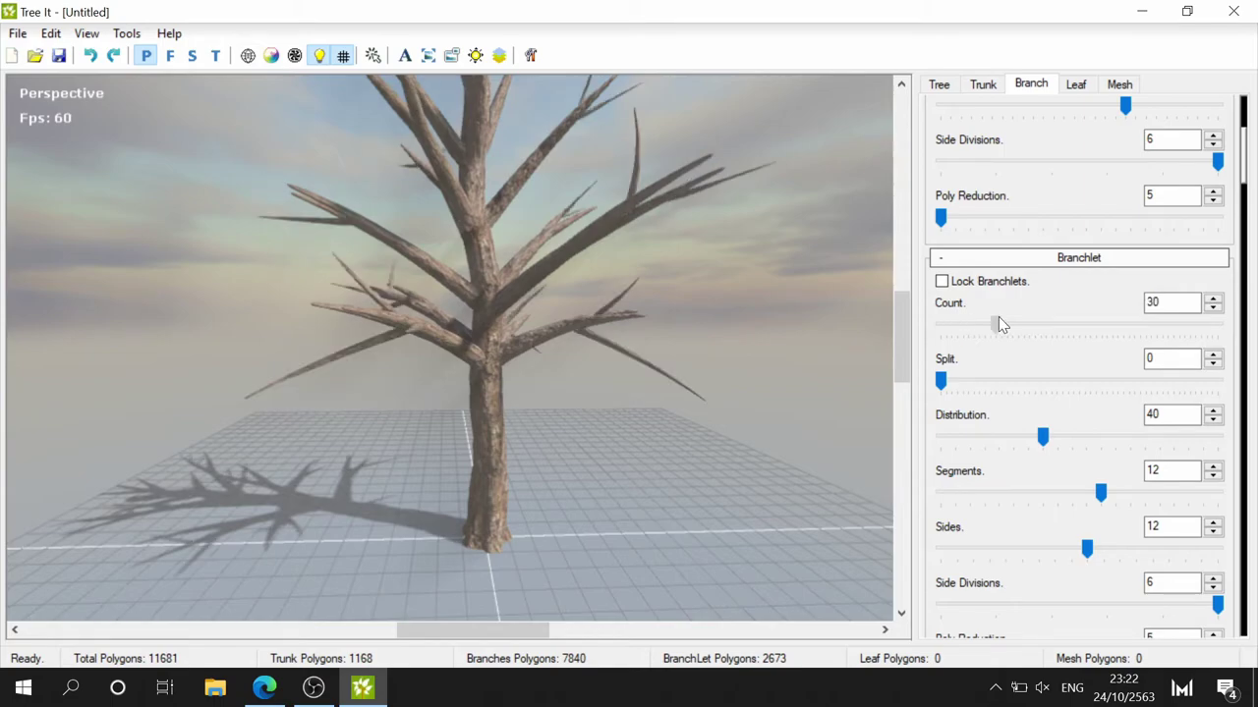
pyautogui.moveTo(940, 381); pyautogui.dragTo(992, 383)
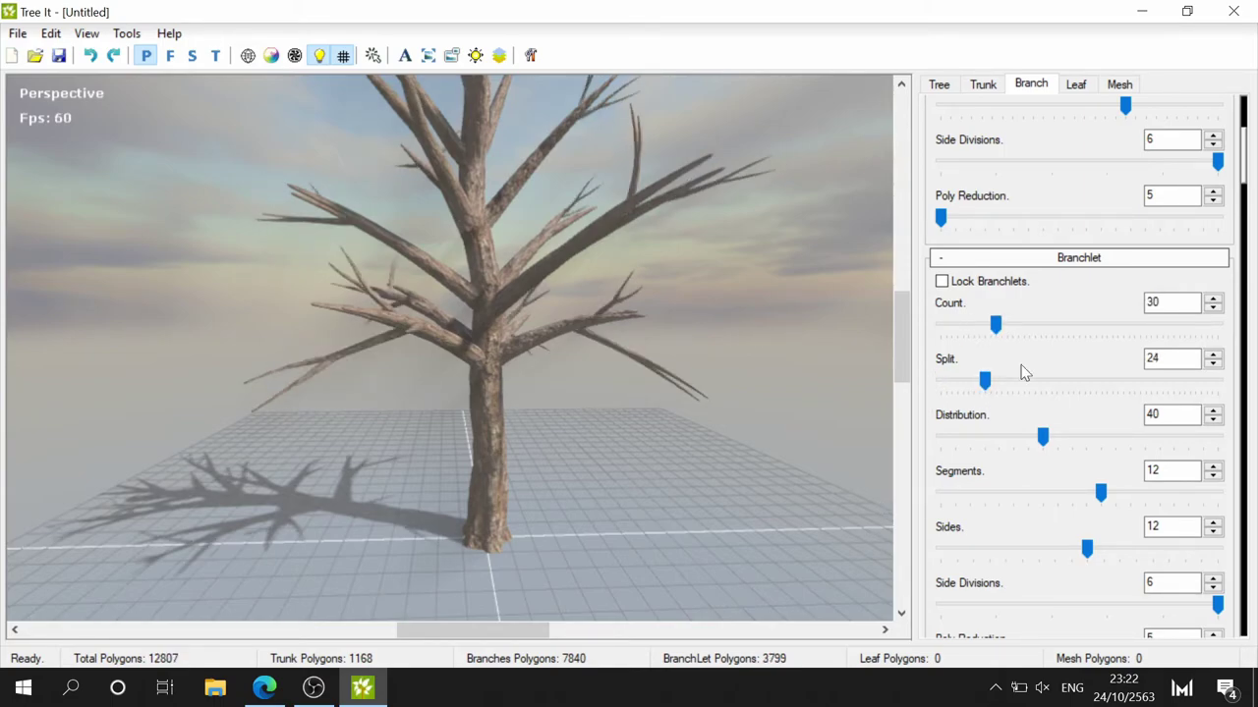
pyautogui.scroll(-1, 1065, 509)
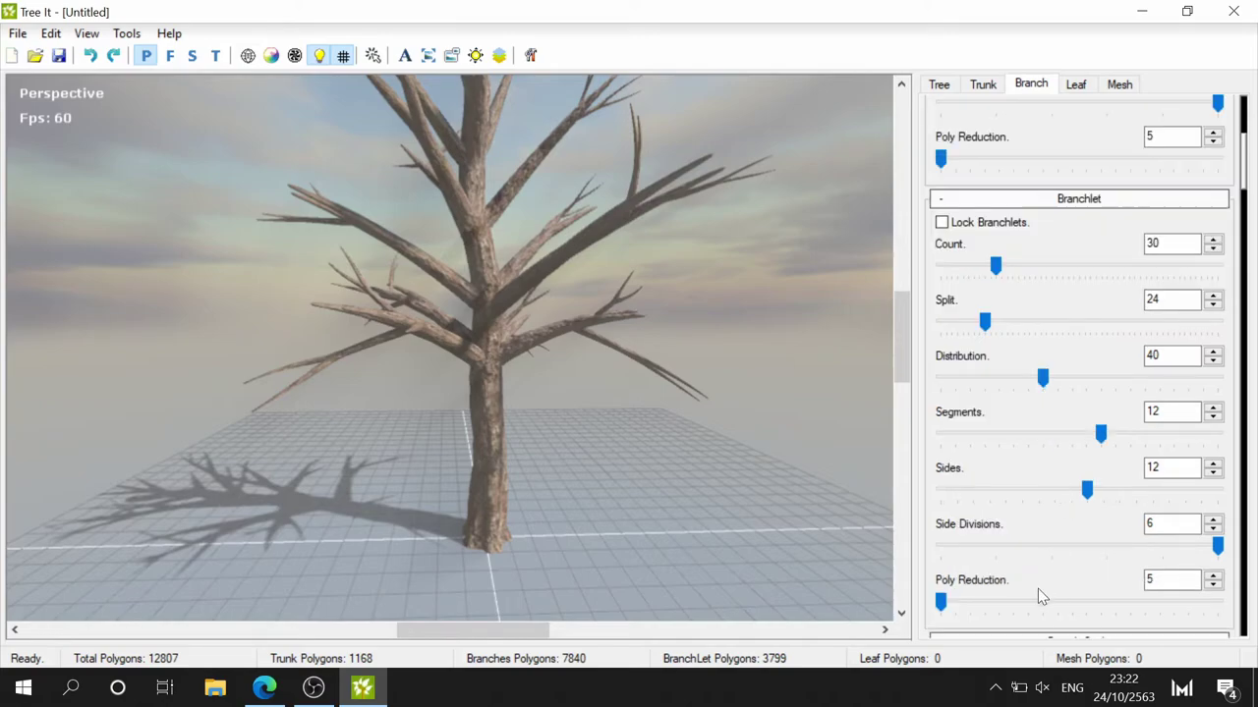
pyautogui.scroll(-3, 1022, 569)
pyautogui.scroll(4, 1013, 506)
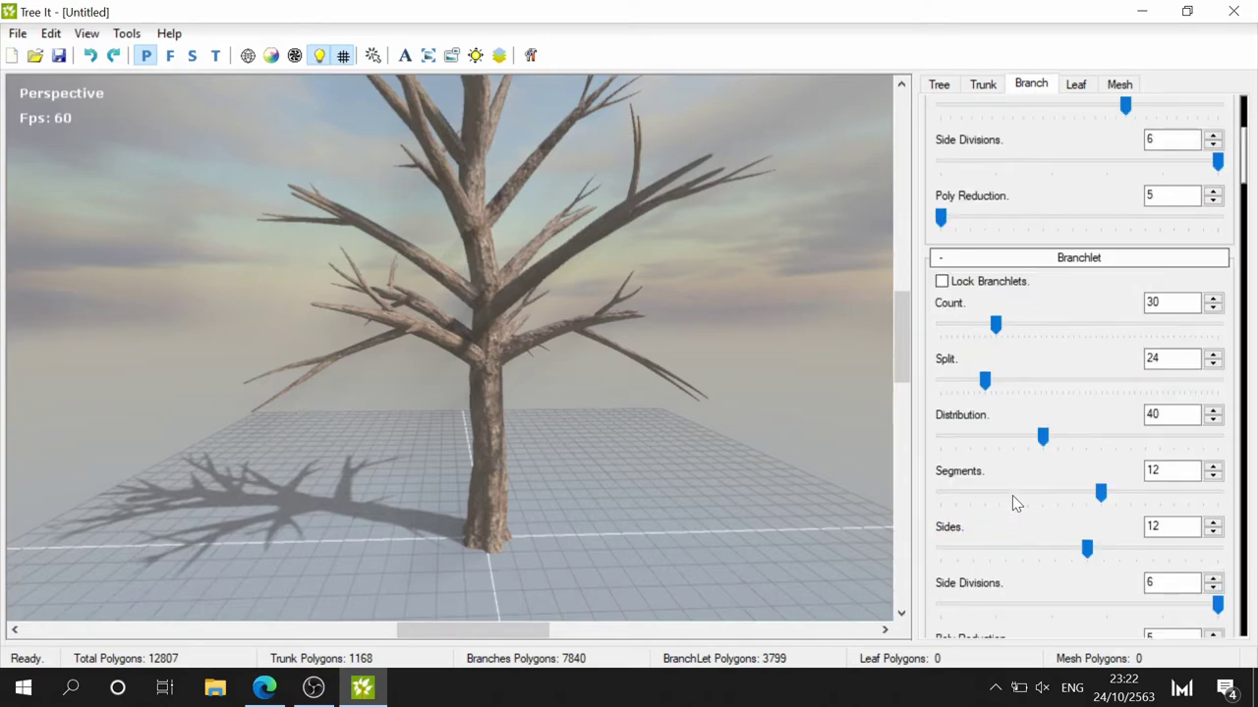
pyautogui.moveTo(1045, 438)
pyautogui.mouseDown()
pyautogui.moveTo(1091, 438)
pyautogui.moveTo(1016, 438)
pyautogui.moveTo(1067, 429)
pyautogui.moveTo(1039, 430)
pyautogui.mouseUp()
pyautogui.click(1160, 493)
pyautogui.moveTo(1083, 552); pyautogui.dragTo(1120, 550)
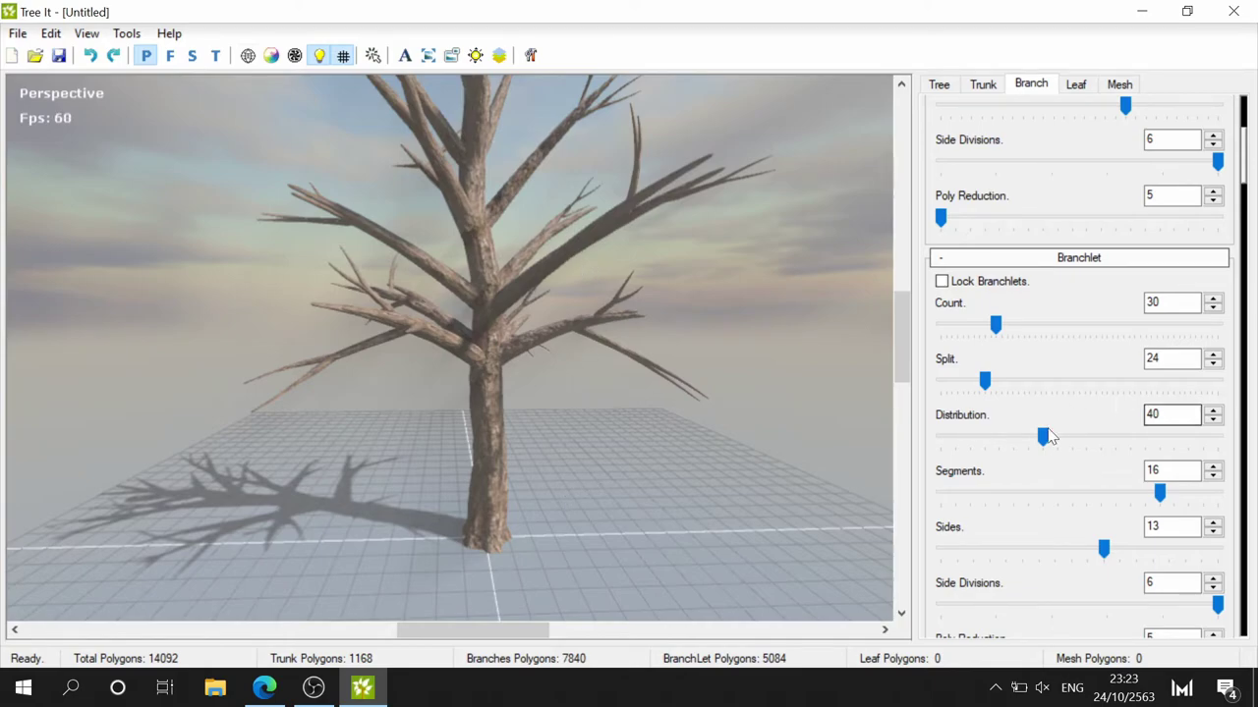
pyautogui.scroll(-3, 1081, 492)
pyautogui.scroll(-1, 1012, 351)
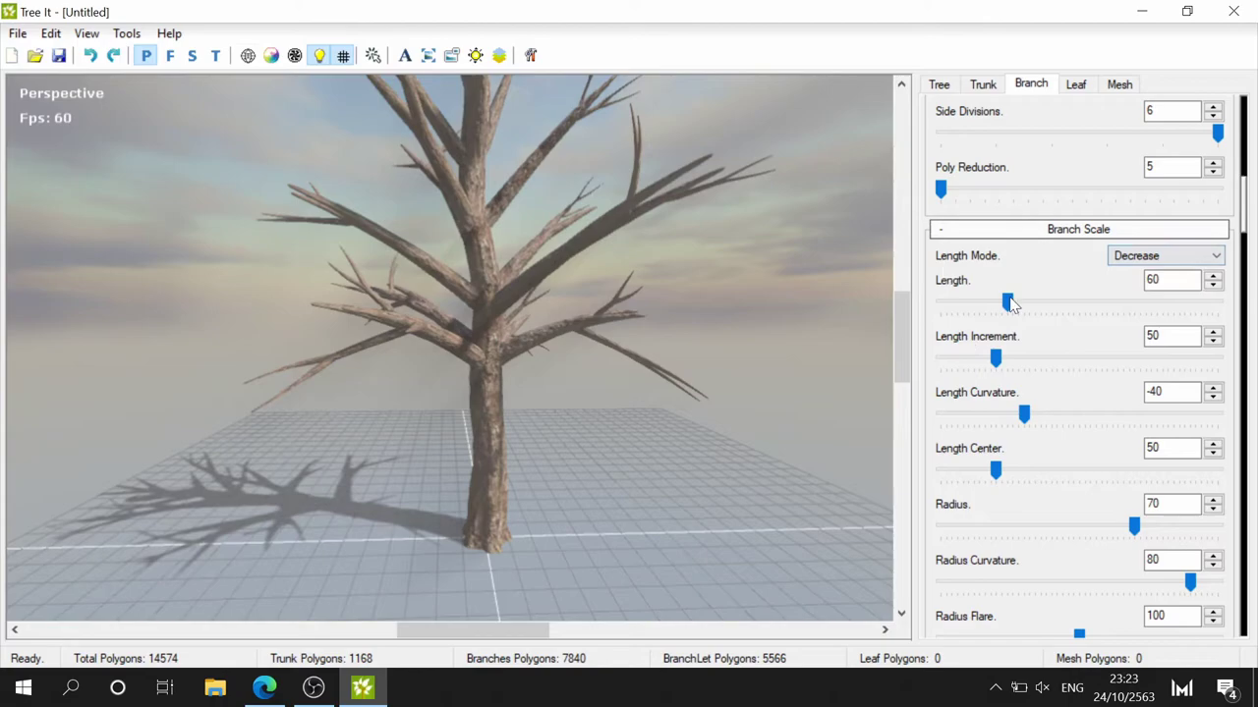
# - Set branch Length to 40, Radius to 52 and Radius Curvature to 100
pyautogui.moveTo(1016, 308)
pyautogui.mouseDown()
pyautogui.moveTo(1031, 310)
pyautogui.moveTo(957, 302)
pyautogui.moveTo(990, 301)
pyautogui.mouseUp()
pyautogui.moveTo(1136, 530)
pyautogui.mouseDown()
pyautogui.moveTo(998, 534)
pyautogui.moveTo(1027, 526)
pyautogui.mouseUp()
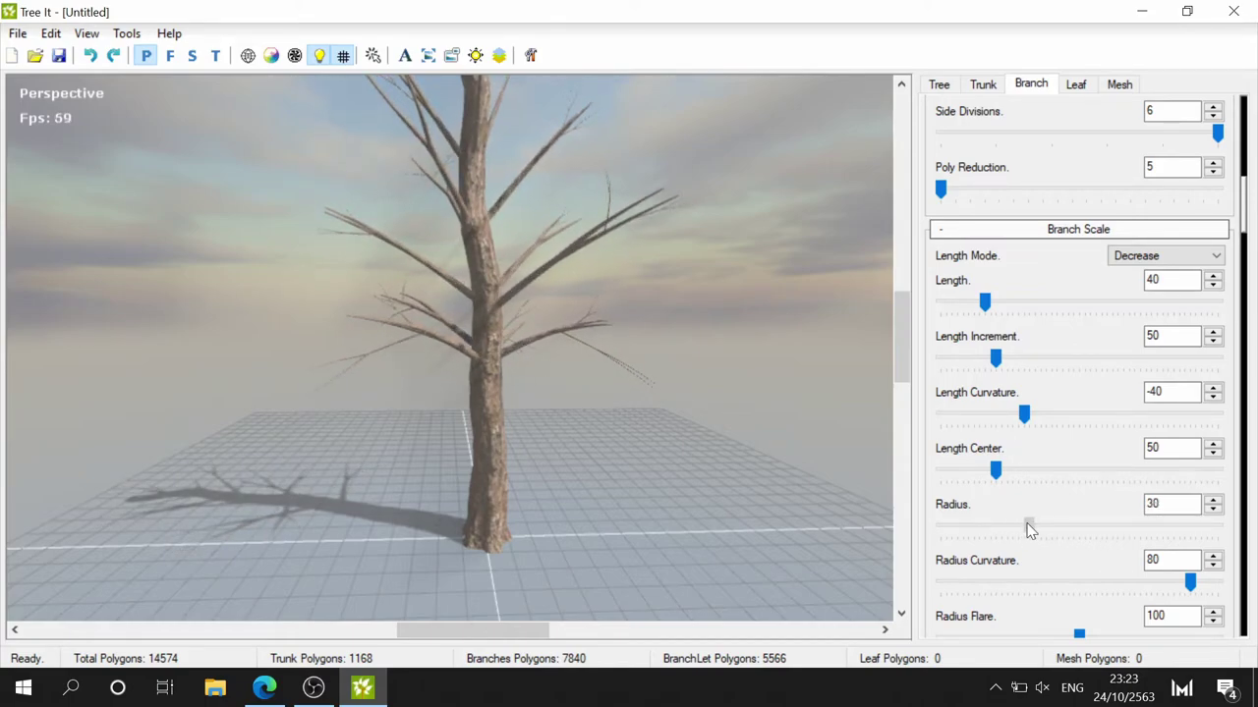
pyautogui.scroll(-1, 1090, 514)
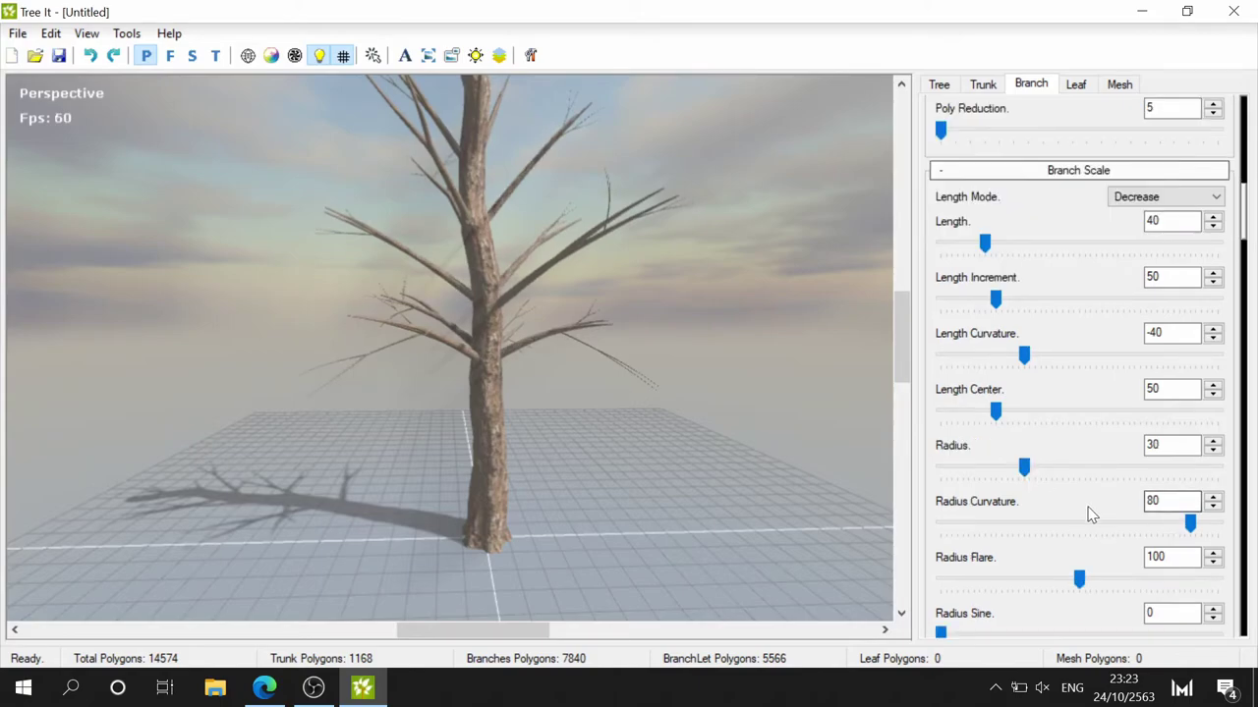
pyautogui.moveTo(1027, 469); pyautogui.dragTo(1085, 468)
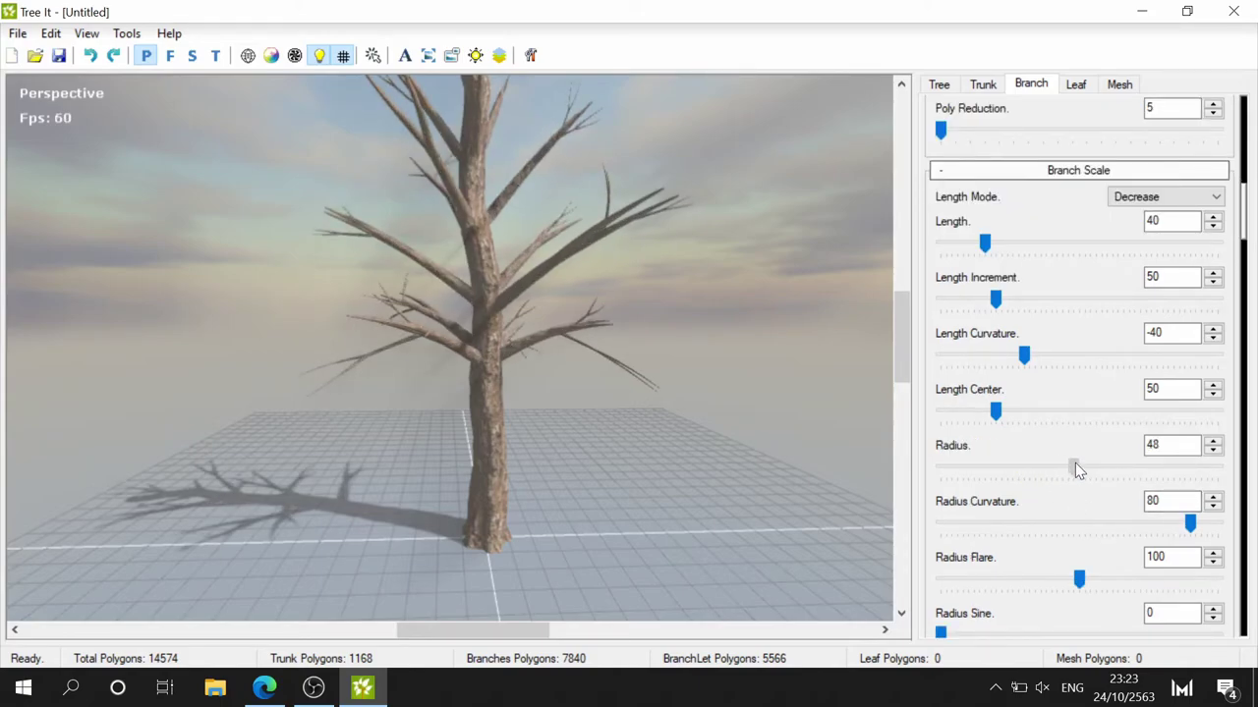
pyautogui.moveTo(1190, 524)
pyautogui.mouseDown()
pyautogui.moveTo(1219, 527)
pyautogui.moveTo(1123, 525)
pyautogui.moveTo(1247, 520)
pyautogui.mouseUp()
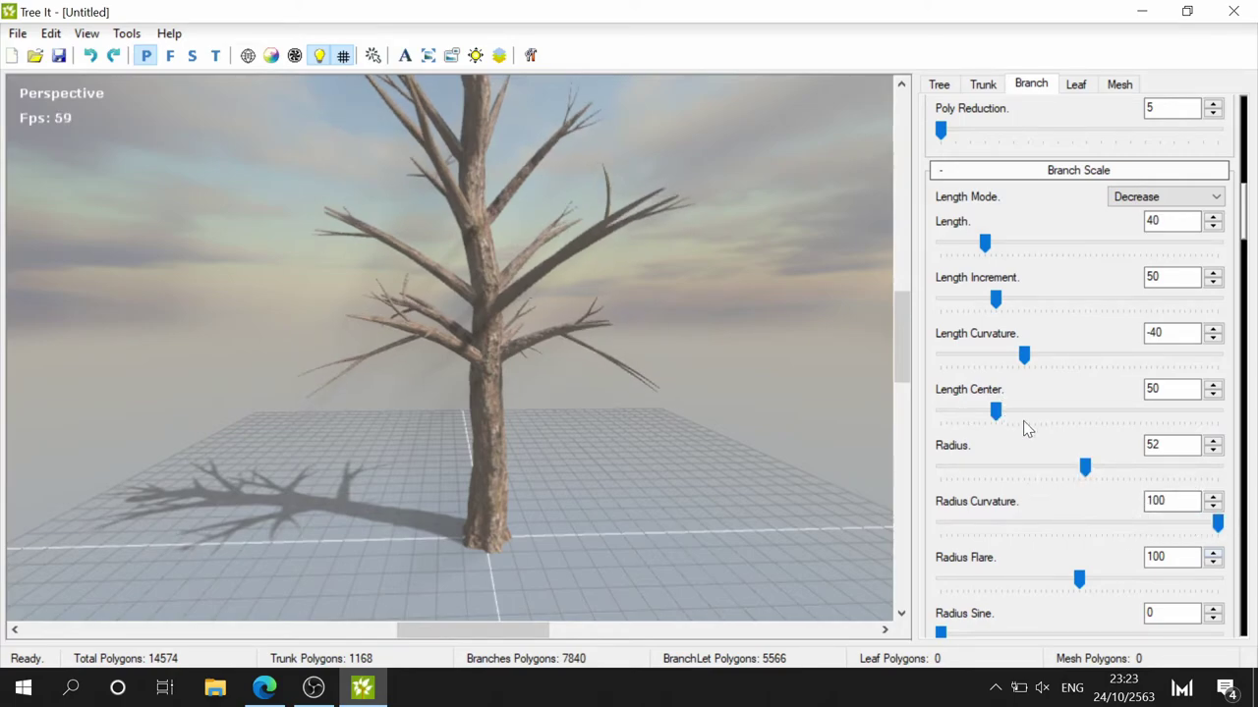
# - Raise branch Length Curvature to 32 and set branchlet Distribution to 45
pyautogui.moveTo(1039, 366)
pyautogui.mouseDown()
pyautogui.moveTo(1135, 360)
pyautogui.moveTo(1123, 355)
pyautogui.mouseUp()
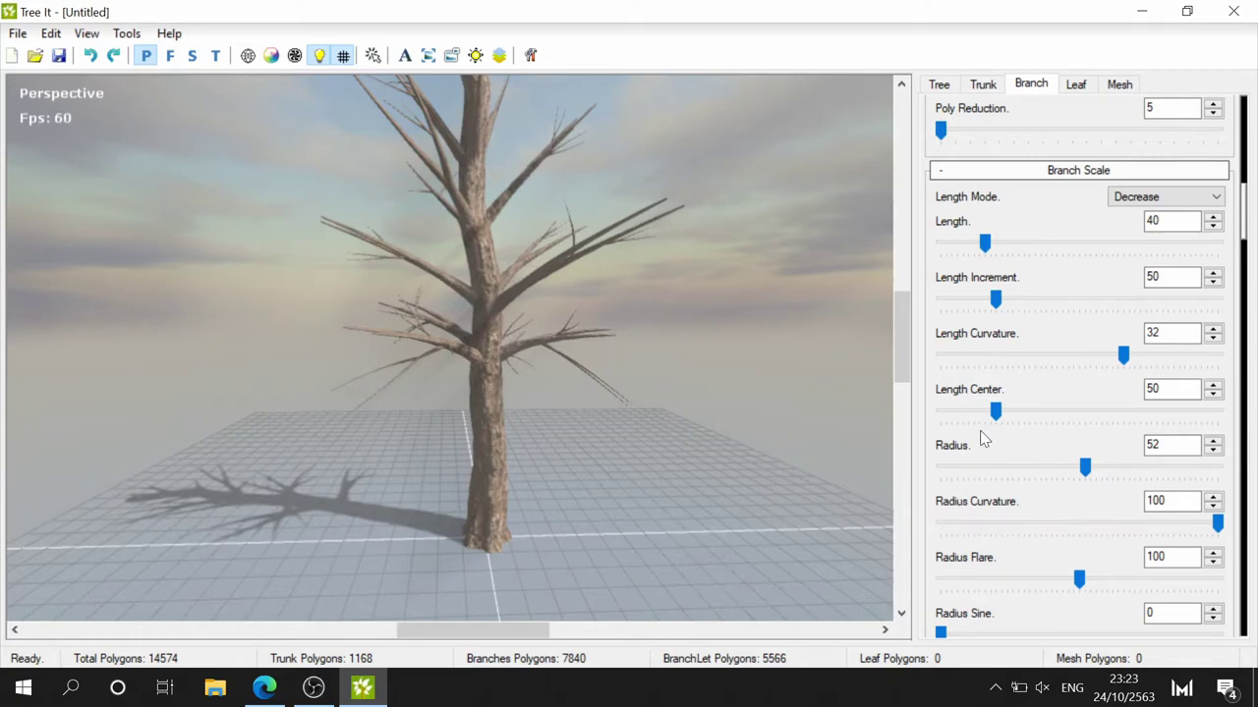
pyautogui.scroll(-1, 1014, 520)
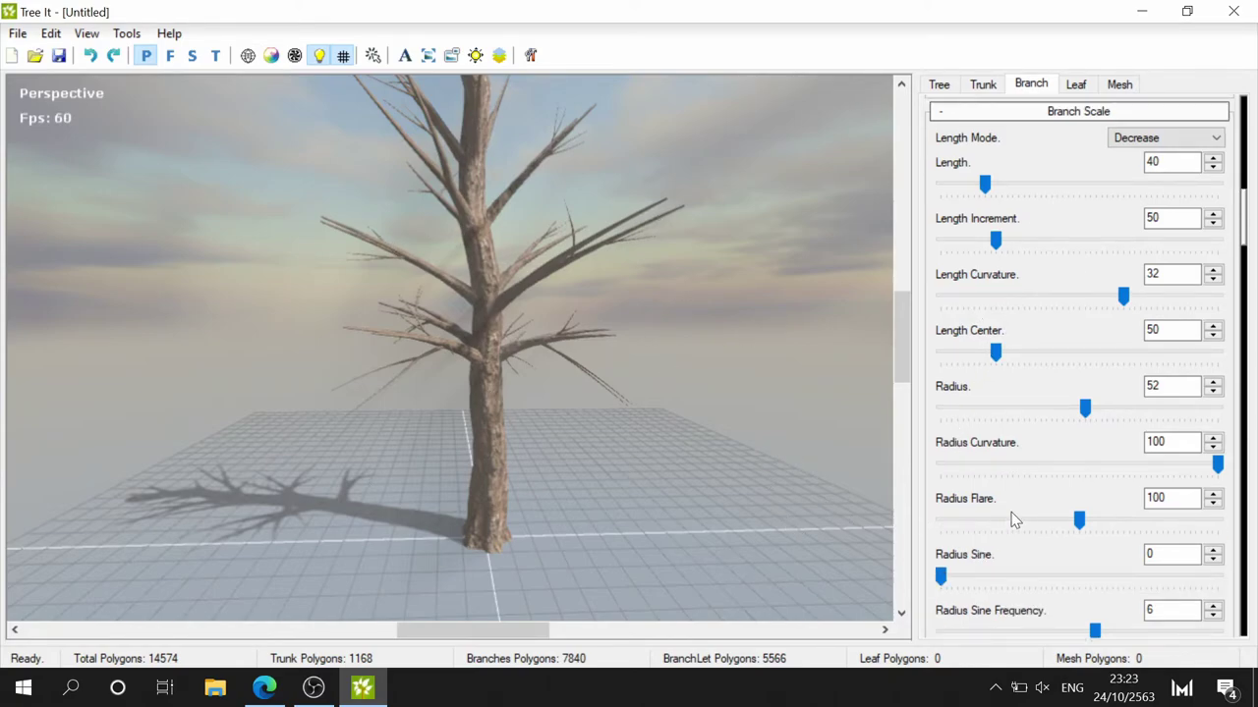
pyautogui.scroll(5, 1015, 521)
pyautogui.moveTo(1046, 324)
pyautogui.mouseDown()
pyautogui.moveTo(1101, 324)
pyautogui.moveTo(1031, 322)
pyautogui.moveTo(1064, 319)
pyautogui.mouseUp()
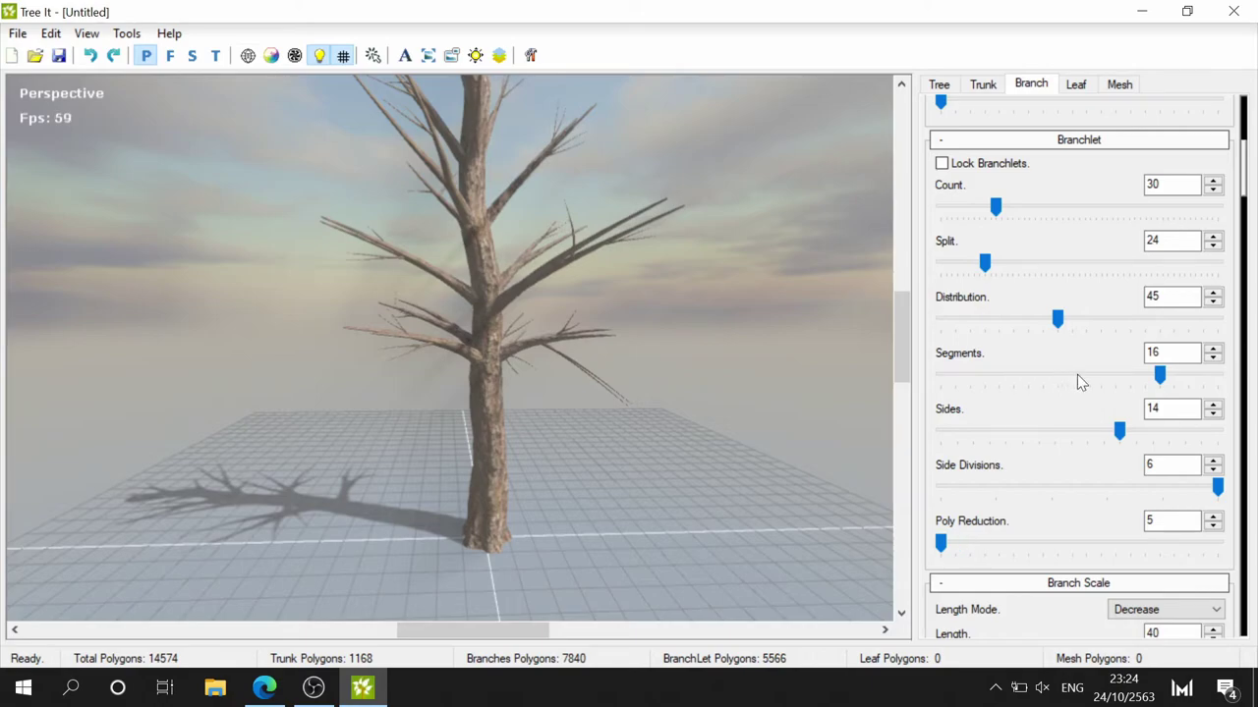
# - Try out different branch Radius Flare values
pyautogui.scroll(-3, 1022, 467)
pyautogui.scroll(-6, 1056, 478)
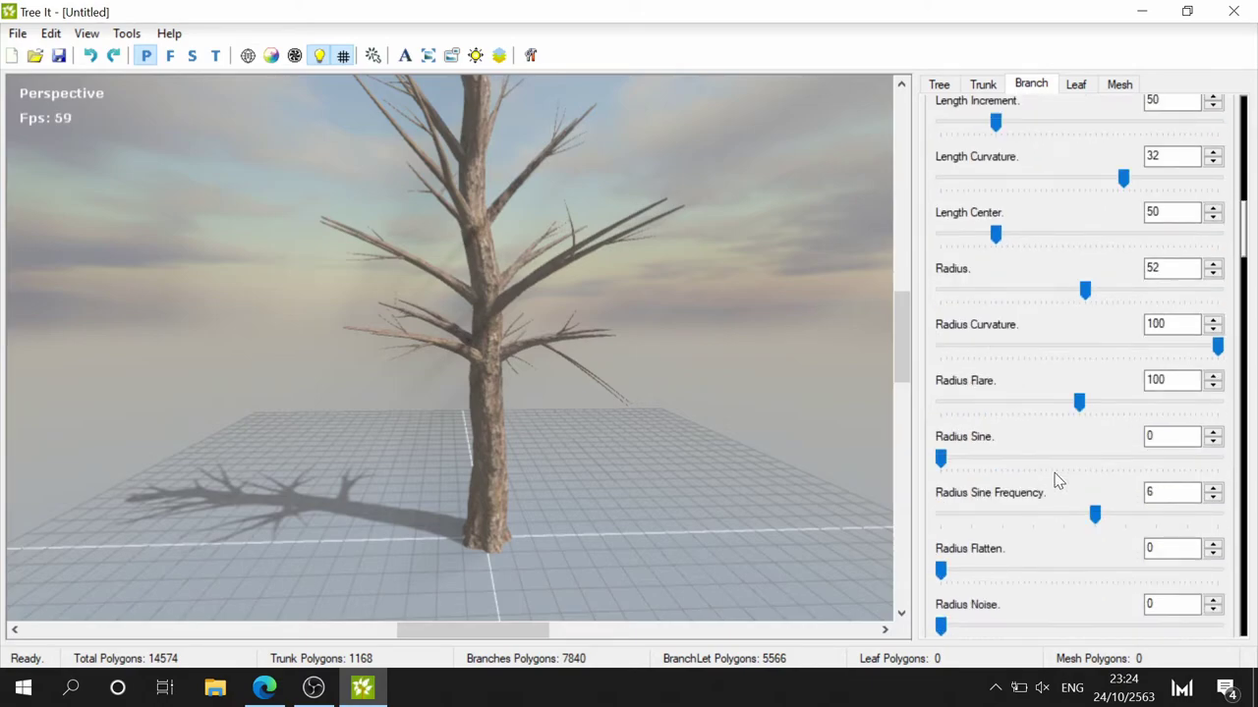
pyautogui.scroll(-5, 1055, 477)
pyautogui.scroll(-2, 1041, 474)
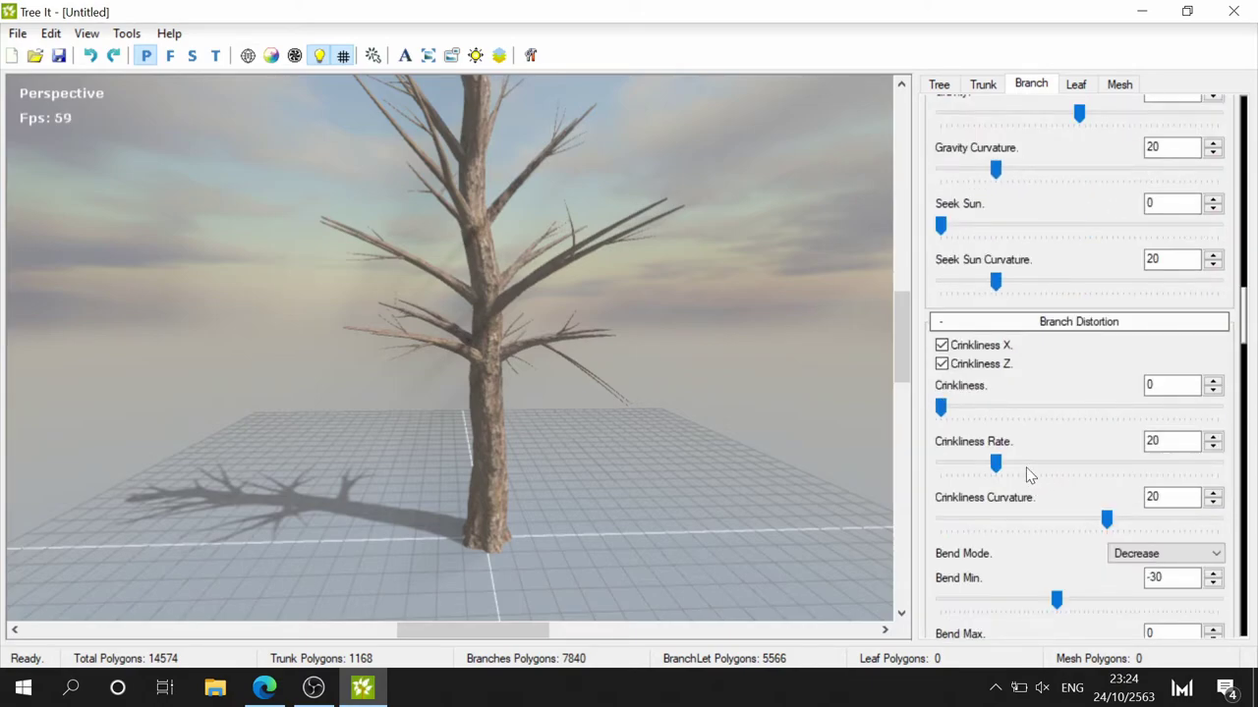
pyautogui.scroll(4, 1032, 432)
pyautogui.scroll(1, 1066, 402)
pyautogui.scroll(4, 1059, 385)
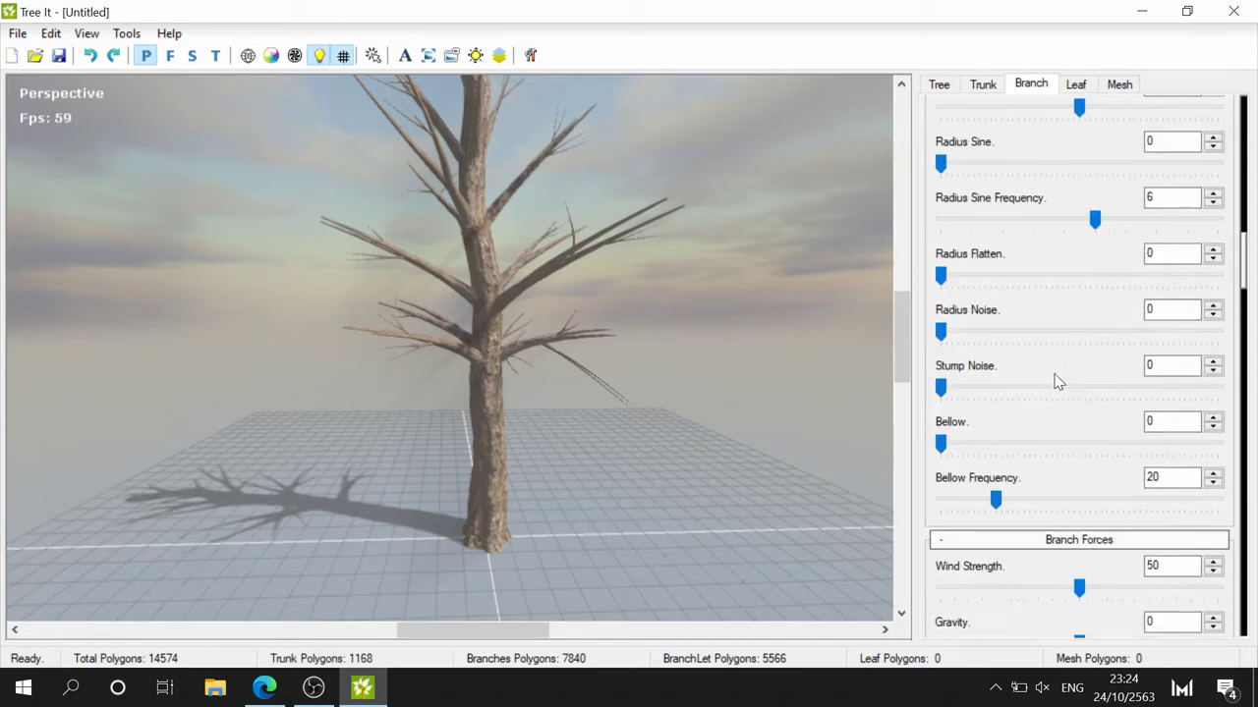
pyautogui.scroll(1, 1055, 382)
pyautogui.scroll(-3, 1053, 384)
pyautogui.scroll(6, 1051, 387)
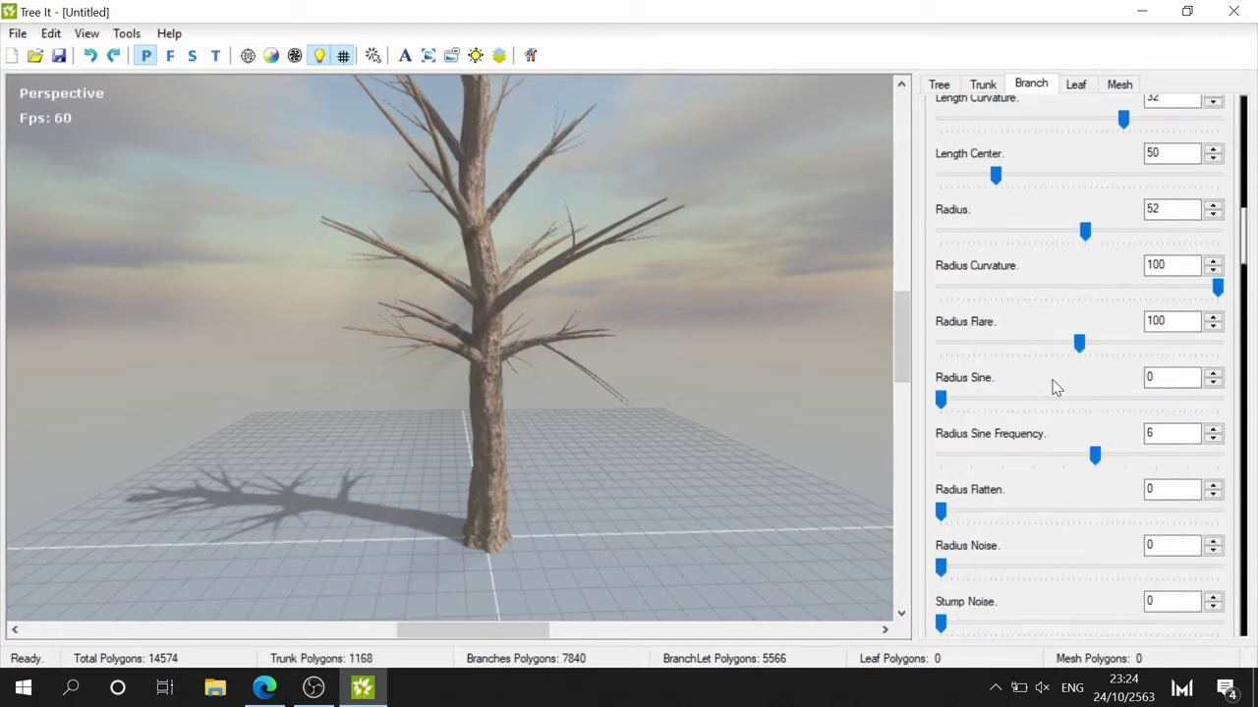
pyautogui.scroll(4, 1052, 386)
pyautogui.scroll(-2, 1051, 386)
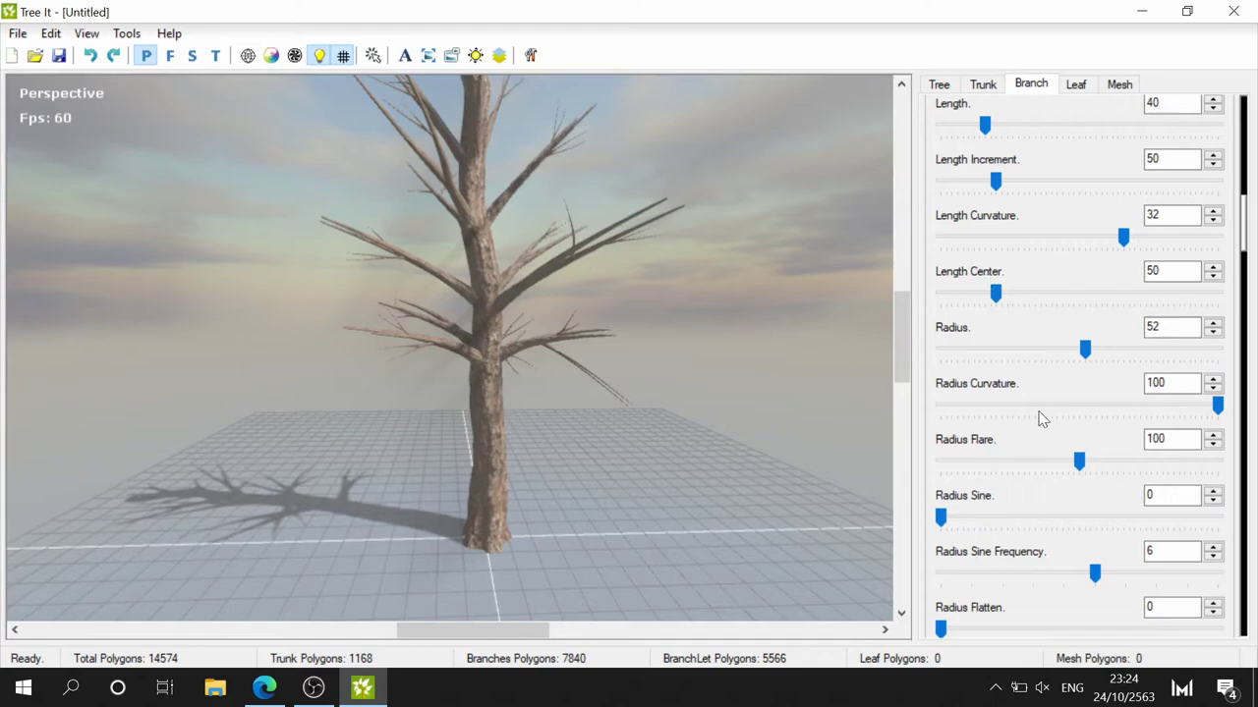
pyautogui.scroll(-3, 1037, 417)
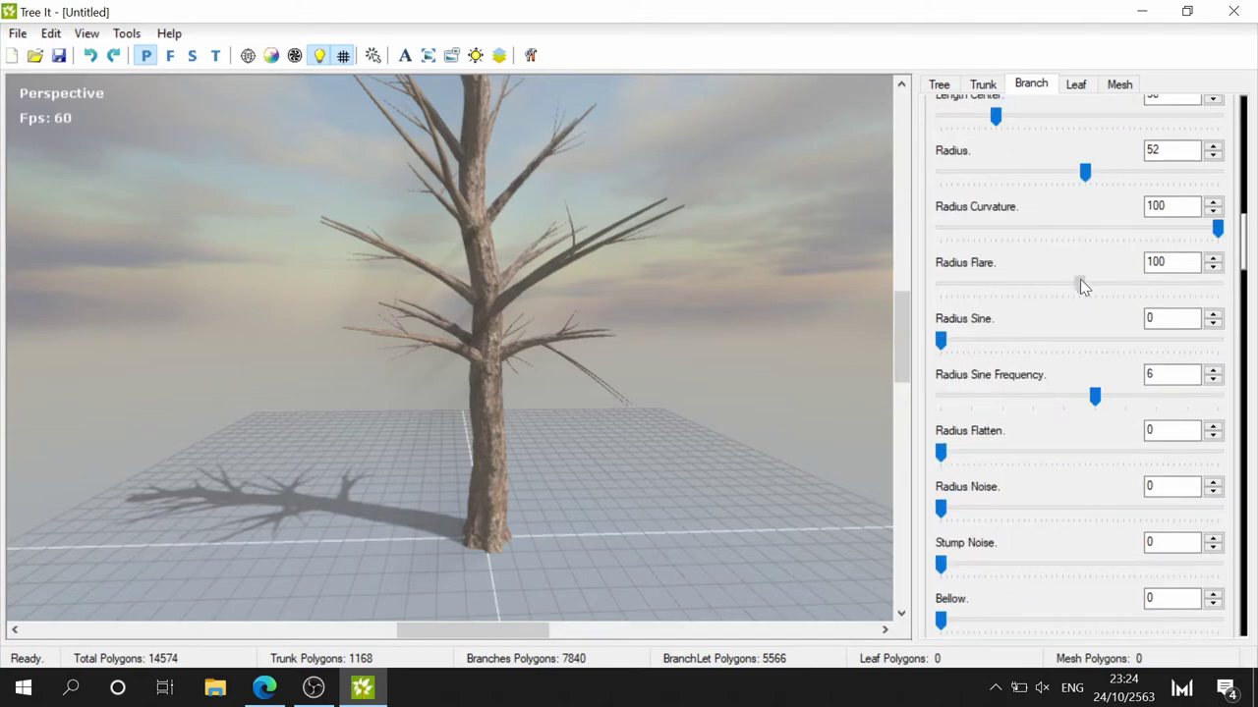
pyautogui.moveTo(1079, 285)
pyautogui.mouseDown()
pyautogui.moveTo(1063, 286)
pyautogui.moveTo(1135, 285)
pyautogui.mouseUp()
pyautogui.scroll(2, 513, 323)
pyautogui.scroll(3, 570, 304)
pyautogui.scroll(3, 593, 187)
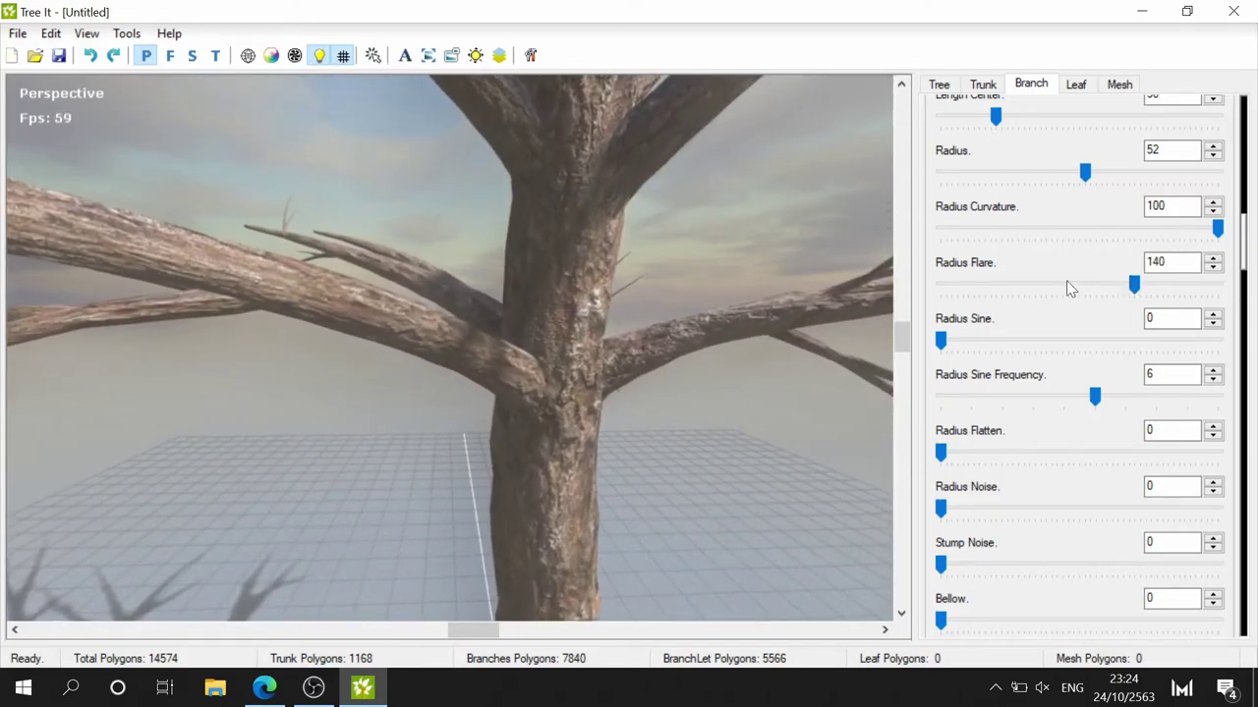
pyautogui.moveTo(1134, 285)
pyautogui.mouseDown()
pyautogui.moveTo(1074, 291)
pyautogui.moveTo(1135, 287)
pyautogui.mouseUp()
# - Roughen the branches with Radius Noise 24 and raise Stump Noise above 0
pyautogui.moveTo(941, 508); pyautogui.dragTo(1007, 508)
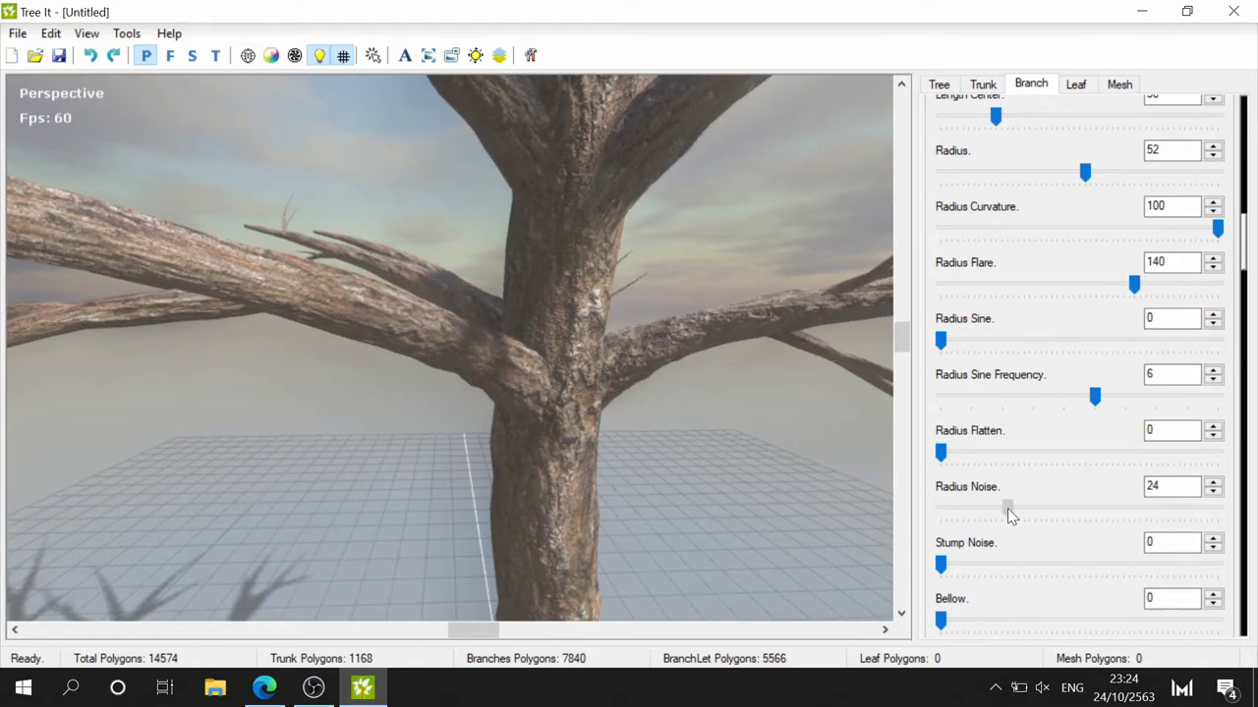
pyautogui.scroll(-5, 326, 241)
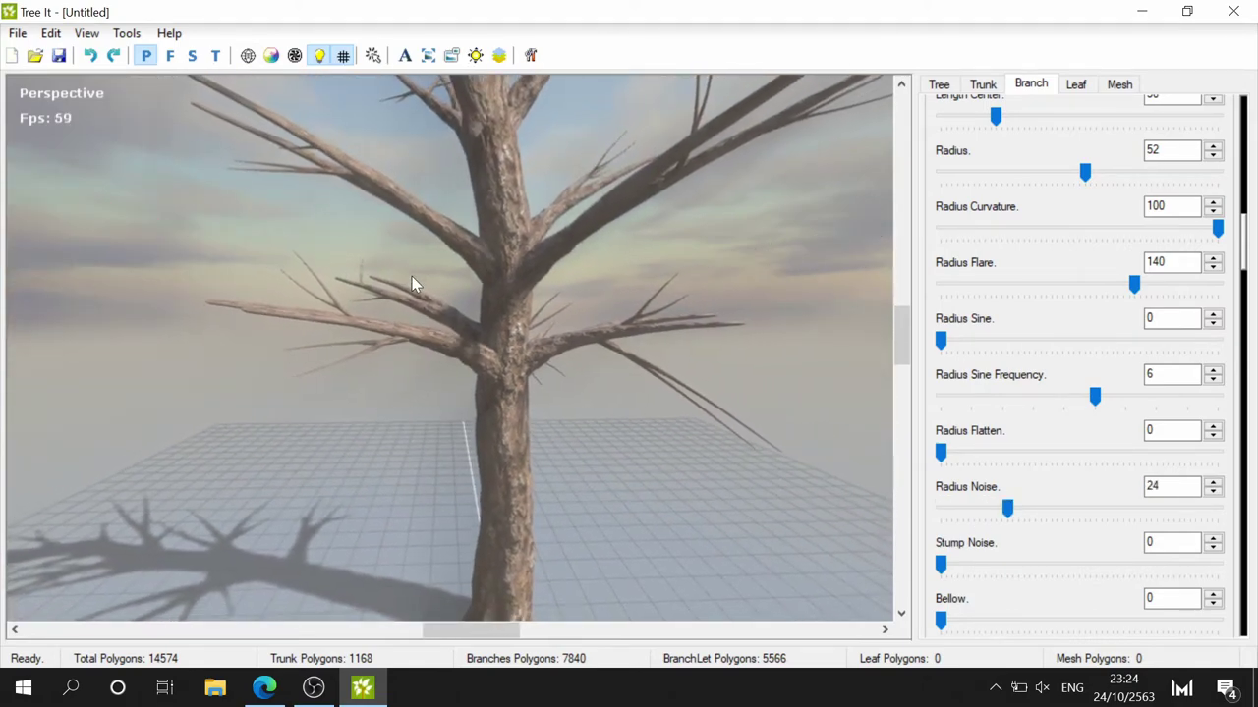
pyautogui.scroll(-1, 1120, 492)
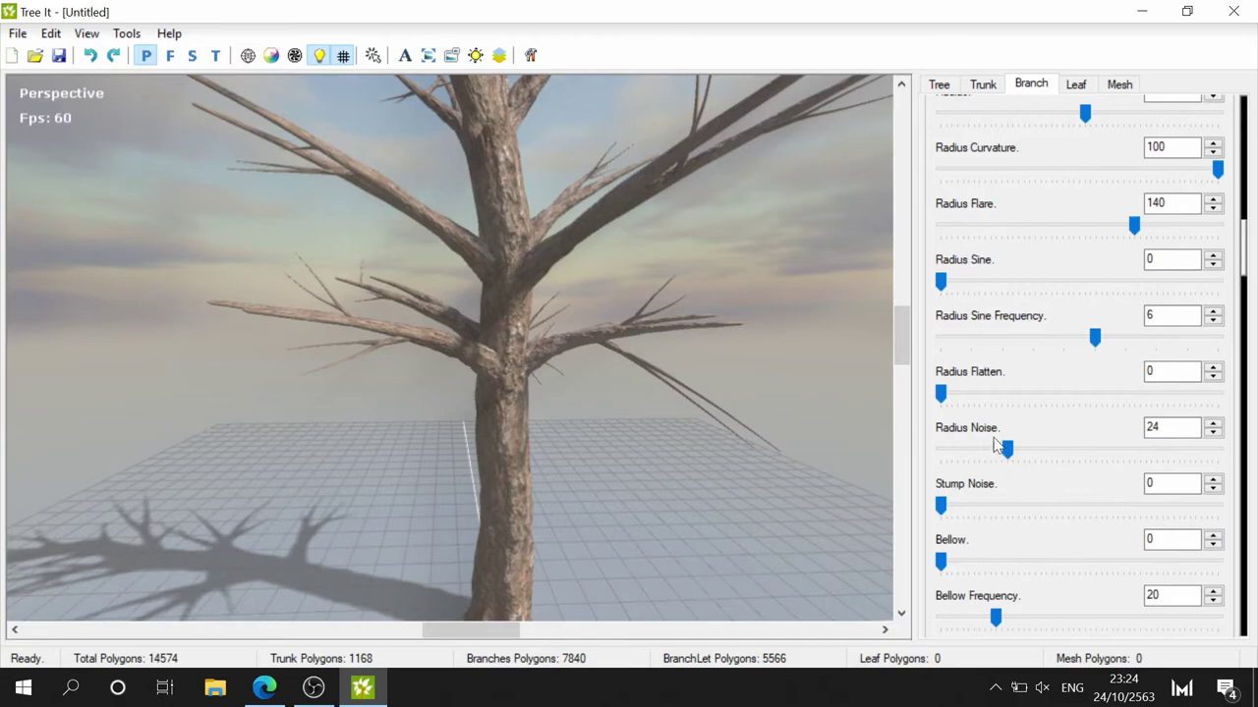
pyautogui.moveTo(942, 506); pyautogui.dragTo(993, 511)
# - Set the branch Wind Strength to 40
pyautogui.scroll(-3, 983, 569)
pyautogui.scroll(-1, 1004, 556)
pyautogui.scroll(-2, 1004, 557)
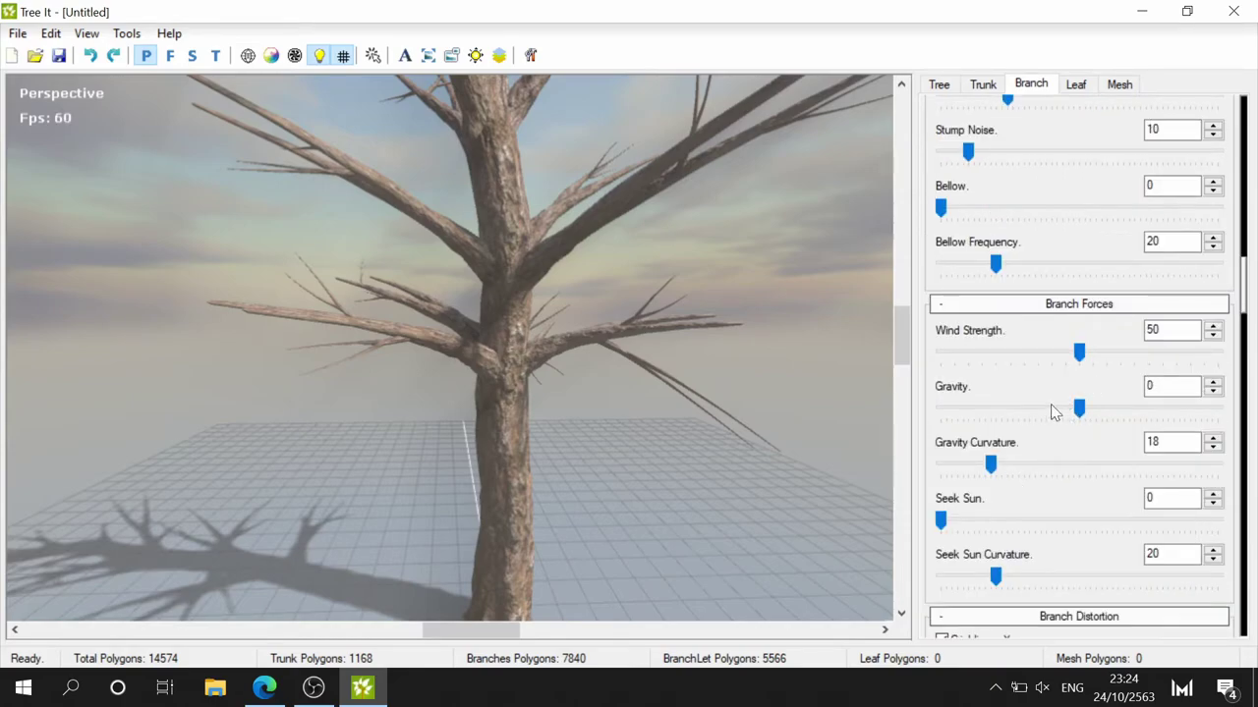
pyautogui.scroll(-3, 1052, 409)
pyautogui.scroll(2, 1064, 330)
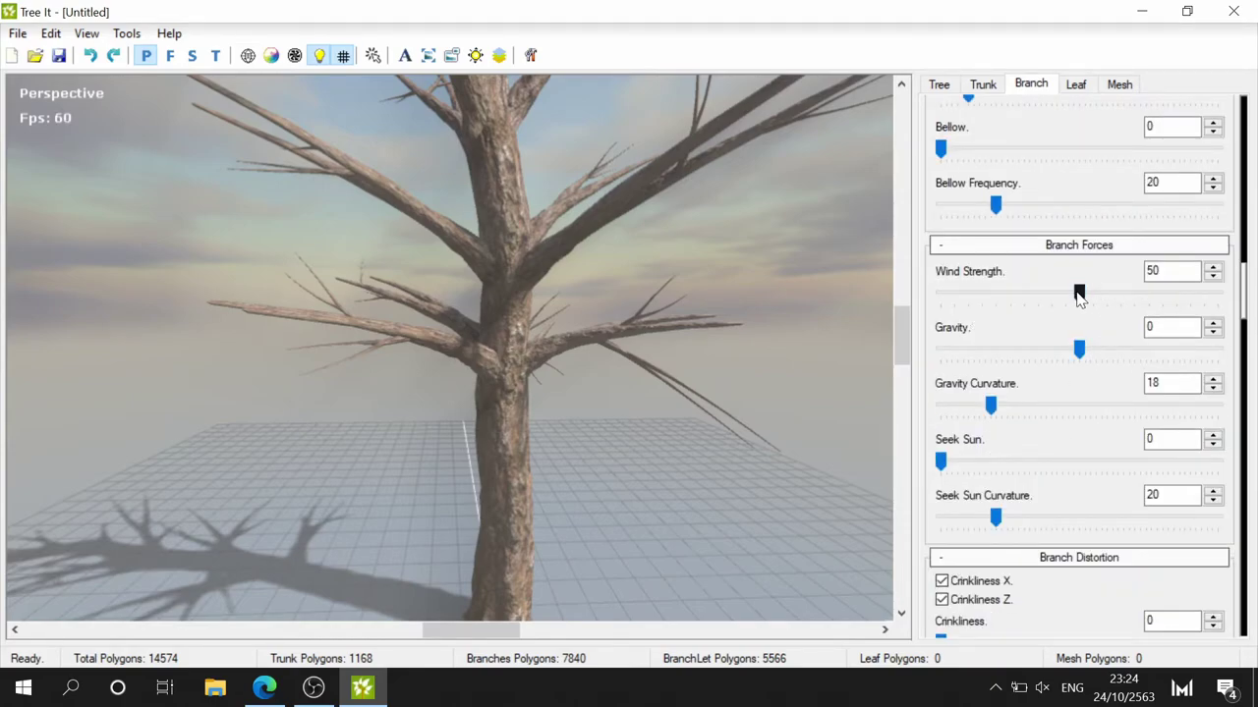
pyautogui.moveTo(1079, 293)
pyautogui.mouseDown()
pyautogui.moveTo(1107, 294)
pyautogui.moveTo(1059, 300)
pyautogui.moveTo(1123, 308)
pyautogui.mouseUp()
pyautogui.click(1097, 307)
pyautogui.click(1061, 302)
# - Set Gravity 0 with Gravity Curvature 56, and Seek Sun 6 with Seek Sun Curvature 18
pyautogui.moveTo(1086, 356); pyautogui.dragTo(1104, 361)
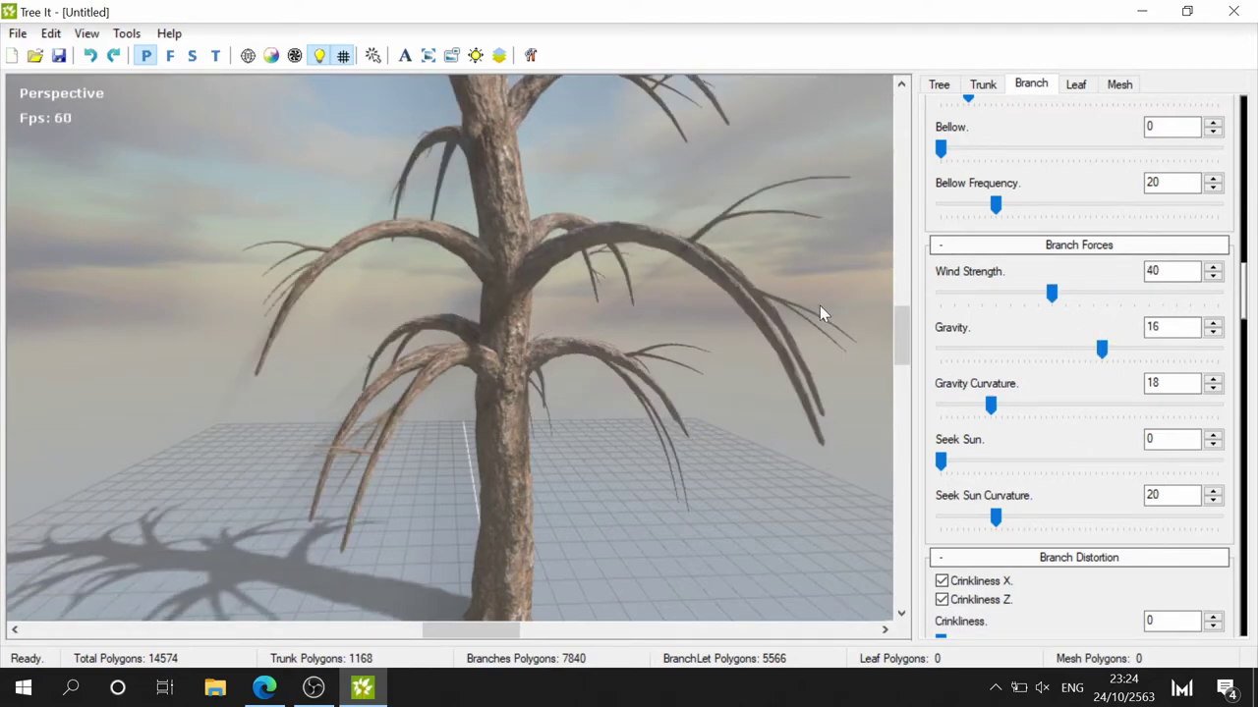
pyautogui.scroll(-3, 631, 284)
pyautogui.scroll(-2, 631, 284)
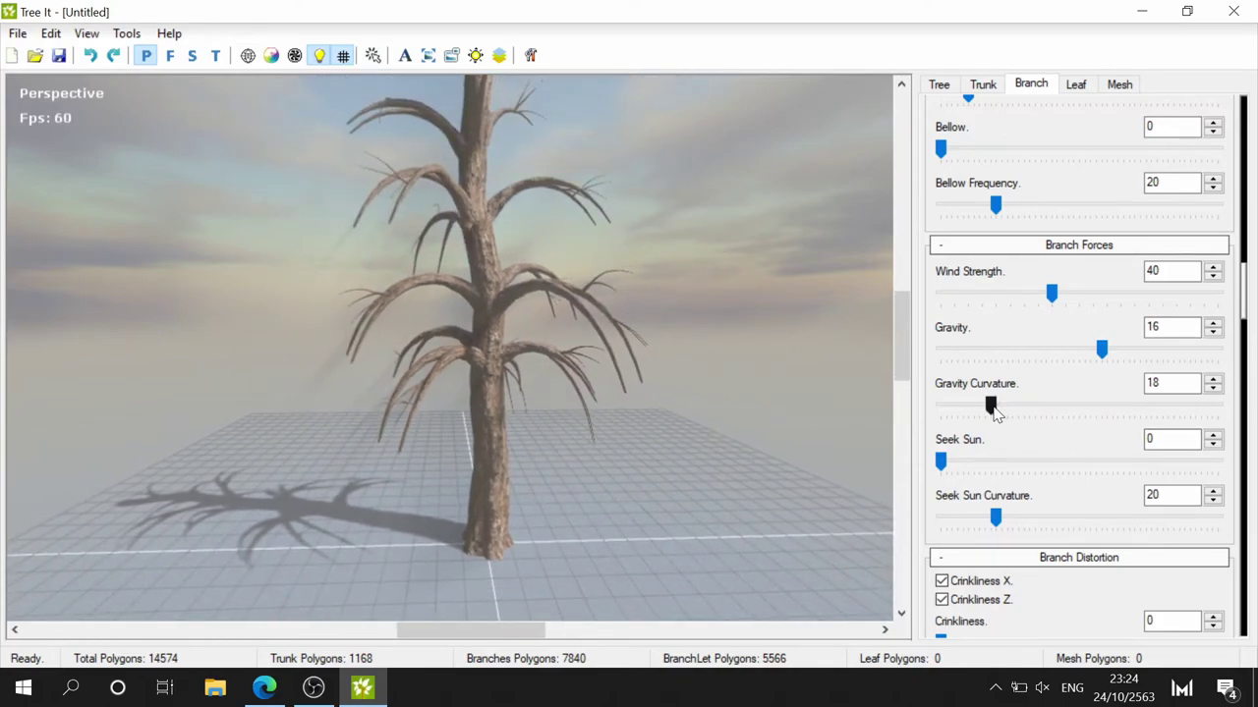
pyautogui.moveTo(990, 404)
pyautogui.mouseDown()
pyautogui.moveTo(1250, 402)
pyautogui.moveTo(1042, 438)
pyautogui.moveTo(1091, 413)
pyautogui.moveTo(939, 393)
pyautogui.moveTo(991, 406)
pyautogui.moveTo(1100, 403)
pyautogui.mouseUp()
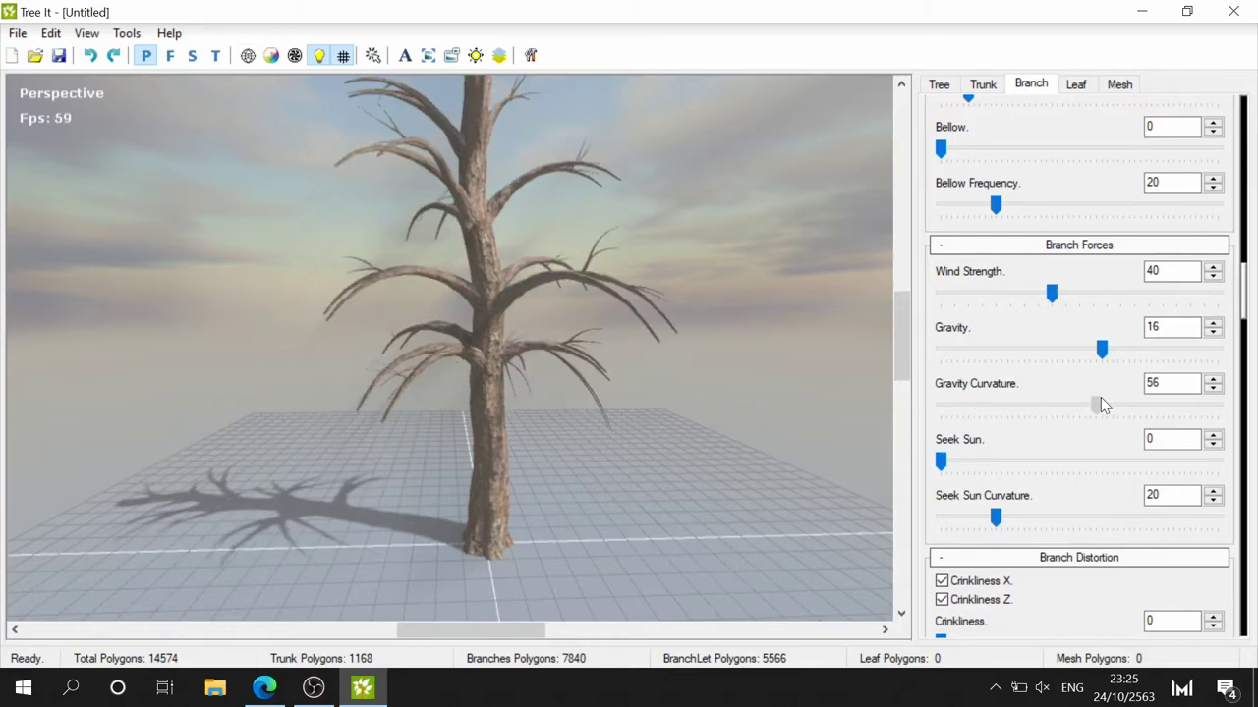
pyautogui.moveTo(1108, 356)
pyautogui.mouseDown()
pyautogui.moveTo(1205, 349)
pyautogui.moveTo(1077, 362)
pyautogui.moveTo(1130, 366)
pyautogui.moveTo(1055, 348)
pyautogui.moveTo(1142, 344)
pyautogui.moveTo(1028, 345)
pyautogui.moveTo(1077, 336)
pyautogui.mouseUp()
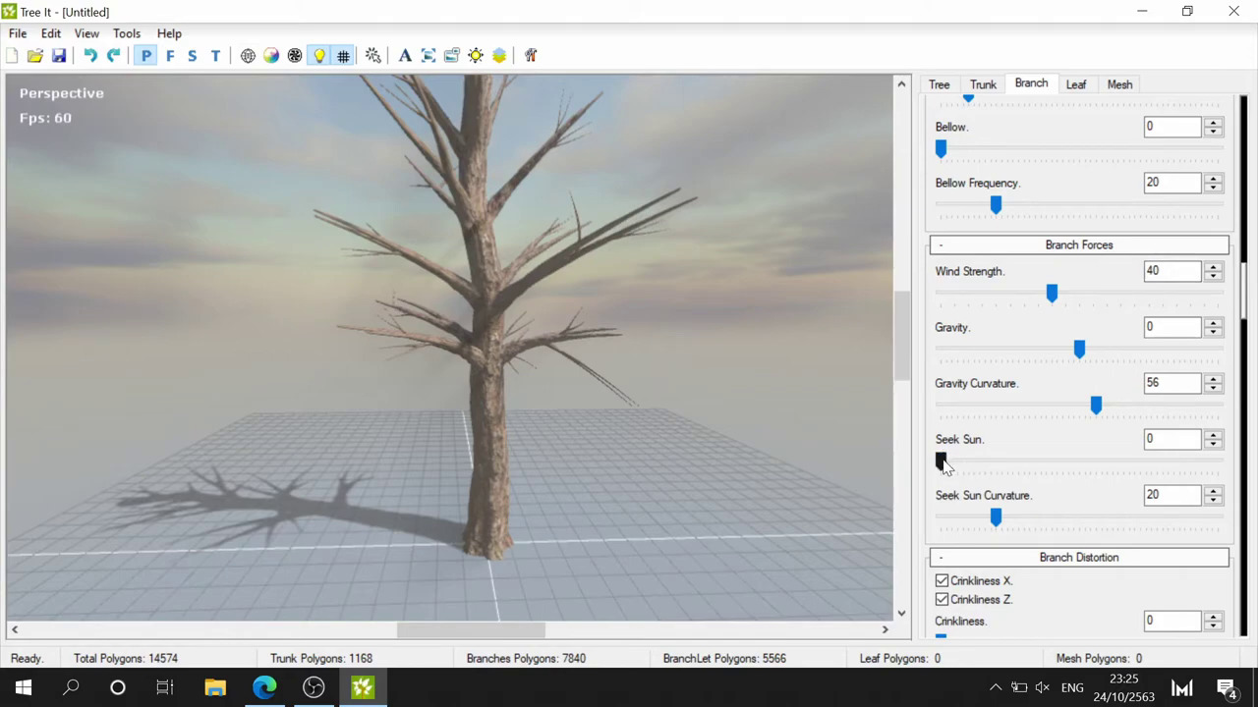
pyautogui.moveTo(940, 460)
pyautogui.mouseDown()
pyautogui.moveTo(972, 463)
pyautogui.moveTo(957, 462)
pyautogui.mouseUp()
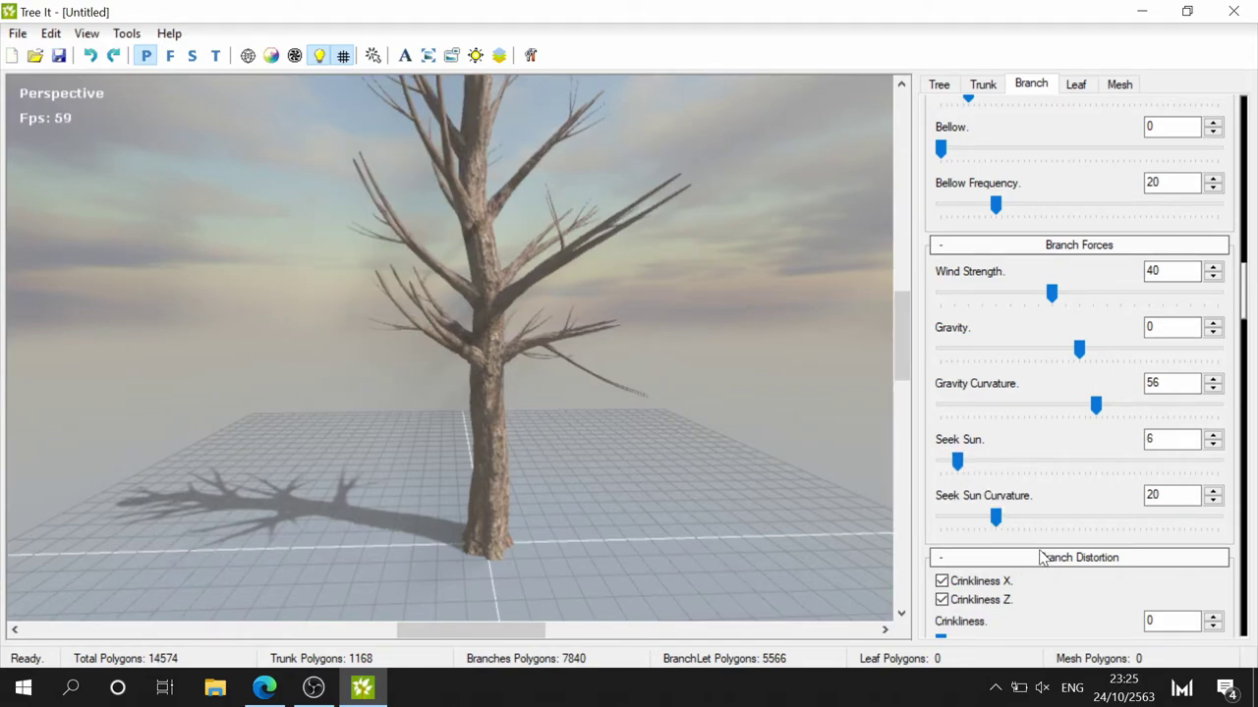
pyautogui.moveTo(998, 518); pyautogui.dragTo(992, 518)
# - Crinkle the branches with Crinkliness 18 and Crinkliness Curvature 40
pyautogui.scroll(-2, 994, 458)
pyautogui.scroll(2, 1002, 327)
pyautogui.scroll(-3, 982, 336)
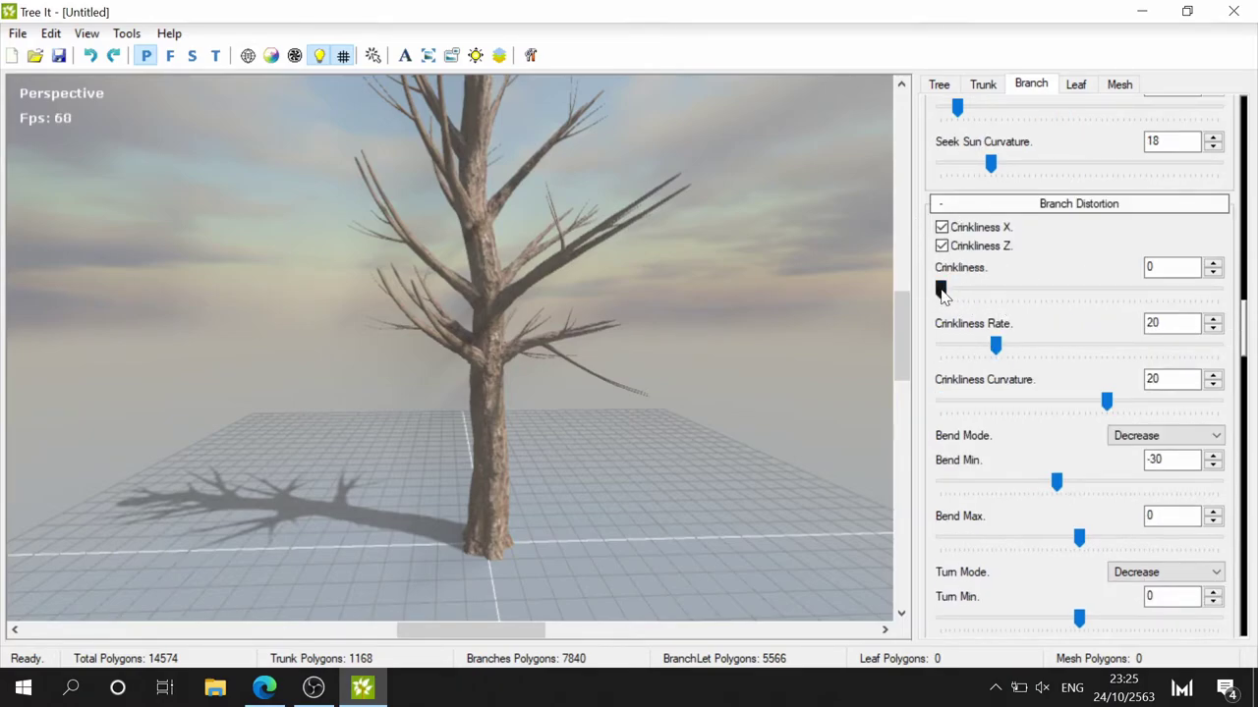
pyautogui.moveTo(940, 293)
pyautogui.mouseDown()
pyautogui.moveTo(1018, 287)
pyautogui.moveTo(969, 284)
pyautogui.moveTo(991, 295)
pyautogui.mouseUp()
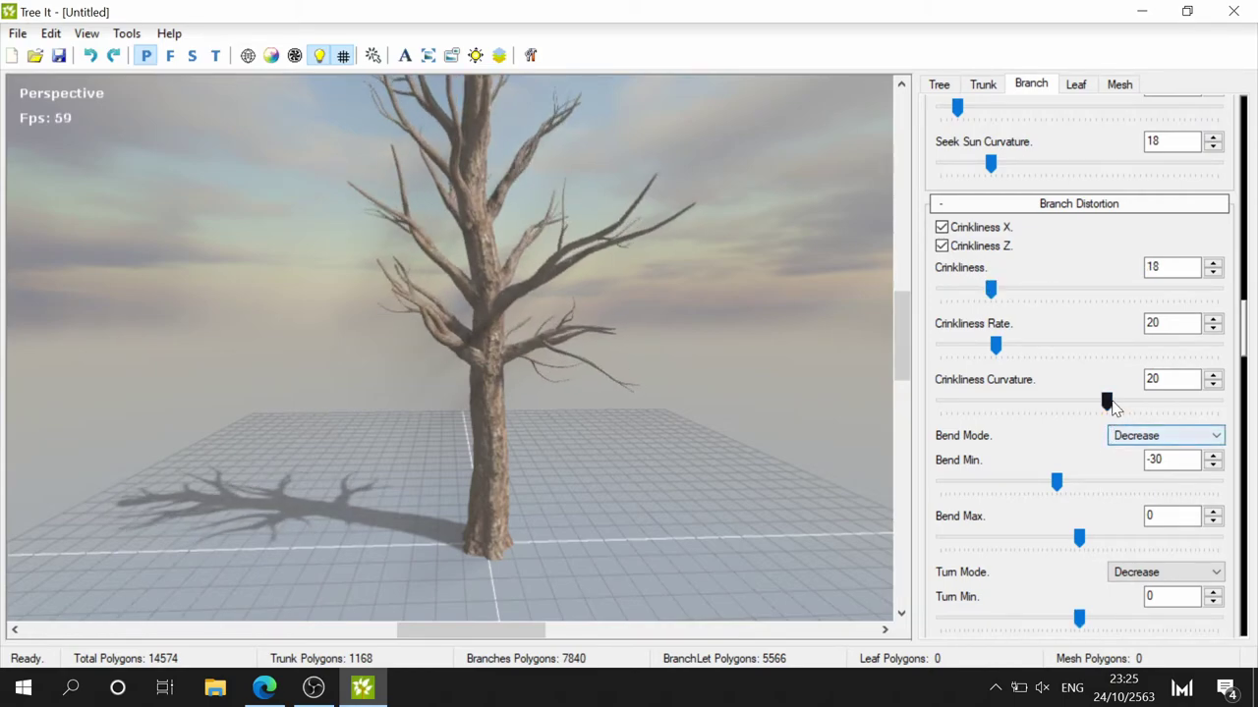
pyautogui.moveTo(1107, 401)
pyautogui.mouseDown()
pyautogui.moveTo(1131, 402)
pyautogui.moveTo(1090, 397)
pyautogui.moveTo(1134, 386)
pyautogui.mouseUp()
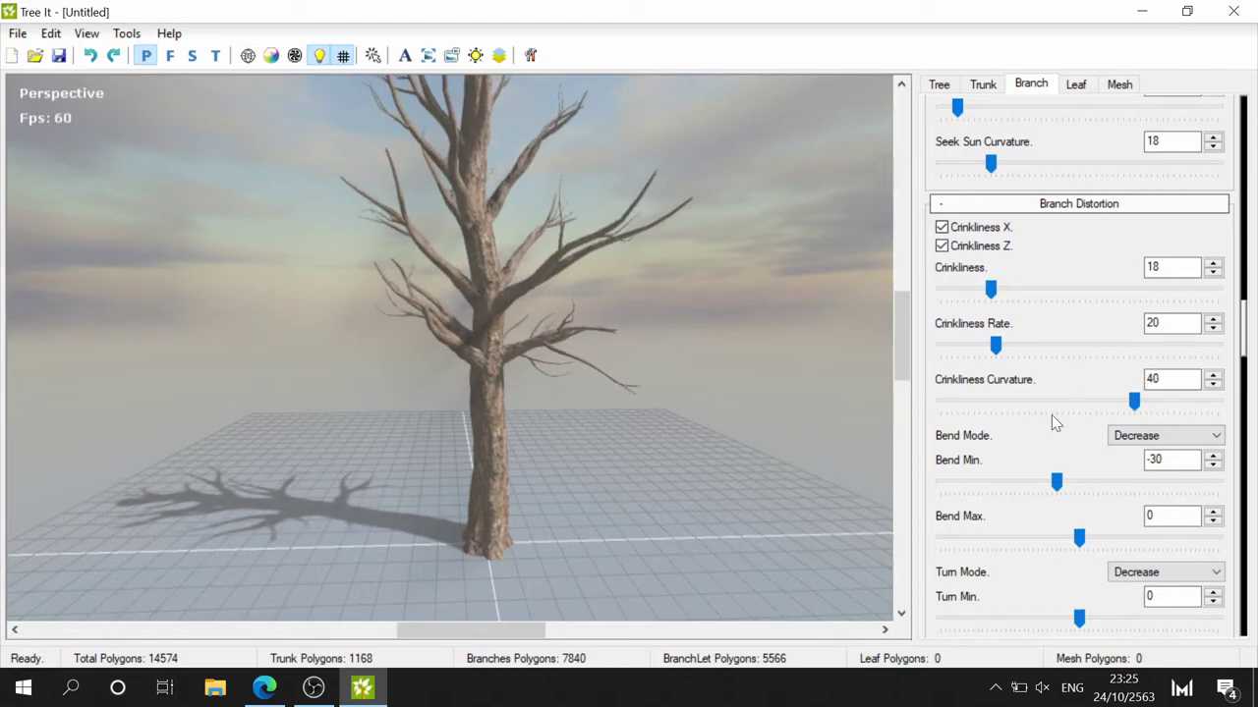
# - Twist the branches from Twist Min 24 to Twist Max 180
pyautogui.scroll(-1, 1042, 481)
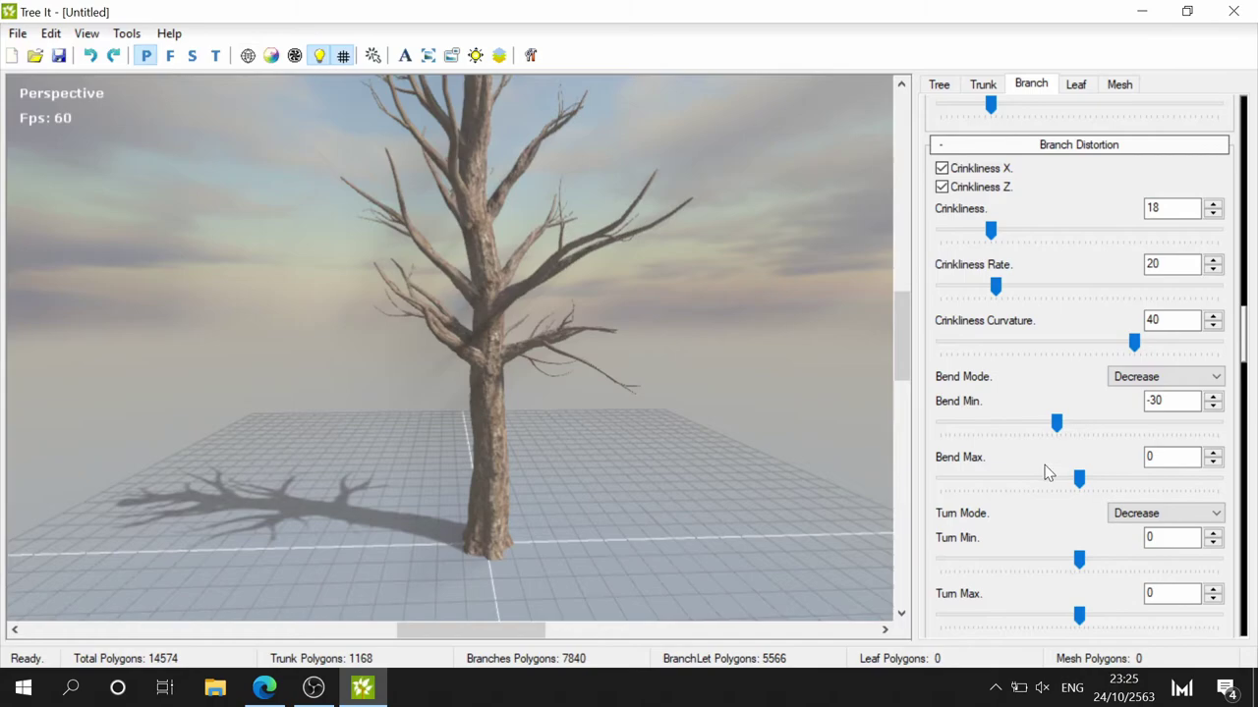
pyautogui.scroll(-3, 1044, 470)
pyautogui.scroll(-8, 1039, 413)
pyautogui.scroll(1, 1031, 275)
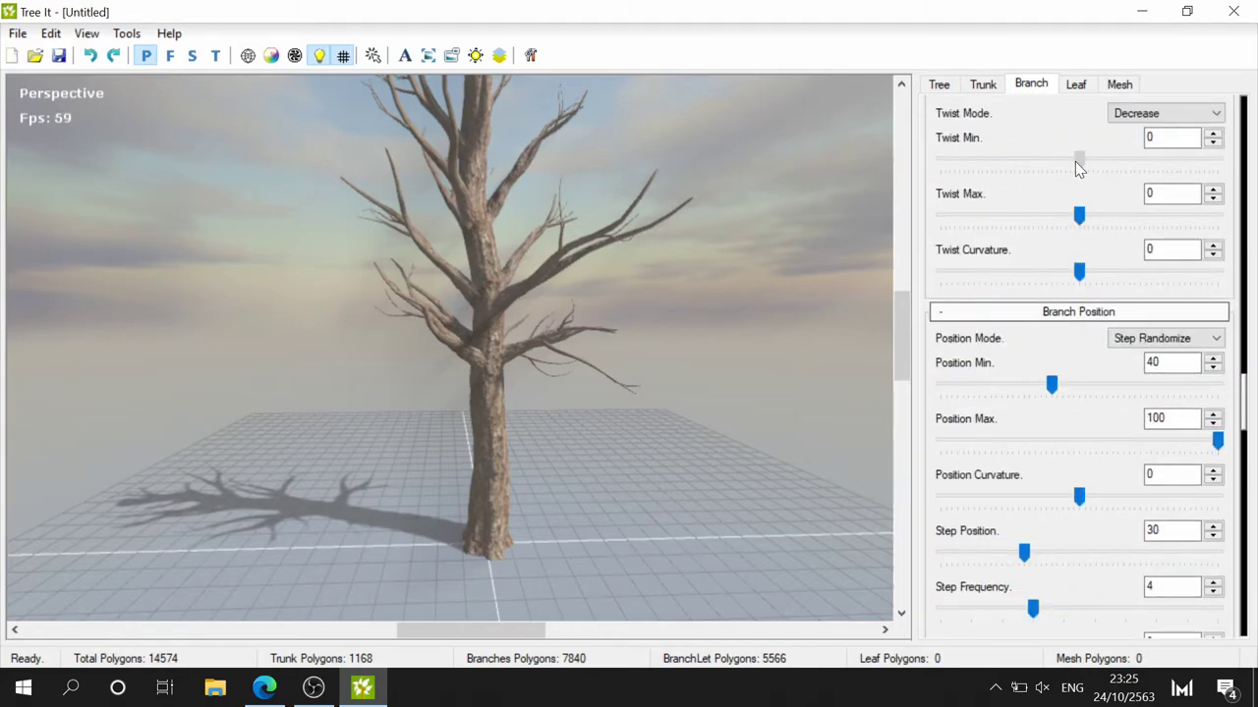
pyautogui.moveTo(1077, 169); pyautogui.dragTo(1083, 161)
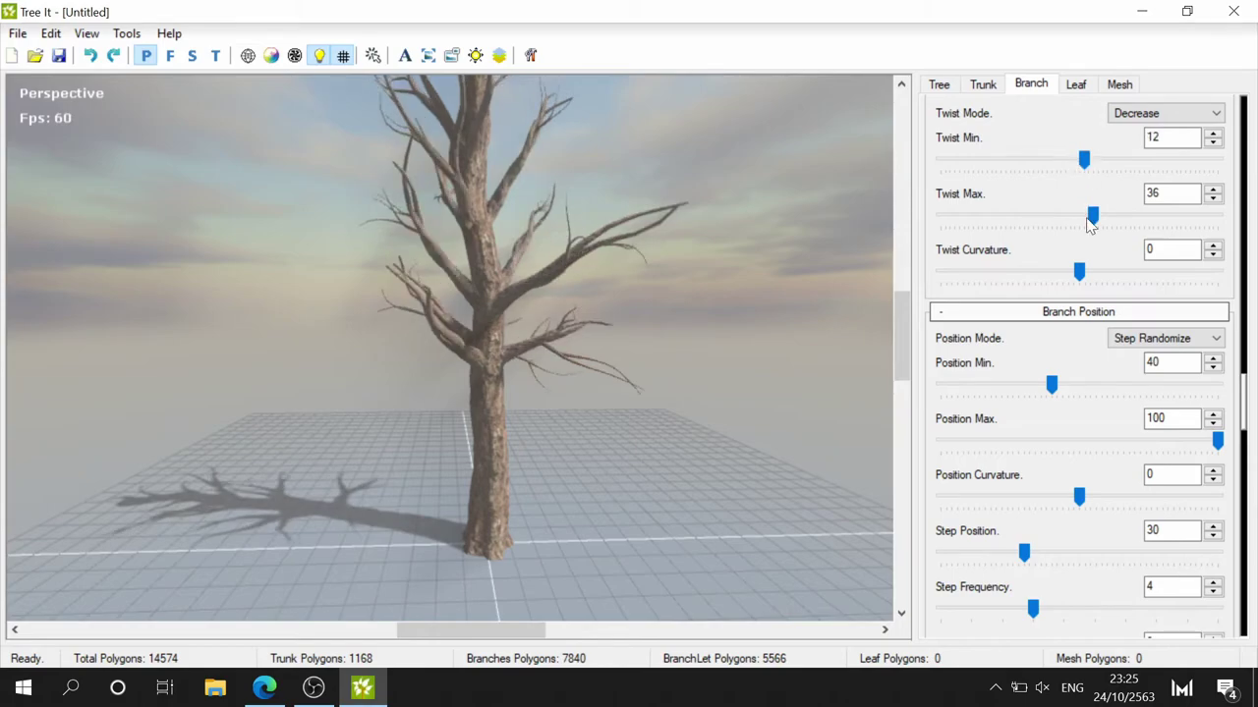
pyautogui.click(1102, 221)
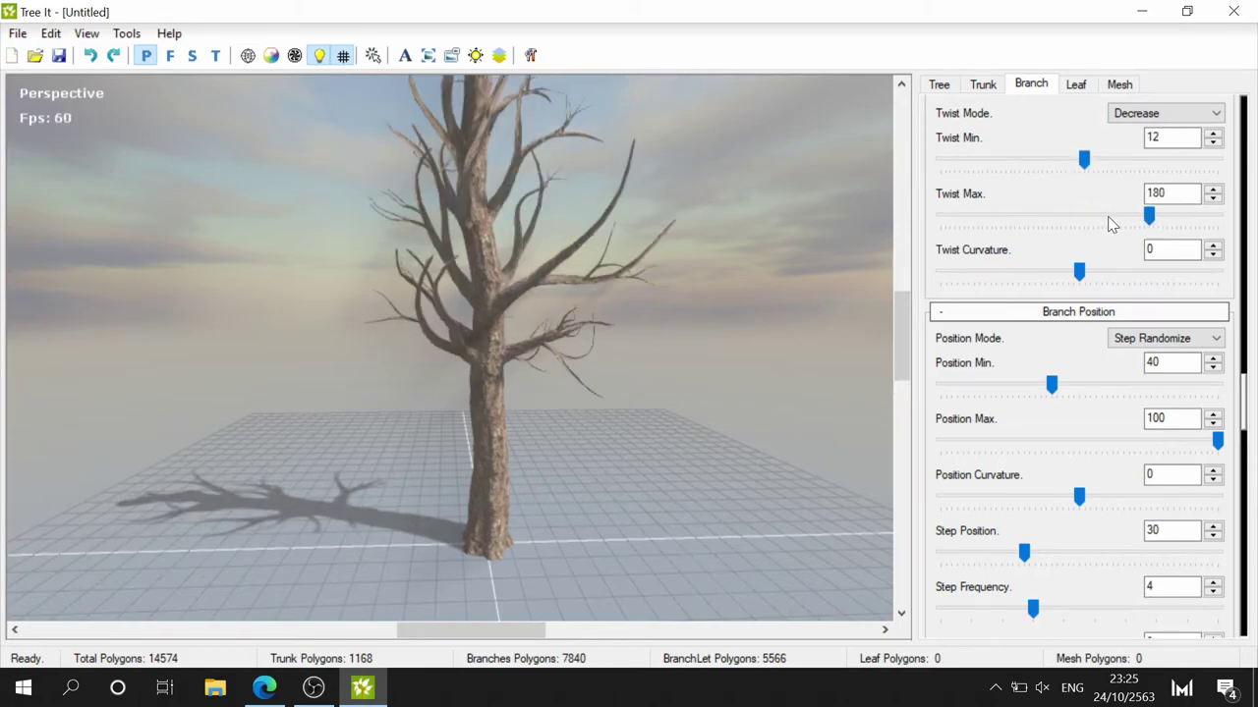
pyautogui.moveTo(1083, 160); pyautogui.dragTo(1094, 169)
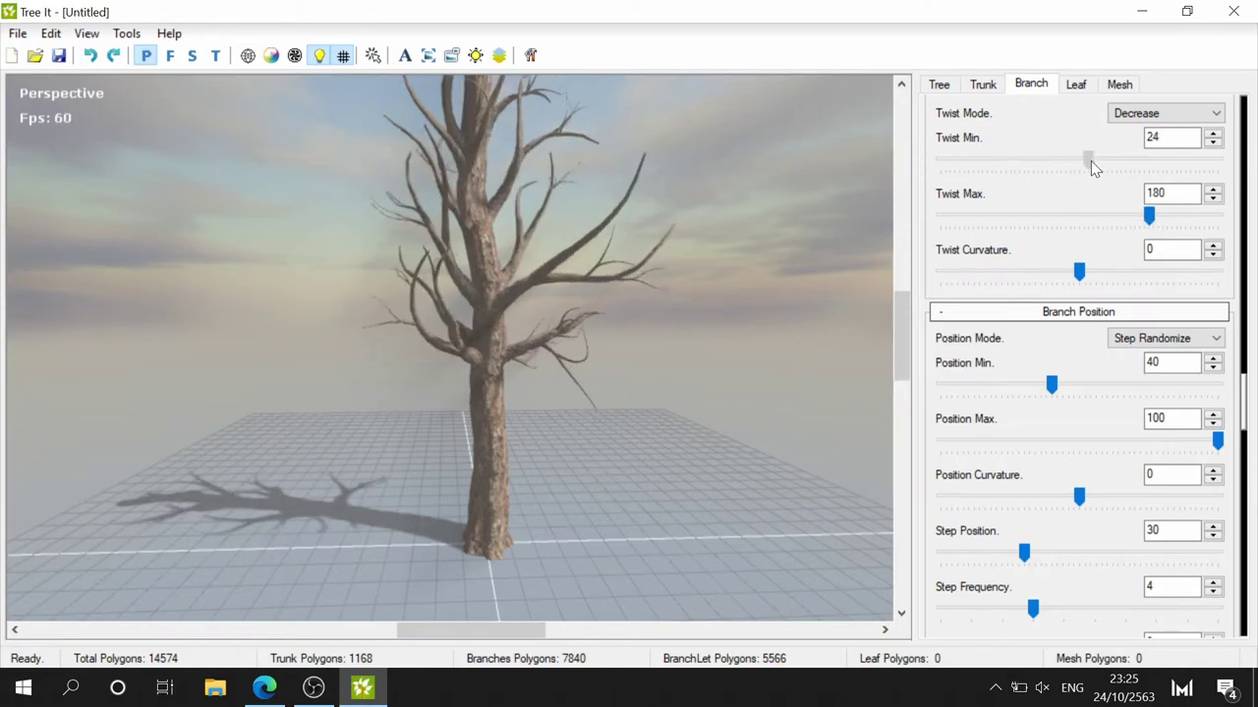
# - Lengthen the branches with the Branch Scale Length slider
pyautogui.scroll(3, 1103, 305)
pyautogui.scroll(4, 1096, 293)
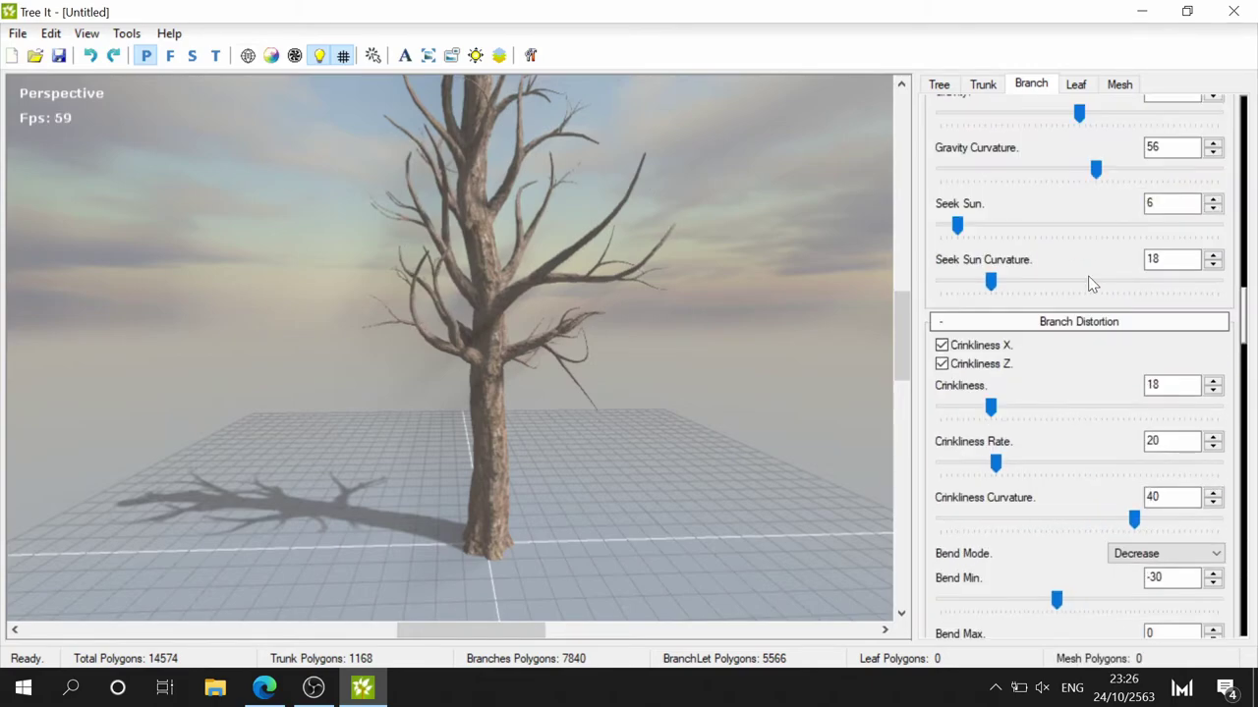
pyautogui.scroll(4, 1081, 267)
pyautogui.scroll(4, 1071, 253)
pyautogui.scroll(4, 1042, 393)
pyautogui.scroll(-2, 1012, 491)
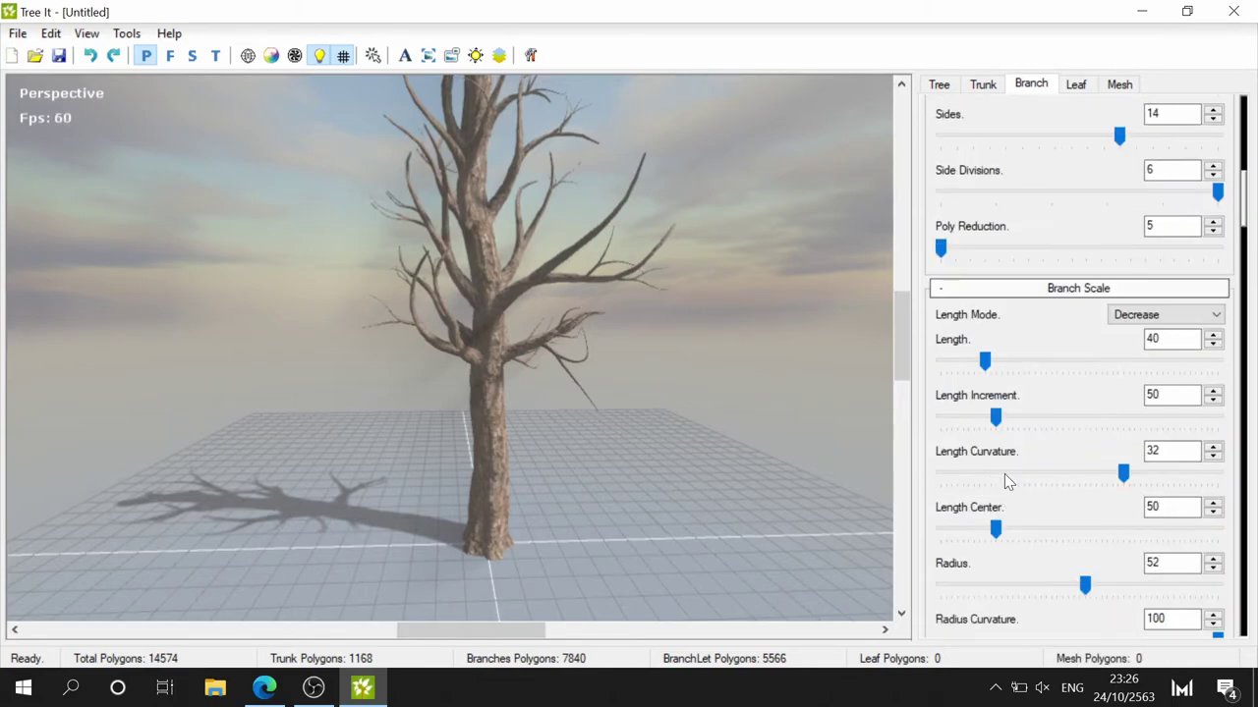
pyautogui.moveTo(982, 360)
pyautogui.mouseDown()
pyautogui.moveTo(1022, 365)
pyautogui.moveTo(1006, 359)
pyautogui.mouseUp()
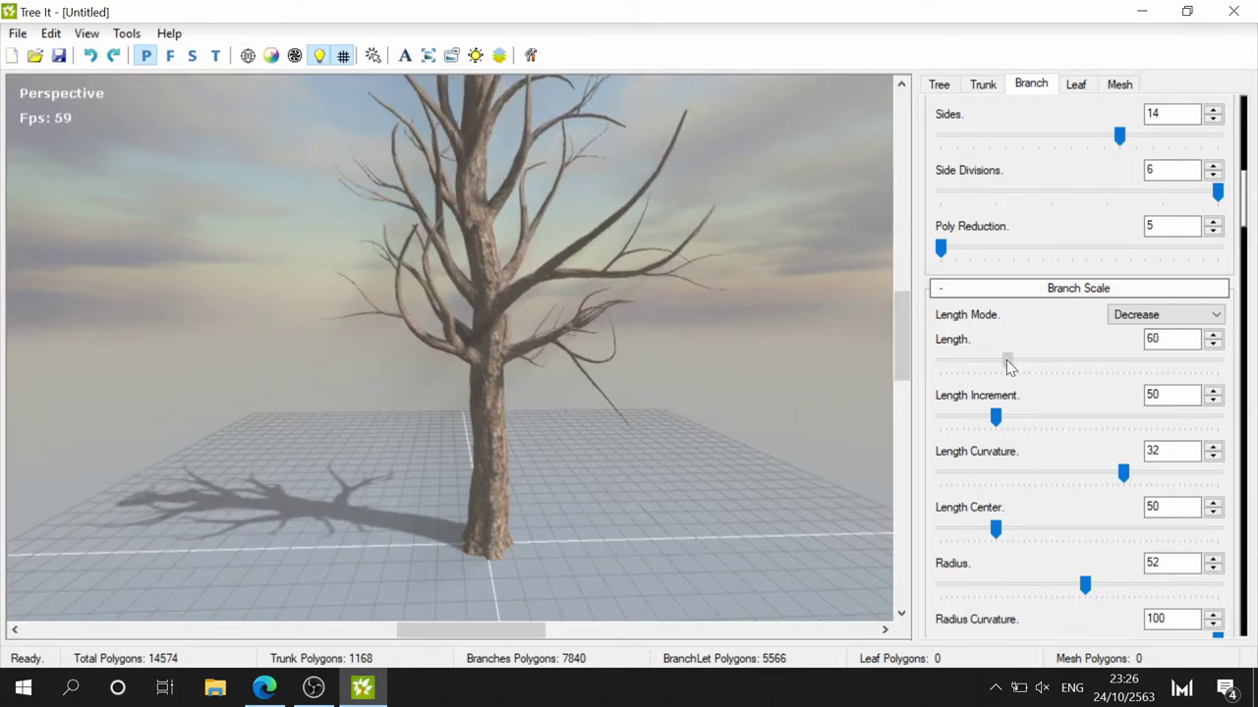
# - Raise branch Position Min to 44 so branches start higher along their parents
pyautogui.scroll(-3, 1046, 438)
pyautogui.scroll(-3, 1047, 437)
pyautogui.scroll(-3, 1046, 437)
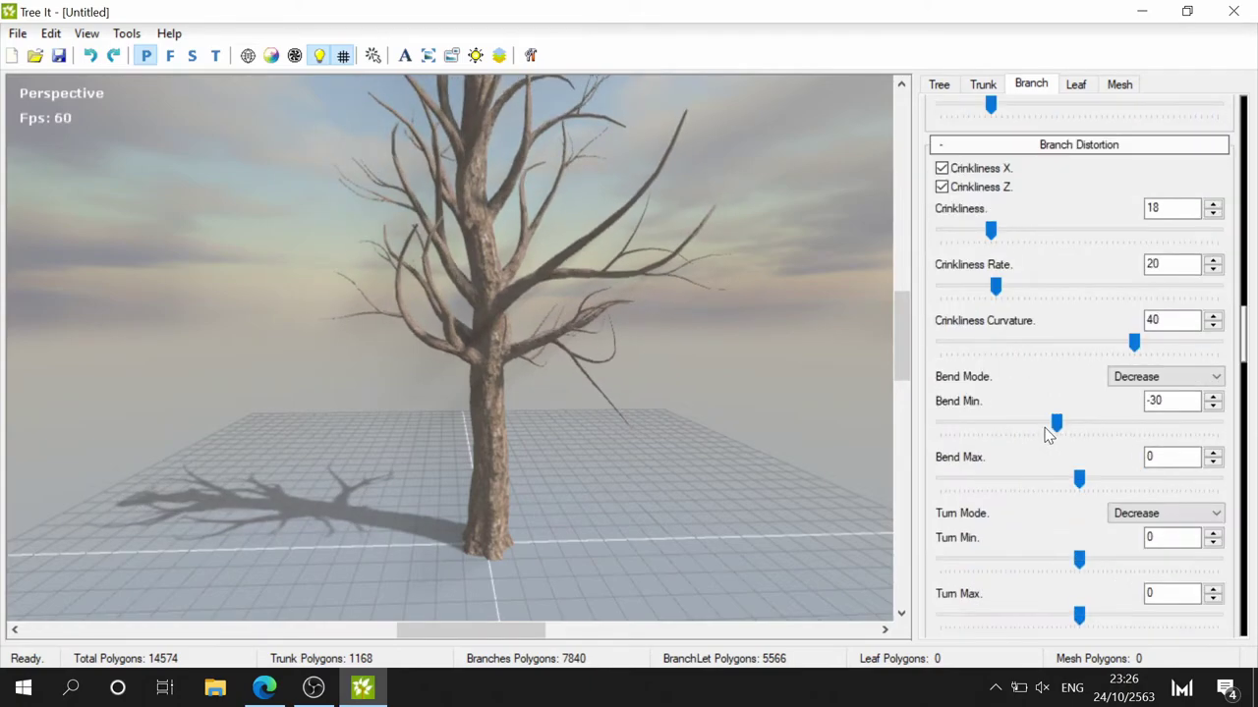
pyautogui.scroll(-3, 1047, 435)
pyautogui.scroll(-3, 1046, 435)
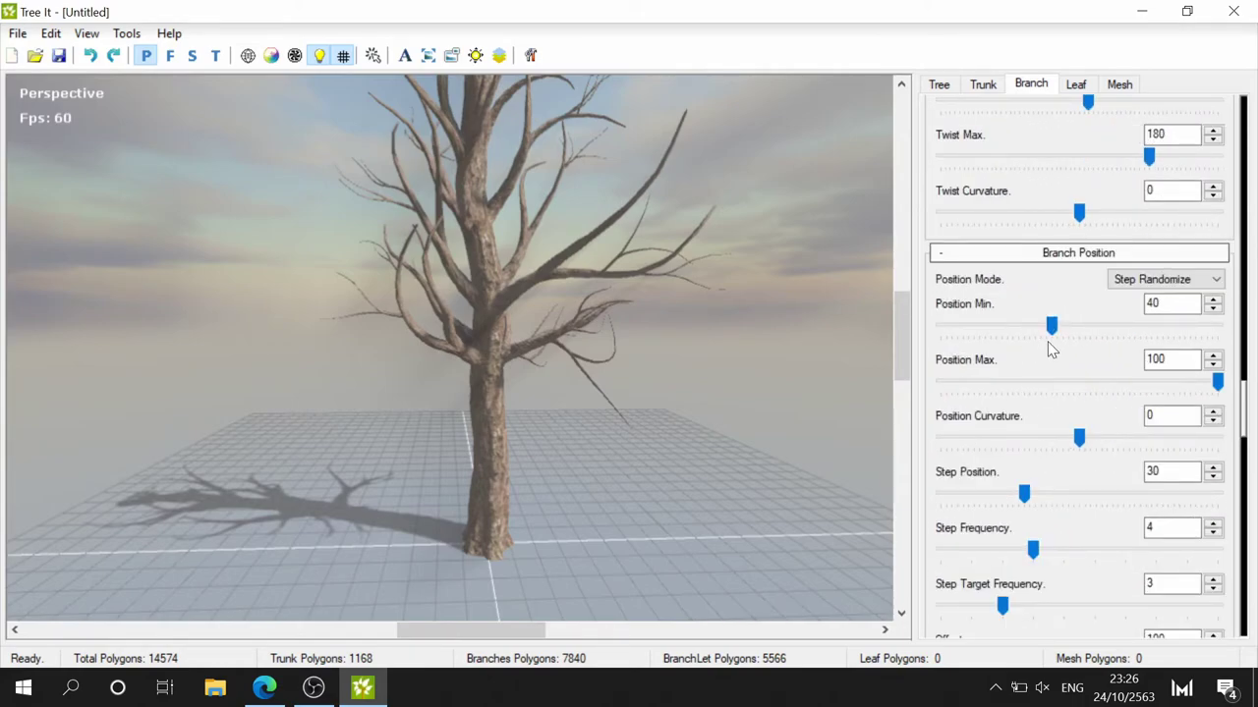
pyautogui.moveTo(1052, 327)
pyautogui.mouseDown()
pyautogui.moveTo(1025, 323)
pyautogui.moveTo(1075, 317)
pyautogui.moveTo(1041, 324)
pyautogui.mouseUp()
pyautogui.moveTo(388, 214); pyautogui.dragTo(598, 248)
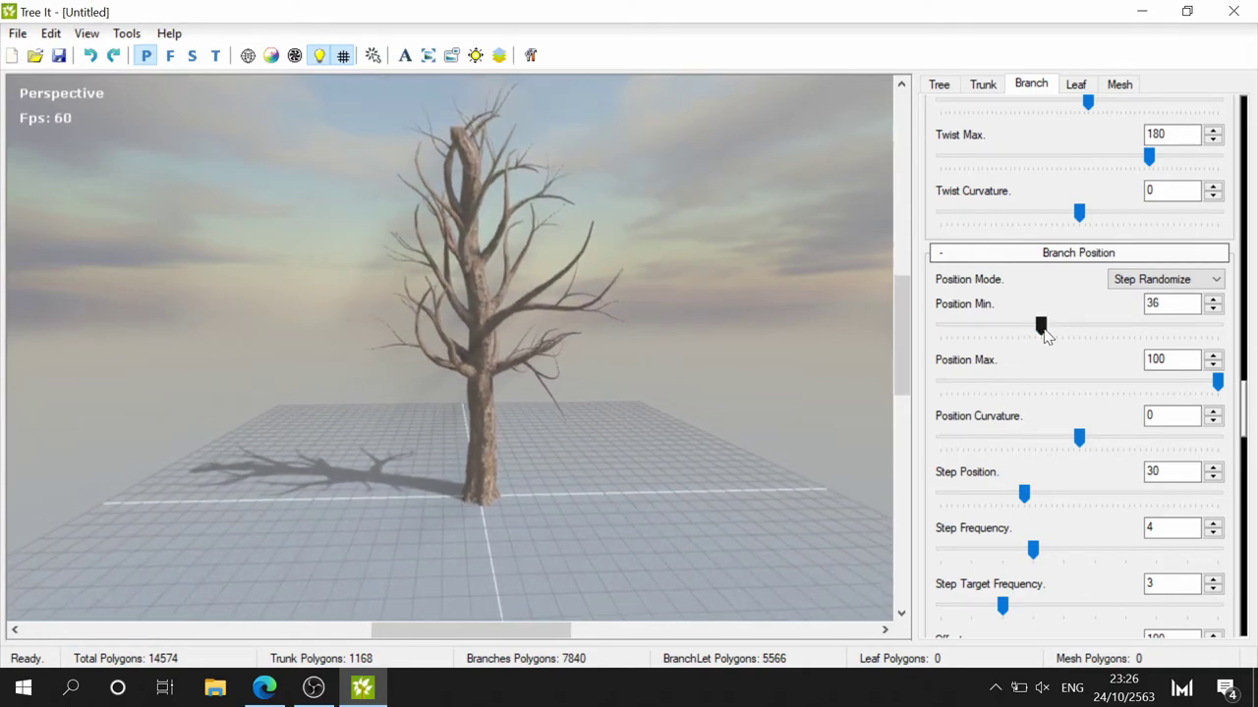
pyautogui.moveTo(1041, 325)
pyautogui.mouseDown()
pyautogui.moveTo(1077, 331)
pyautogui.moveTo(1011, 325)
pyautogui.moveTo(1051, 320)
pyautogui.mouseUp()
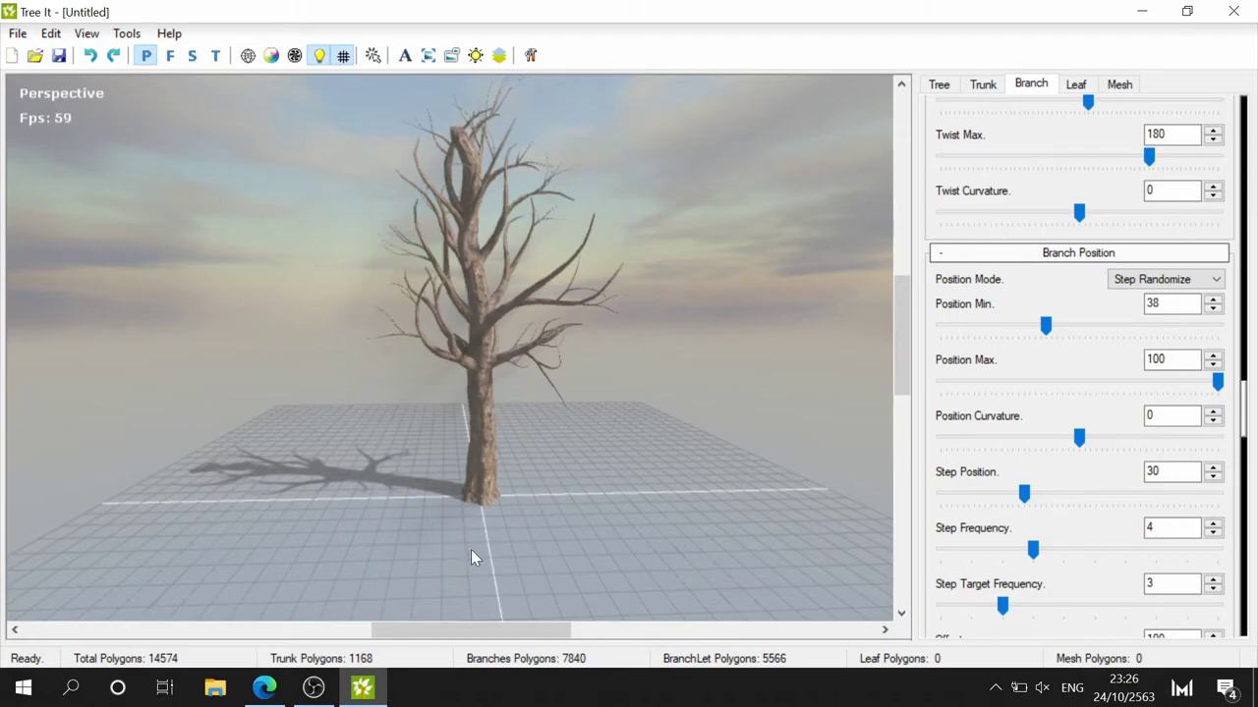
pyautogui.moveTo(1046, 326); pyautogui.dragTo(1067, 325)
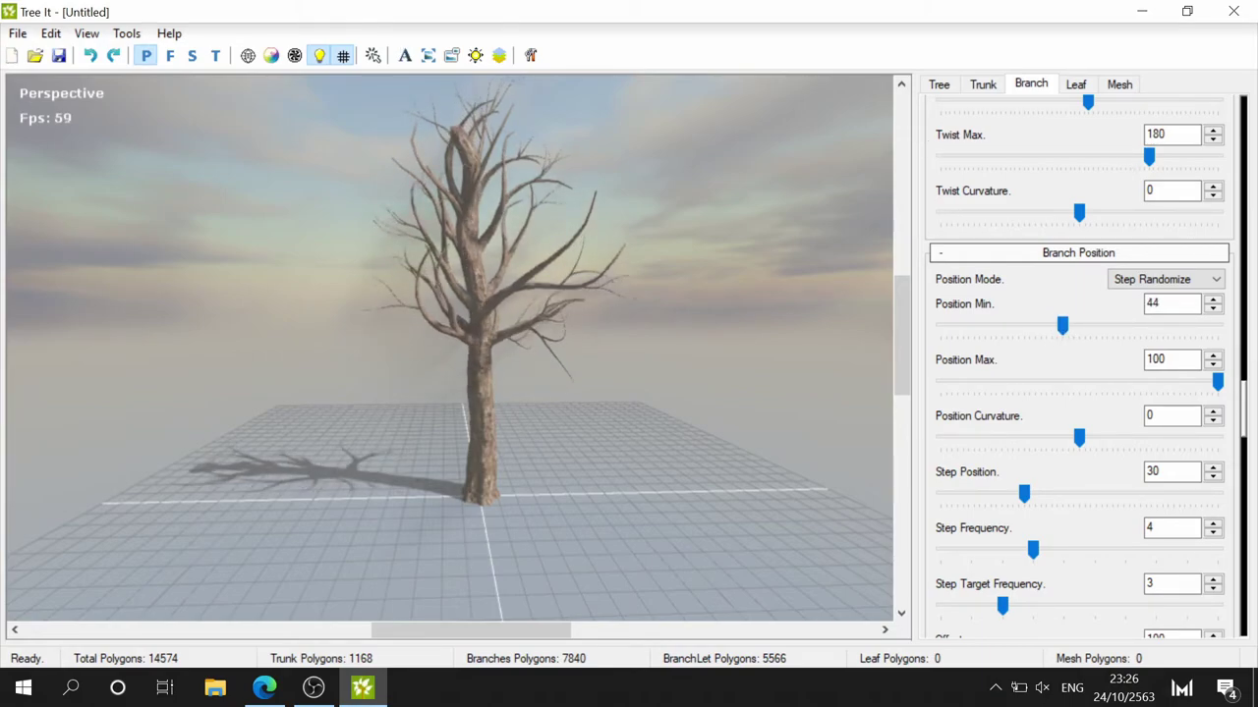
pyautogui.scroll(5, 1097, 383)
pyautogui.scroll(3, 1096, 383)
pyautogui.scroll(2, 1097, 383)
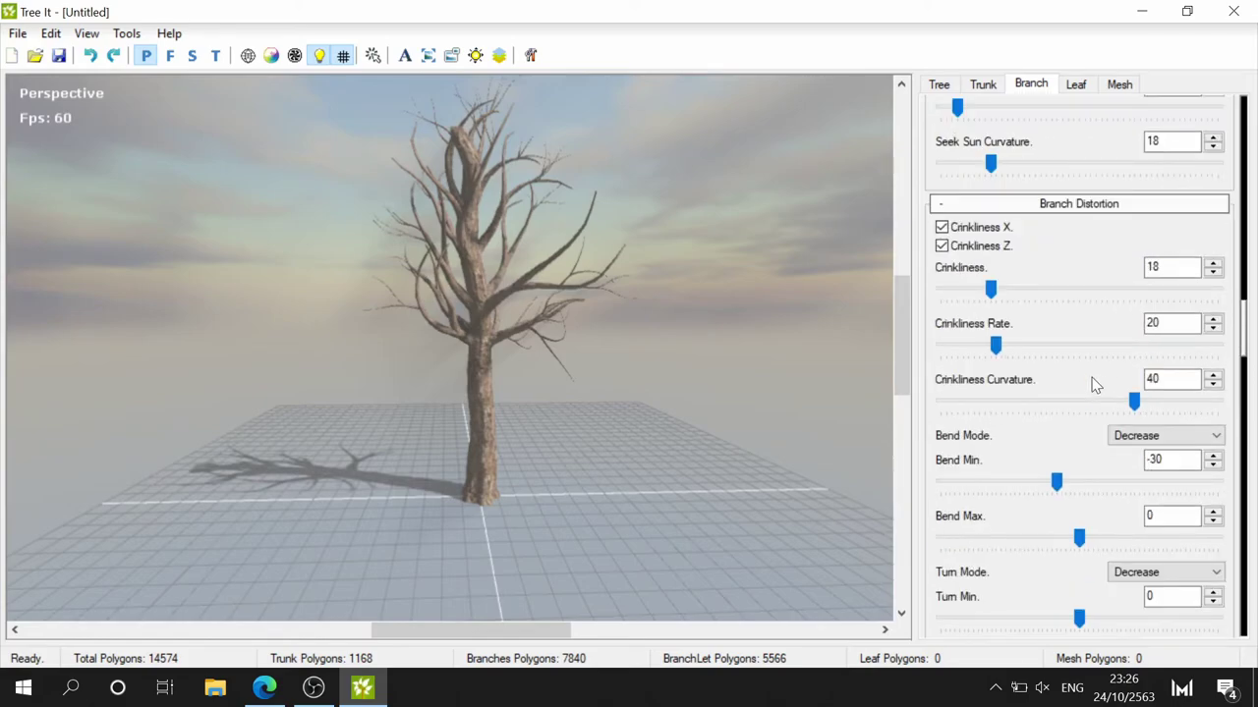
# - Lower the branches' Seek Sun and retune Seek Sun Curvature, trying around 58
pyautogui.scroll(5, 1089, 376)
pyautogui.scroll(1, 1089, 376)
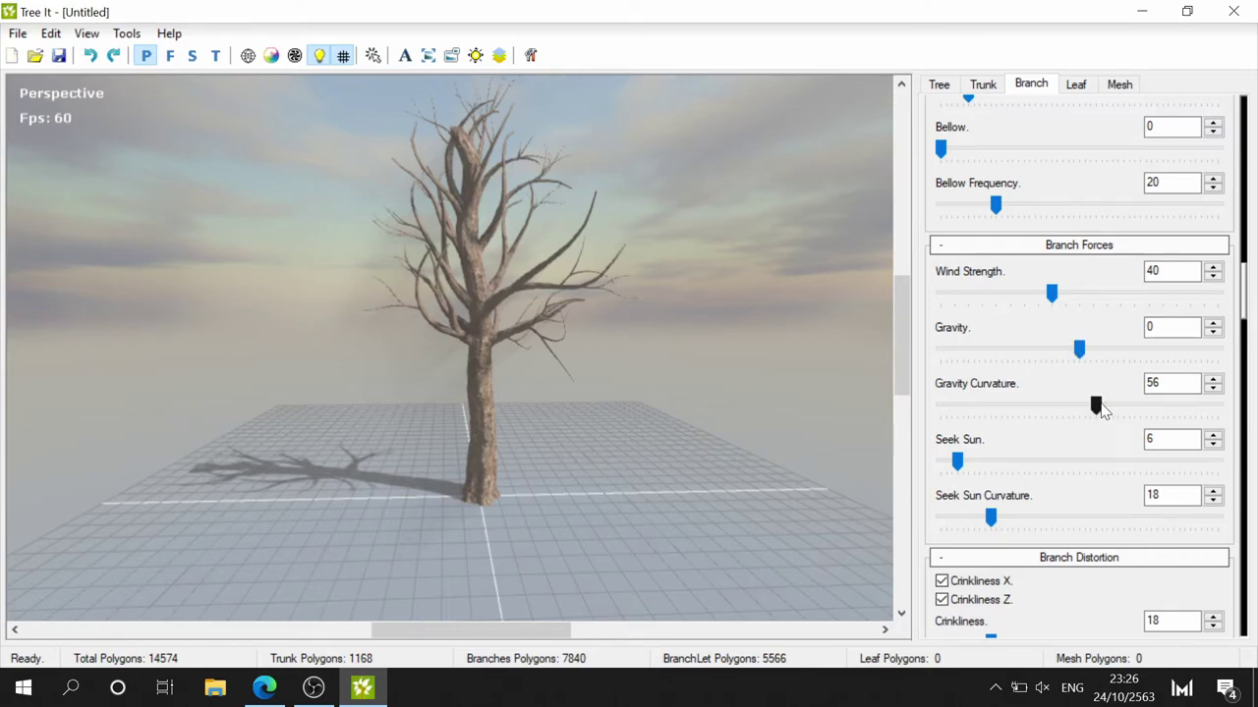
pyautogui.moveTo(958, 463); pyautogui.dragTo(945, 463)
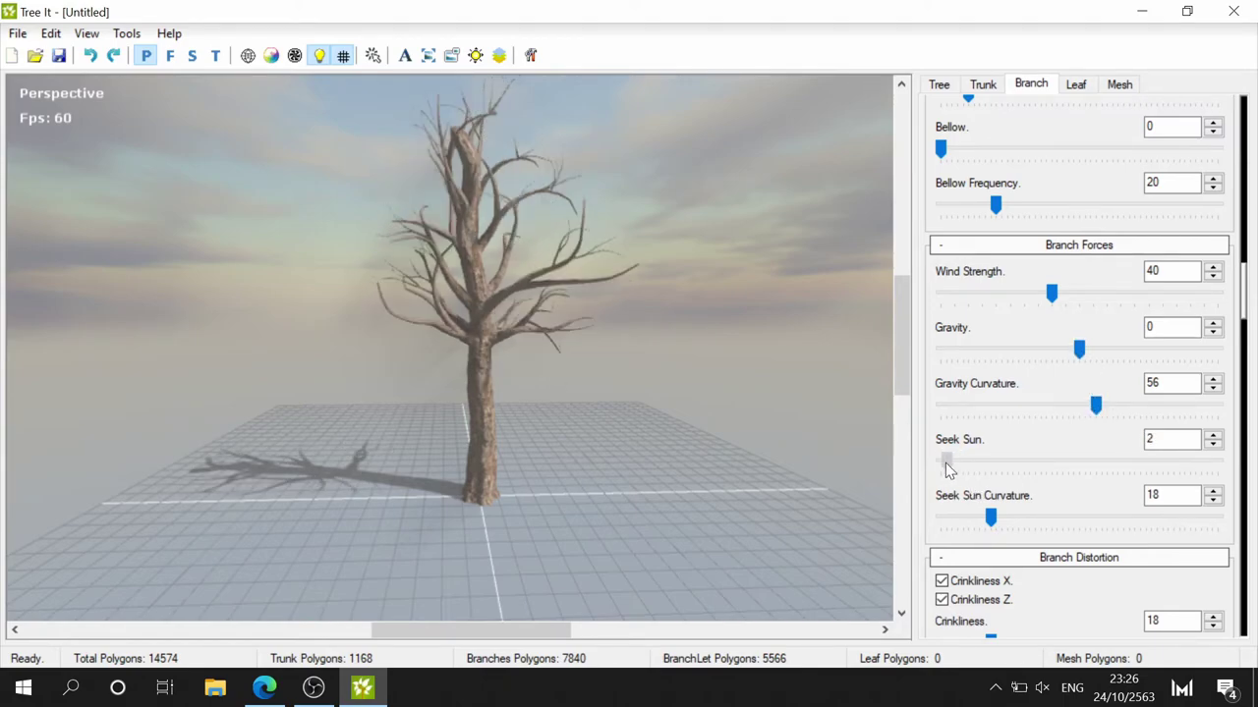
pyautogui.click(1017, 519)
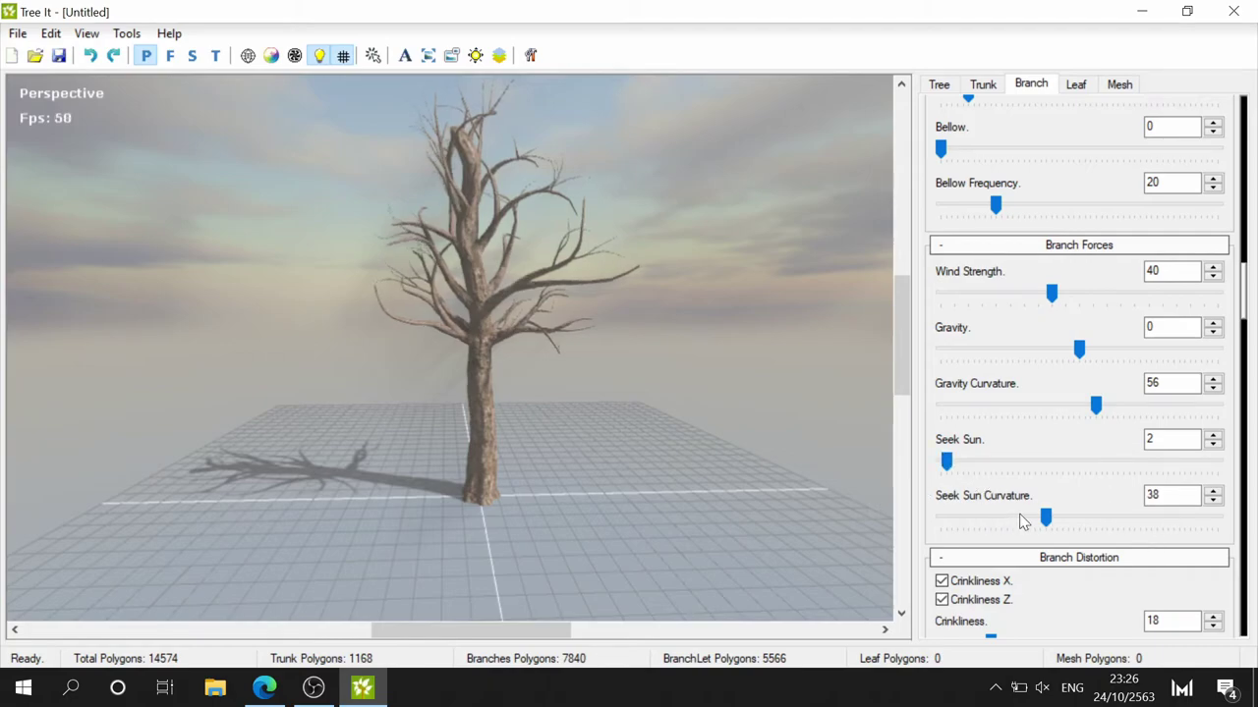
pyautogui.click(1056, 518)
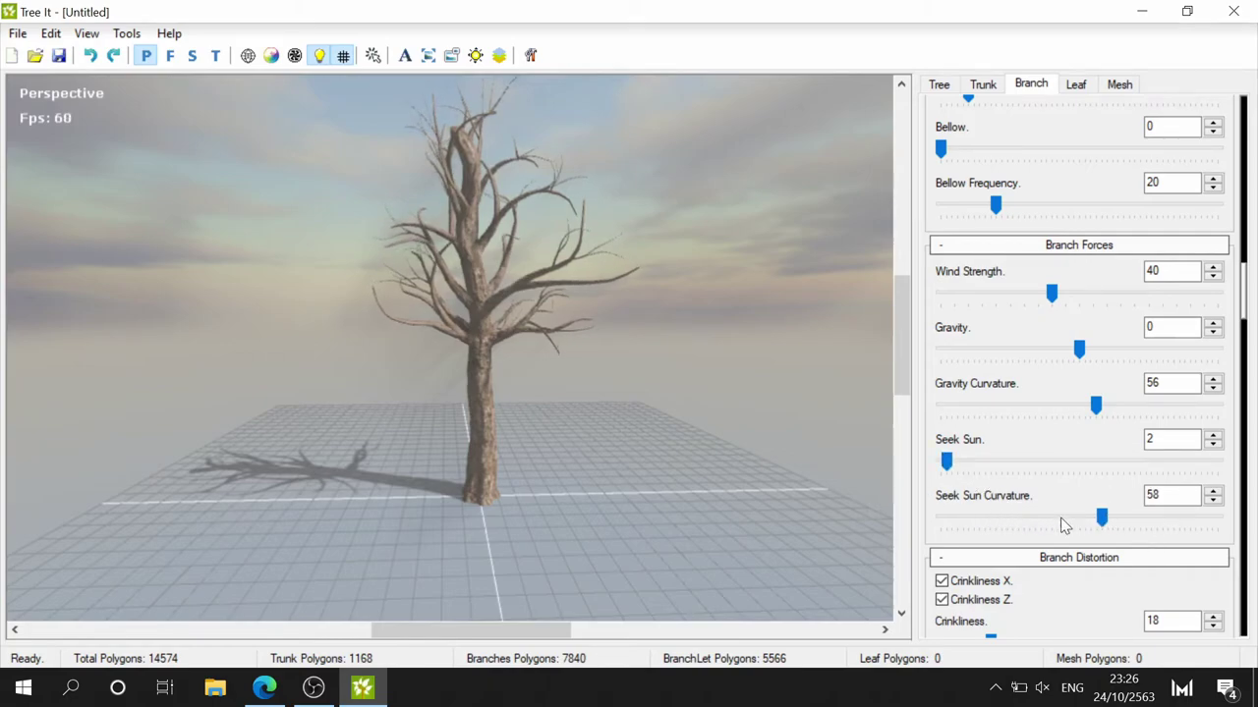
pyautogui.moveTo(1100, 515)
pyautogui.mouseDown()
pyautogui.moveTo(1025, 518)
pyautogui.moveTo(1097, 518)
pyautogui.moveTo(1043, 524)
pyautogui.mouseUp()
# - Set branch Step Position to 32 and Offset to 92, leaving Position Curvature at 0
pyautogui.scroll(3, 1032, 374)
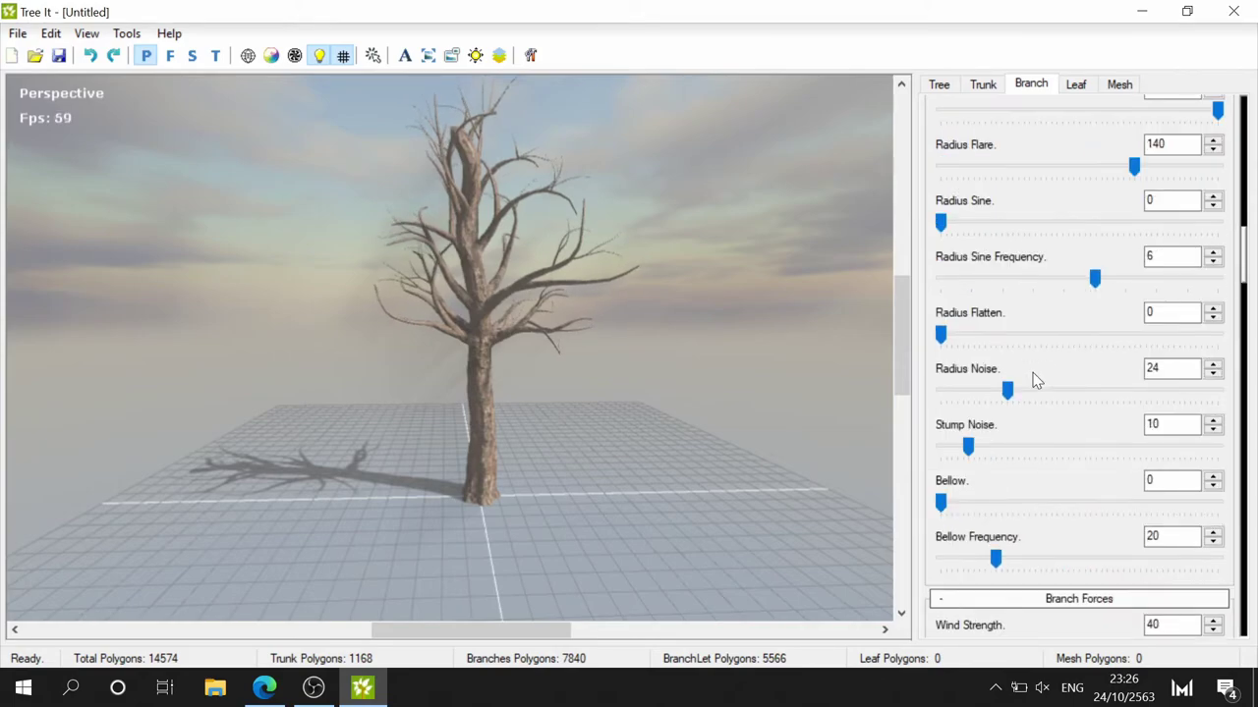
pyautogui.scroll(-4, 1045, 462)
pyautogui.scroll(-4, 1047, 457)
pyautogui.scroll(-3, 1046, 457)
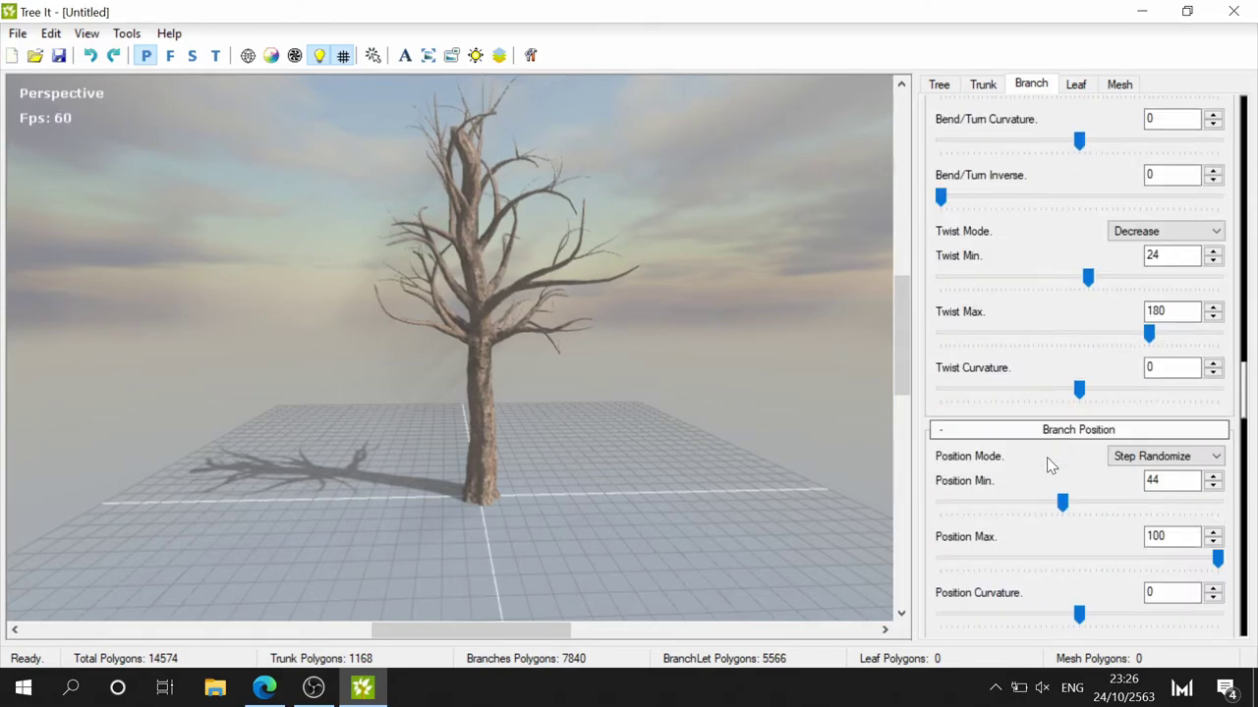
pyautogui.scroll(-3, 1046, 456)
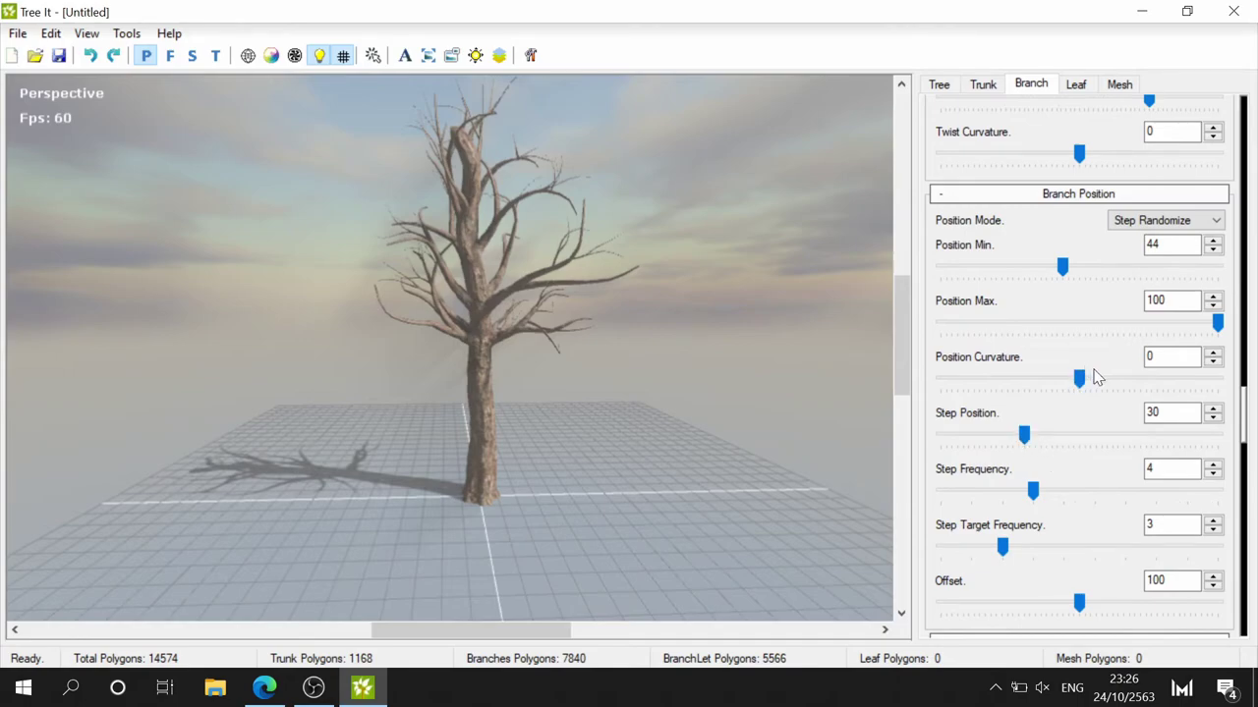
pyautogui.moveTo(1077, 378)
pyautogui.mouseDown()
pyautogui.moveTo(1107, 380)
pyautogui.moveTo(1048, 377)
pyautogui.moveTo(1111, 376)
pyautogui.moveTo(1080, 377)
pyautogui.mouseUp()
pyautogui.moveTo(1022, 435)
pyautogui.mouseDown()
pyautogui.moveTo(997, 436)
pyautogui.moveTo(1028, 435)
pyautogui.mouseUp()
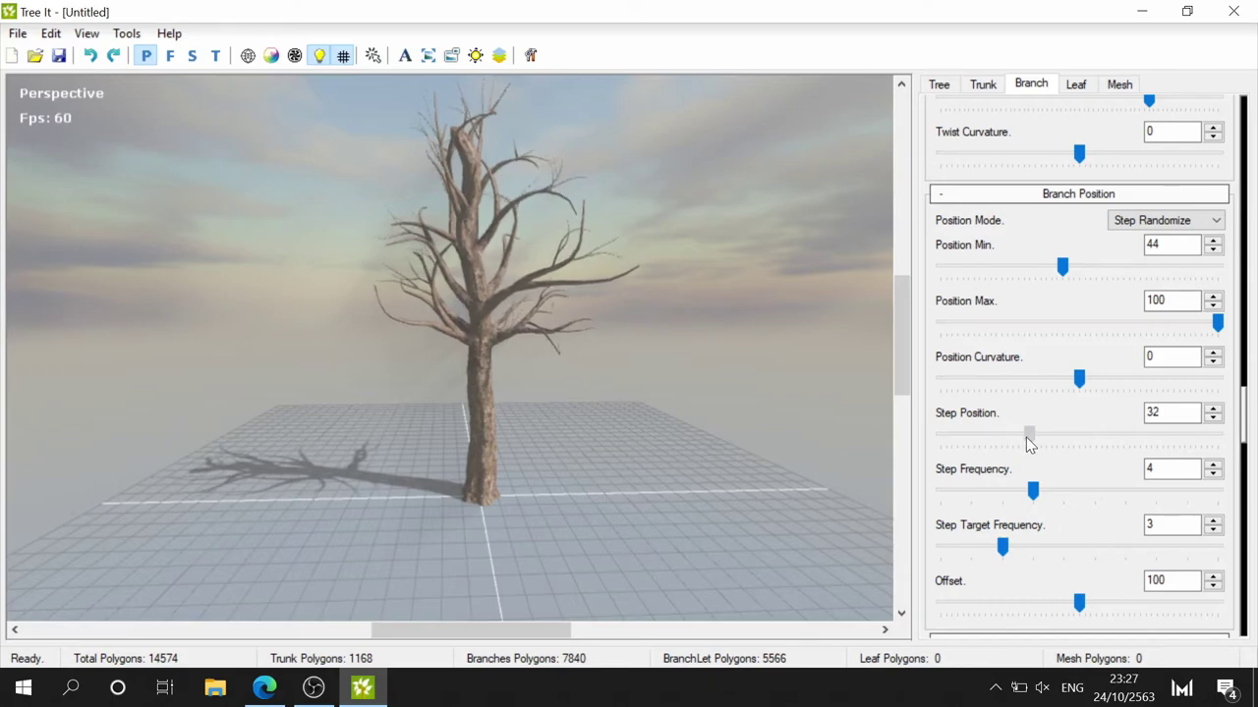
pyautogui.scroll(-3, 1059, 503)
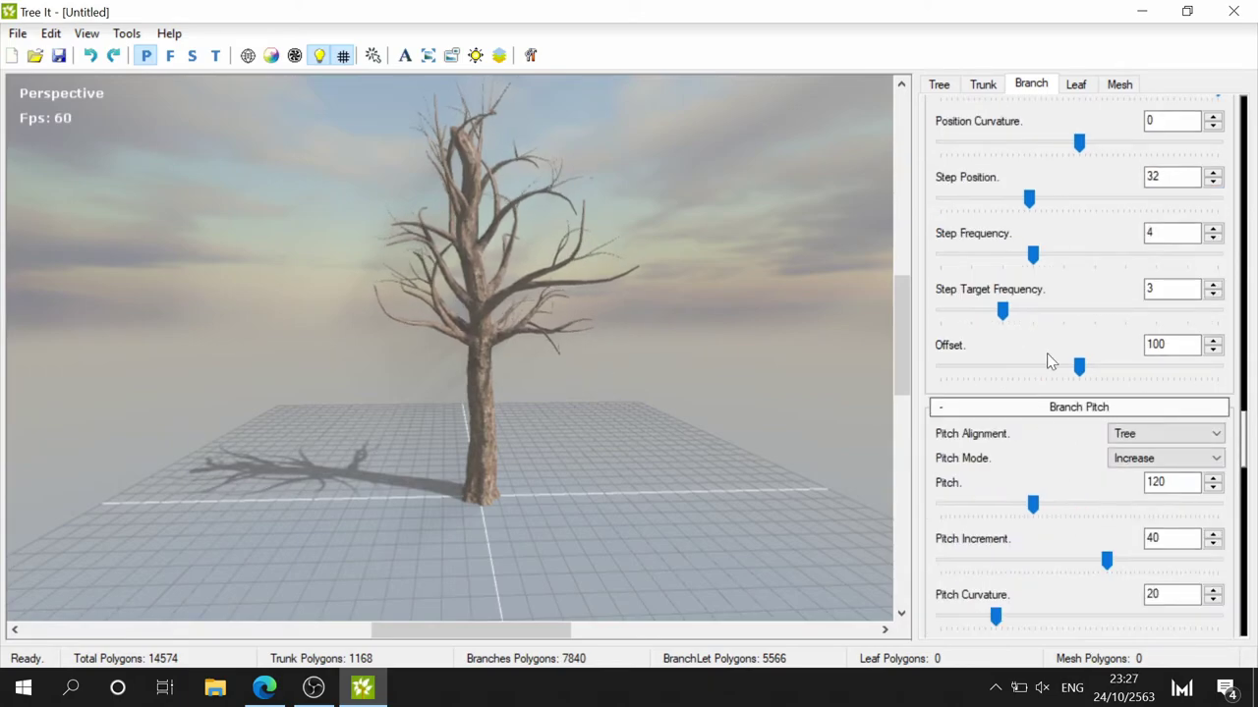
pyautogui.moveTo(1079, 369)
pyautogui.mouseDown()
pyautogui.moveTo(1203, 366)
pyautogui.moveTo(1117, 370)
pyautogui.mouseUp()
pyautogui.moveTo(1086, 379); pyautogui.dragTo(1068, 381)
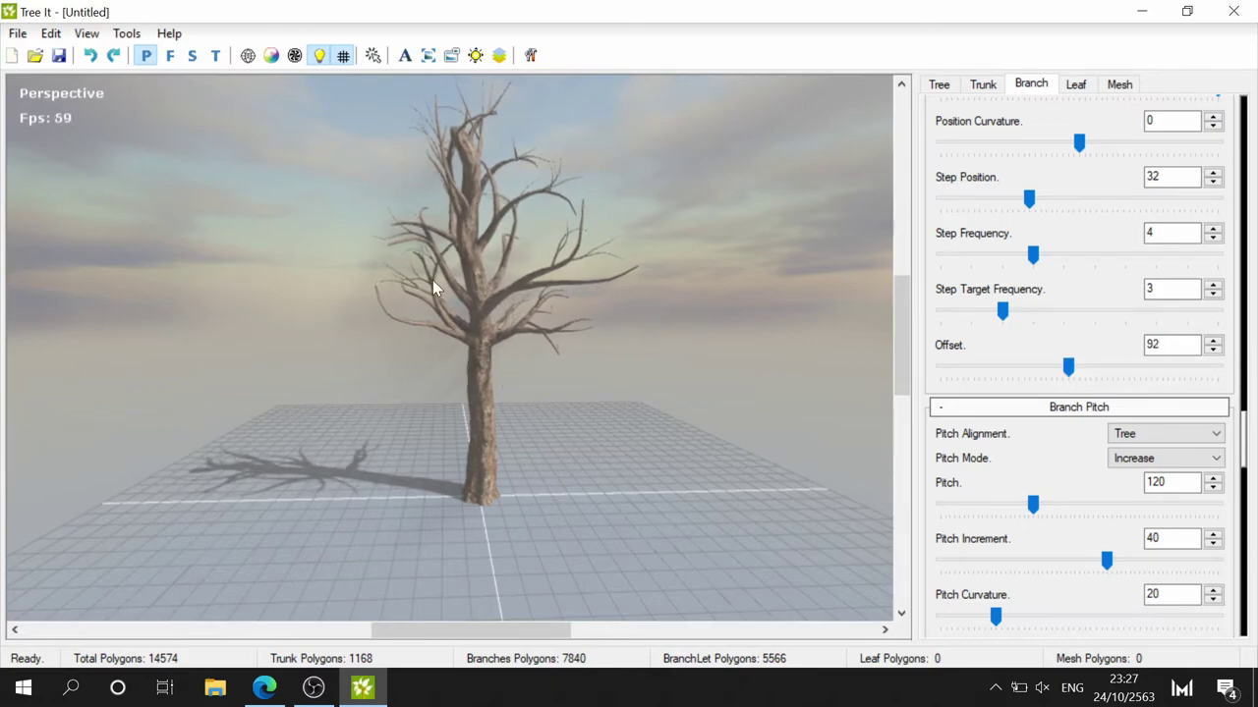
# - Set branch Pitch 96, Pitch Increment 24 and Pitch Curvature 14, keeping Yaw at 180
pyautogui.scroll(-3, 1049, 481)
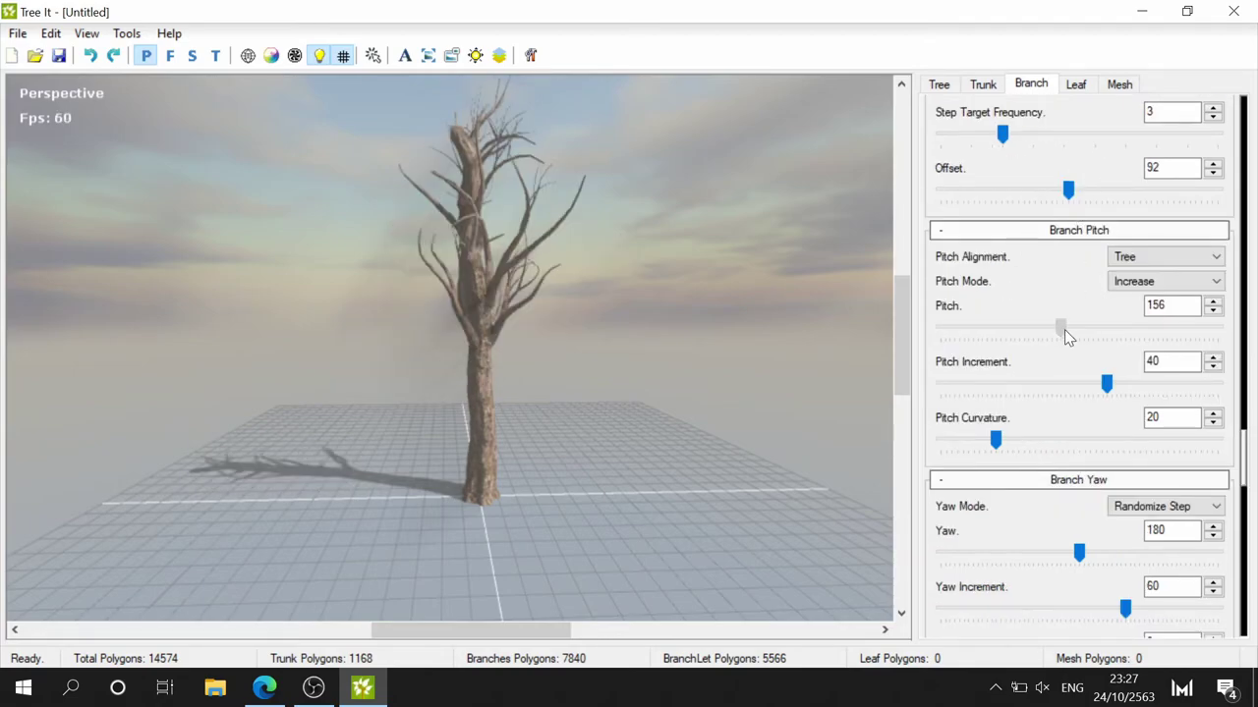
pyautogui.moveTo(1067, 336)
pyautogui.mouseDown()
pyautogui.moveTo(1011, 334)
pyautogui.moveTo(1047, 321)
pyautogui.moveTo(1014, 323)
pyautogui.mouseUp()
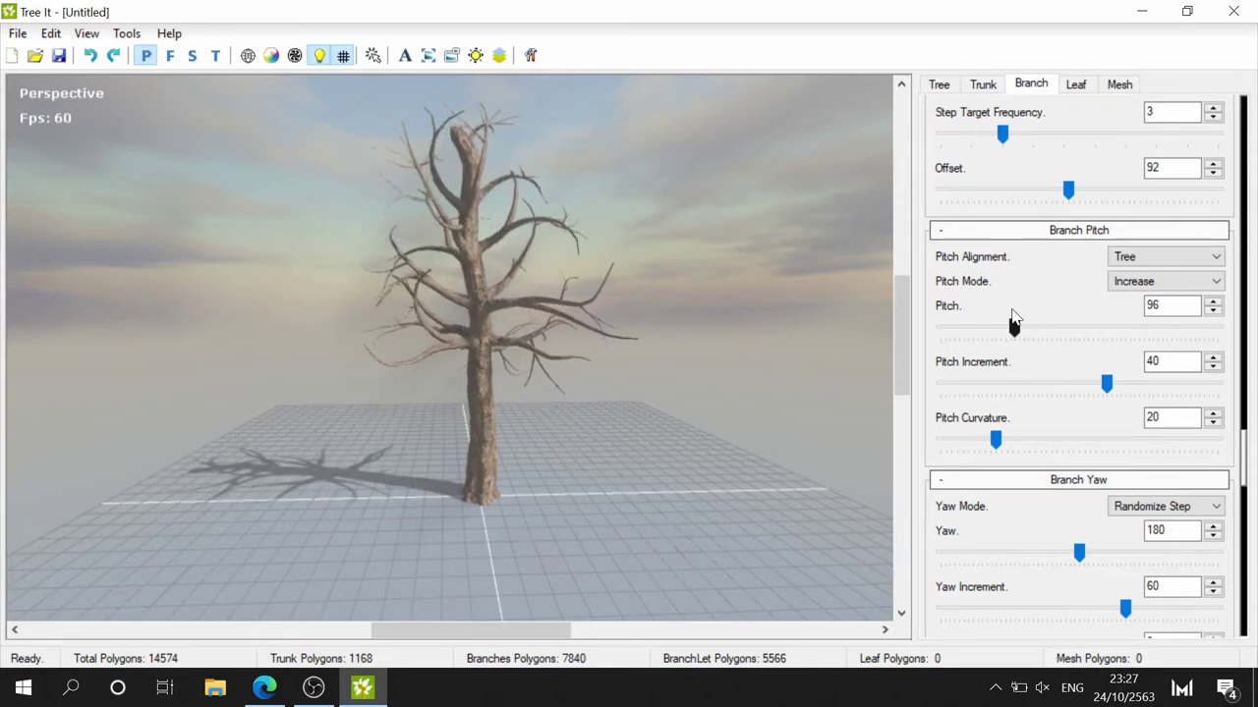
pyautogui.moveTo(1125, 381)
pyautogui.mouseDown()
pyautogui.moveTo(1075, 379)
pyautogui.moveTo(1098, 368)
pyautogui.mouseUp()
pyautogui.moveTo(1008, 440)
pyautogui.mouseDown()
pyautogui.moveTo(1092, 439)
pyautogui.moveTo(979, 442)
pyautogui.mouseUp()
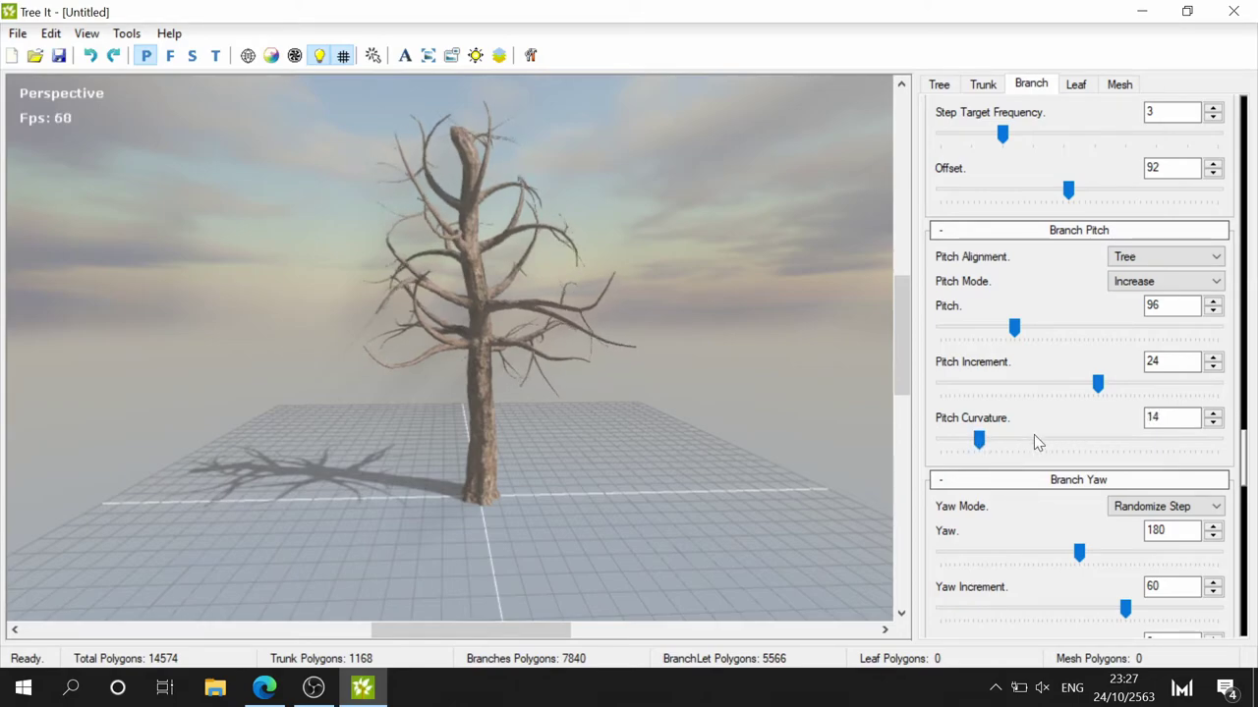
pyautogui.moveTo(1076, 551)
pyautogui.mouseDown()
pyautogui.moveTo(1110, 548)
pyautogui.moveTo(986, 547)
pyautogui.moveTo(996, 530)
pyautogui.moveTo(1077, 520)
pyautogui.mouseUp()
# - Set branch Split Min 40 and Max 58, and Separate Min 10 and Max 16
pyautogui.scroll(-5, 1078, 411)
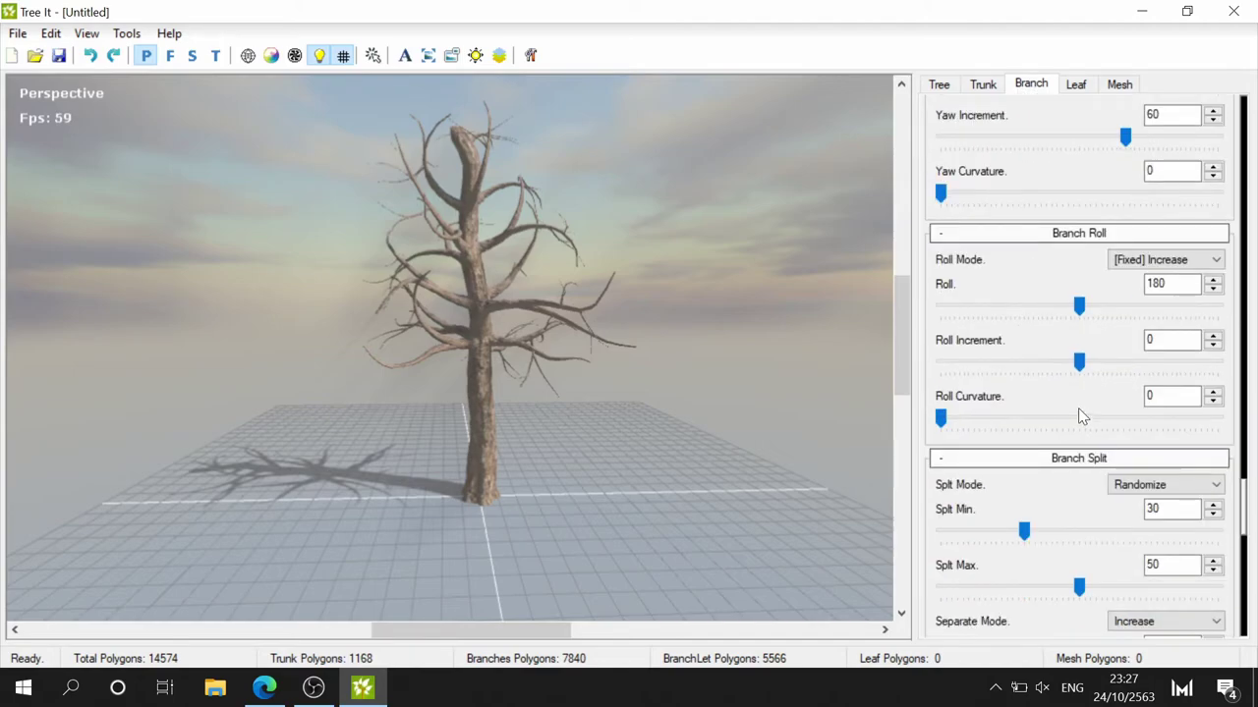
pyautogui.scroll(-1, 1078, 412)
pyautogui.moveTo(1078, 245)
pyautogui.mouseDown()
pyautogui.moveTo(1127, 248)
pyautogui.moveTo(1031, 246)
pyautogui.moveTo(1081, 245)
pyautogui.mouseUp()
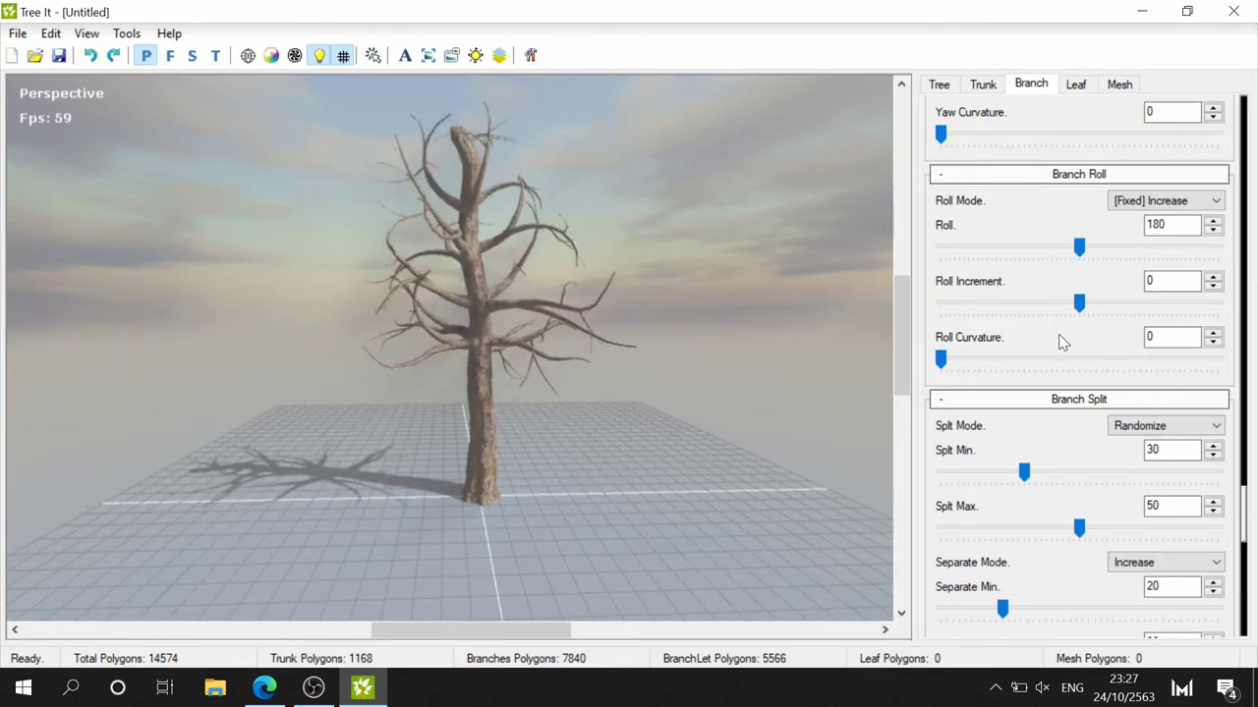
pyautogui.scroll(-3, 1076, 460)
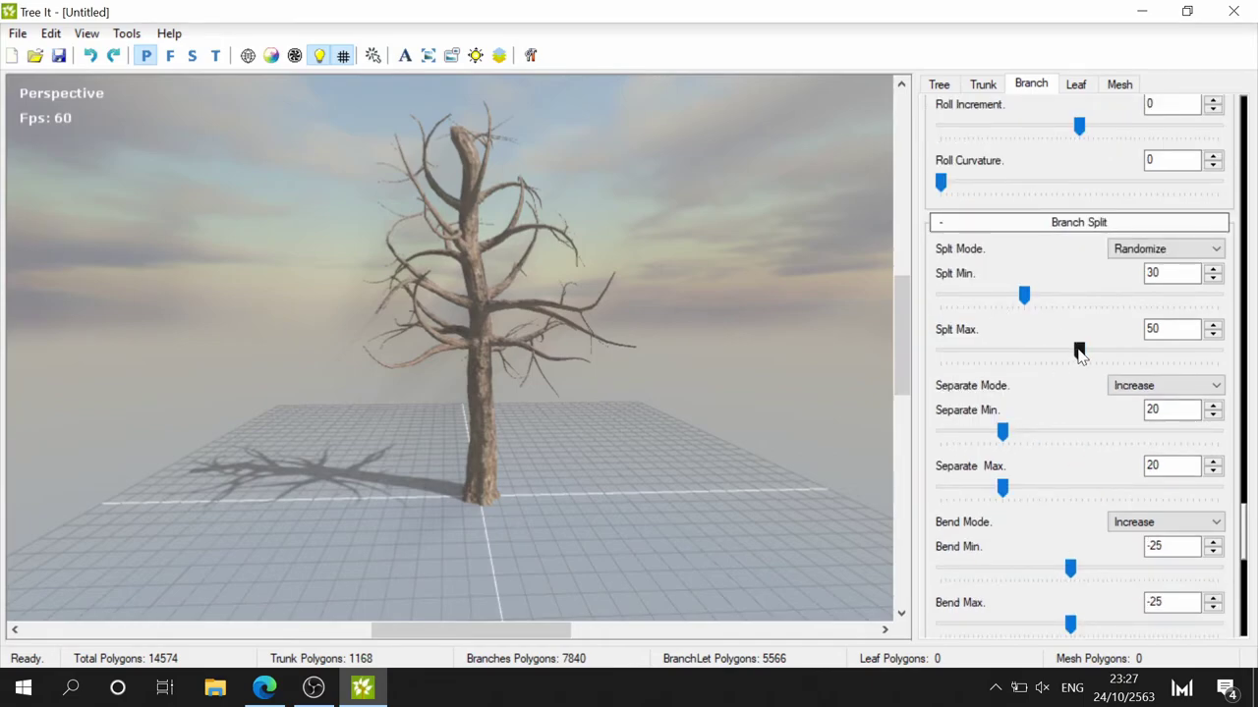
pyautogui.moveTo(1078, 351)
pyautogui.mouseDown()
pyautogui.moveTo(1108, 352)
pyautogui.moveTo(1099, 341)
pyautogui.mouseUp()
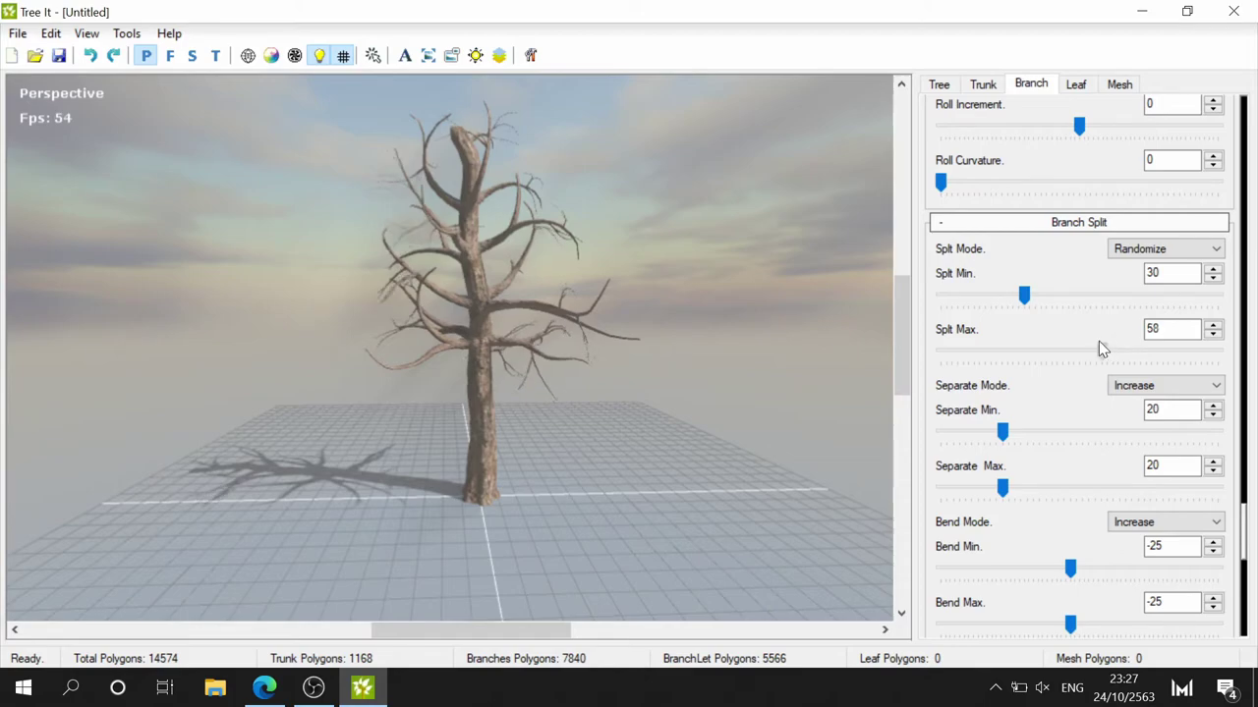
pyautogui.moveTo(1024, 295); pyautogui.dragTo(1052, 300)
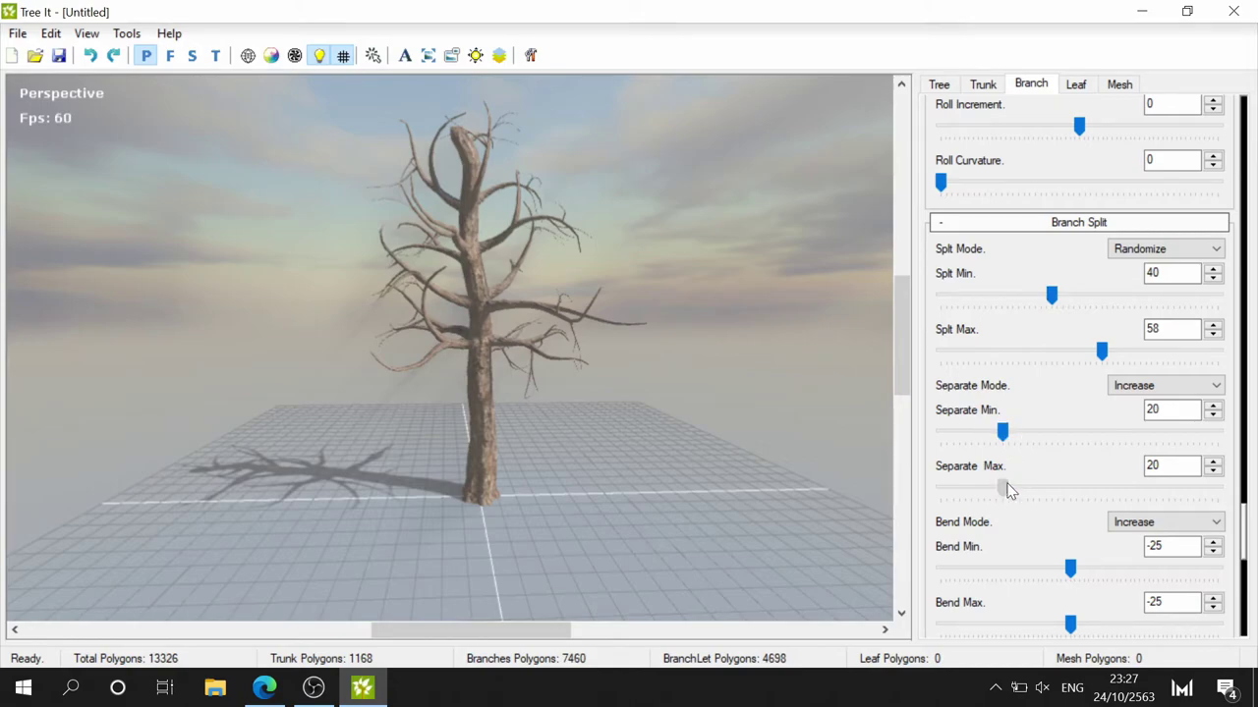
pyautogui.moveTo(1009, 491)
pyautogui.mouseDown()
pyautogui.moveTo(1061, 483)
pyautogui.moveTo(977, 482)
pyautogui.moveTo(1031, 479)
pyautogui.moveTo(988, 483)
pyautogui.mouseUp()
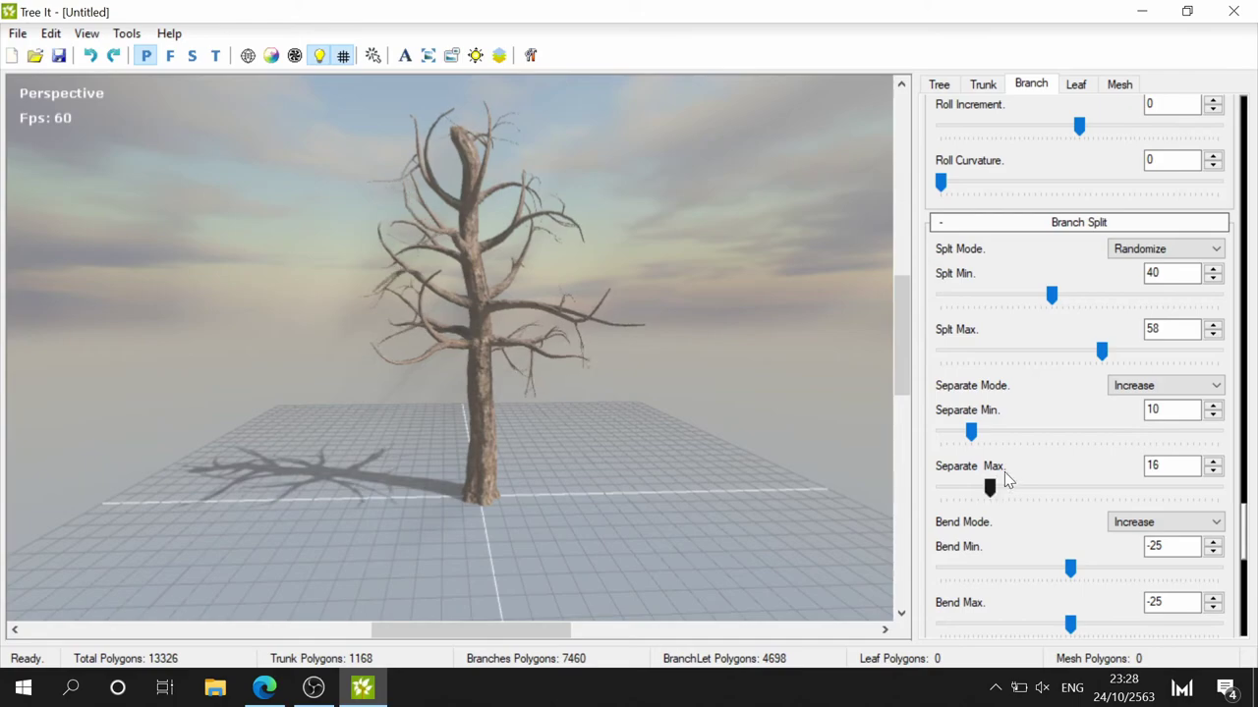
pyautogui.scroll(-2, 992, 472)
# - Set the branch Sine to 8 on Sine Z for a slight wave
pyautogui.scroll(-6, 1036, 452)
pyautogui.scroll(-1, 1041, 450)
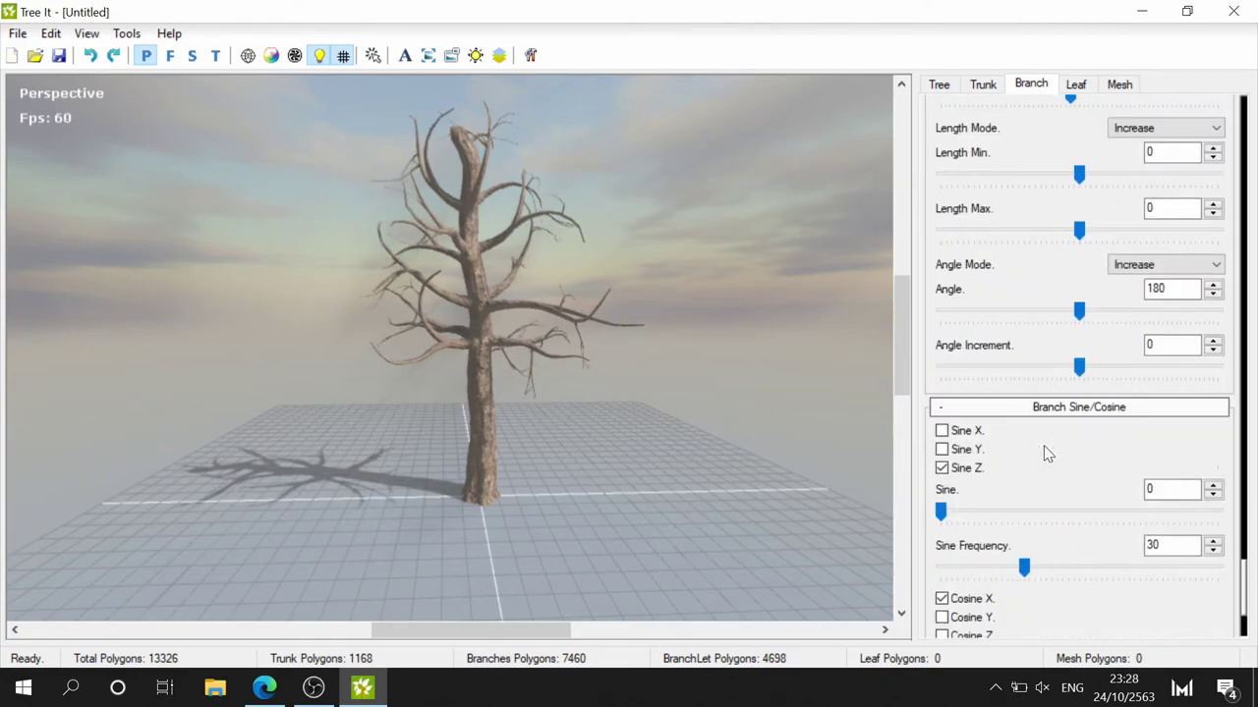
pyautogui.scroll(-3, 996, 407)
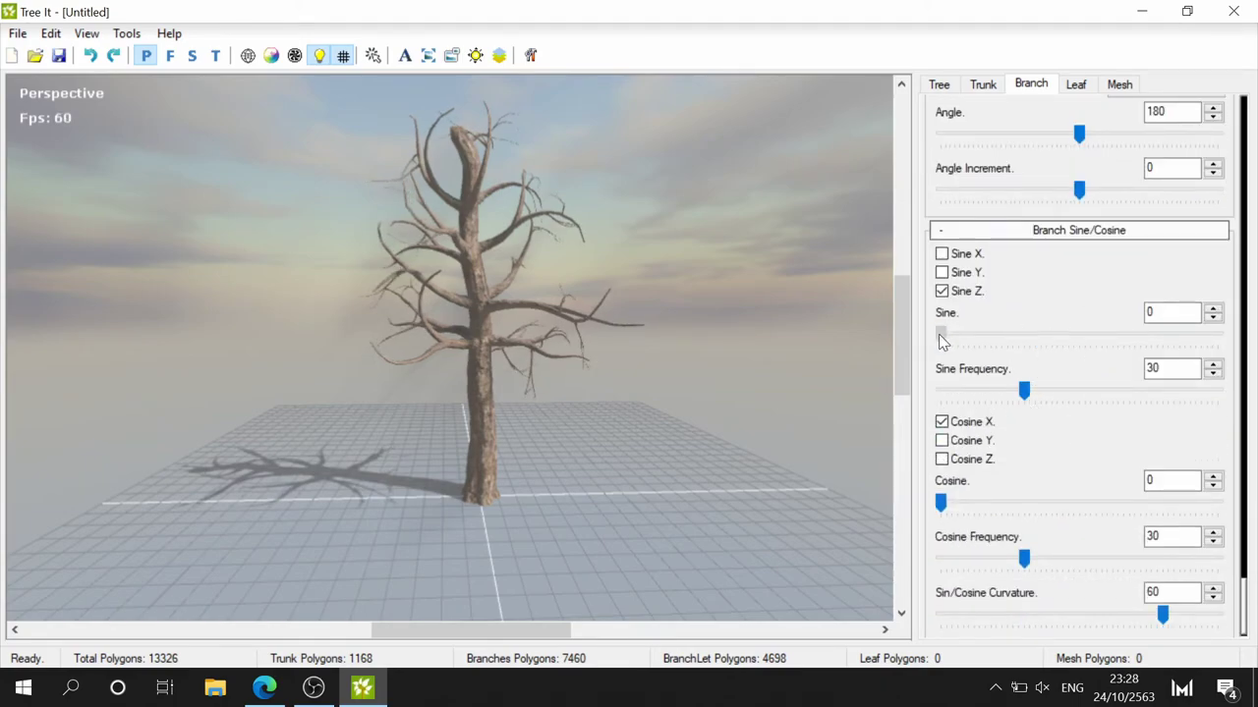
pyautogui.moveTo(940, 334); pyautogui.dragTo(964, 338)
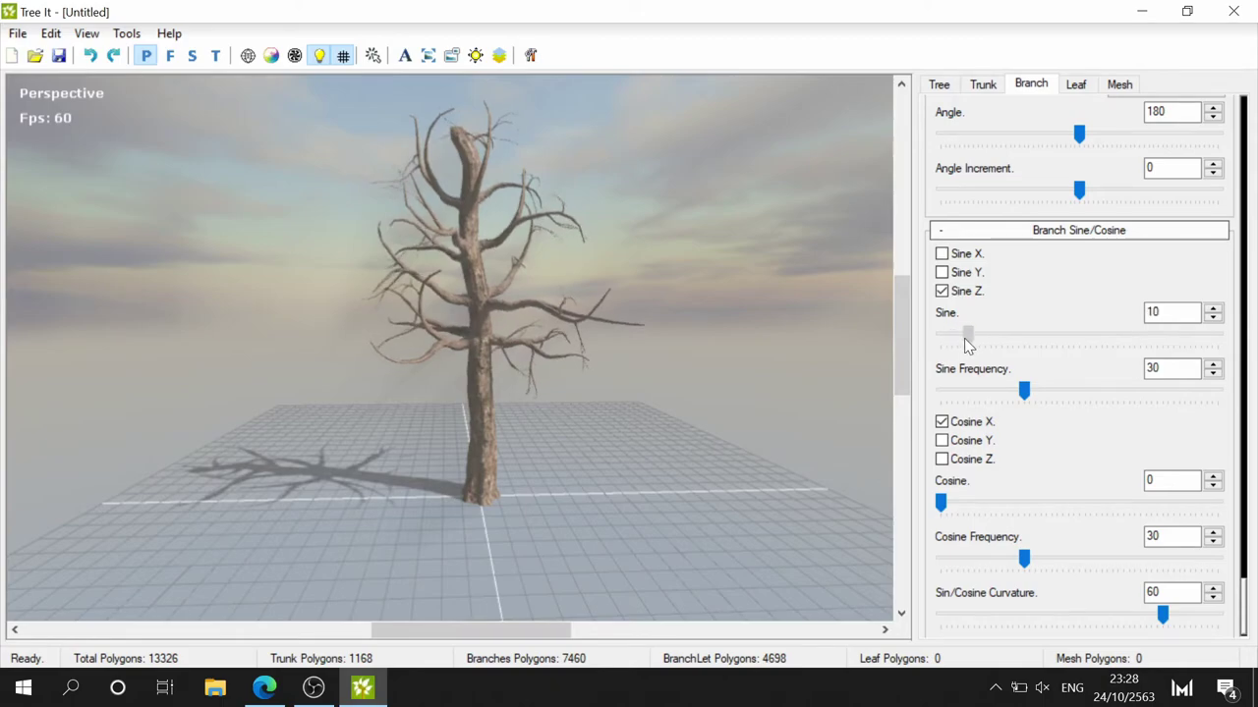
pyautogui.scroll(2, 500, 334)
pyautogui.scroll(2, 500, 328)
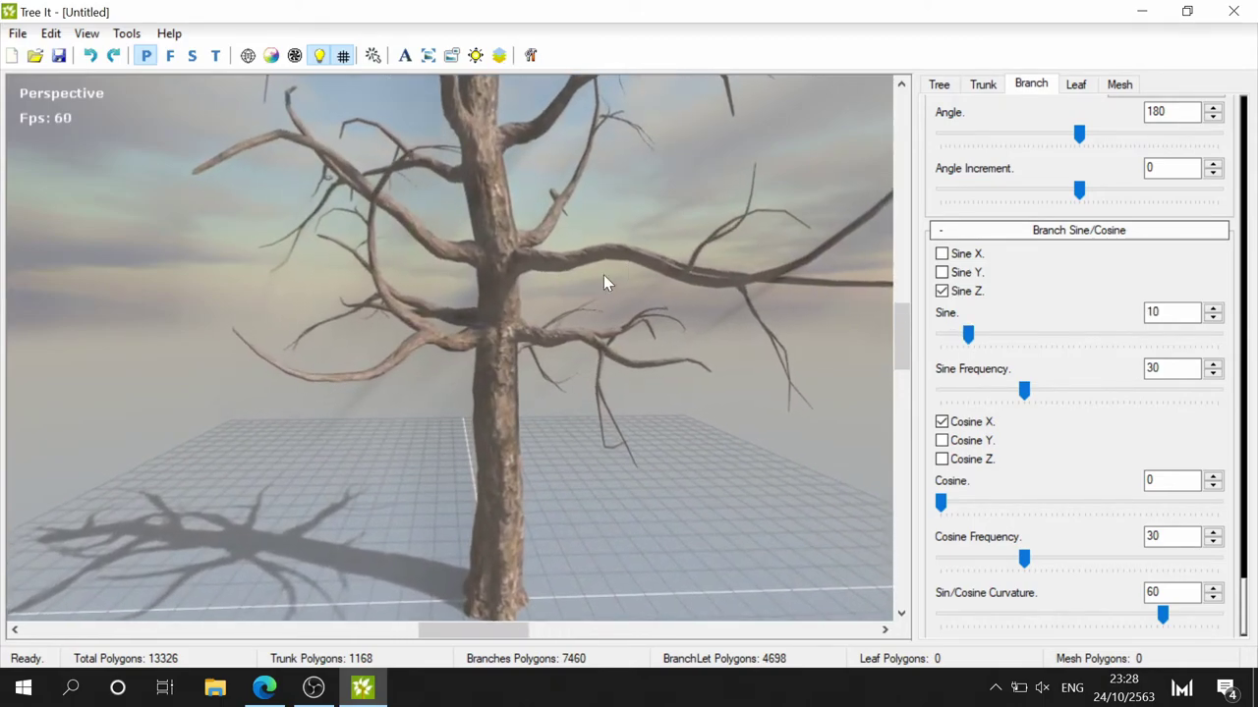
pyautogui.moveTo(970, 339)
pyautogui.mouseDown()
pyautogui.moveTo(943, 339)
pyautogui.moveTo(966, 344)
pyautogui.mouseUp()
pyautogui.scroll(-1, 412, 247)
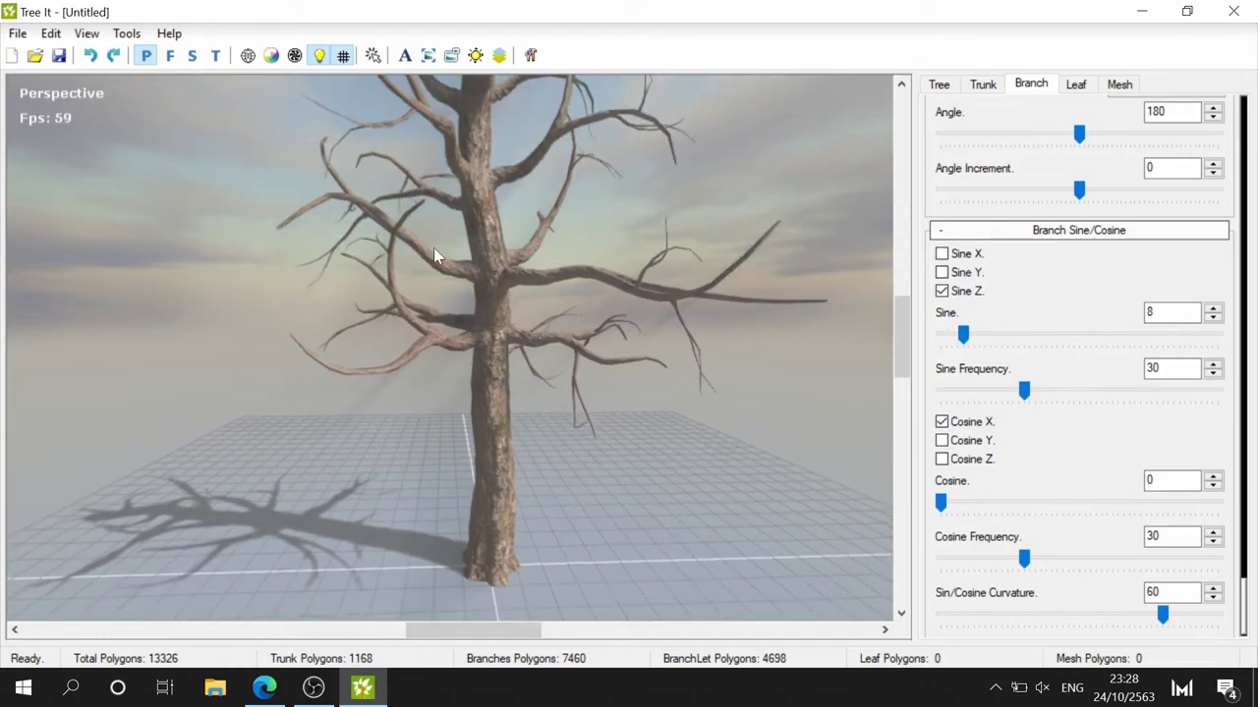
pyautogui.scroll(-1, 452, 252)
pyautogui.scroll(-1, 474, 258)
pyautogui.scroll(-1, 477, 261)
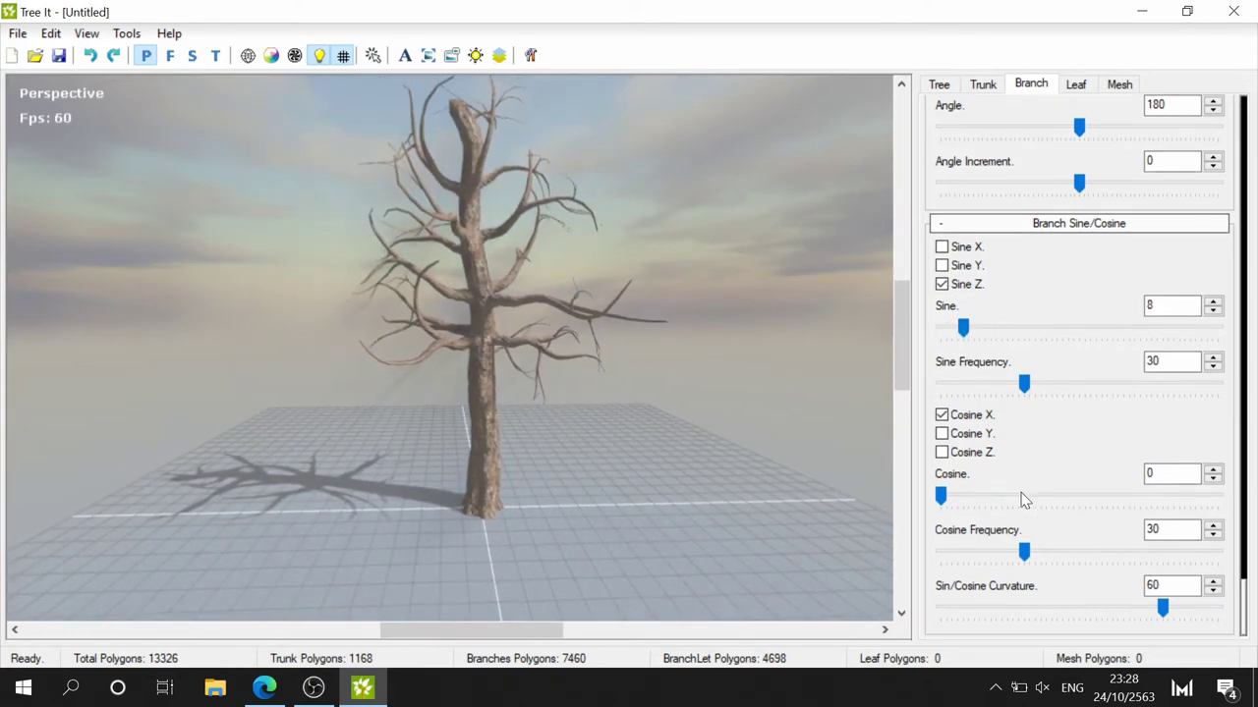
pyautogui.scroll(1, 1050, 528)
pyautogui.scroll(3, 1049, 528)
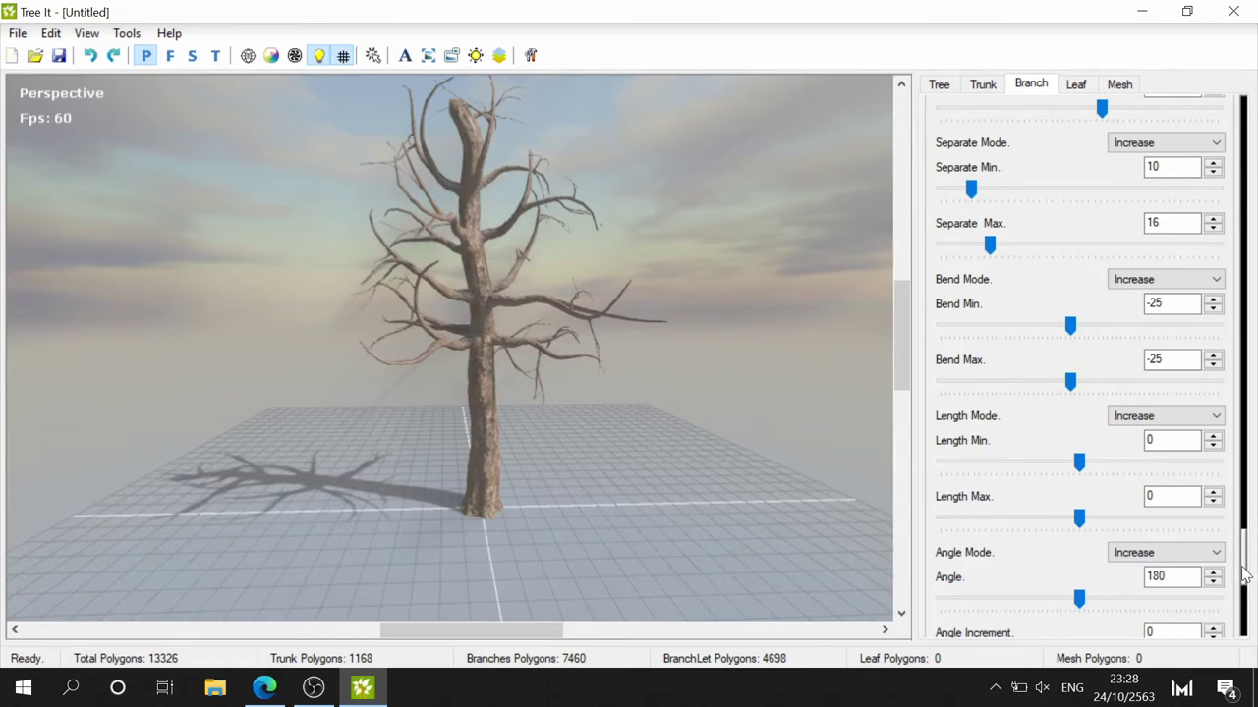
pyautogui.moveTo(1243, 575); pyautogui.dragTo(1199, 226)
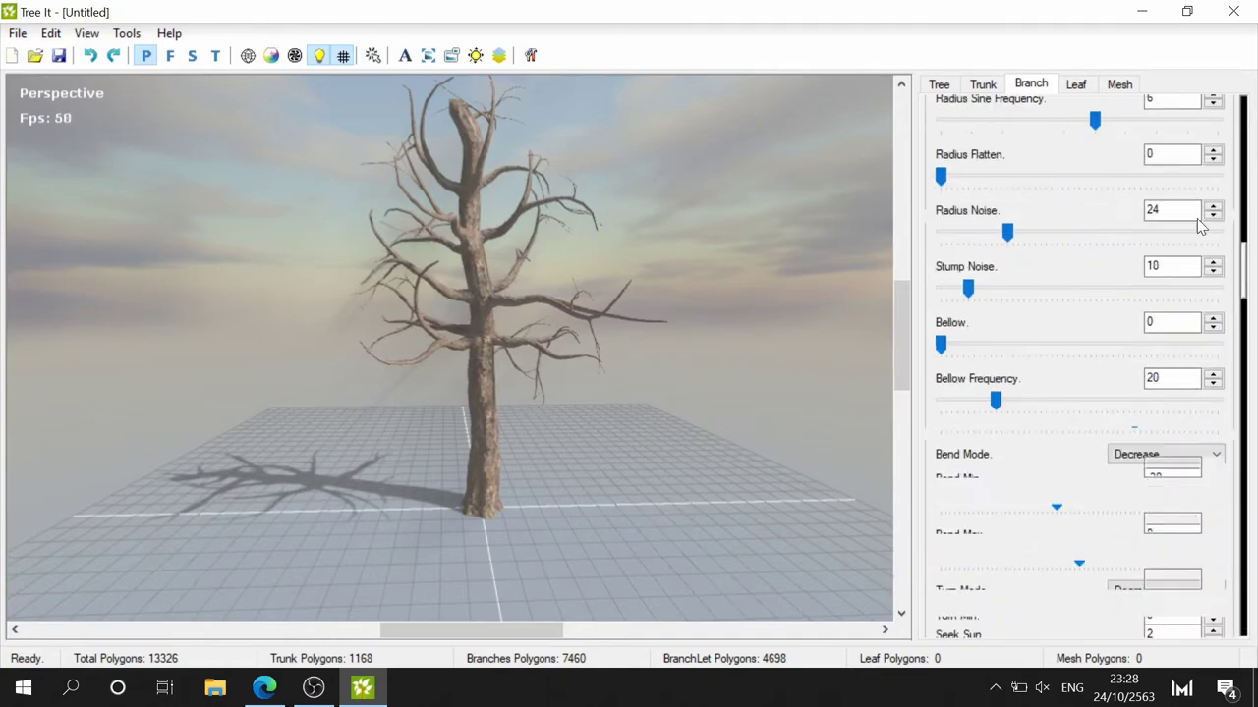
# - Switch to the Leaf panel and review its lone empty leaf layer, Count 0
pyautogui.click(1076, 84)
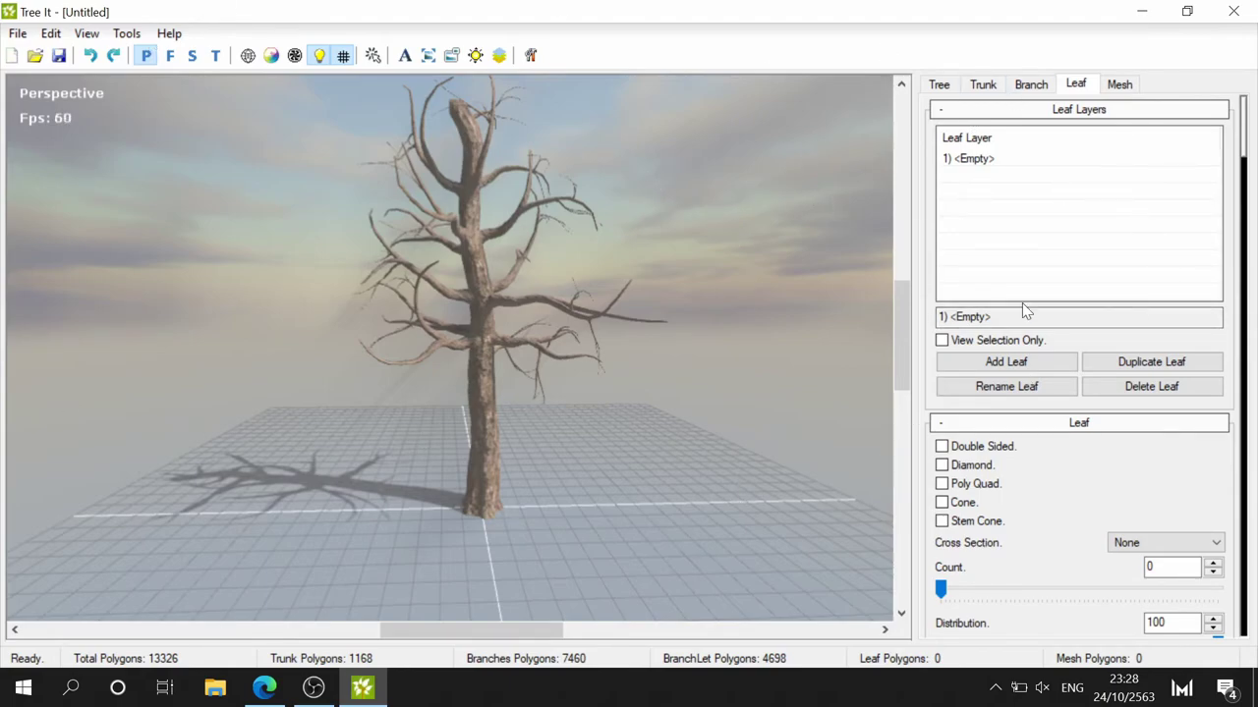
pyautogui.scroll(-2, 1030, 366)
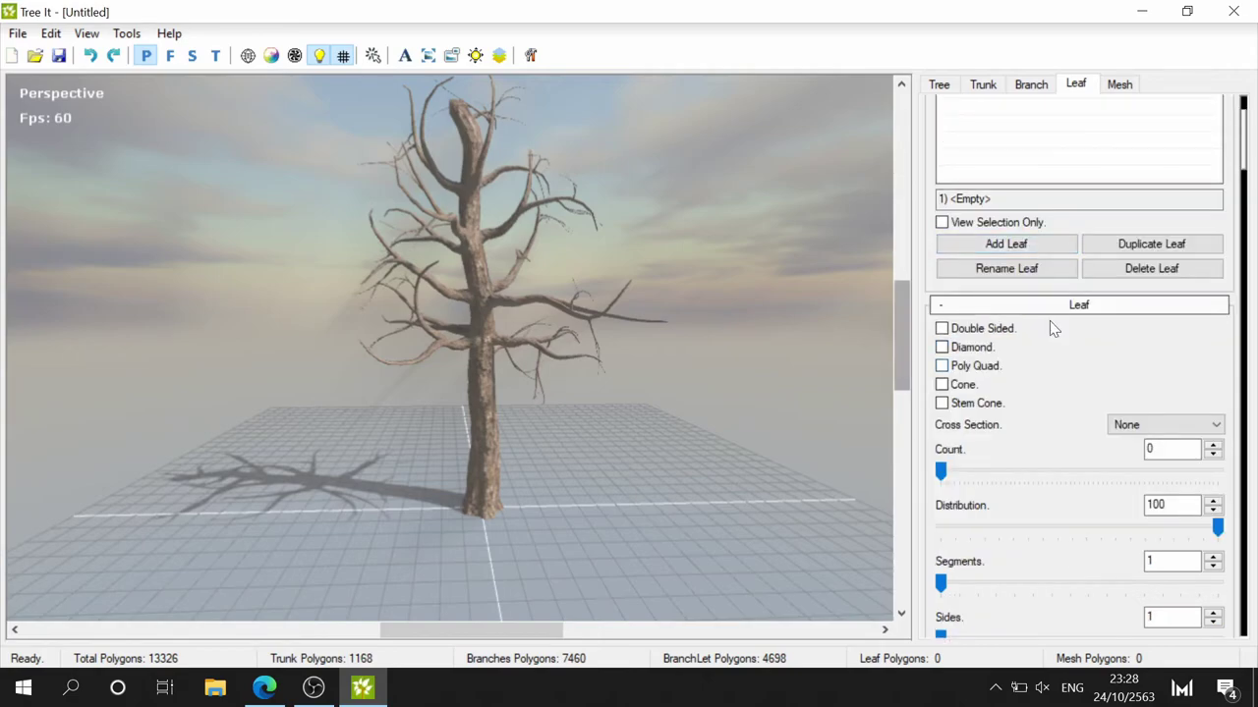
pyautogui.scroll(-3, 1051, 330)
pyautogui.scroll(-2, 1056, 335)
pyautogui.scroll(-1, 1061, 338)
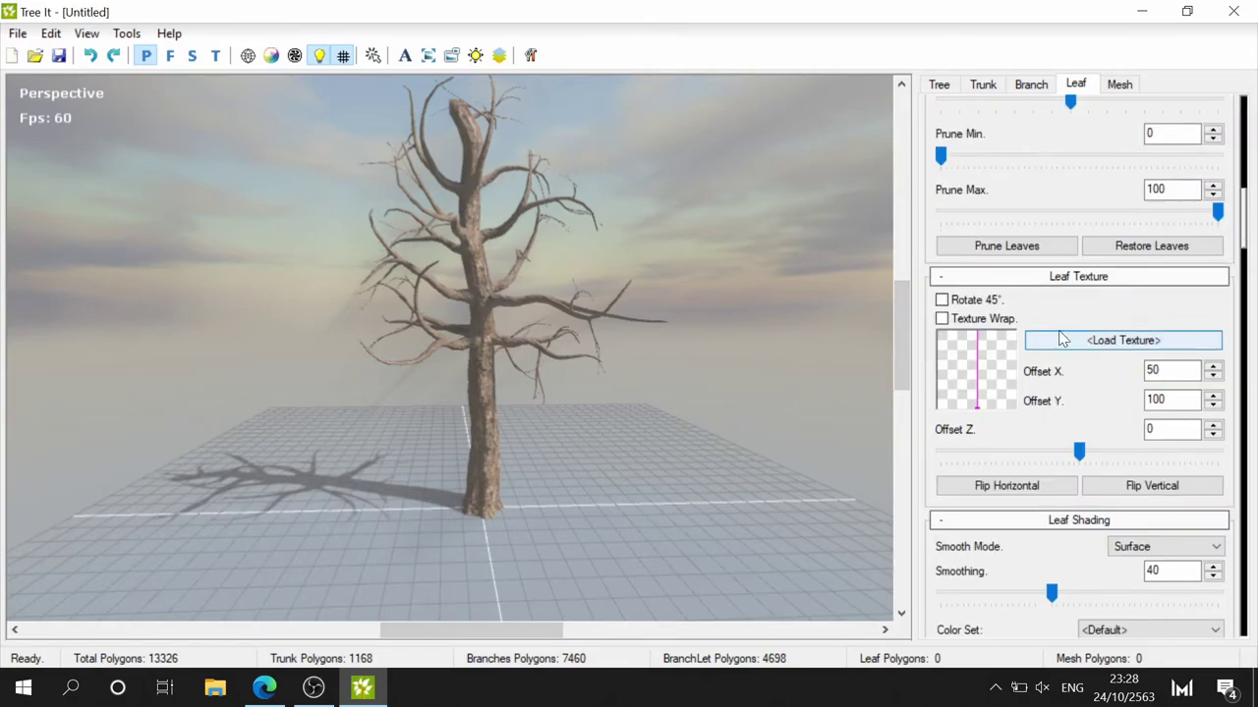
pyautogui.scroll(6, 1021, 332)
pyautogui.scroll(3, 997, 332)
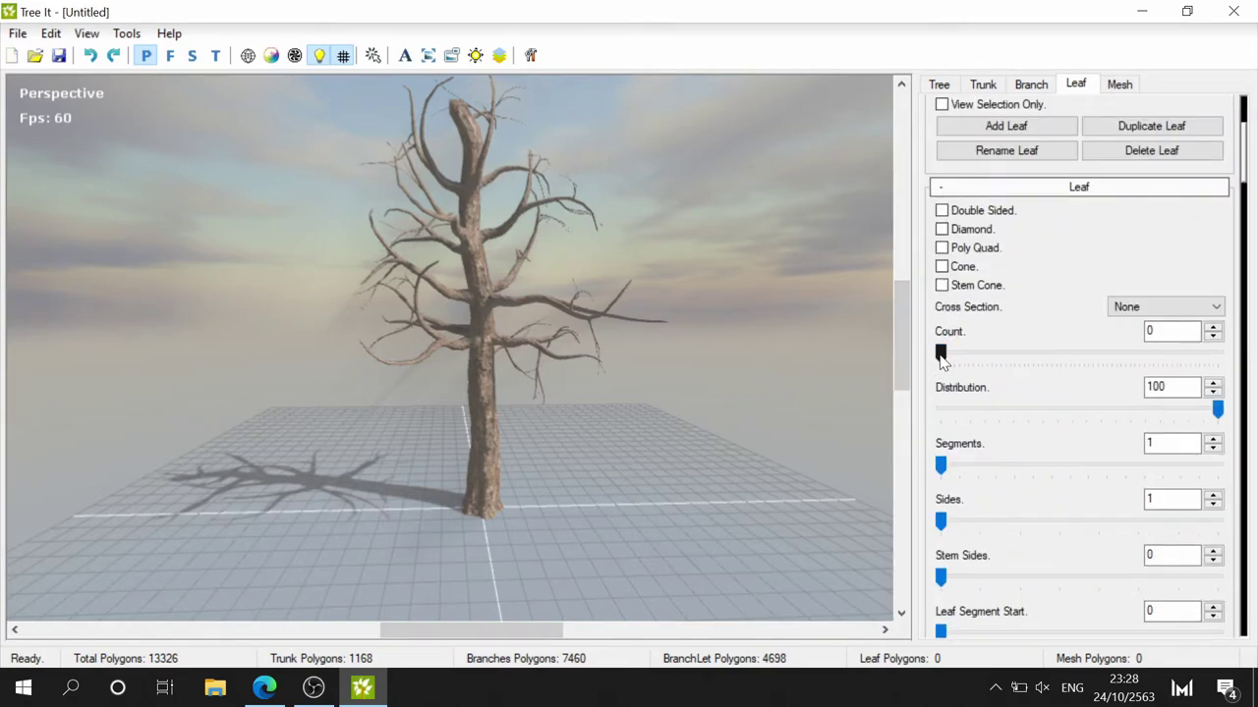
pyautogui.scroll(4, 953, 314)
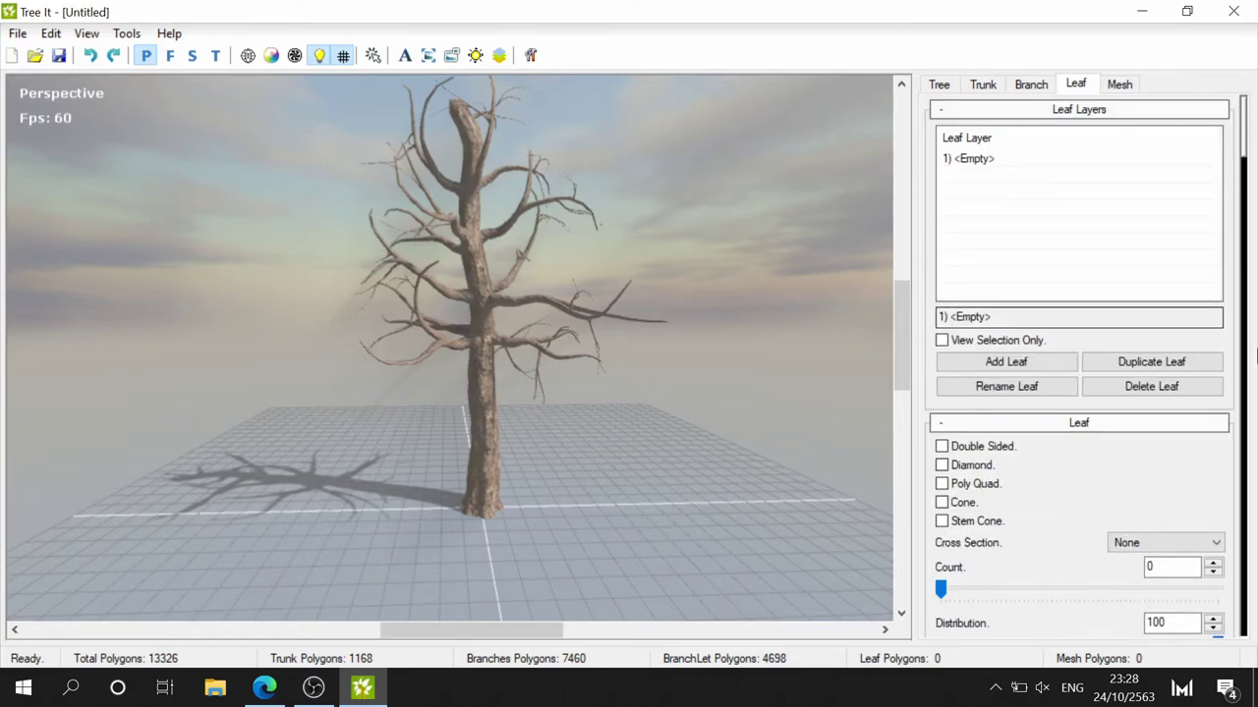
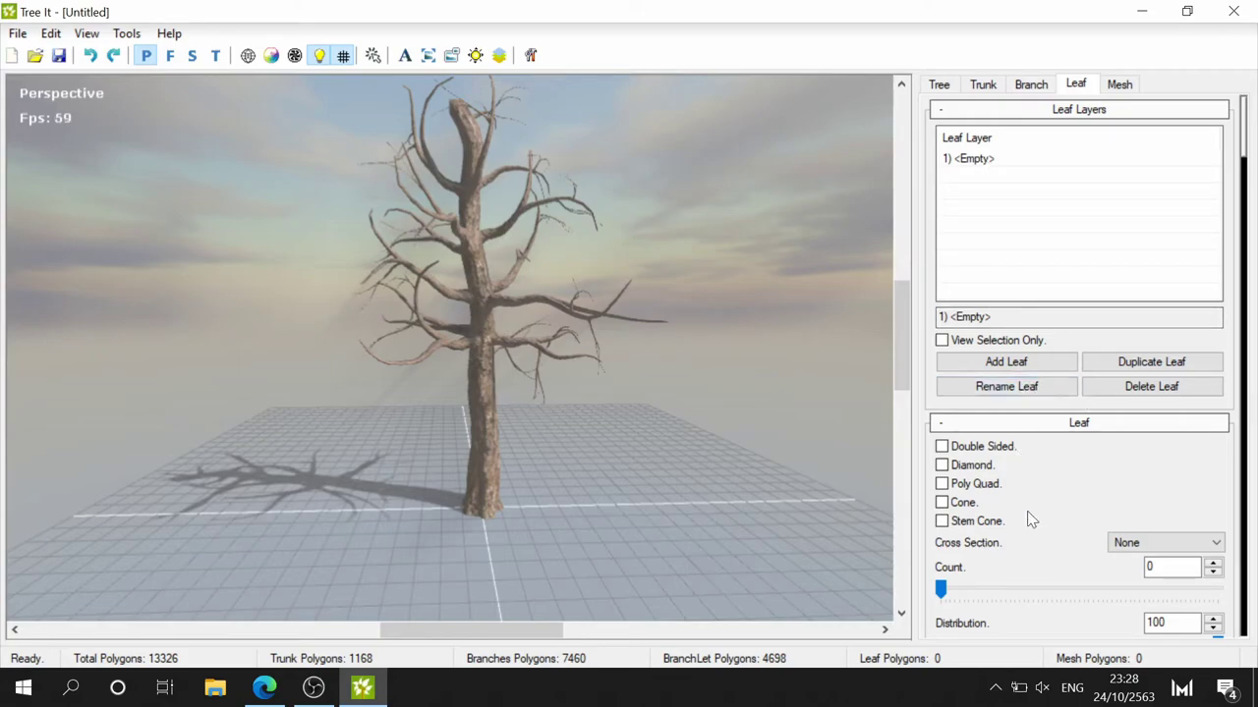
# - Raise the leaf Count slider to 170 and try a different leaf spread along the branches
pyautogui.scroll(-3, 1030, 520)
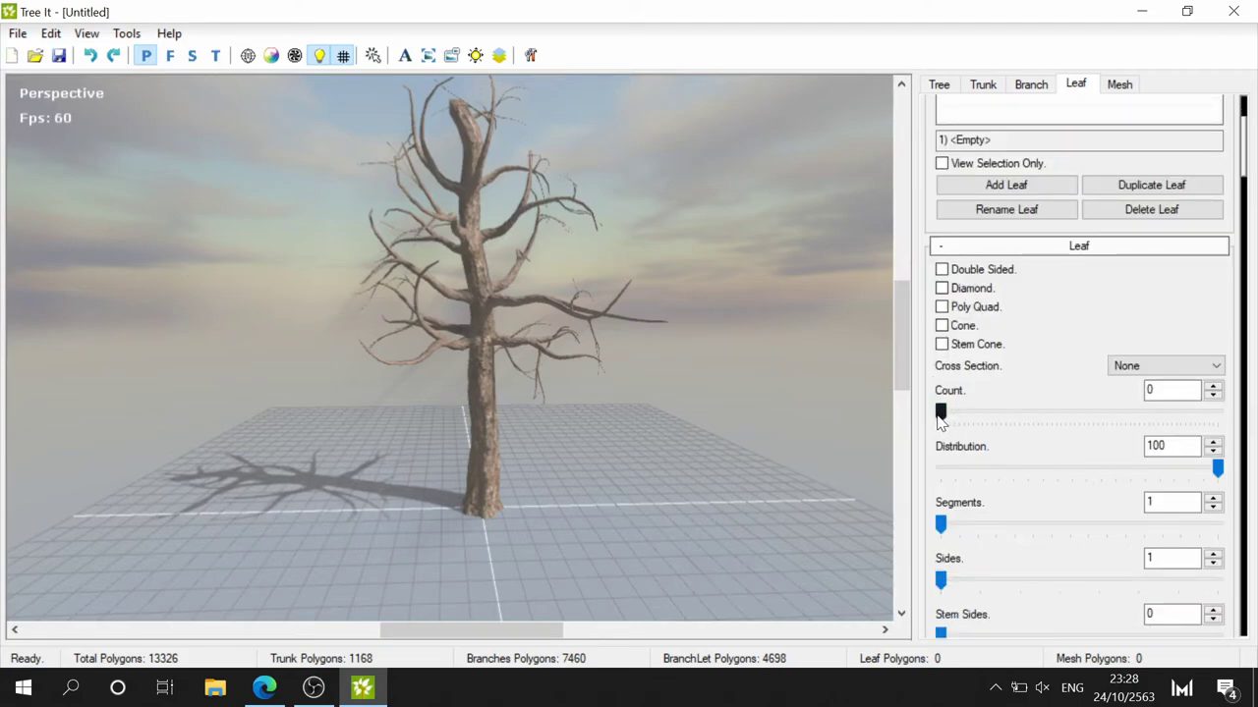
pyautogui.moveTo(942, 412); pyautogui.dragTo(982, 419)
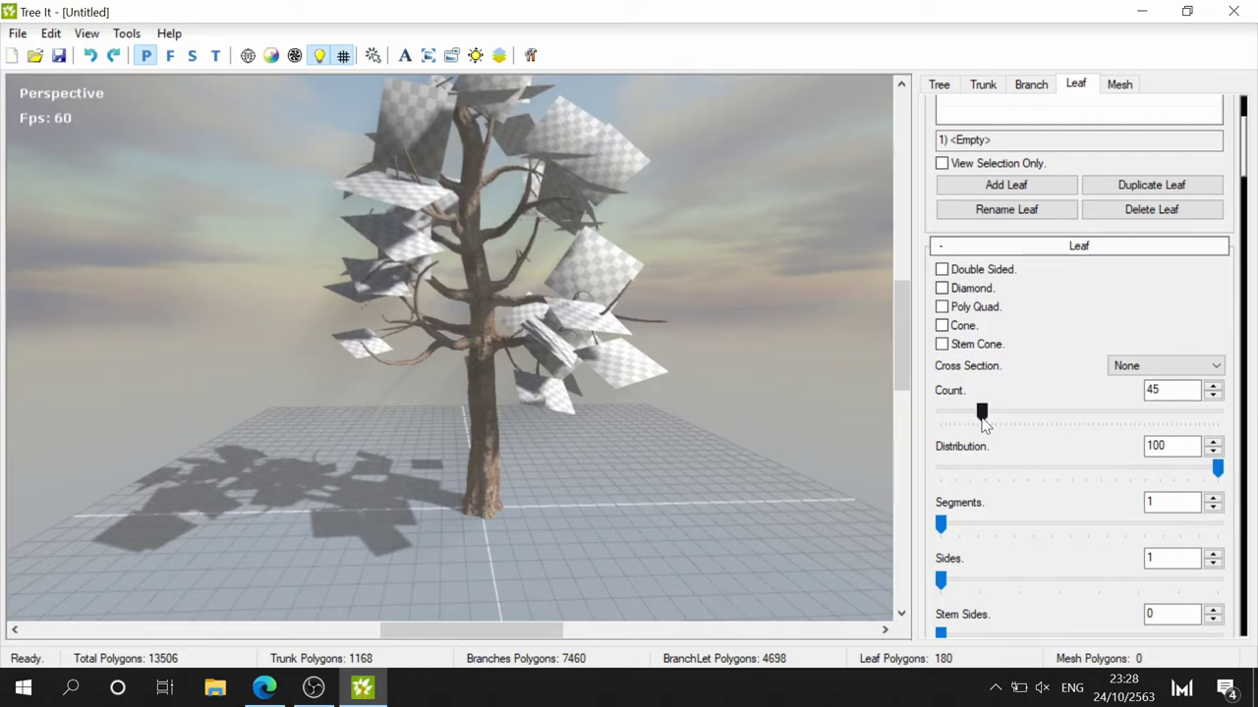
pyautogui.moveTo(983, 416)
pyautogui.mouseDown()
pyautogui.moveTo(1186, 437)
pyautogui.moveTo(1101, 445)
pyautogui.mouseUp()
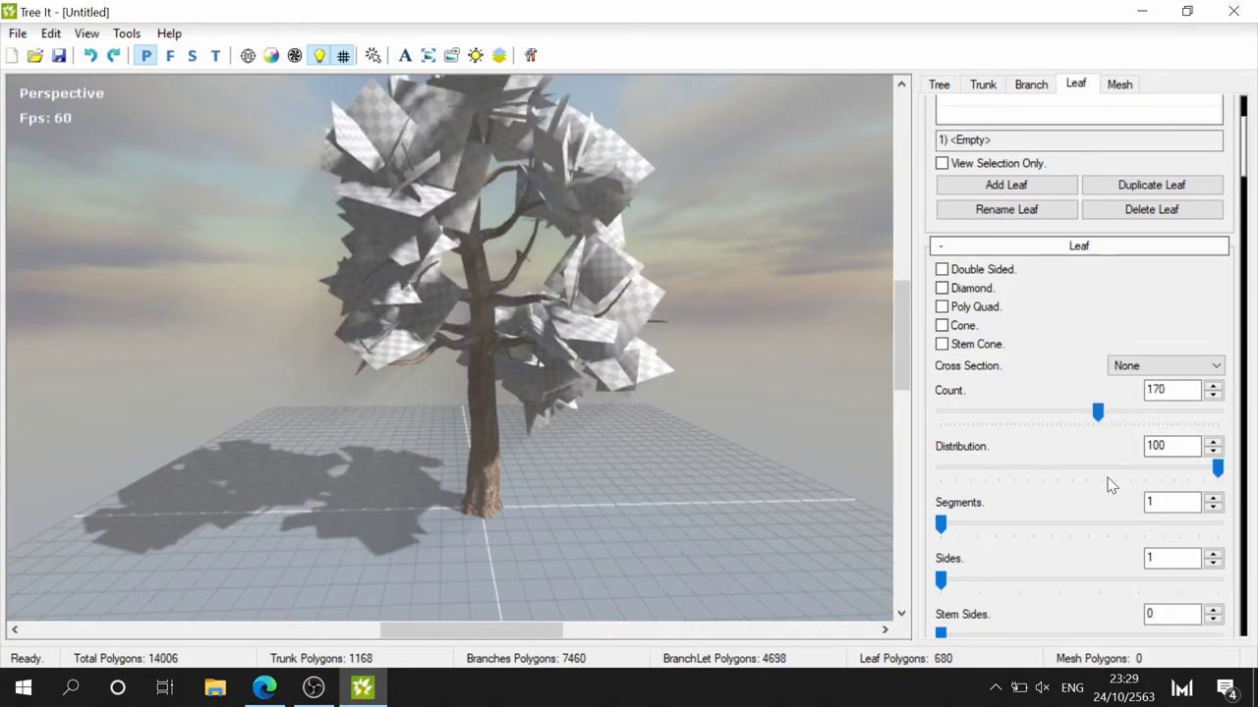
pyautogui.moveTo(1218, 469)
pyautogui.mouseDown()
pyautogui.moveTo(1023, 466)
pyautogui.moveTo(1214, 484)
pyautogui.mouseUp()
# - Turn on Double Sided and Diamond leaves, comparing each on and off
pyautogui.click(942, 271)
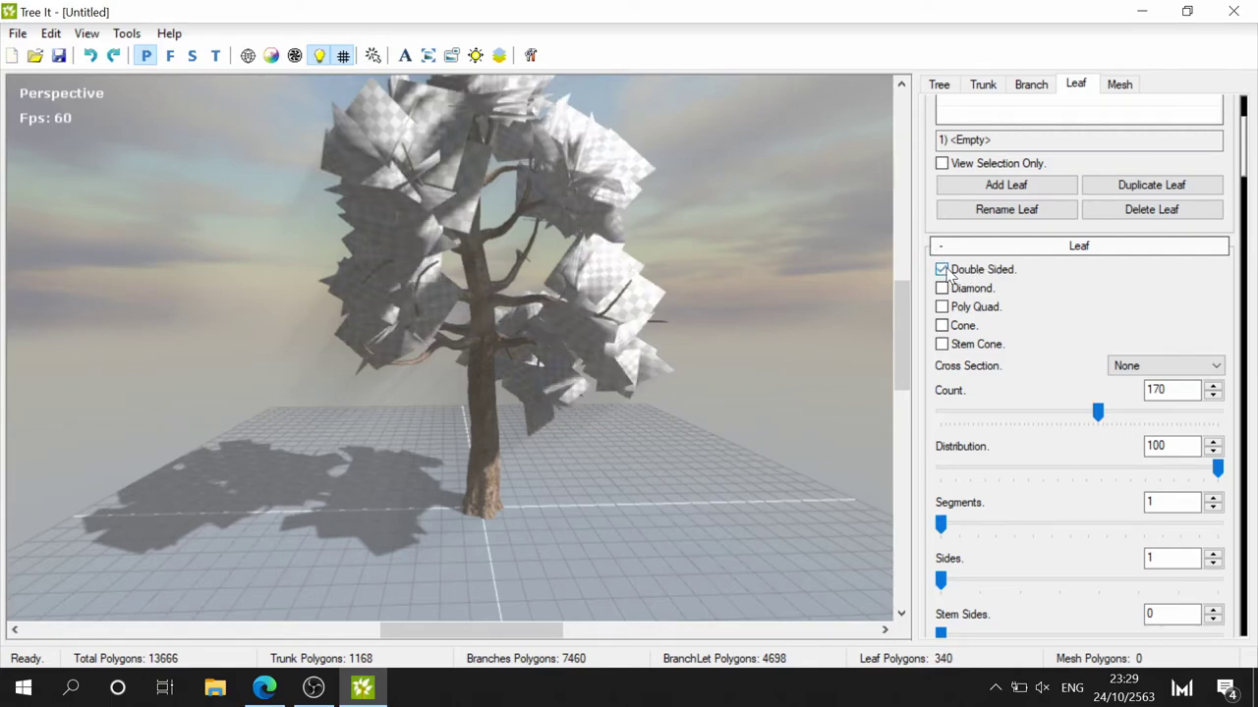
pyautogui.click(942, 272)
pyautogui.click(942, 271)
pyautogui.click(941, 288)
pyautogui.click(941, 288)
pyautogui.click(942, 287)
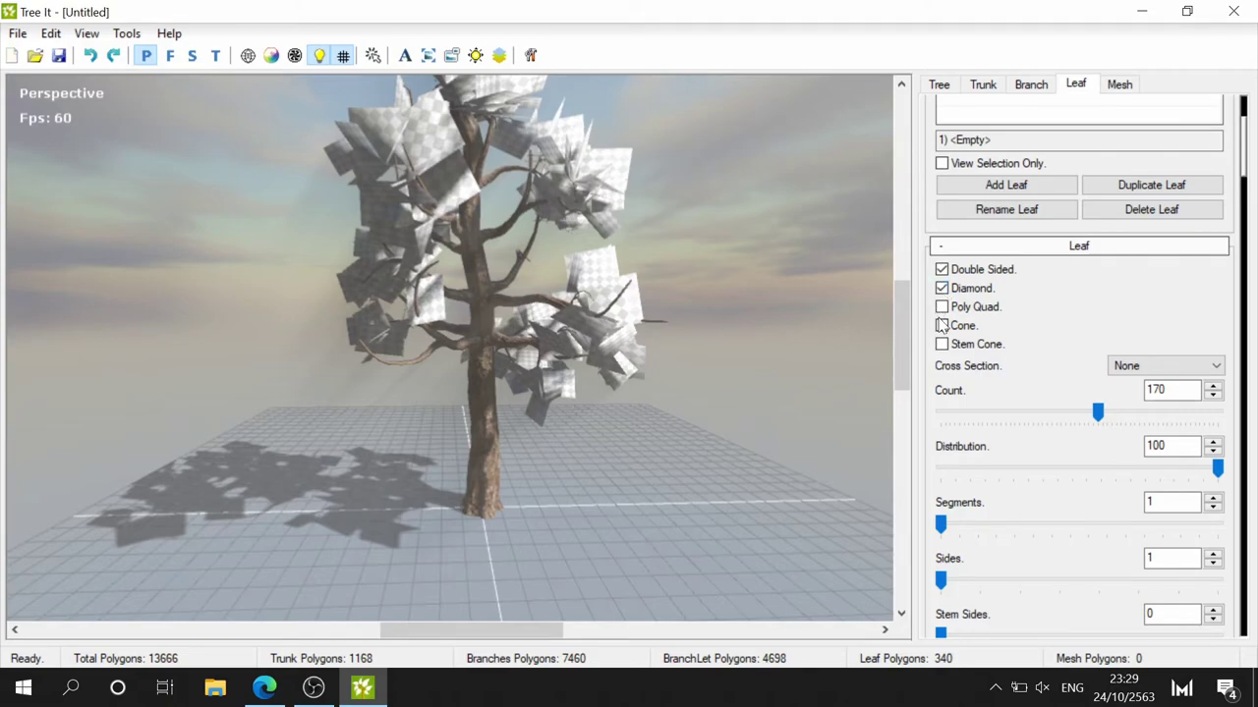
# - Preview Poly Quad, Cone and Stem Cone leaf shapes, leaving all three unchecked
pyautogui.click(941, 310)
pyautogui.click(941, 310)
pyautogui.click(941, 310)
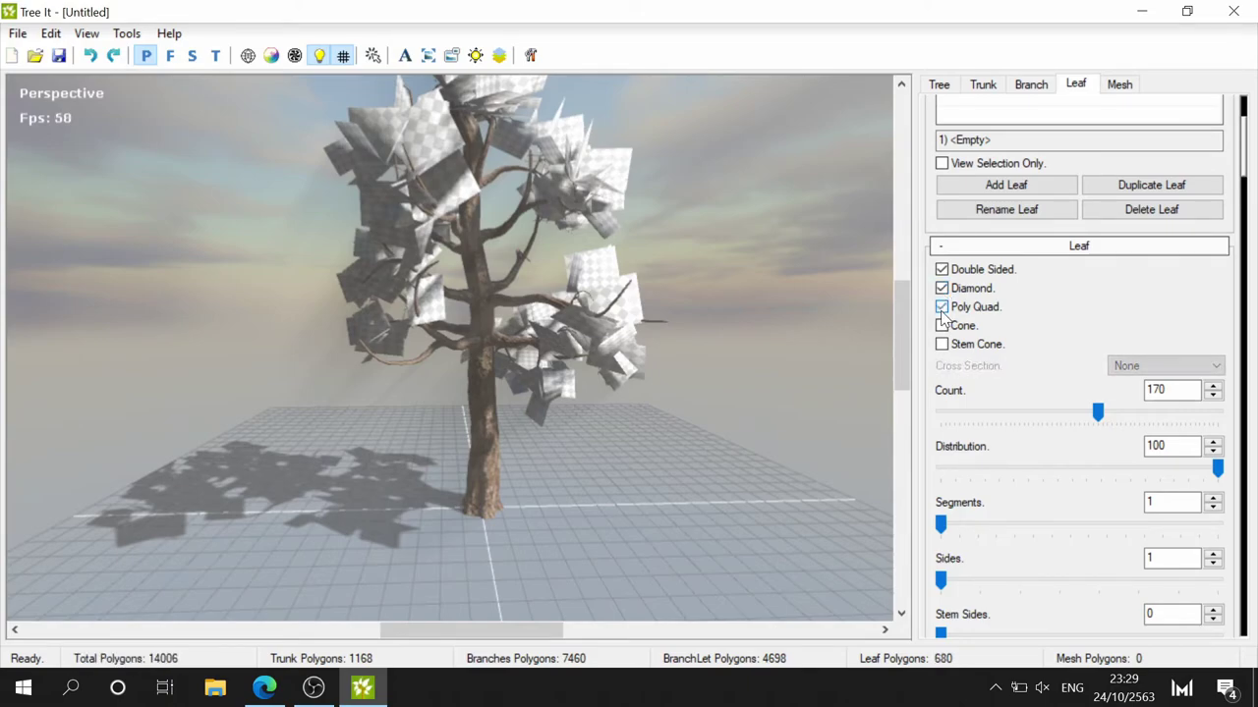
pyautogui.click(942, 310)
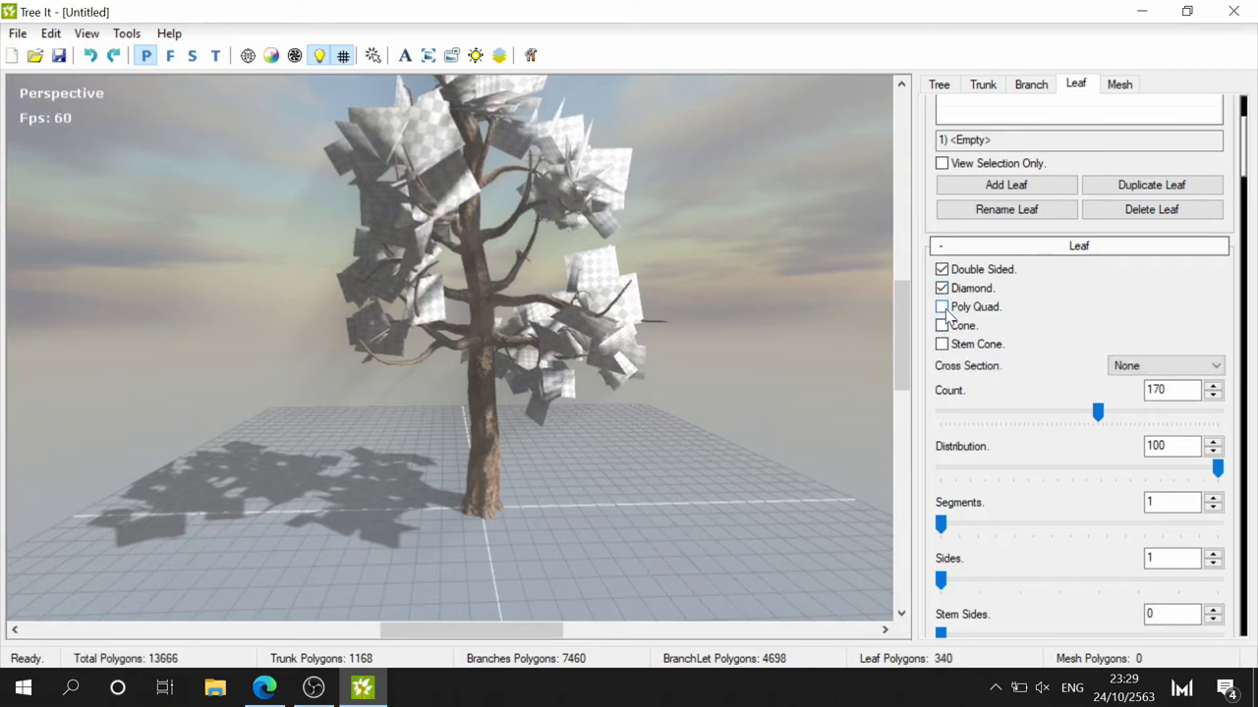
pyautogui.click(942, 310)
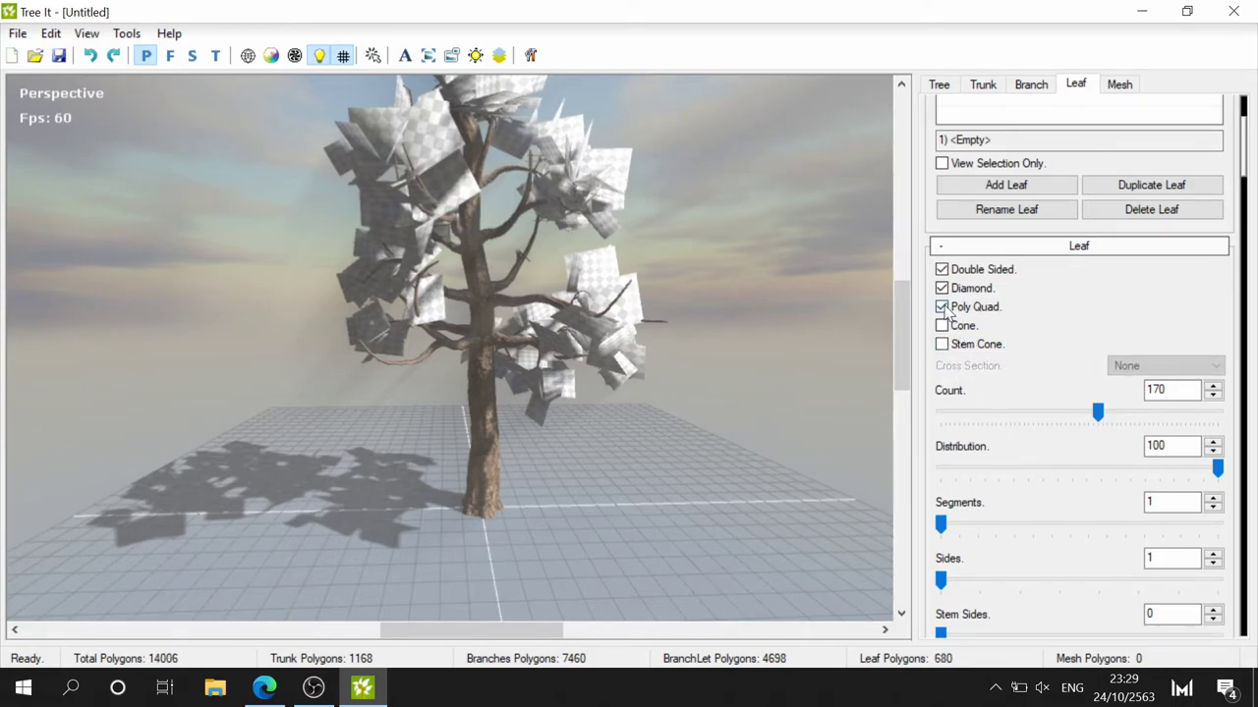
pyautogui.click(943, 308)
pyautogui.click(943, 327)
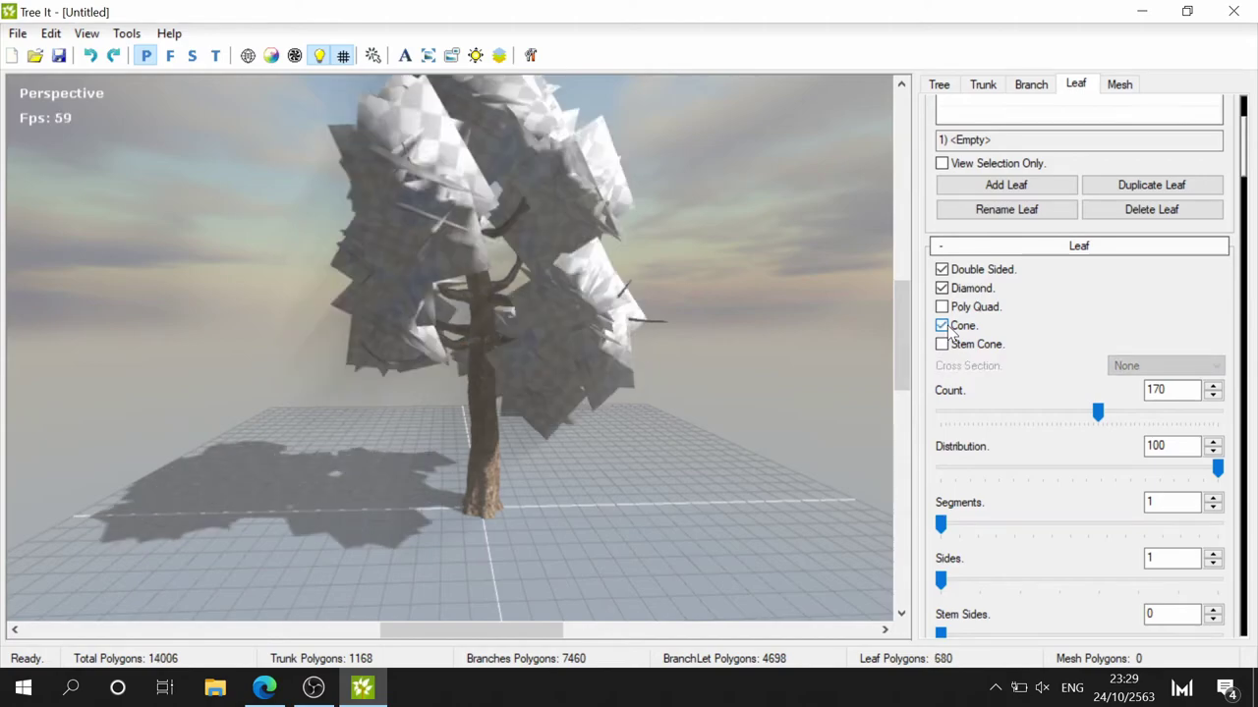
pyautogui.click(948, 330)
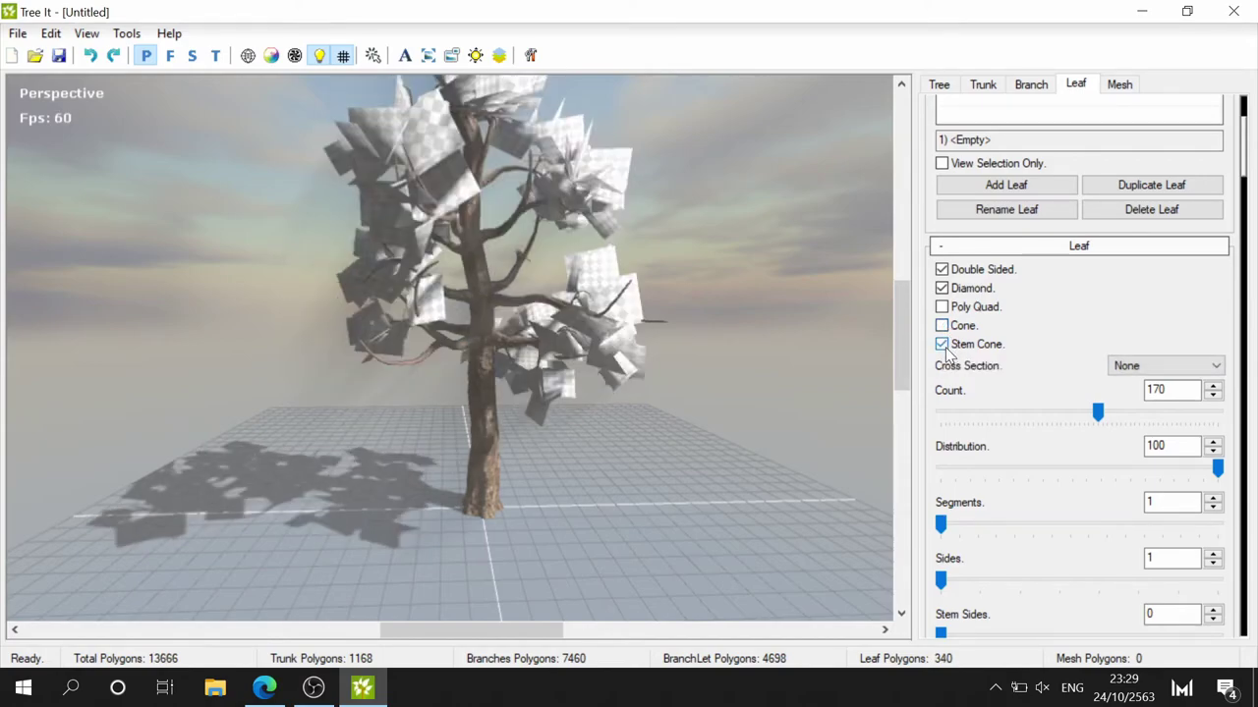
pyautogui.click(942, 345)
pyautogui.click(1185, 368)
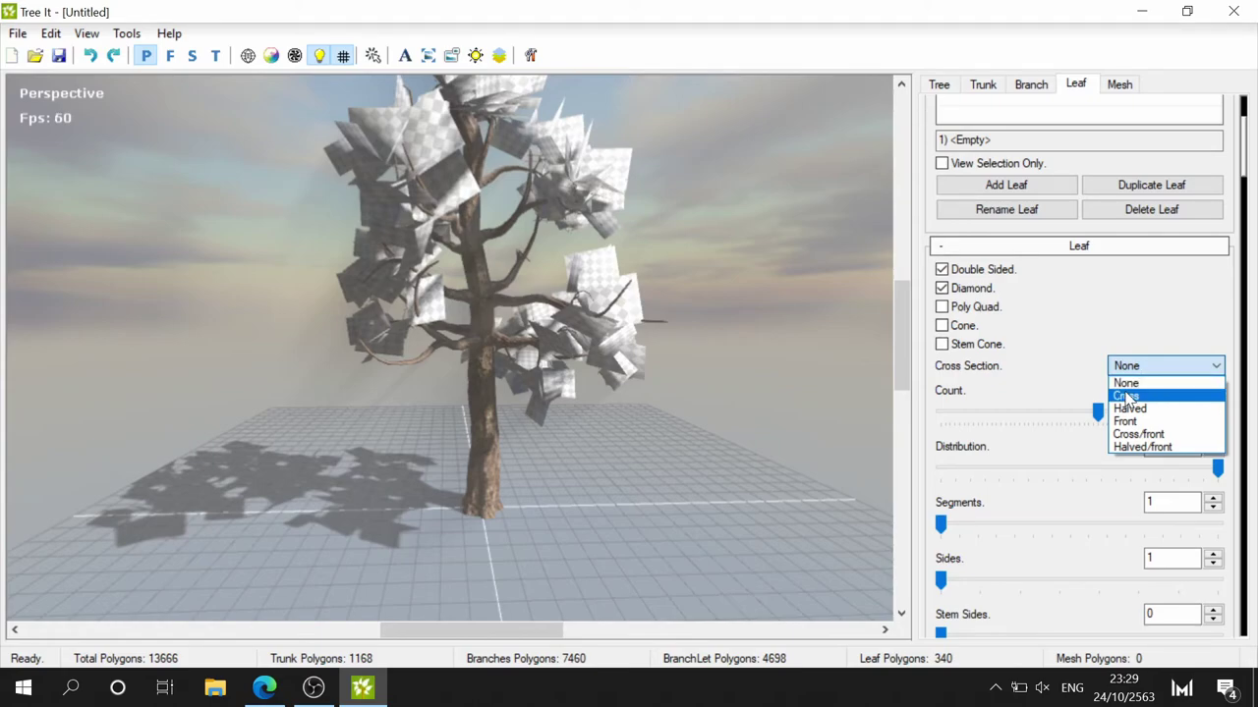
# - Try the Cross, Halved and Front leaf cross sections, settling on Cross/front
pyautogui.click(1127, 397)
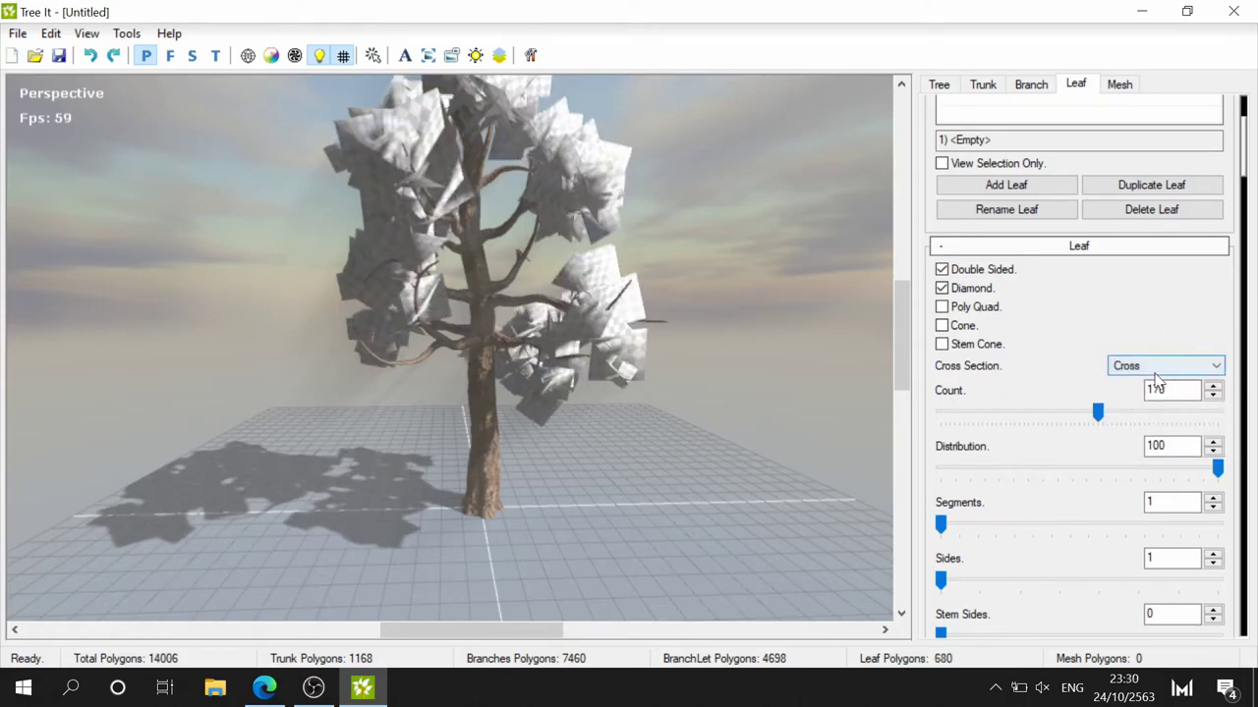
pyautogui.scroll(3, 577, 228)
pyautogui.scroll(3, 653, 305)
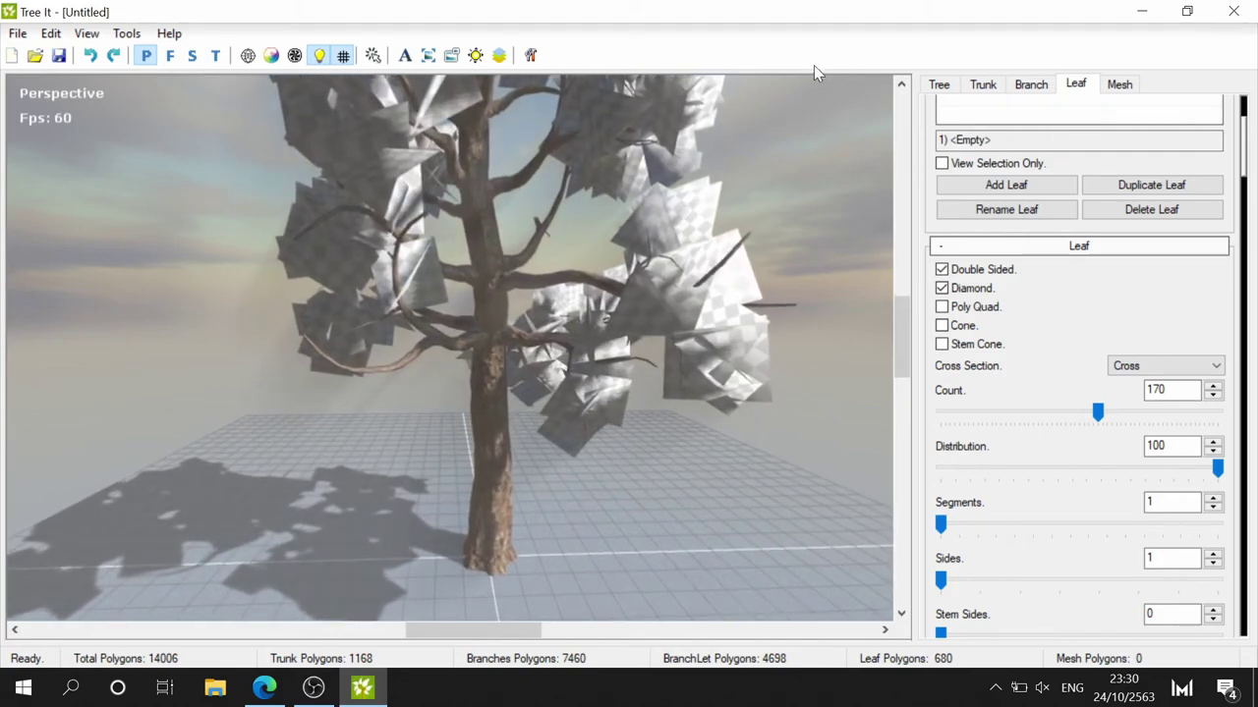
pyautogui.click(1166, 367)
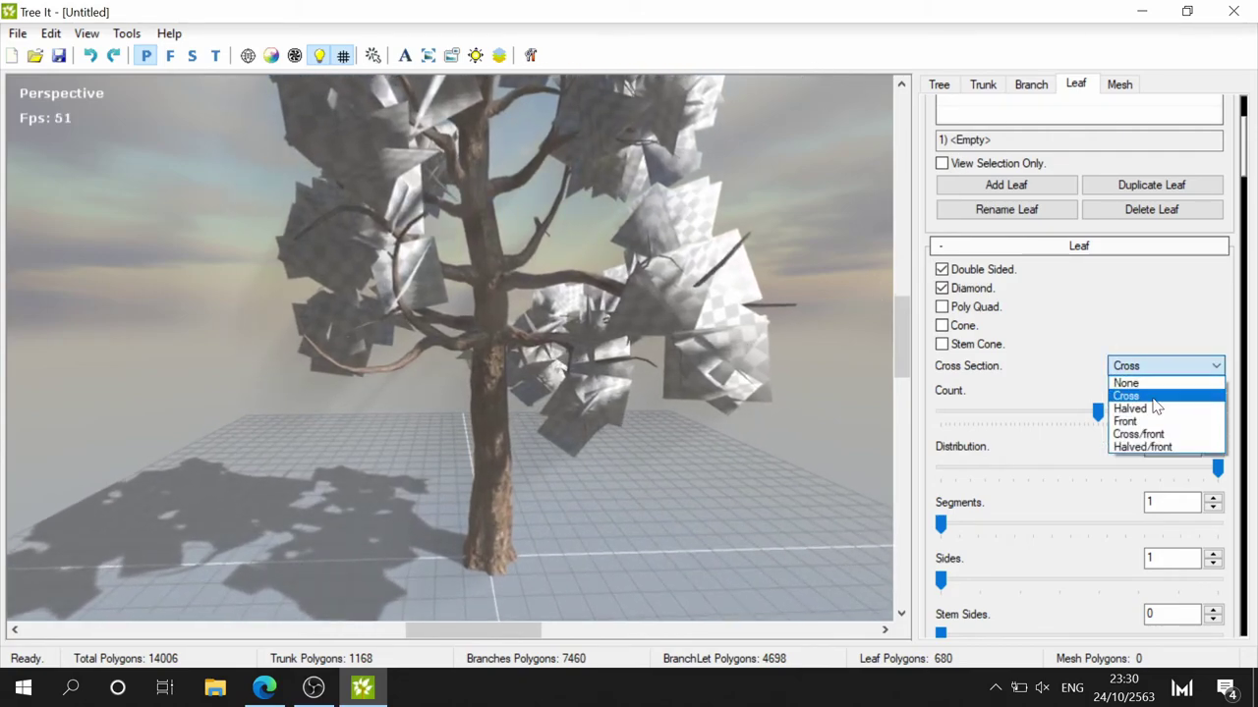
pyautogui.click(1155, 412)
pyautogui.click(1157, 368)
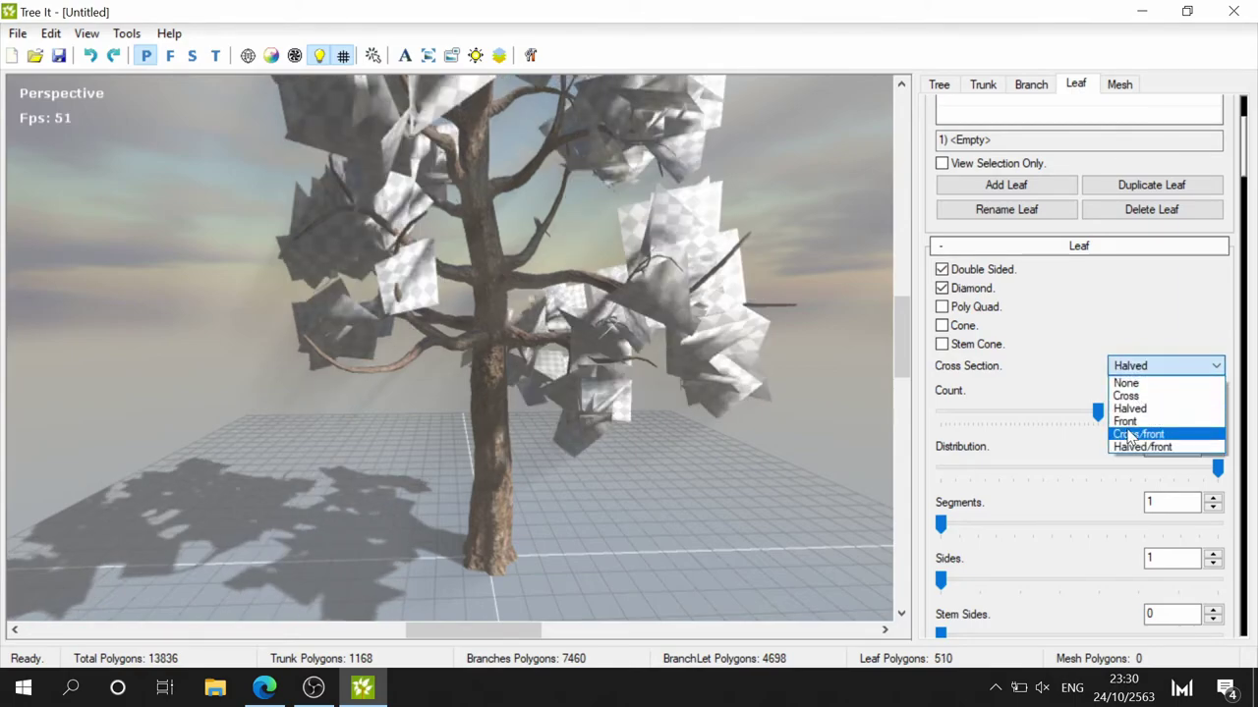
pyautogui.click(1132, 425)
pyautogui.click(1153, 371)
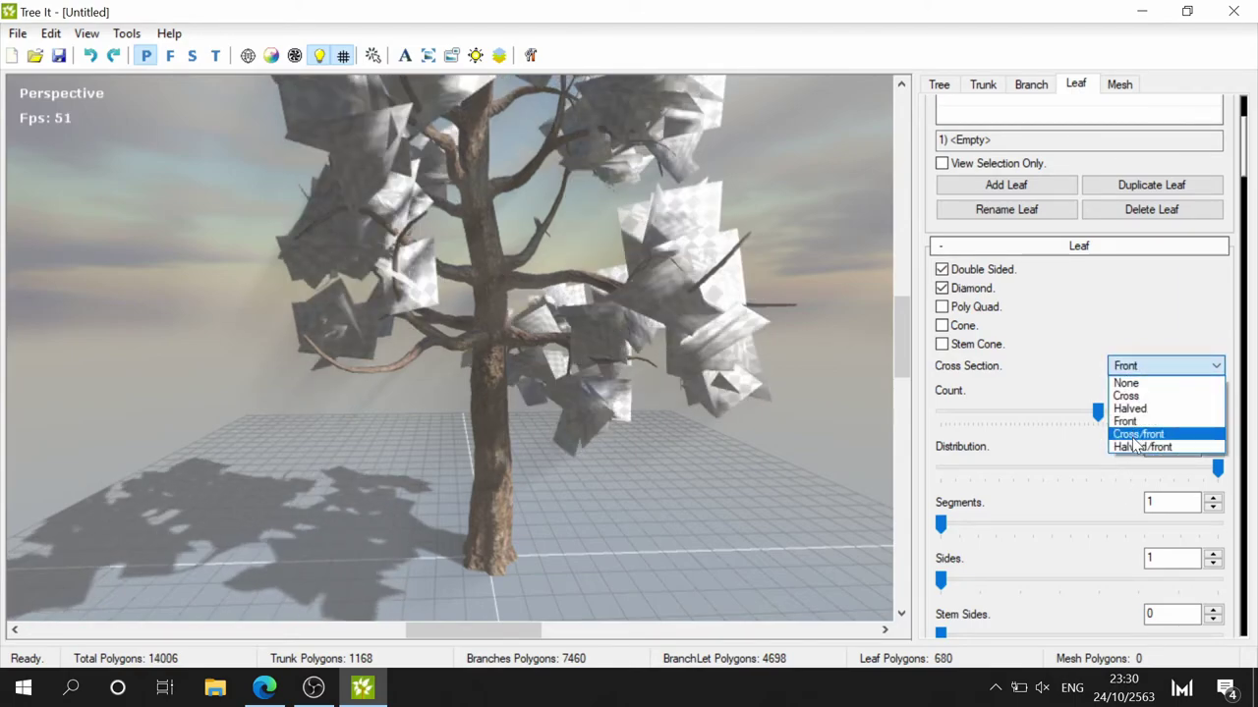
pyautogui.click(1140, 429)
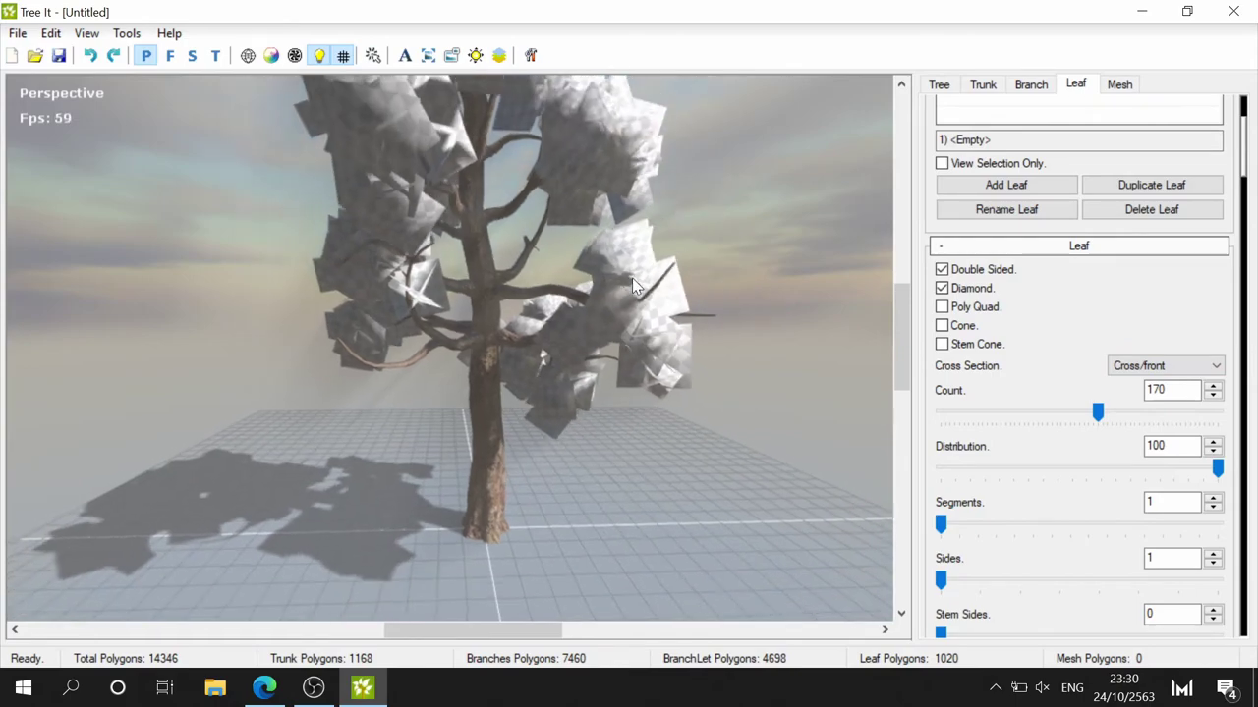
pyautogui.moveTo(652, 236); pyautogui.dragTo(510, 233)
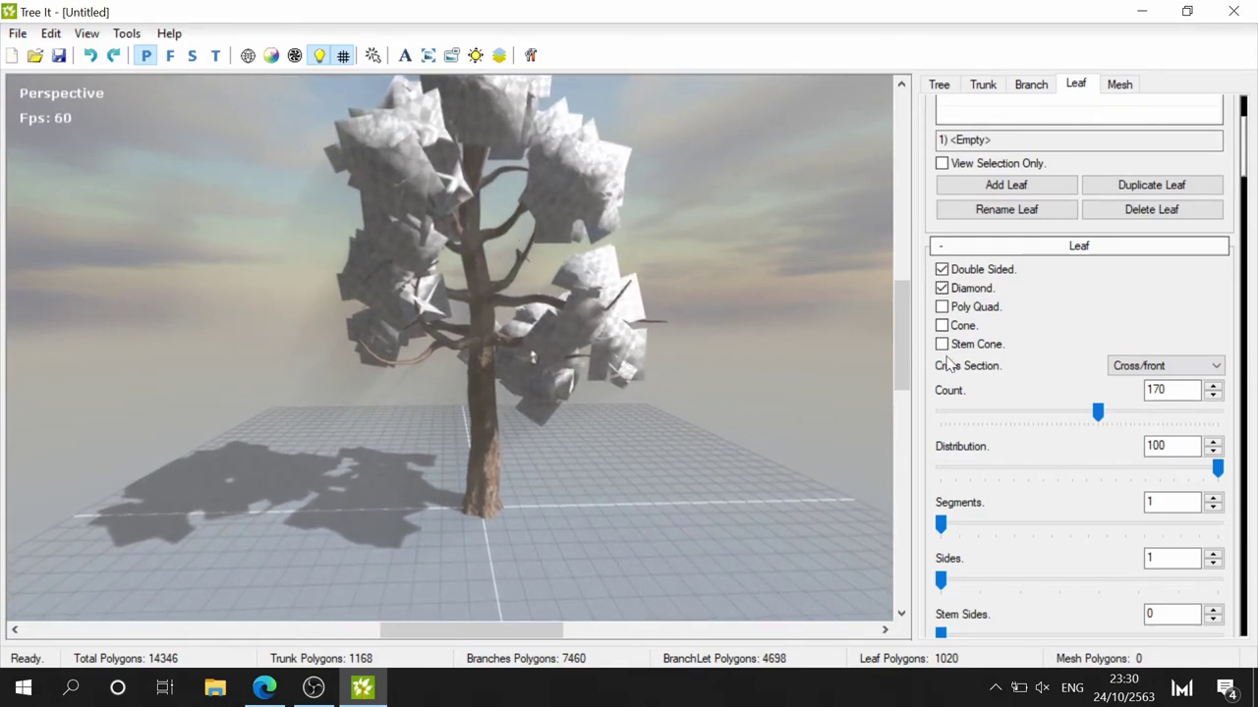
pyautogui.scroll(-1, 1055, 514)
pyautogui.scroll(-2, 986, 411)
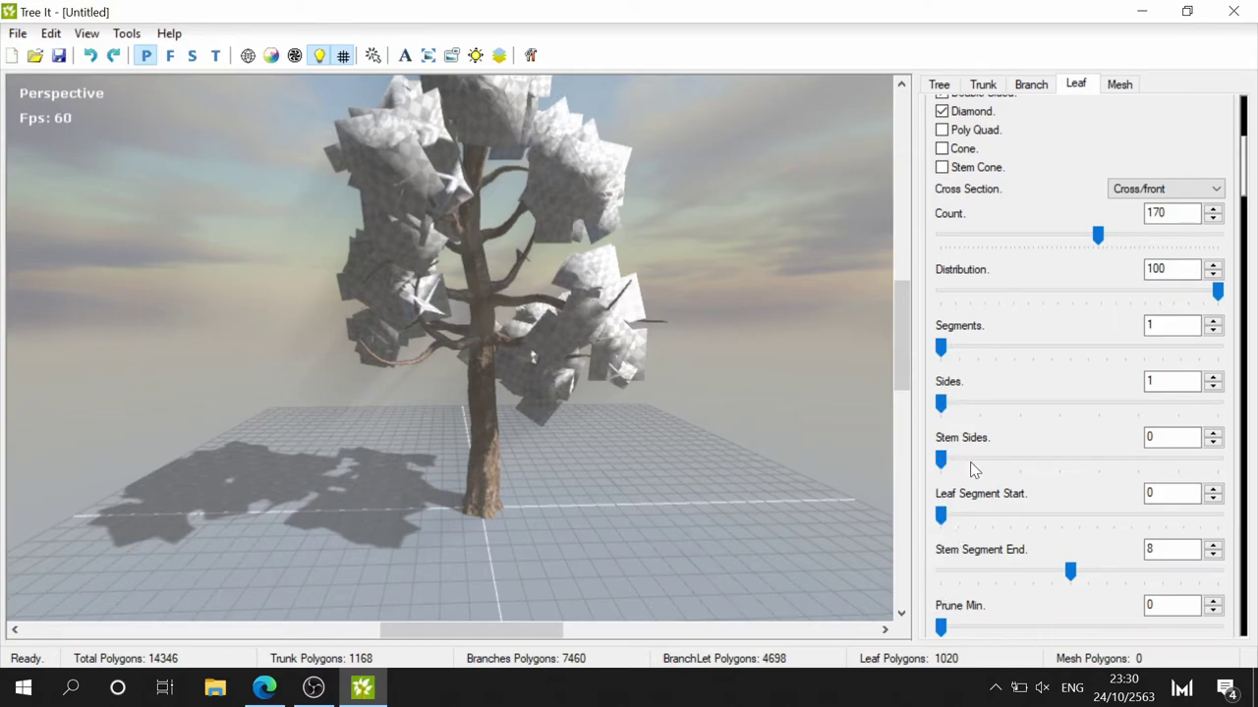
# - Set the leaf Segments slider to 4 and the Sides slider to 2
pyautogui.click(963, 350)
pyautogui.moveTo(995, 348); pyautogui.dragTo(979, 349)
pyautogui.moveTo(1014, 354)
pyautogui.mouseDown()
pyautogui.moveTo(976, 350)
pyautogui.moveTo(996, 349)
pyautogui.mouseUp()
pyautogui.moveTo(941, 403)
pyautogui.mouseDown()
pyautogui.moveTo(982, 410)
pyautogui.moveTo(936, 418)
pyautogui.moveTo(979, 411)
pyautogui.mouseUp()
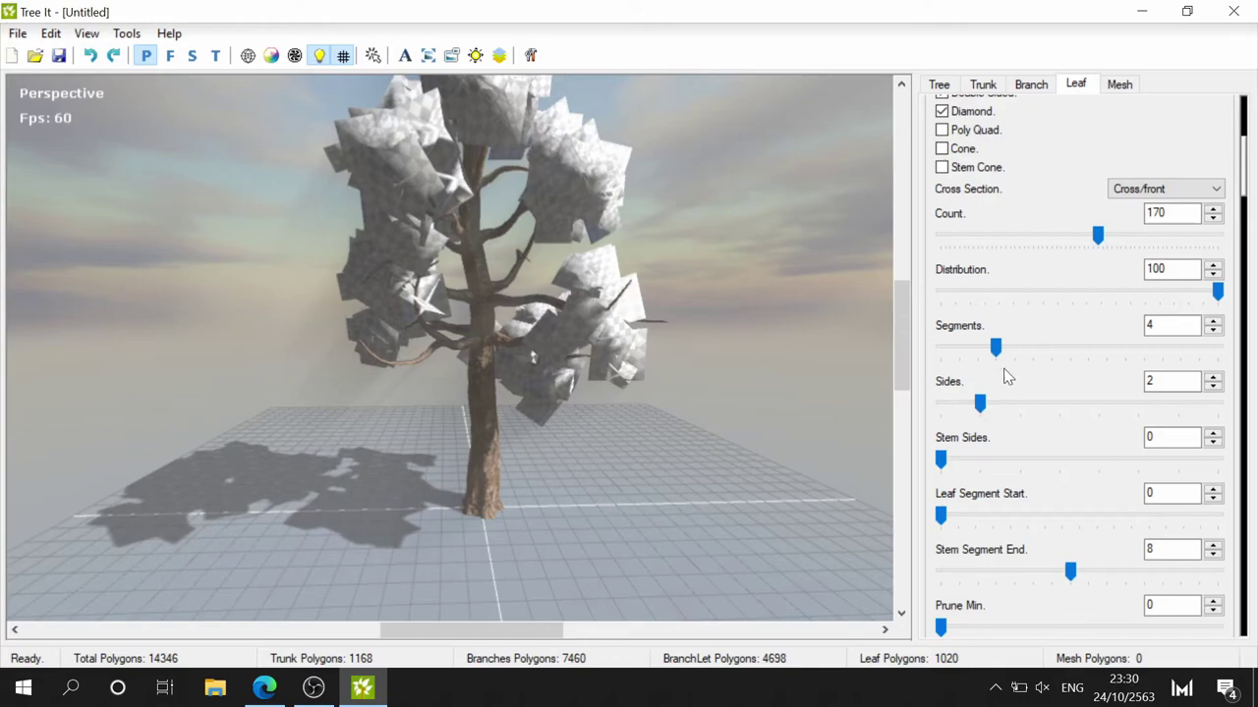
pyautogui.scroll(-2, 1006, 376)
pyautogui.scroll(-4, 983, 374)
pyautogui.scroll(1, 979, 392)
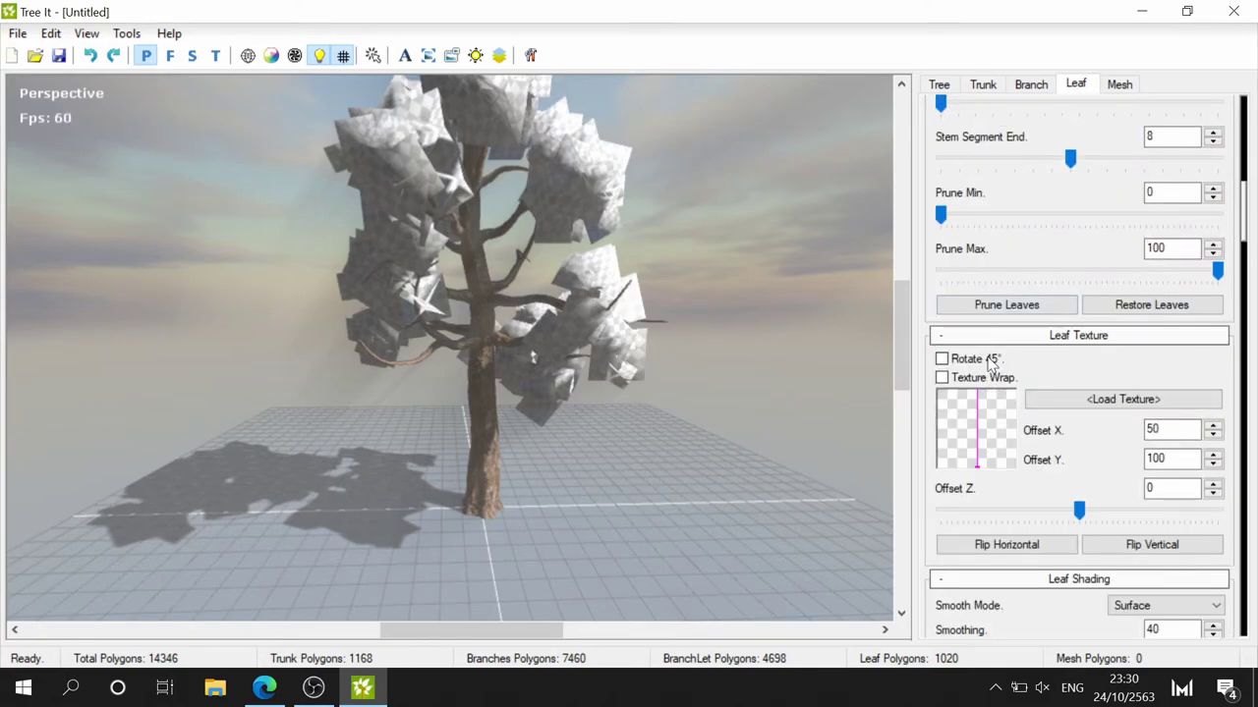
# - Load leaf maple.png from the Trees\maple folder as the base leaf texture
pyautogui.click(1081, 401)
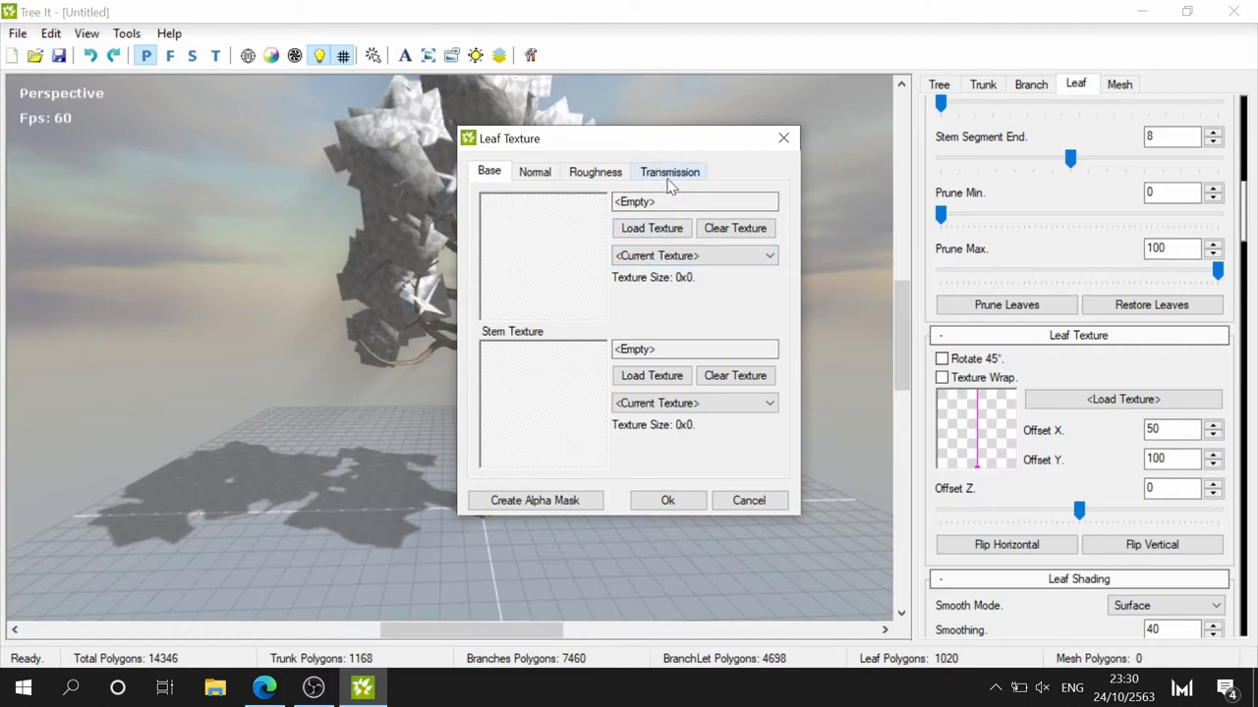
pyautogui.click(649, 230)
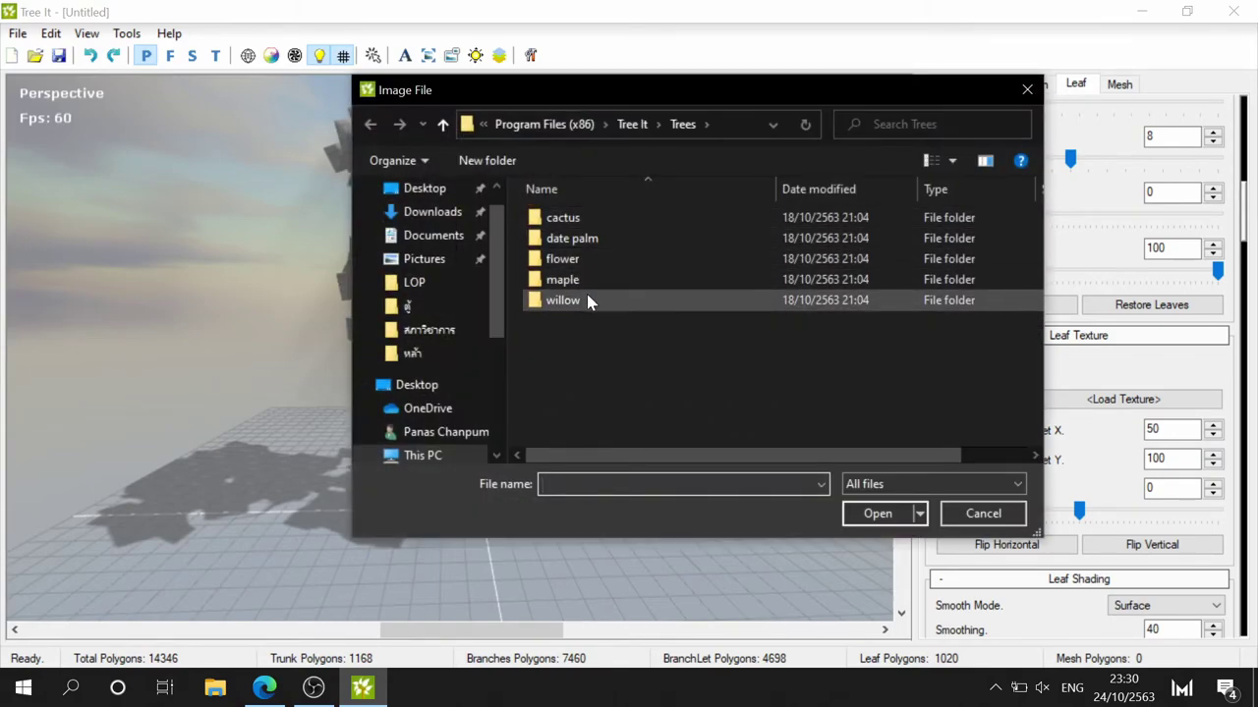
pyautogui.doubleClick(590, 239)
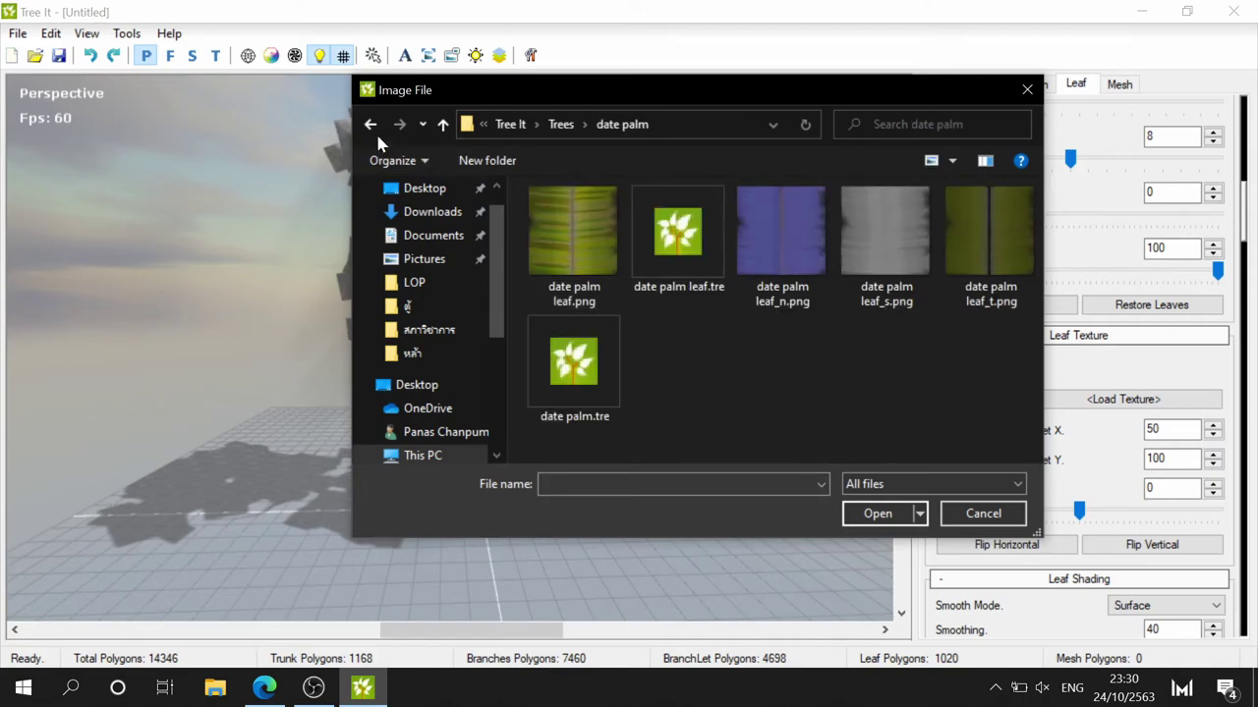
pyautogui.click(372, 125)
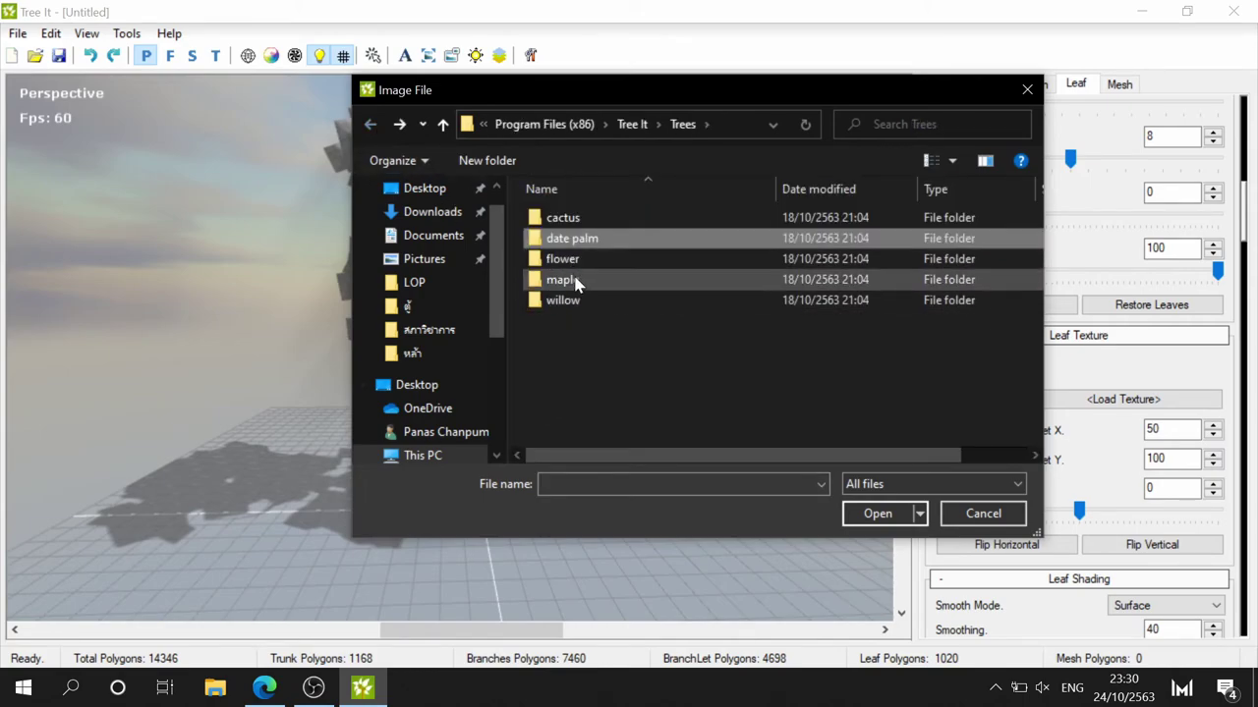
pyautogui.doubleClick(574, 282)
pyautogui.scroll(-2, 884, 275)
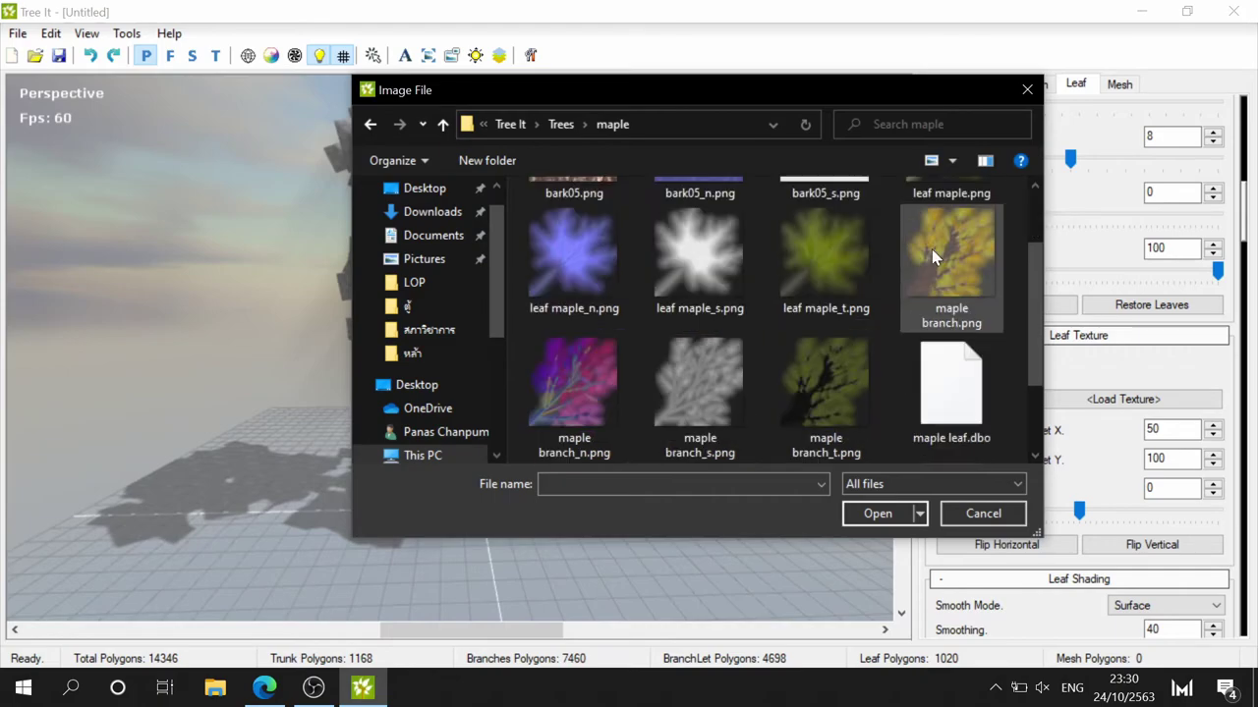
pyautogui.scroll(-1, 931, 249)
pyautogui.scroll(3, 865, 285)
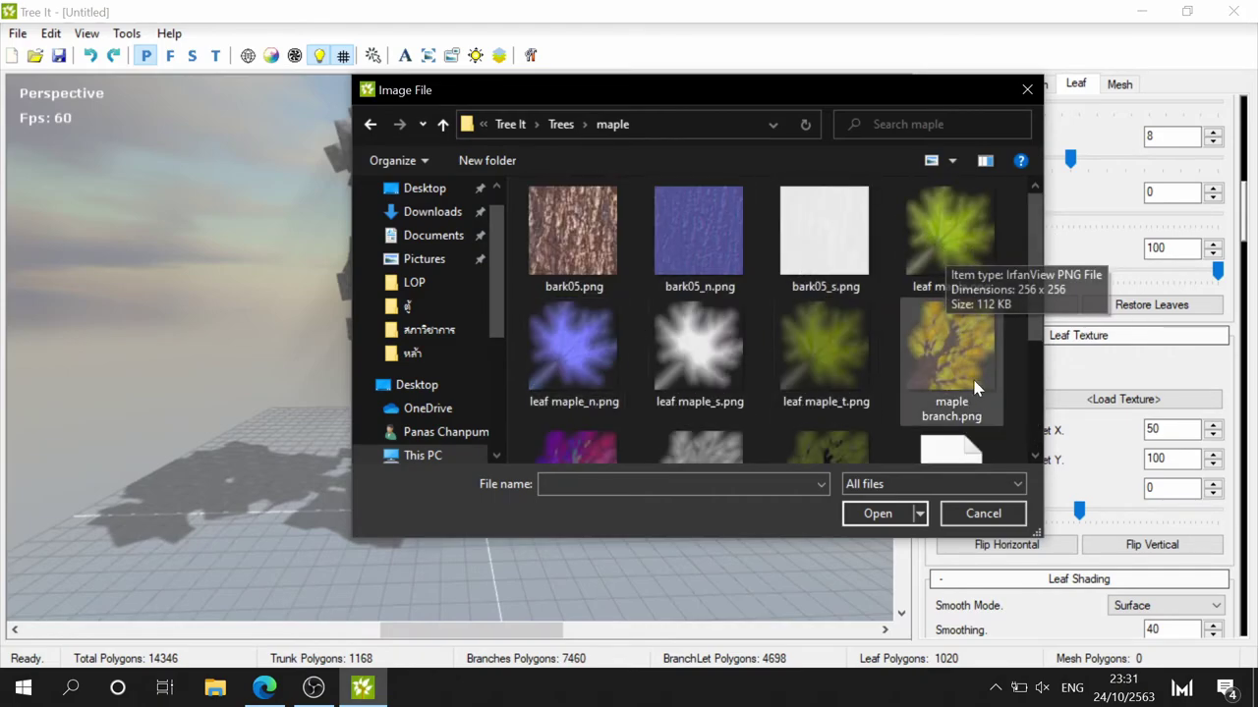
pyautogui.click(945, 230)
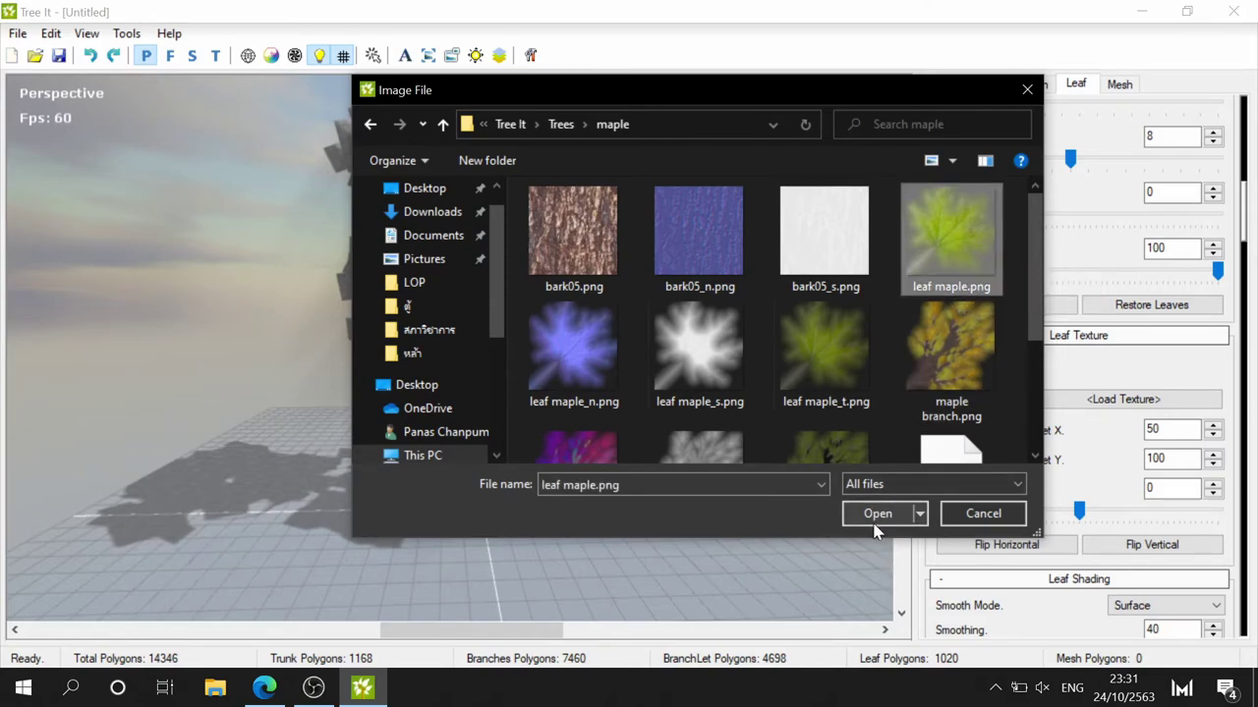
pyautogui.click(877, 514)
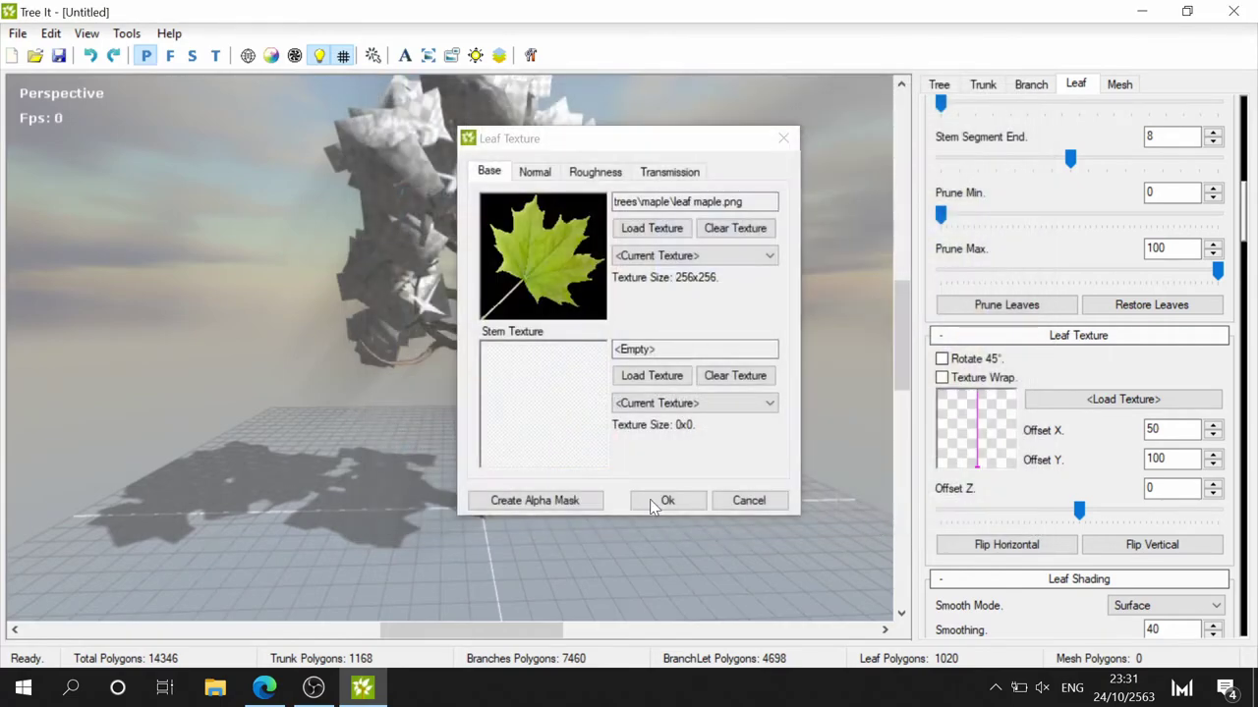
# - Load maple branch.png from the maple folder as the base stem texture
pyautogui.click(648, 378)
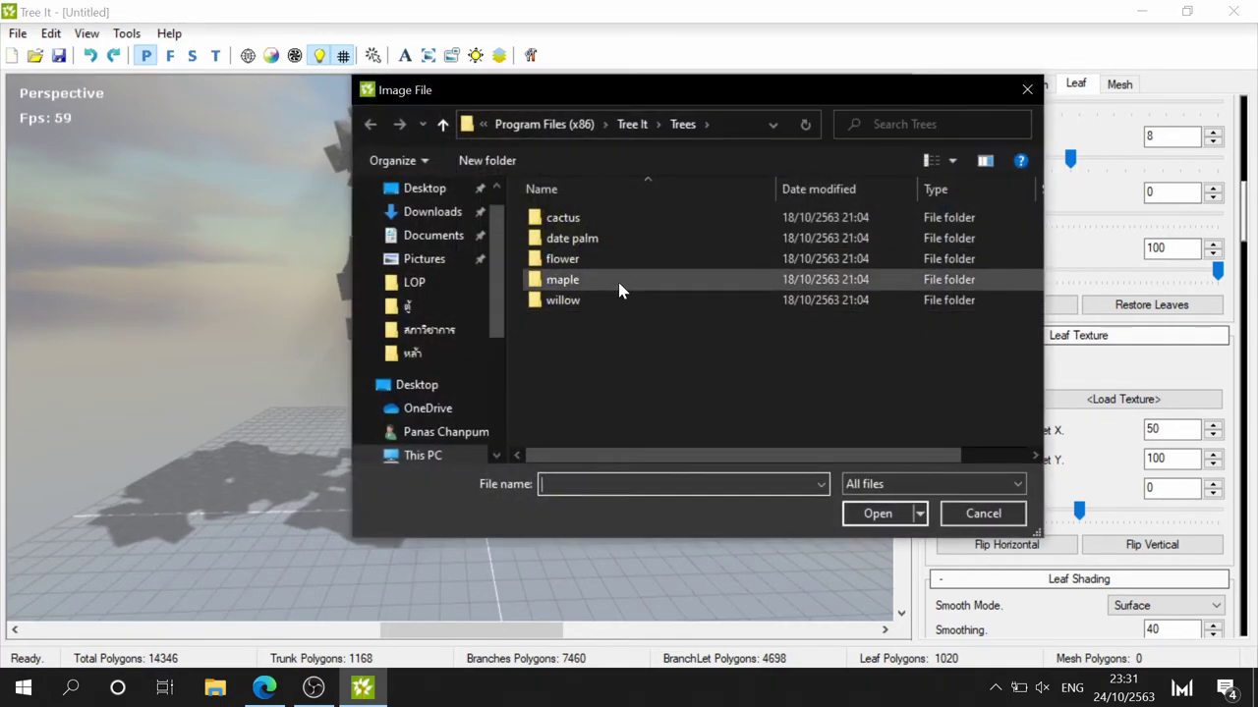
pyautogui.doubleClick(620, 285)
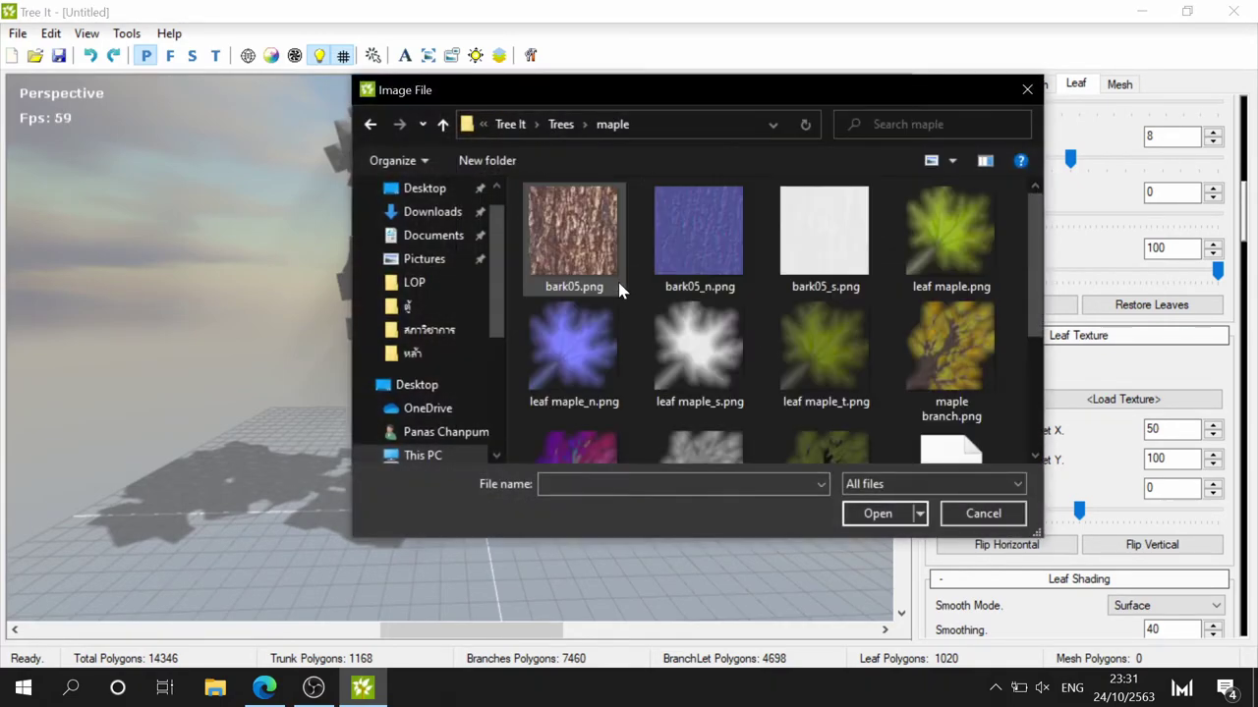
pyautogui.scroll(-3, 649, 280)
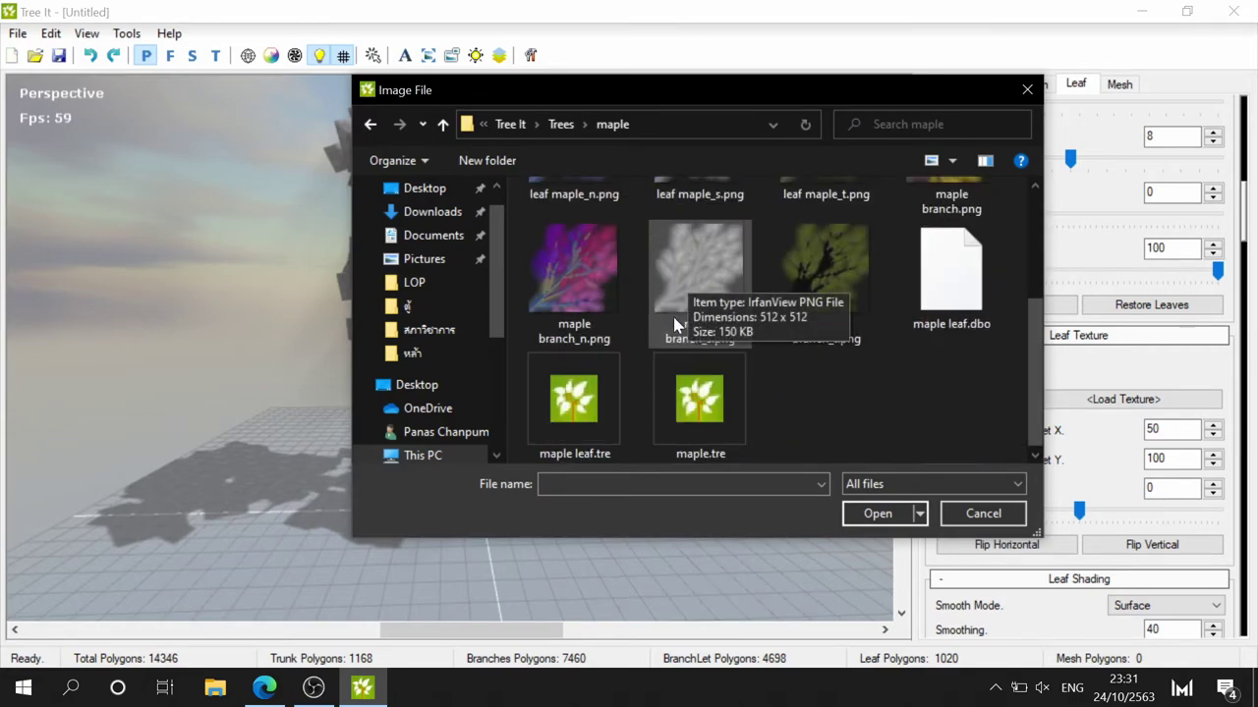
pyautogui.scroll(3, 803, 329)
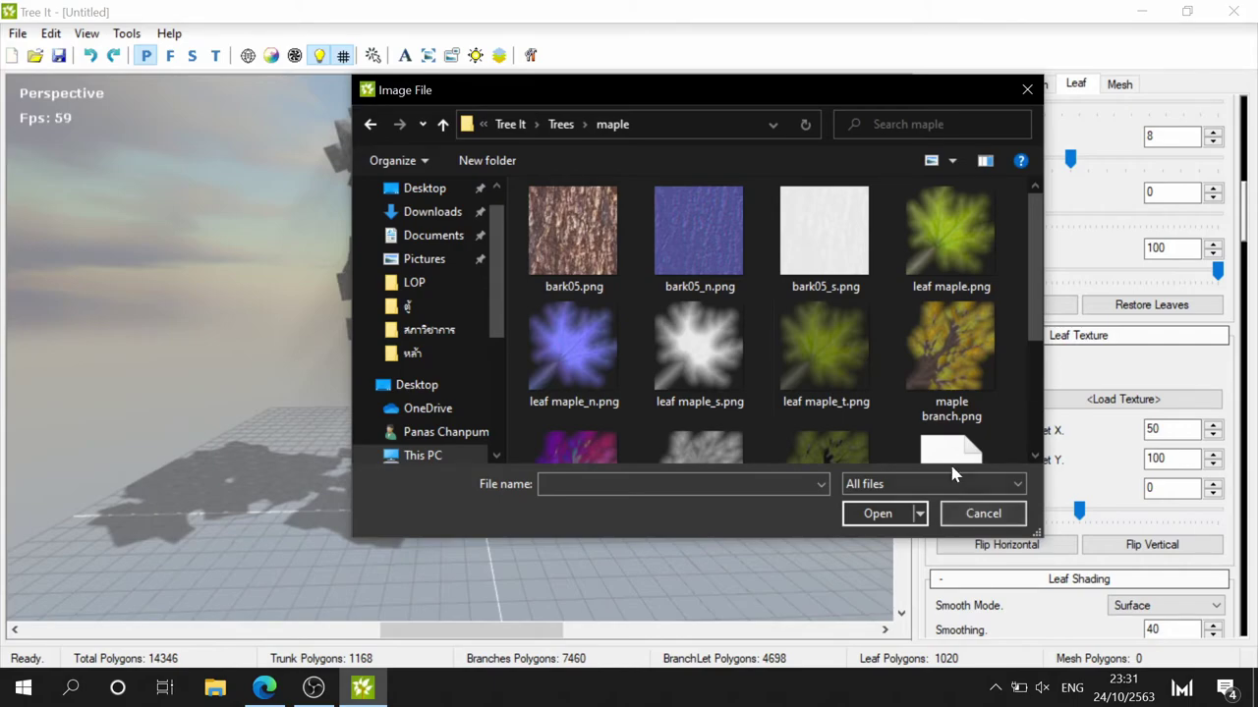
pyautogui.scroll(-2, 865, 418)
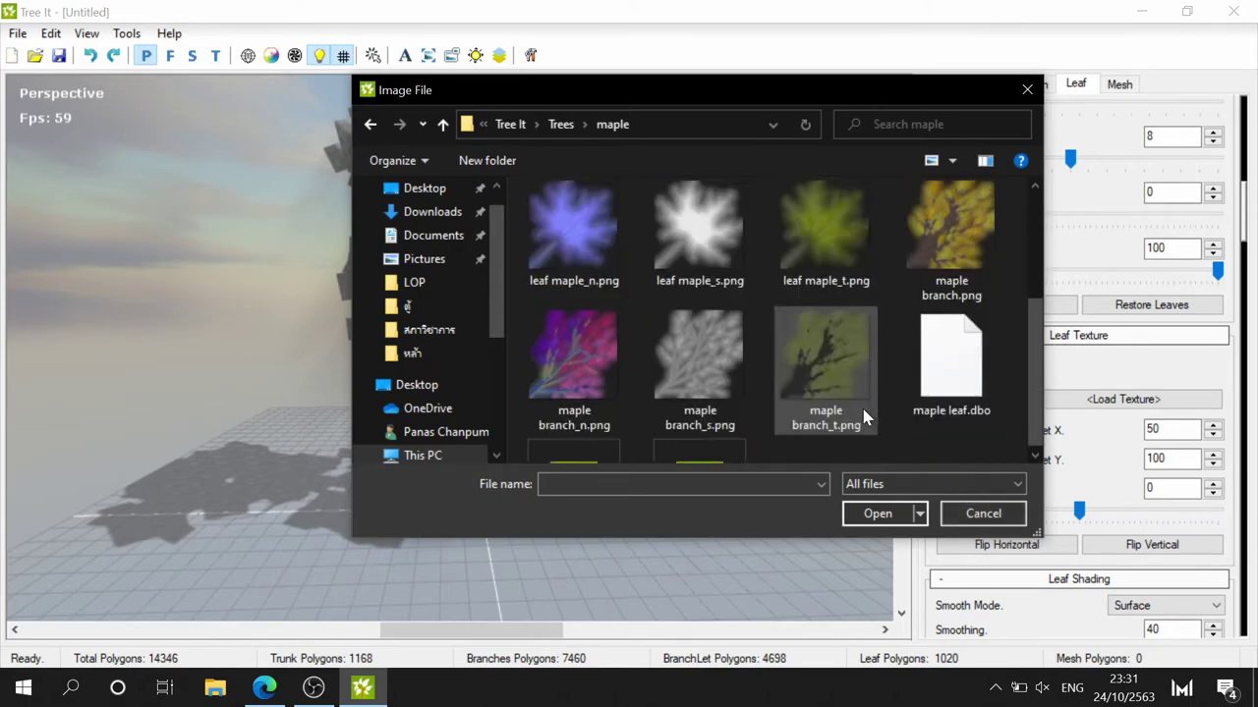
pyautogui.scroll(2, 865, 418)
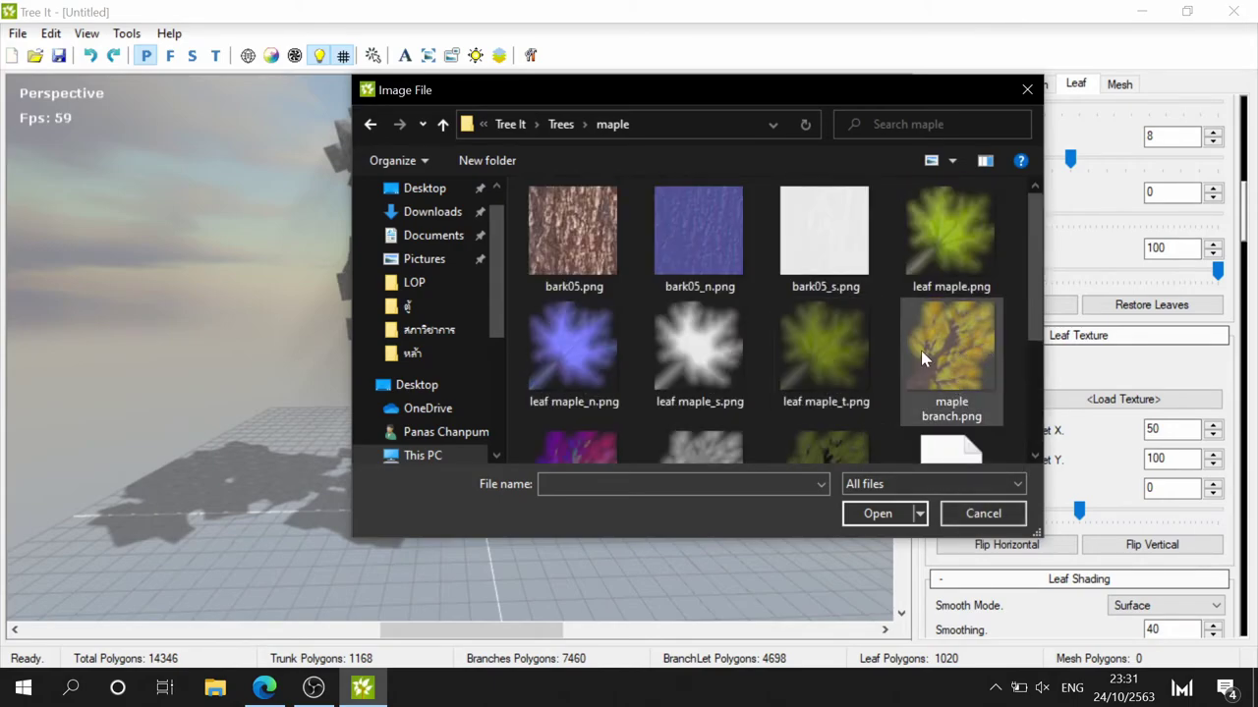
pyautogui.moveTo(950, 354)
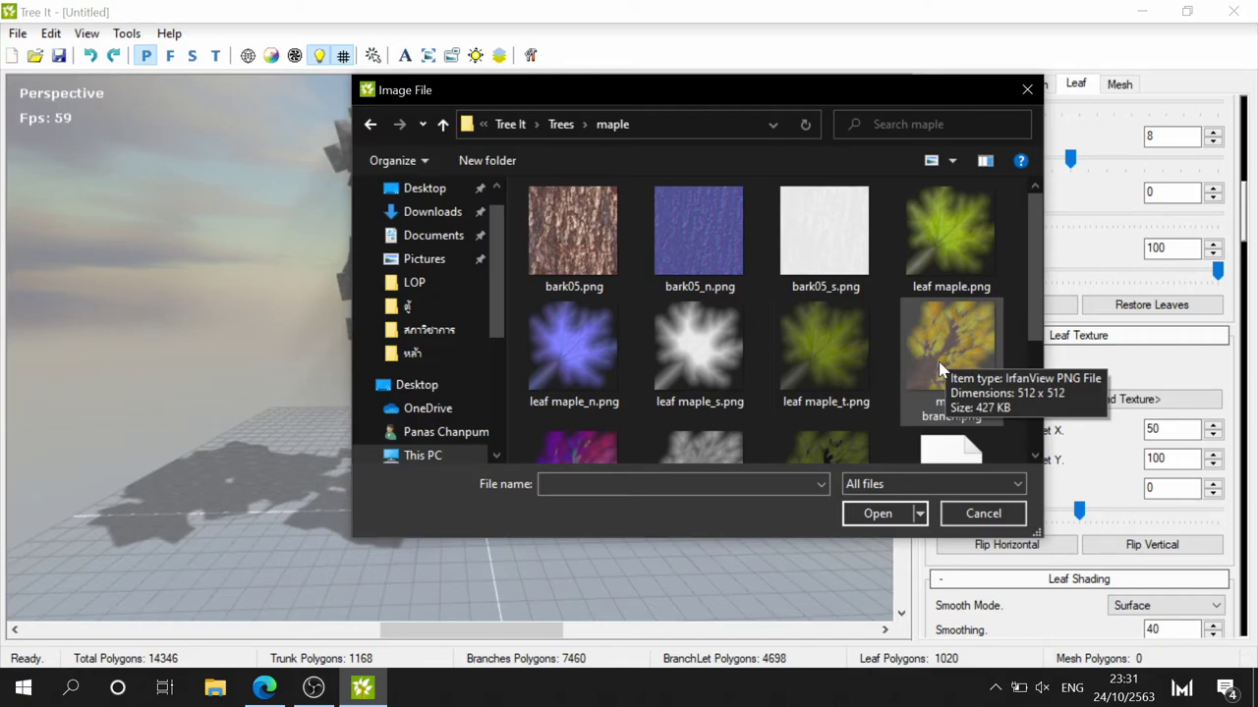
pyautogui.scroll(-2, 940, 369)
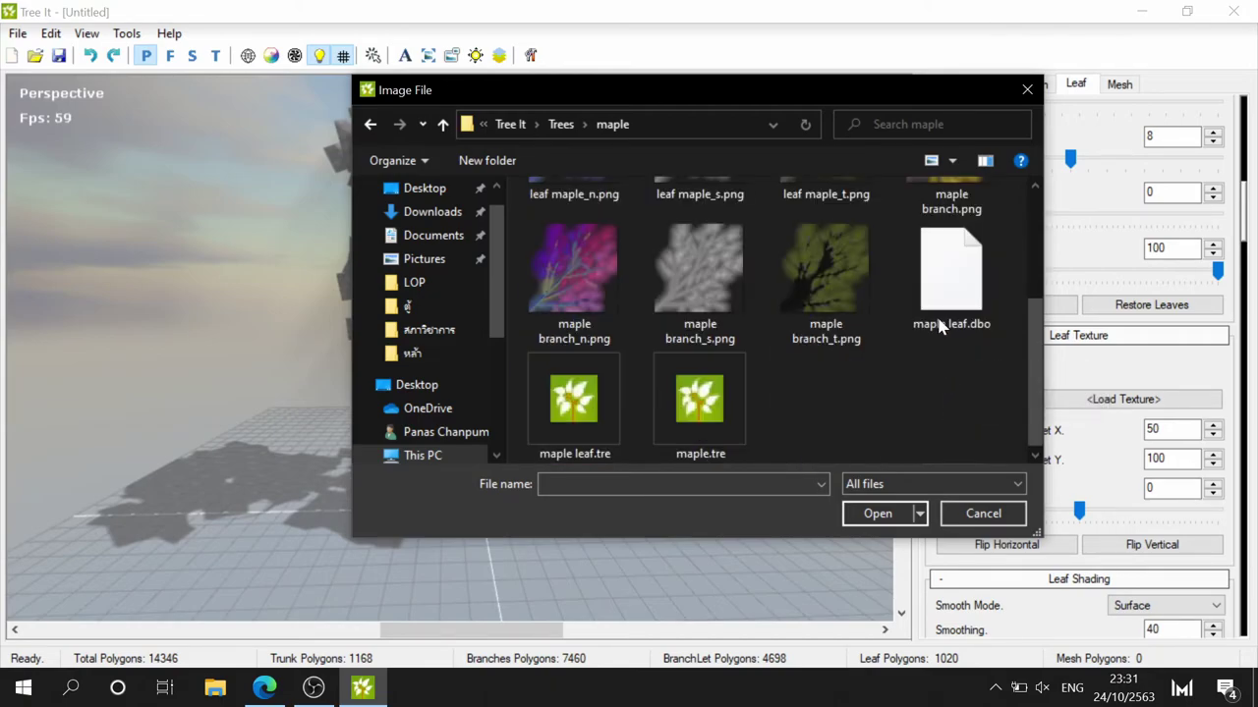
pyautogui.scroll(1, 958, 353)
pyautogui.scroll(1, 977, 343)
pyautogui.click(976, 343)
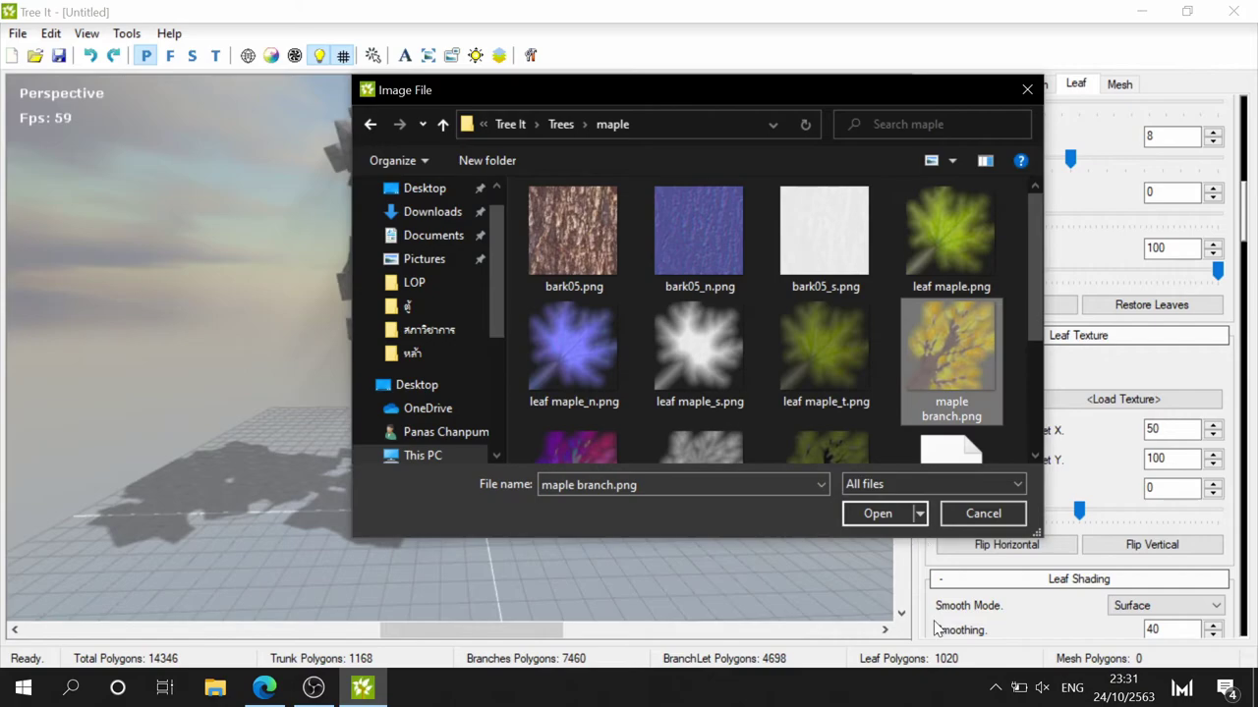
pyautogui.click(877, 513)
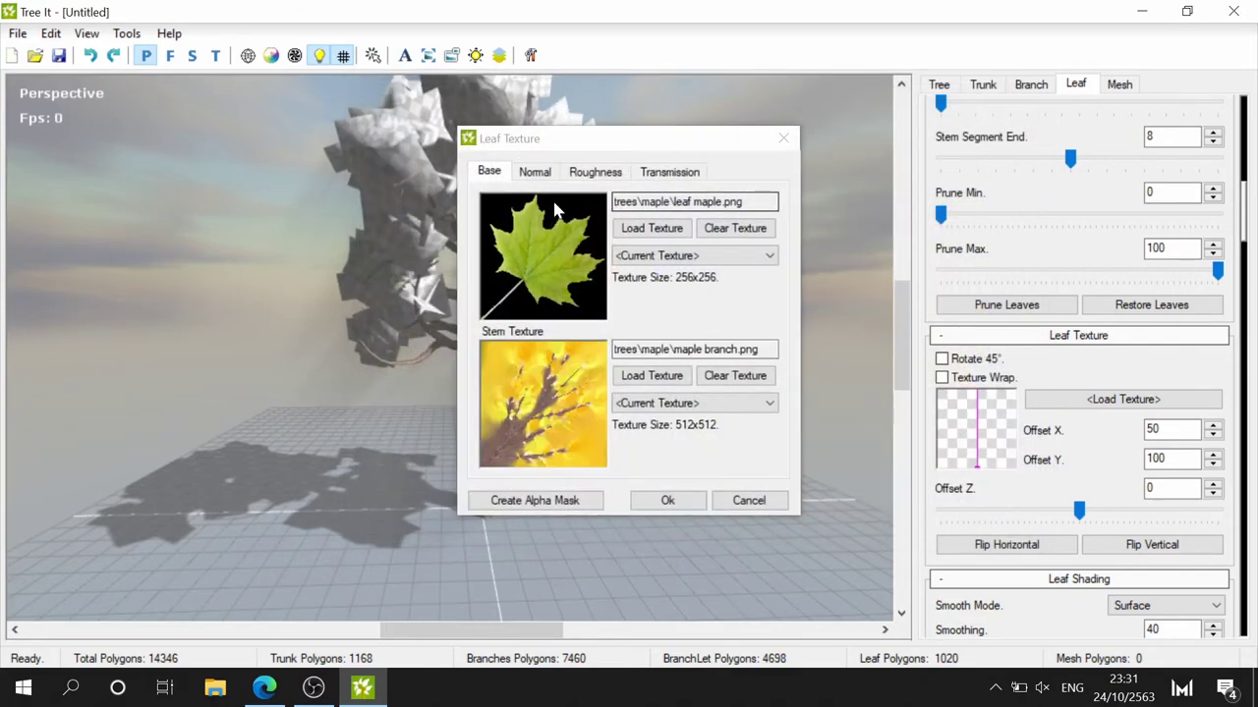
pyautogui.click(549, 181)
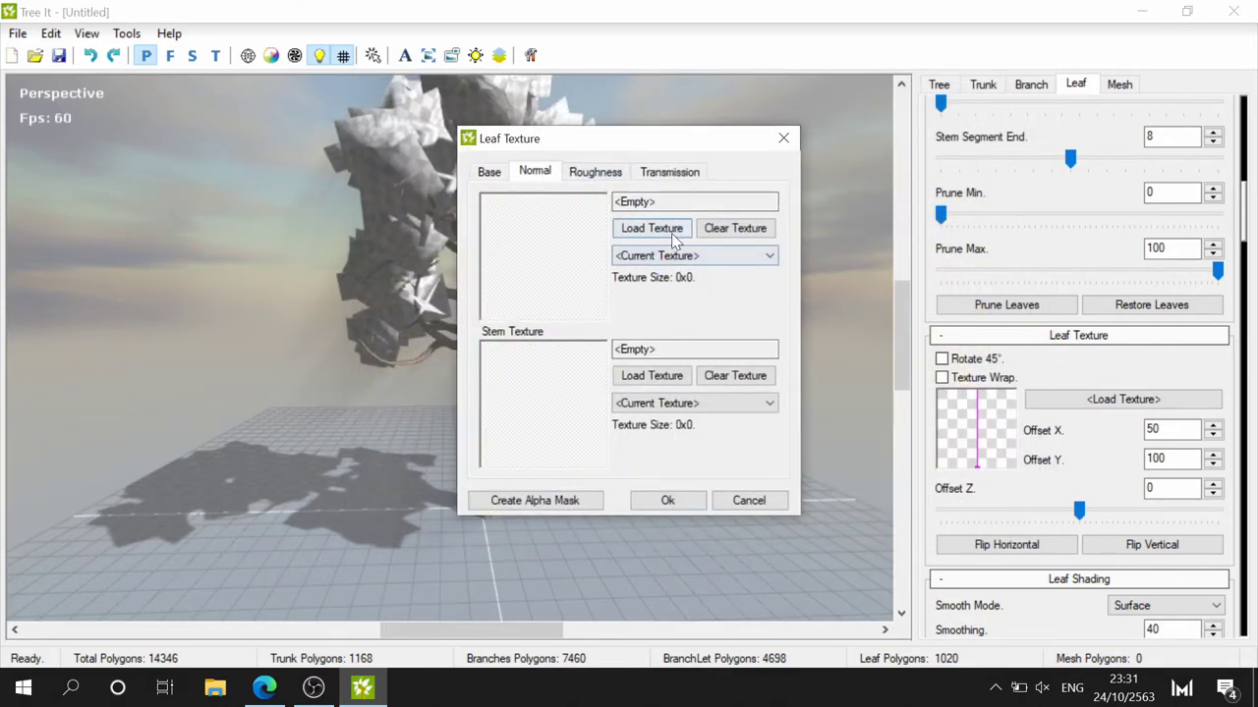
# - Load leaf maple_n.png from the maple folder as the leaf normal map
pyautogui.click(672, 234)
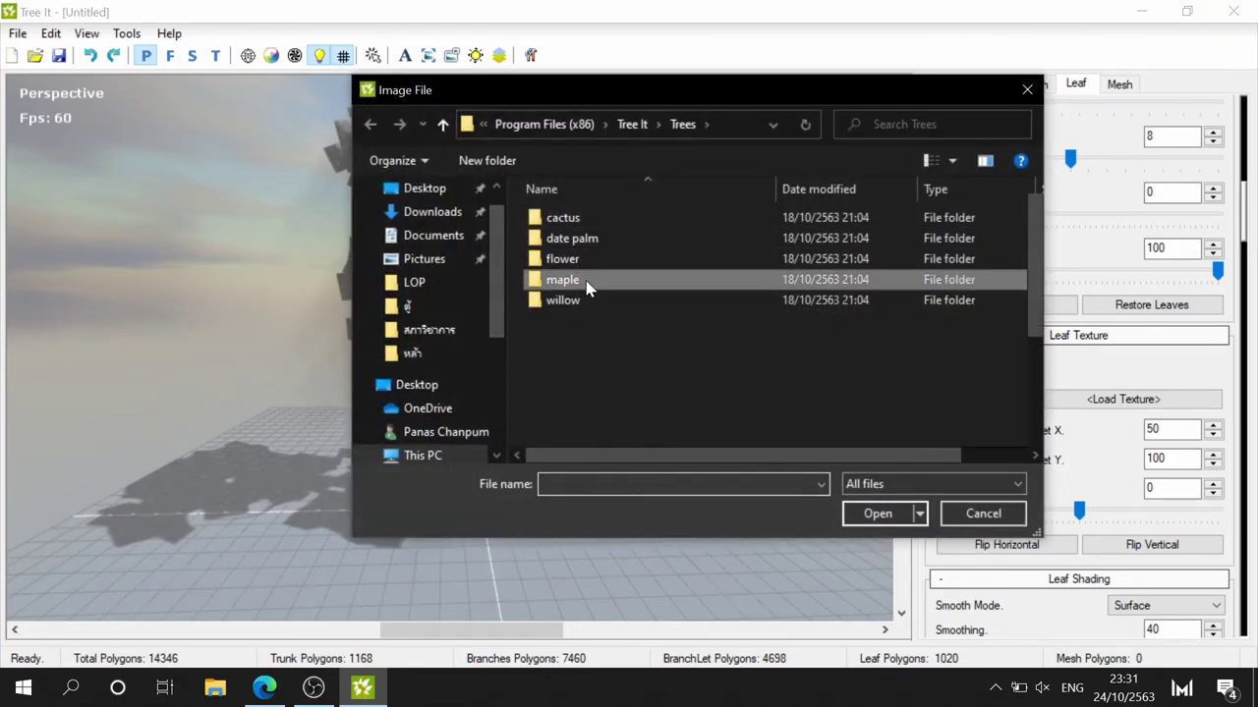
pyautogui.doubleClick(586, 285)
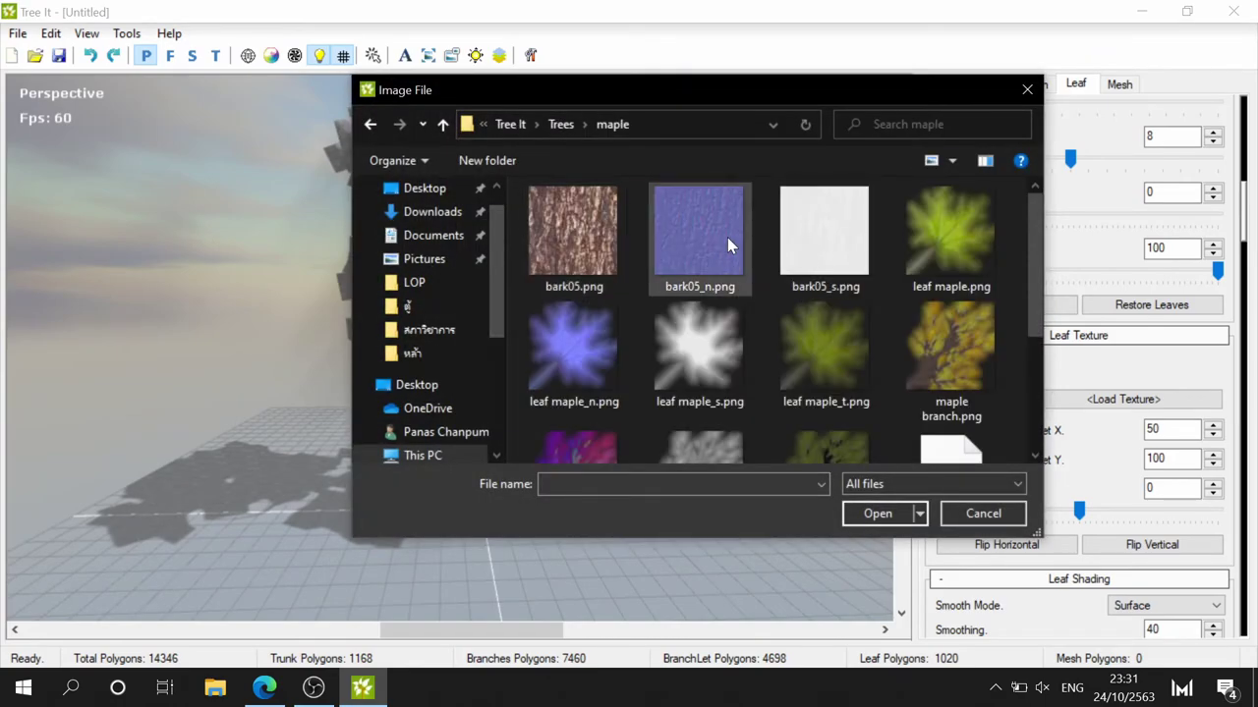
pyautogui.click(576, 349)
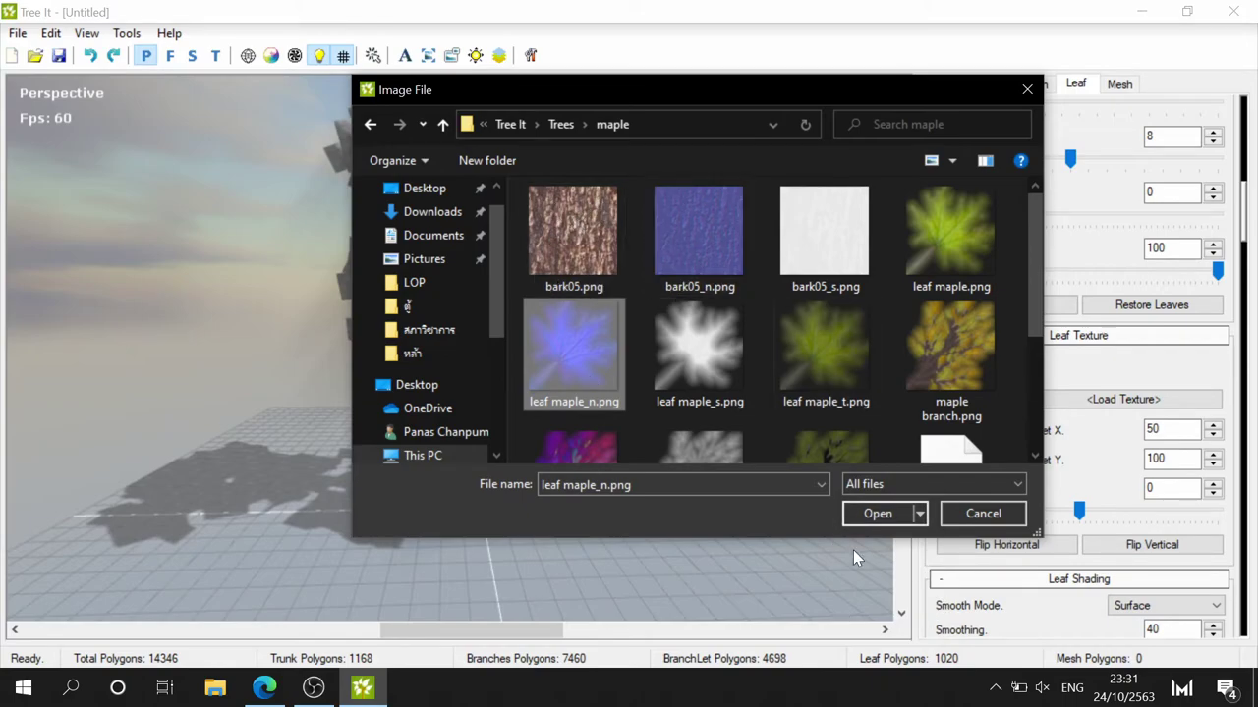
pyautogui.click(884, 519)
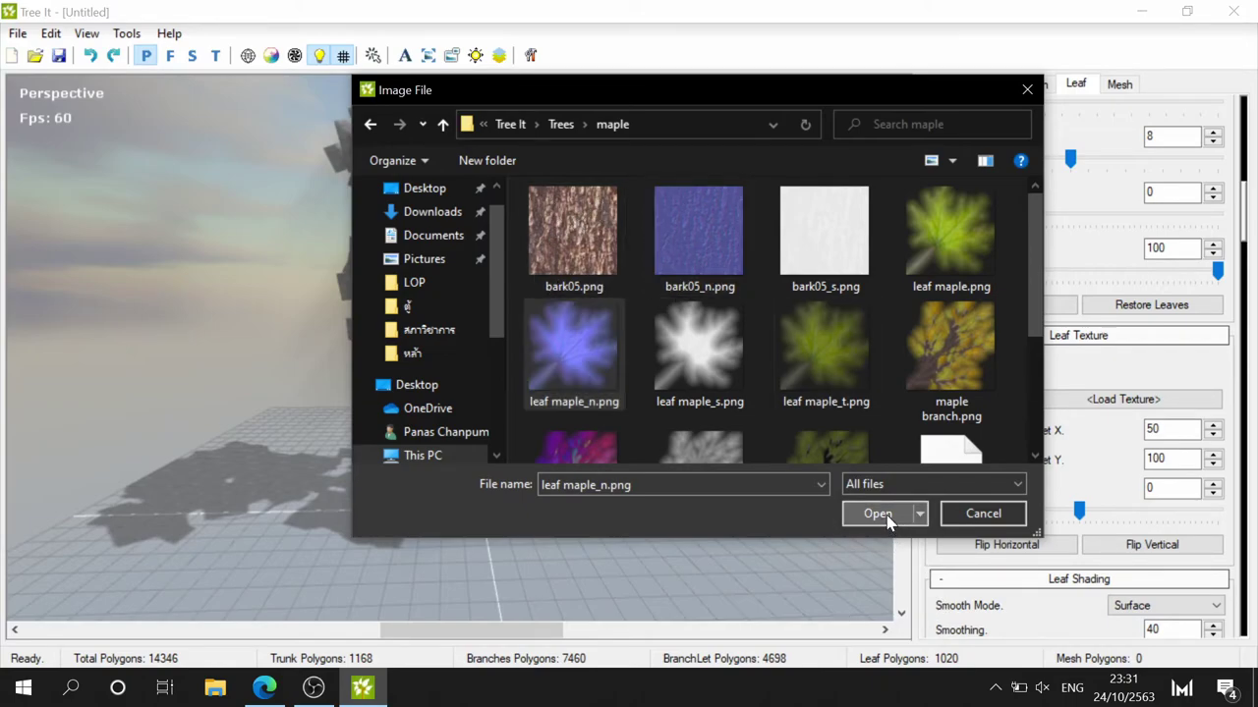
# - Replace the base stem texture with bark05.png
pyautogui.click(489, 172)
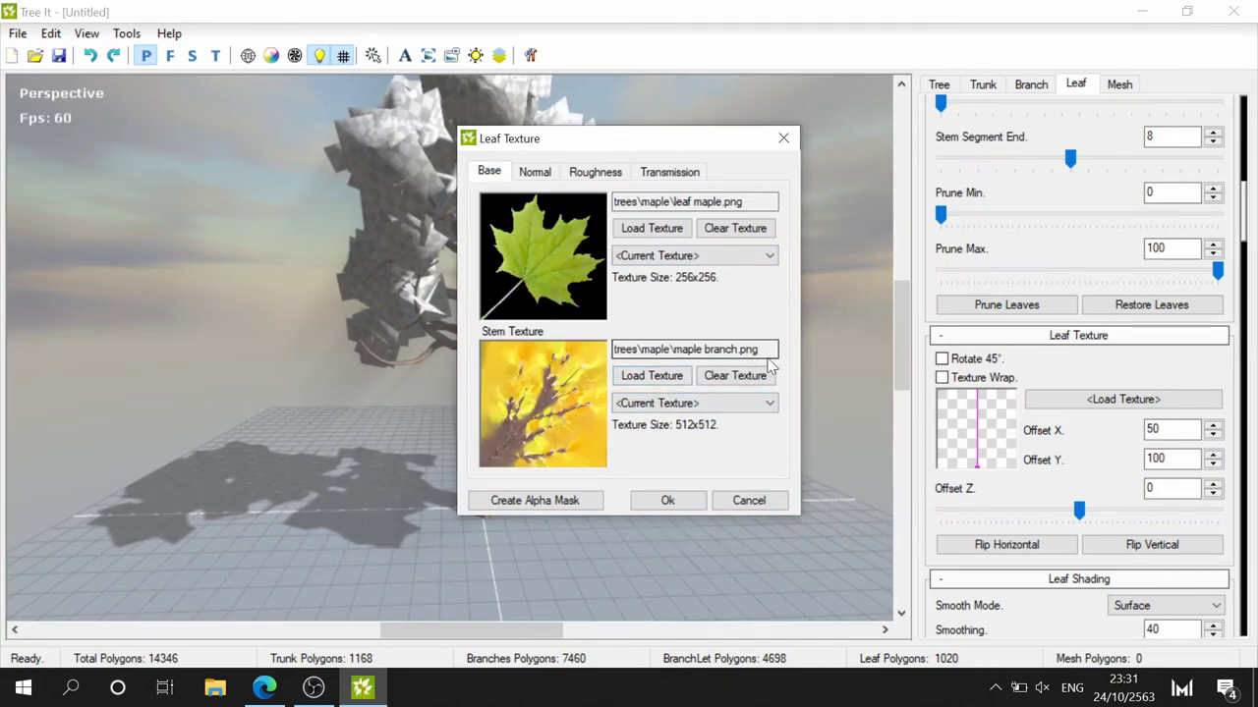
pyautogui.click(654, 382)
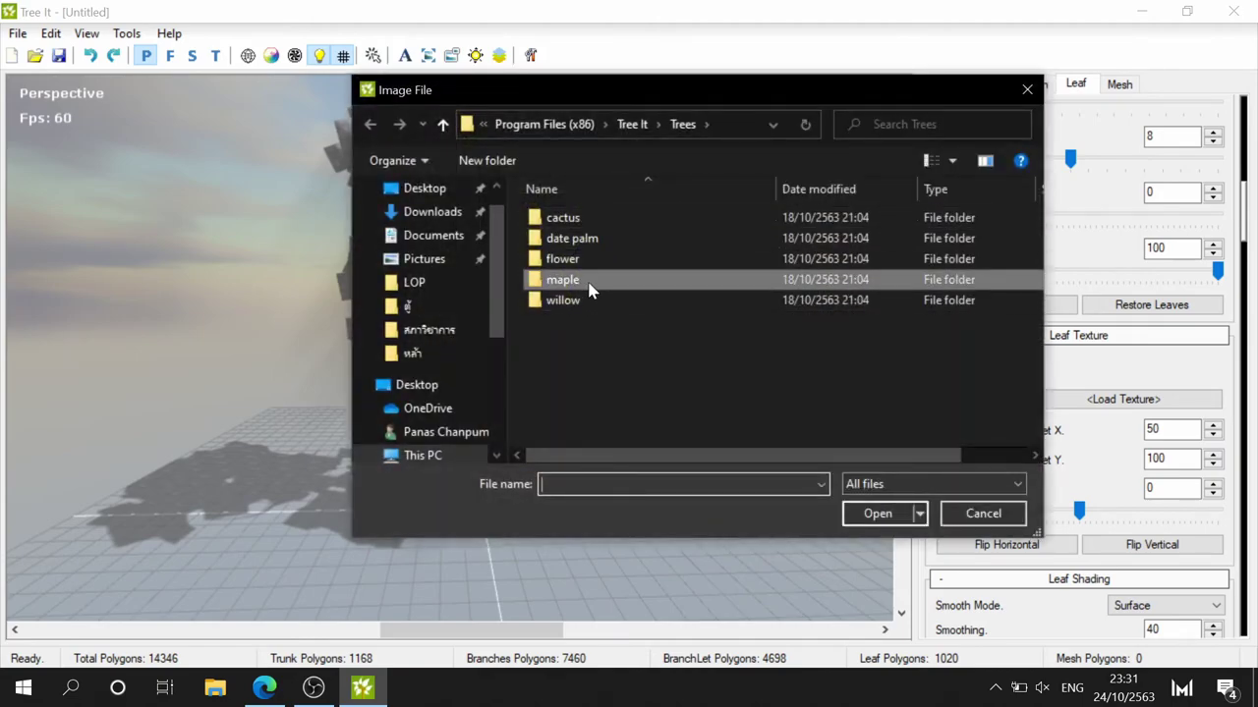
pyautogui.doubleClick(589, 283)
pyautogui.click(578, 234)
pyautogui.click(884, 513)
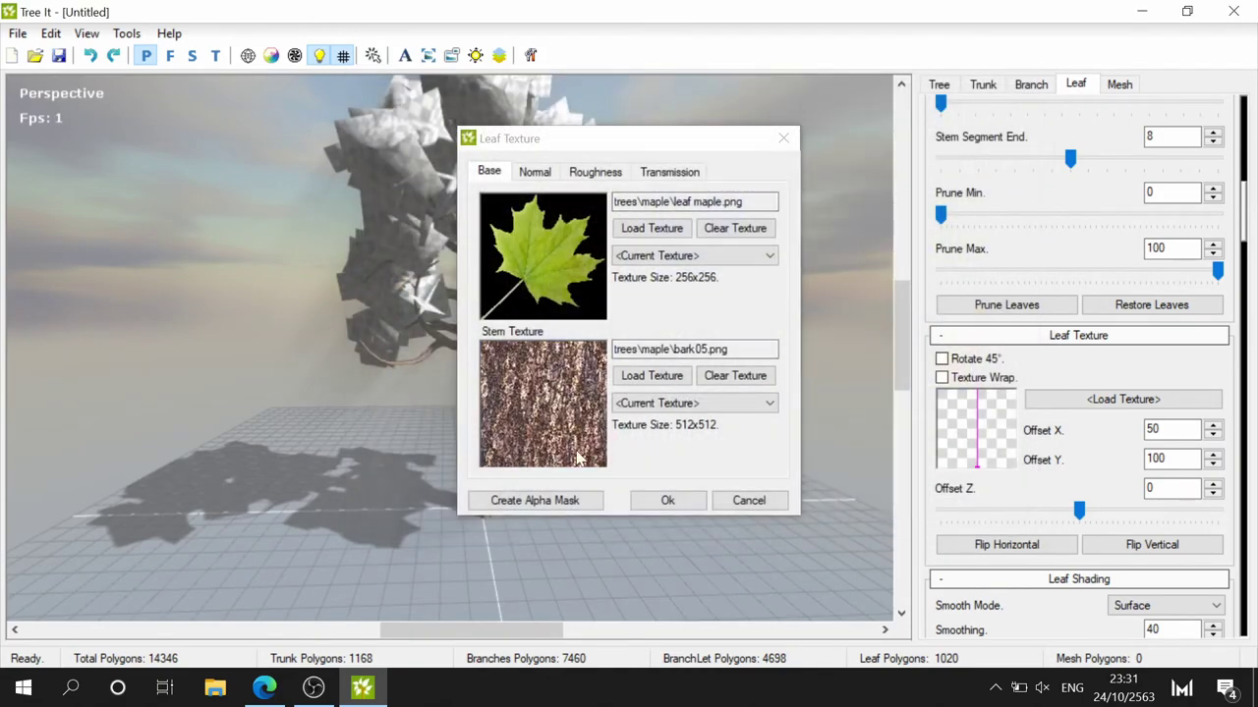
pyautogui.click(634, 375)
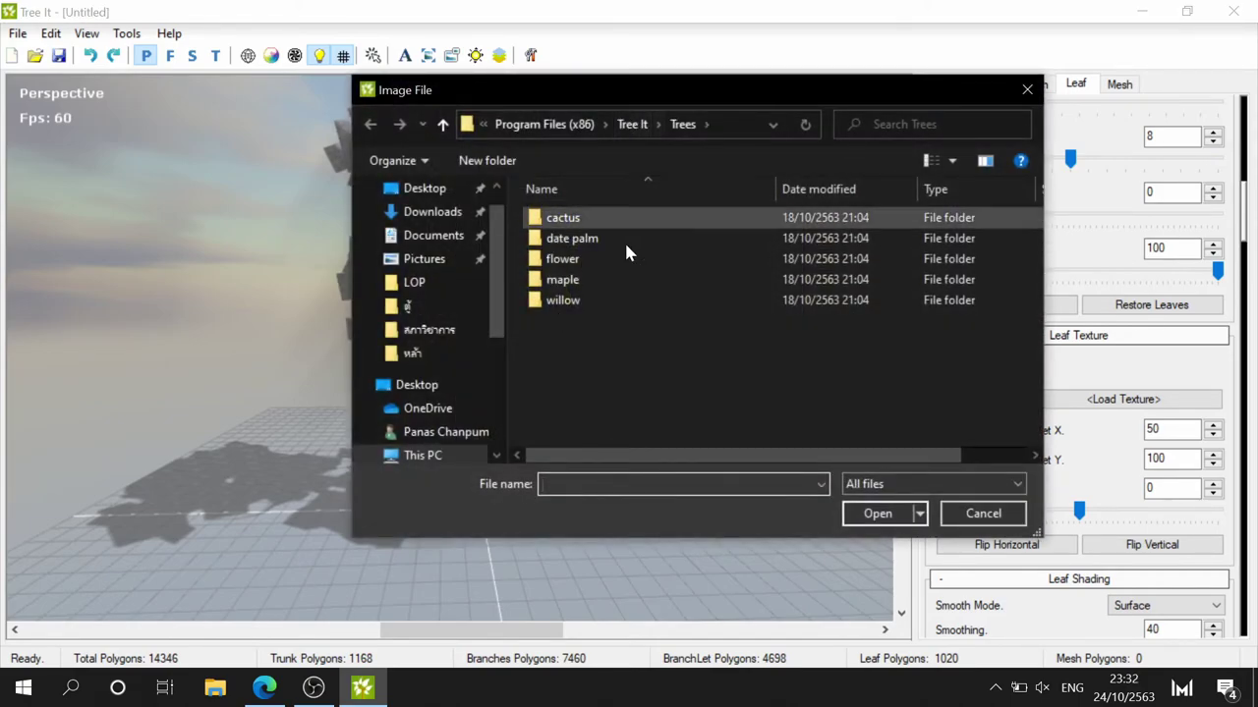
pyautogui.click(971, 513)
# - Load bark05_n.png as the stem normal map
pyautogui.click(537, 174)
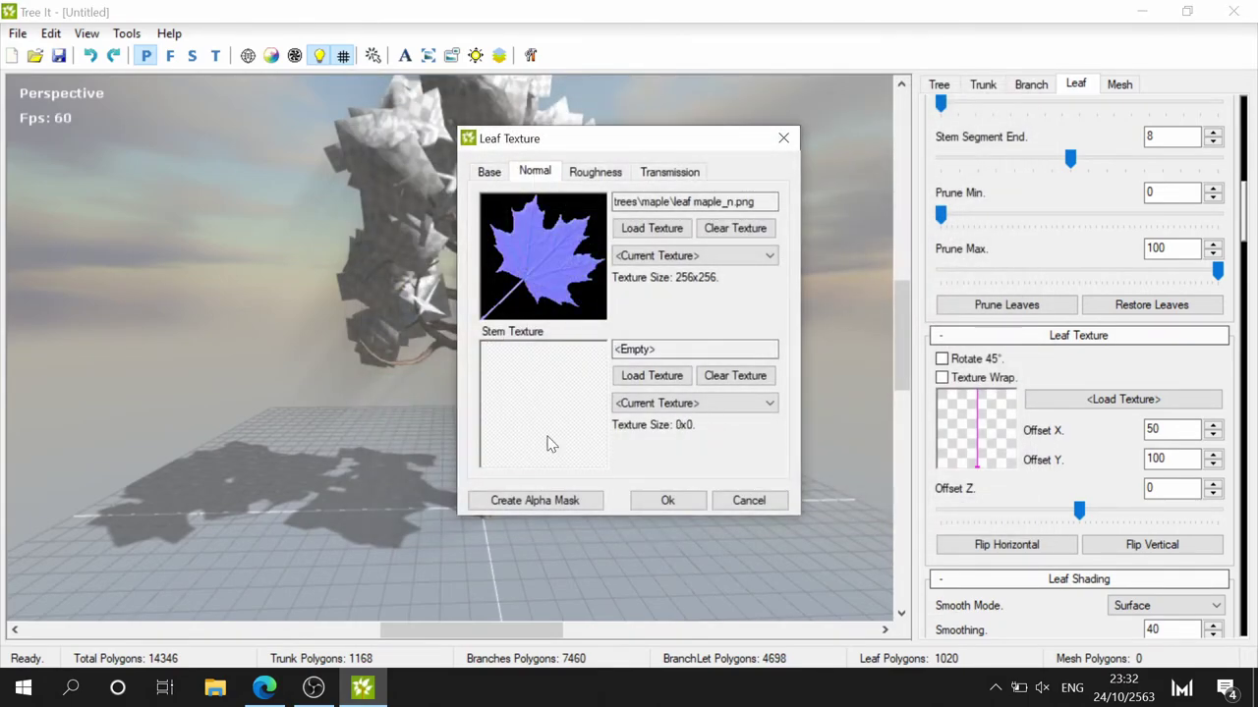
pyautogui.click(643, 379)
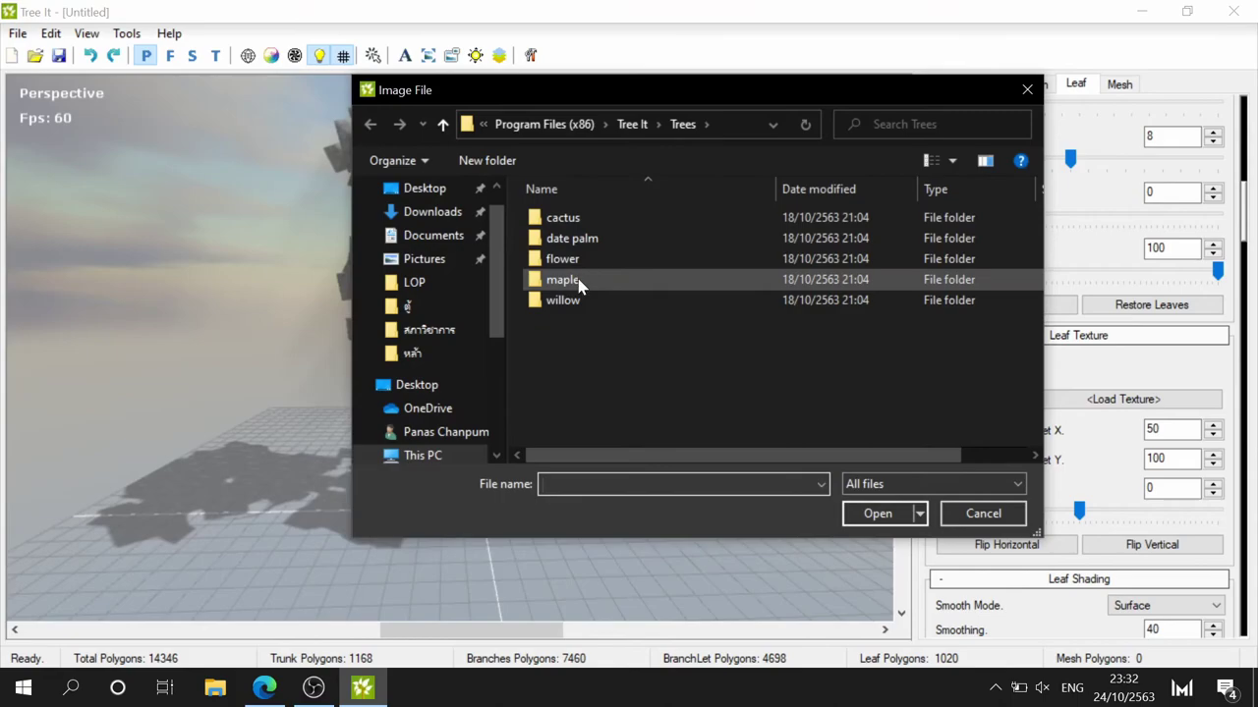
pyautogui.doubleClick(579, 285)
pyautogui.click(698, 236)
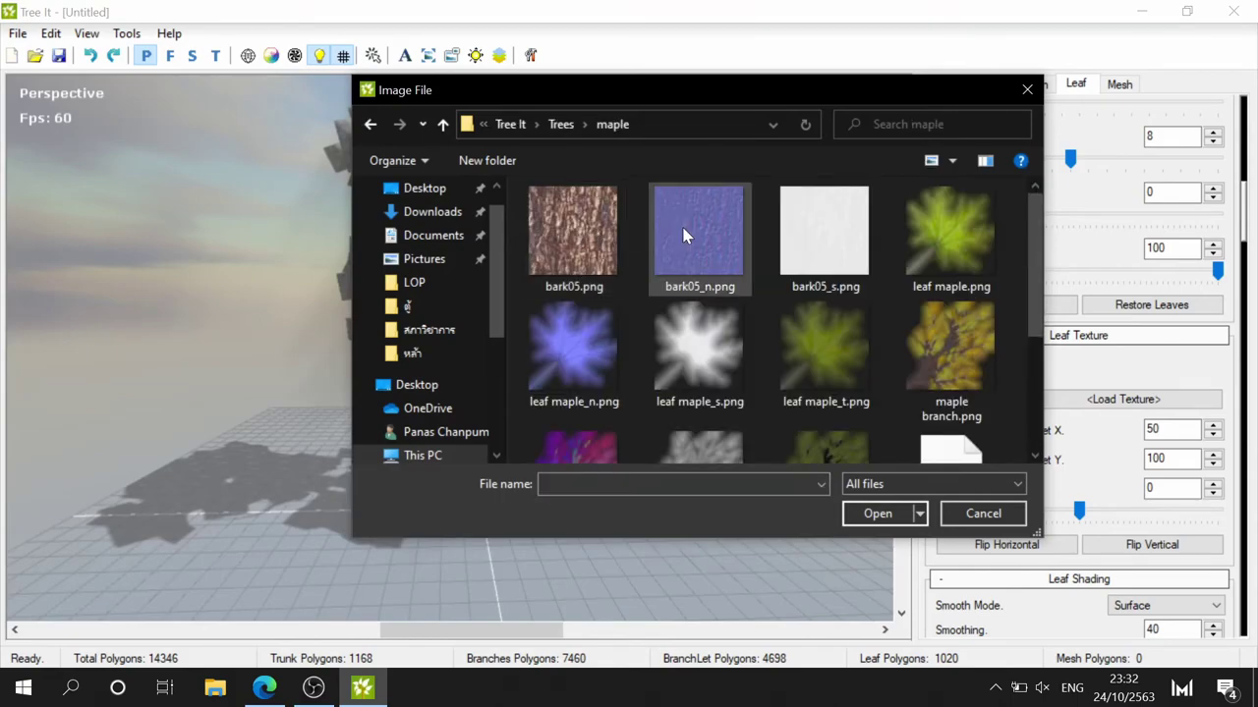
pyautogui.click(878, 513)
# - Load leaf maple_s.png as the leaf roughness texture
pyautogui.click(592, 172)
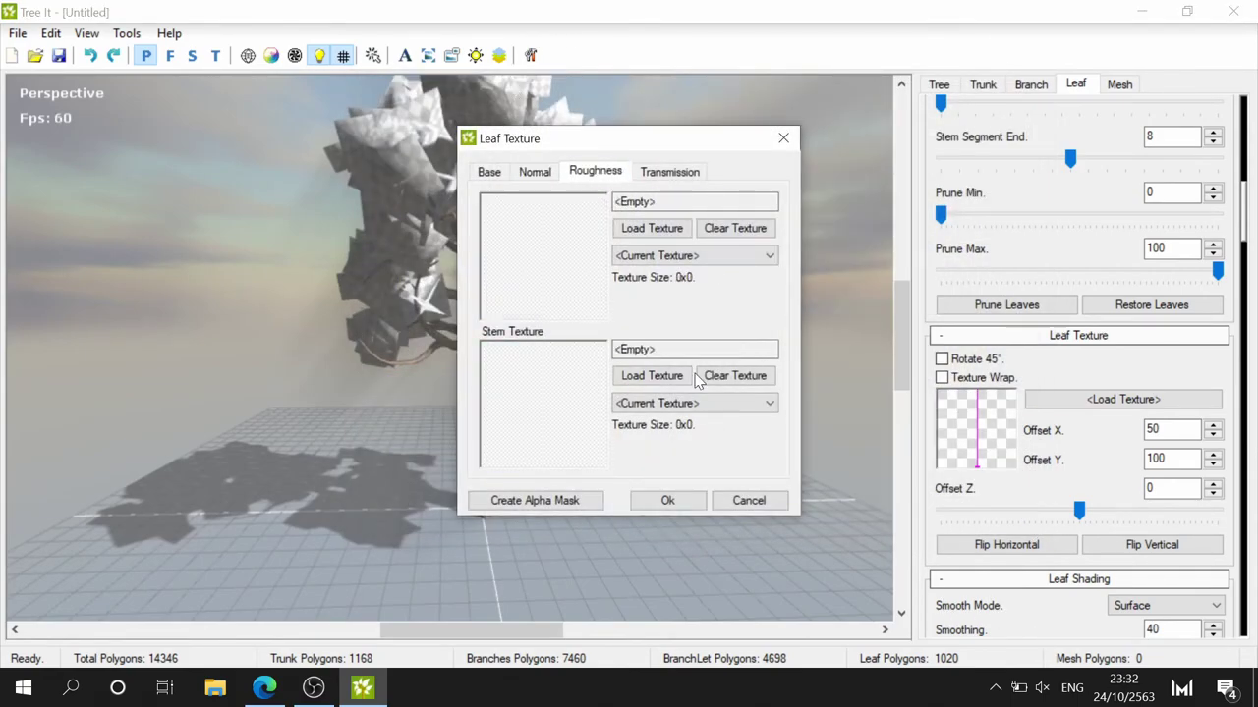
pyautogui.click(652, 228)
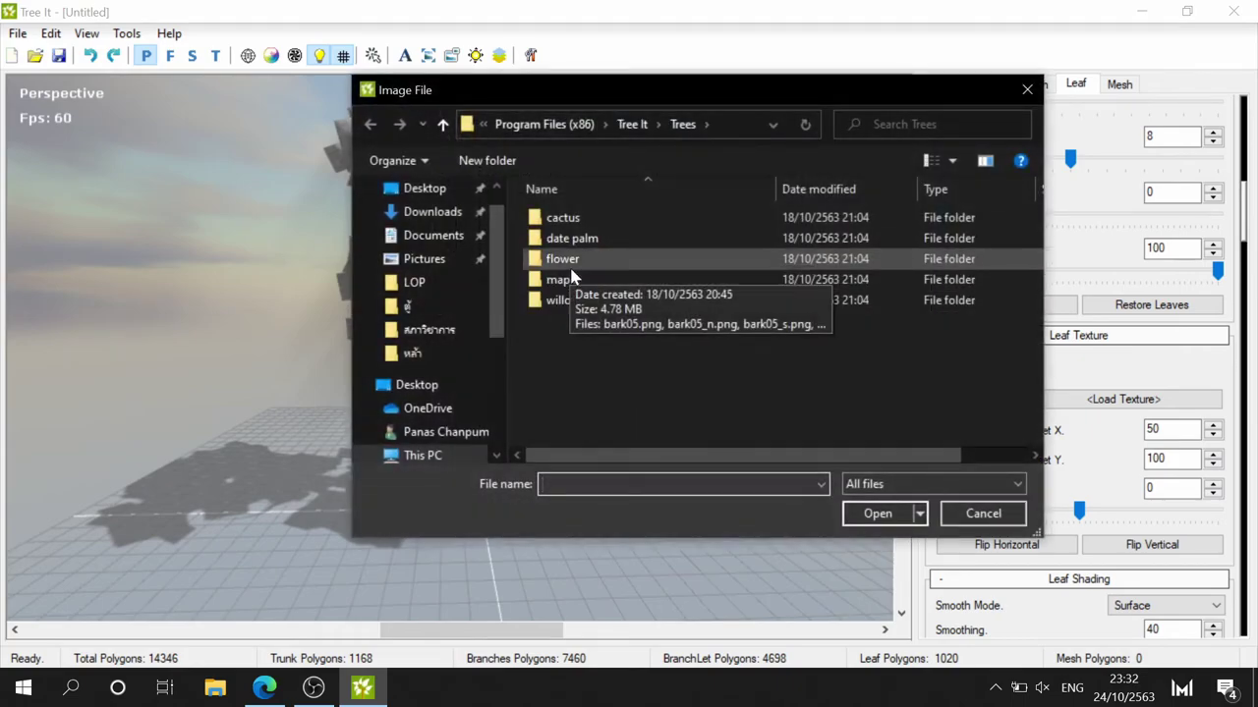
pyautogui.doubleClick(578, 281)
pyautogui.click(850, 253)
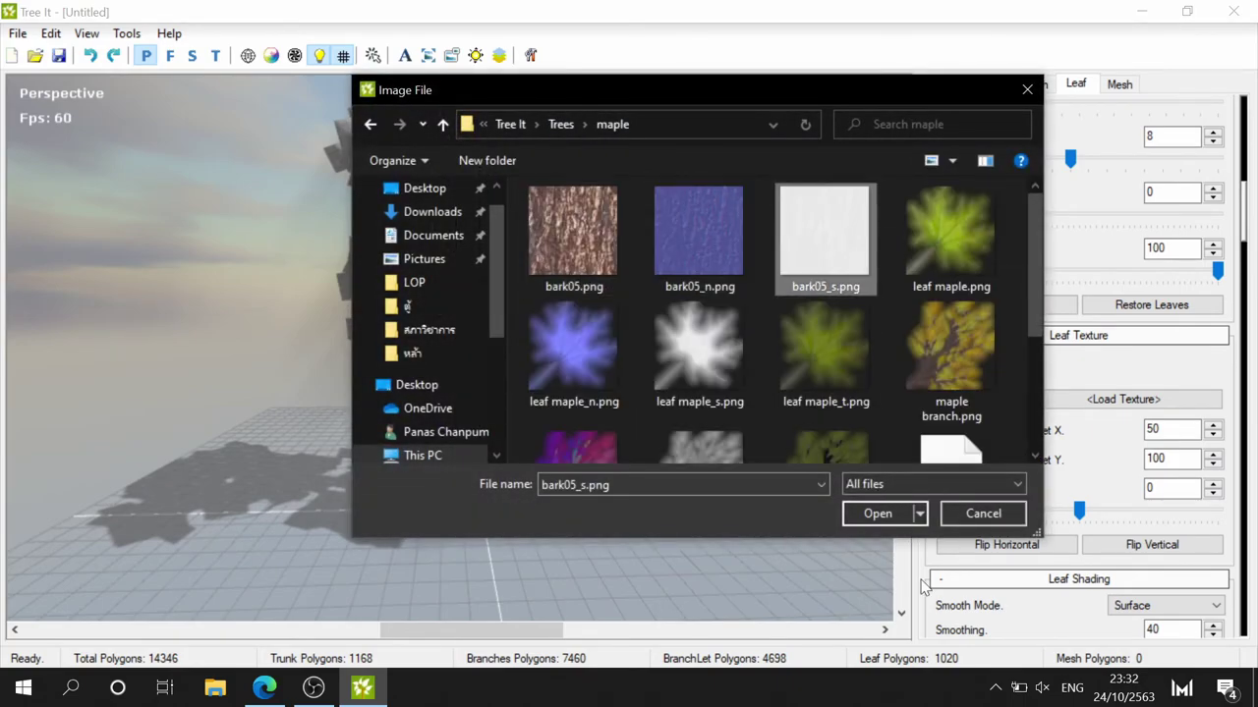
pyautogui.click(714, 350)
pyautogui.click(875, 514)
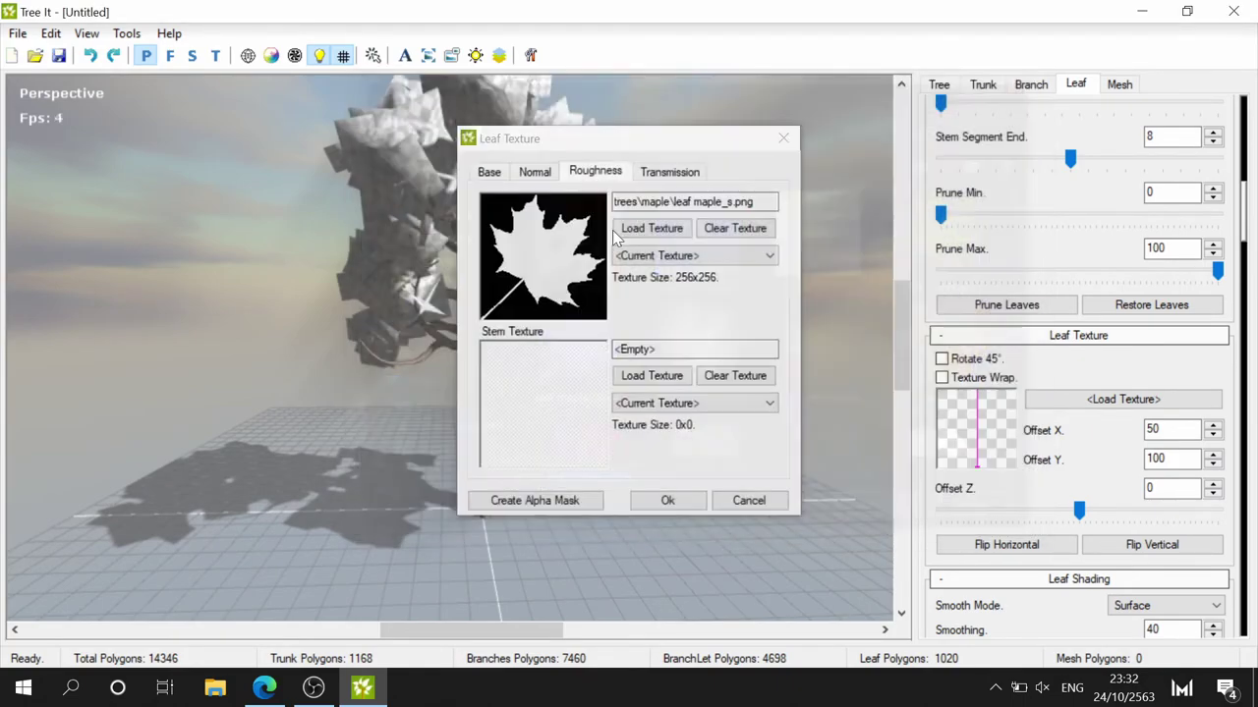
# - Load bark05_s.png as the stem roughness texture
pyautogui.click(648, 377)
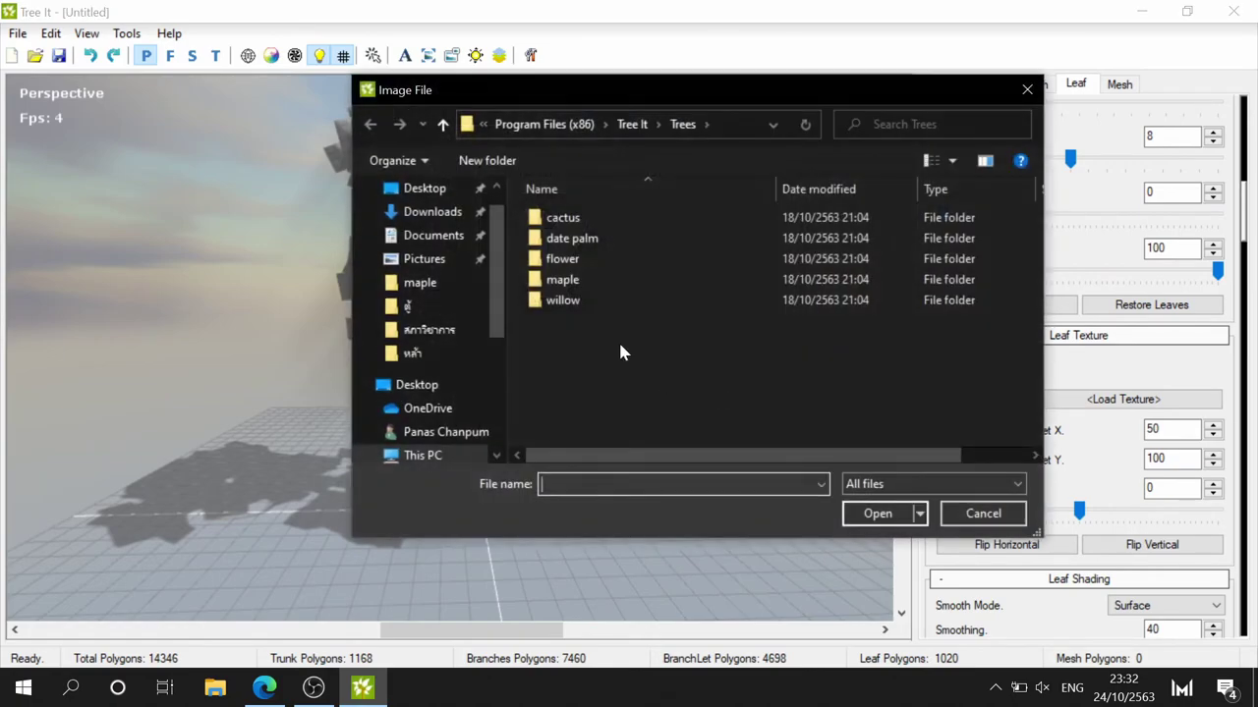
pyautogui.doubleClick(587, 282)
pyautogui.scroll(-1, 715, 331)
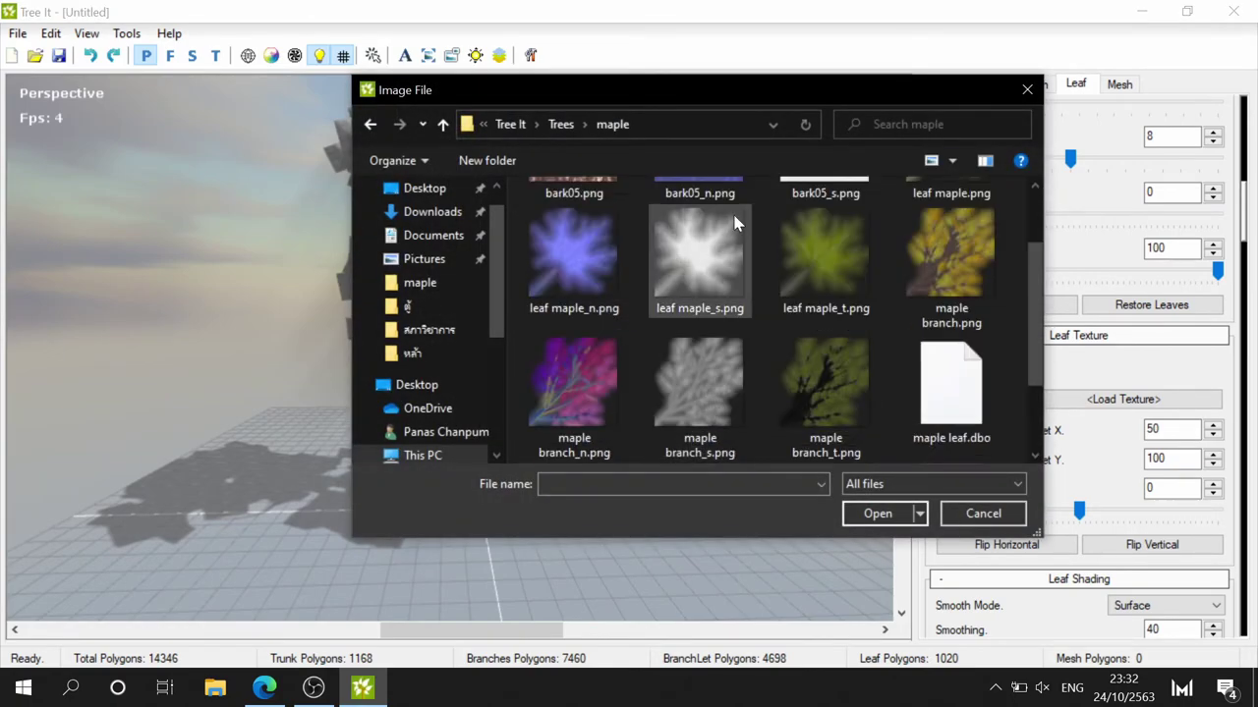
pyautogui.scroll(1, 715, 330)
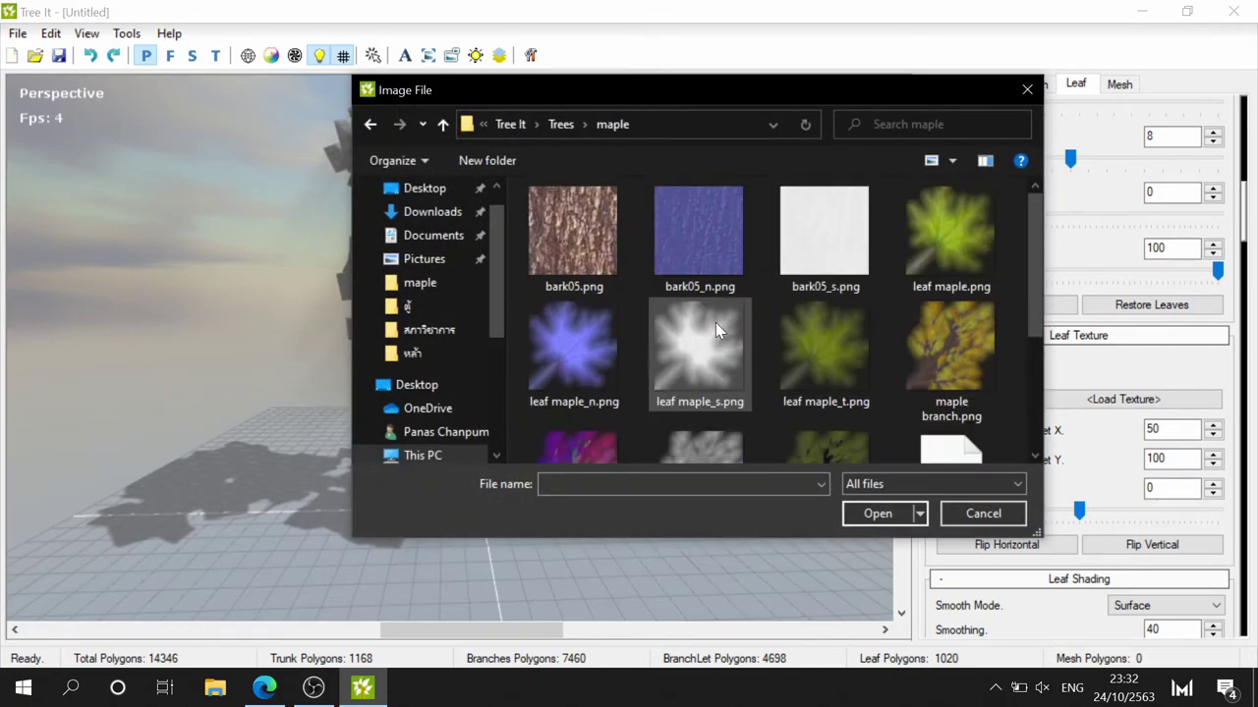
pyautogui.click(801, 236)
pyautogui.click(878, 513)
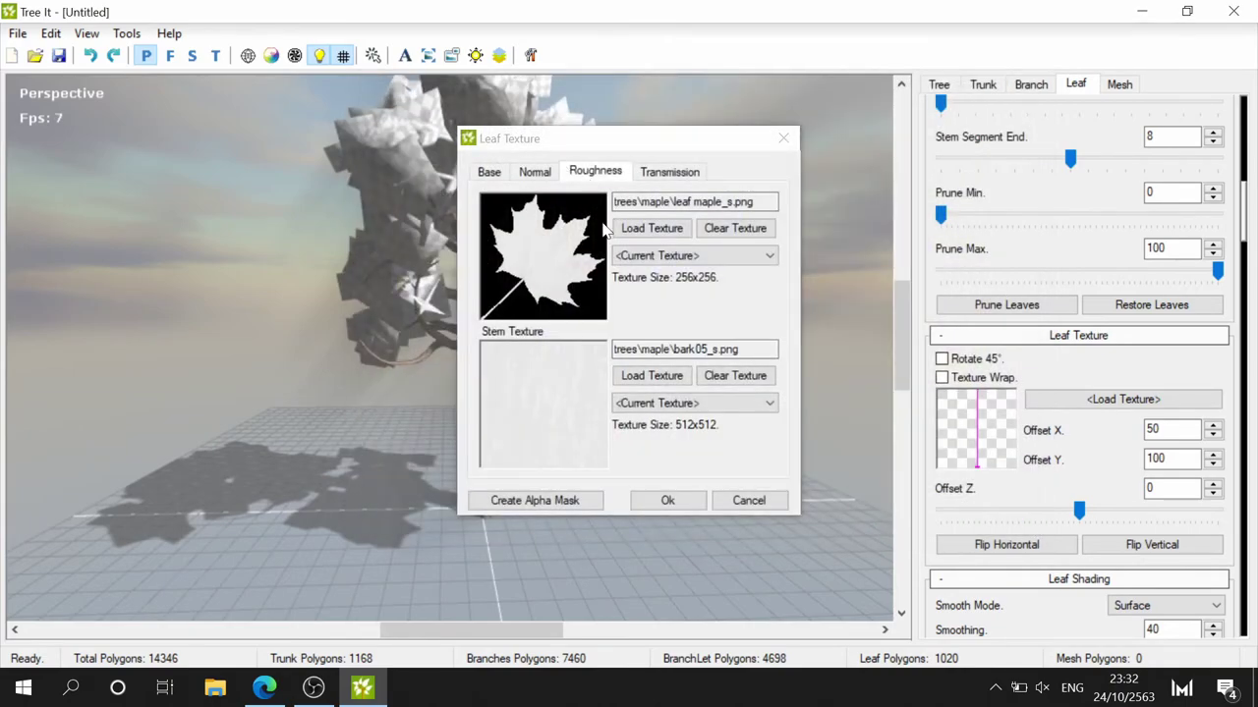
pyautogui.click(538, 173)
pyautogui.click(595, 175)
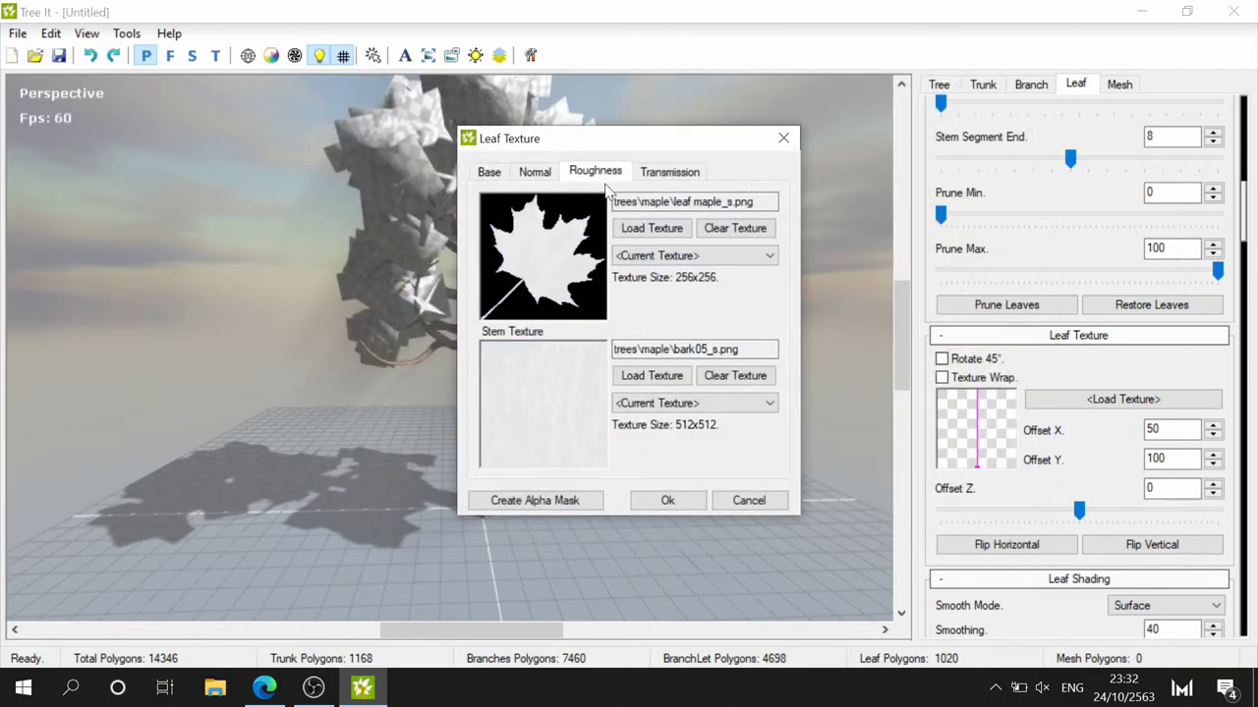
# - Load leaf maple_t.png as the leaf transmission texture
pyautogui.click(660, 174)
pyautogui.click(651, 228)
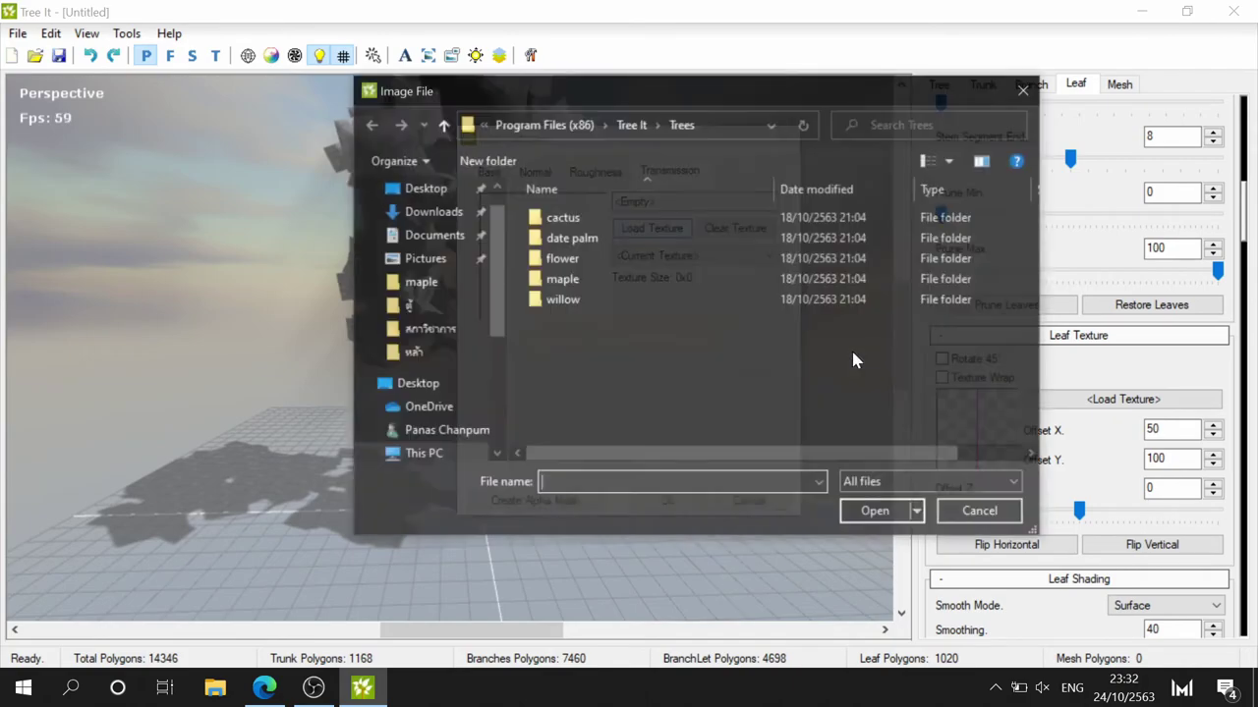
pyautogui.doubleClick(564, 281)
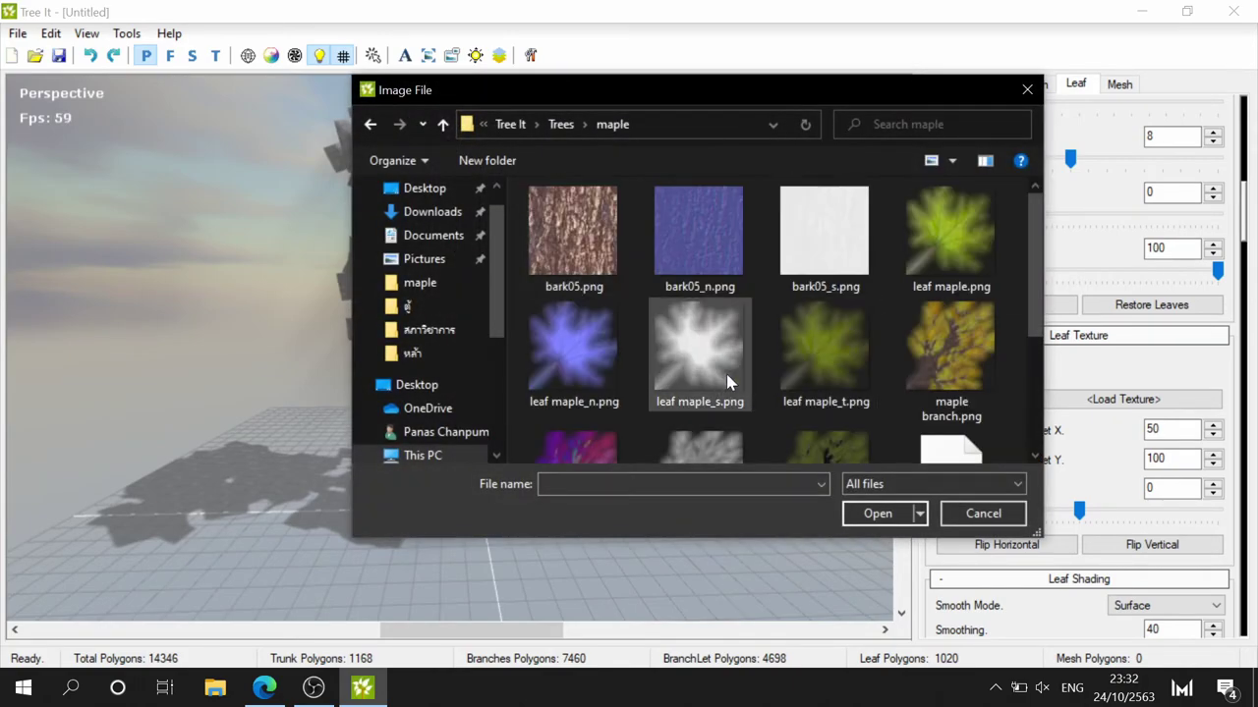
pyautogui.scroll(-2, 722, 378)
pyautogui.scroll(2, 724, 329)
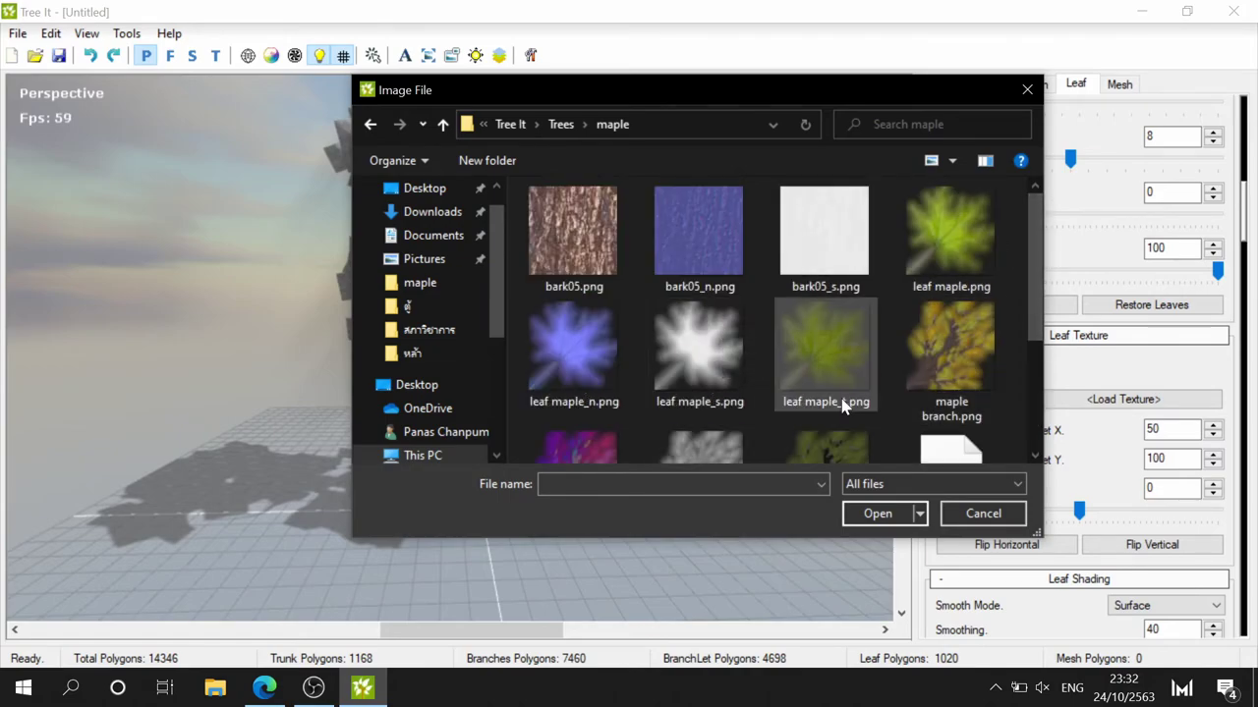
pyautogui.click(857, 358)
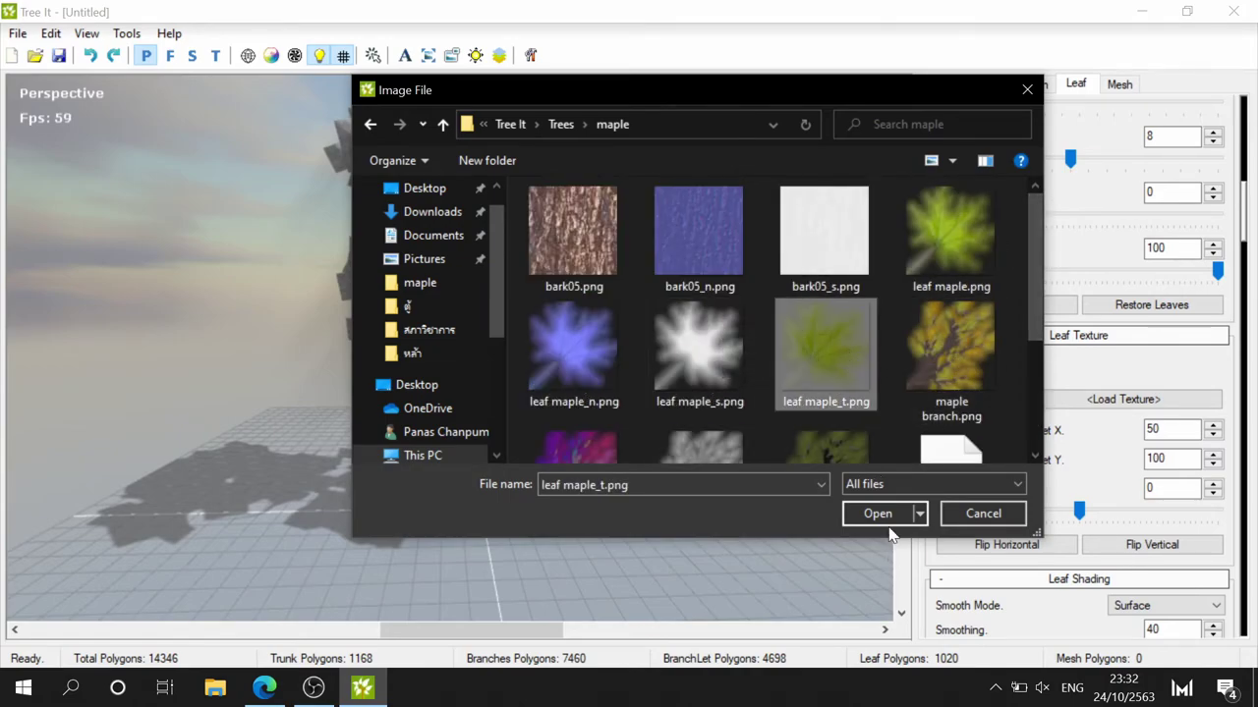
pyautogui.click(884, 512)
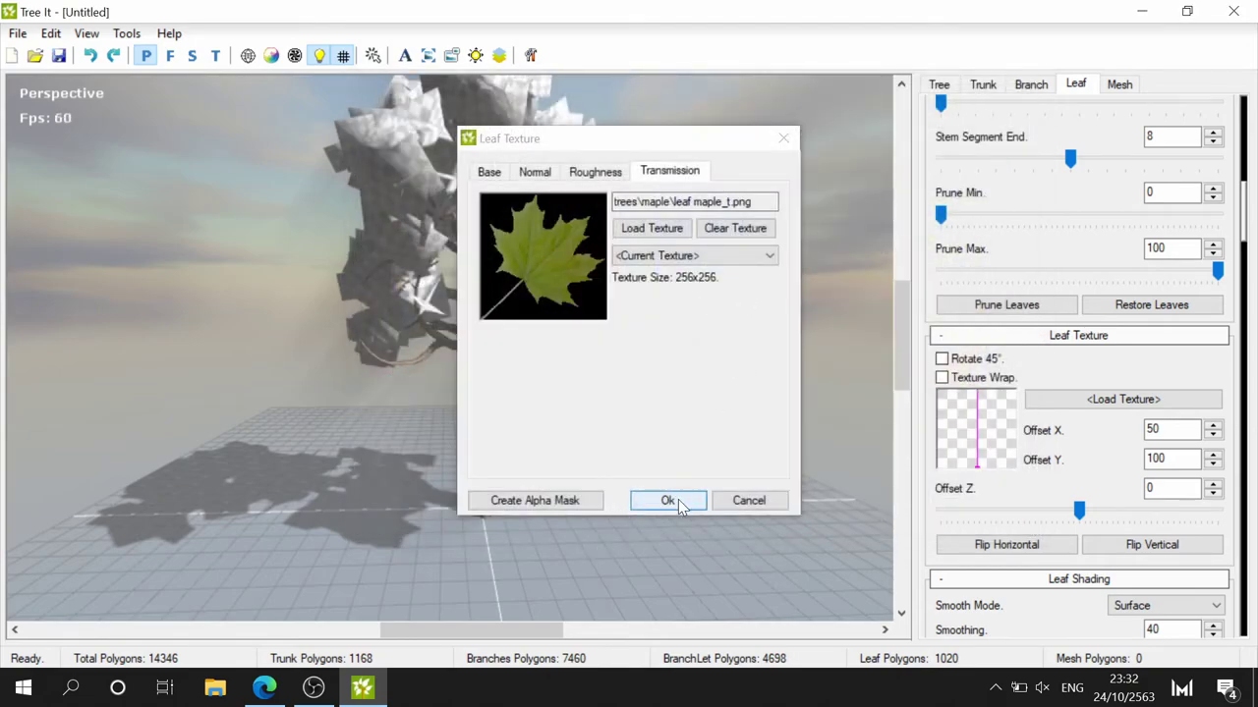
pyautogui.click(556, 505)
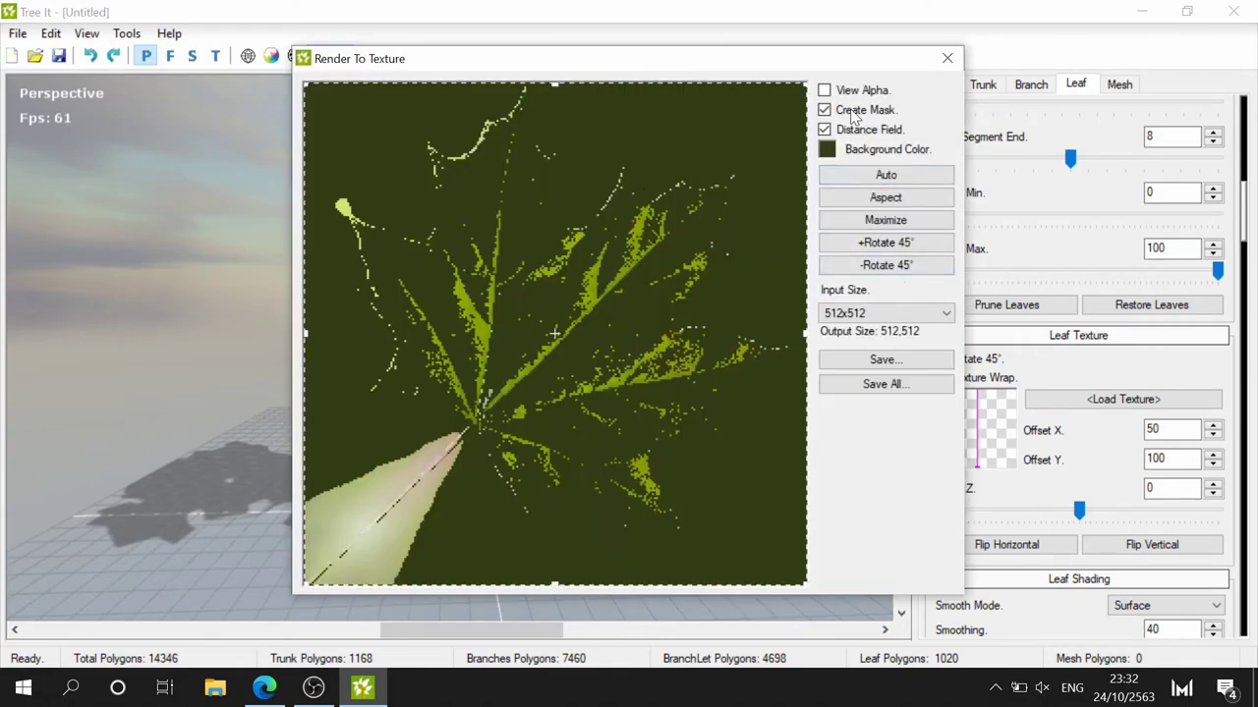
# - Toggle View Alpha to inspect the leaf's alpha mask, then close Render To Texture
pyautogui.click(824, 91)
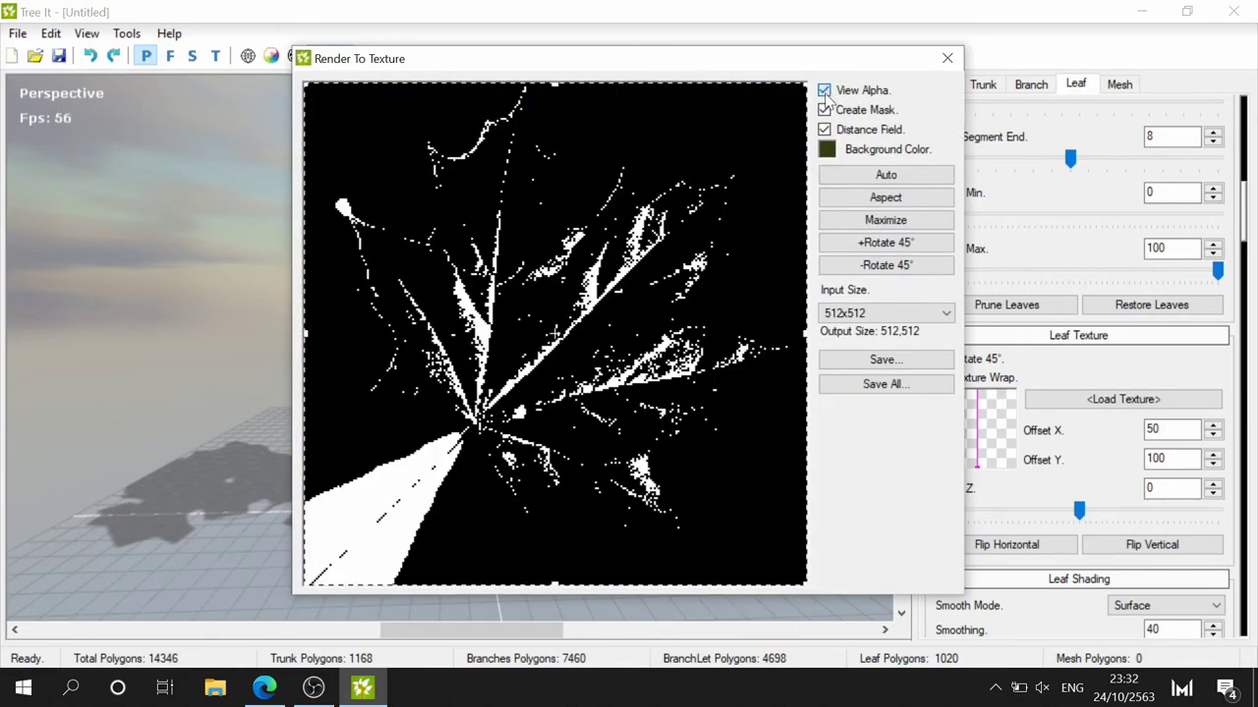
pyautogui.click(824, 90)
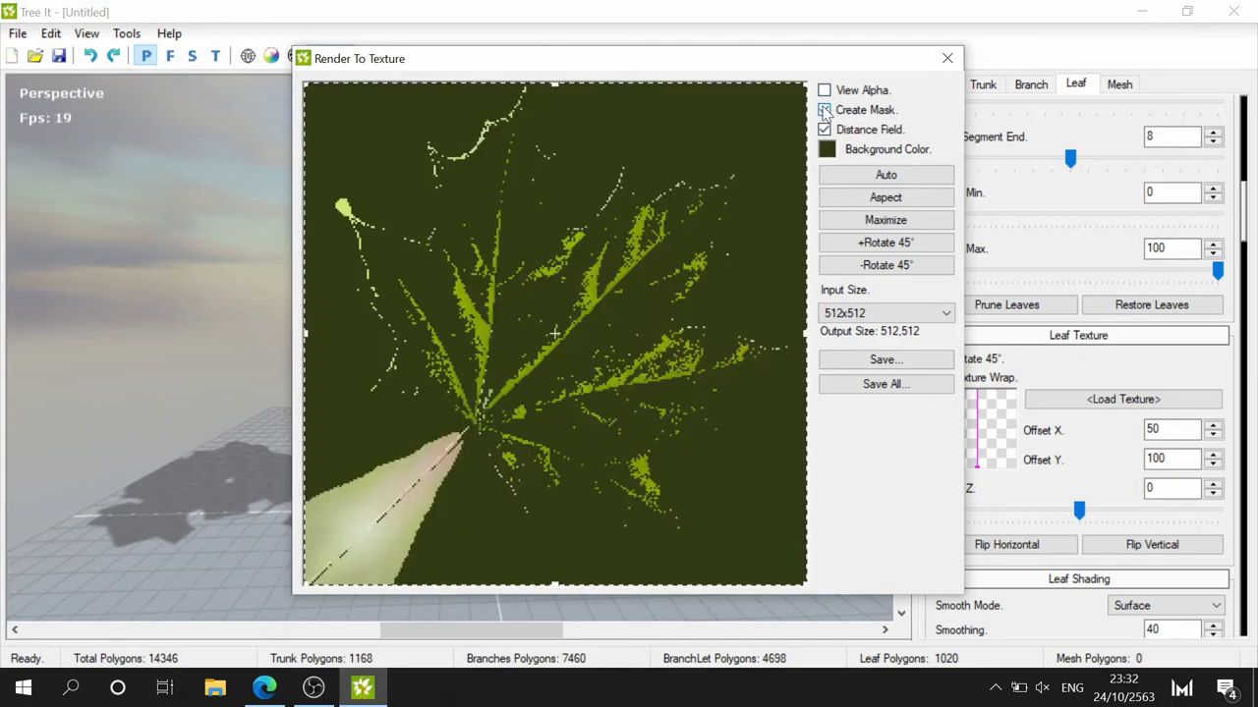
pyautogui.click(947, 58)
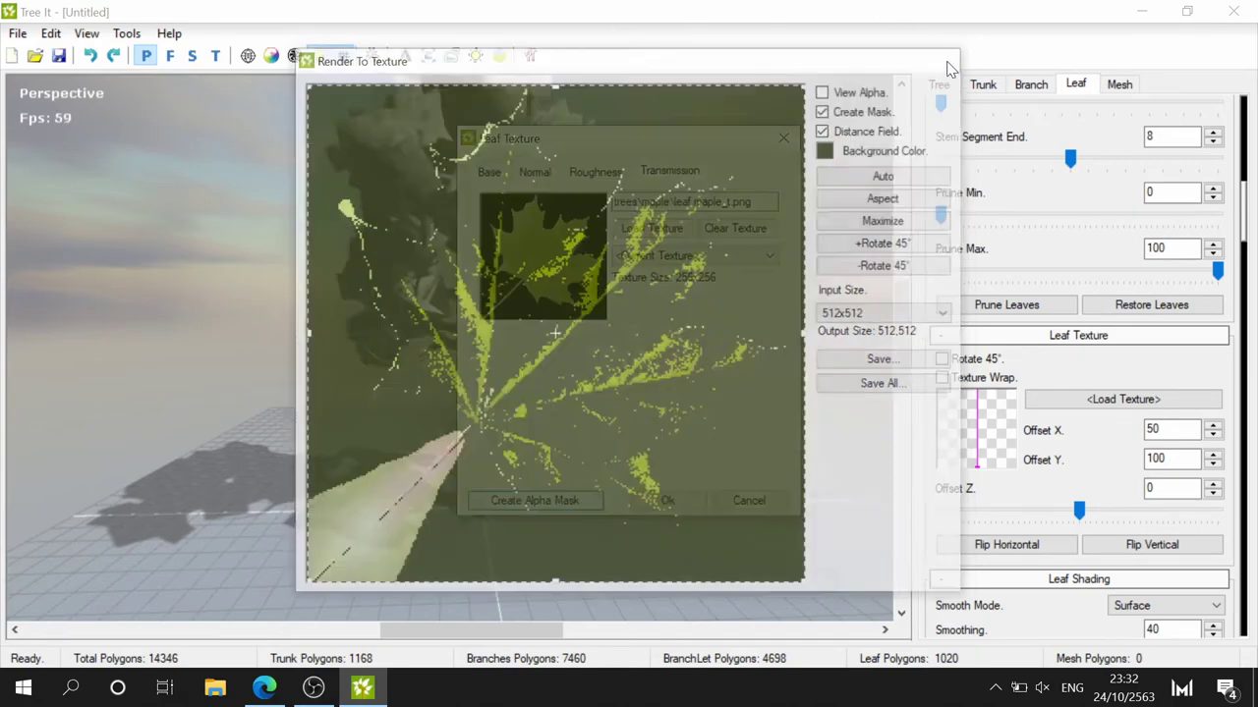
# - Apply the leaf textures, set length increment to 15, and trial shorter, narrower leaves
pyautogui.click(678, 503)
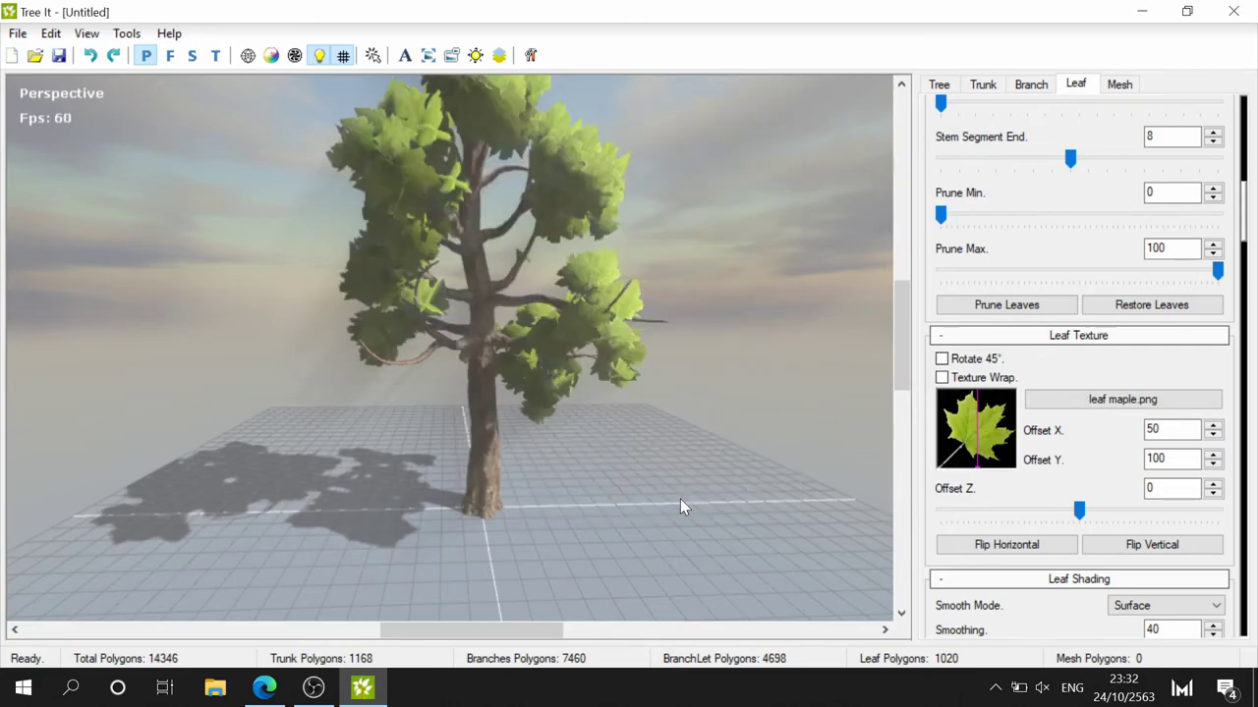
pyautogui.scroll(5, 443, 254)
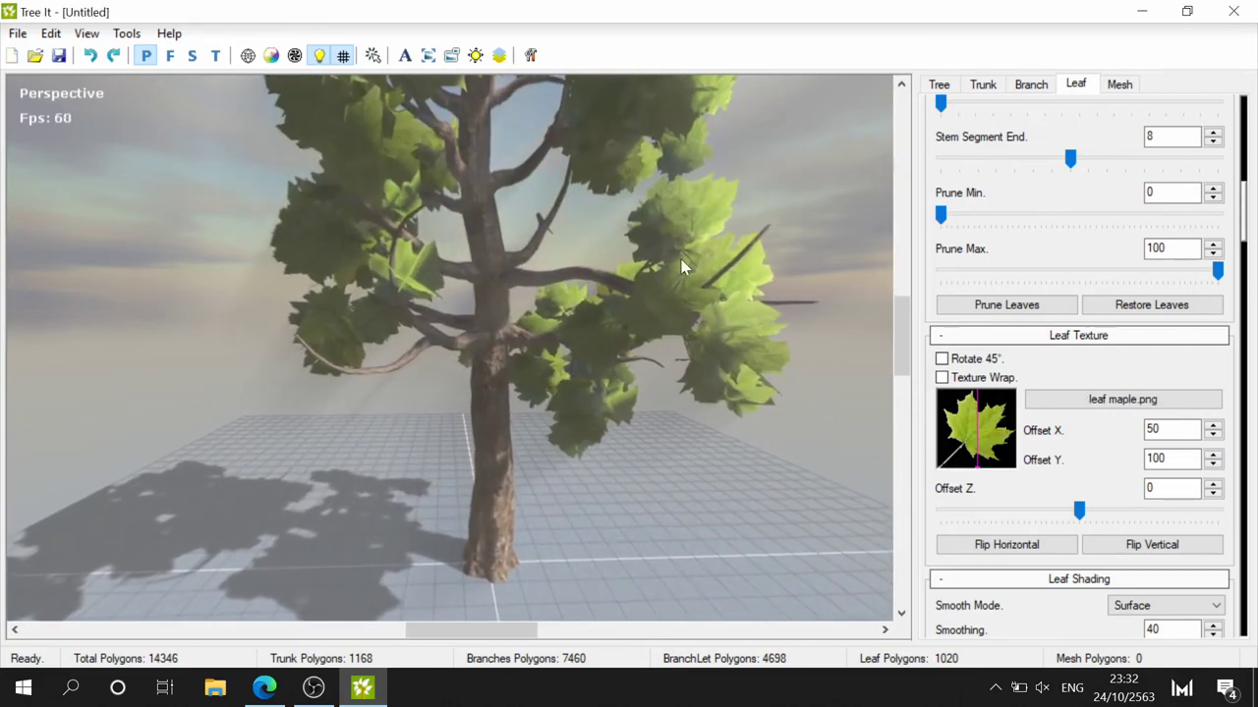
pyautogui.scroll(-3, 447, 242)
pyautogui.scroll(-2, 447, 243)
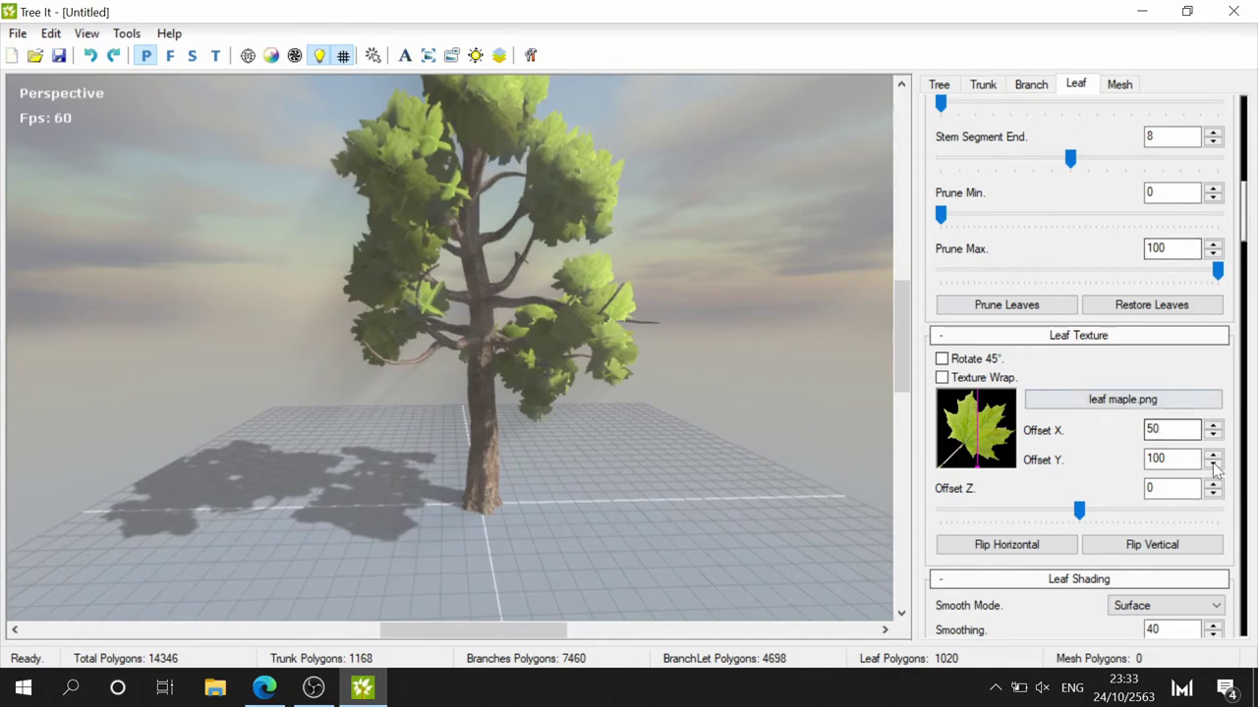
pyautogui.scroll(-2, 1128, 455)
pyautogui.scroll(-2, 1115, 435)
pyautogui.scroll(-6, 1114, 436)
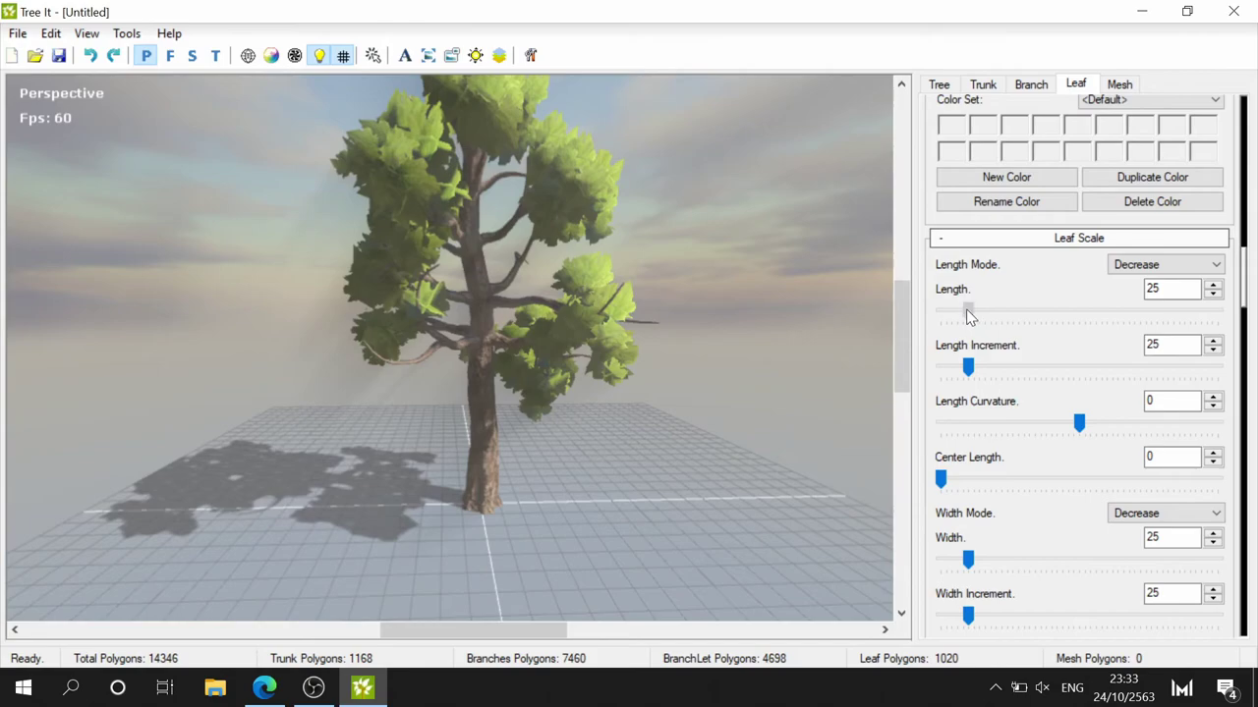
pyautogui.moveTo(968, 310); pyautogui.dragTo(940, 324)
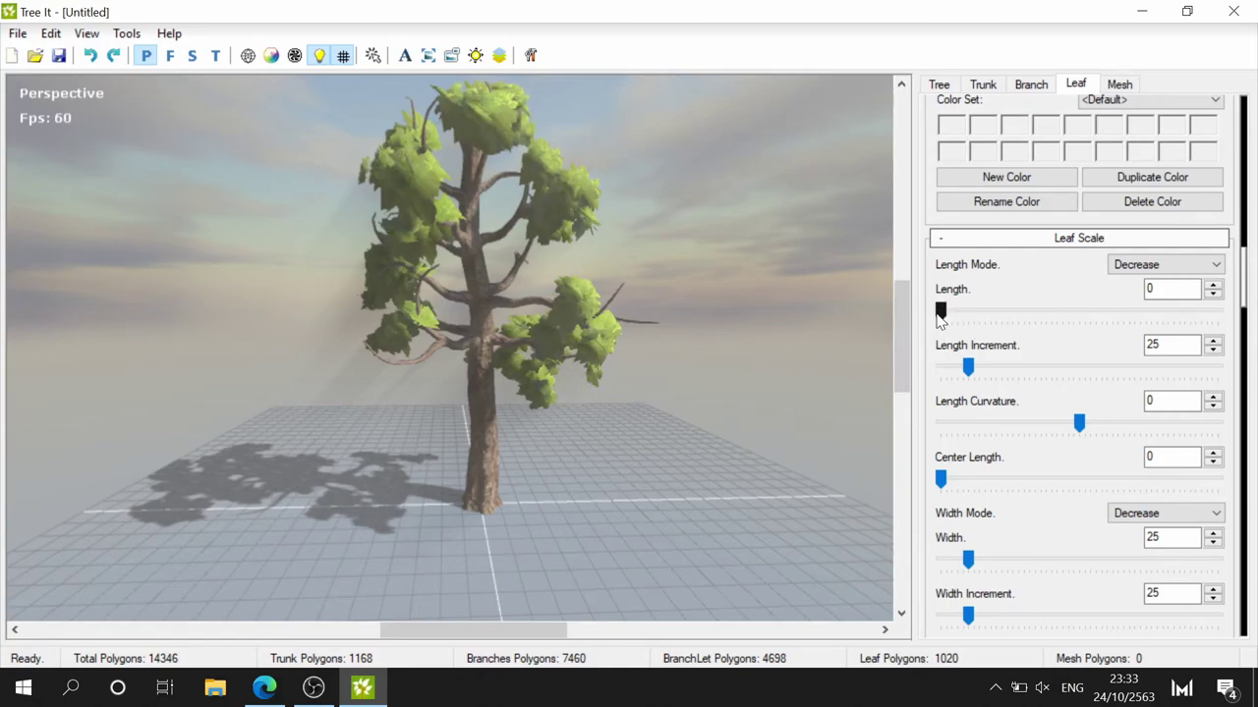
pyautogui.moveTo(968, 367); pyautogui.dragTo(961, 376)
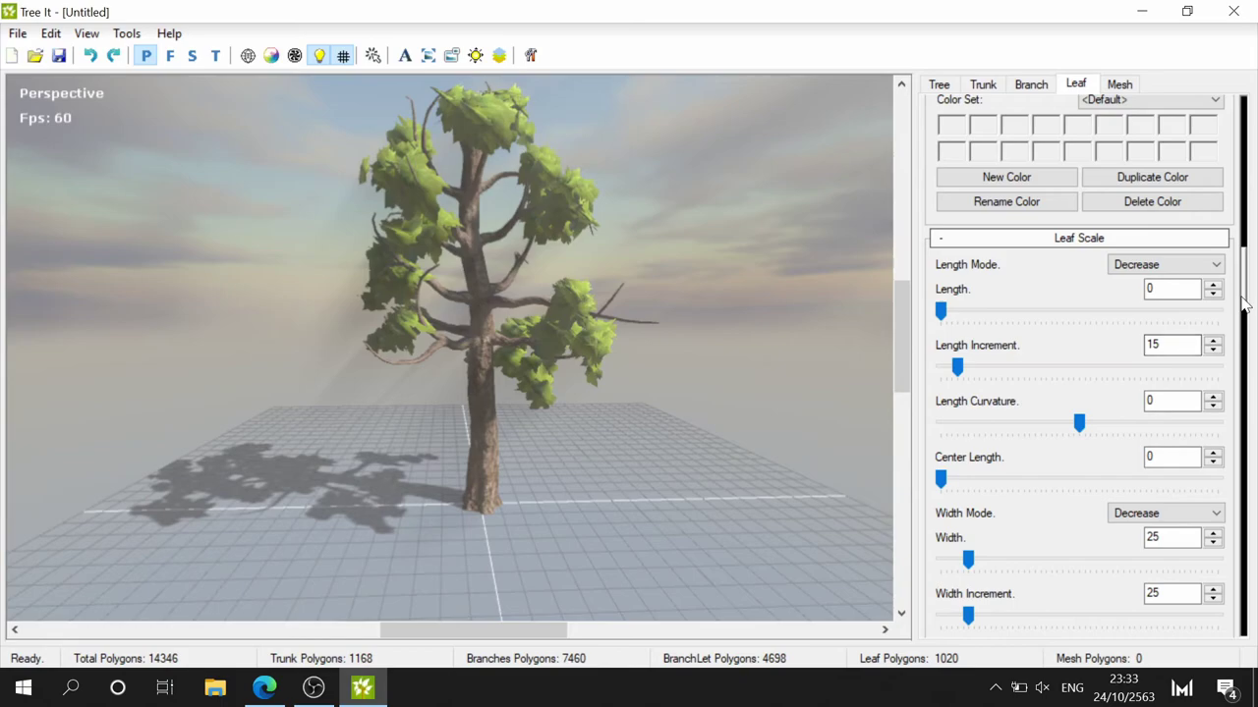
pyautogui.moveTo(968, 559); pyautogui.dragTo(959, 570)
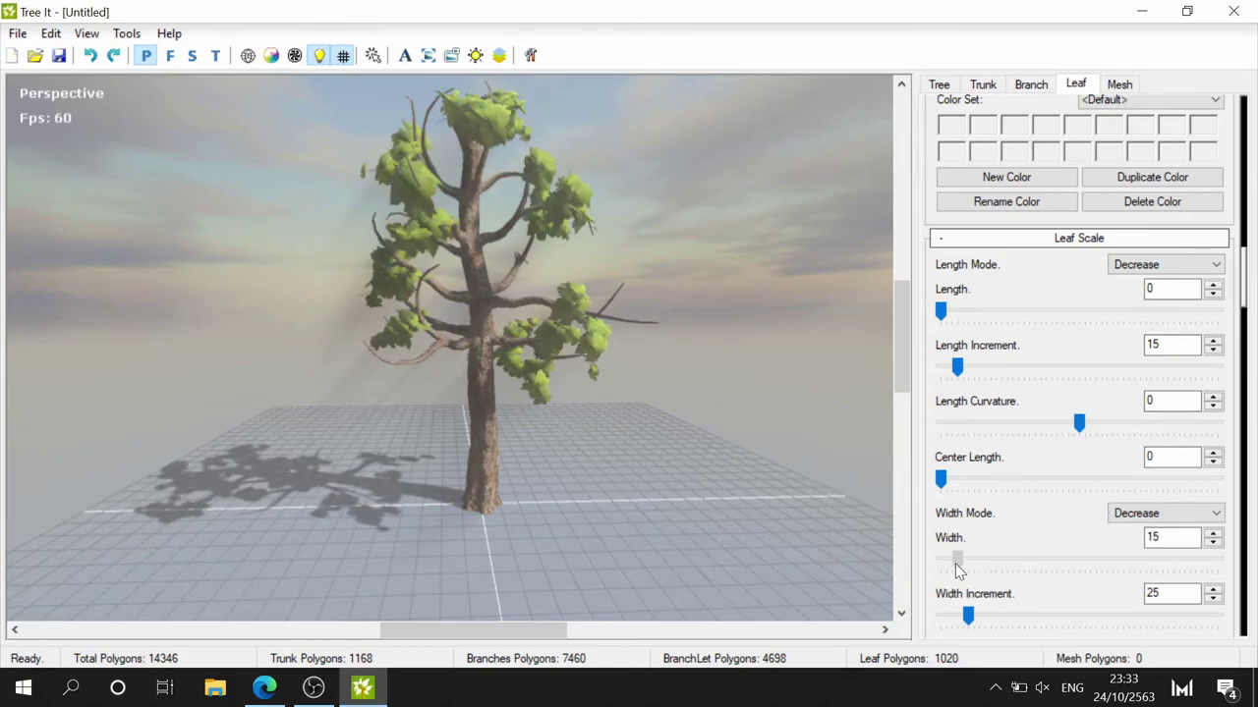
pyautogui.moveTo(950, 319); pyautogui.dragTo(951, 319)
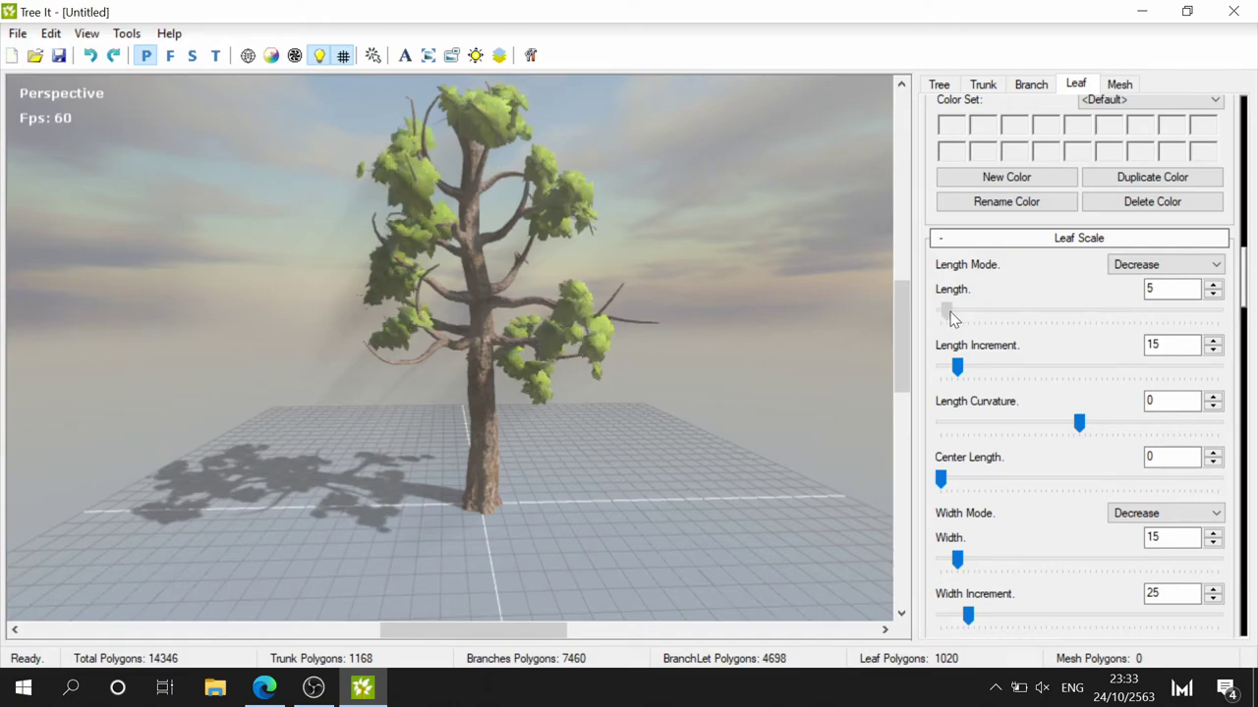
# - Set the leaf count to 270
pyautogui.moveTo(1243, 306); pyautogui.dragTo(1243, 140)
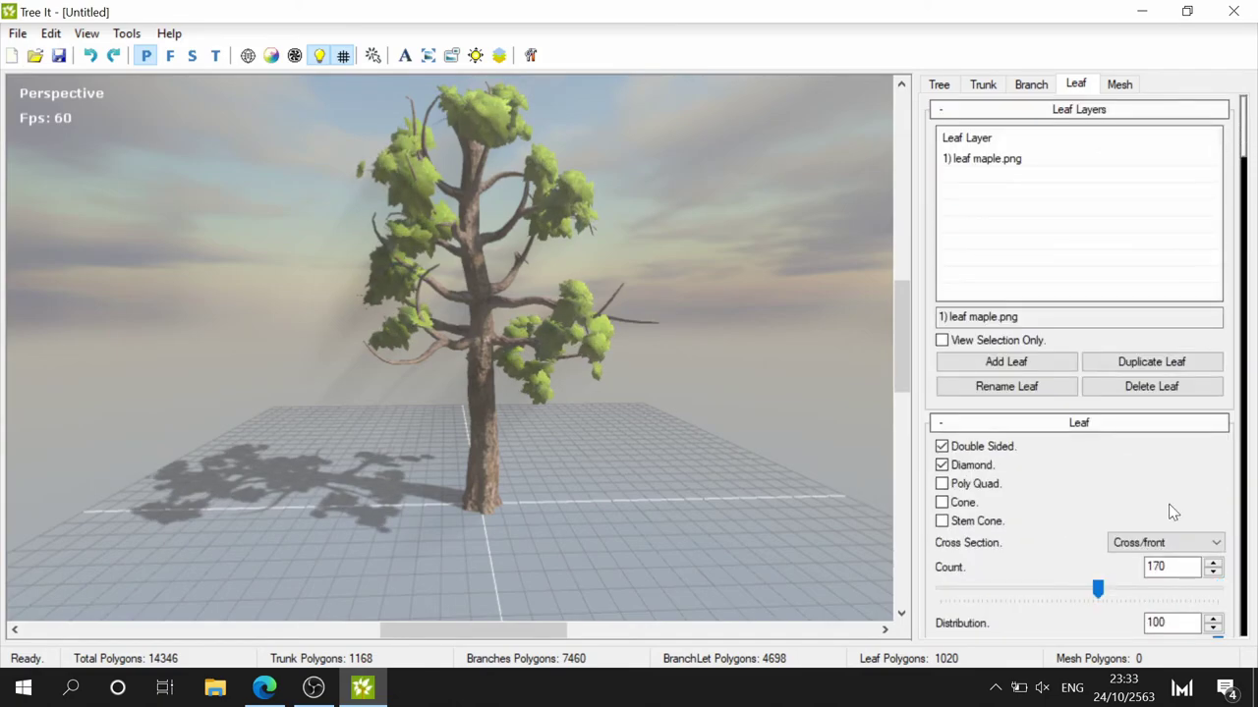
pyautogui.scroll(-3, 1130, 570)
pyautogui.moveTo(1097, 411)
pyautogui.mouseDown()
pyautogui.moveTo(1156, 422)
pyautogui.moveTo(1248, 409)
pyautogui.mouseUp()
pyautogui.click(1164, 390)
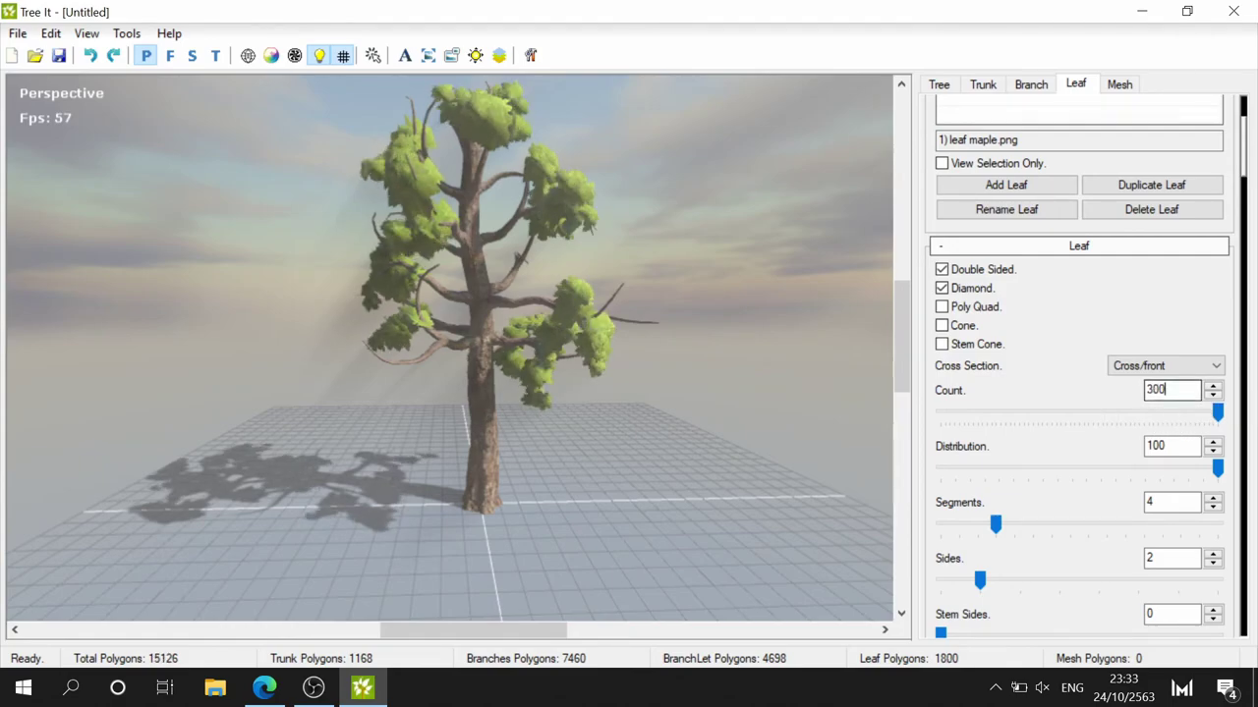
pyautogui.doubleClick(1160, 390)
pyautogui.moveTo(1219, 413)
pyautogui.mouseDown()
pyautogui.moveTo(1115, 412)
pyautogui.moveTo(1195, 412)
pyautogui.mouseUp()
pyautogui.moveTo(1246, 167); pyautogui.dragTo(1231, 319)
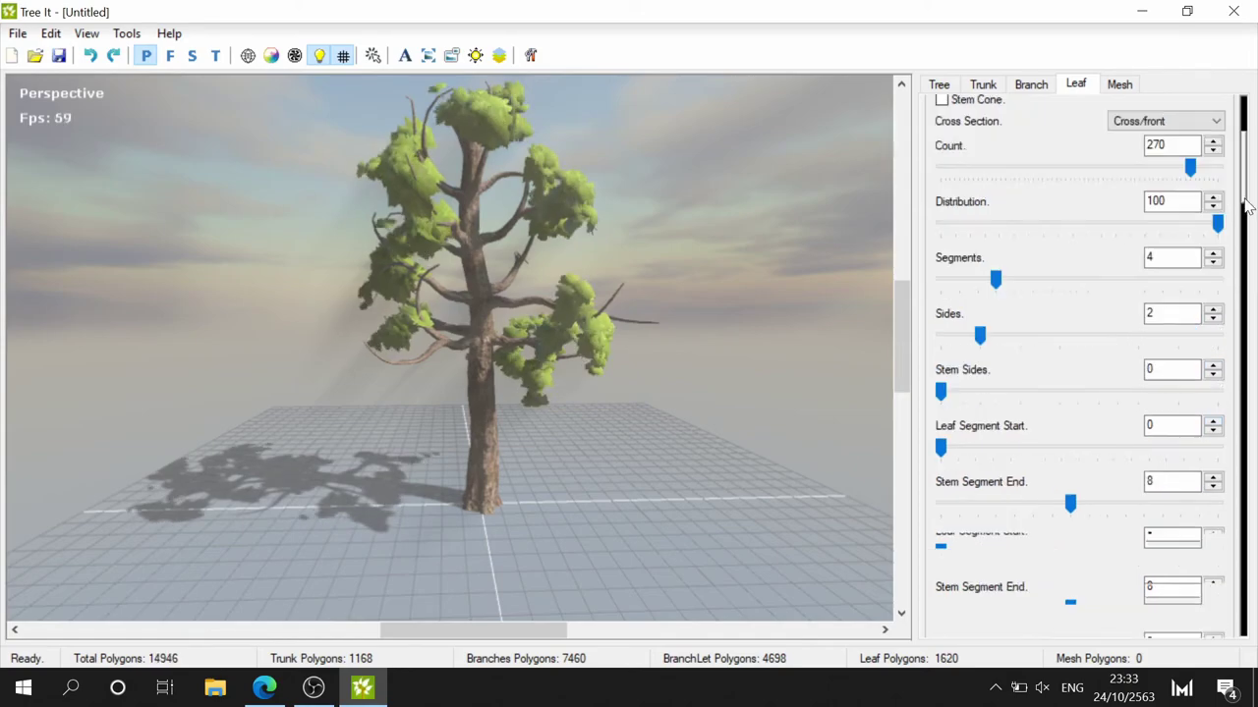
pyautogui.scroll(3, 964, 381)
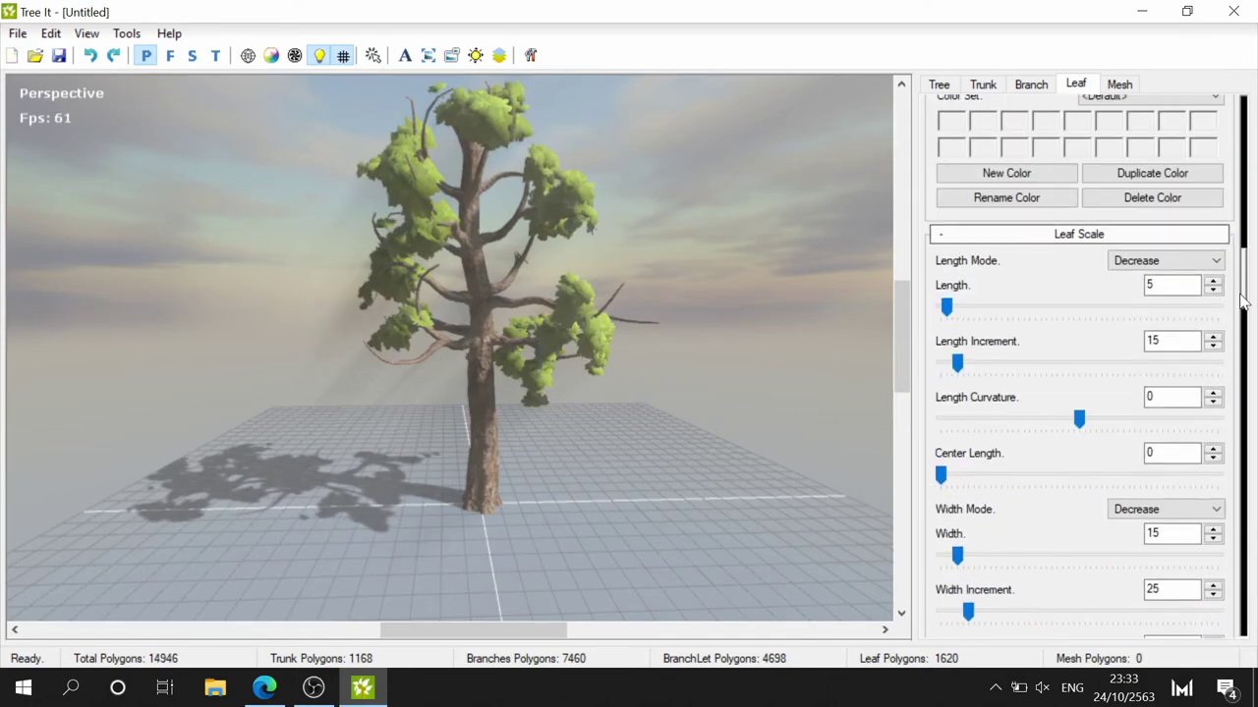
# - Set leaf length 30, width 30, center length 10 and length curvature 24
pyautogui.moveTo(958, 306); pyautogui.dragTo(977, 309)
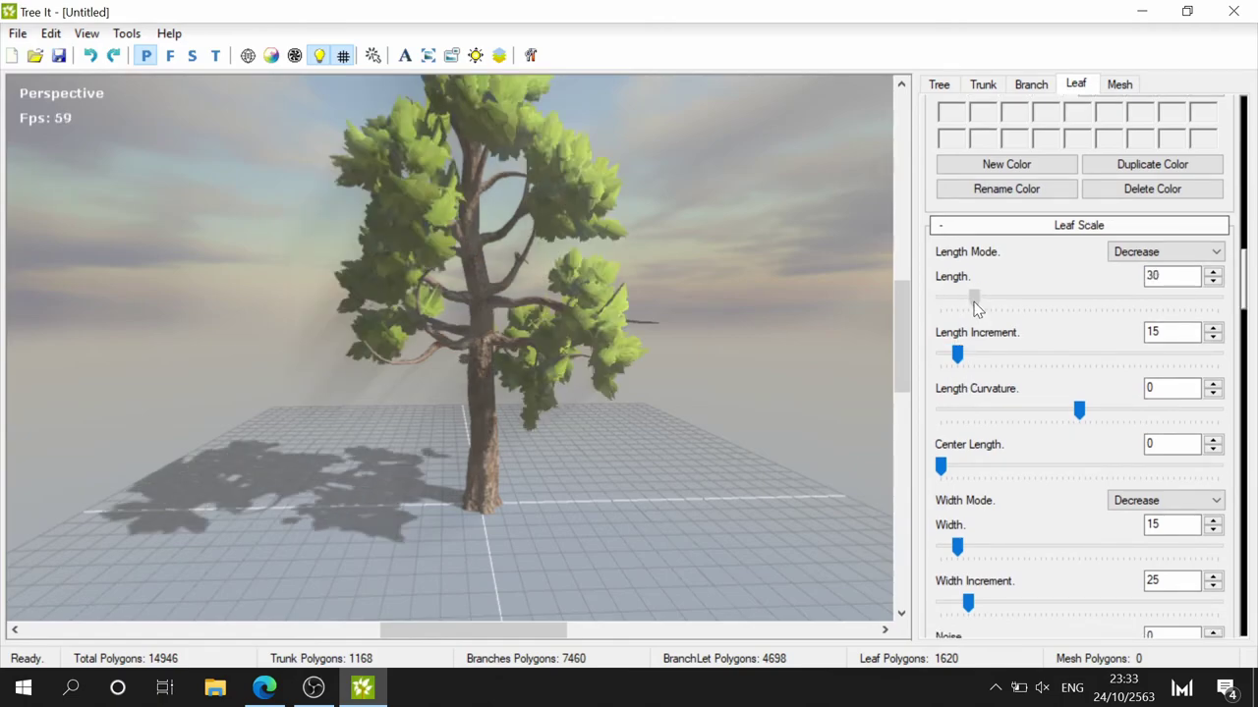
pyautogui.moveTo(958, 548)
pyautogui.mouseDown()
pyautogui.moveTo(986, 547)
pyautogui.moveTo(973, 547)
pyautogui.mouseUp()
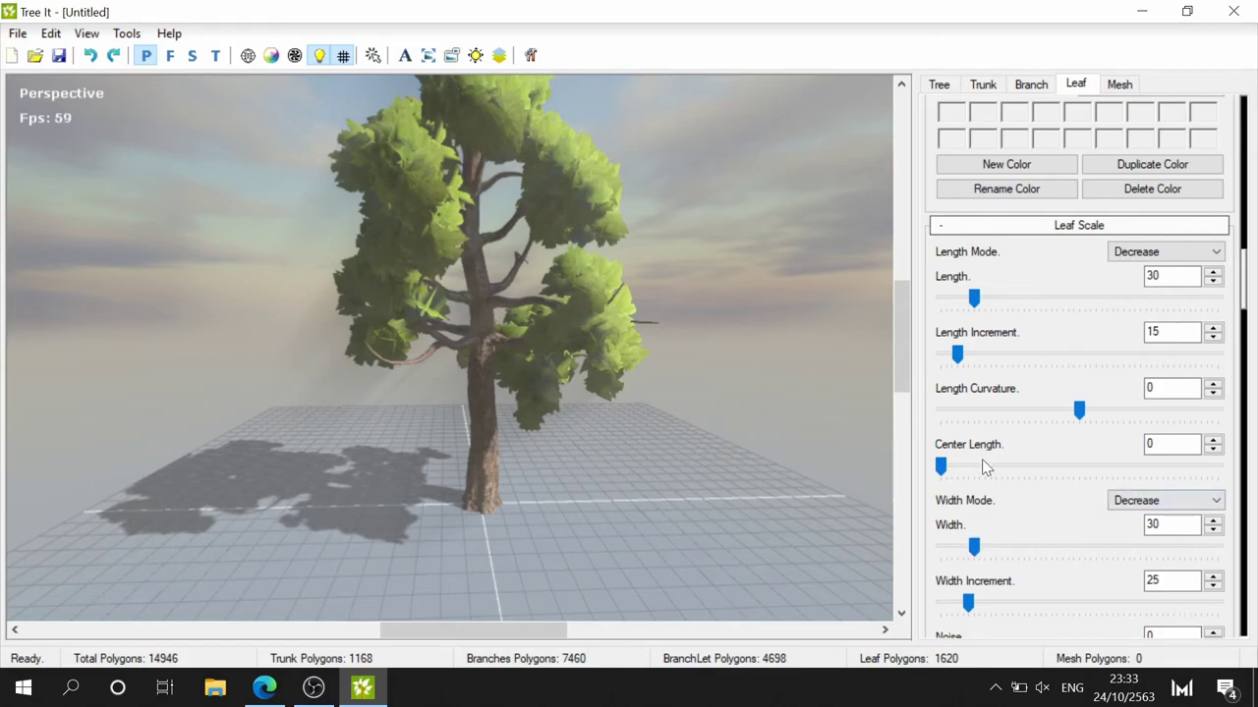
pyautogui.moveTo(940, 467)
pyautogui.mouseDown()
pyautogui.moveTo(978, 467)
pyautogui.moveTo(963, 467)
pyautogui.mouseUp()
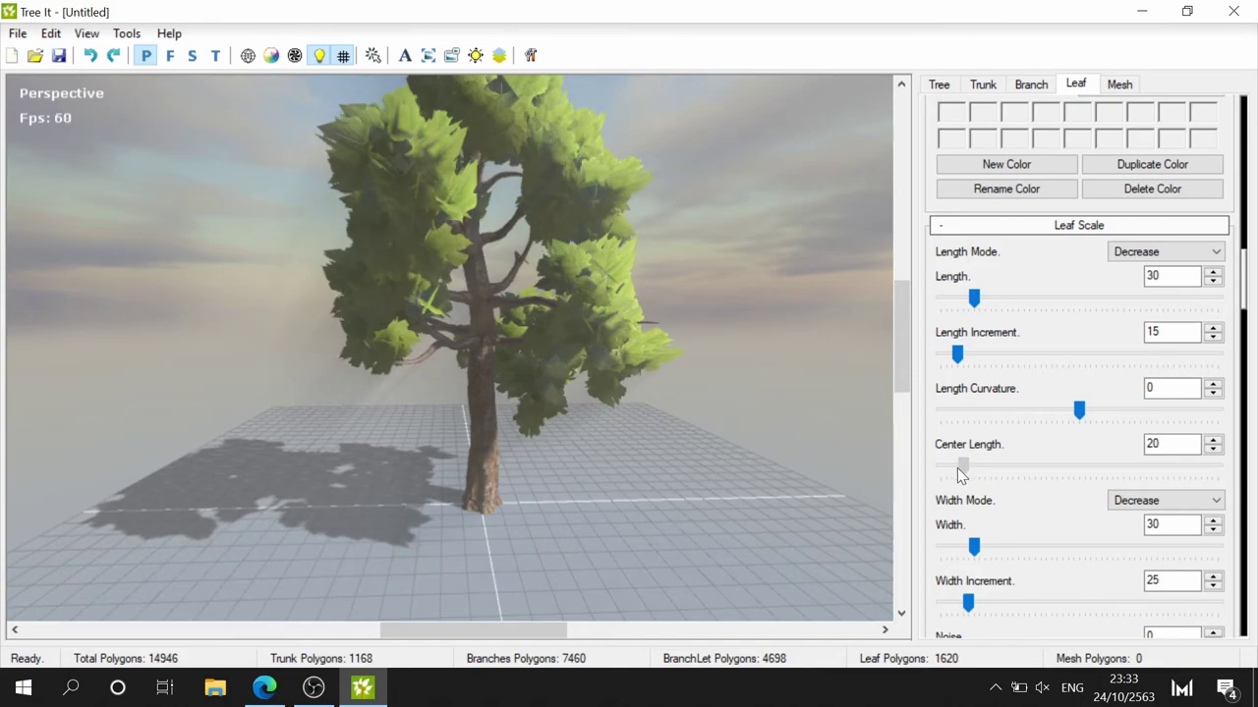
pyautogui.moveTo(960, 476); pyautogui.dragTo(954, 471)
pyautogui.moveTo(1078, 411)
pyautogui.mouseDown()
pyautogui.moveTo(1112, 412)
pyautogui.moveTo(1081, 415)
pyautogui.mouseUp()
pyautogui.scroll(-3, 1110, 491)
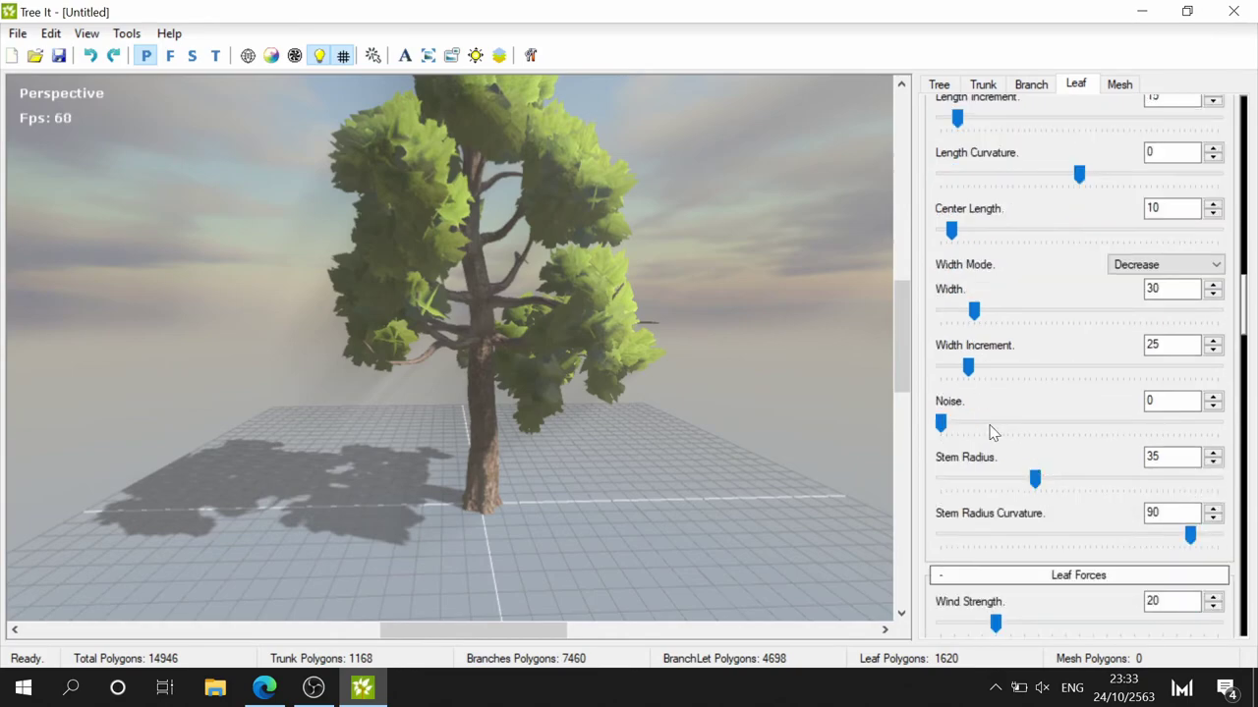
# - Add a leaf noise of 2 and narrow the leaves to width 15
pyautogui.click(944, 424)
pyautogui.moveTo(976, 433); pyautogui.dragTo(970, 434)
pyautogui.moveTo(991, 364); pyautogui.dragTo(963, 368)
pyautogui.moveTo(973, 313); pyautogui.dragTo(962, 322)
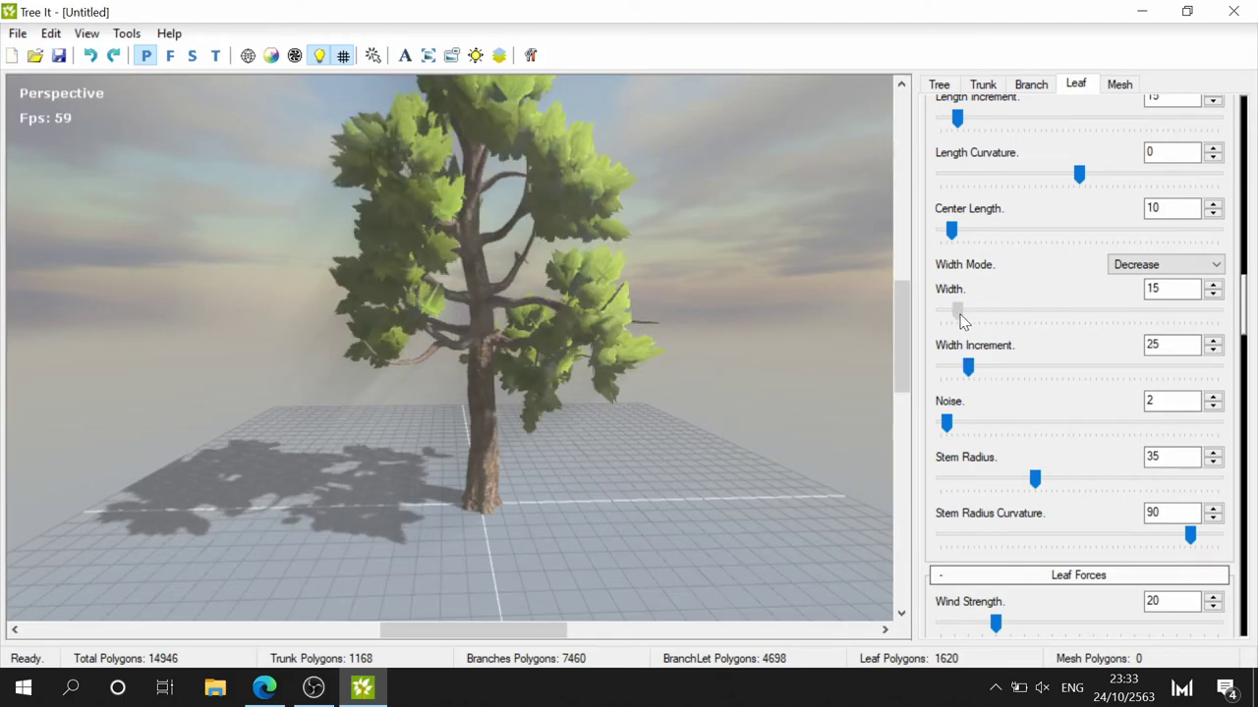
# - Set leaf gravity to 36 so the leaves droop
pyautogui.scroll(-2, 975, 421)
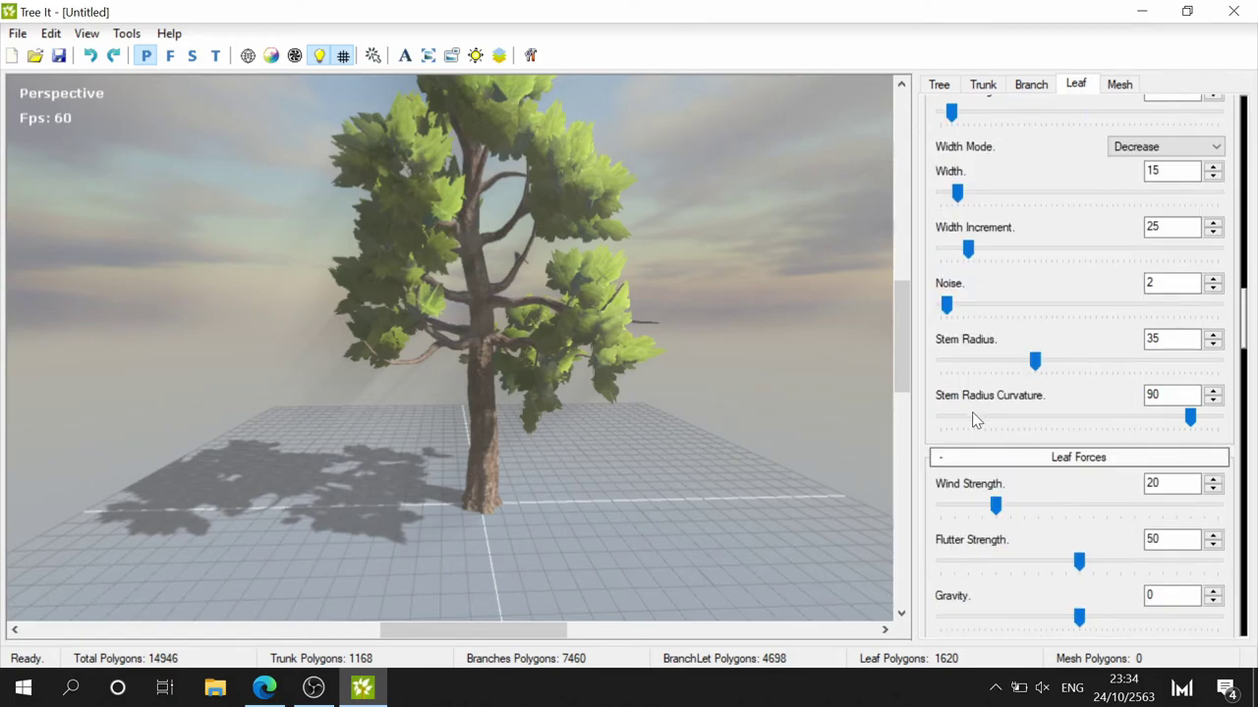
pyautogui.scroll(-1, 1012, 501)
pyautogui.scroll(-2, 1042, 491)
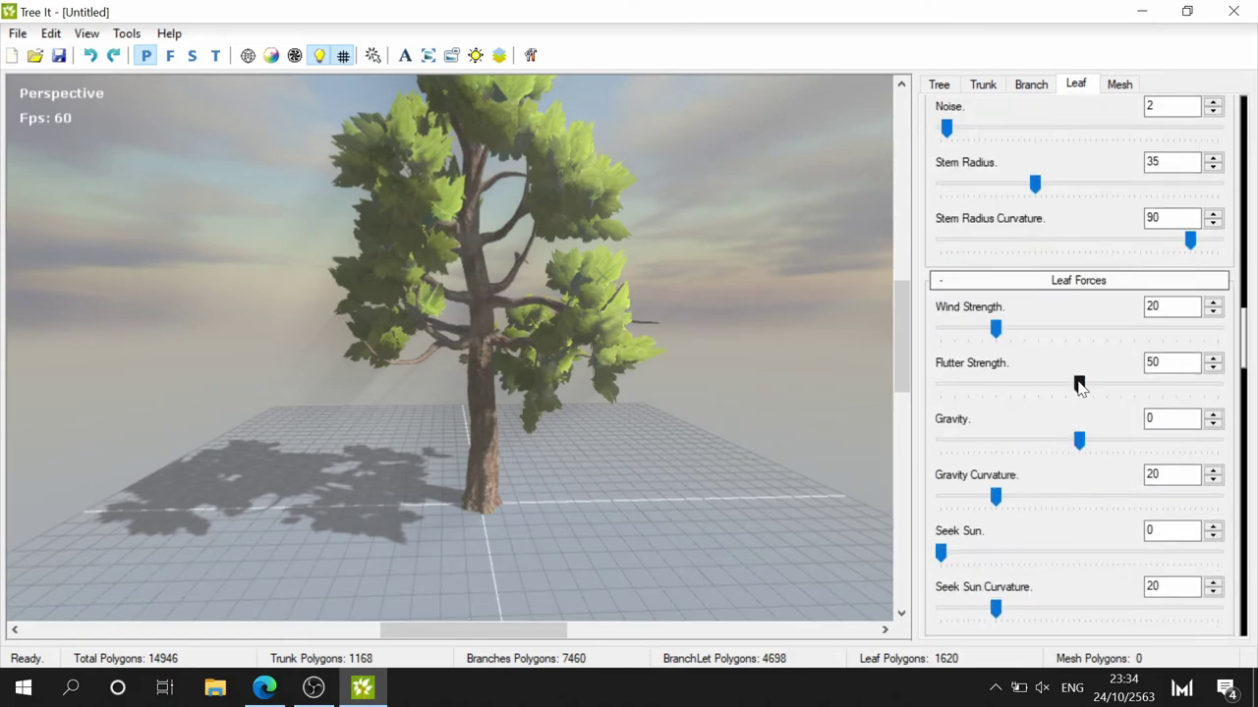
pyautogui.moveTo(1079, 441); pyautogui.dragTo(1127, 444)
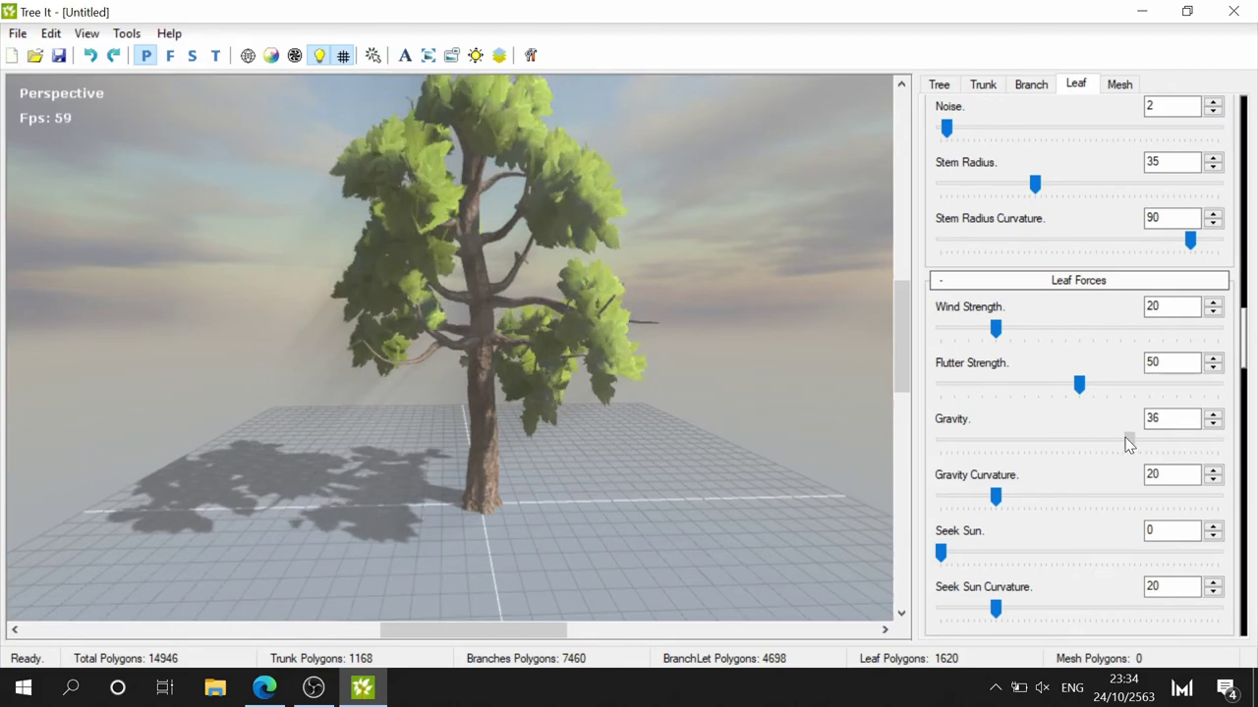
pyautogui.scroll(-3, 1049, 463)
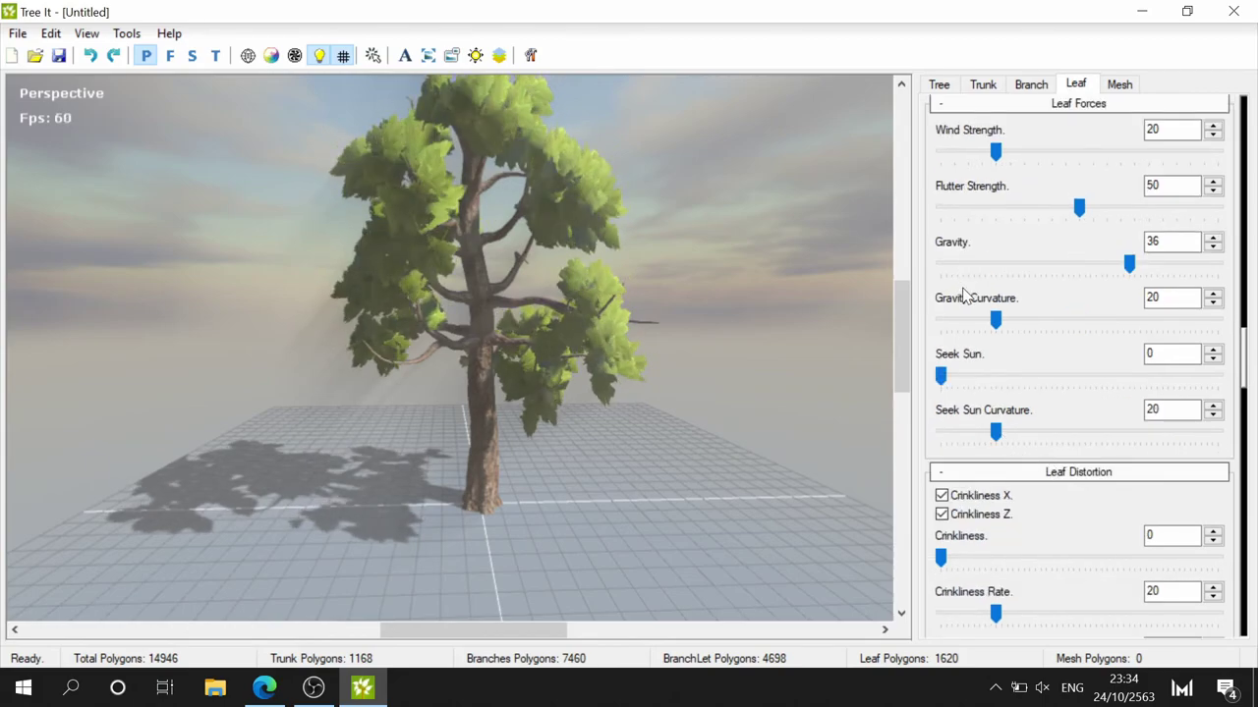
# - Set leaf Seek Sun to 10 and Crinkliness to 4
pyautogui.moveTo(941, 377)
pyautogui.mouseDown()
pyautogui.moveTo(1001, 386)
pyautogui.moveTo(971, 388)
pyautogui.mouseUp()
pyautogui.scroll(-3, 1001, 410)
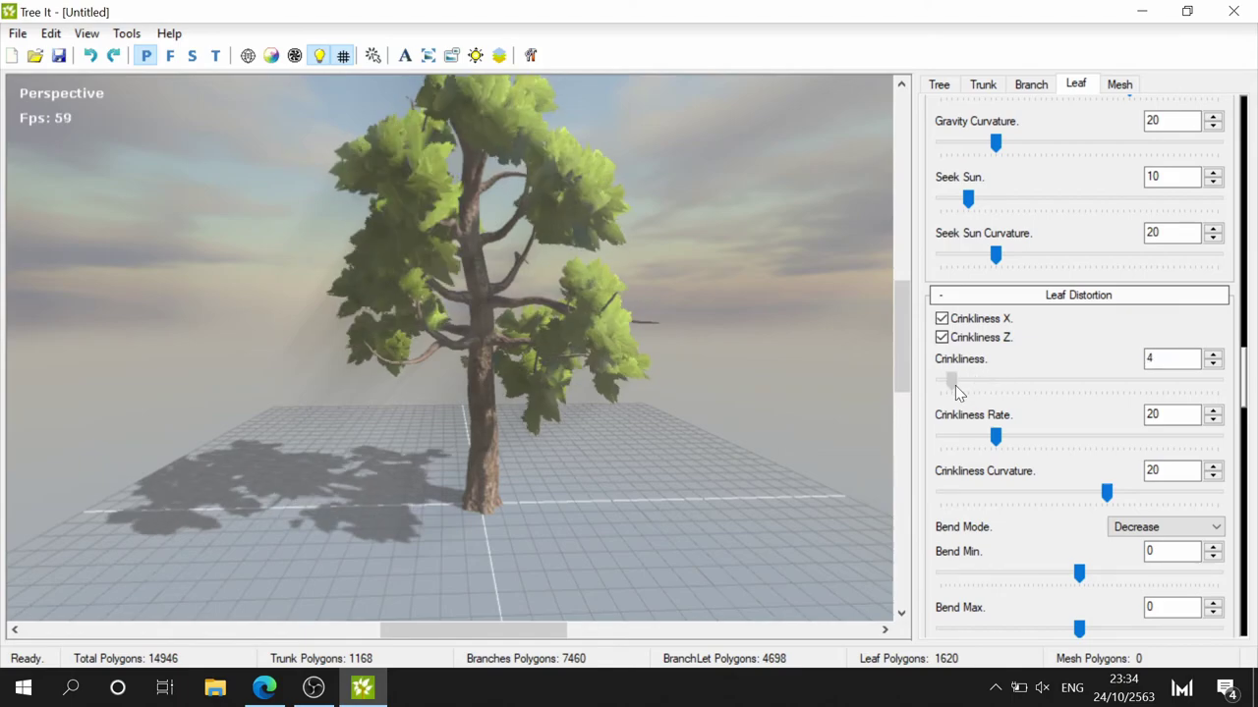
pyautogui.scroll(-5, 998, 432)
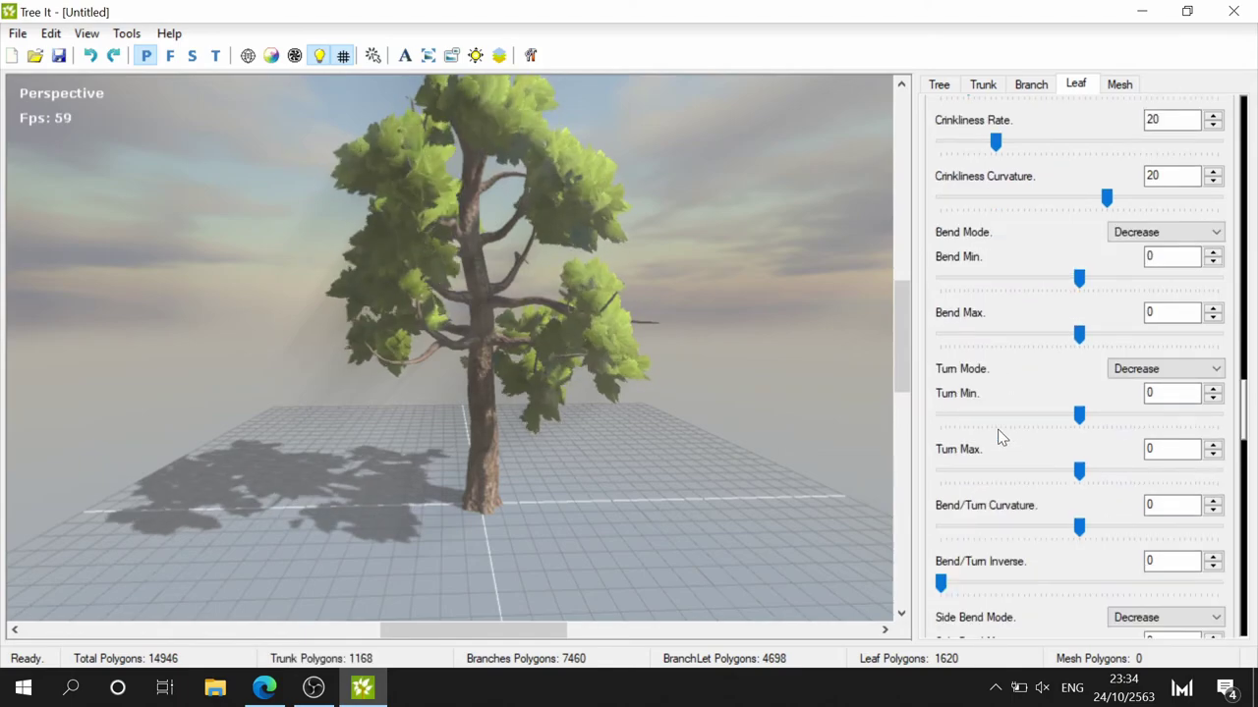
pyautogui.scroll(-5, 1021, 403)
pyautogui.scroll(-5, 1022, 403)
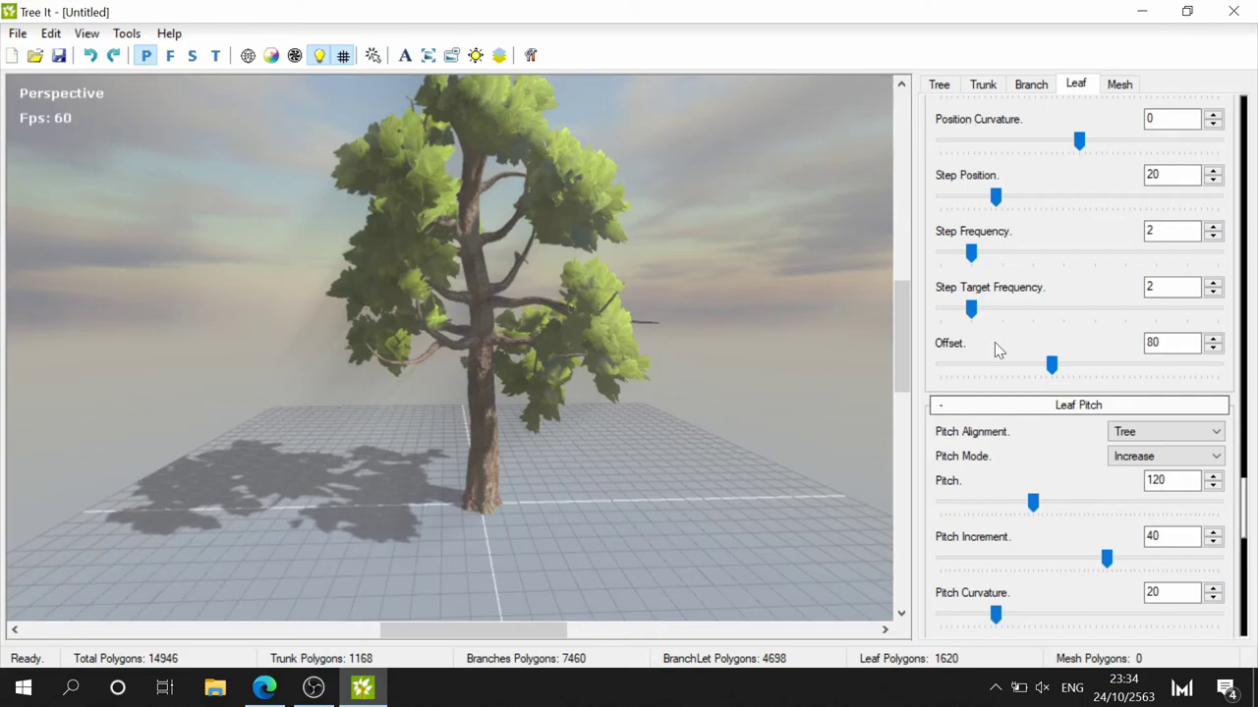
pyautogui.scroll(-8, 1025, 402)
pyautogui.scroll(-7, 1025, 403)
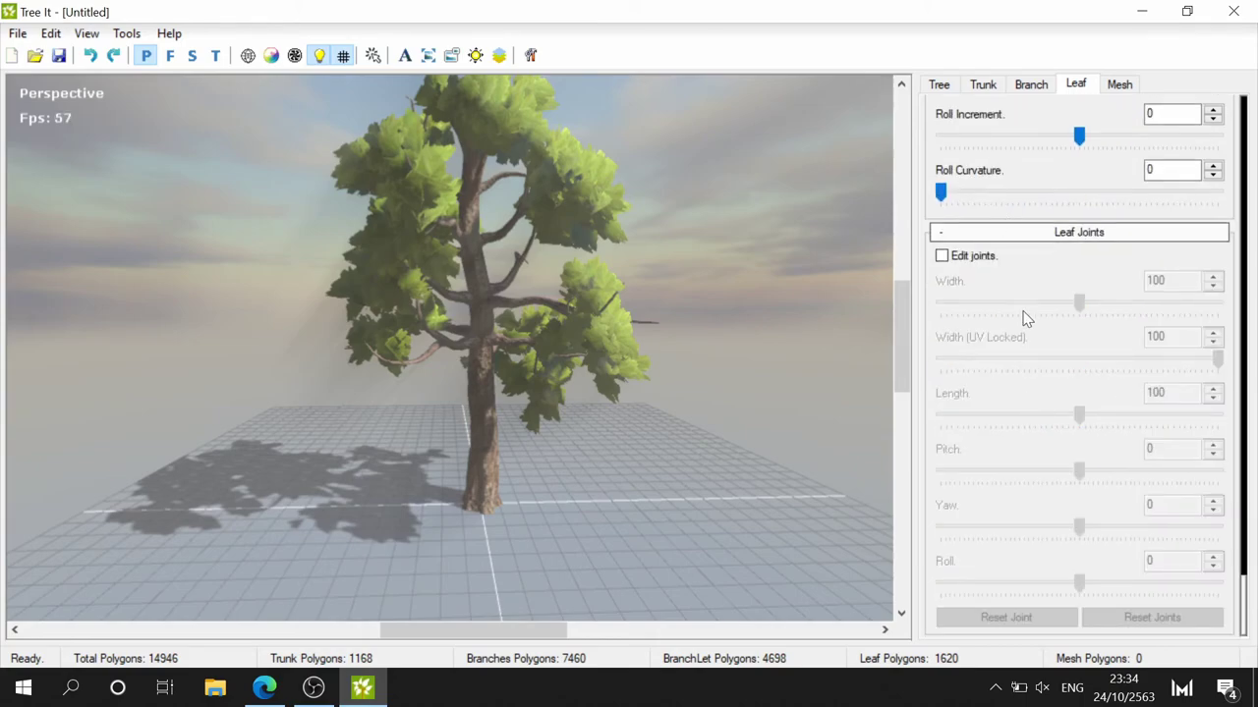
pyautogui.scroll(1, 1027, 294)
pyautogui.scroll(5, 1027, 287)
pyautogui.scroll(1, 1028, 286)
pyautogui.scroll(-3, 1027, 286)
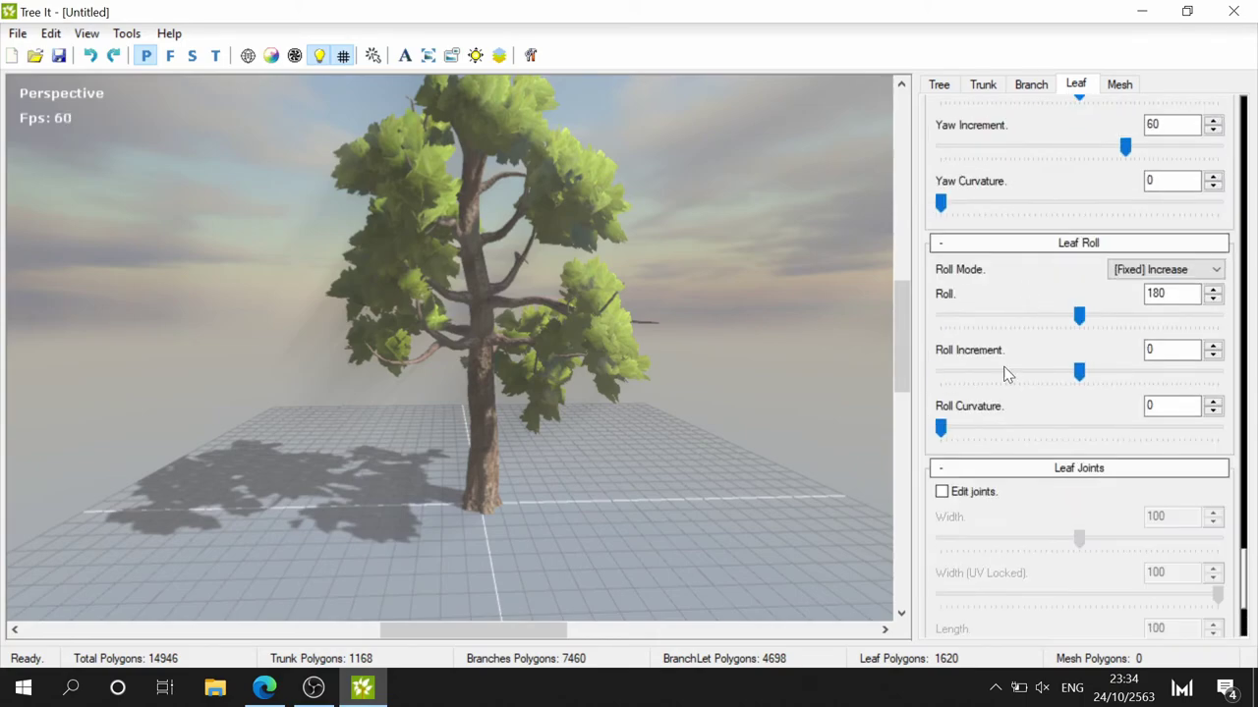
# - Raise leaf roll to 198 and scroll back up to the Leaf Layers list
pyautogui.click(1092, 312)
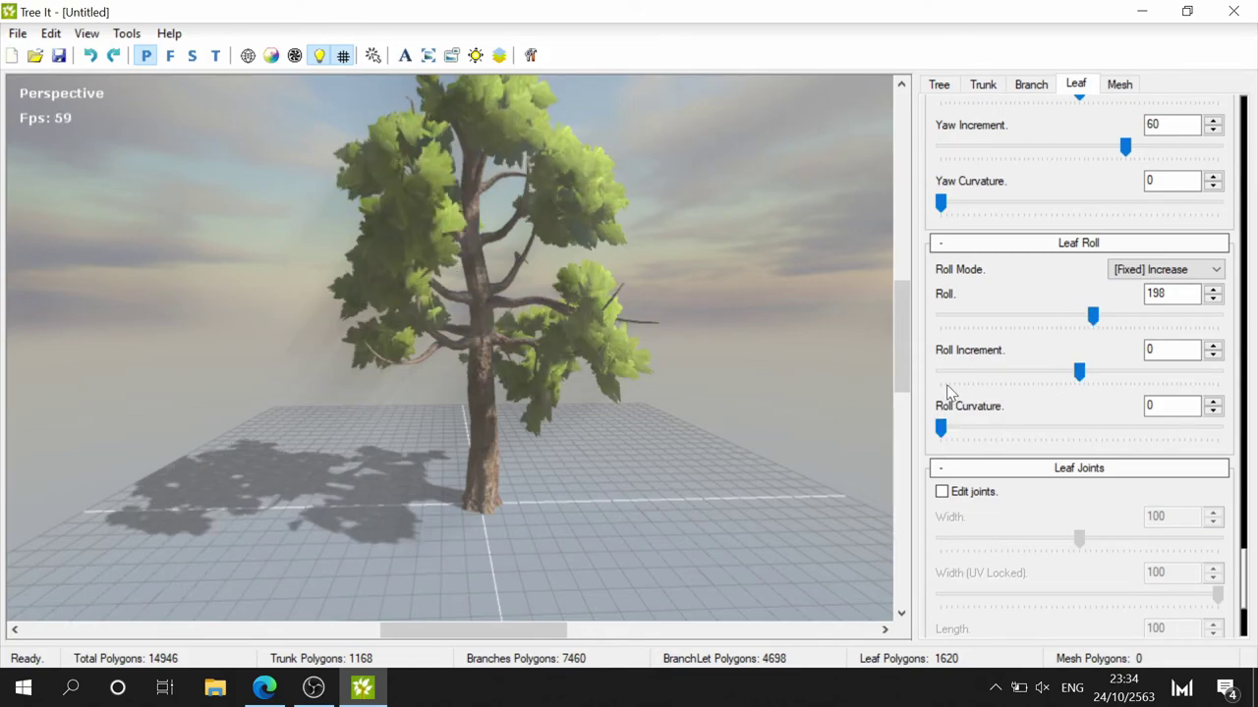
pyautogui.scroll(1, 1004, 383)
pyautogui.scroll(3, 1004, 383)
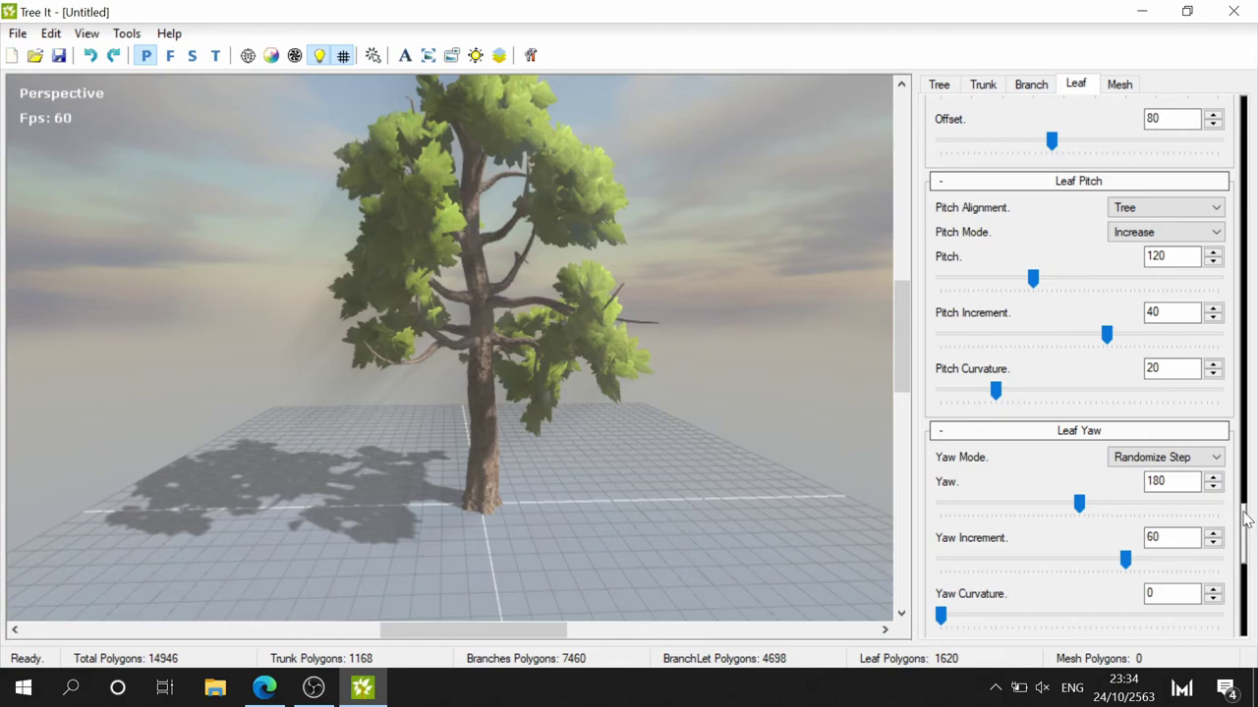
pyautogui.moveTo(1242, 531); pyautogui.dragTo(1242, 101)
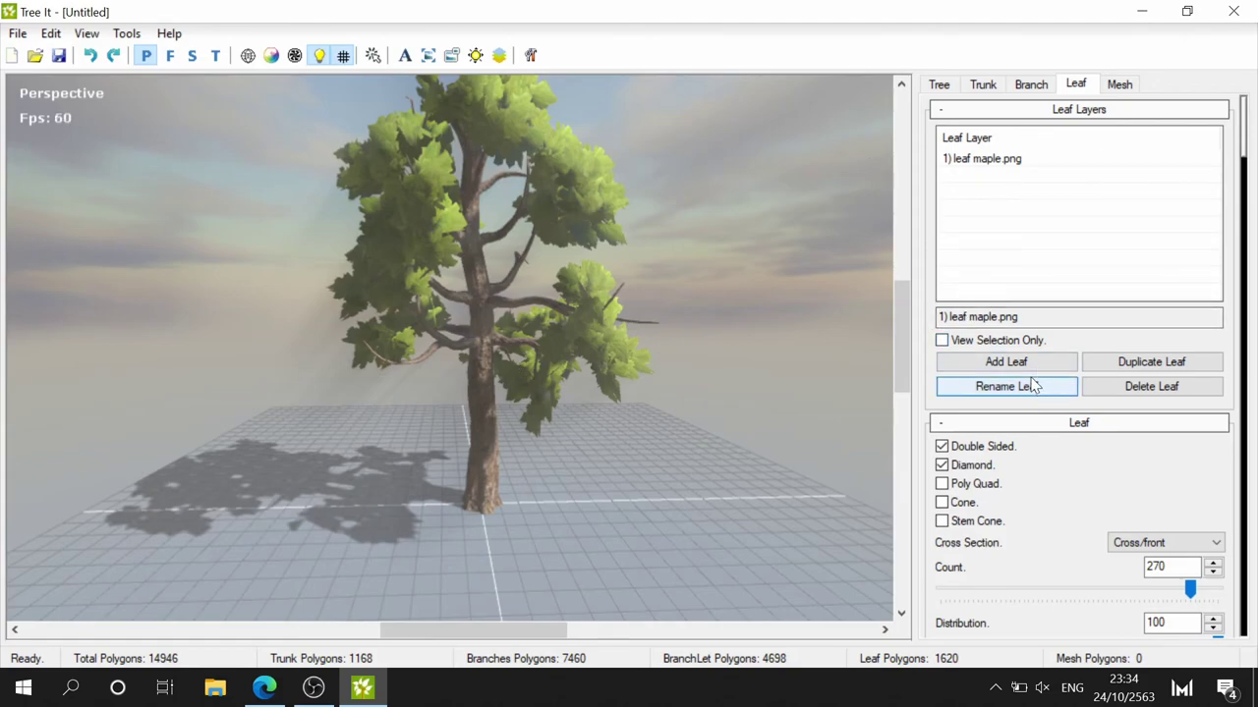
# - Duplicate the '1) leaf maple.png' layer and select the new copy
pyautogui.click(1000, 163)
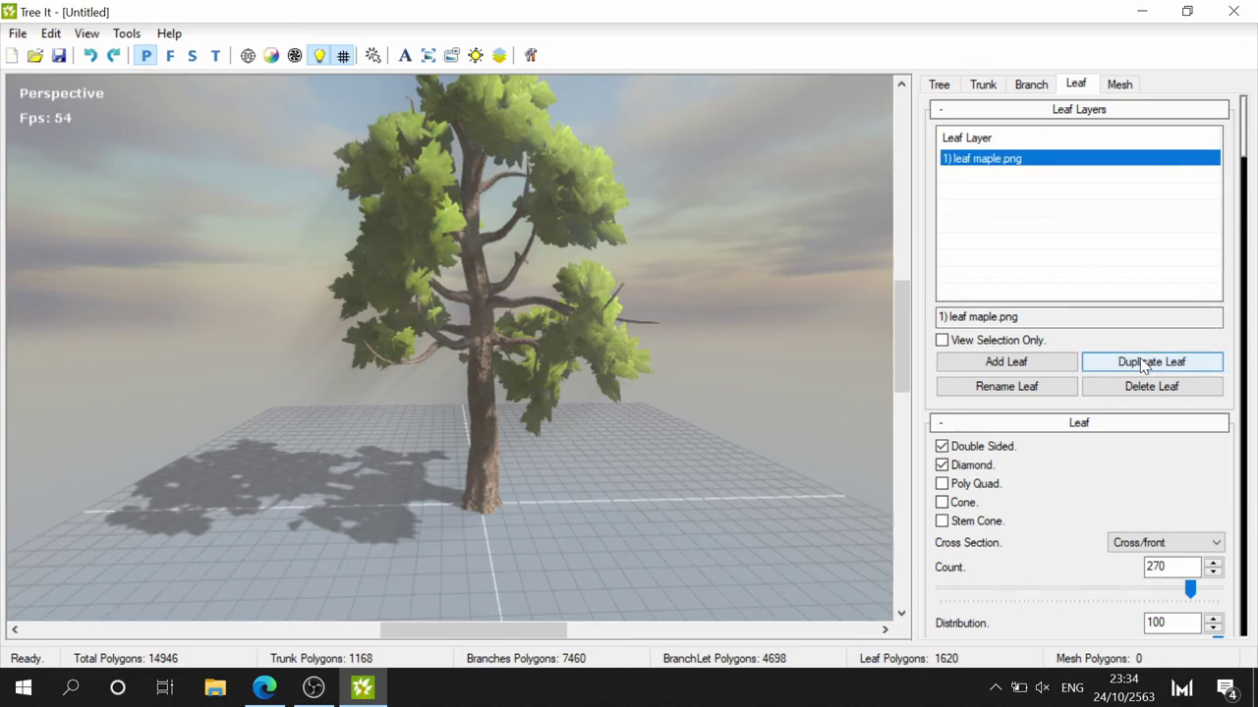
pyautogui.click(1142, 363)
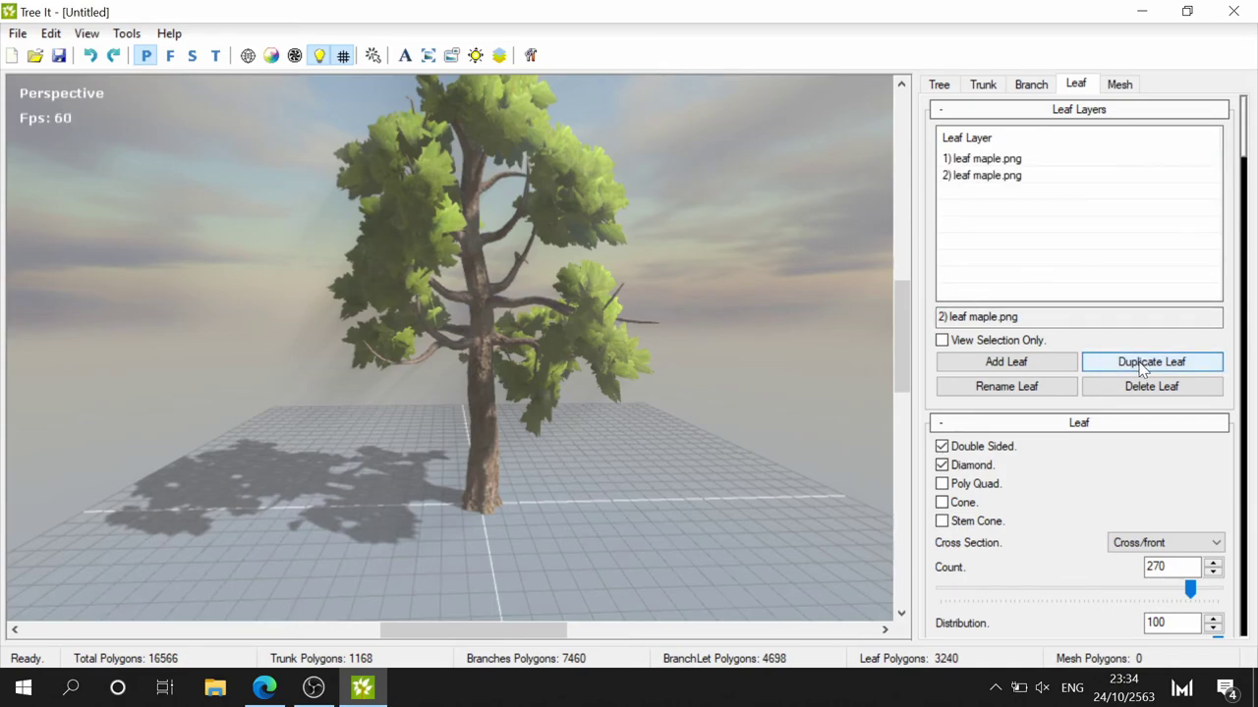
pyautogui.click(1022, 176)
# - Set the second leaf layer's Distribution to 50, leaving no leaves pruned
pyautogui.scroll(-3, 1075, 391)
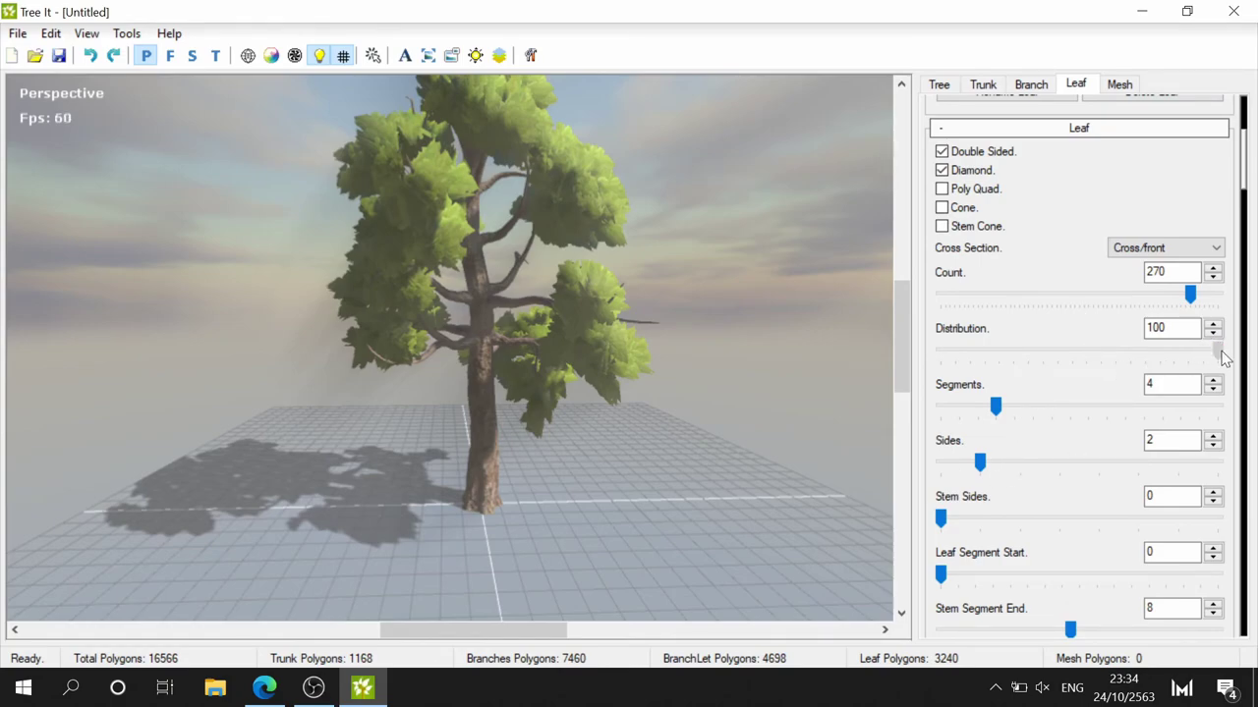
pyautogui.moveTo(1217, 352)
pyautogui.mouseDown()
pyautogui.moveTo(1017, 359)
pyautogui.moveTo(1146, 369)
pyautogui.moveTo(1043, 360)
pyautogui.moveTo(1076, 348)
pyautogui.mouseUp()
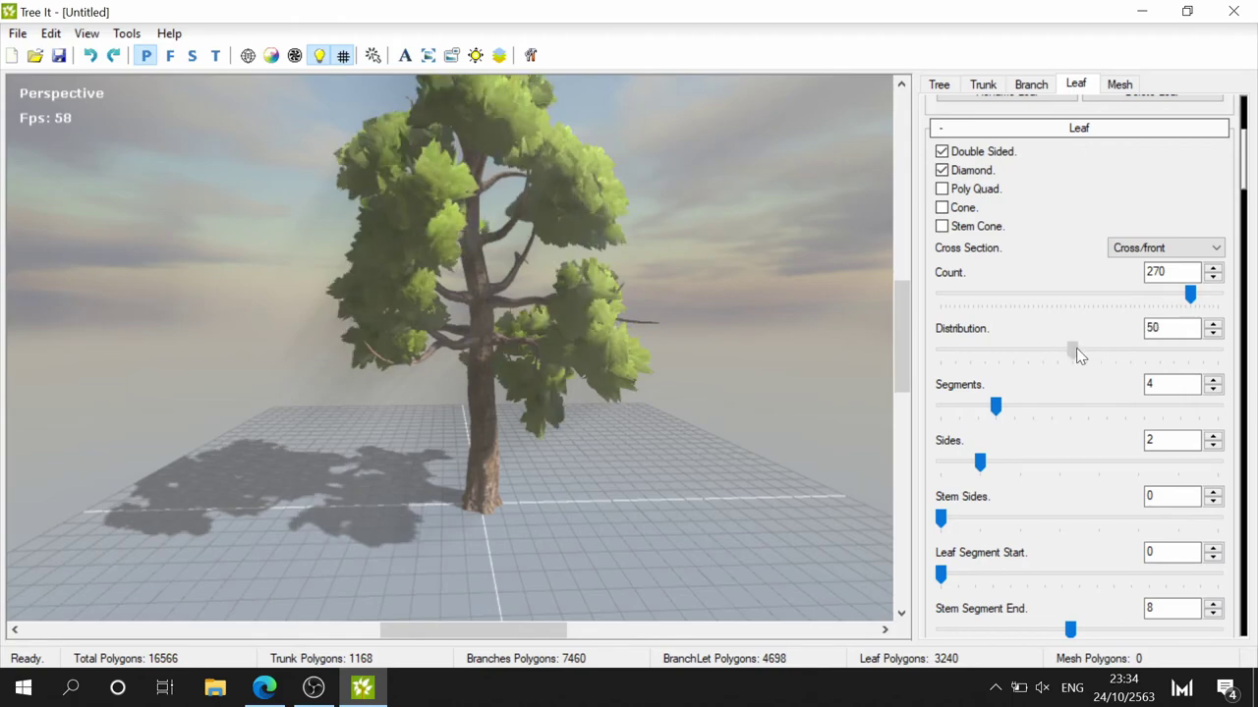
pyautogui.scroll(-2, 1067, 477)
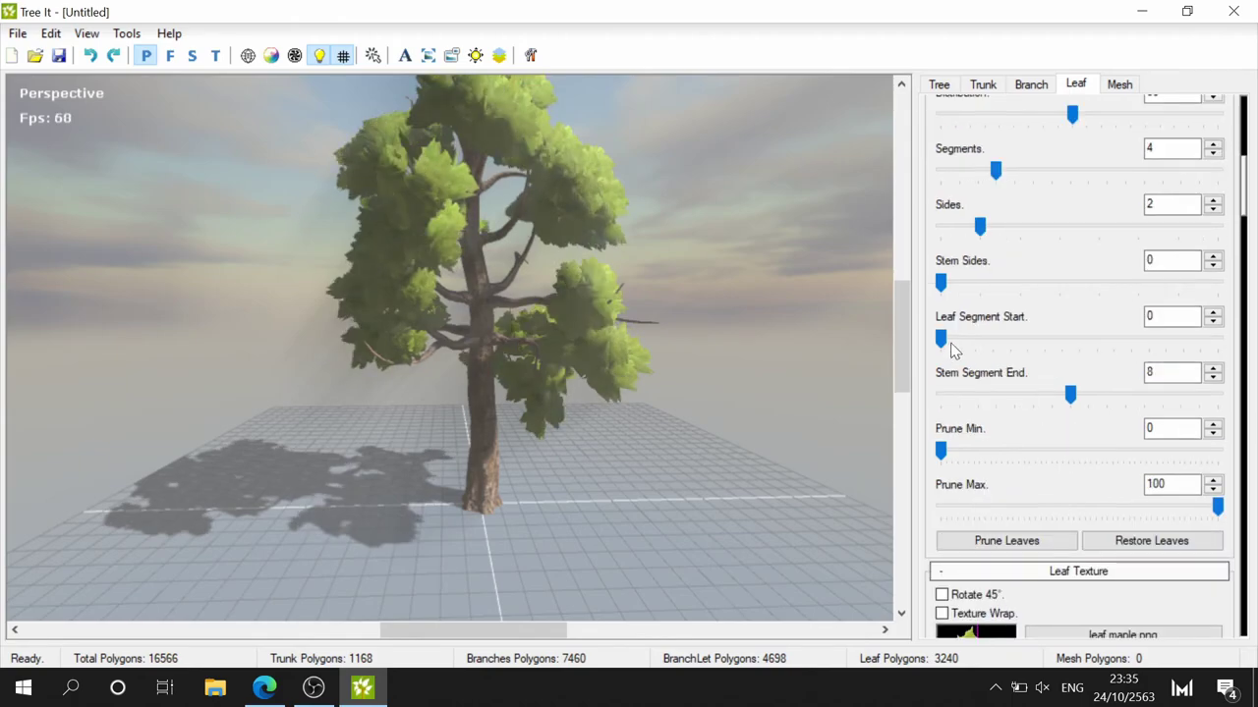
pyautogui.moveTo(944, 450)
pyautogui.mouseDown()
pyautogui.moveTo(979, 450)
pyautogui.moveTo(875, 452)
pyautogui.mouseUp()
pyautogui.scroll(-2, 1043, 481)
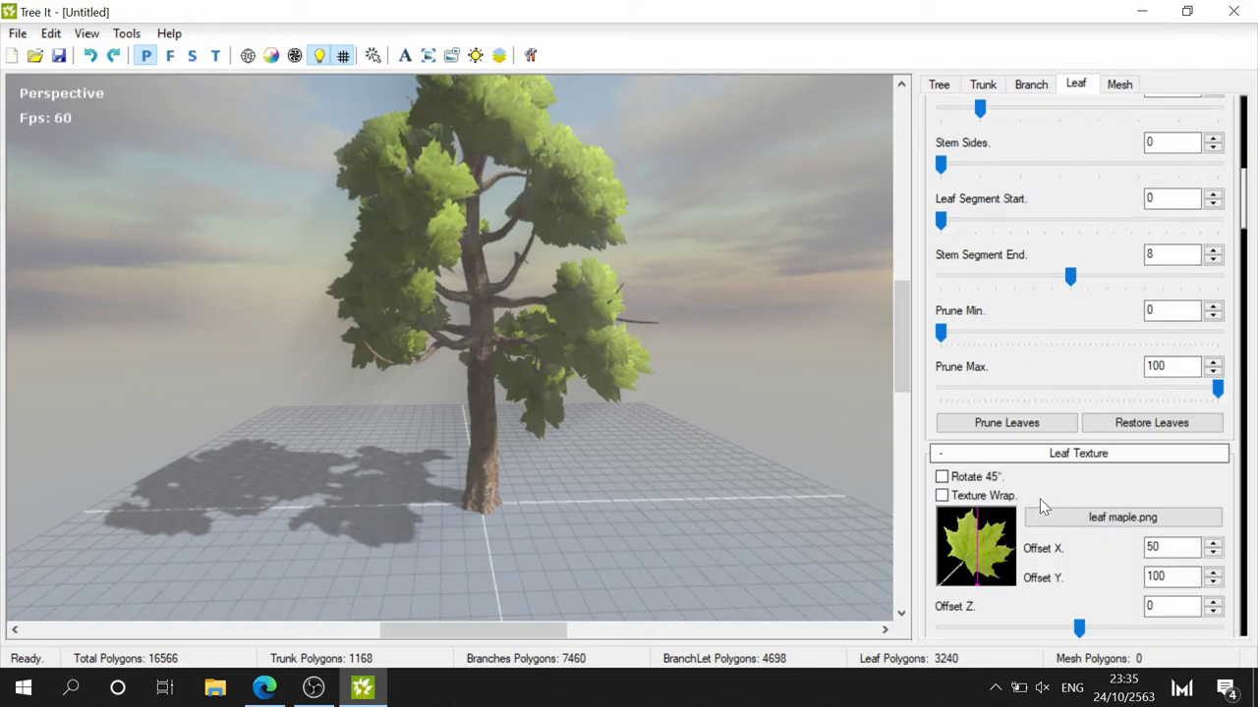
pyautogui.scroll(-7, 1029, 472)
pyautogui.scroll(-5, 1028, 468)
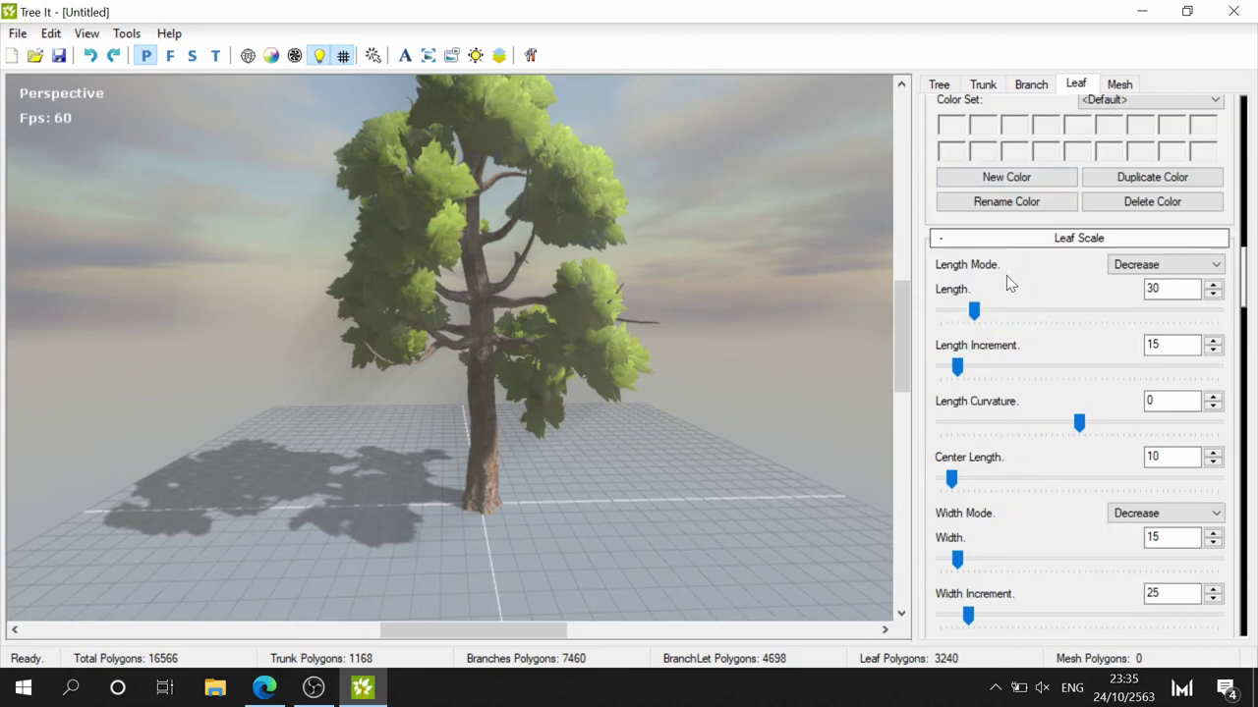
# - Preview the Summer, Autumn and Cold leaf color sets, then settle on <Default>
pyautogui.scroll(6, 1004, 282)
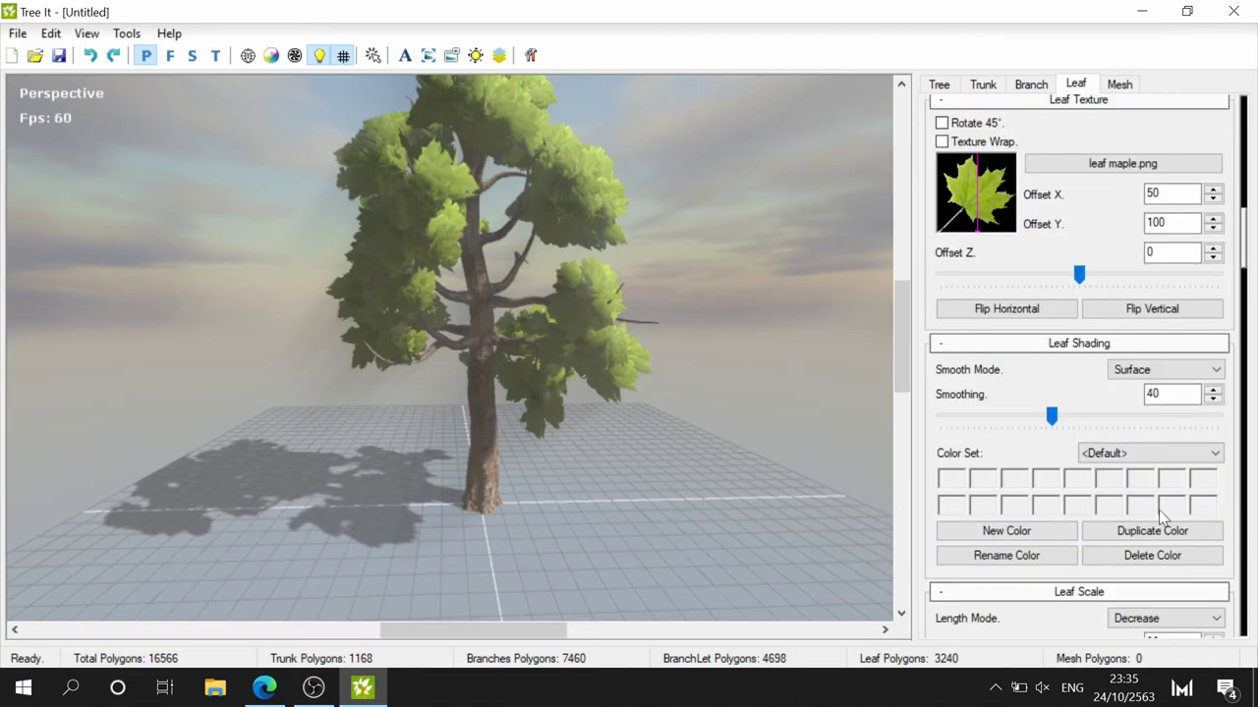
pyautogui.click(1182, 453)
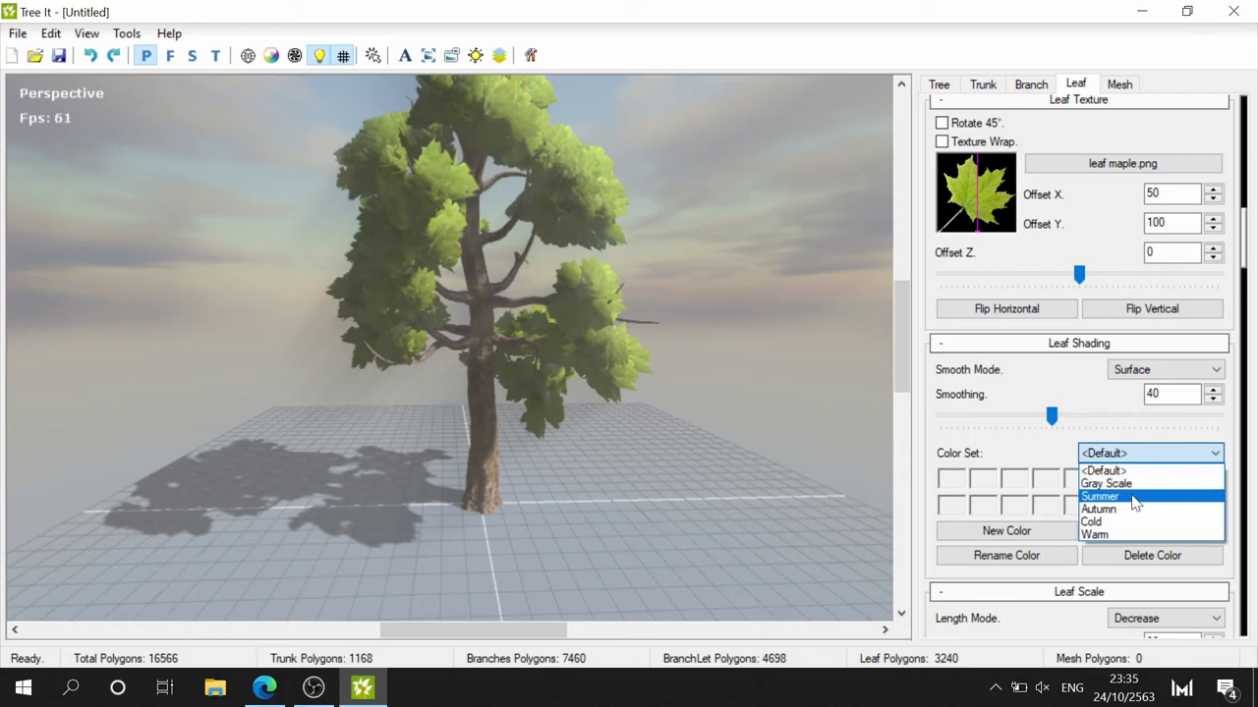
pyautogui.click(1134, 499)
pyautogui.click(1184, 453)
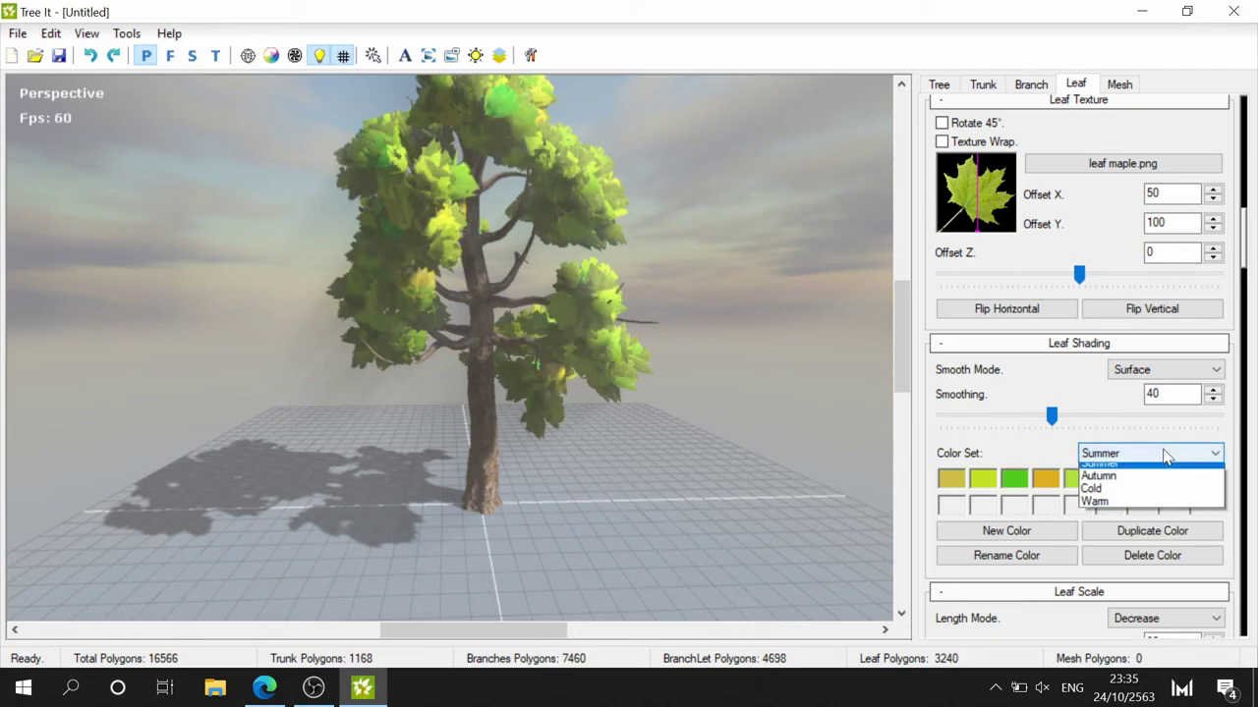
pyautogui.click(1135, 510)
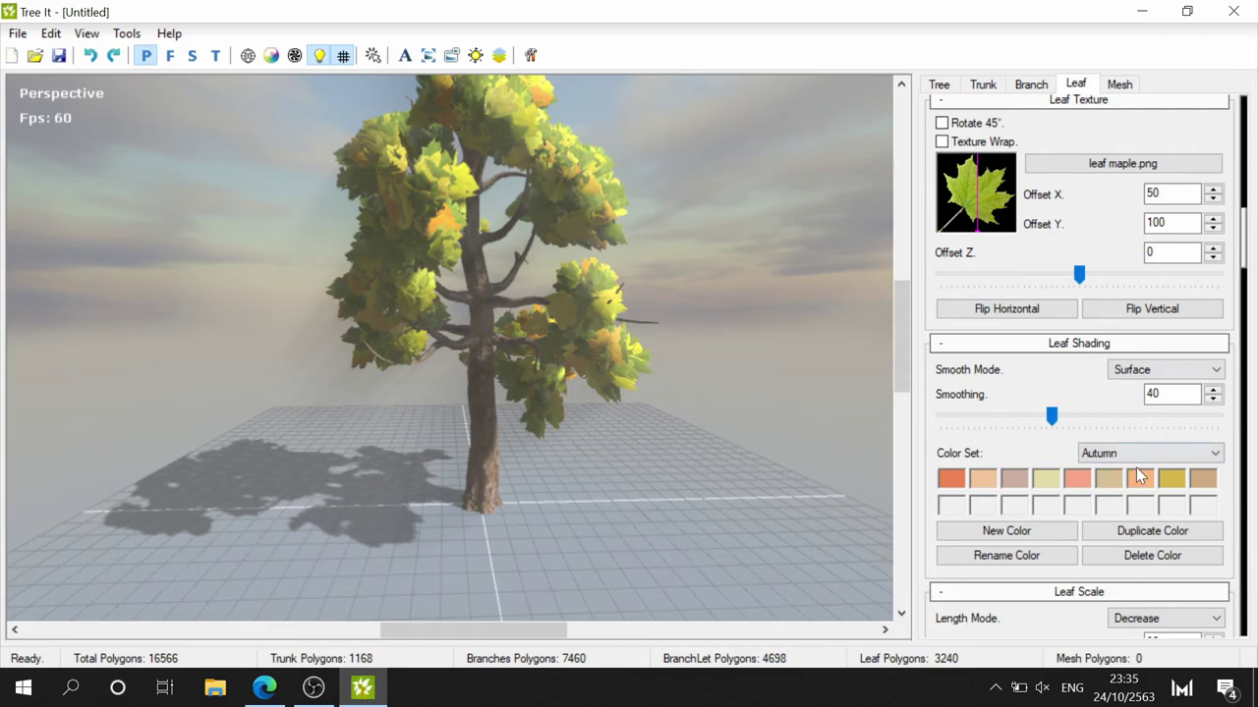
pyautogui.click(1147, 454)
pyautogui.click(1120, 523)
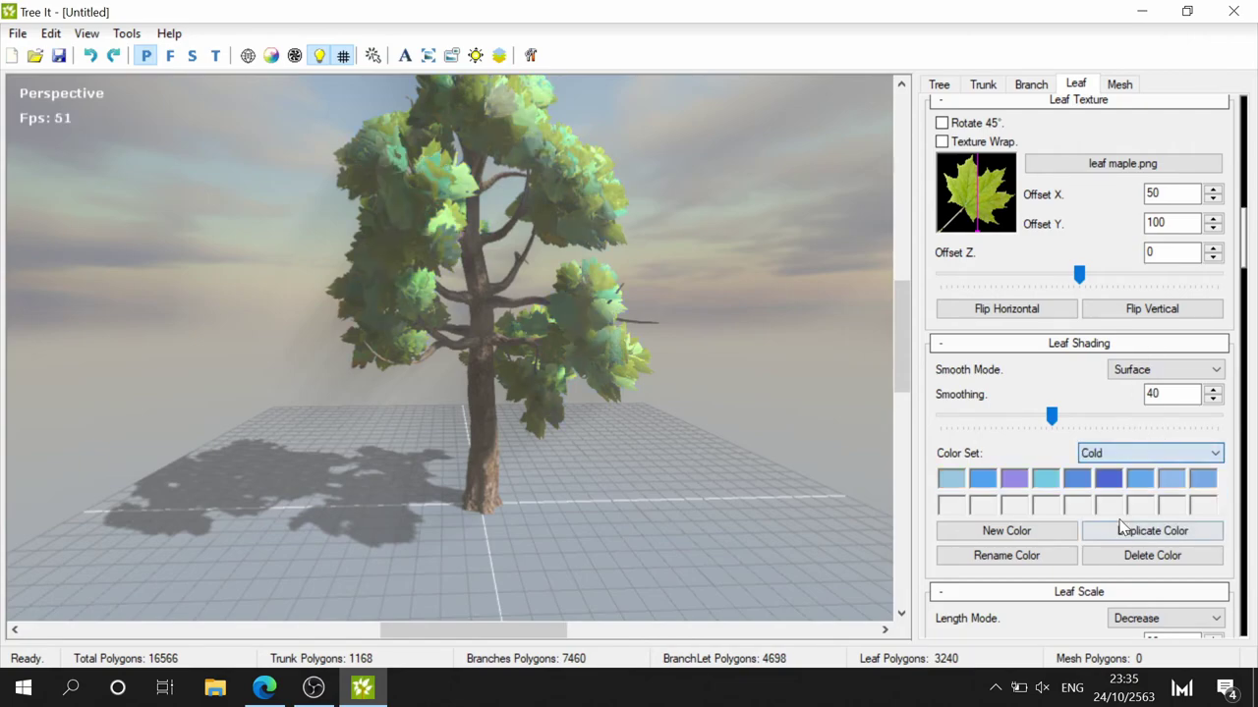
pyautogui.click(1128, 454)
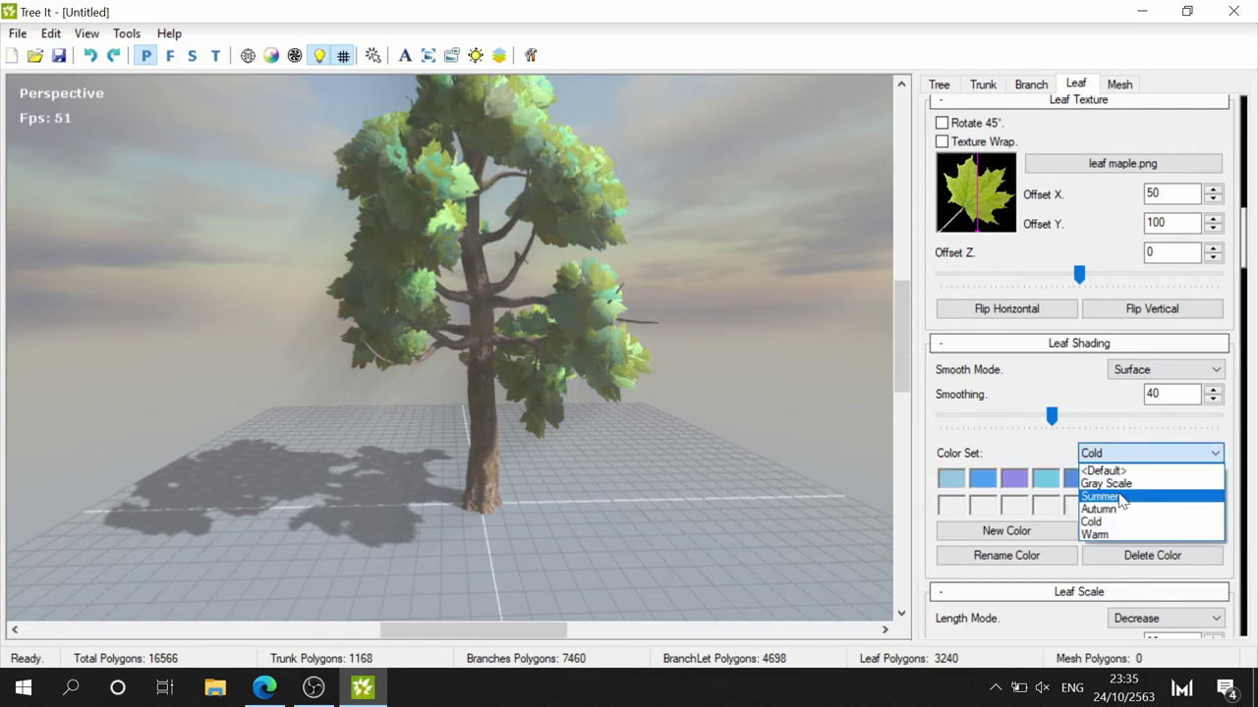
pyautogui.click(1120, 537)
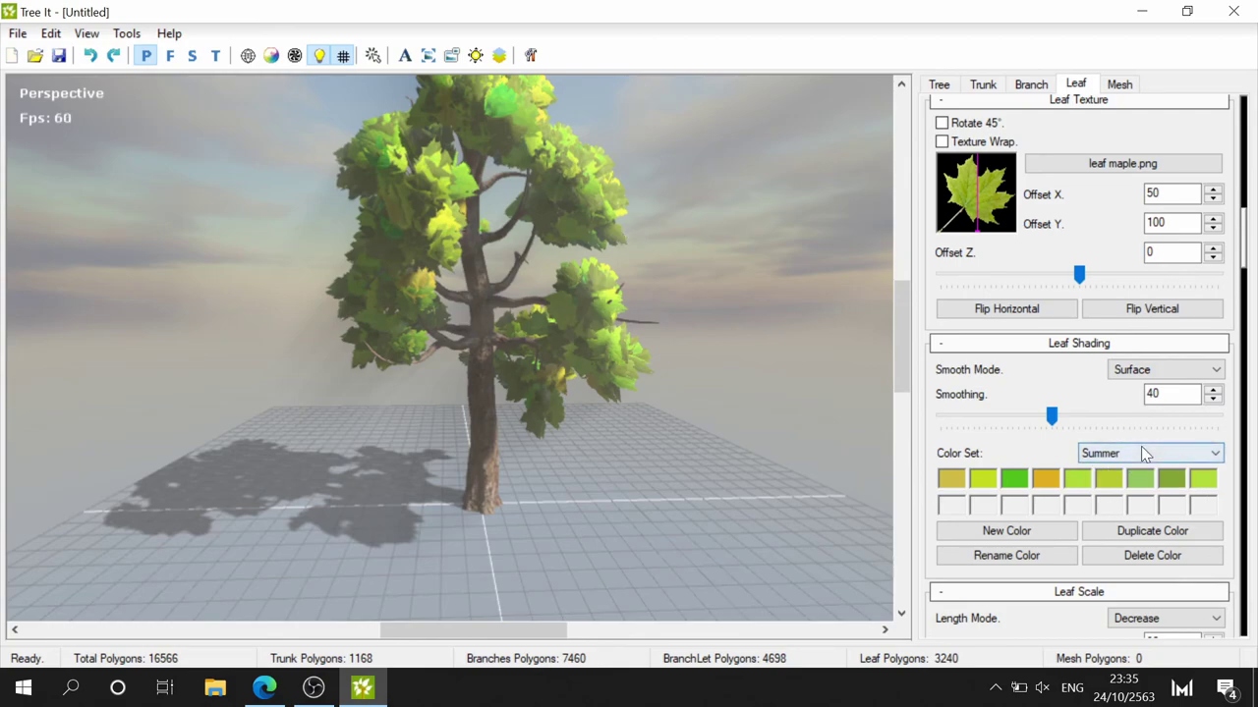
pyautogui.click(1142, 453)
pyautogui.click(1110, 463)
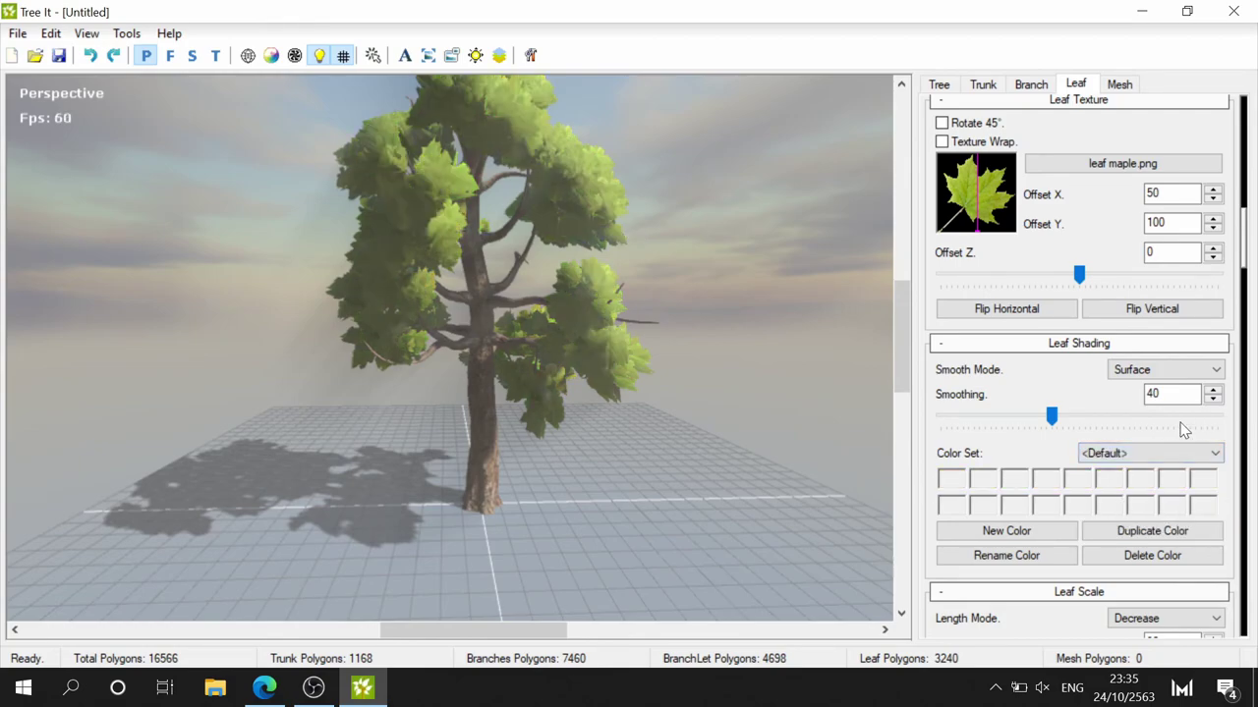
# - Lengthen the leaves to Length 40, with the length increment left at 15
pyautogui.moveTo(1083, 412); pyautogui.dragTo(1066, 414)
pyautogui.scroll(-1, 1128, 473)
pyautogui.scroll(-8, 1128, 474)
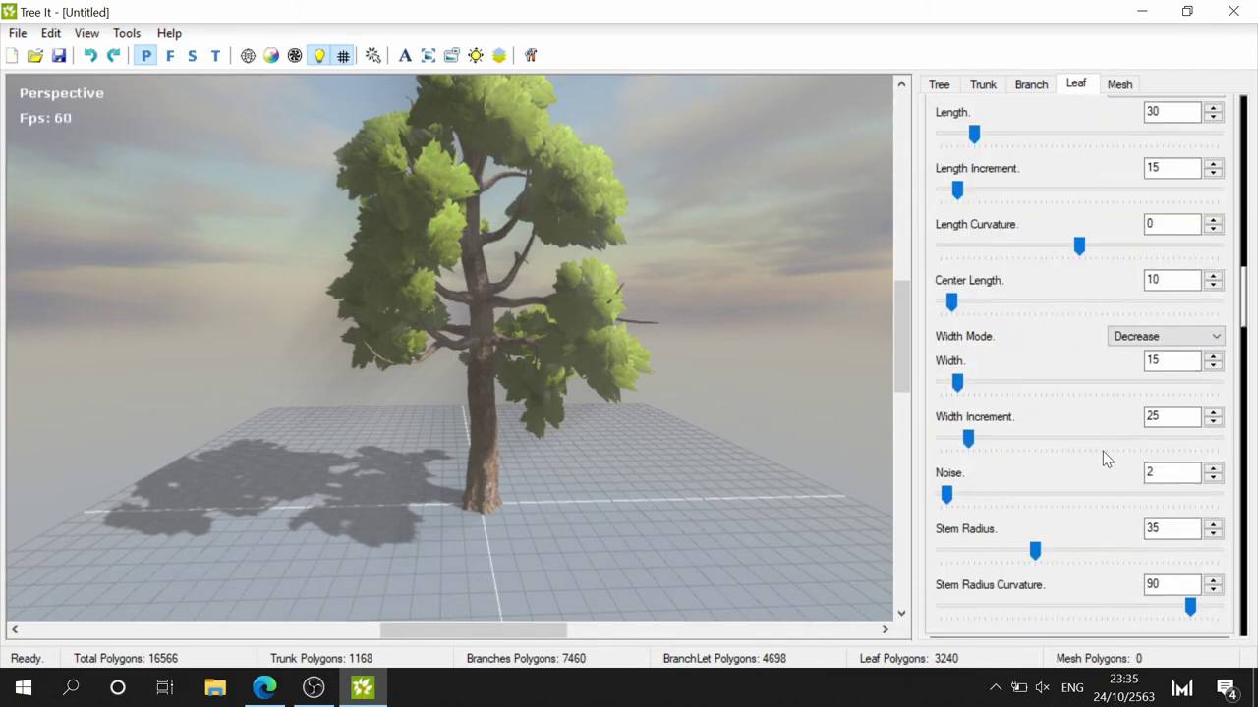
pyautogui.scroll(3, 1103, 453)
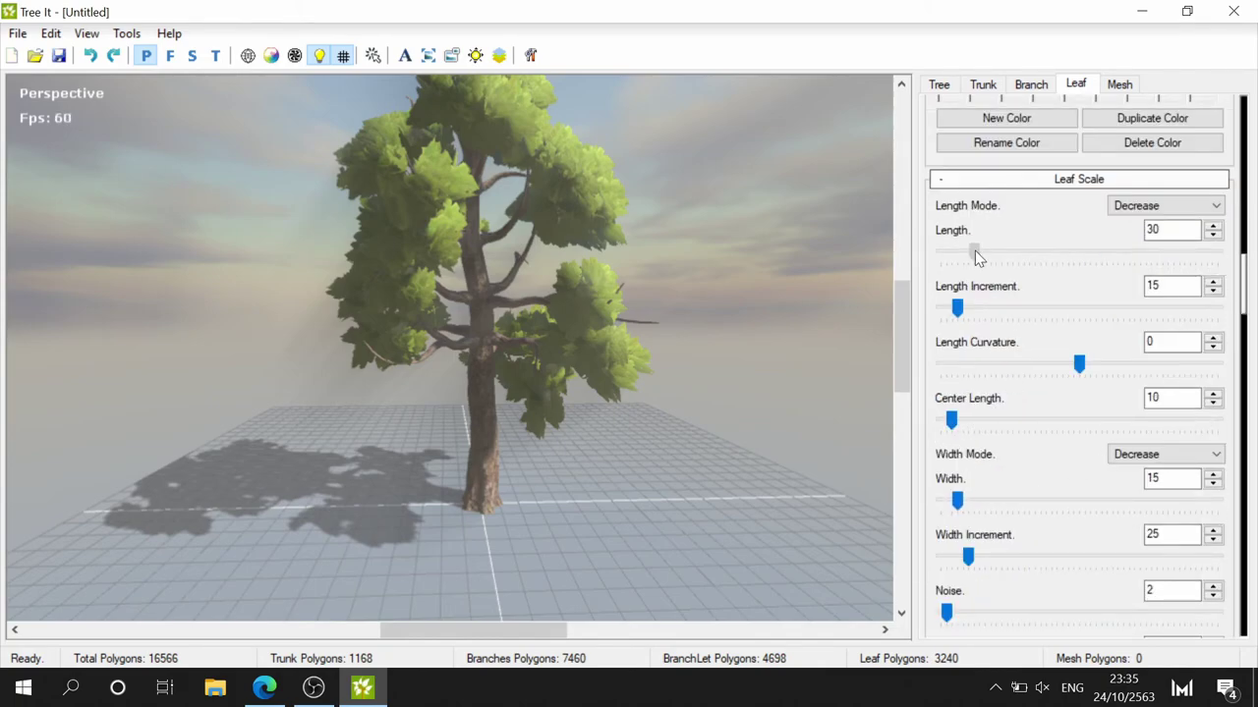
pyautogui.moveTo(974, 252); pyautogui.dragTo(989, 257)
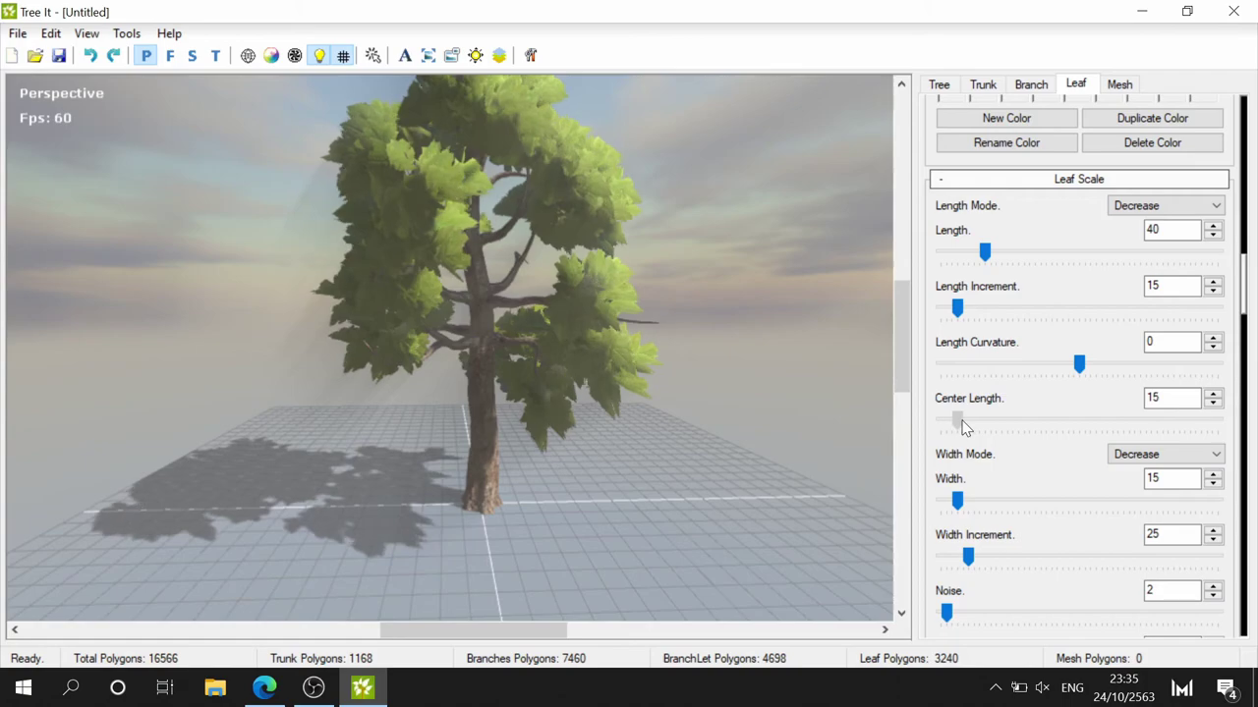
pyautogui.click(971, 312)
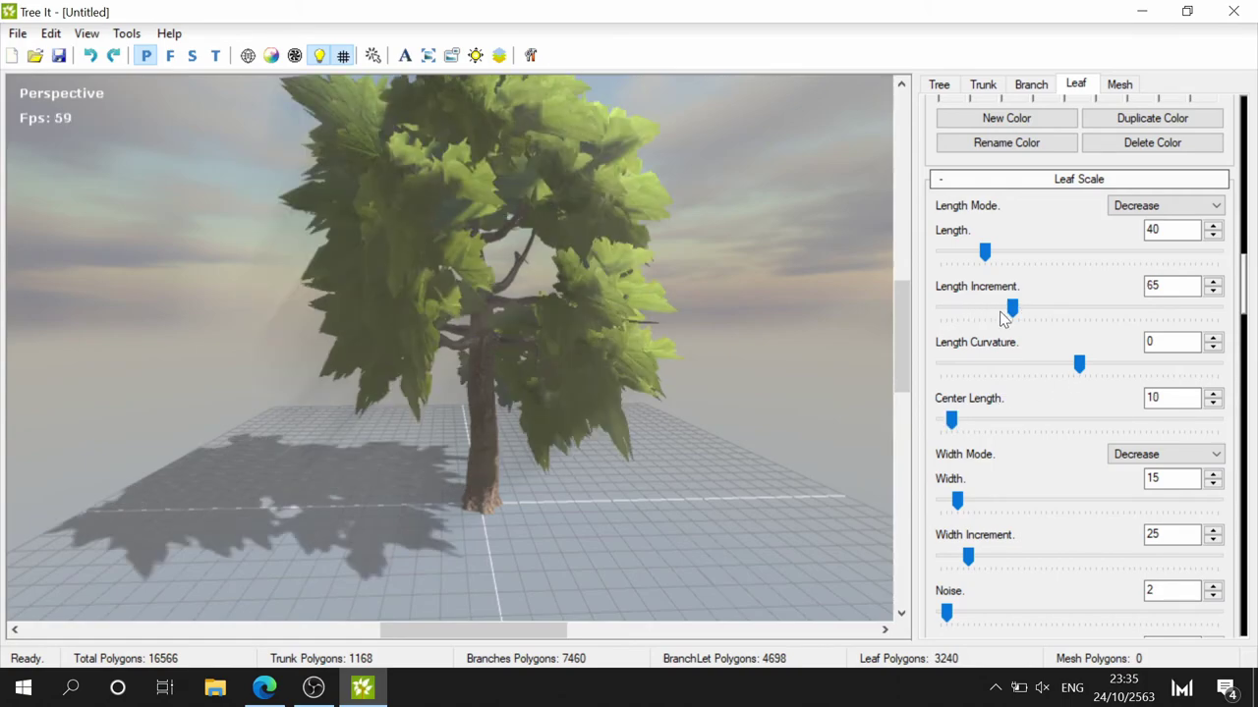
pyautogui.moveTo(1012, 308); pyautogui.dragTo(957, 308)
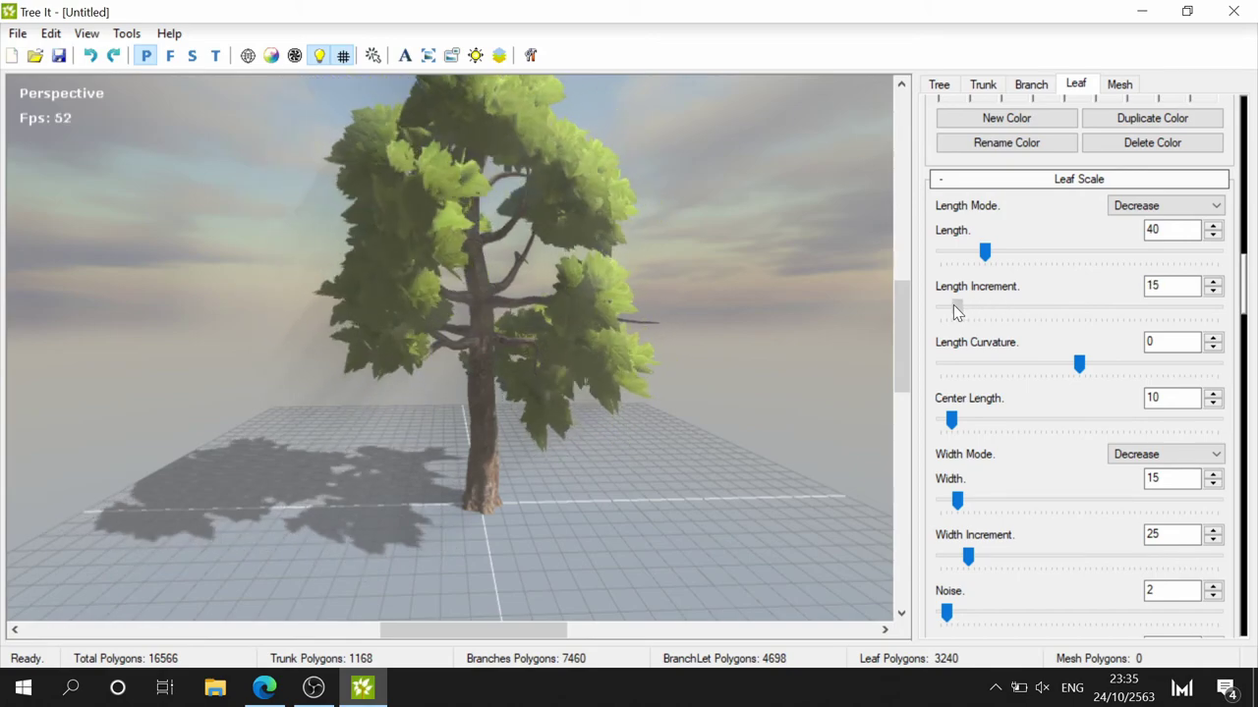
pyautogui.scroll(3, 1010, 336)
pyautogui.scroll(-5, 1006, 448)
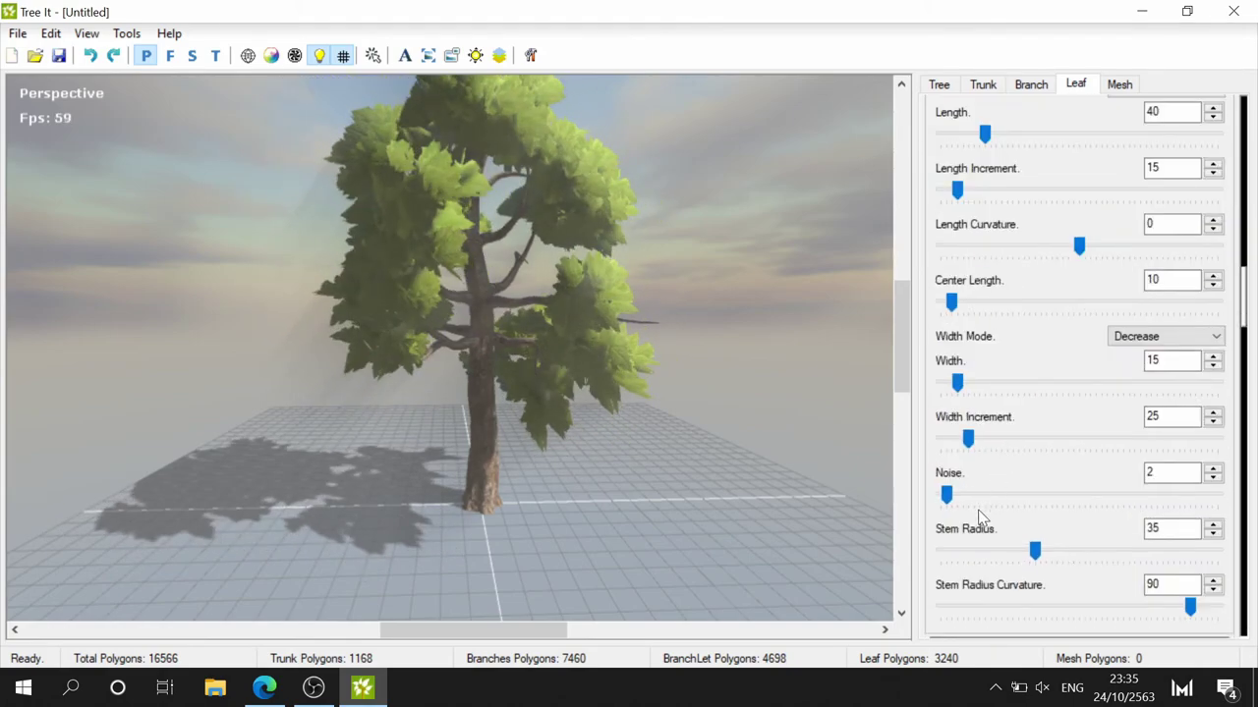
pyautogui.scroll(-6, 983, 516)
pyautogui.scroll(3, 993, 492)
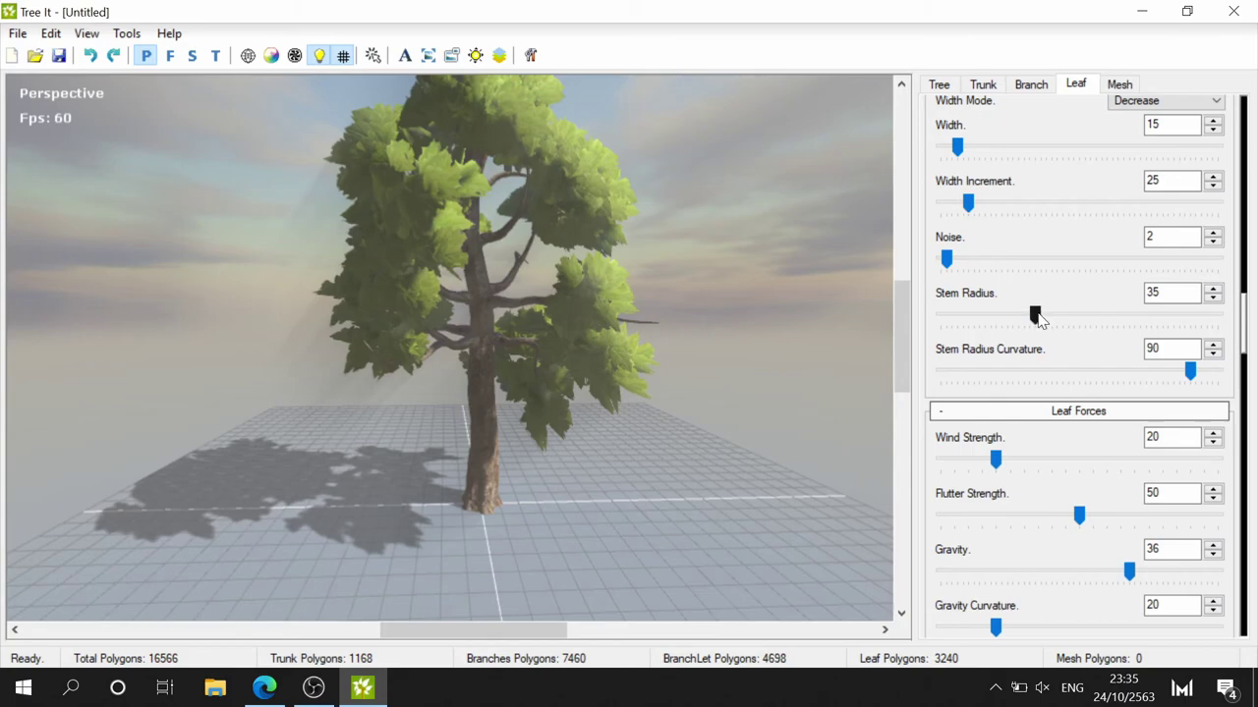
# - Reduce the leaf stem radius and raise leaf Crinkliness to 14
pyautogui.moveTo(1035, 314); pyautogui.dragTo(992, 315)
pyautogui.scroll(-5, 1041, 430)
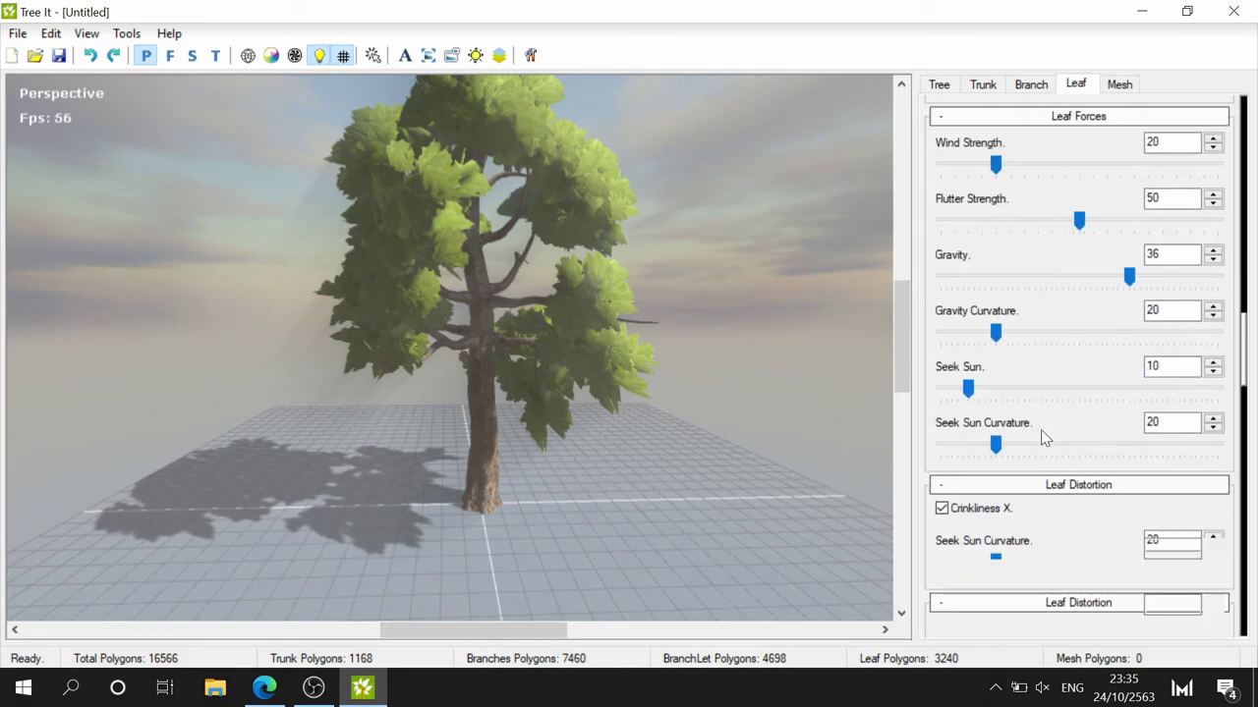
pyautogui.scroll(-4, 1002, 439)
pyautogui.scroll(-3, 1002, 440)
pyautogui.scroll(3, 1022, 344)
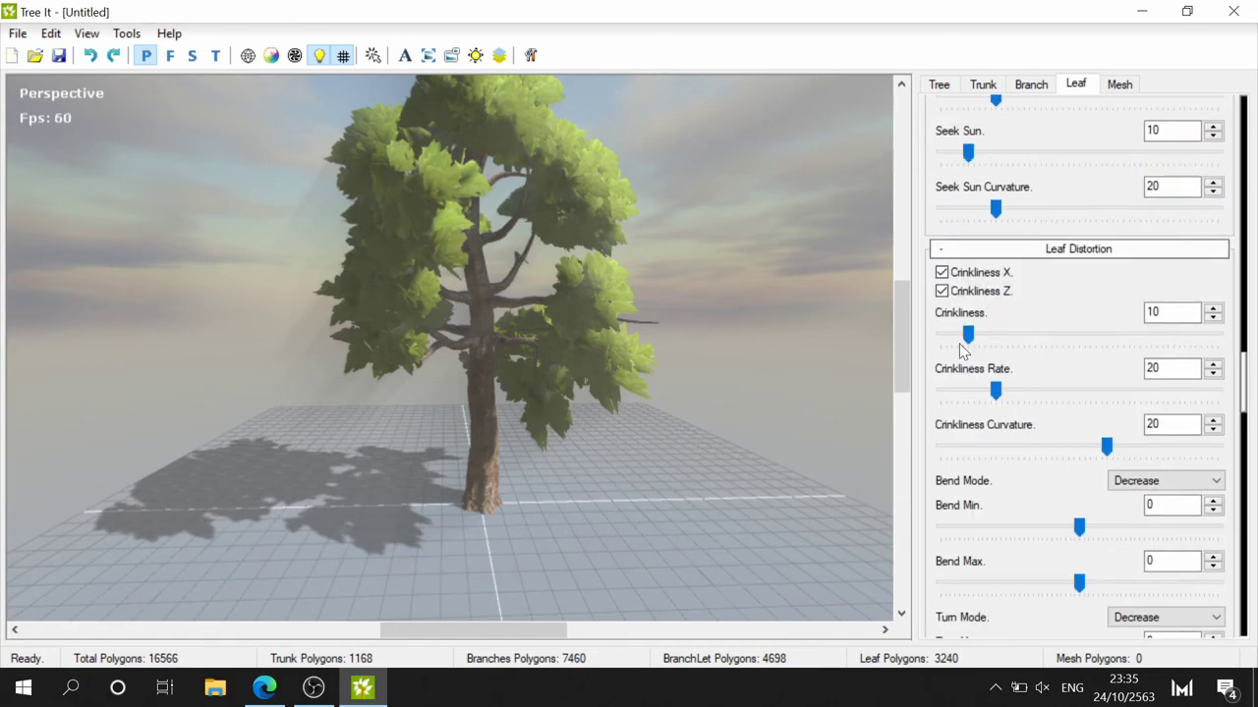
pyautogui.scroll(5, 973, 337)
pyautogui.scroll(-2, 1004, 520)
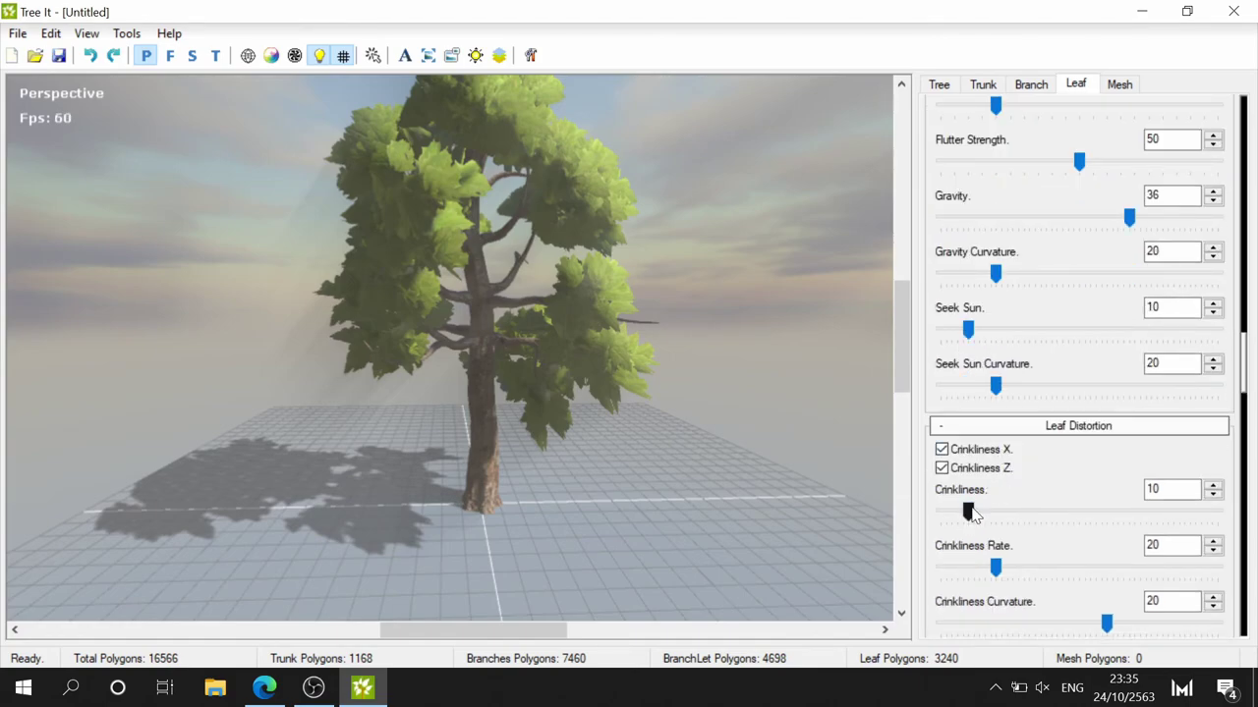
pyautogui.moveTo(967, 511); pyautogui.dragTo(987, 513)
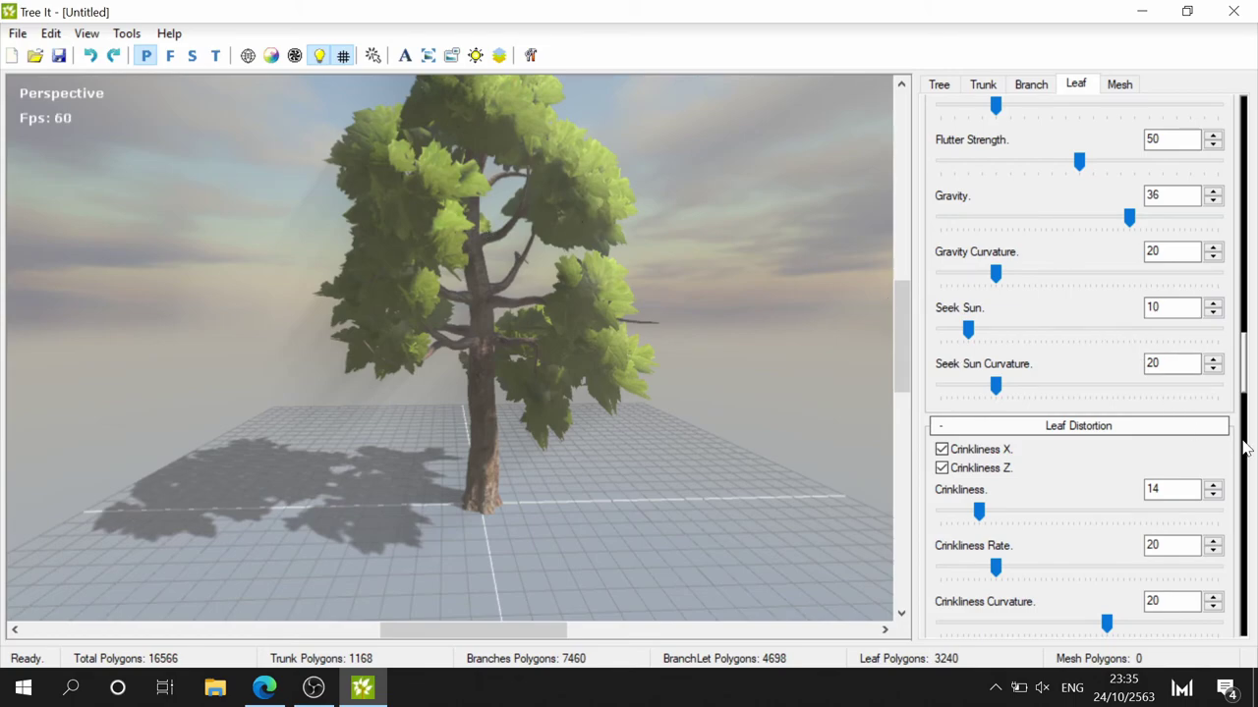
pyautogui.moveTo(1247, 374); pyautogui.dragTo(1228, 632)
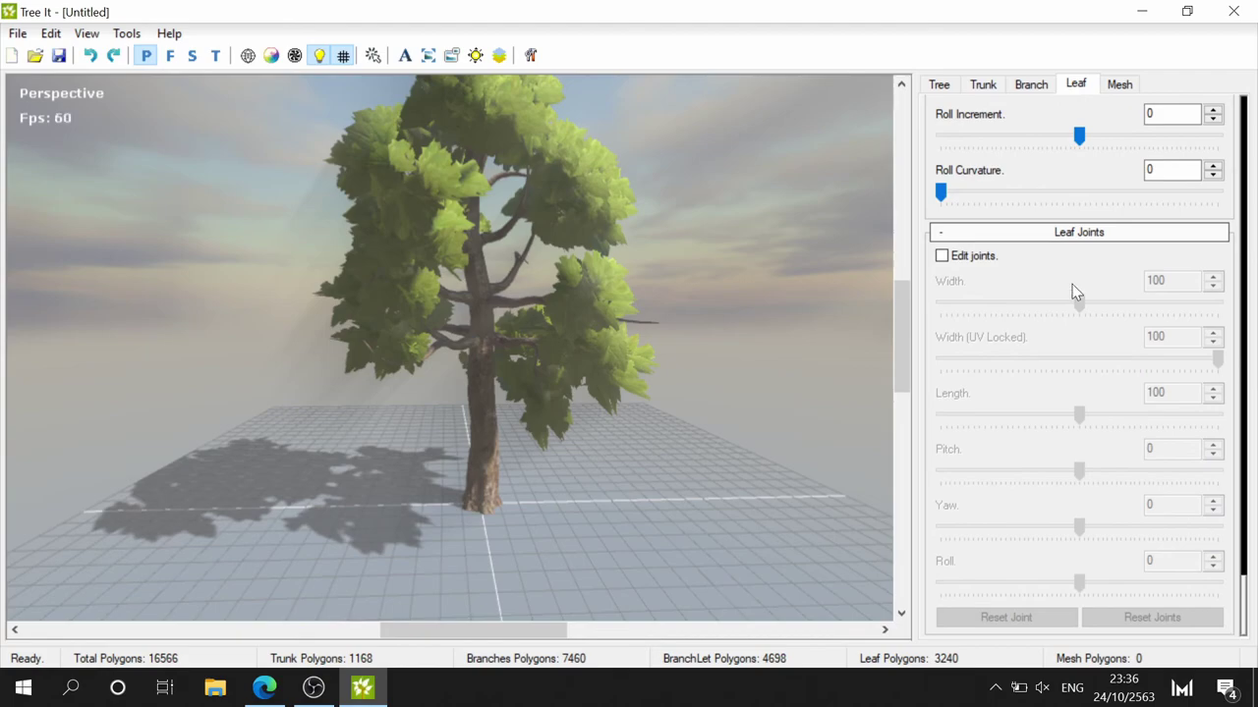
pyautogui.click(972, 266)
pyautogui.click(973, 265)
pyautogui.click(973, 265)
pyautogui.click(973, 267)
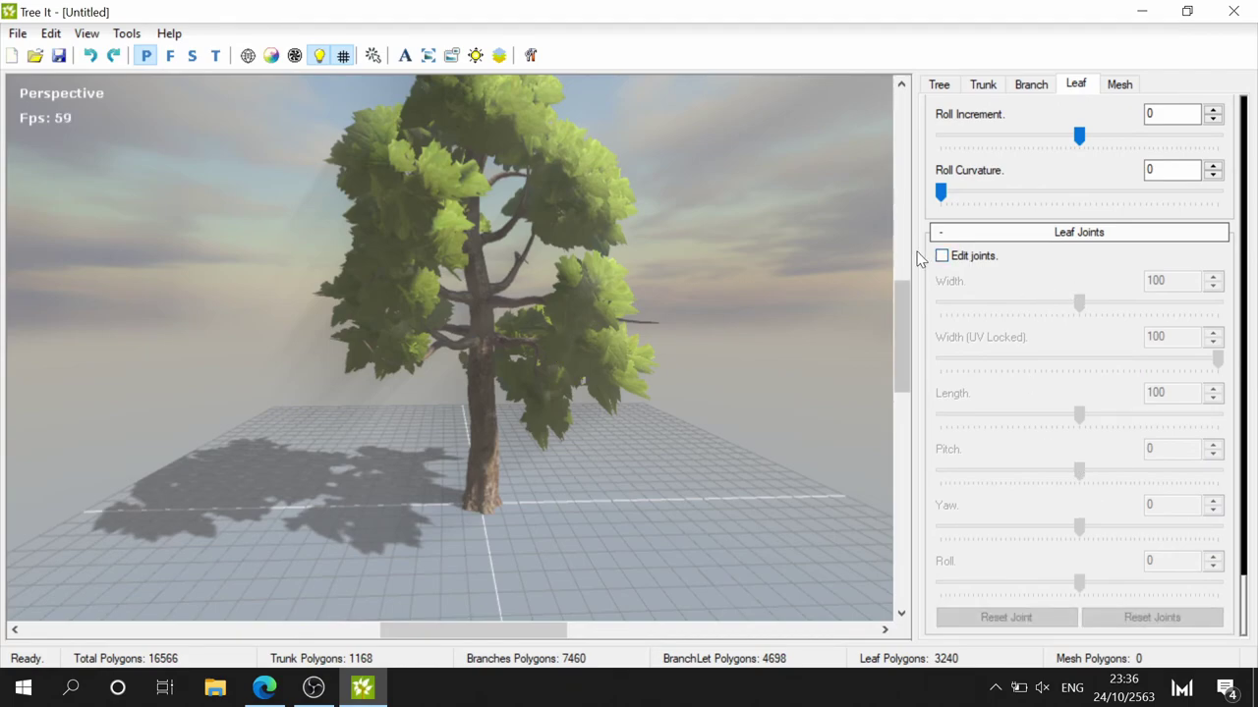
pyautogui.click(960, 258)
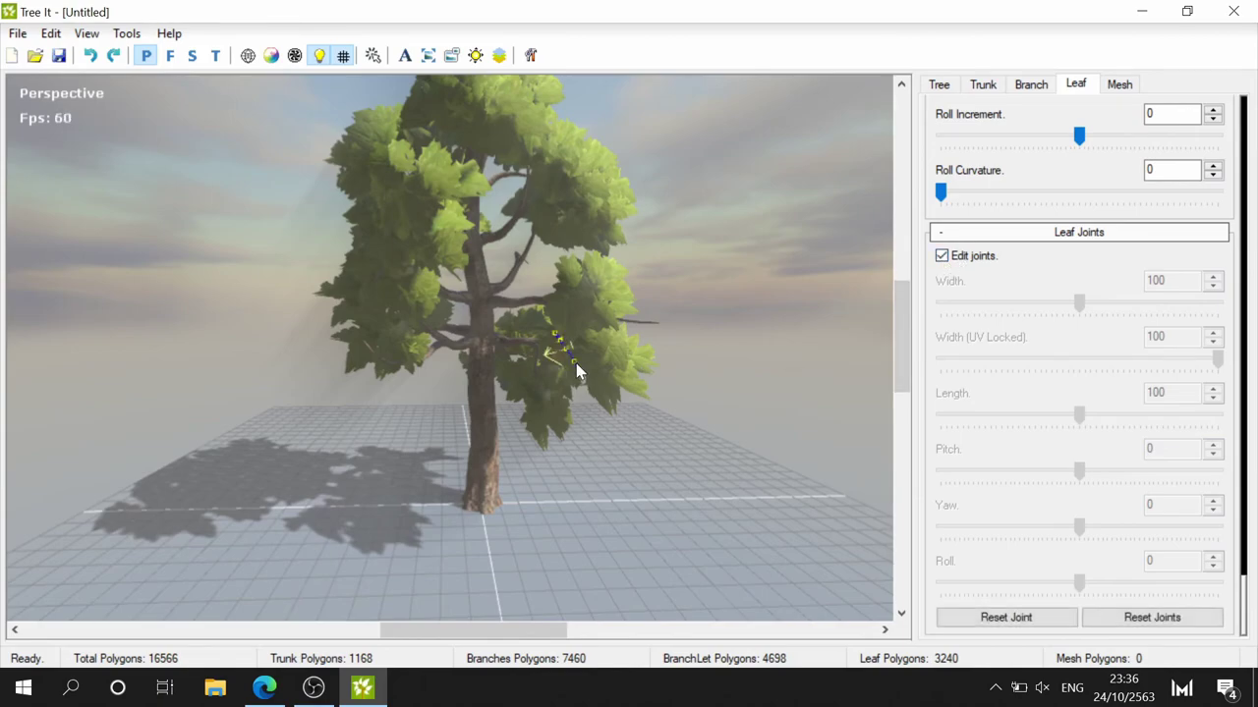
pyautogui.scroll(2, 580, 388)
pyautogui.scroll(2, 569, 396)
pyautogui.scroll(2, 576, 389)
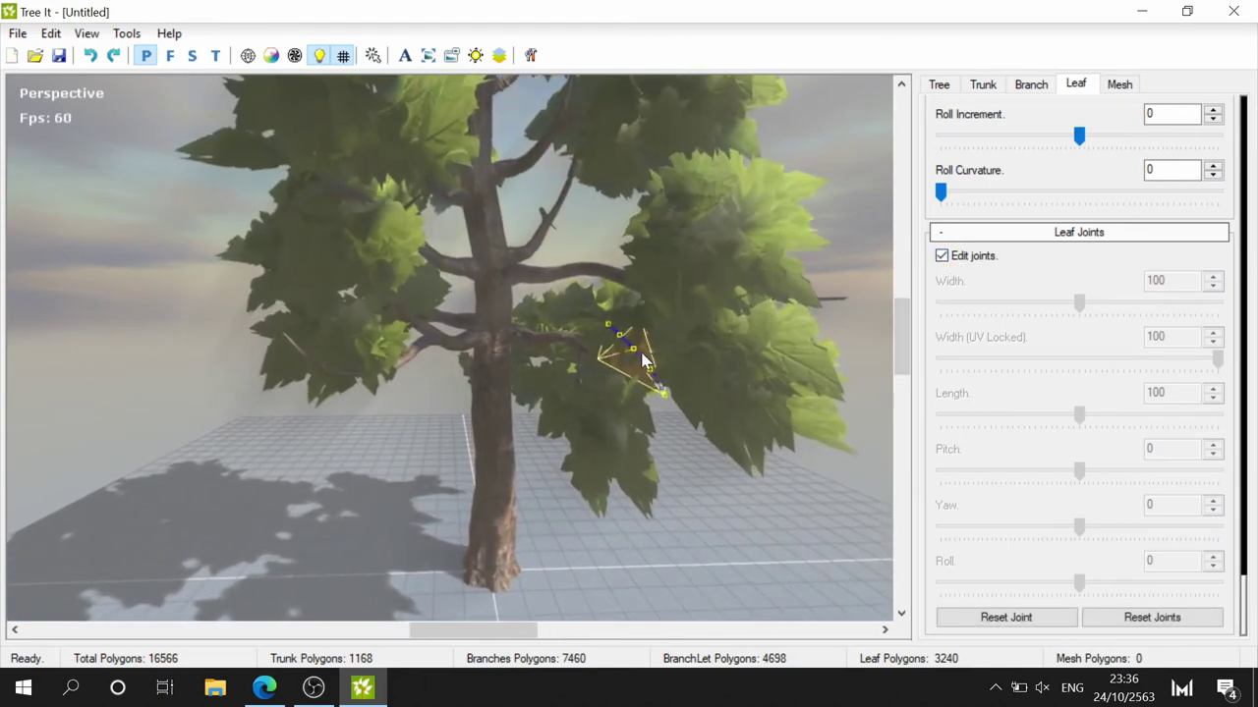
pyautogui.moveTo(638, 350)
pyautogui.mouseDown()
pyautogui.moveTo(625, 325)
pyautogui.moveTo(634, 330)
pyautogui.mouseUp()
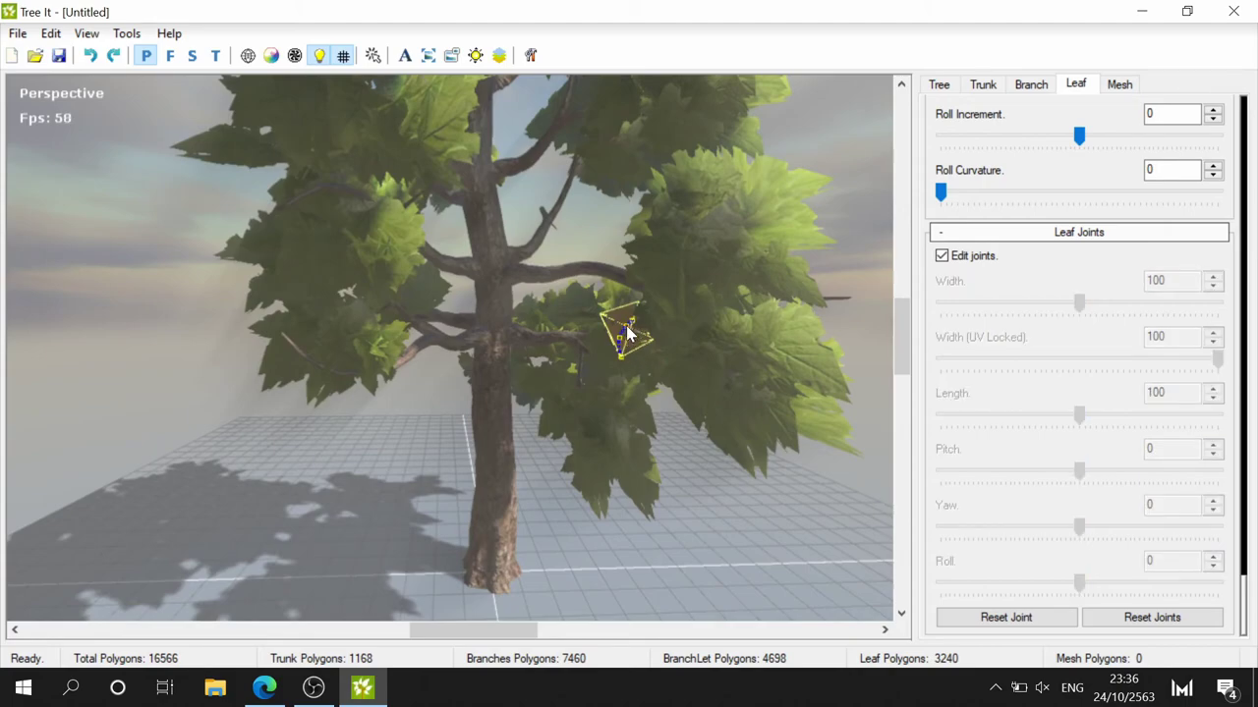
pyautogui.click(627, 334)
pyautogui.moveTo(1079, 304); pyautogui.dragTo(1077, 313)
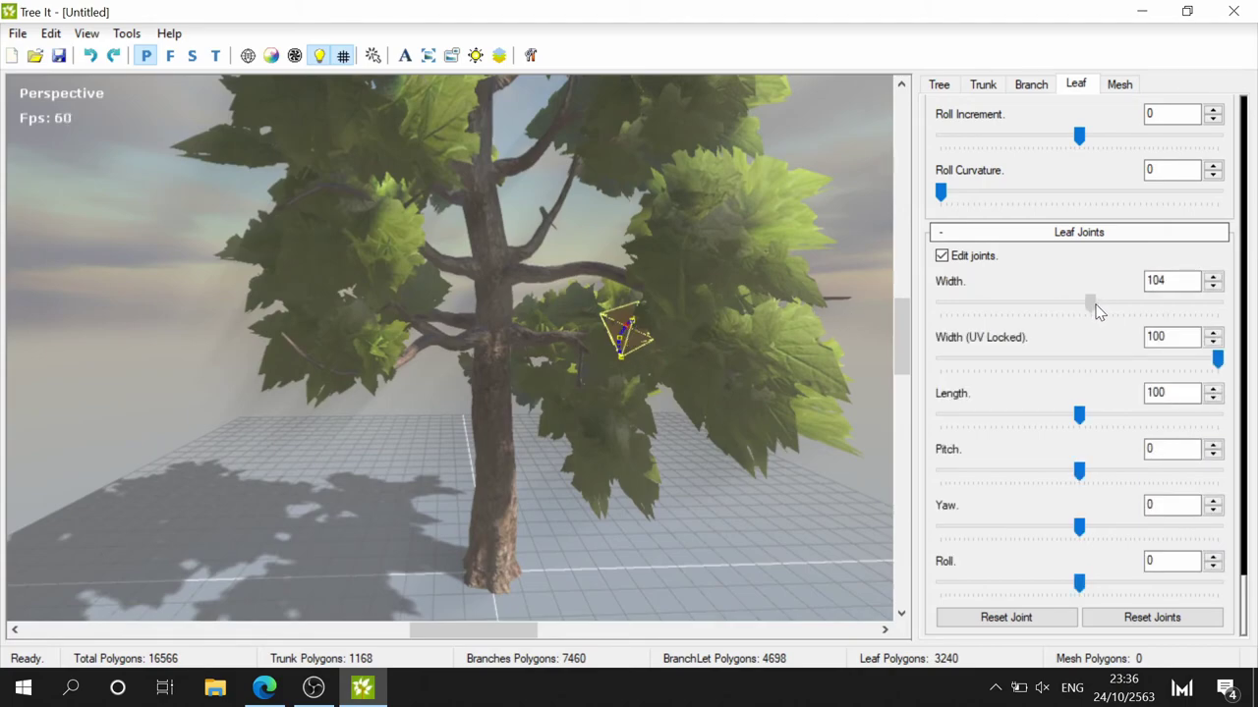
pyautogui.click(943, 257)
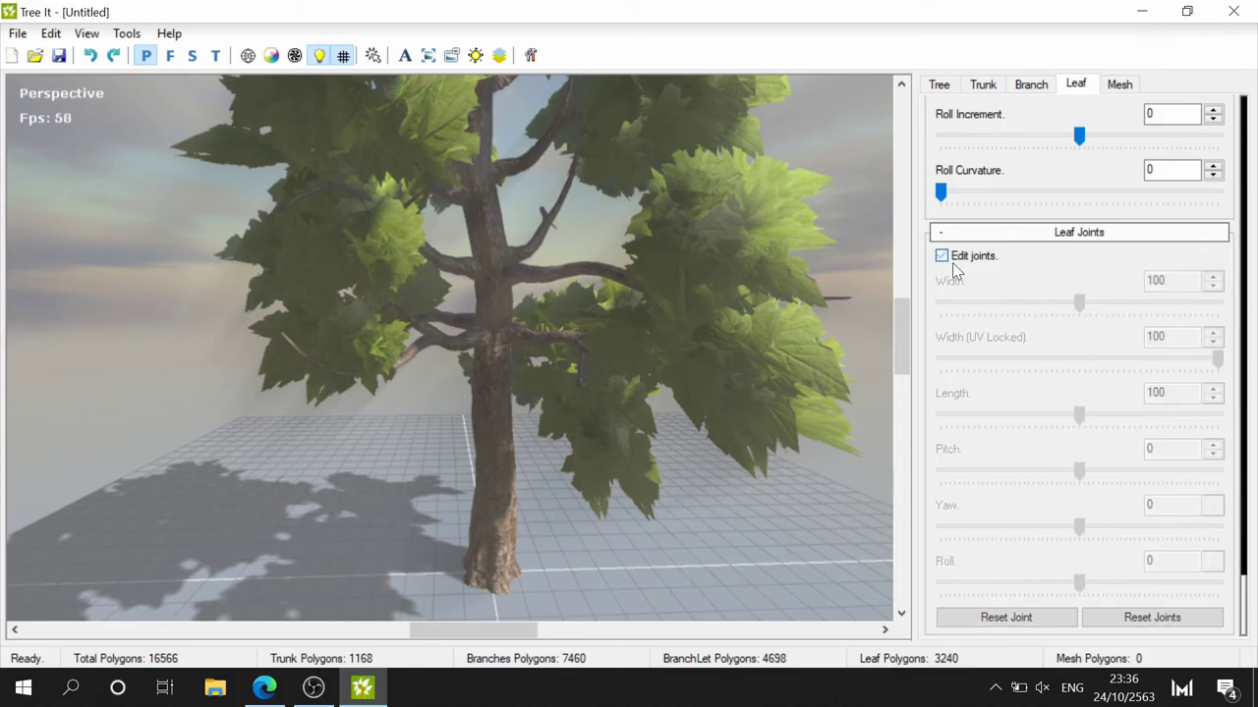
pyautogui.scroll(5, 1131, 493)
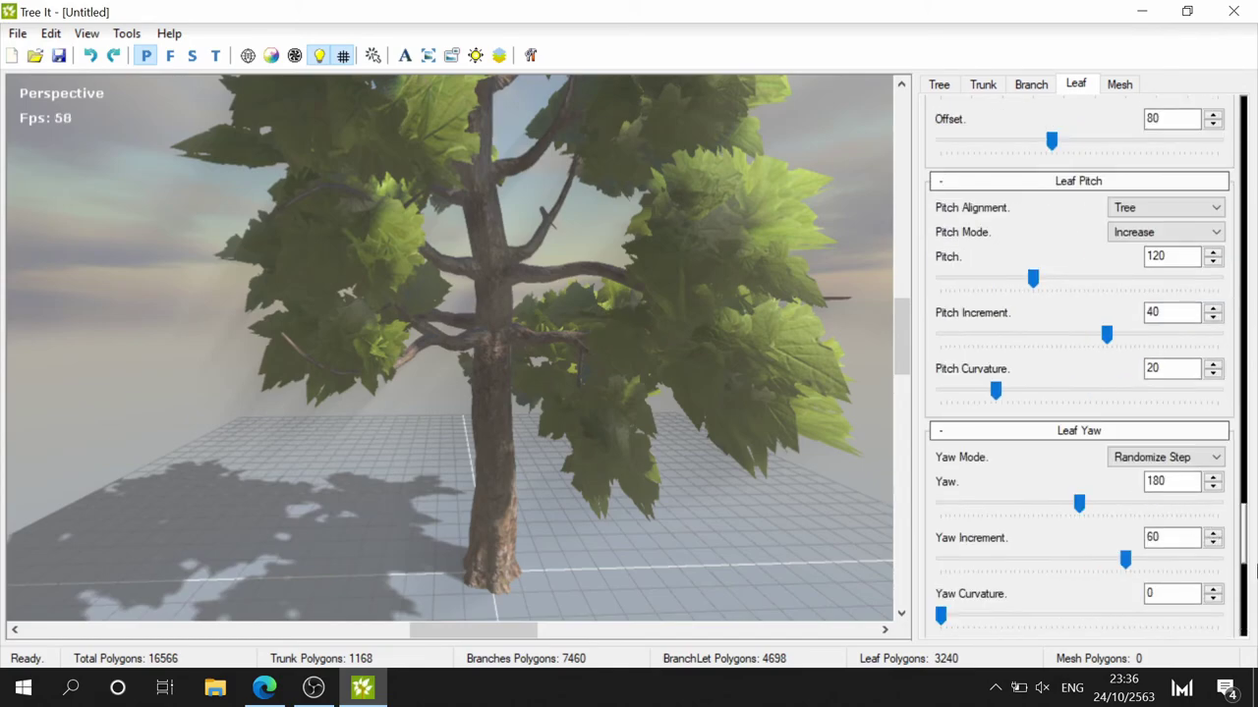
pyautogui.moveTo(1245, 560); pyautogui.dragTo(1226, 112)
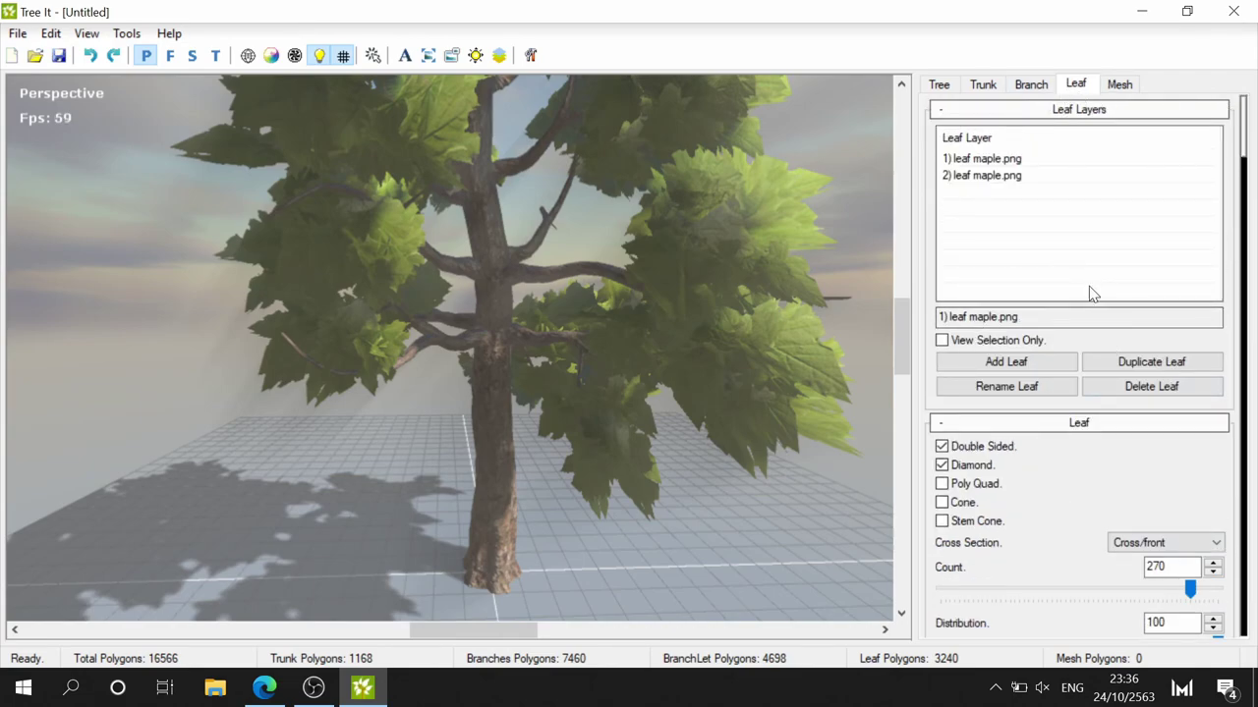
# - Raise the tree's branch count to 29 in the branch settings
pyautogui.click(1031, 85)
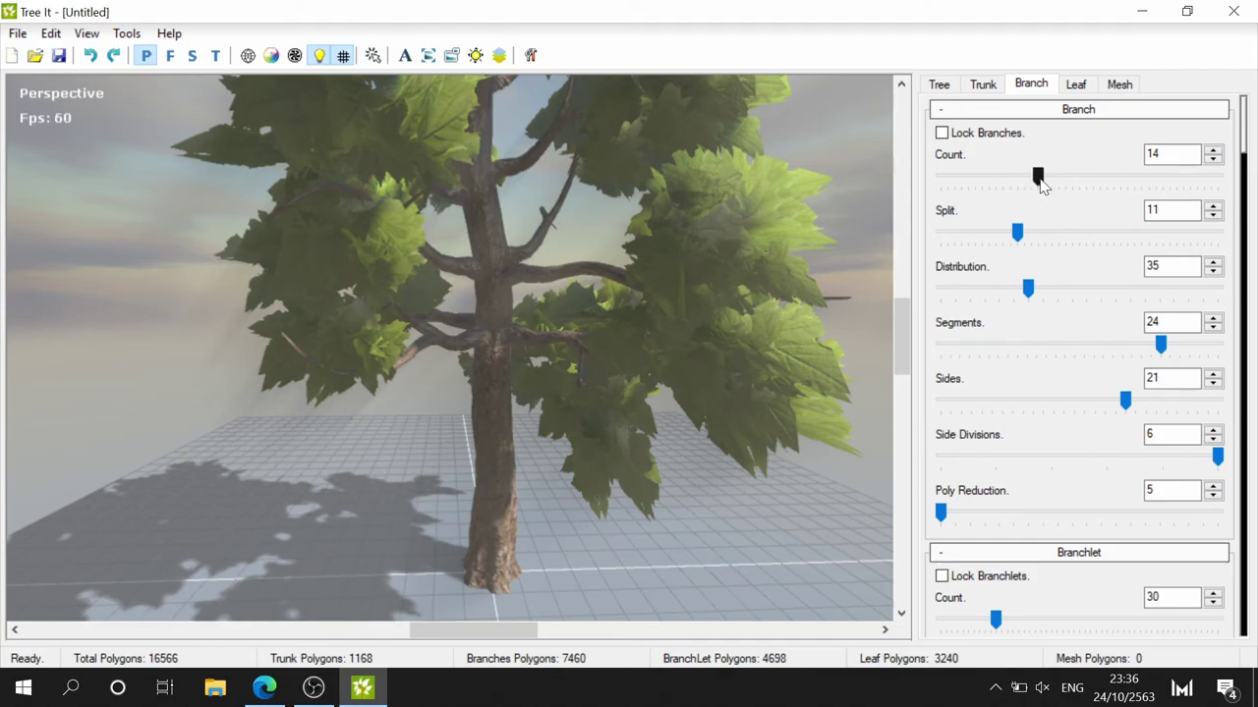
pyautogui.moveTo(1039, 178); pyautogui.dragTo(1058, 179)
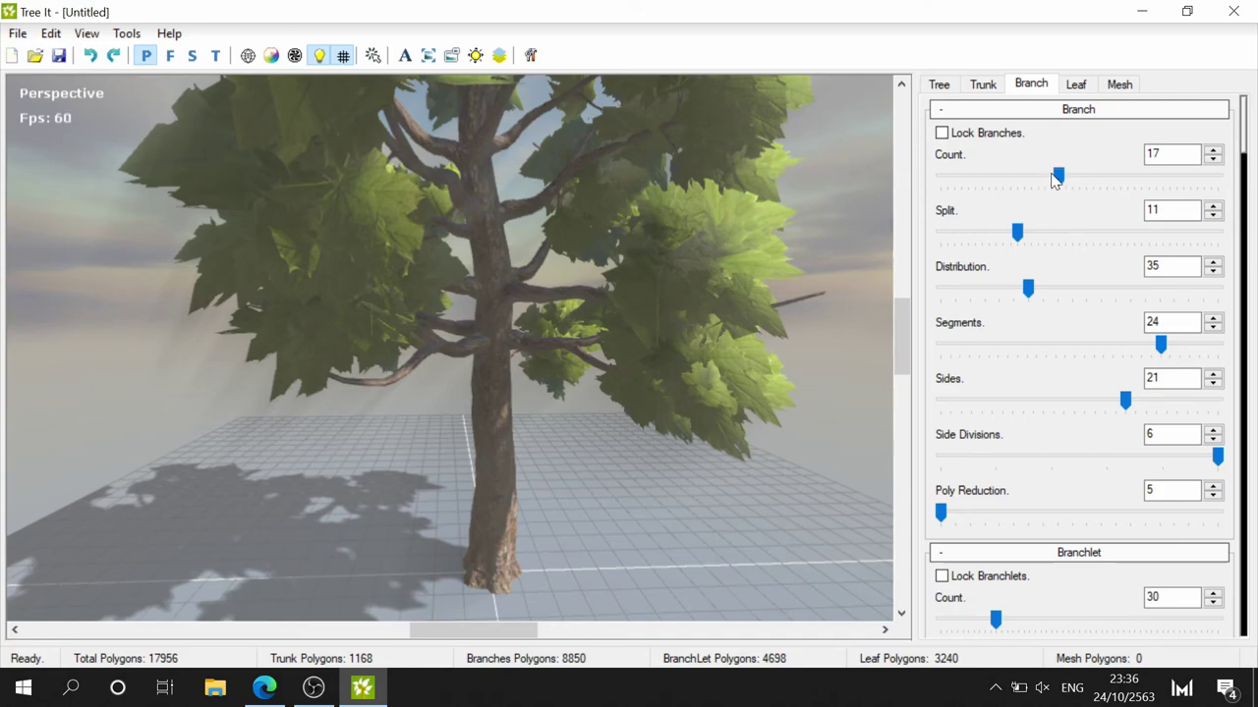
pyautogui.scroll(-3, 1054, 177)
pyautogui.moveTo(1002, 178); pyautogui.dragTo(1143, 185)
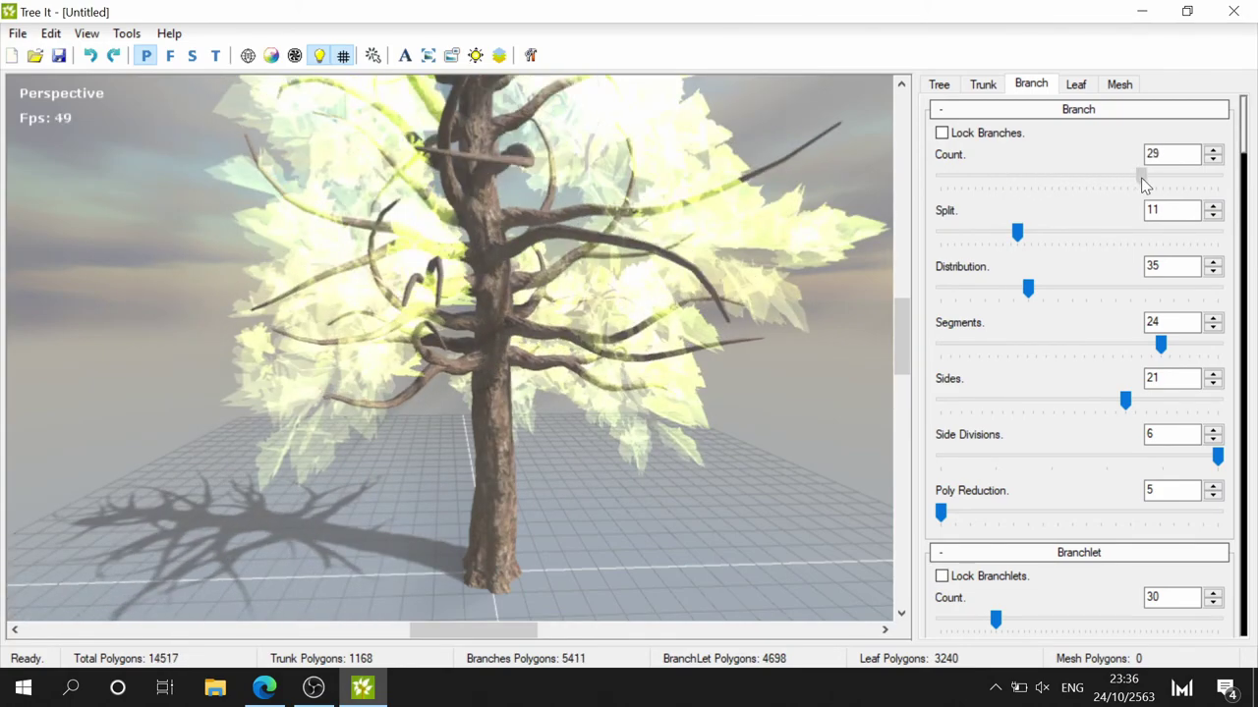
pyautogui.scroll(-5, 660, 260)
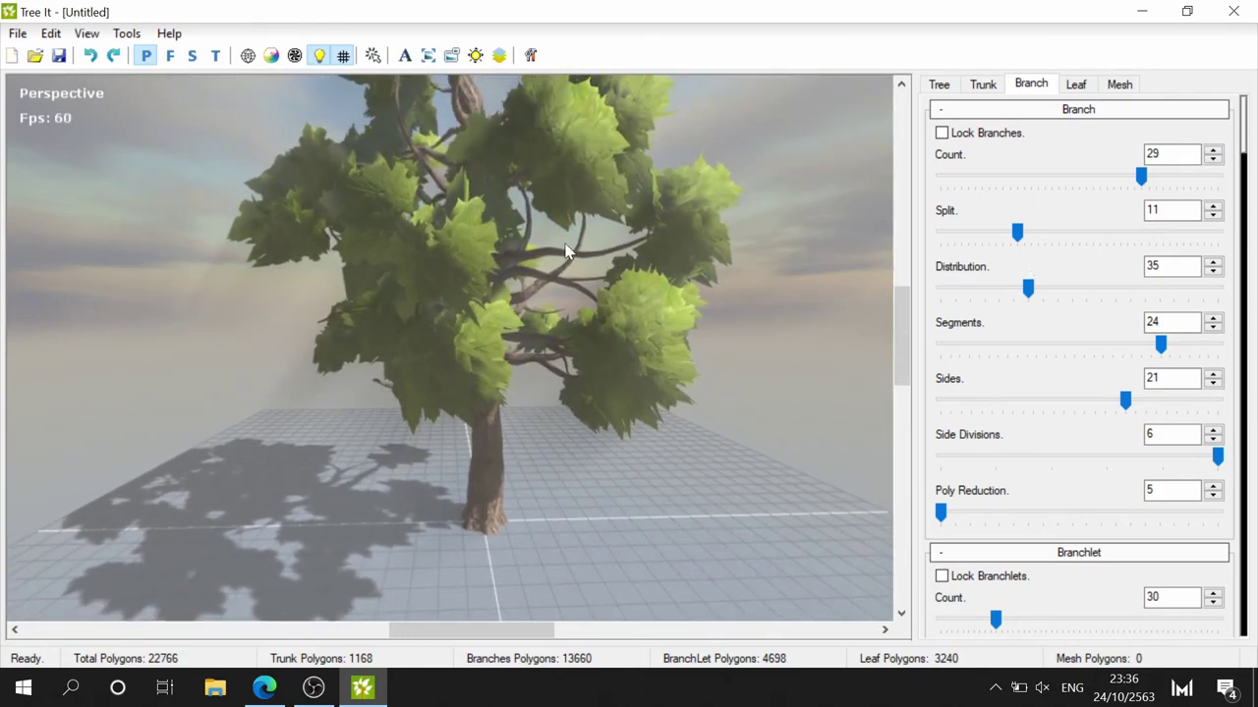
# - Lower branch count to 21, raise splitting to 20, then switch to the browser
pyautogui.moveTo(549, 231)
pyautogui.mouseDown()
pyautogui.moveTo(822, 228)
pyautogui.moveTo(502, 249)
pyautogui.mouseUp()
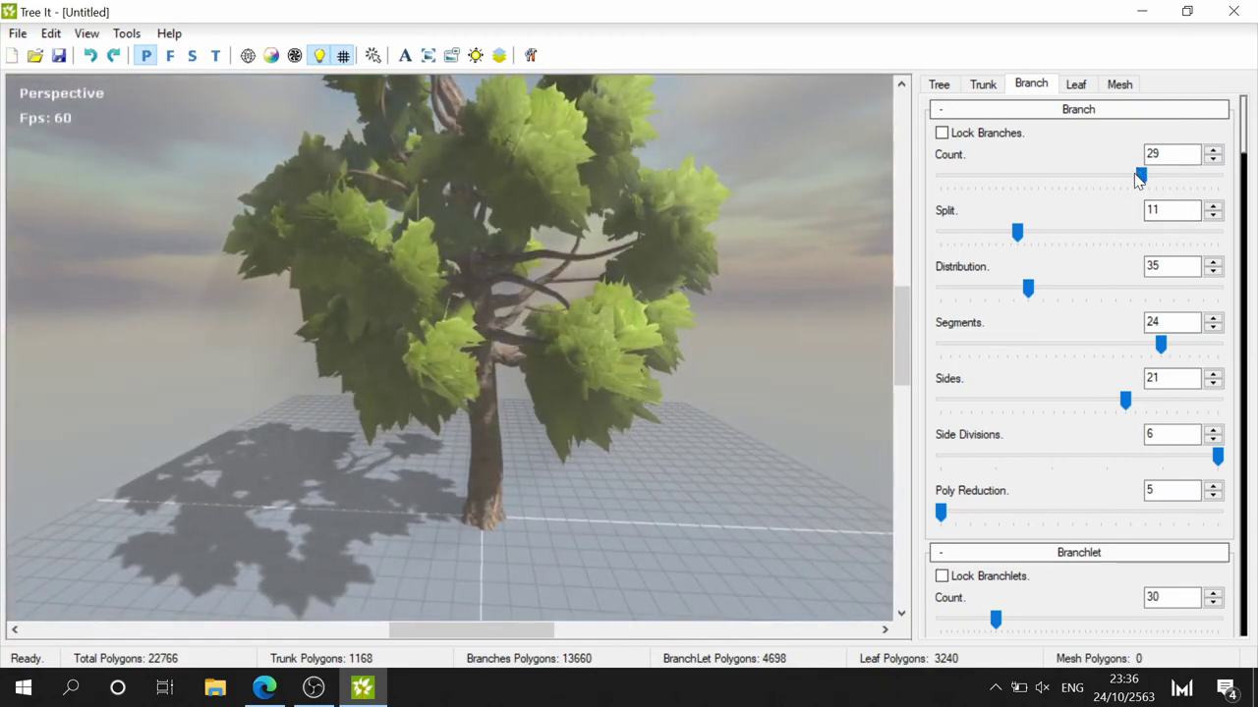
pyautogui.click(1123, 182)
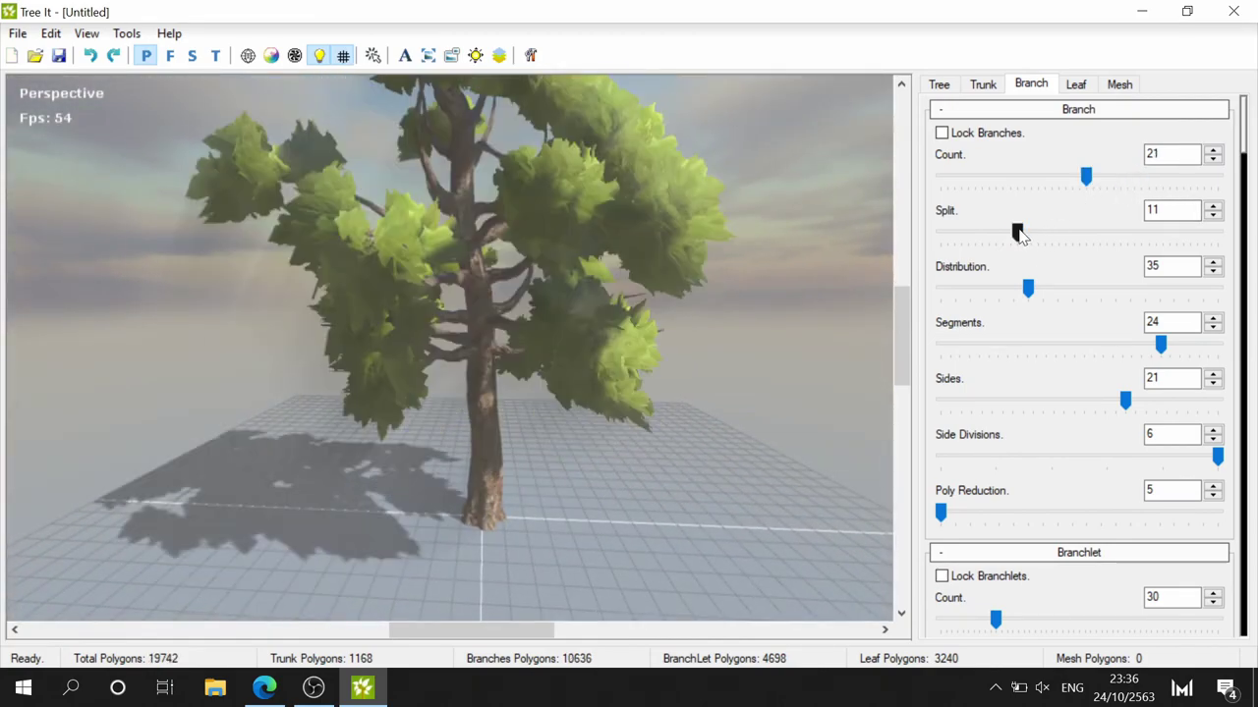
pyautogui.moveTo(1017, 232); pyautogui.dragTo(1080, 234)
pyautogui.scroll(2, 416, 284)
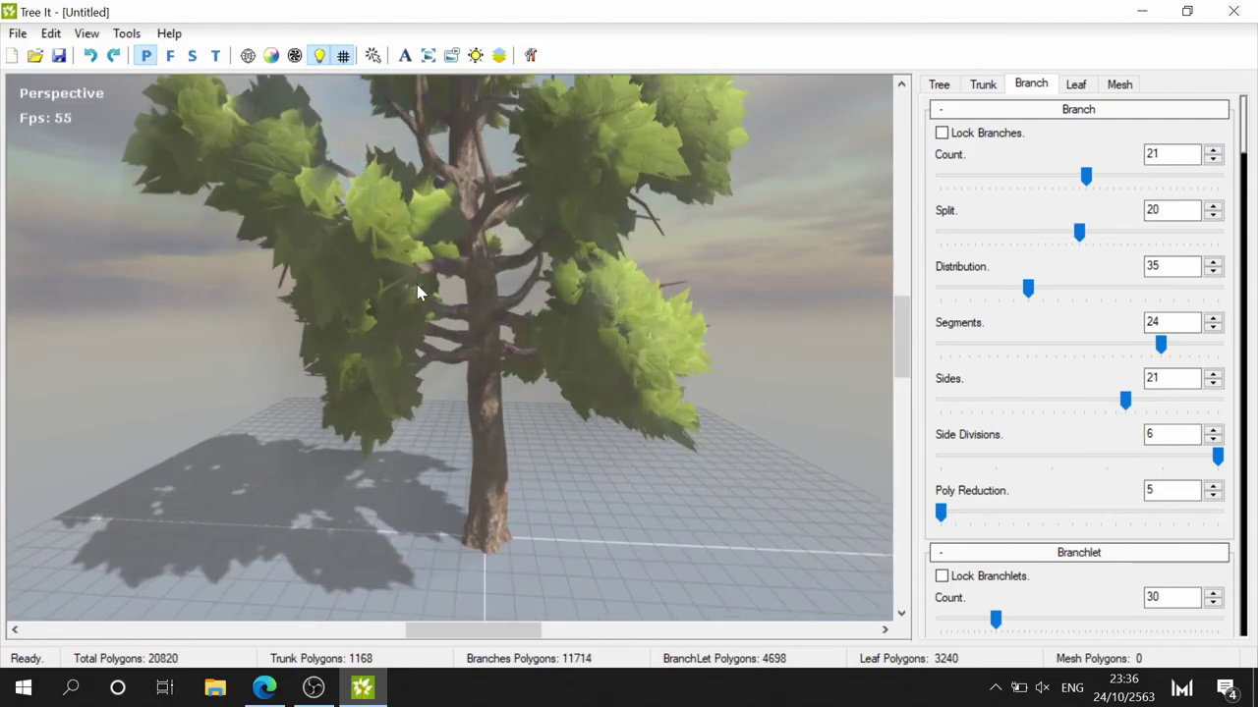
pyautogui.scroll(2, 578, 271)
pyautogui.moveTo(578, 272)
pyautogui.mouseDown()
pyautogui.moveTo(695, 267)
pyautogui.moveTo(884, 353)
pyautogui.moveTo(845, 487)
pyautogui.moveTo(519, 302)
pyautogui.moveTo(331, 174)
pyautogui.moveTo(480, 236)
pyautogui.moveTo(653, 229)
pyautogui.mouseUp()
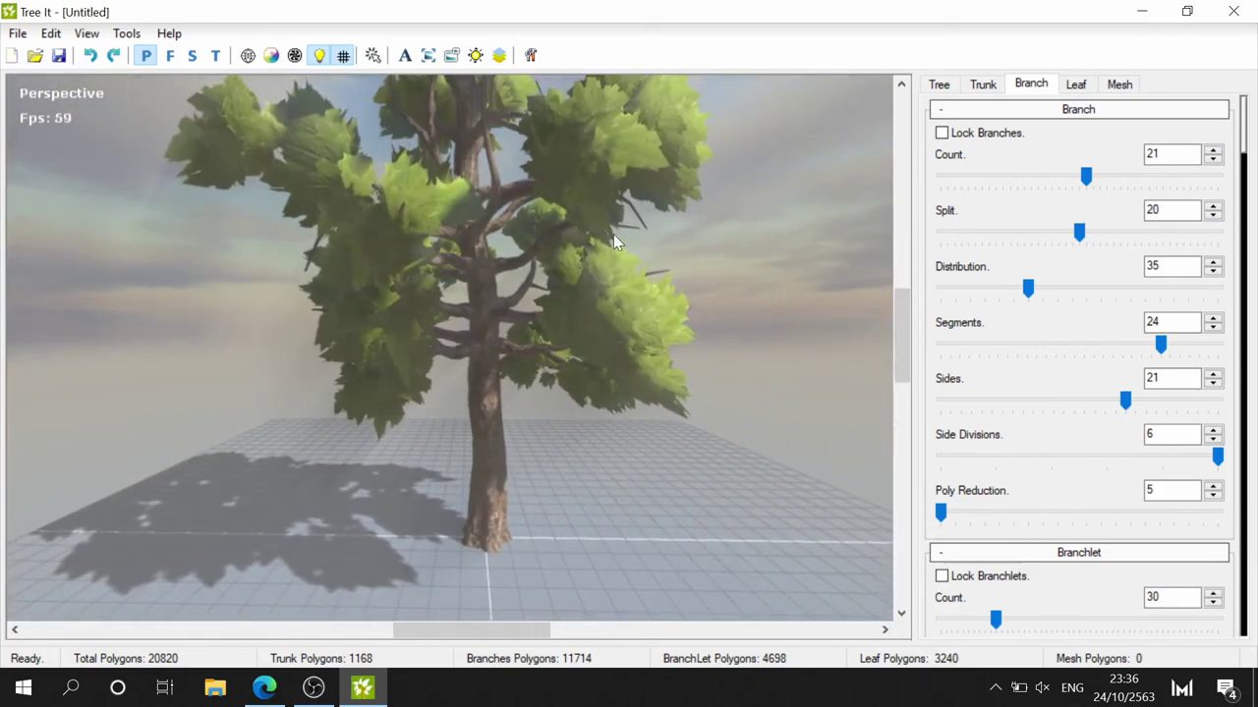
pyautogui.click(264, 688)
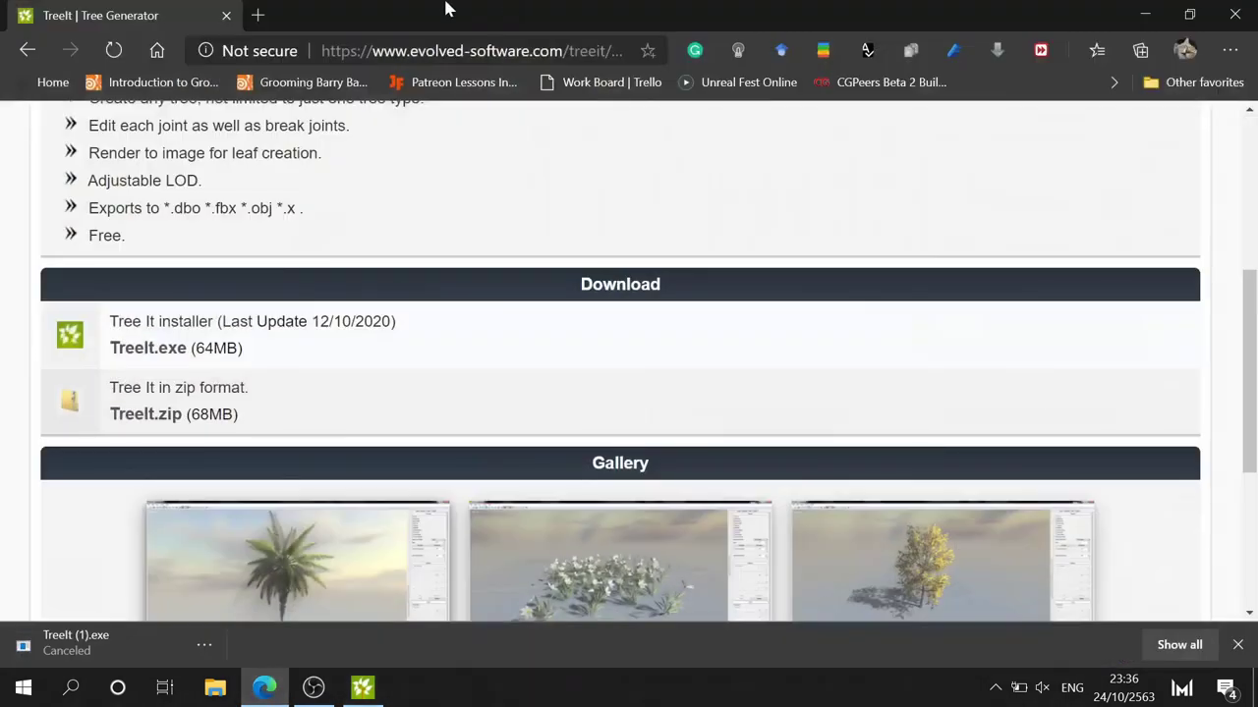
# - Search for 'megascan' in a new Edge tab
pyautogui.click(259, 16)
pyautogui.write('meg')
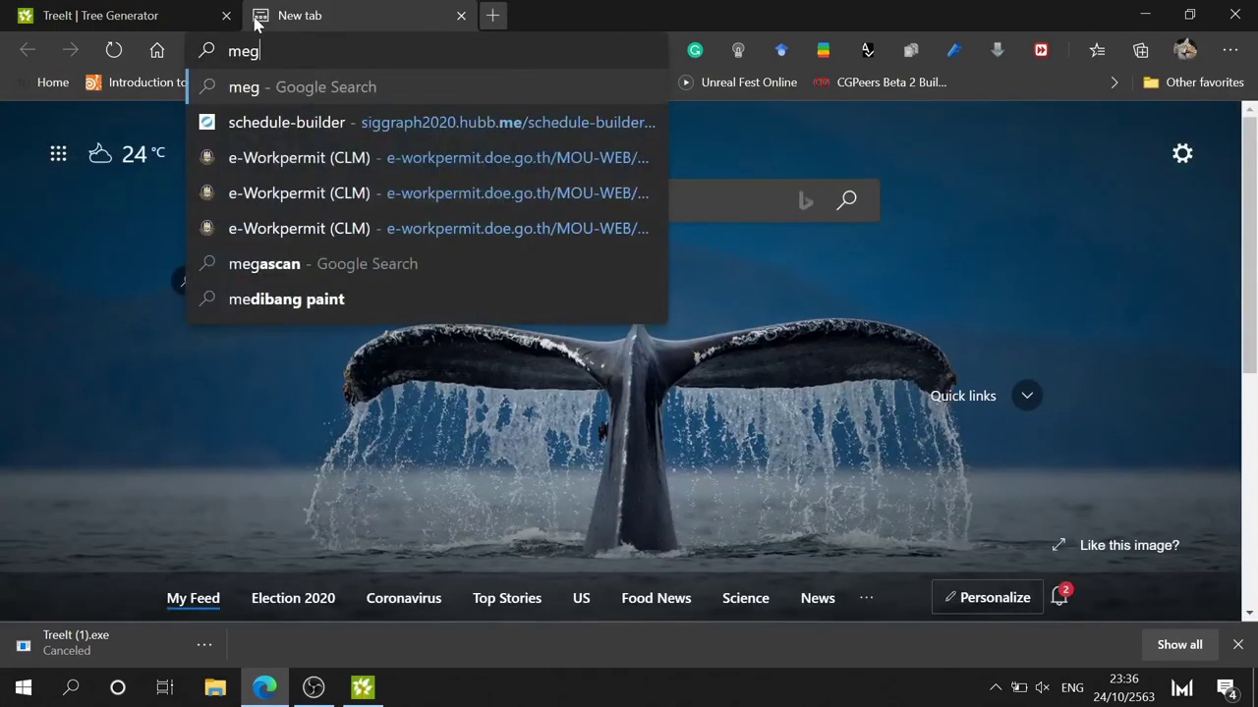
pyautogui.write('a')
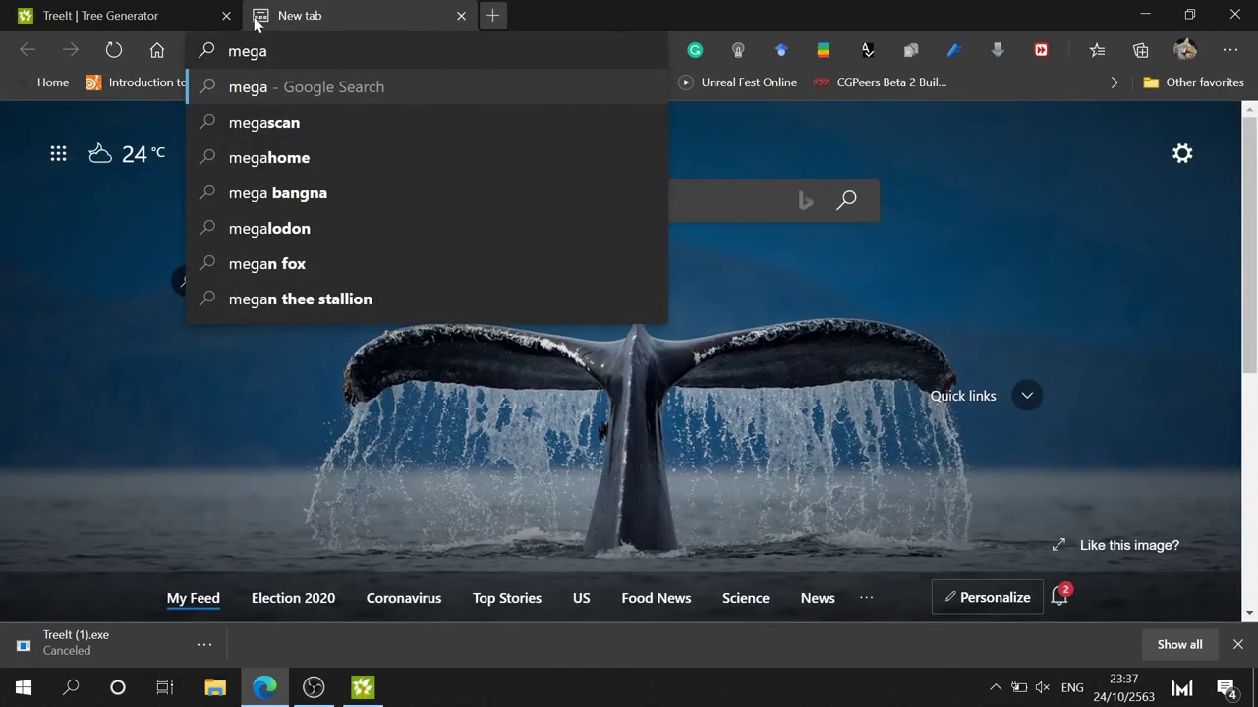
pyautogui.write('scan')
pyautogui.press('Return')
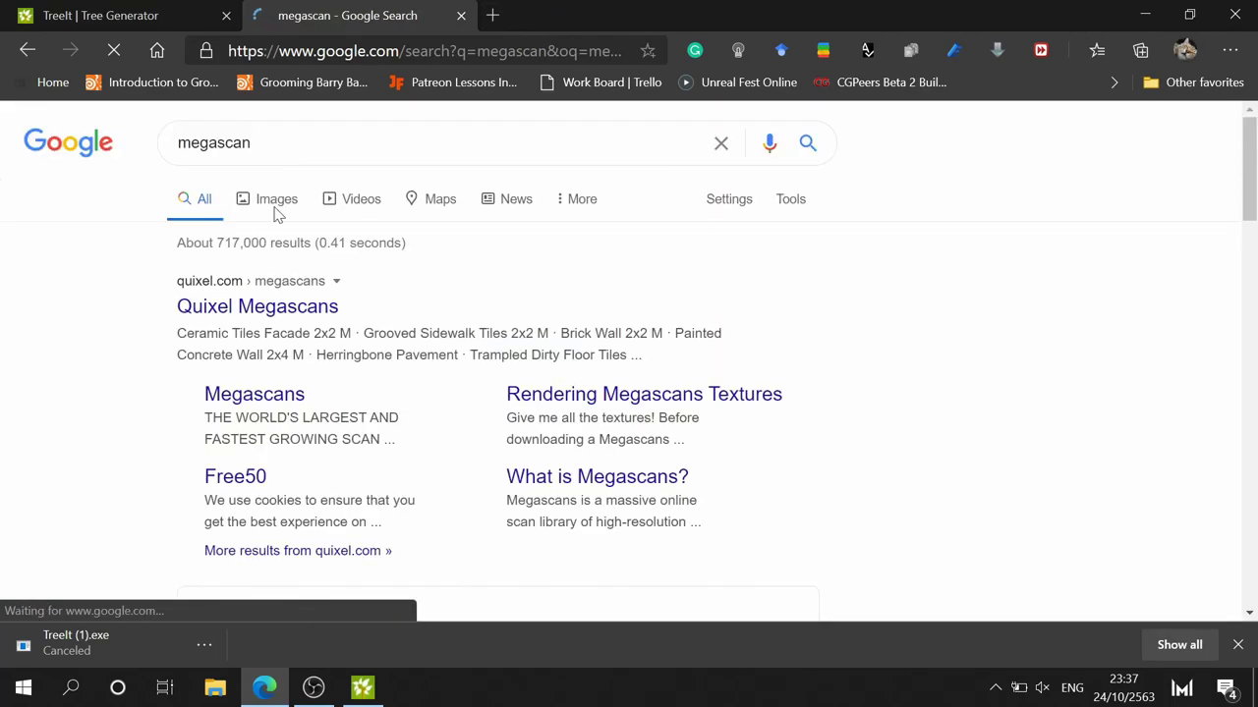
# - Open Quixel Megascans and its Atlases collection, dismissing the download bar
pyautogui.click(281, 315)
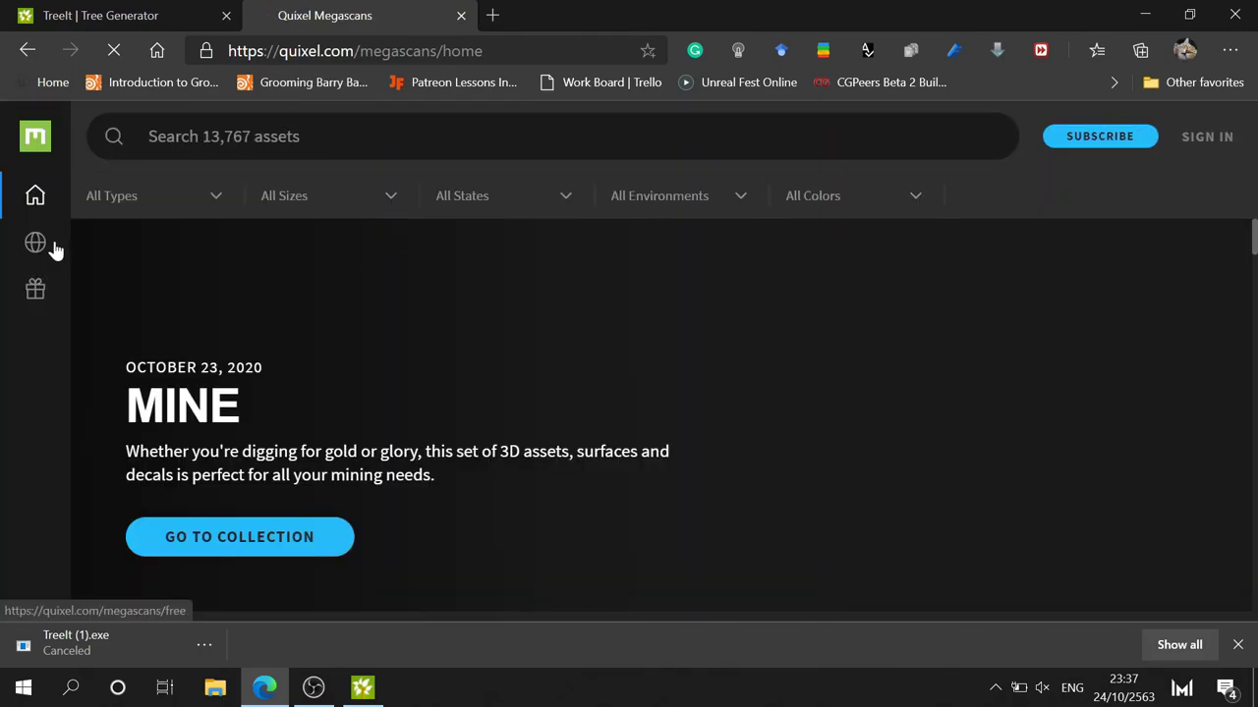
pyautogui.moveTo(35, 196)
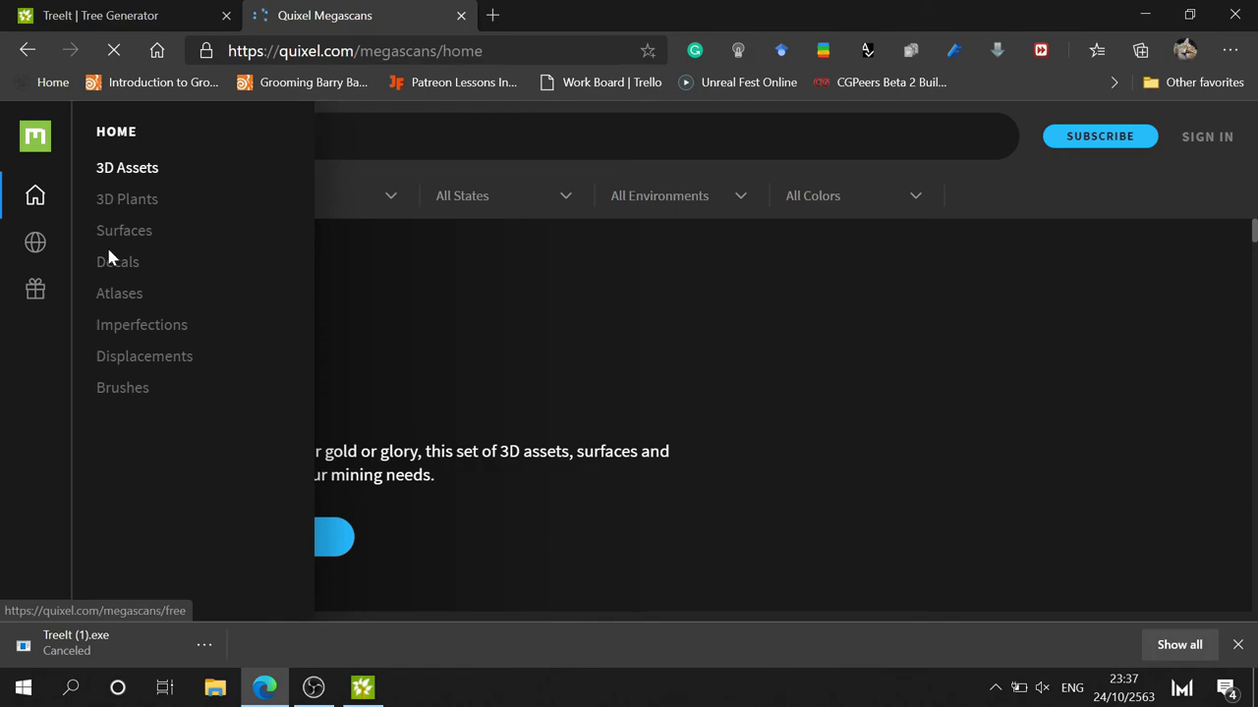
pyautogui.click(120, 296)
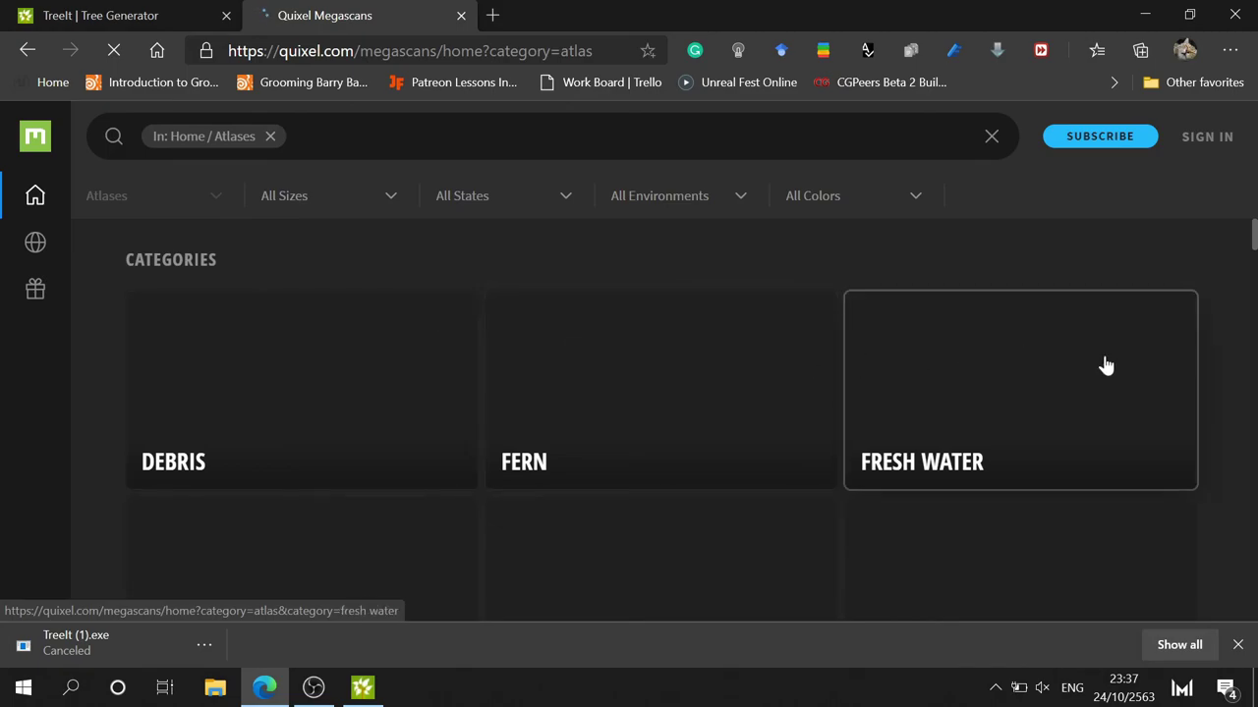
pyautogui.click(1237, 645)
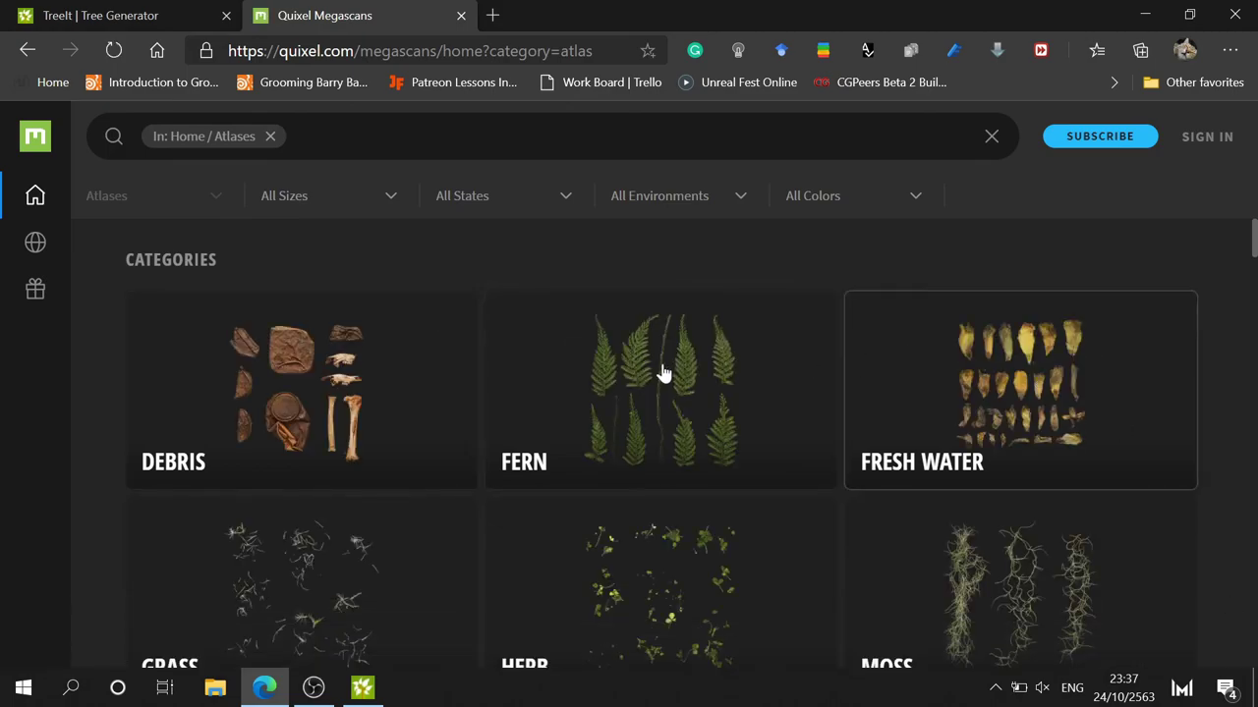
# - Browse the atlas plant categories and trending leaf atlases, then return to Tree It
pyautogui.scroll(-5, 660, 393)
pyautogui.scroll(3, 656, 349)
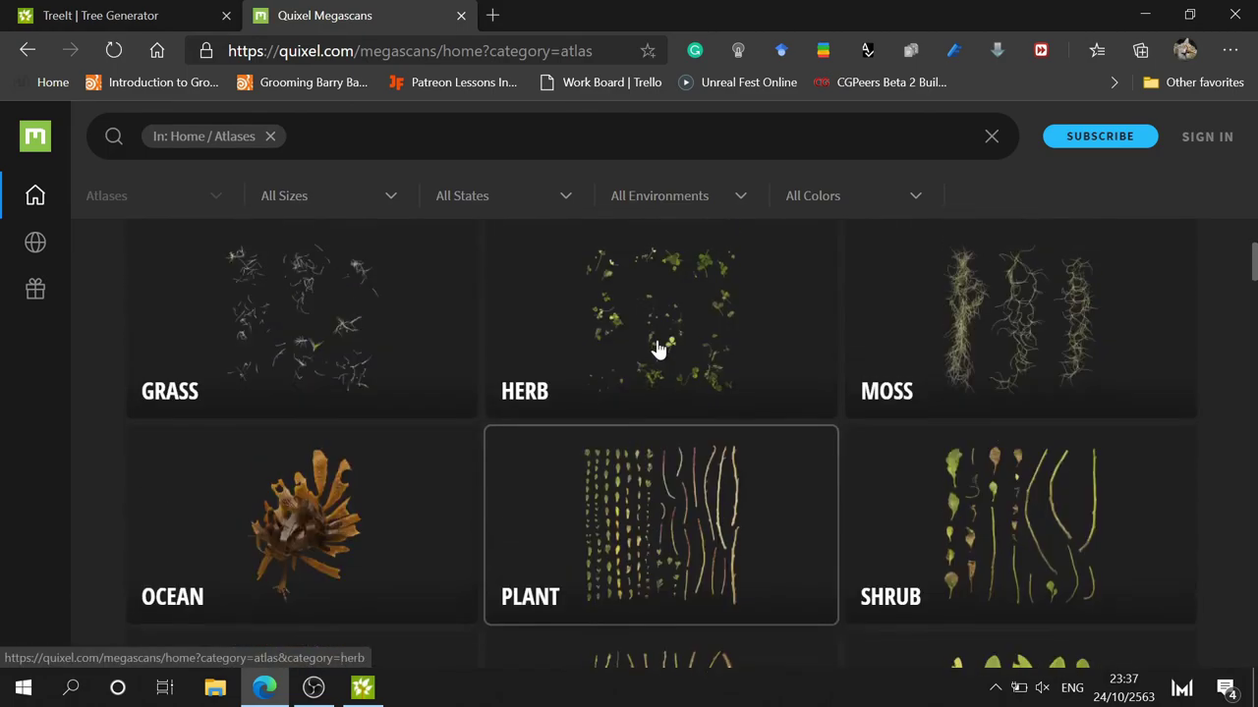
pyautogui.scroll(-3, 683, 344)
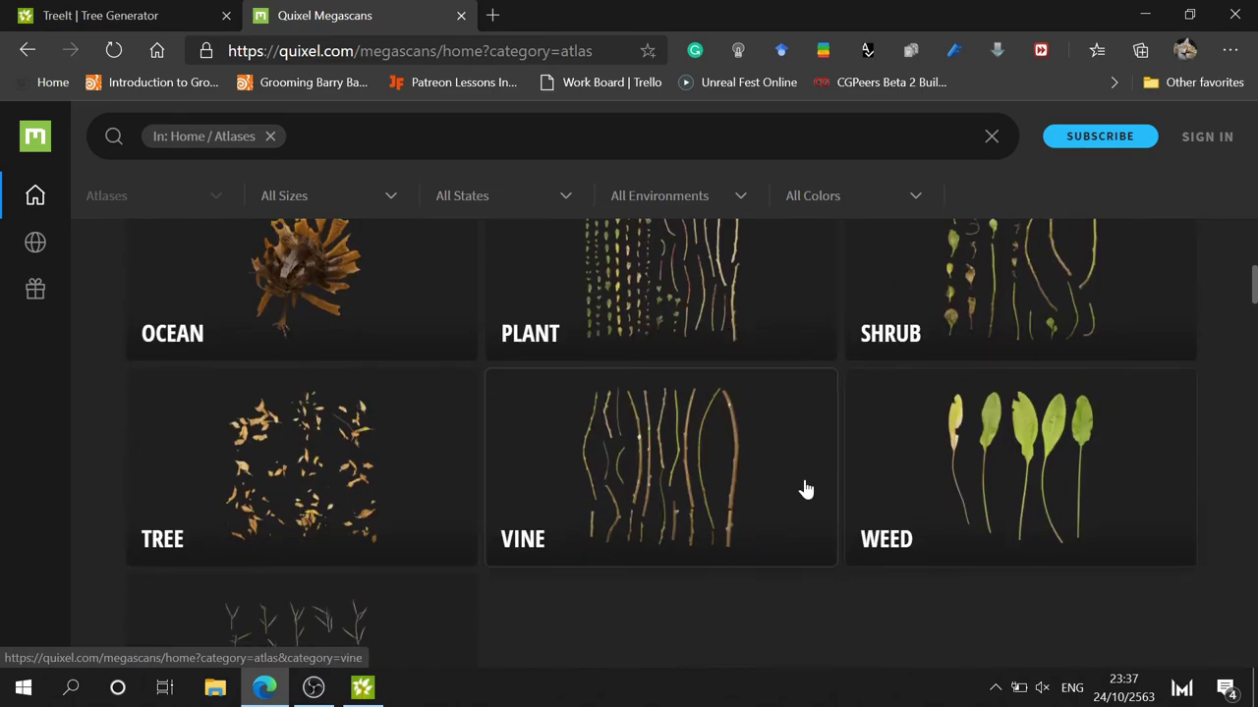
pyautogui.scroll(-2, 766, 472)
pyautogui.scroll(-3, 592, 430)
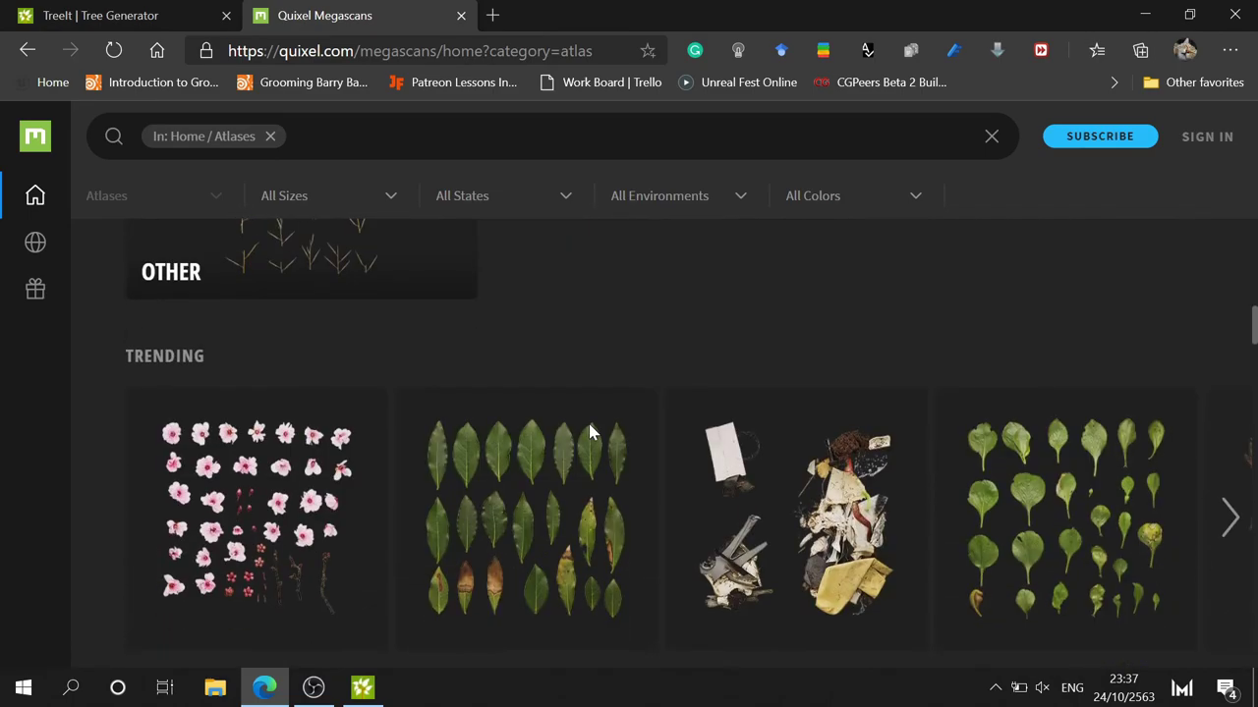
pyautogui.scroll(-3, 531, 525)
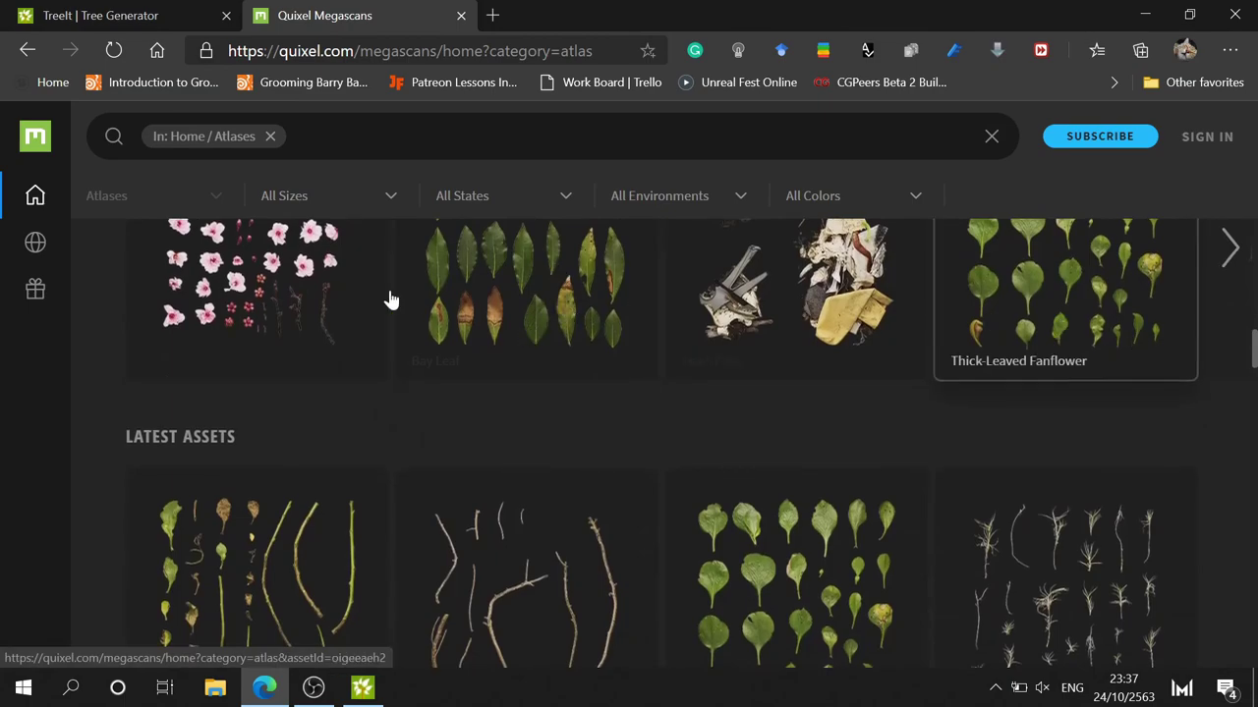
pyautogui.scroll(1, 560, 314)
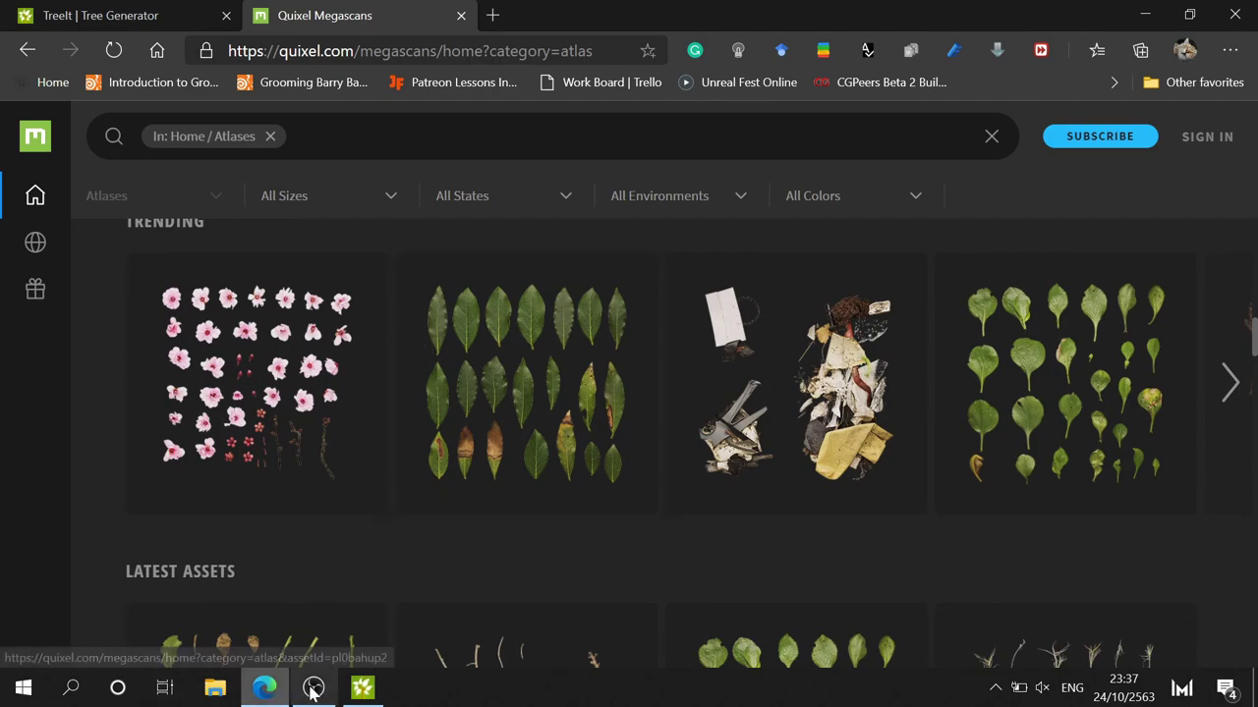
pyautogui.click(362, 688)
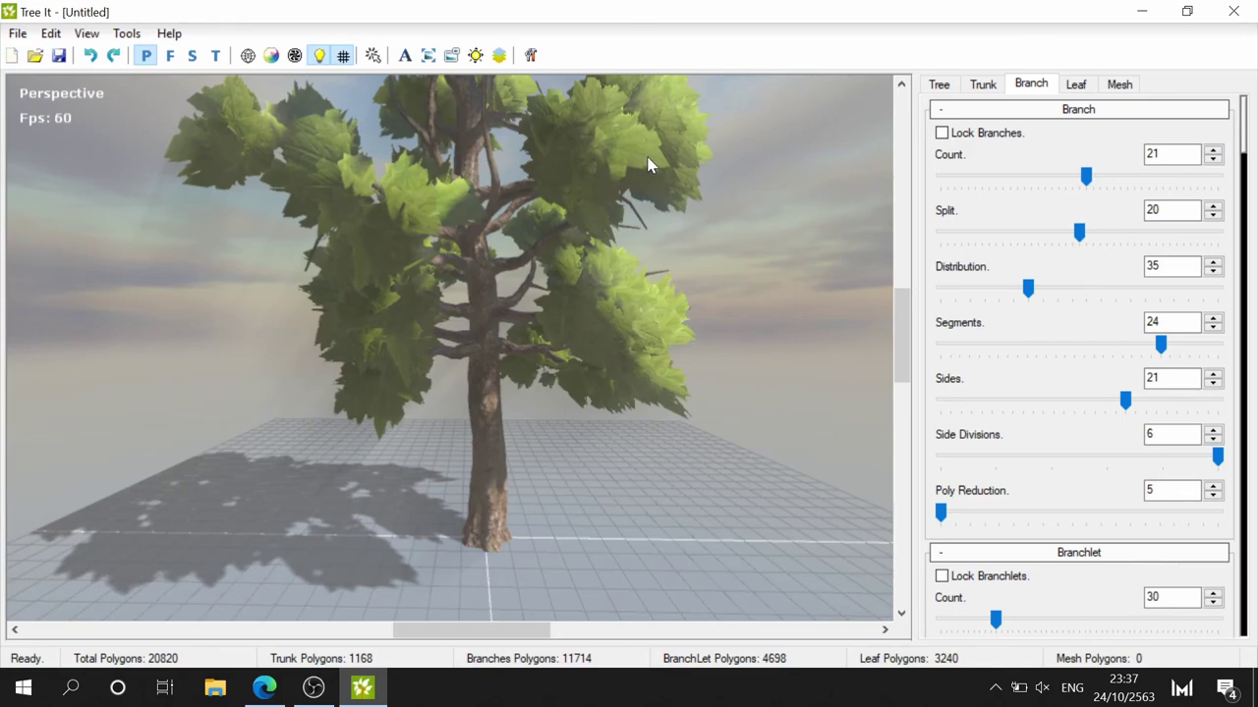
# - Zoom into the trunk bark and back out, then leave Tree It
pyautogui.scroll(5, 713, 382)
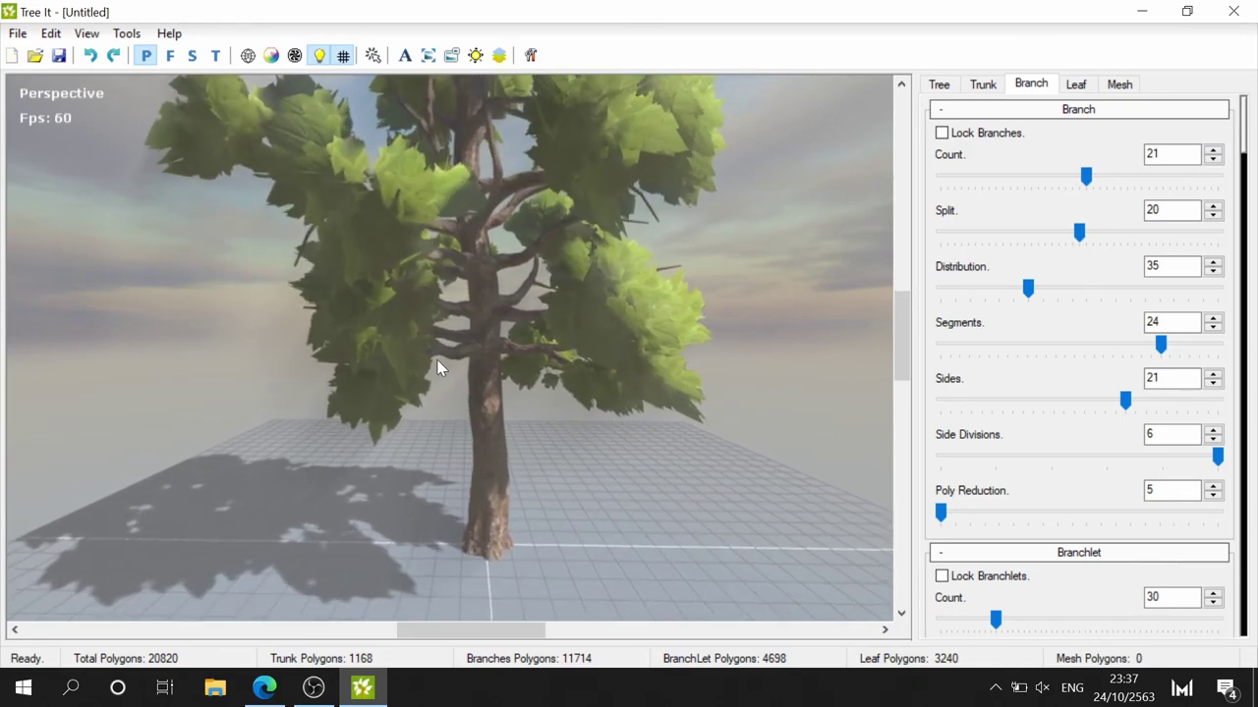
pyautogui.scroll(-5, 492, 344)
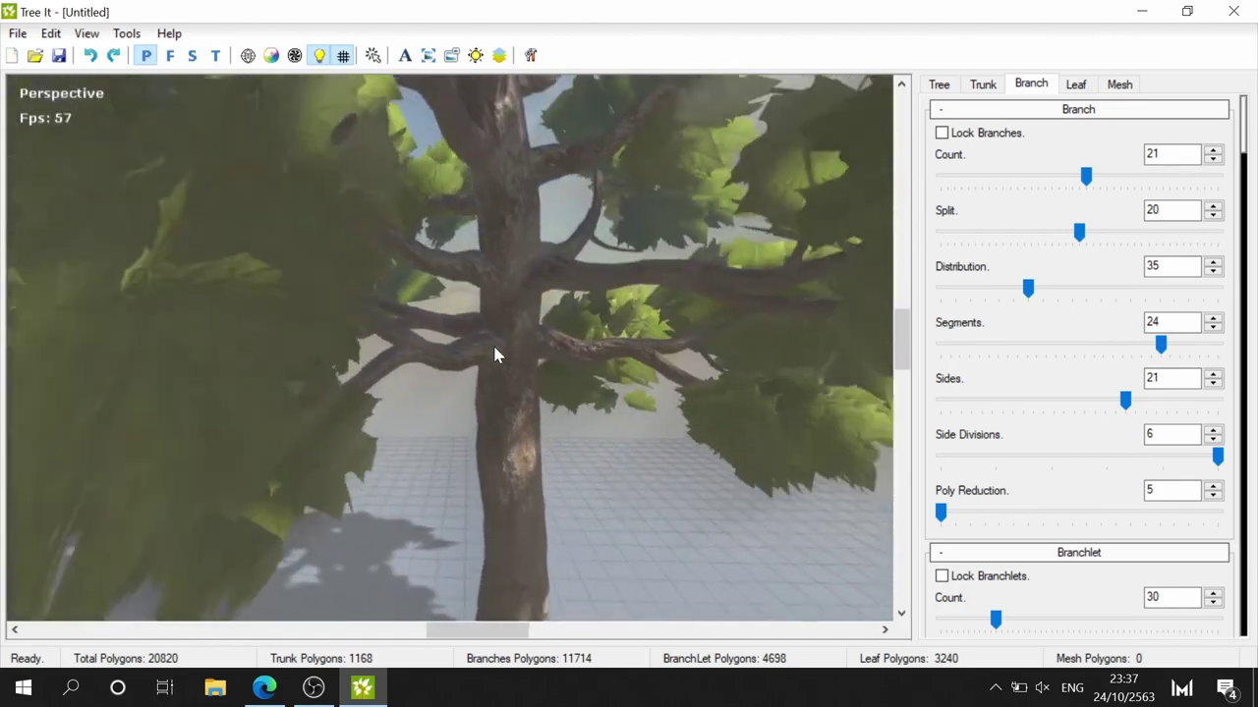
pyautogui.click(314, 692)
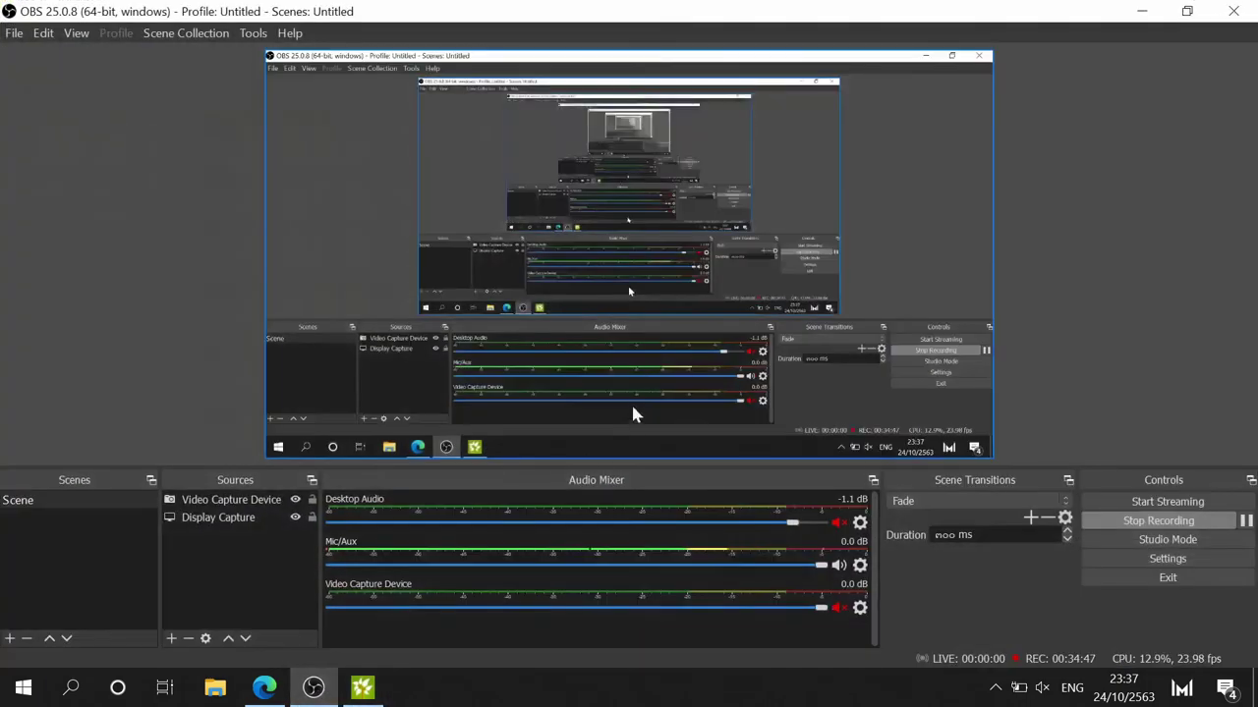
# - Back in Megascans, clear the Atlases filter and search the library for Tree
pyautogui.click(314, 691)
pyautogui.click(281, 693)
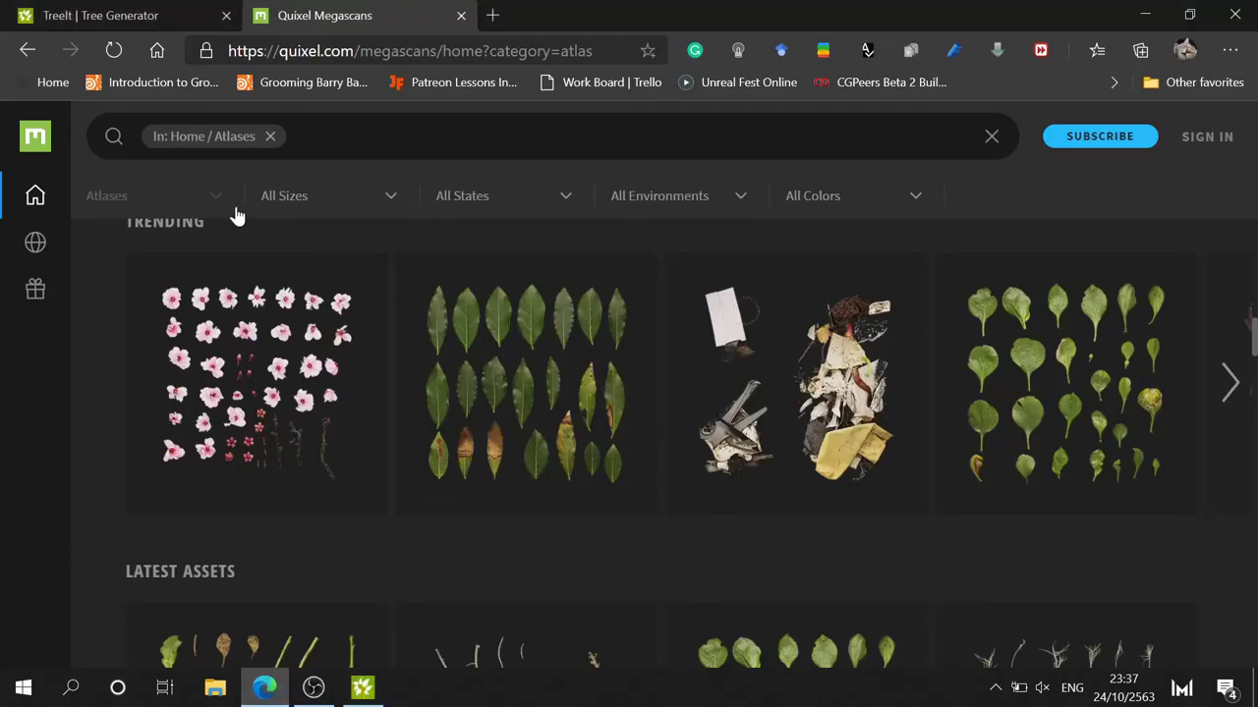
pyautogui.click(271, 137)
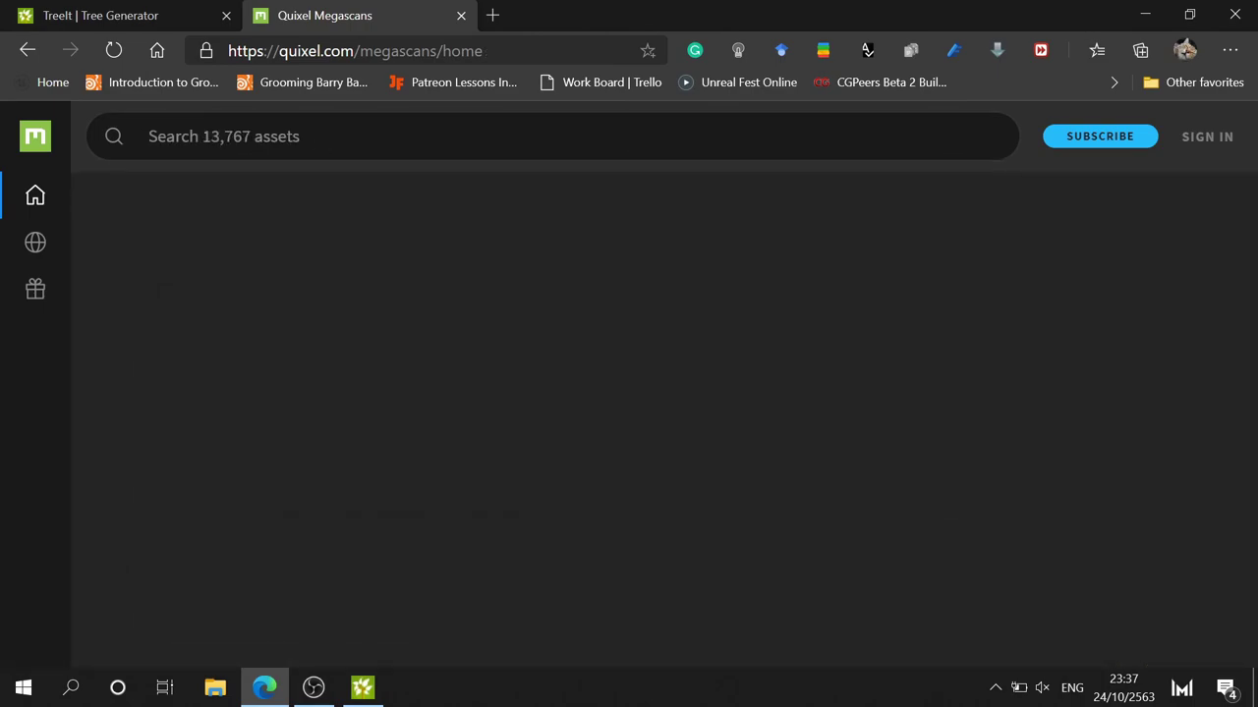
pyautogui.write('tree')
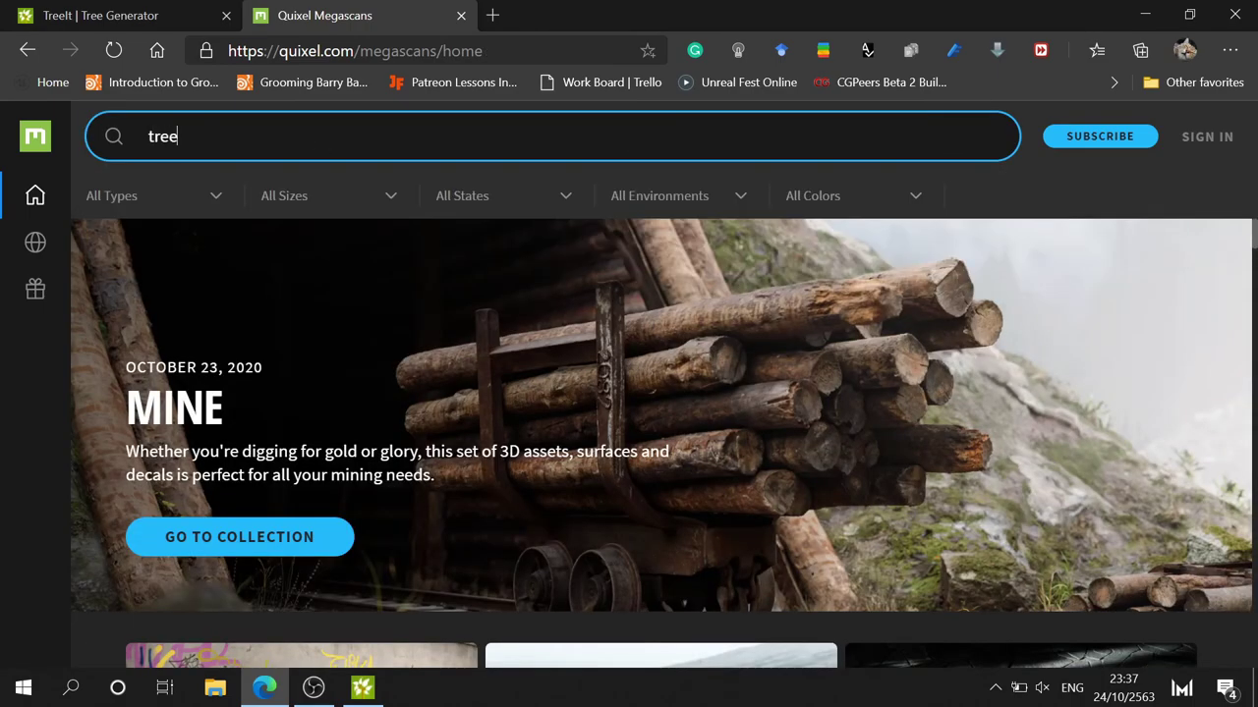
pyautogui.press('Return')
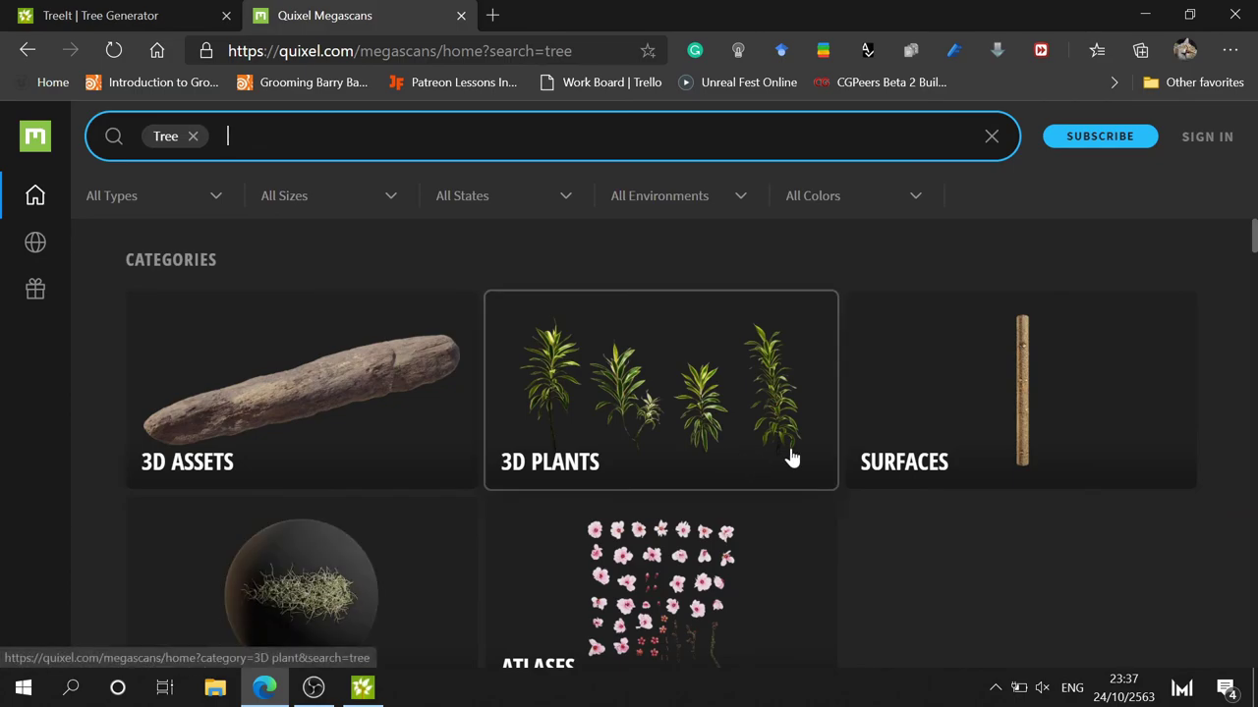
pyautogui.scroll(-2, 786, 449)
pyautogui.scroll(-1, 786, 443)
pyautogui.scroll(-3, 789, 435)
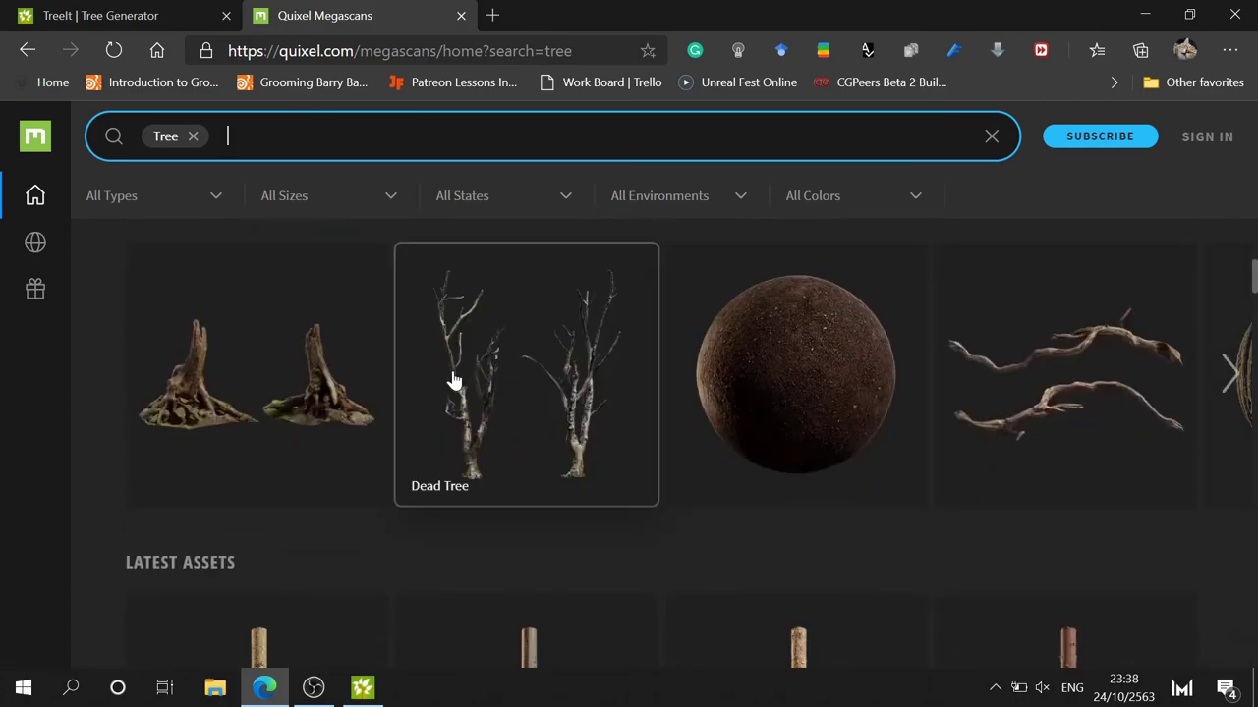
pyautogui.scroll(3, 432, 383)
pyautogui.scroll(-3, 376, 438)
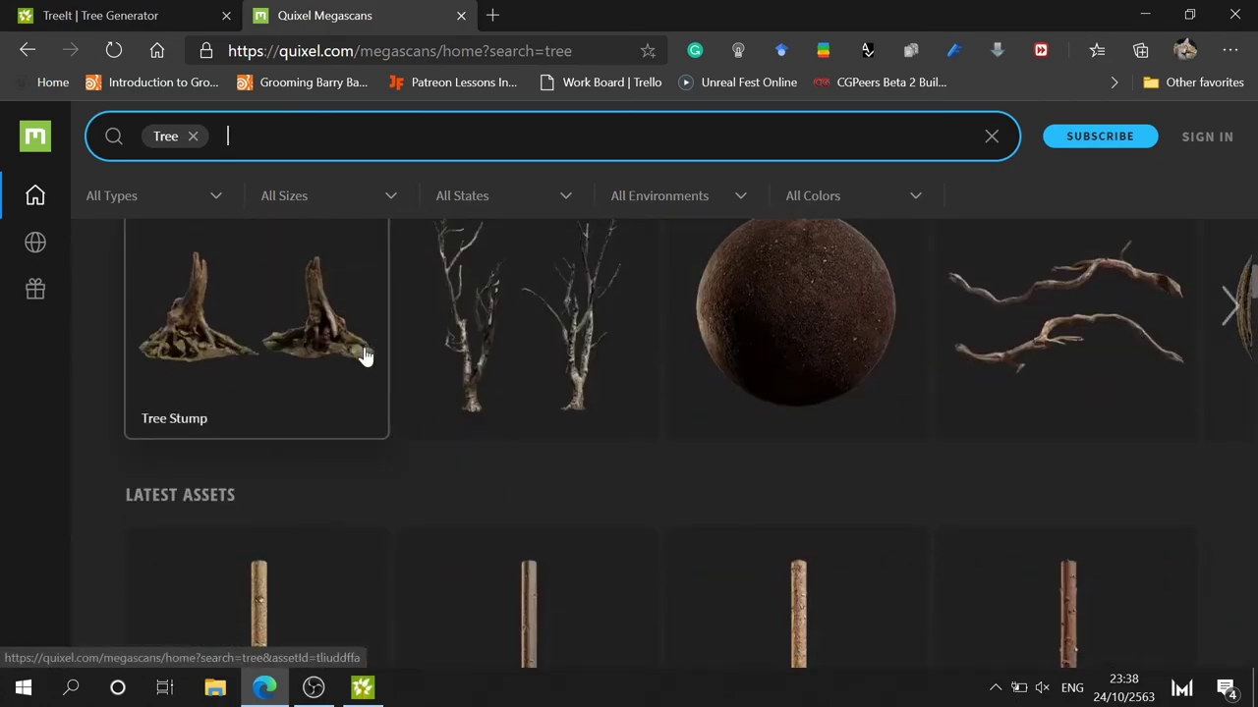
pyautogui.scroll(-3, 364, 357)
pyautogui.scroll(-3, 365, 356)
pyautogui.scroll(3, 794, 387)
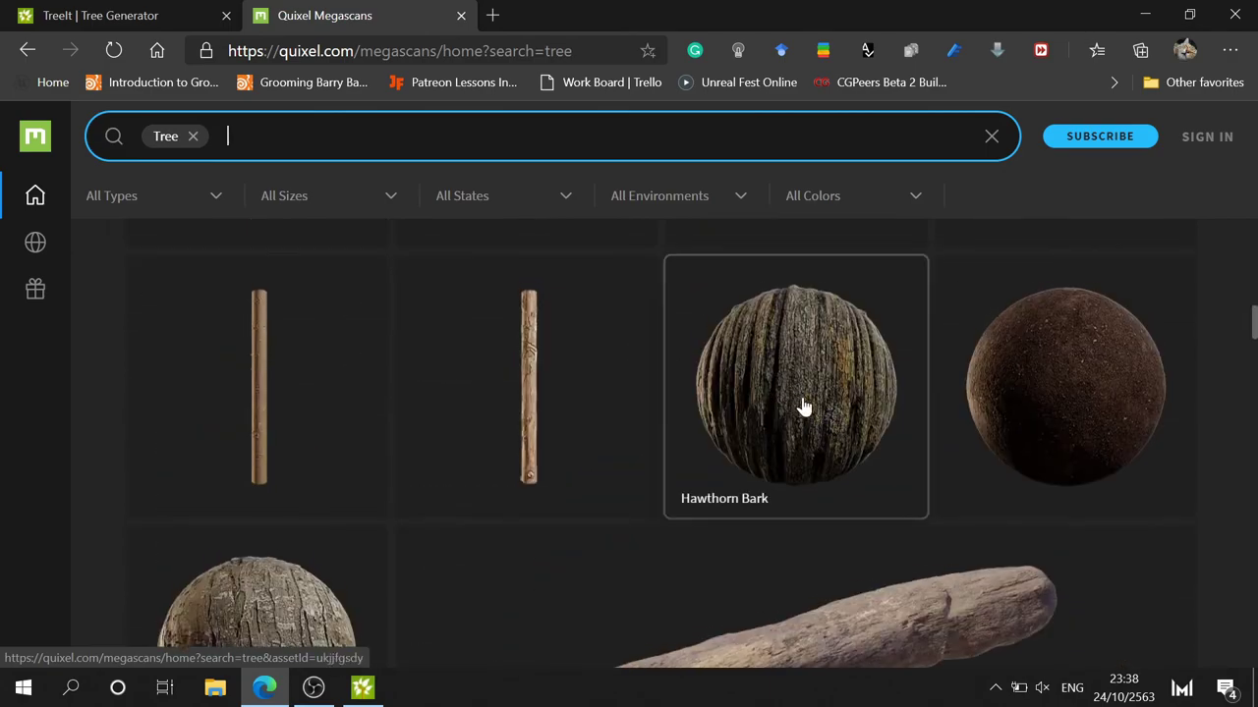
# - Restrict the tree results to Surfaces and open the Bark category
pyautogui.click(185, 199)
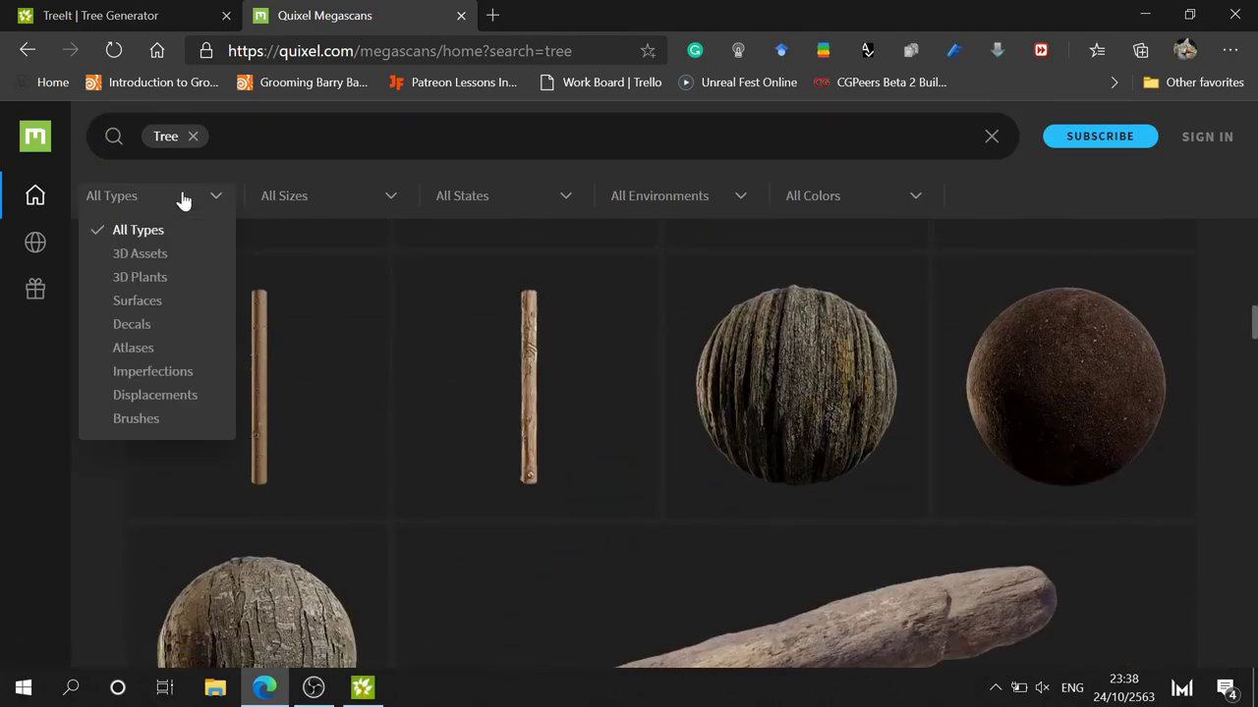
pyautogui.click(149, 301)
pyautogui.scroll(-1, 683, 383)
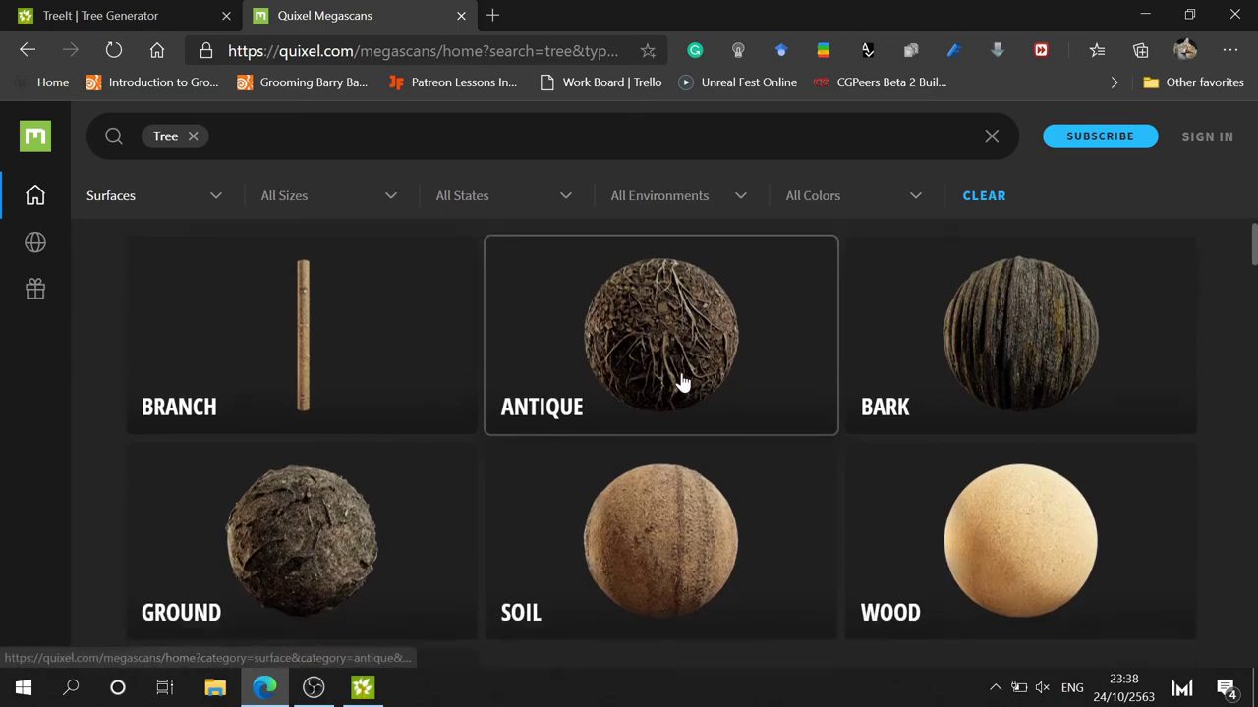
pyautogui.click(973, 332)
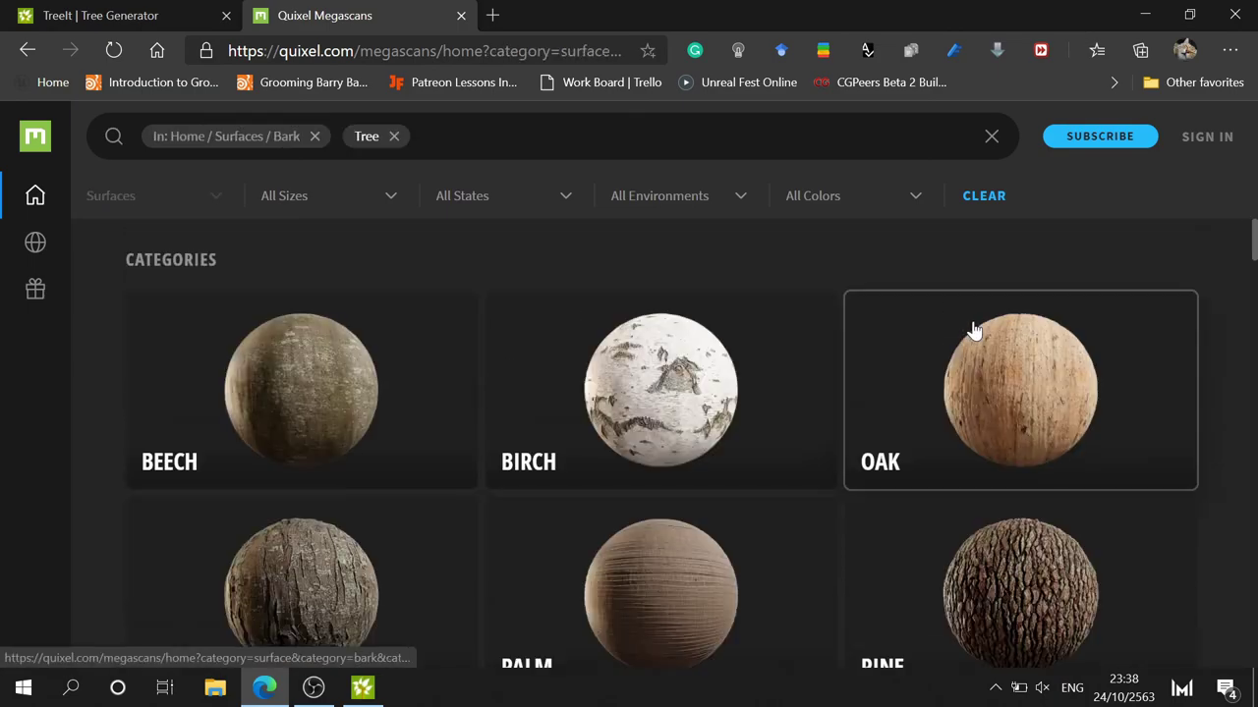
pyautogui.scroll(-3, 1156, 325)
pyautogui.scroll(1, 738, 474)
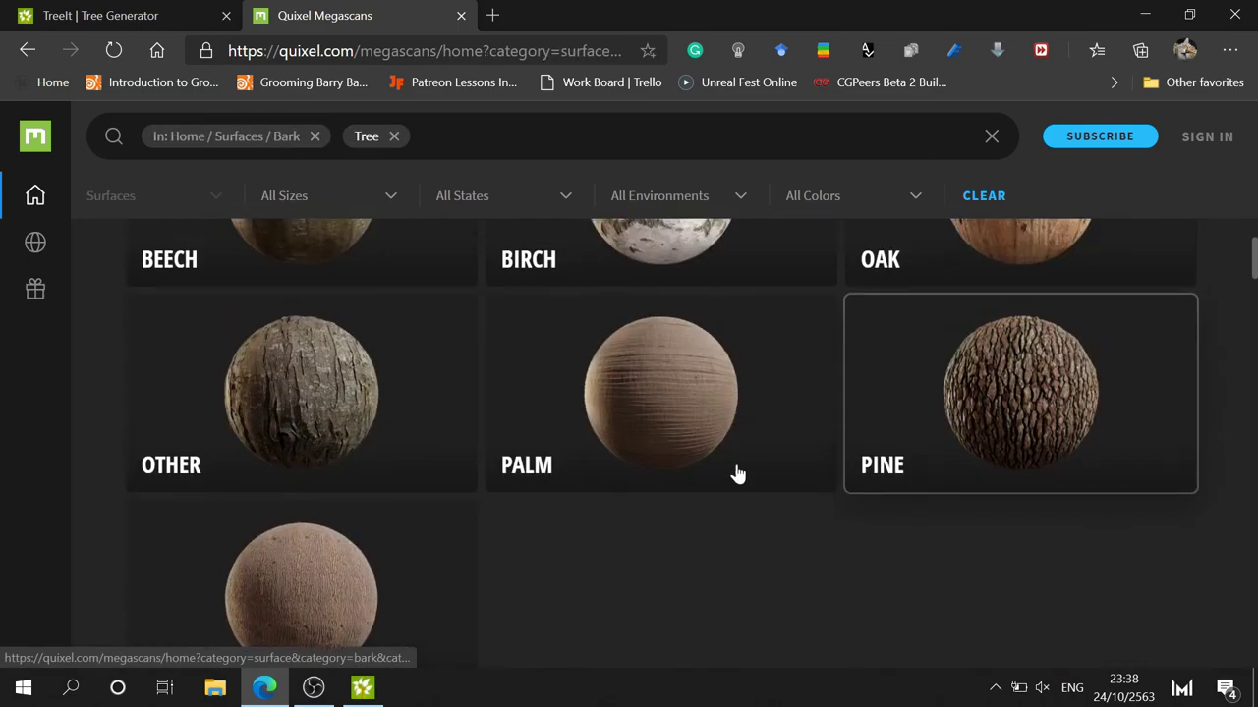
pyautogui.scroll(2, 314, 412)
pyautogui.scroll(-3, 590, 440)
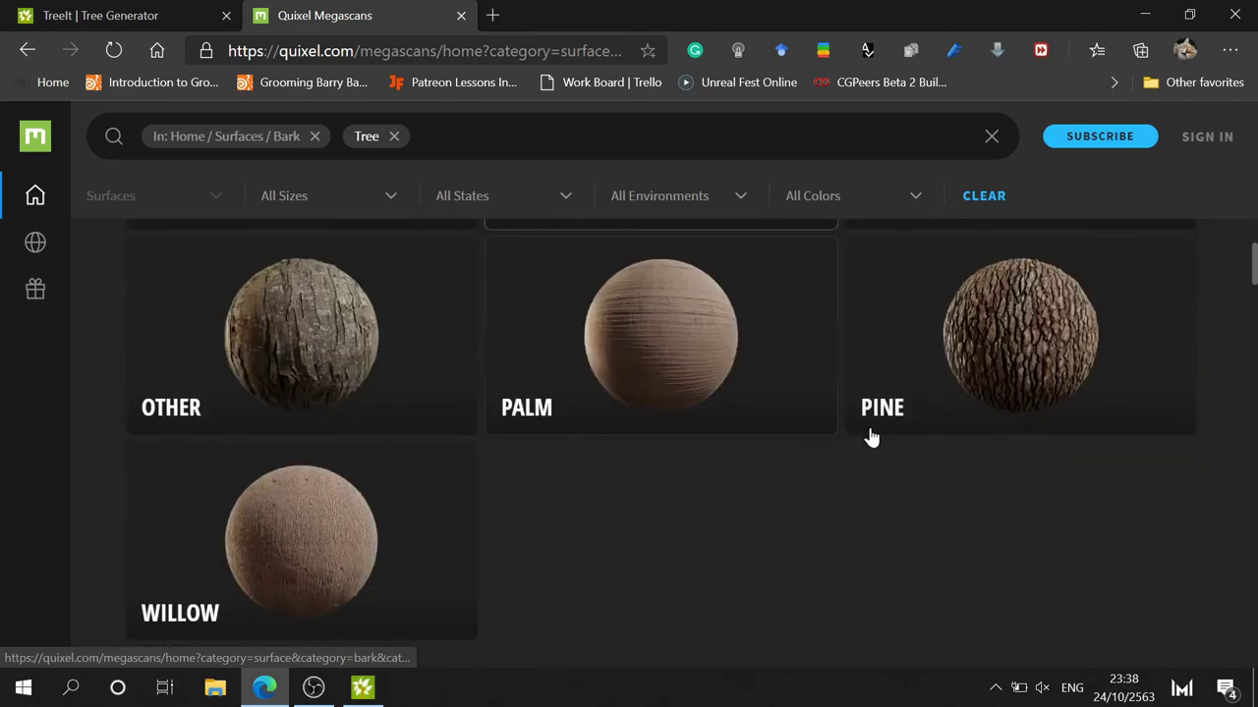
# - Open the Pine bark textures and view Pine Bark 1x2 M, then return to Tree It
pyautogui.click(987, 353)
pyautogui.scroll(-3, 657, 438)
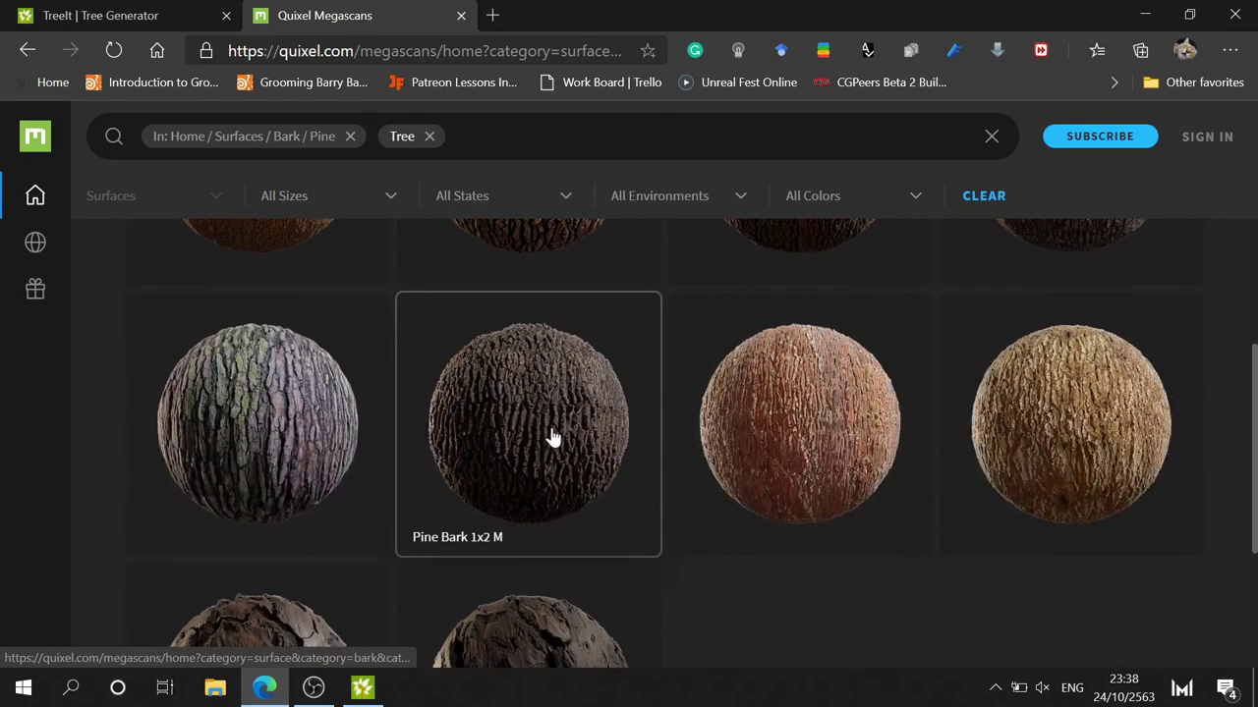
pyautogui.click(547, 429)
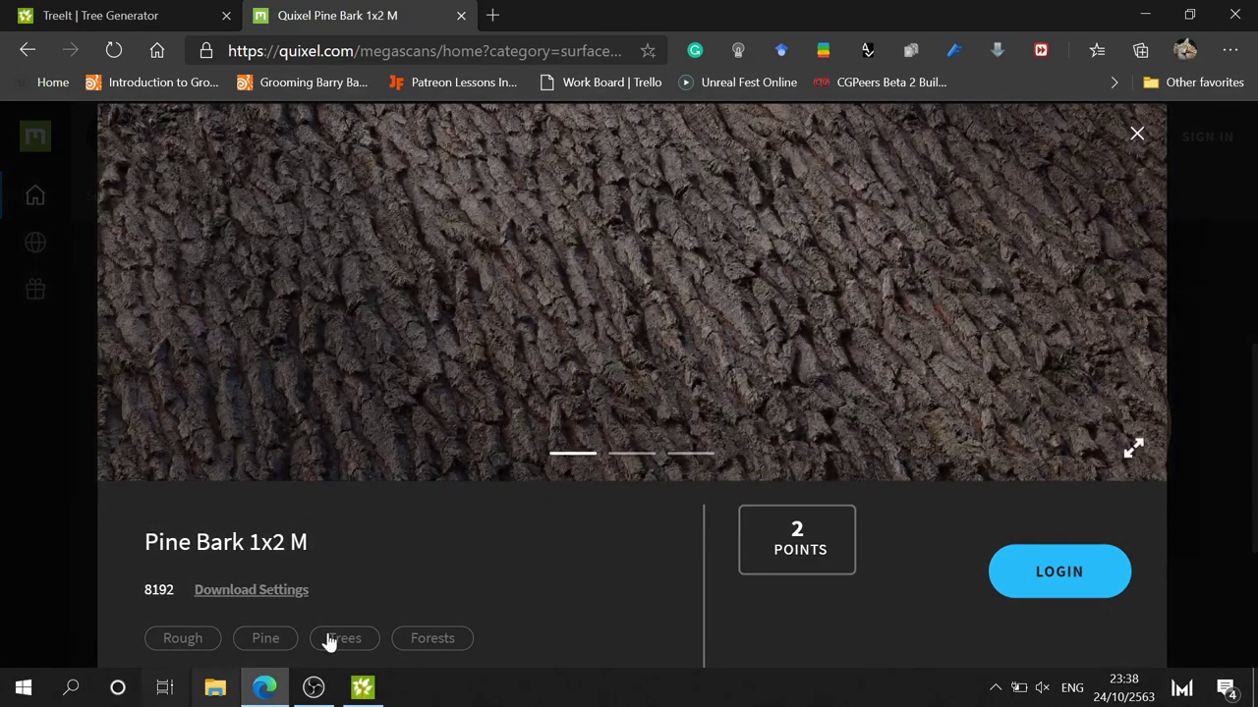
pyautogui.click(363, 688)
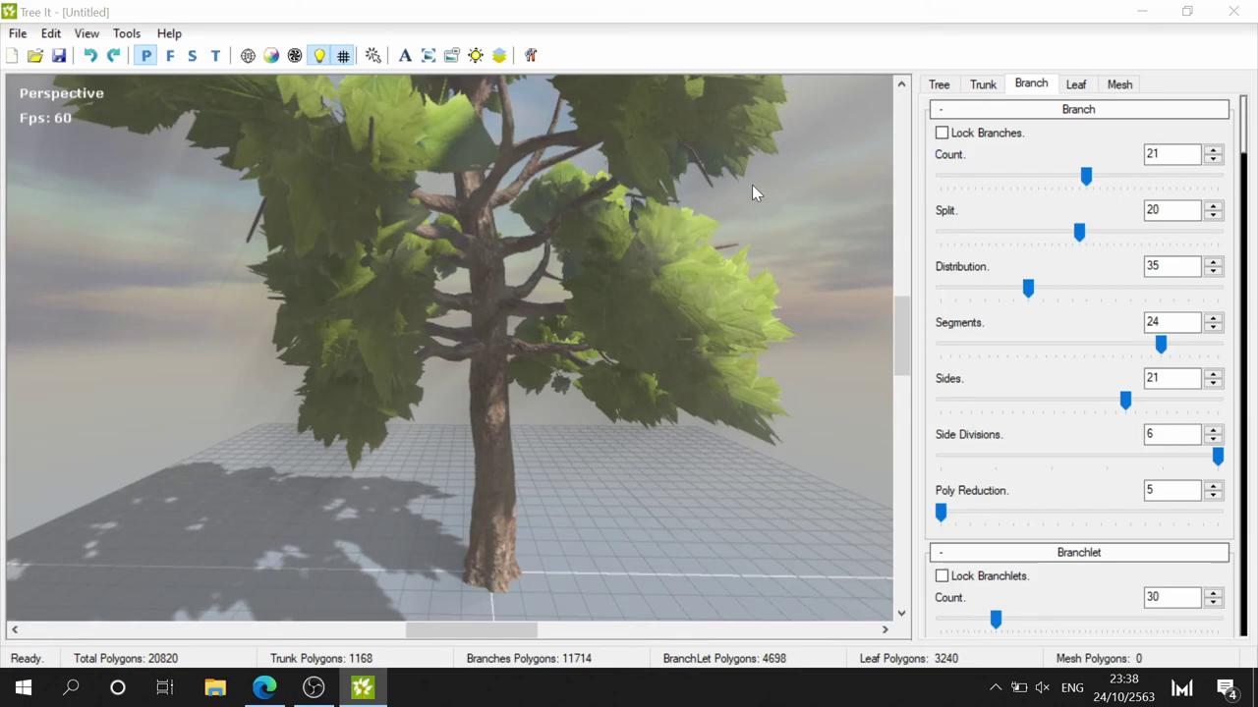
# - Orbit and zoom out around the textured maple tree, then bring back the Pine Bark 1x2 M page
pyautogui.moveTo(758, 194); pyautogui.dragTo(678, 217)
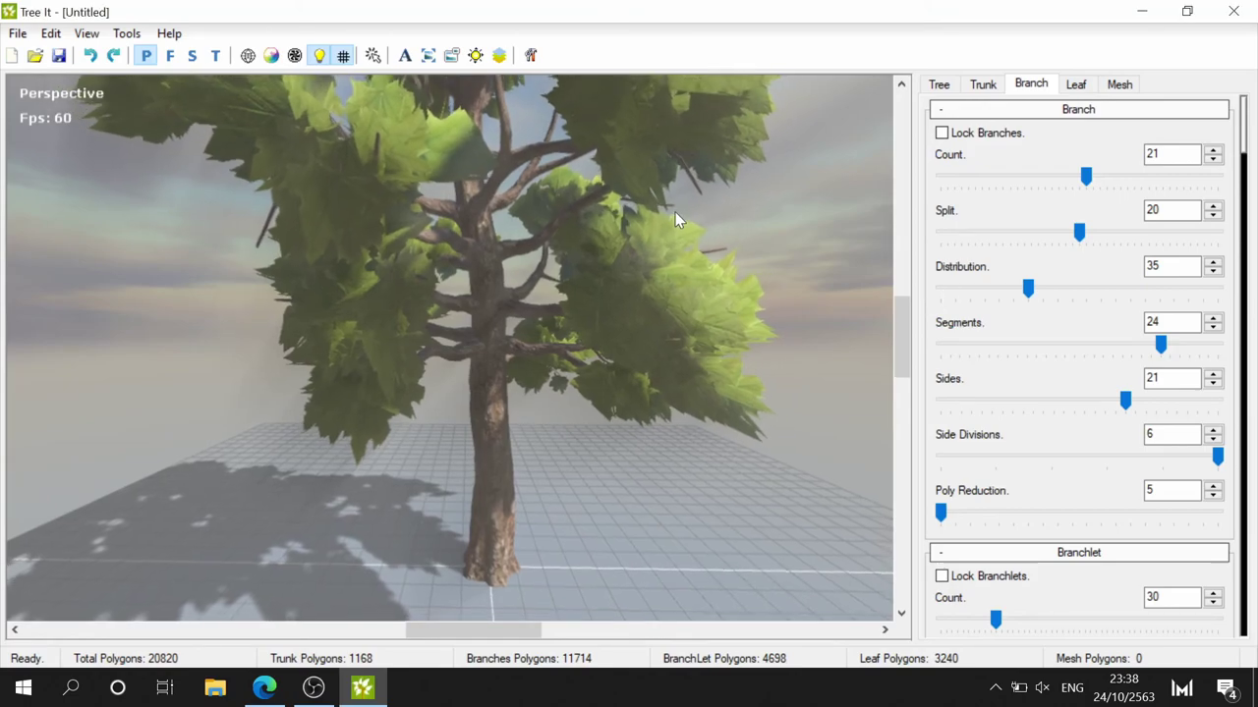
pyautogui.scroll(-3, 677, 210)
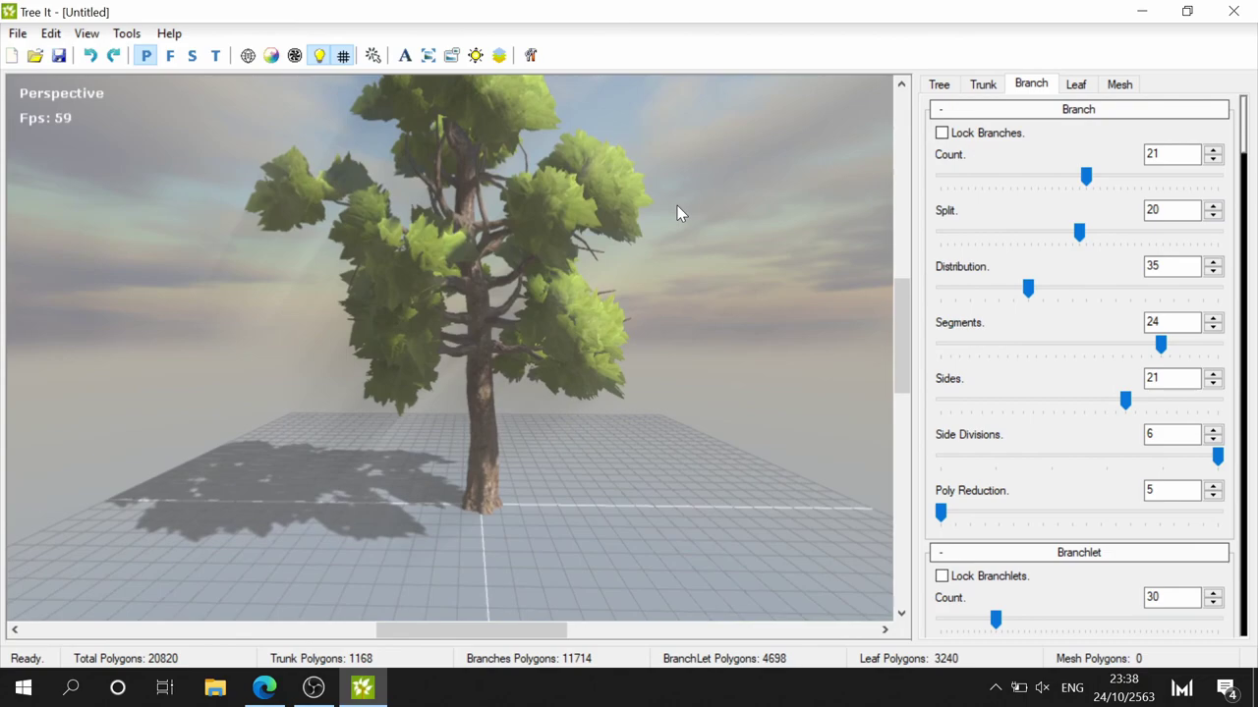
pyautogui.moveTo(668, 235)
pyautogui.mouseDown()
pyautogui.moveTo(631, 230)
pyautogui.moveTo(489, 347)
pyautogui.moveTo(729, 437)
pyautogui.moveTo(533, 282)
pyautogui.moveTo(712, 245)
pyautogui.moveTo(794, 283)
pyautogui.moveTo(515, 298)
pyautogui.mouseUp()
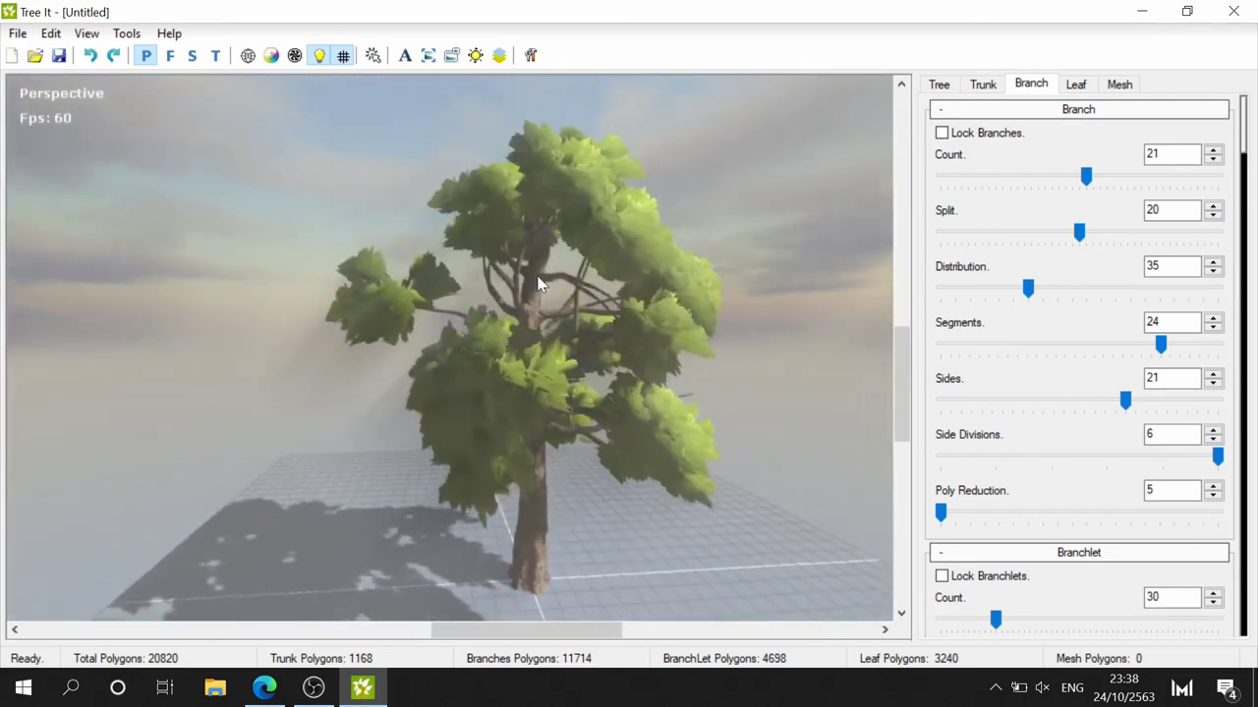
pyautogui.moveTo(792, 365)
pyautogui.mouseDown()
pyautogui.moveTo(387, 364)
pyautogui.moveTo(586, 373)
pyautogui.moveTo(720, 320)
pyautogui.moveTo(645, 337)
pyautogui.moveTo(700, 388)
pyautogui.moveTo(718, 466)
pyautogui.moveTo(463, 236)
pyautogui.moveTo(478, 222)
pyautogui.mouseUp()
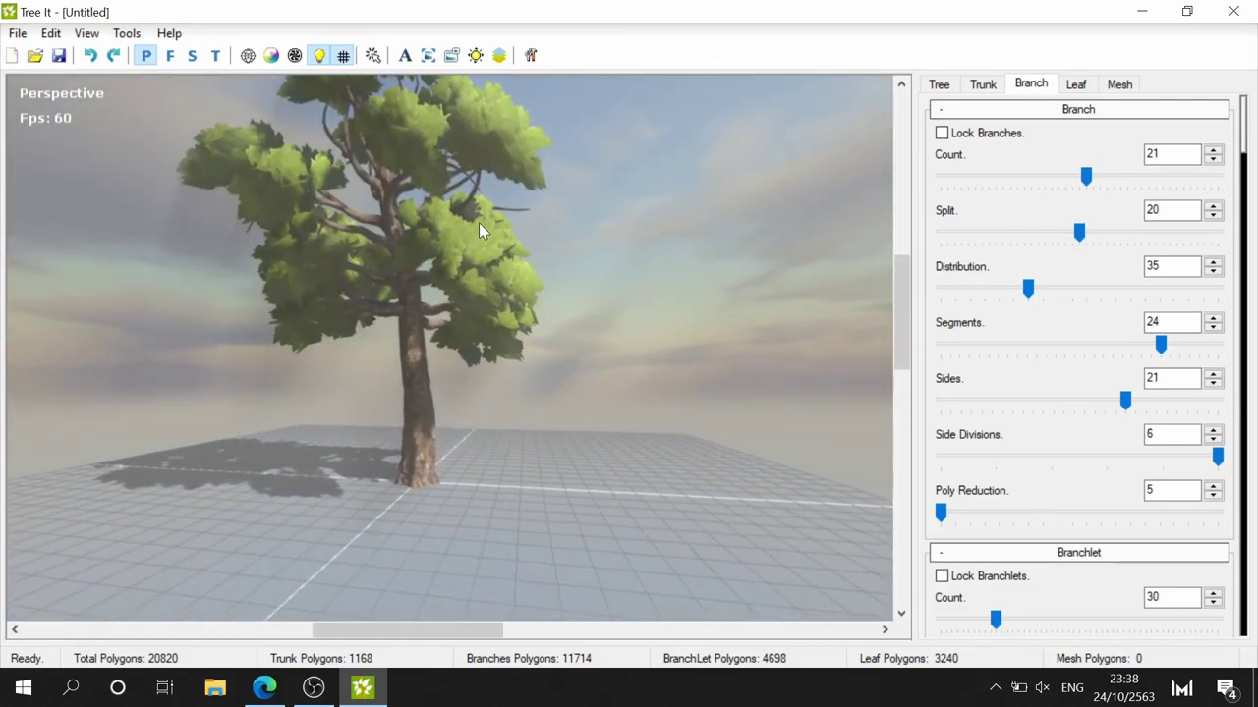
pyautogui.click(264, 688)
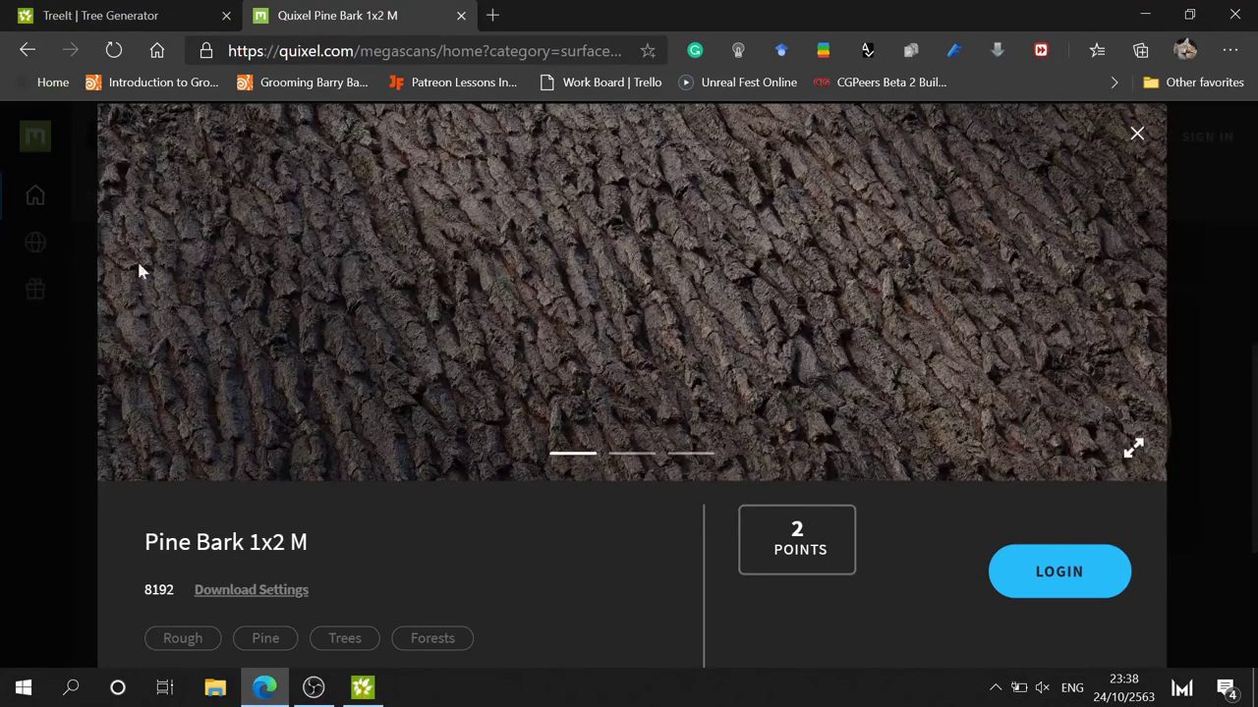
# - Close the Pine Bark 1x2 M details overlay and scroll back up the Megascans page
pyautogui.click(49, 367)
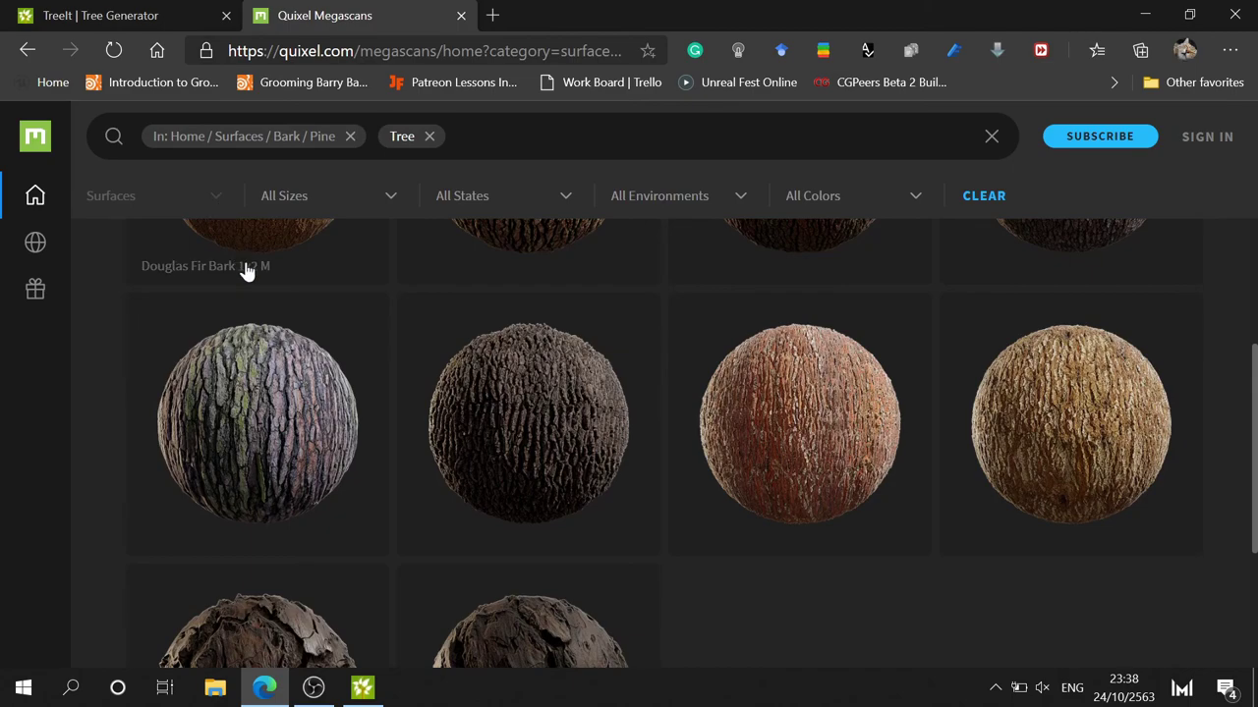
pyautogui.scroll(2, 231, 256)
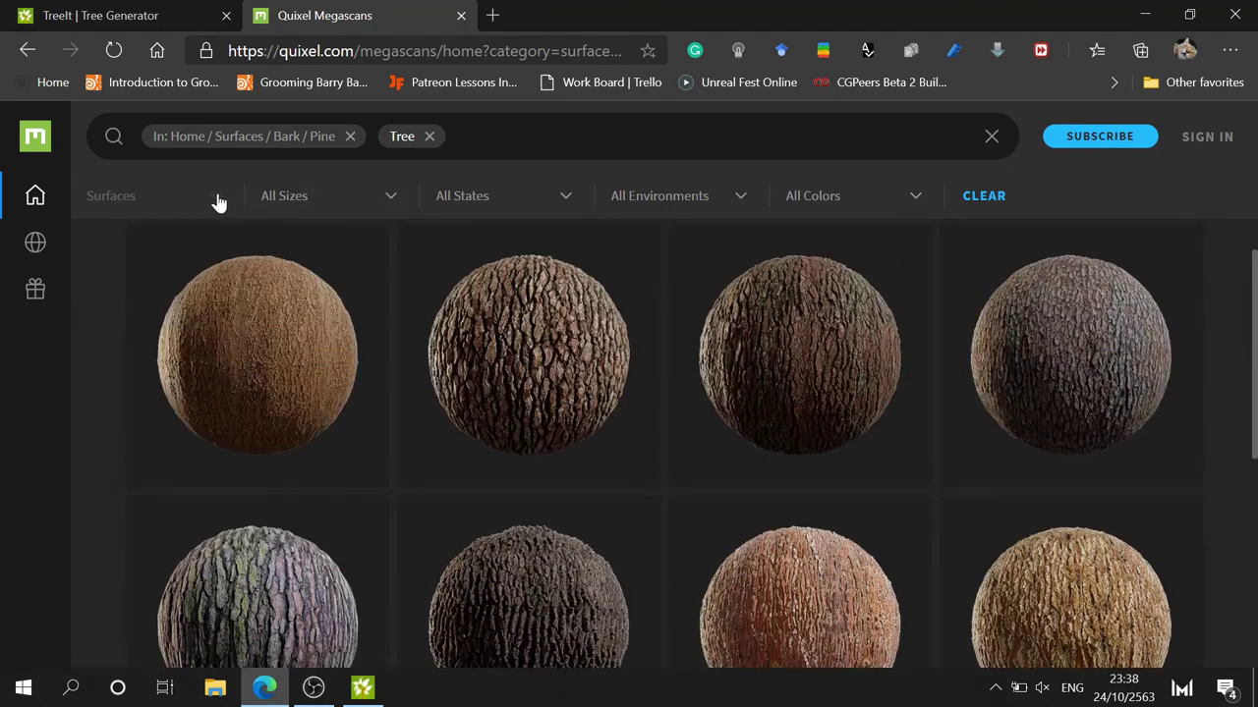
pyautogui.scroll(1, 629, 326)
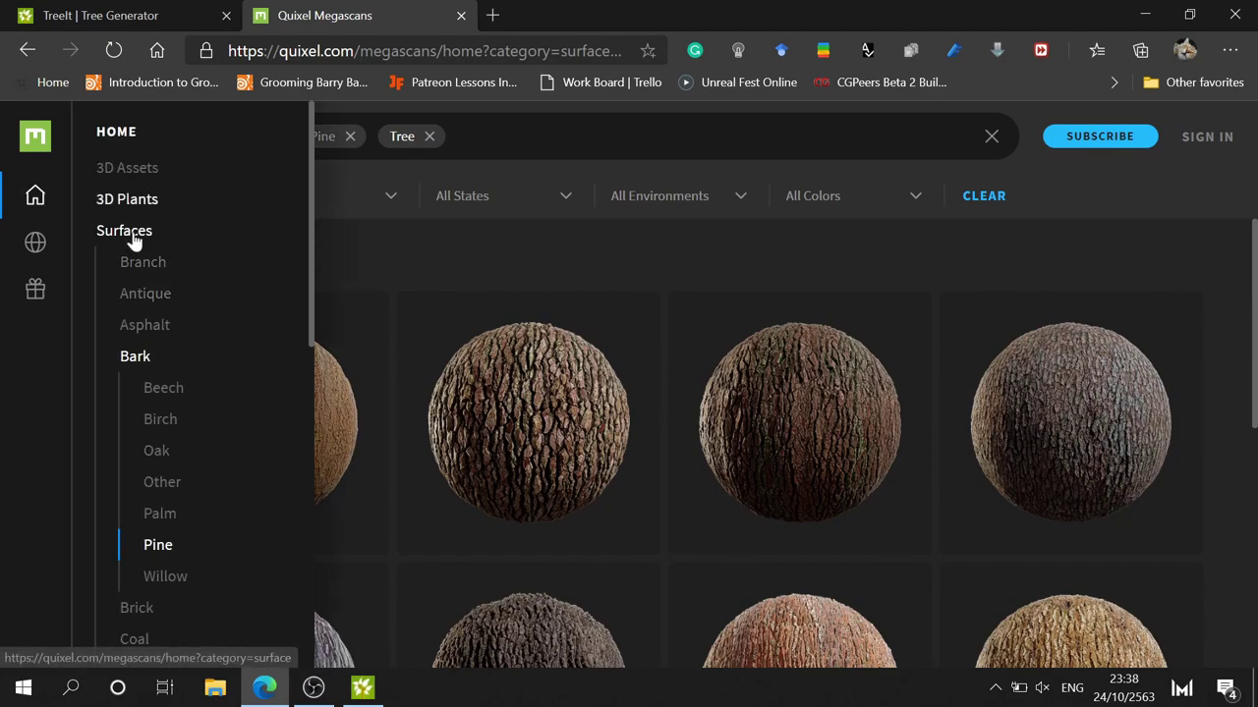
# - Filter Megascans to Surfaces > Branch and look through the branch textures
pyautogui.click(143, 263)
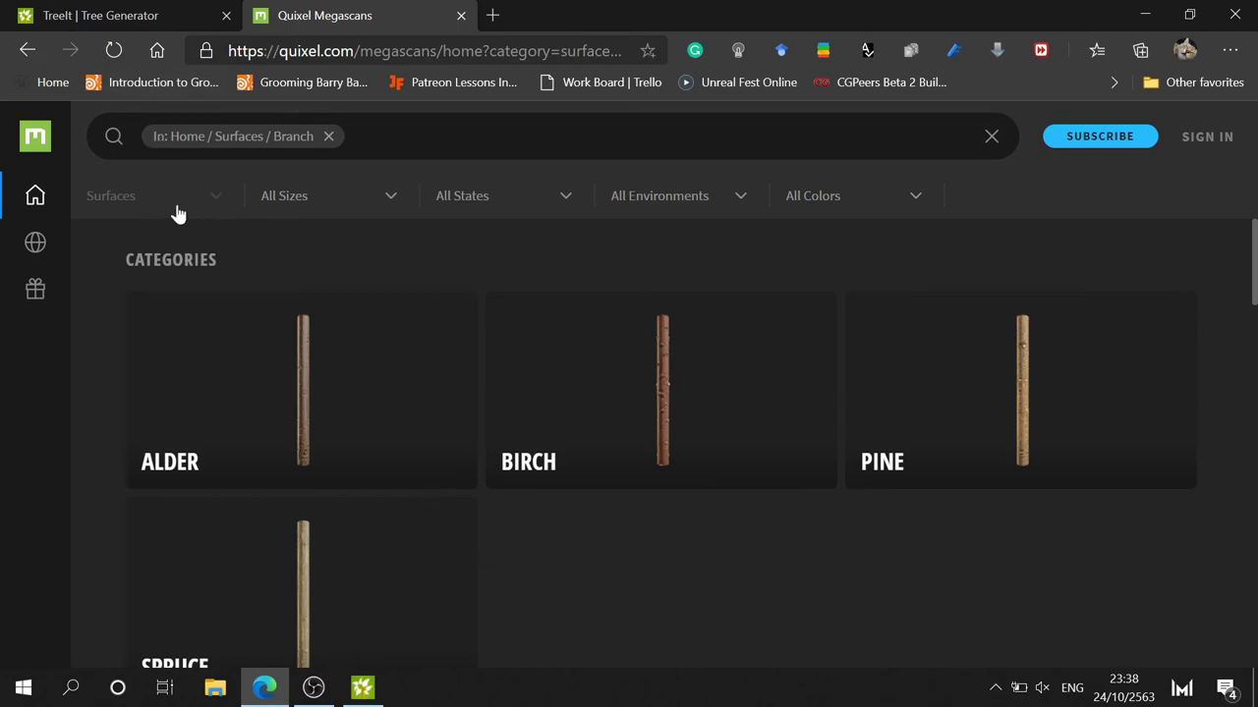
pyautogui.scroll(-3, 295, 393)
pyautogui.scroll(1, 256, 324)
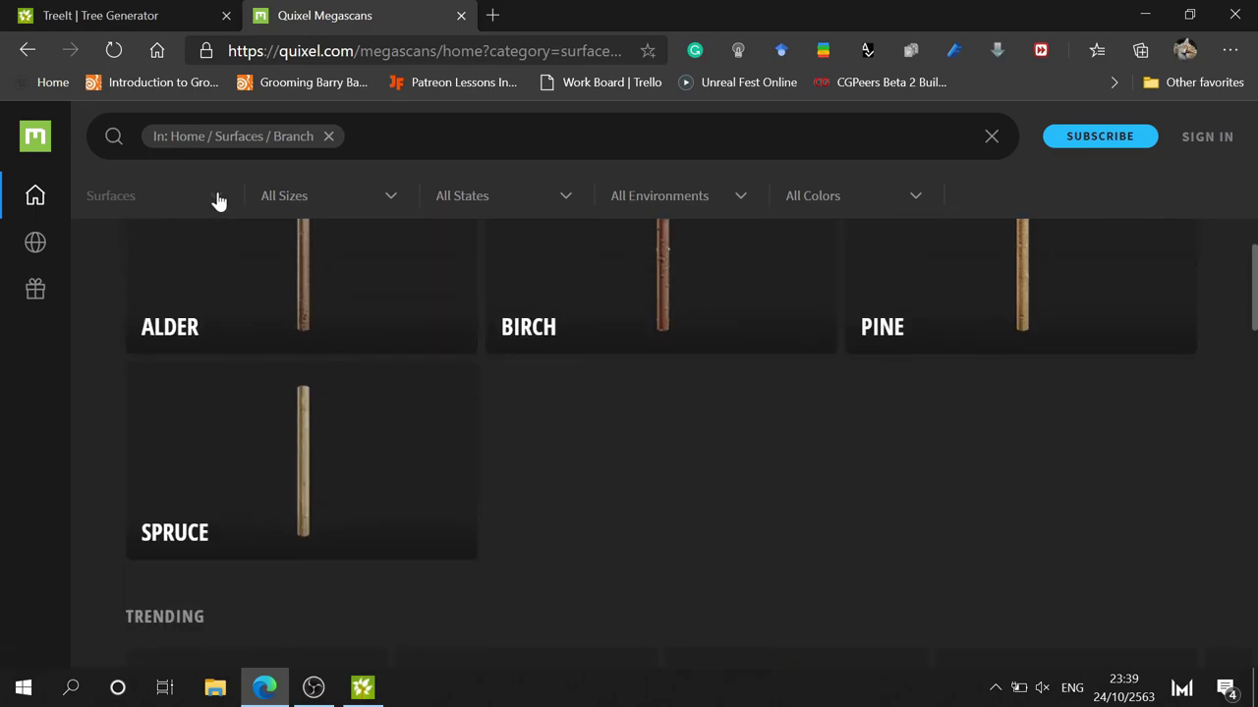
pyautogui.scroll(2, 213, 255)
# - Clear the Branch filter and search Megascans for 'tree'
pyautogui.click(328, 137)
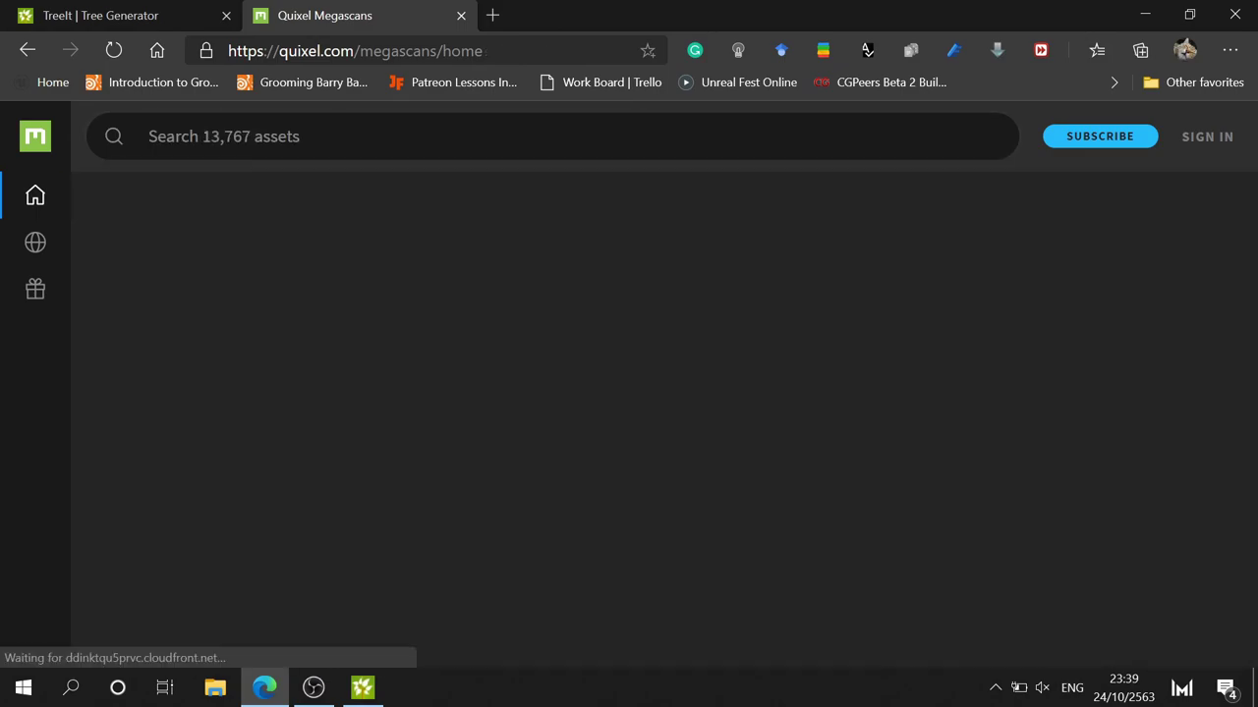
pyautogui.write('t')
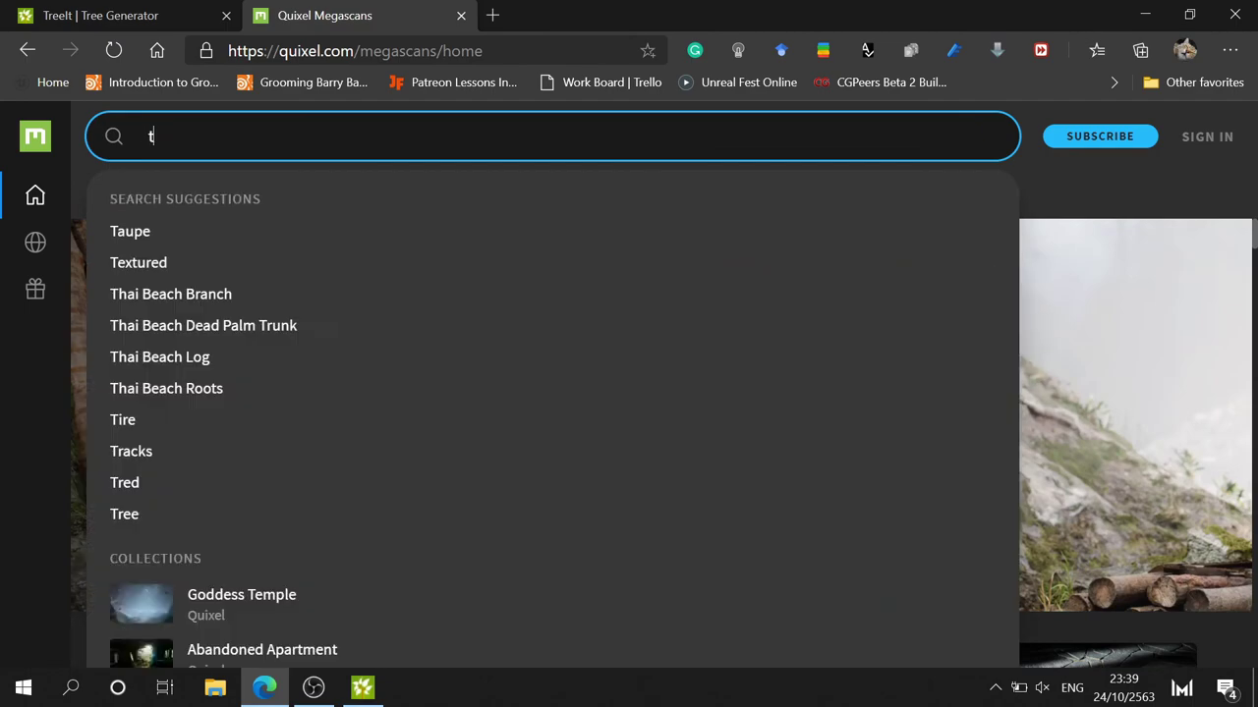
pyautogui.write('ree')
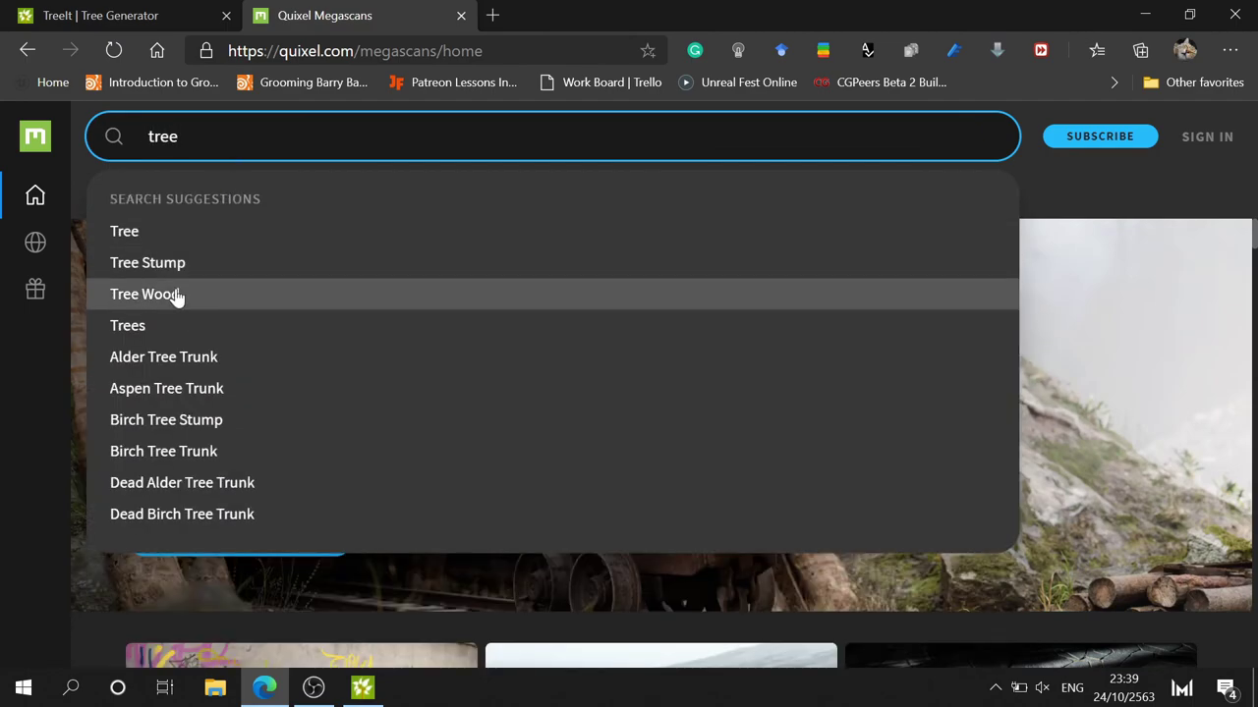
pyautogui.click(181, 236)
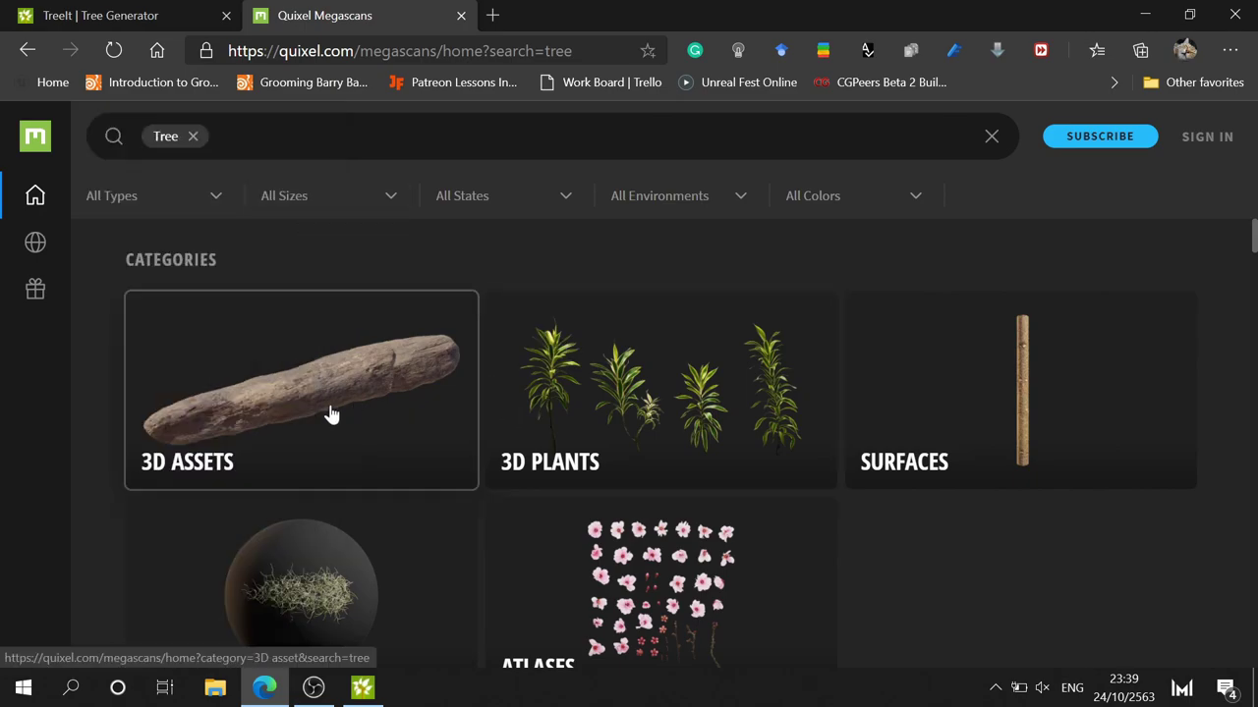
# - Narrow the tree results to 3D assets, browse the trunks and stumps, then return to Tree It
pyautogui.click(332, 411)
pyautogui.scroll(-2, 334, 403)
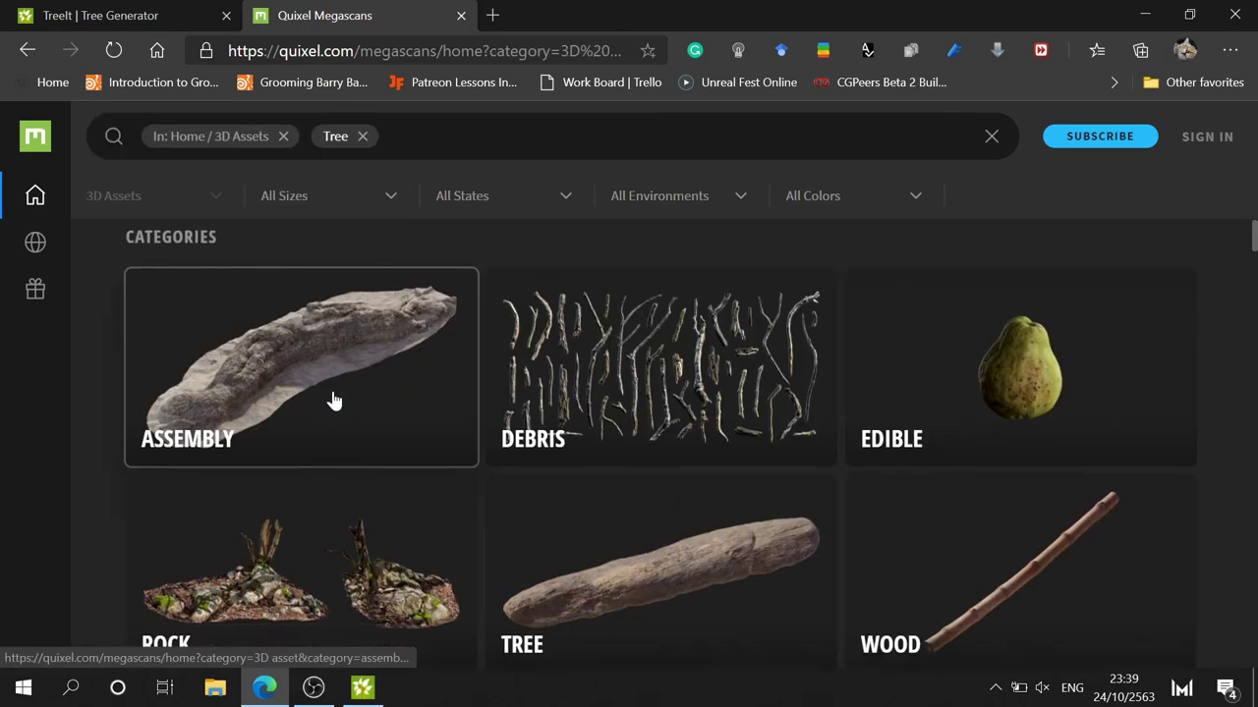
pyautogui.scroll(-2, 334, 401)
pyautogui.scroll(-2, 334, 403)
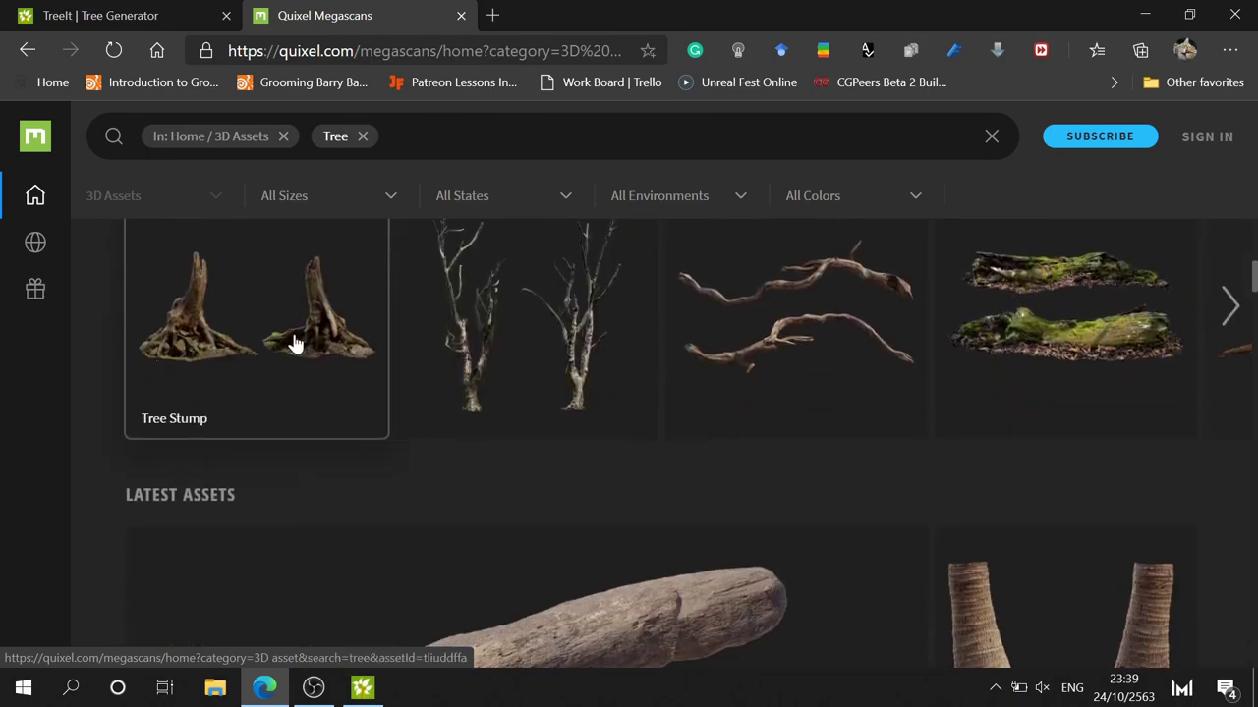
pyautogui.scroll(-3, 275, 284)
pyautogui.scroll(-5, 267, 265)
pyautogui.scroll(3, 393, 354)
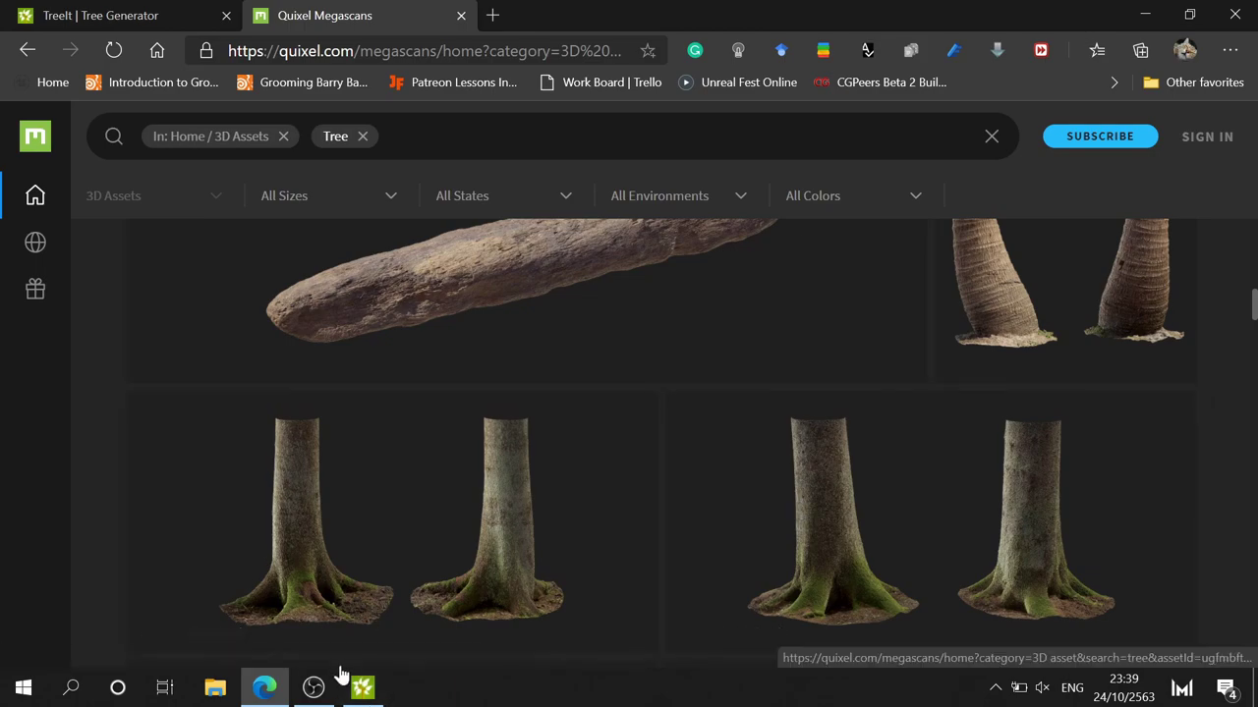
pyautogui.click(357, 699)
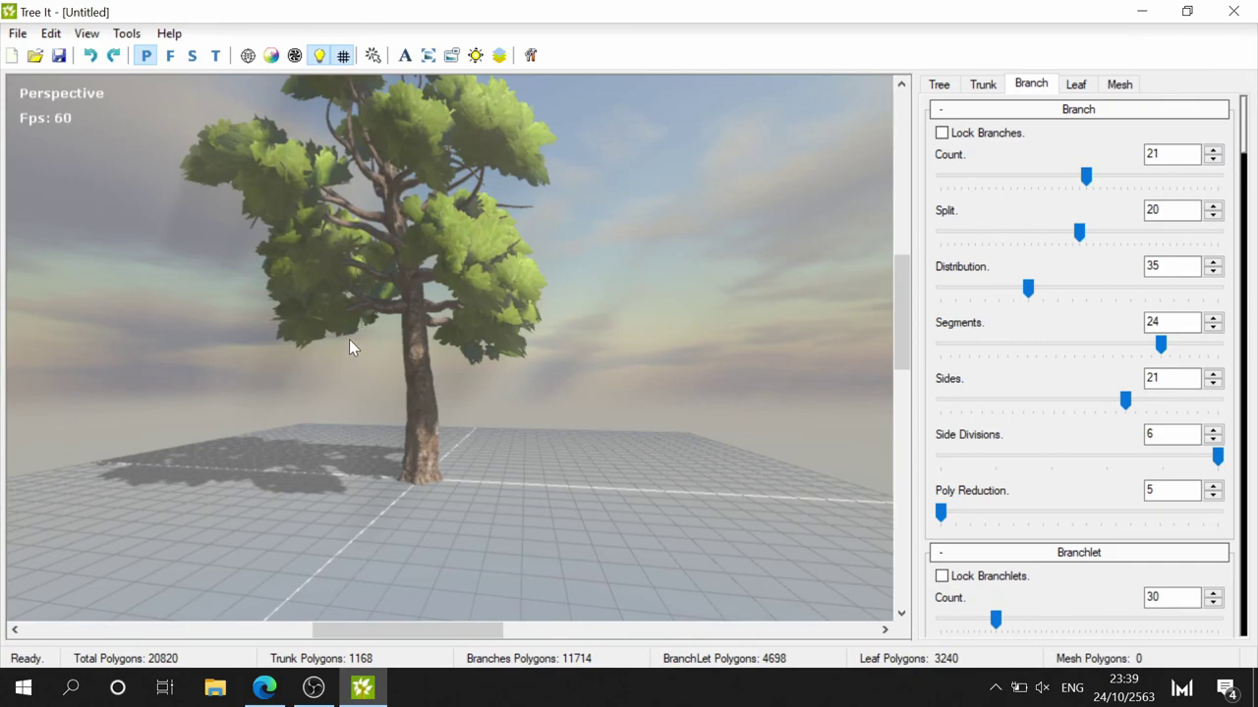
pyautogui.click(16, 36)
pyautogui.moveTo(108, 188)
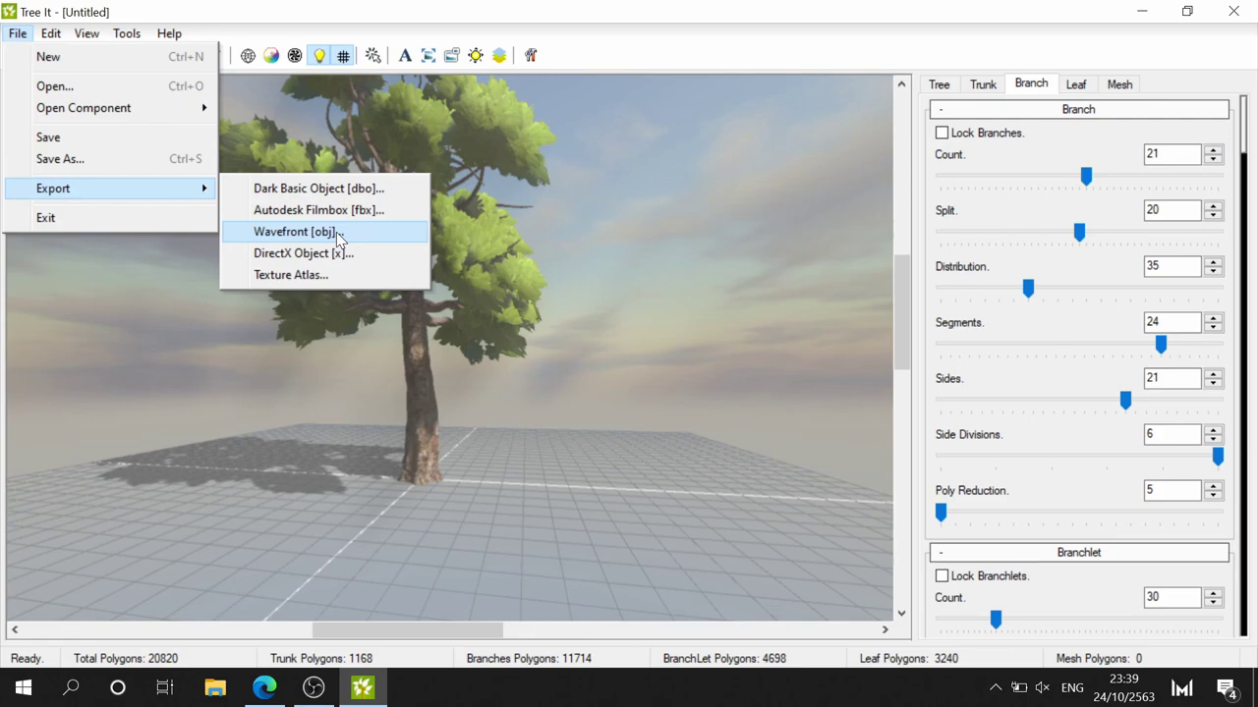
pyautogui.click(693, 41)
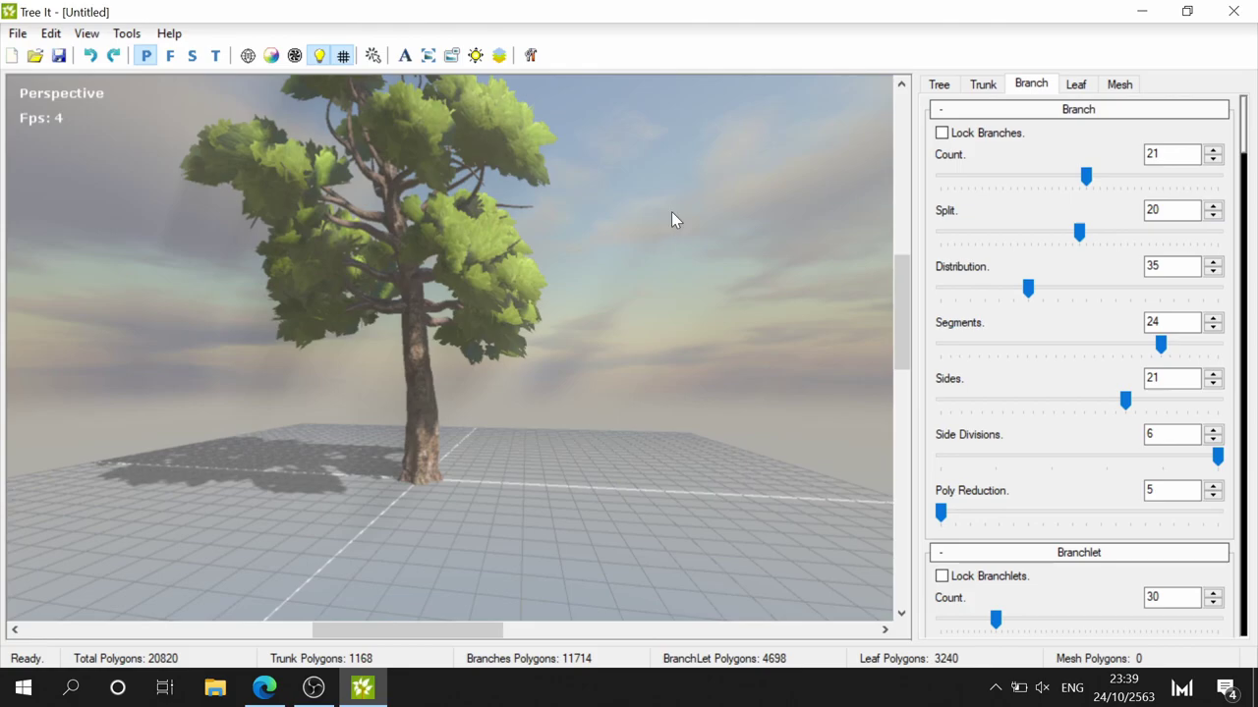
pyautogui.moveTo(623, 200)
pyautogui.mouseDown()
pyautogui.moveTo(550, 266)
pyautogui.moveTo(486, 426)
pyautogui.moveTo(701, 413)
pyautogui.moveTo(526, 145)
pyautogui.moveTo(317, 190)
pyautogui.moveTo(672, 234)
pyautogui.moveTo(726, 217)
pyautogui.moveTo(416, 280)
pyautogui.mouseUp()
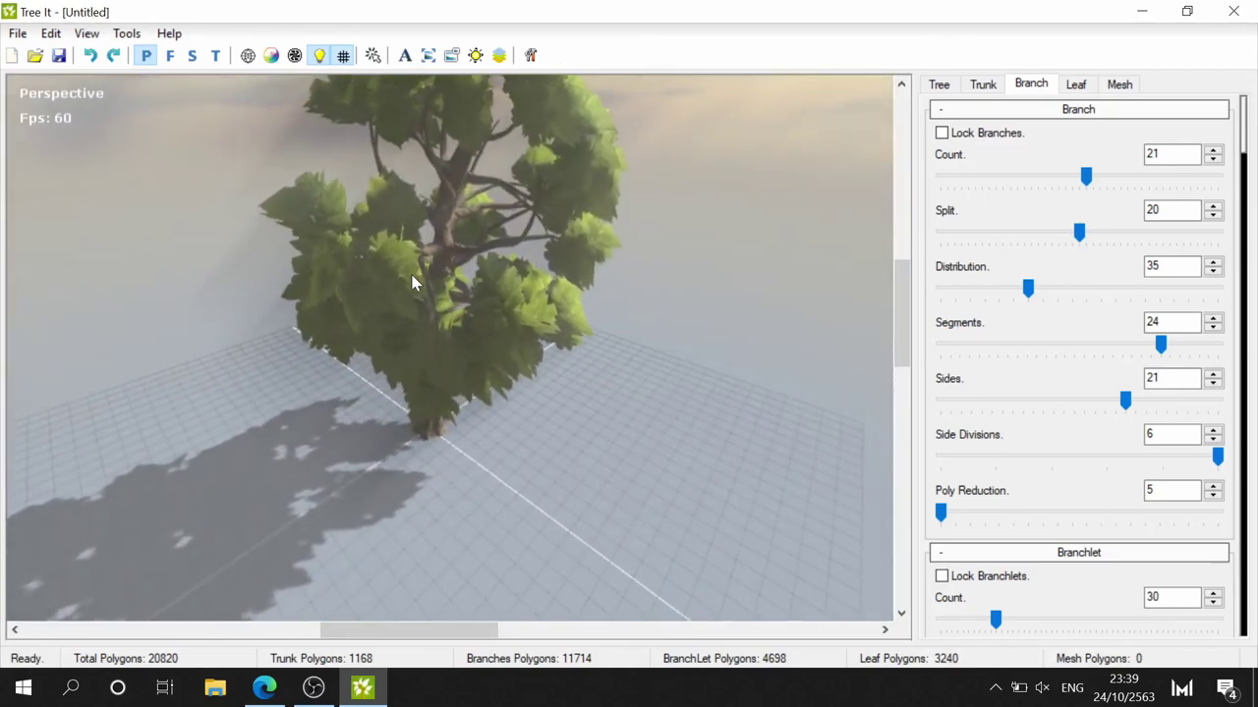
pyautogui.scroll(2, 416, 282)
pyautogui.scroll(-2, 416, 282)
pyautogui.scroll(-1, 415, 278)
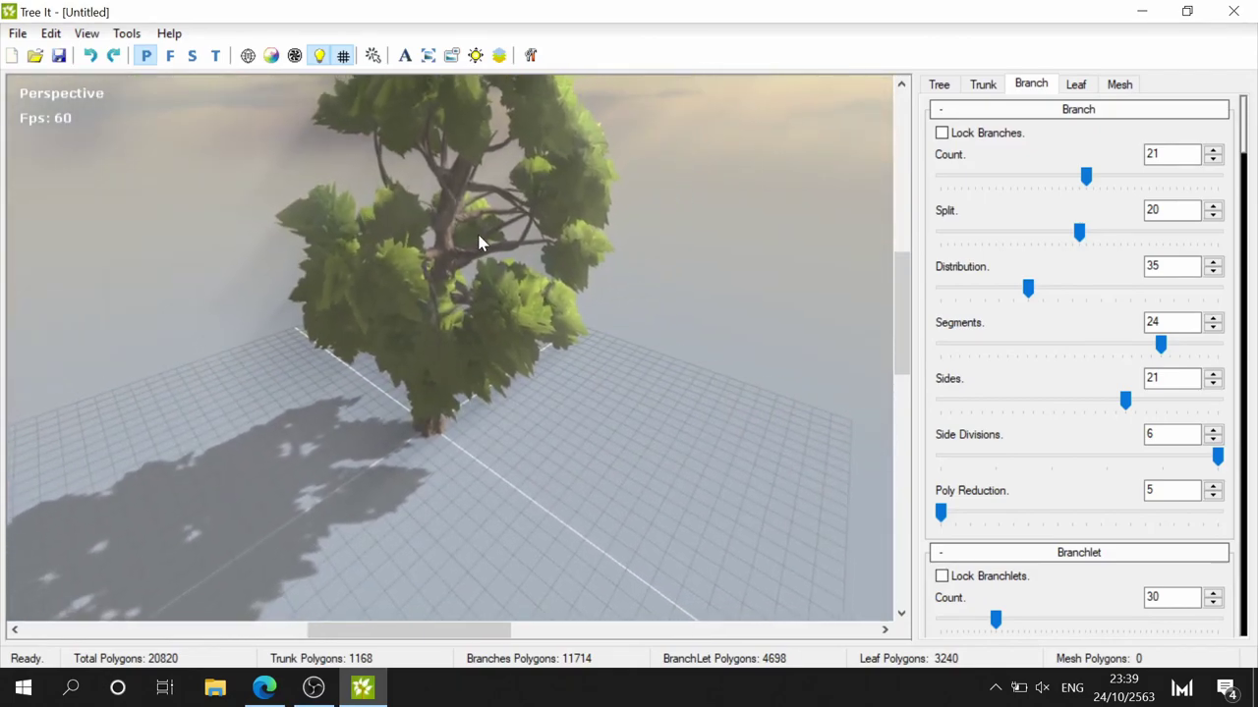
pyautogui.moveTo(449, 244)
pyautogui.mouseDown()
pyautogui.moveTo(688, 204)
pyautogui.moveTo(681, 308)
pyautogui.moveTo(697, 384)
pyautogui.moveTo(523, 268)
pyautogui.moveTo(94, 167)
pyautogui.moveTo(540, 196)
pyautogui.moveTo(536, 160)
pyautogui.moveTo(462, 168)
pyautogui.moveTo(541, 317)
pyautogui.moveTo(499, 221)
pyautogui.mouseUp()
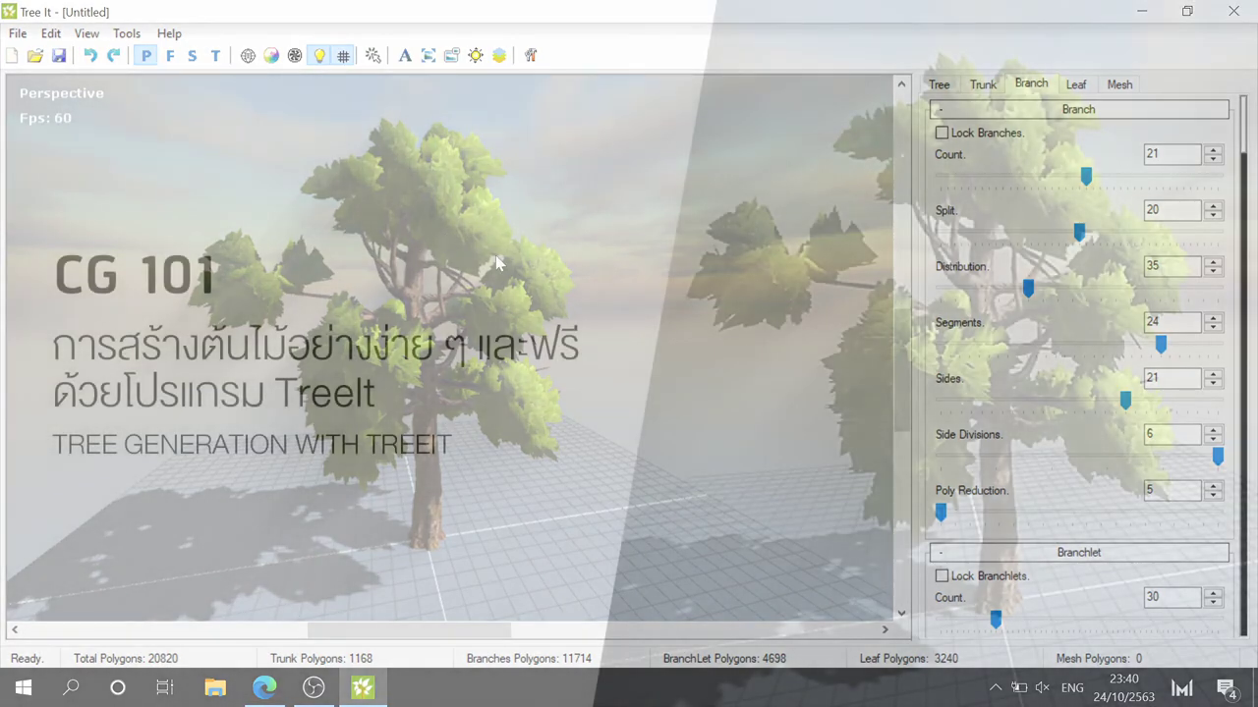